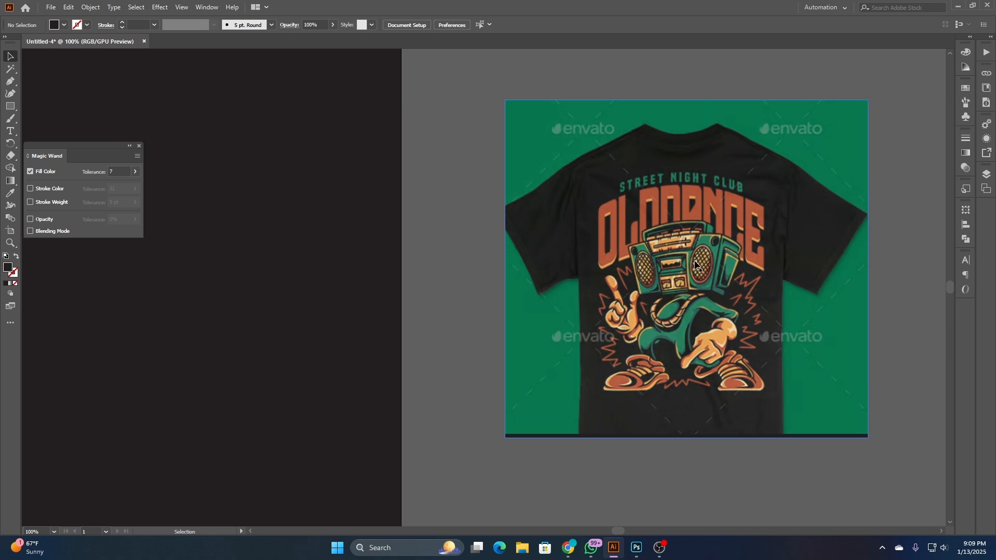
# - Examine the T-shirt reference design, the blank dark artboard and the boombox-headed character artwork
pyautogui.scroll(-2, 712, 261)
pyautogui.moveTo(262, 306); pyautogui.dragTo(567, 299)
pyautogui.hscroll(5, 549, 313)
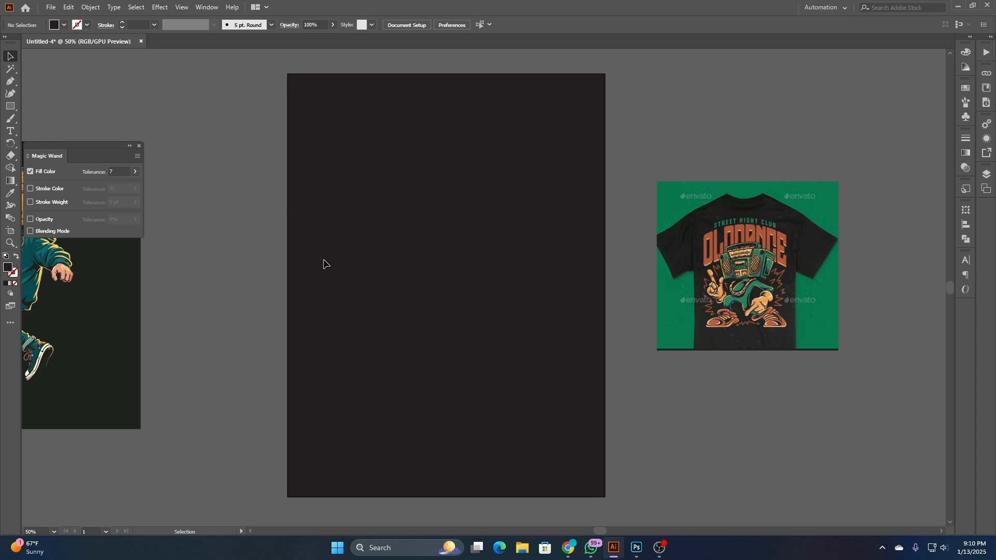
pyautogui.moveTo(240, 291); pyautogui.dragTo(478, 286)
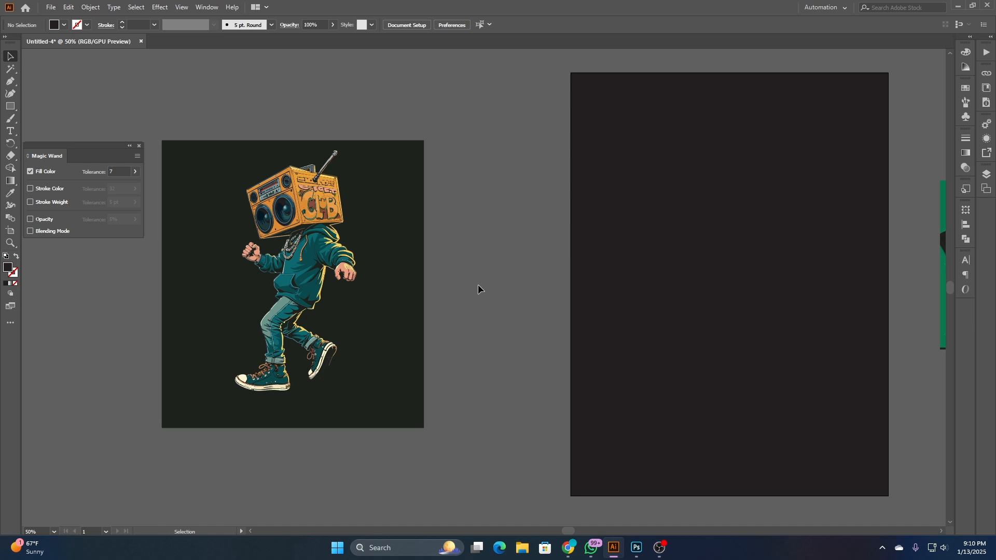
pyautogui.moveTo(692, 309); pyautogui.dragTo(520, 302)
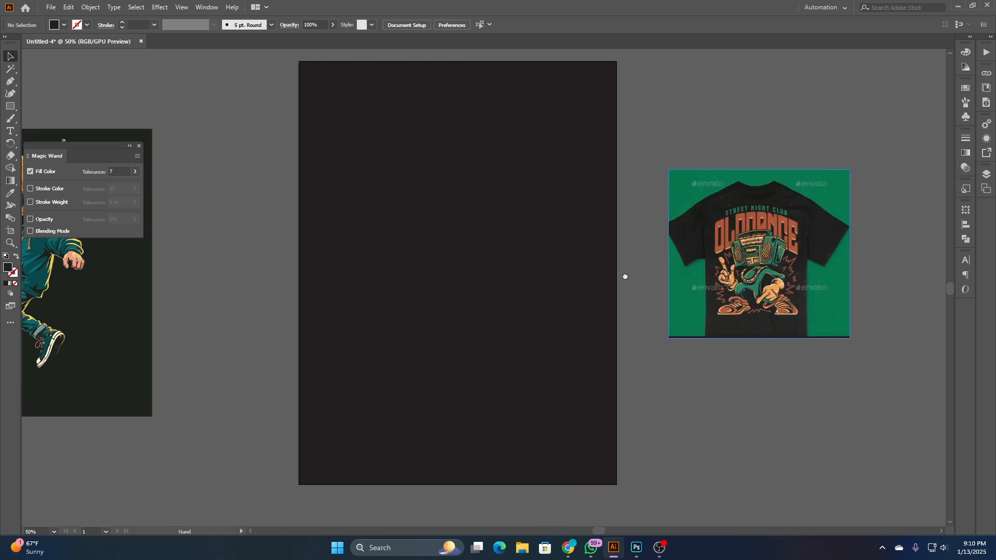
pyautogui.moveTo(625, 277); pyautogui.dragTo(452, 330)
pyautogui.scroll(2, 547, 246)
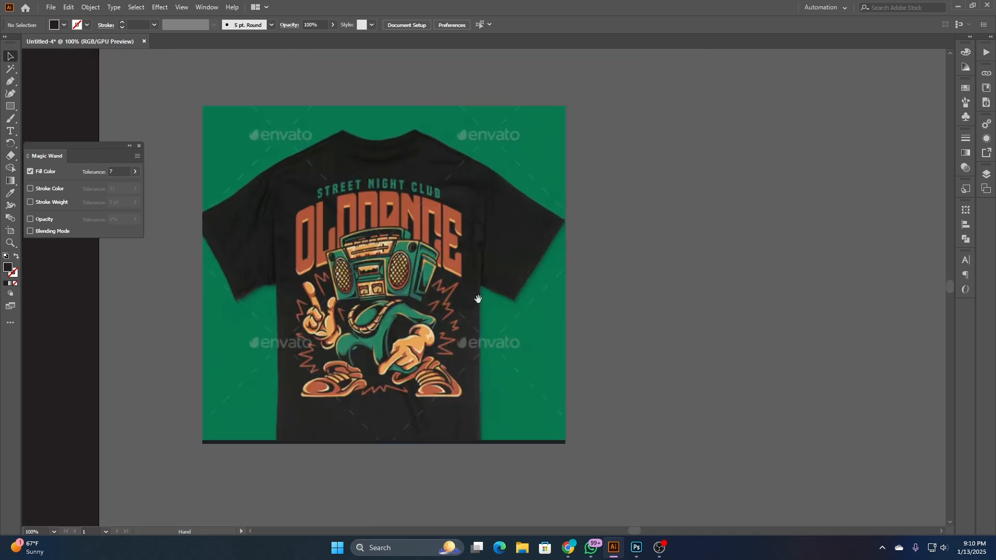
pyautogui.moveTo(342, 280); pyautogui.dragTo(506, 240)
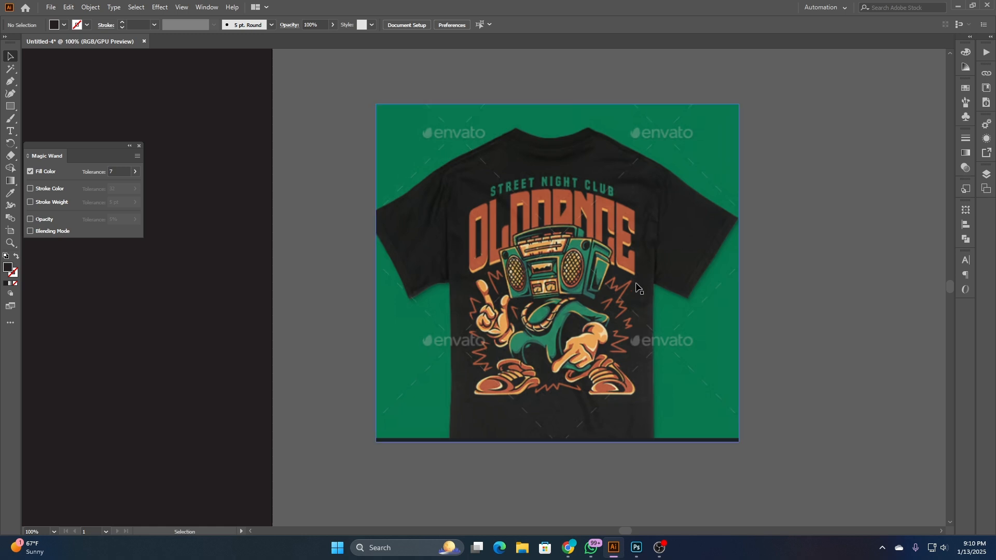
pyautogui.moveTo(627, 305); pyautogui.dragTo(413, 299)
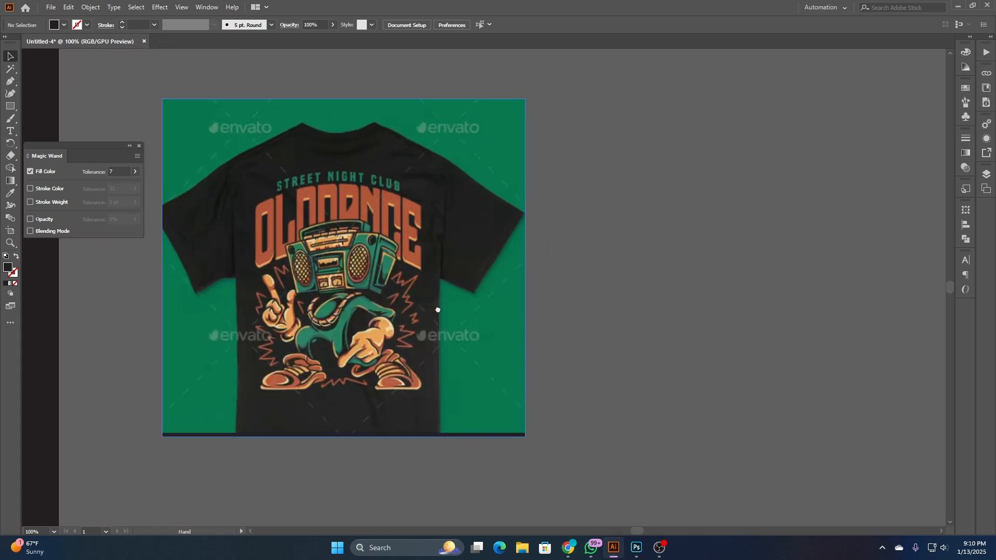
pyautogui.click(344, 238)
pyautogui.press('a')
pyautogui.hotkey('ctrl', 'shift', 'a')
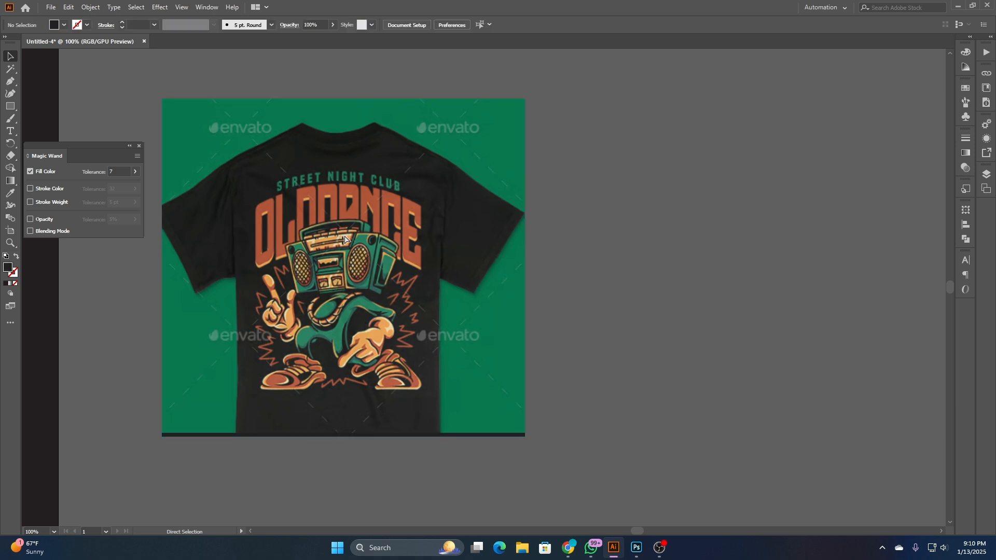
pyautogui.press('v')
# - Add the text line "streeet night club oldoance" on the empty canvas beside the T-shirt reference, and close the Magic Wand settings
pyautogui.click(10, 131)
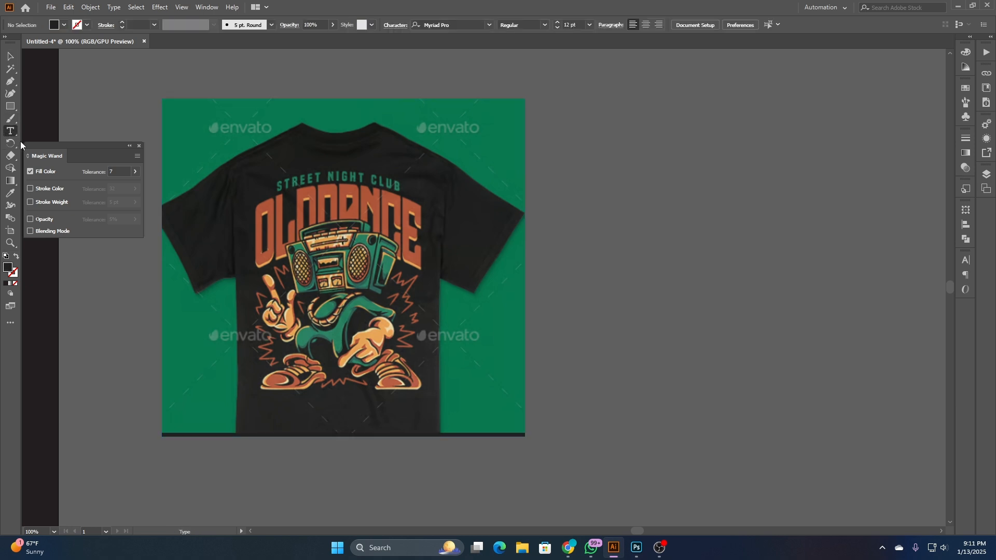
pyautogui.click(632, 215)
pyautogui.click(138, 147)
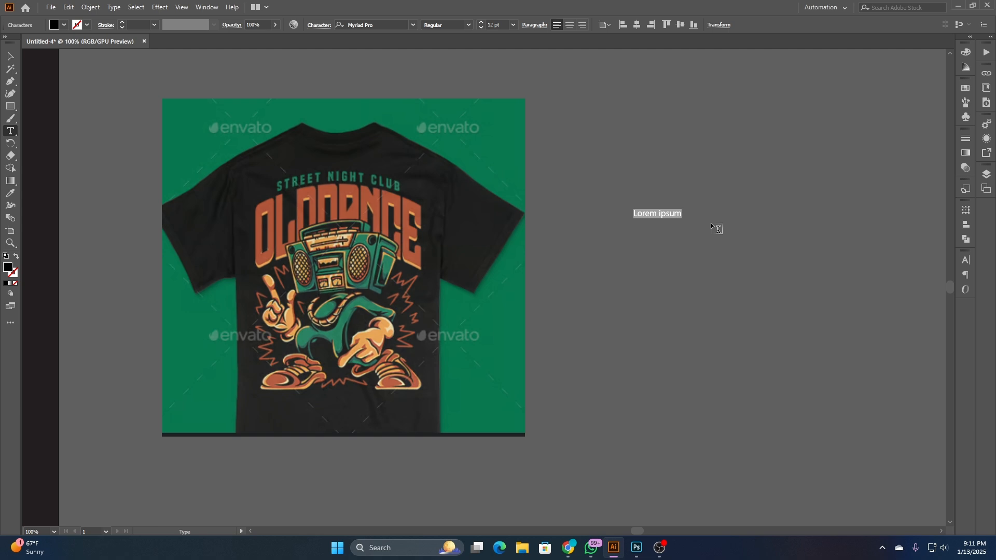
pyautogui.write('streeet night clu')
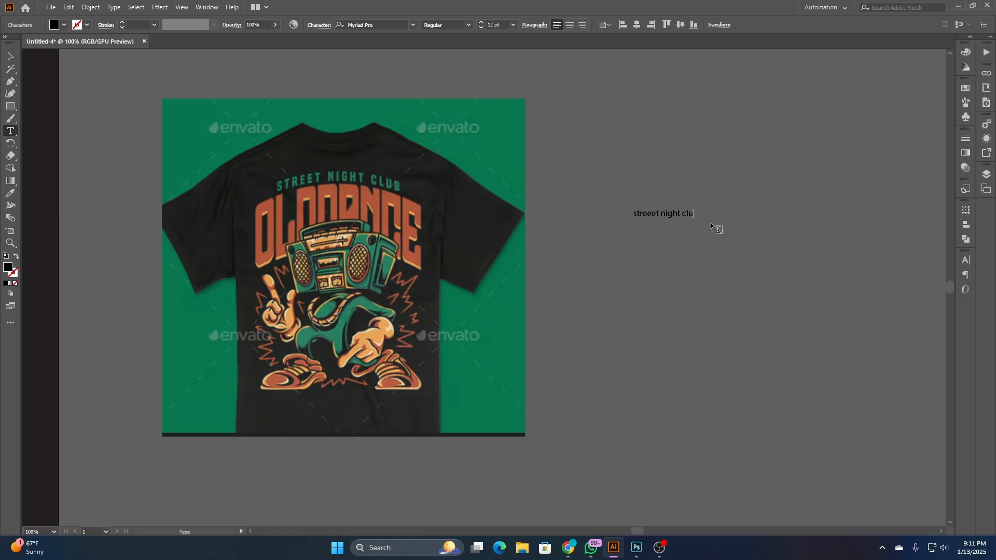
pyautogui.write('b oldo')
pyautogui.write('ance')
pyautogui.click(8, 57)
pyautogui.click(829, 233)
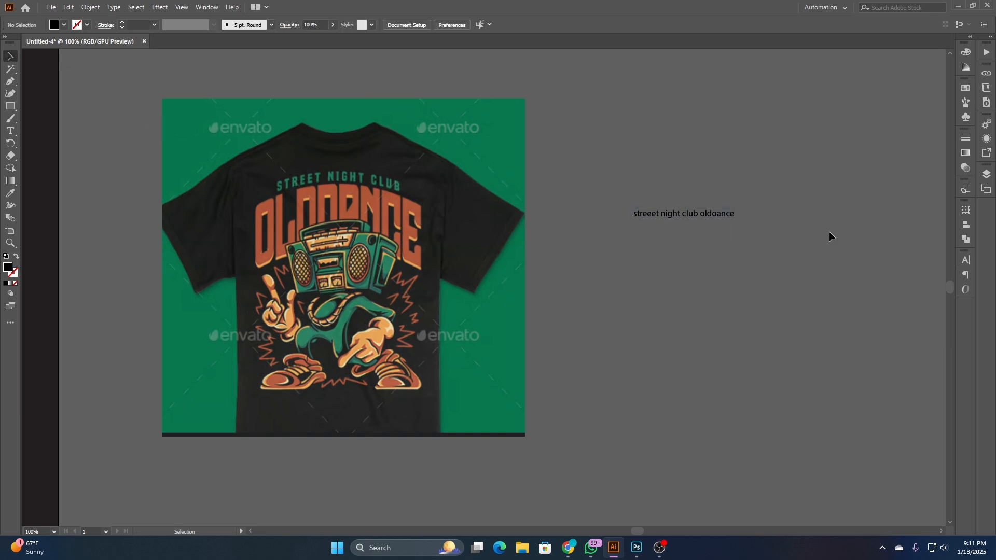
# - Enlarge the text line to about 58.55 pt and place it above the dark artboard
pyautogui.scroll(-1, 749, 237)
pyautogui.click(736, 227)
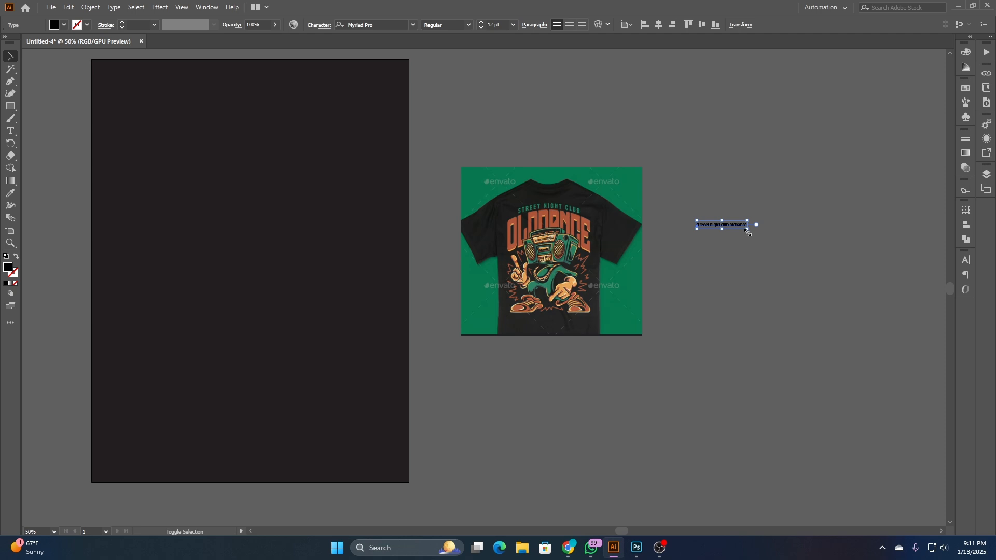
pyautogui.hotkey('ctrl', 'z')
pyautogui.click(746, 241)
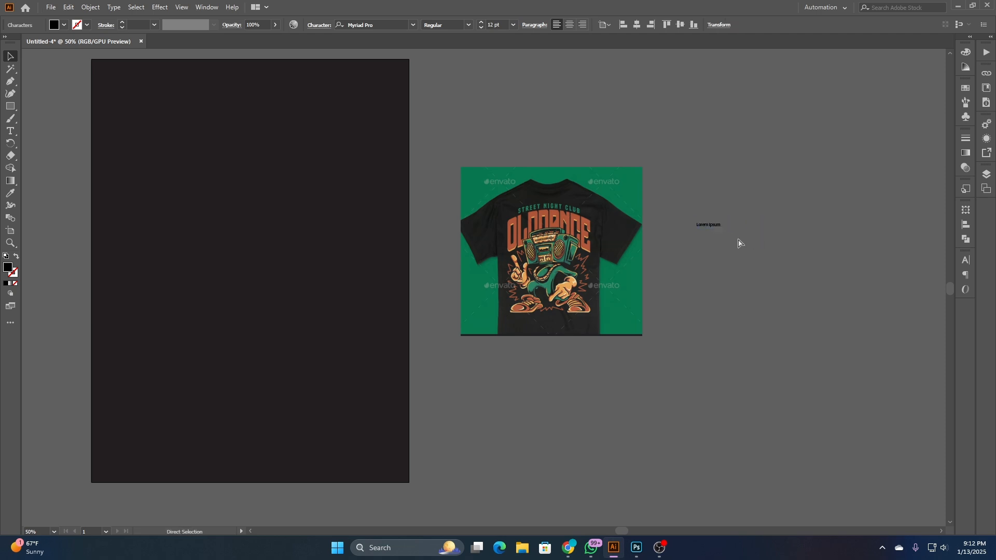
pyautogui.hotkey('ctrl', 'shift', 'z')
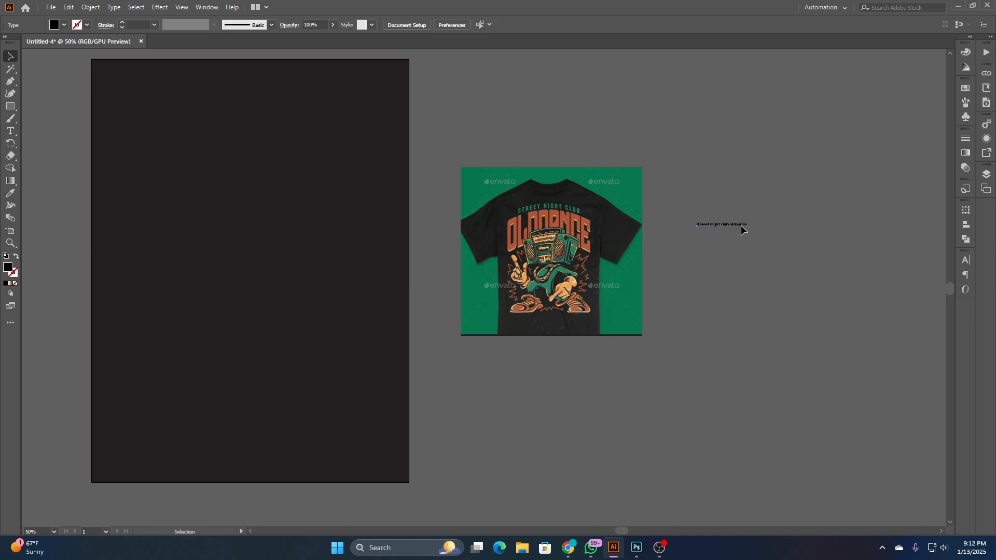
pyautogui.click(740, 225)
pyautogui.moveTo(748, 228); pyautogui.dragTo(836, 308)
pyautogui.scroll(-2, 836, 308)
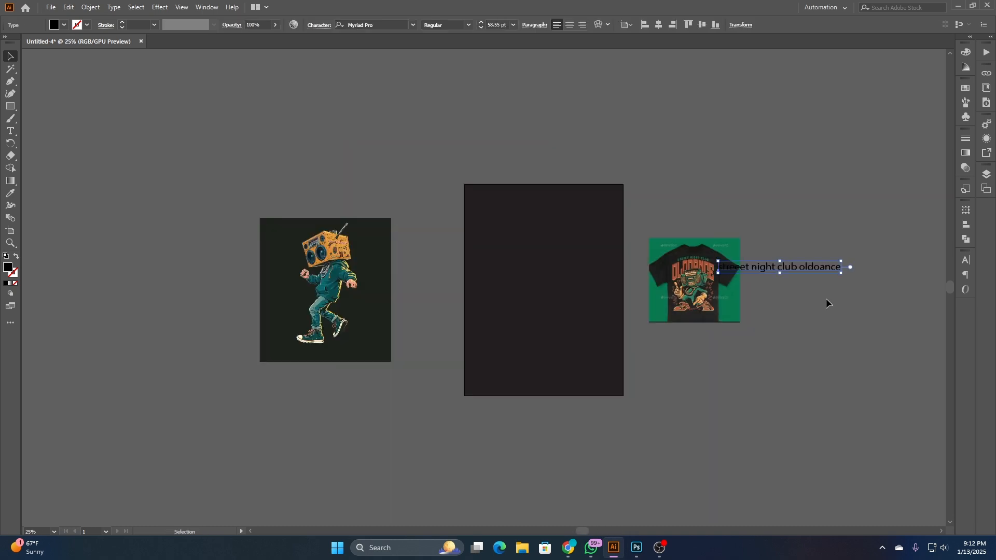
pyautogui.moveTo(778, 264); pyautogui.dragTo(495, 155)
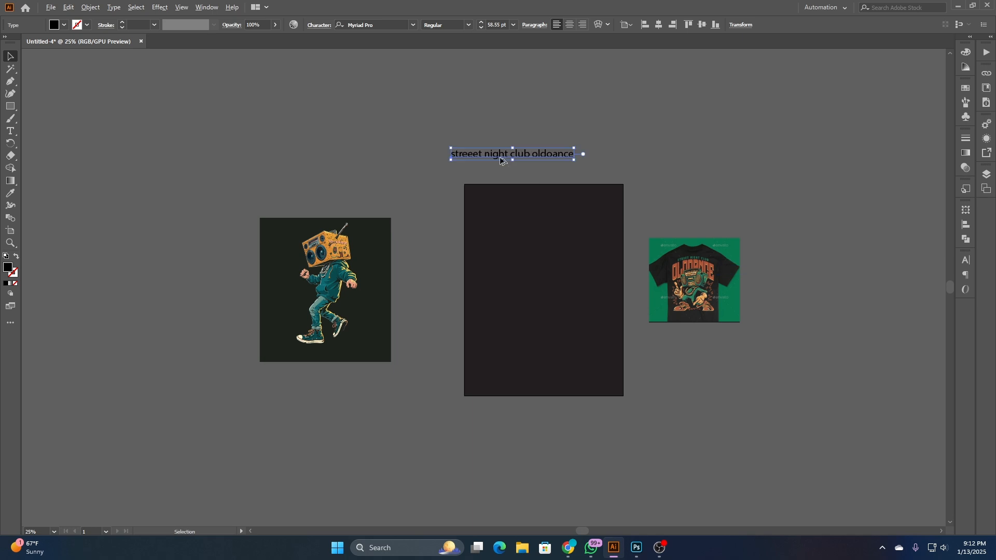
# - Split the word "oldoance" off into its own text object below "streeet night club", near the artboard's upper-left corner
pyautogui.scroll(3, 495, 155)
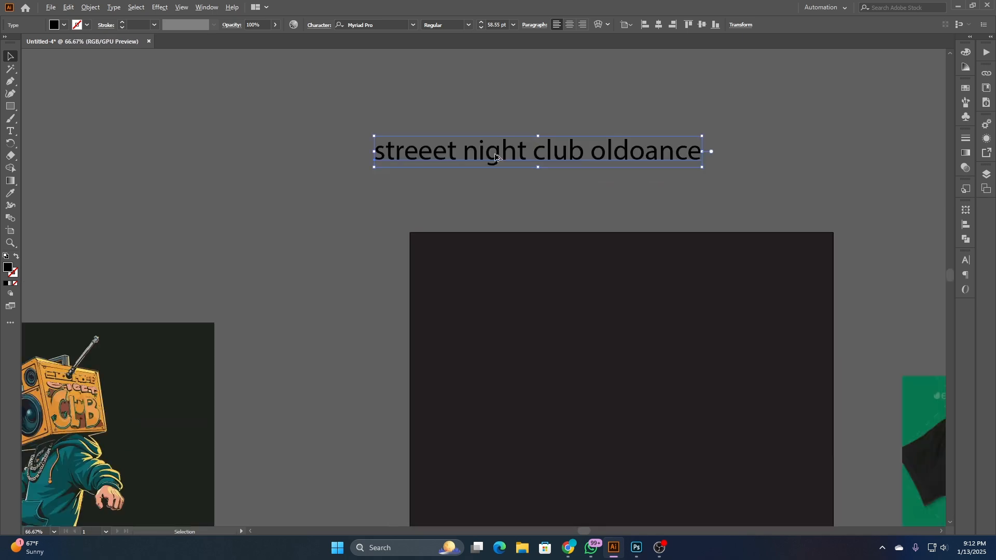
pyautogui.doubleClick(592, 154)
pyautogui.moveTo(591, 155); pyautogui.dragTo(723, 150)
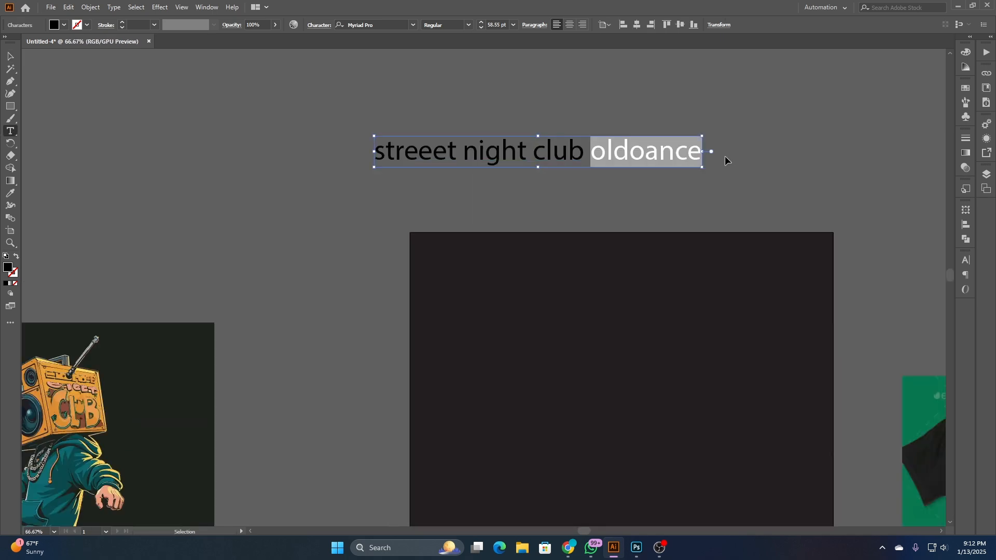
pyautogui.press('BackSpace')
pyautogui.click(360, 220)
pyautogui.write('oldoance')
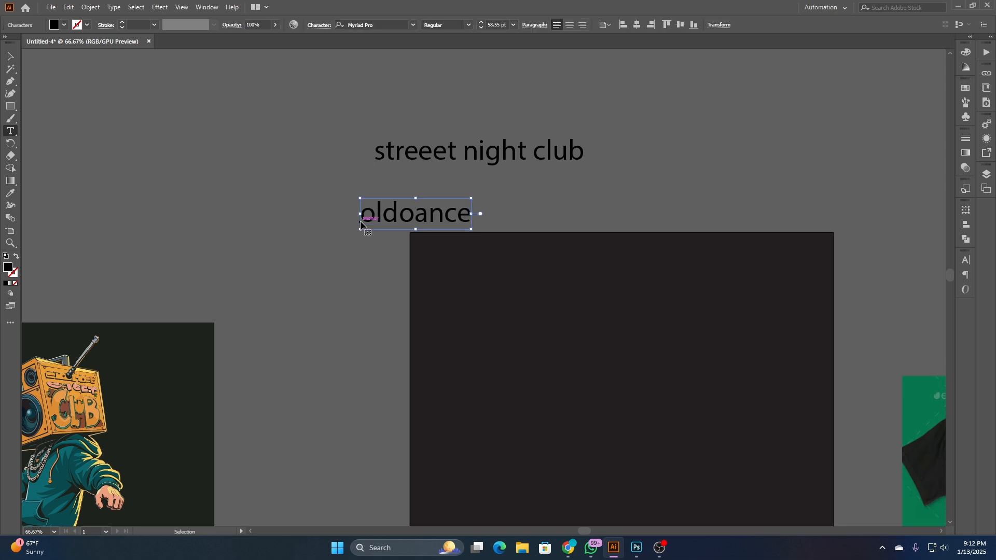
pyautogui.press('Escape')
pyautogui.moveTo(378, 220); pyautogui.dragTo(339, 235)
# - Set the font of the "streeet night club" text to Bebas Neue Regular
pyautogui.click(410, 158)
pyautogui.scroll(-2, 410, 157)
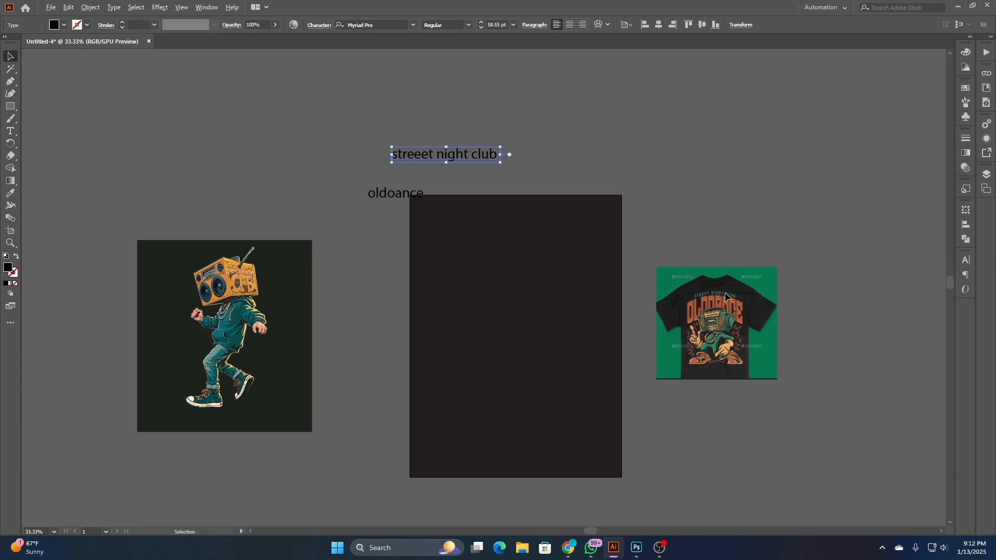
pyautogui.scroll(4, 726, 294)
pyautogui.scroll(-2, 722, 294)
pyautogui.scroll(5, 534, 222)
pyautogui.hscroll(-5, 534, 222)
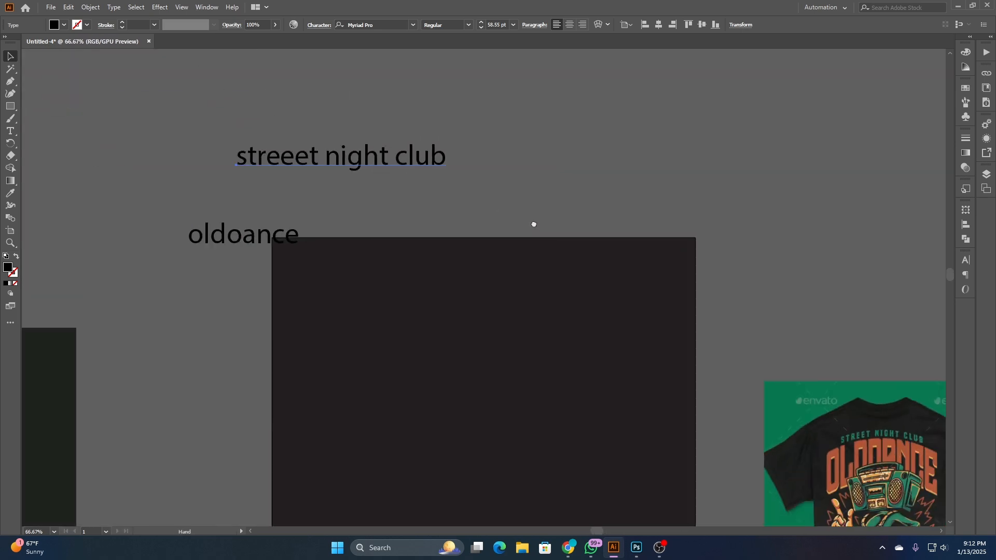
pyautogui.click(393, 25)
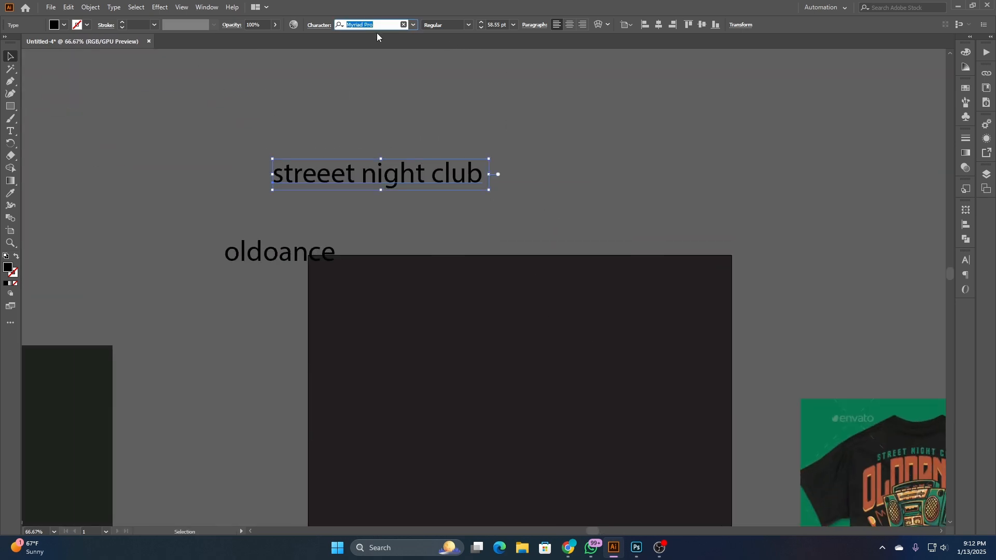
pyautogui.write('bas')
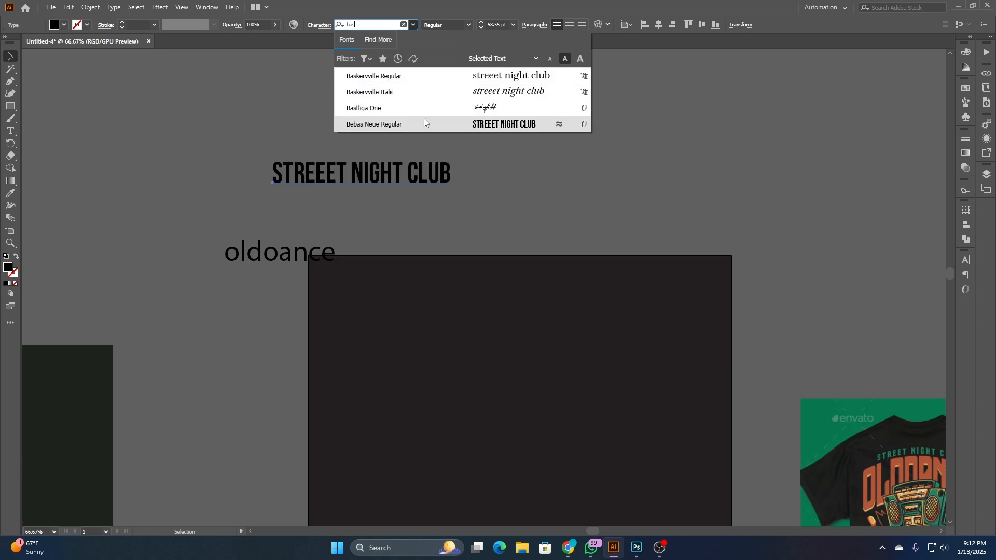
pyautogui.click(434, 119)
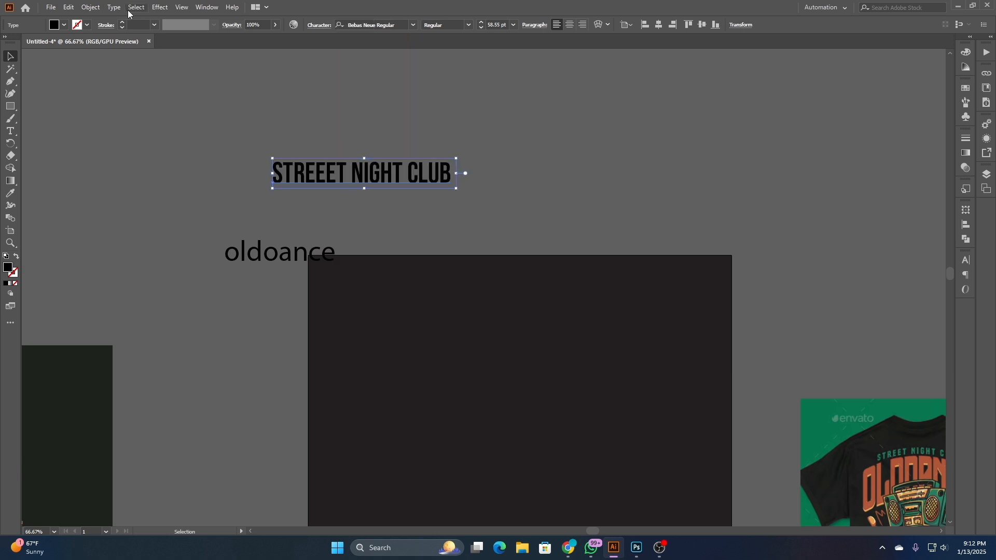
# - Change the case of the "streeet night club" text to UPPERCASE and deselect it
pyautogui.click(113, 9)
pyautogui.moveTo(225, 171)
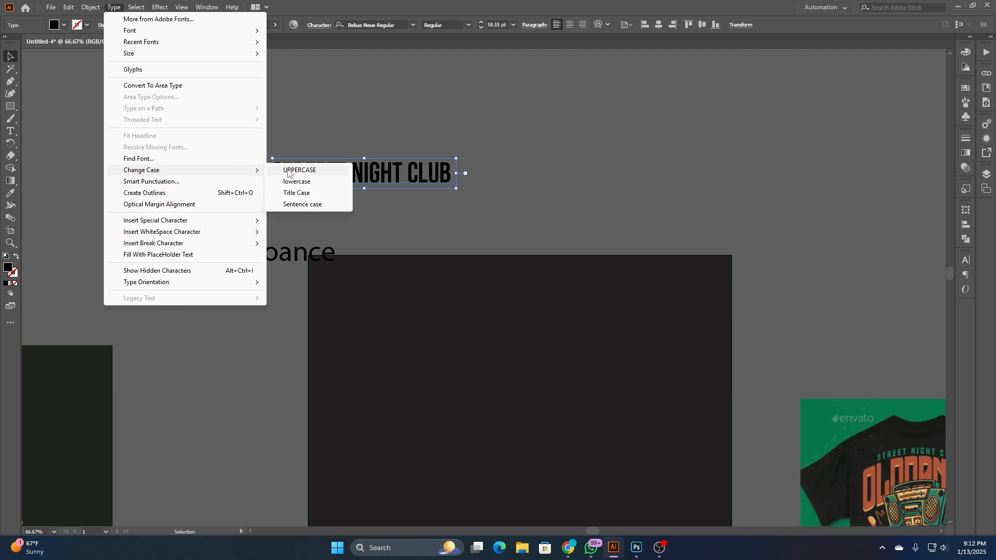
pyautogui.click(290, 171)
pyautogui.click(401, 120)
# - Move the "oldoance" text slightly up and outward from the artboard's corner, and deselect it
pyautogui.keyDown('alt'); pyautogui.scroll(-1, 369, 138); pyautogui.keyUp('alt')
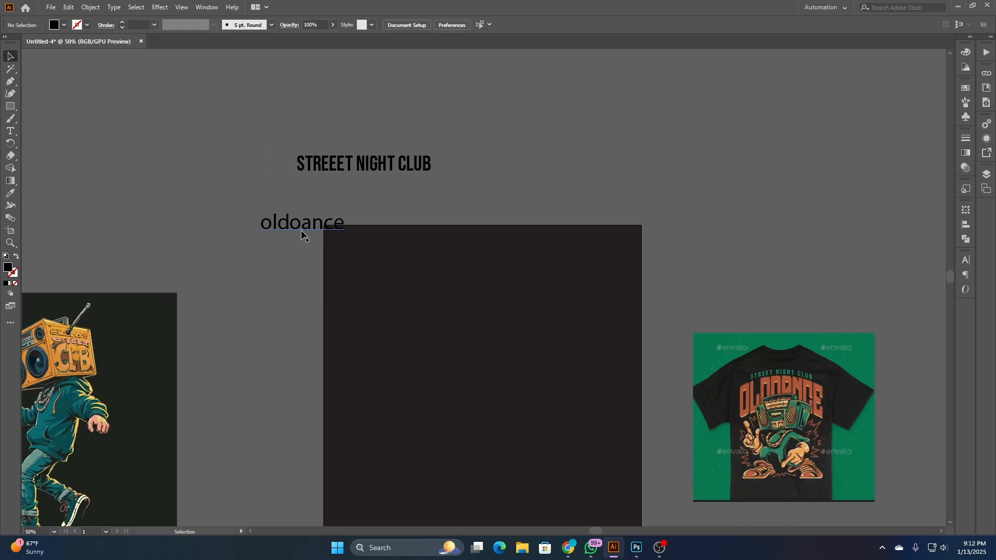
pyautogui.moveTo(300, 230); pyautogui.dragTo(285, 216)
pyautogui.click(551, 226)
# - Capture a screenshot of the large orange arched lettering on the T-shirt reference
pyautogui.moveTo(741, 306); pyautogui.dragTo(498, 230)
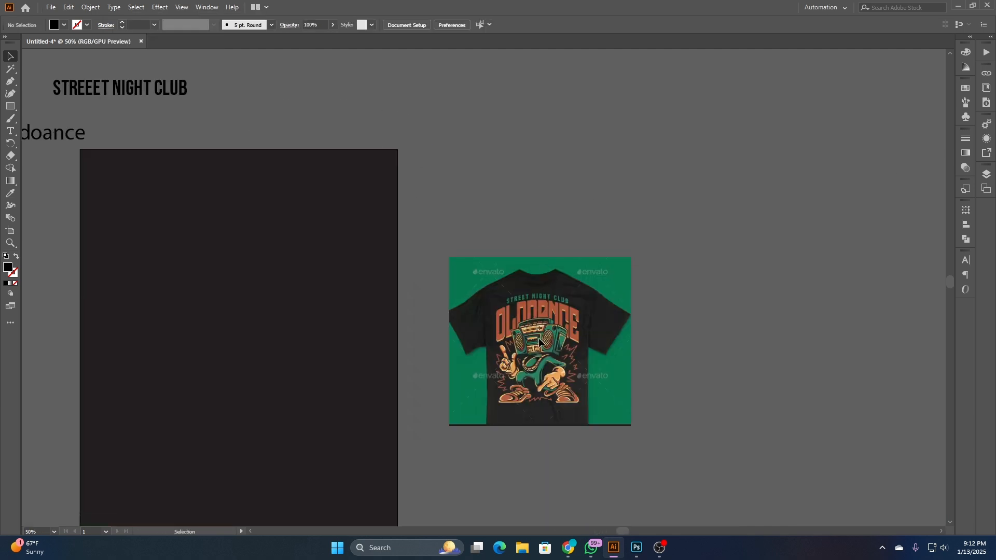
pyautogui.keyDown('alt'); pyautogui.scroll(2, 538, 338); pyautogui.keyUp('alt')
pyautogui.keyDown('alt'); pyautogui.scroll(1, 562, 307); pyautogui.keyUp('alt')
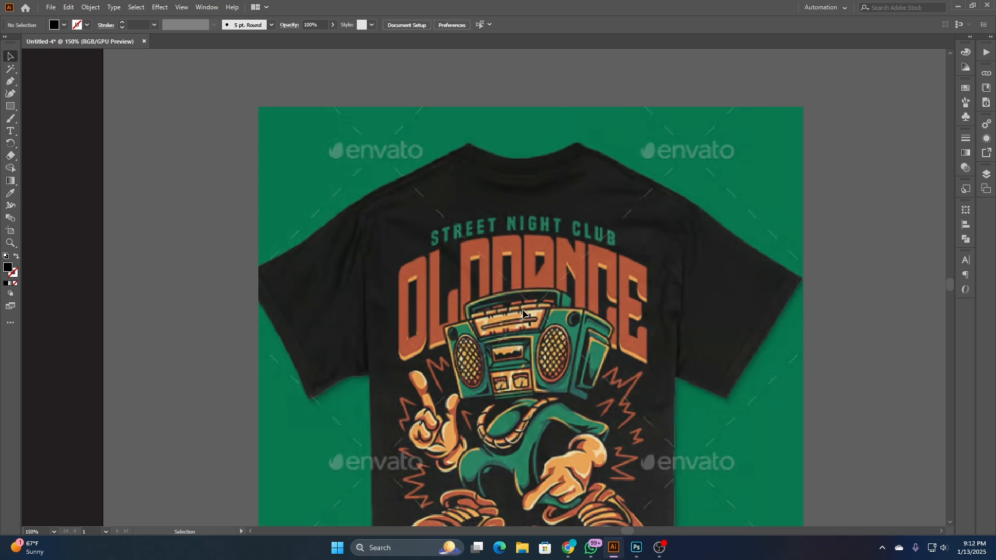
pyautogui.scroll(-1, 525, 308)
pyautogui.press('super+shift+s')
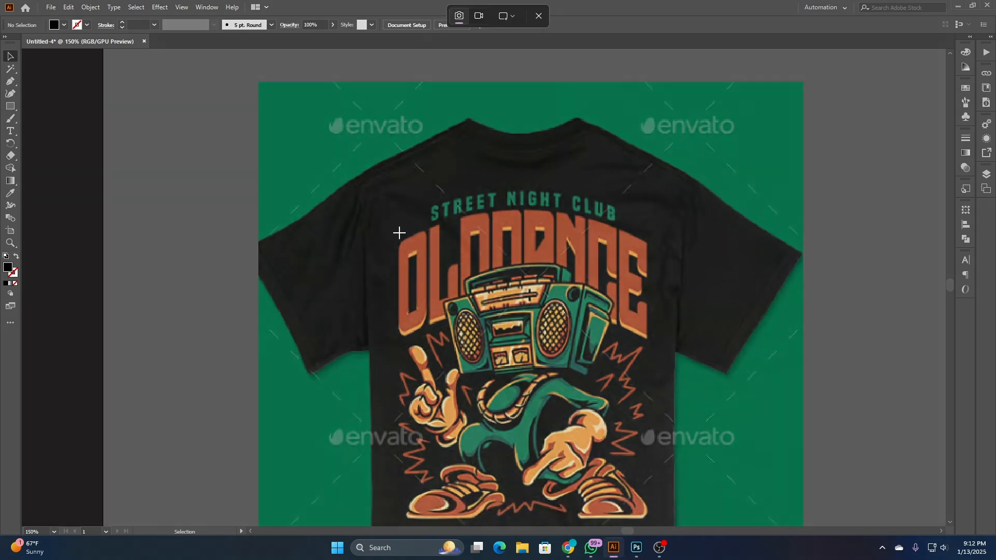
pyautogui.moveTo(392, 226); pyautogui.dragTo(658, 331)
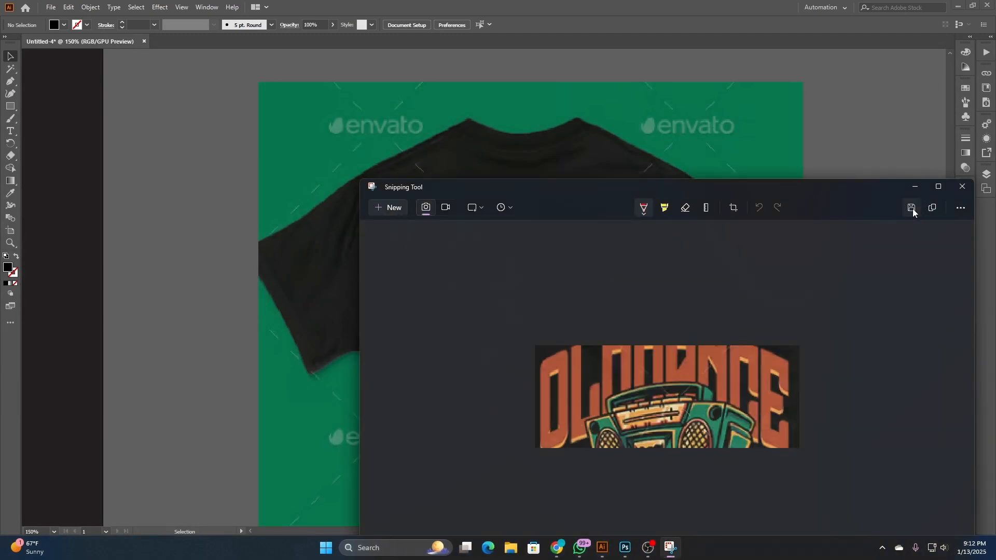
# - Save the captured lettering as a PNG in the Downloads folder and close the capture window
pyautogui.click(912, 208)
pyautogui.click(408, 167)
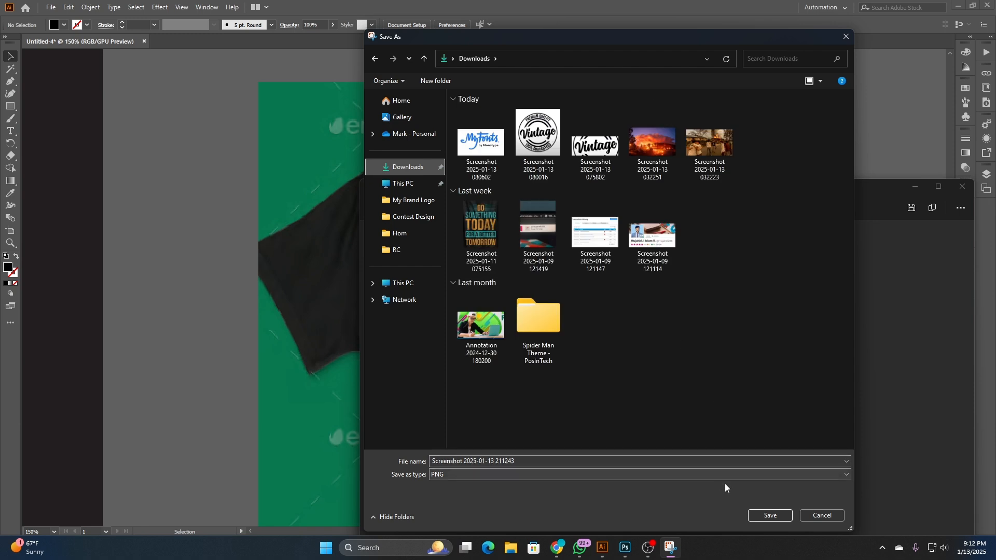
pyautogui.click(769, 516)
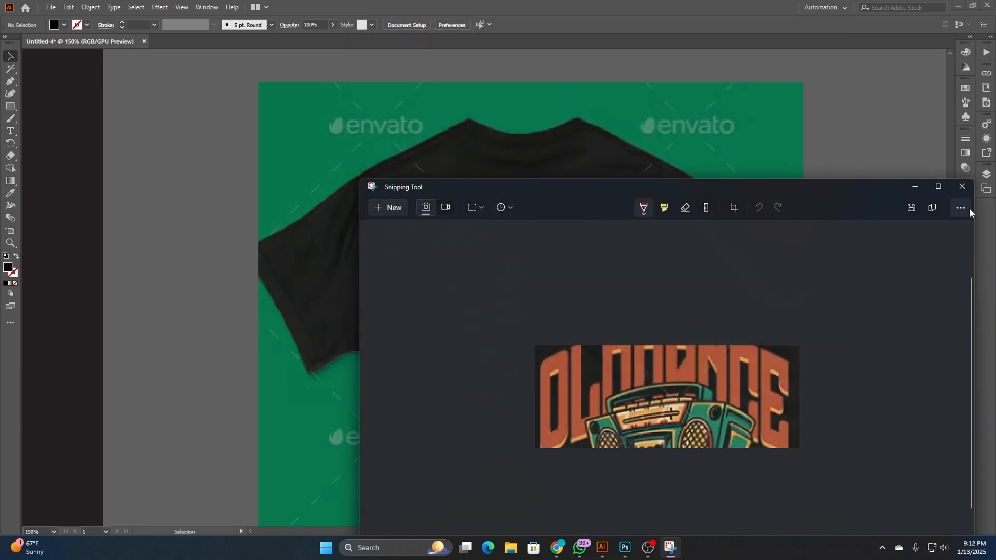
pyautogui.click(964, 185)
# - Switch to Chrome and open the MyFonts WhatTheFont font finder in a new tab
pyautogui.click(568, 548)
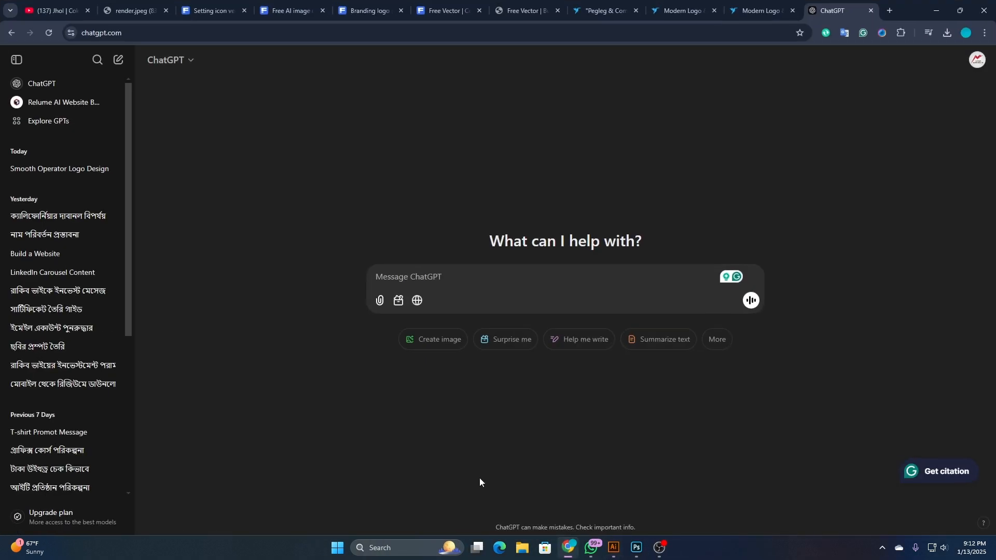
pyautogui.click(889, 10)
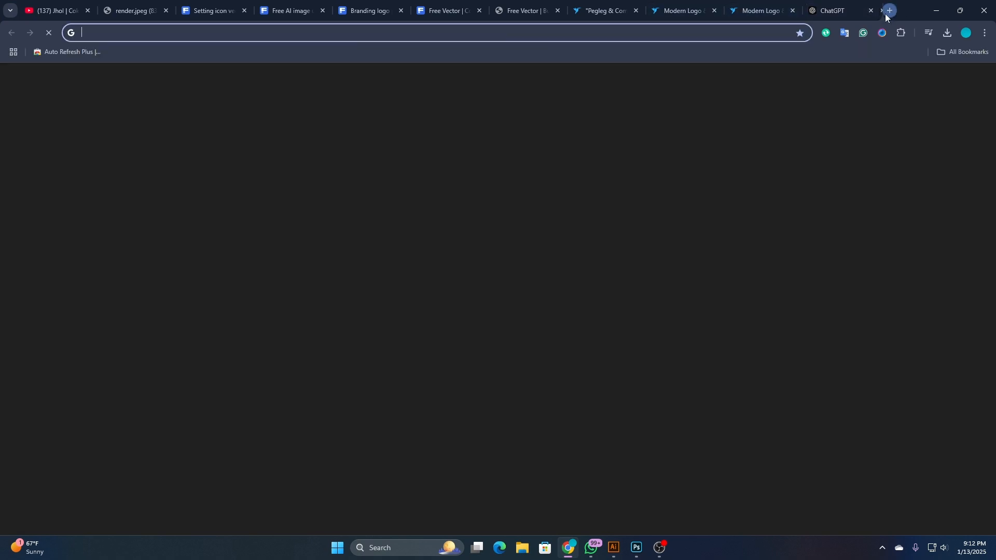
pyautogui.write('my fon')
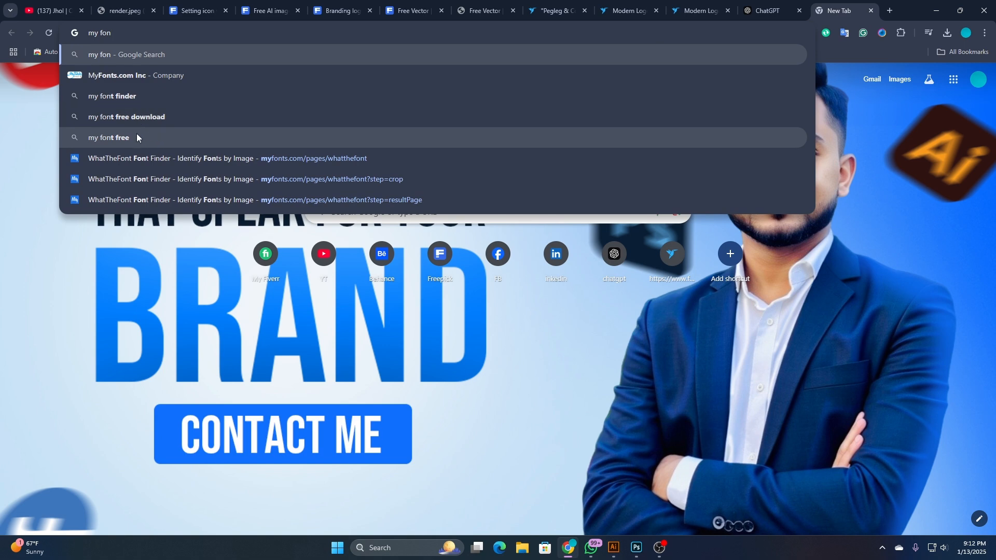
pyautogui.click(126, 157)
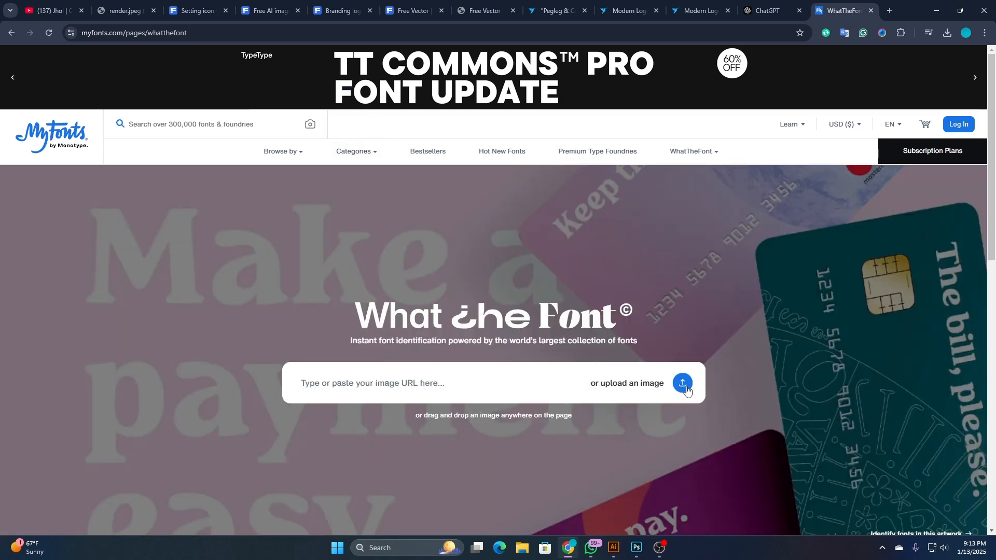
pyautogui.click(682, 384)
pyautogui.click(46, 140)
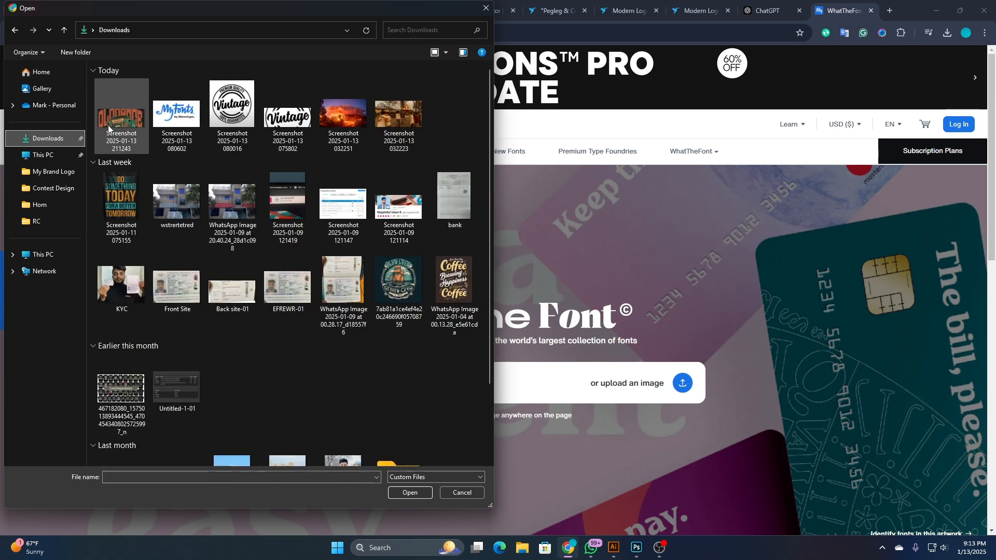
pyautogui.click(127, 124)
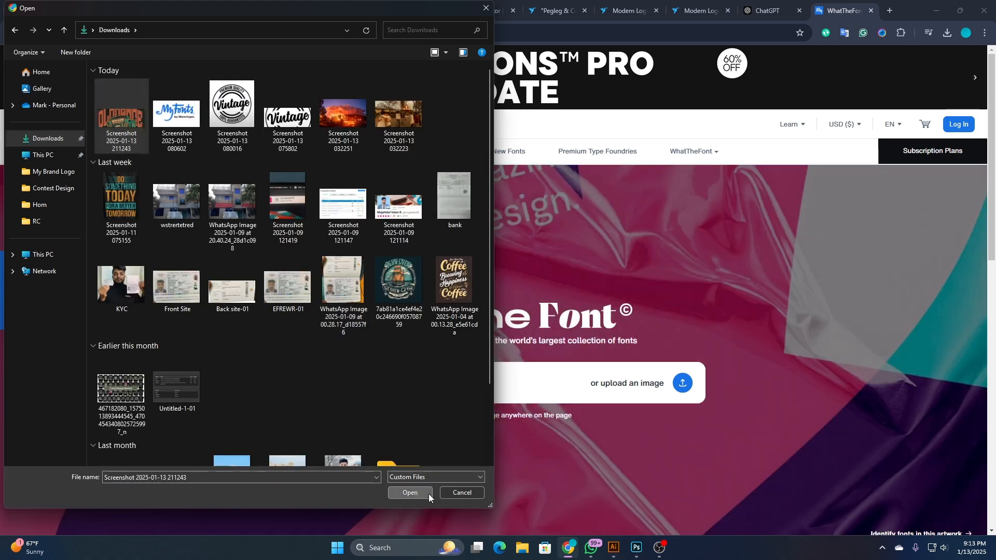
pyautogui.click(428, 494)
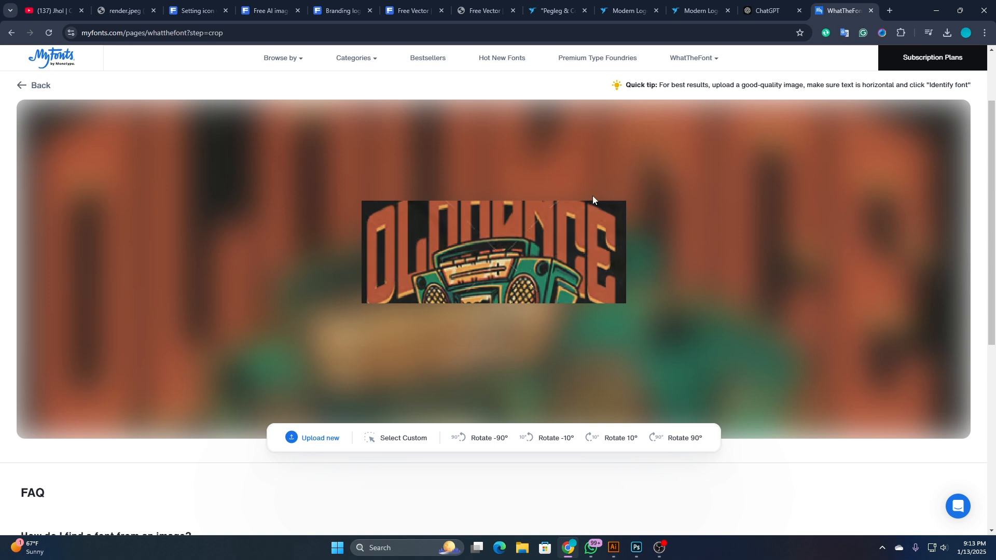
# - Switch to Illustrator, capture a wider screenshot of the T-shirt reference including both text lines, and open the capture
pyautogui.click(613, 548)
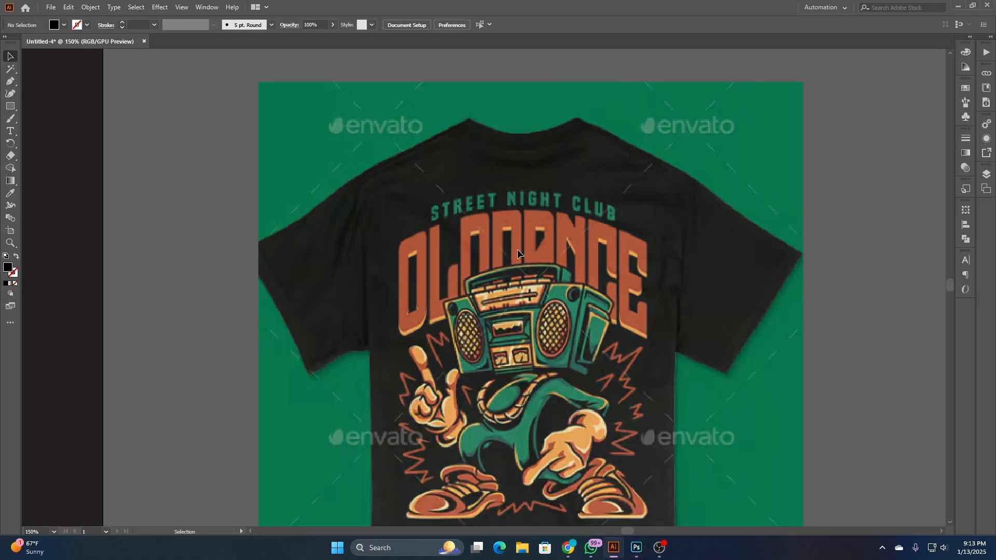
pyautogui.press('super+shift+s')
pyautogui.moveTo(338, 180); pyautogui.dragTo(697, 360)
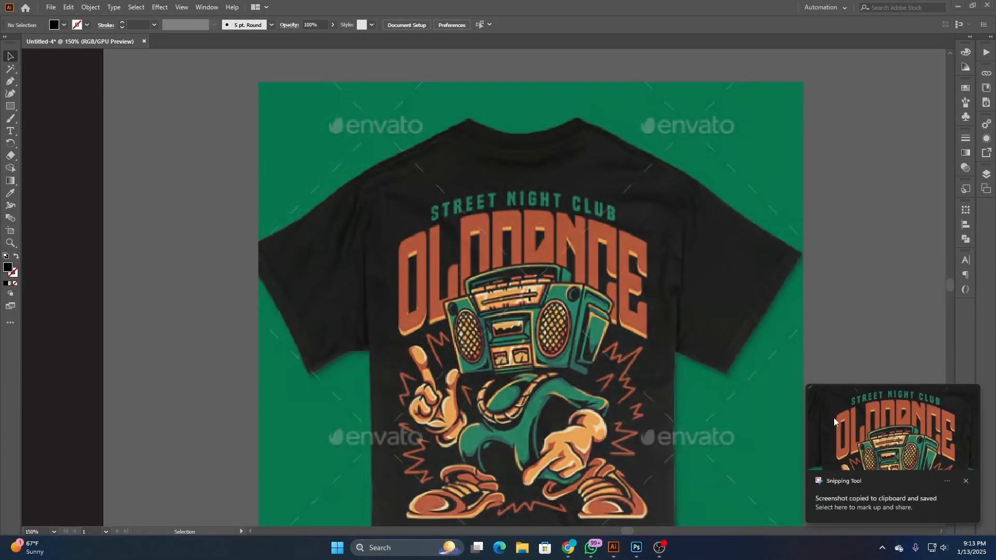
pyautogui.click(833, 418)
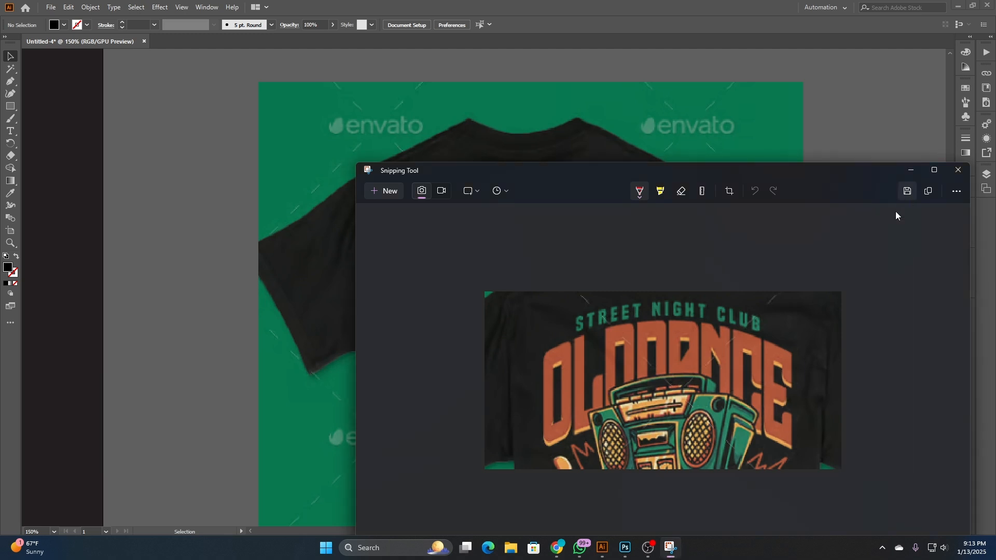
# - Save the wider capture as a PNG in the Downloads folder and close its window
pyautogui.click(907, 191)
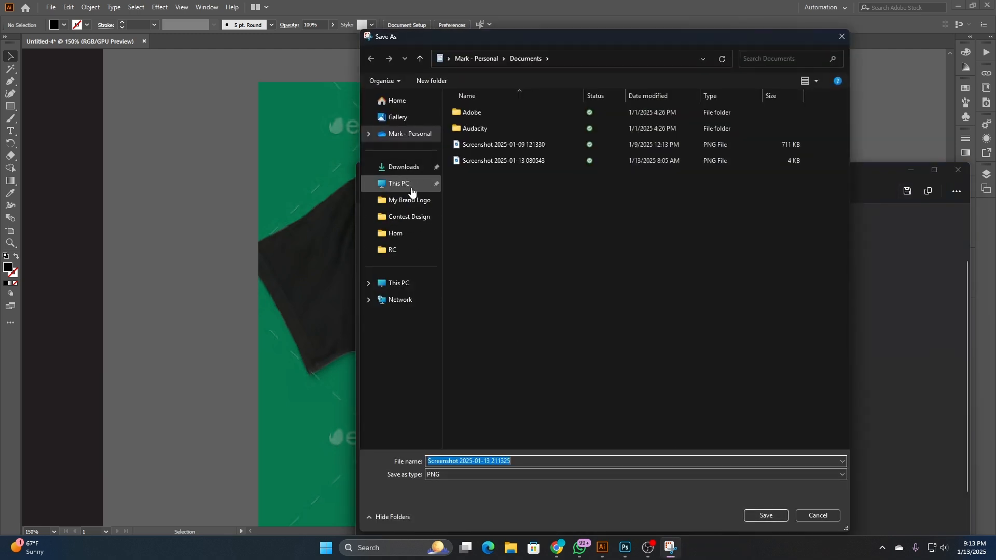
pyautogui.click(406, 168)
pyautogui.click(766, 516)
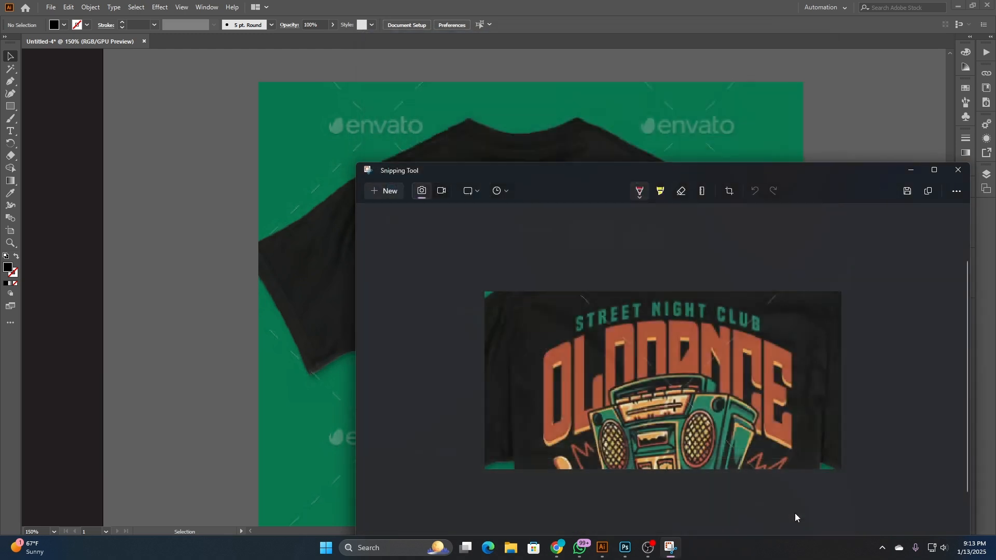
pyautogui.click(958, 170)
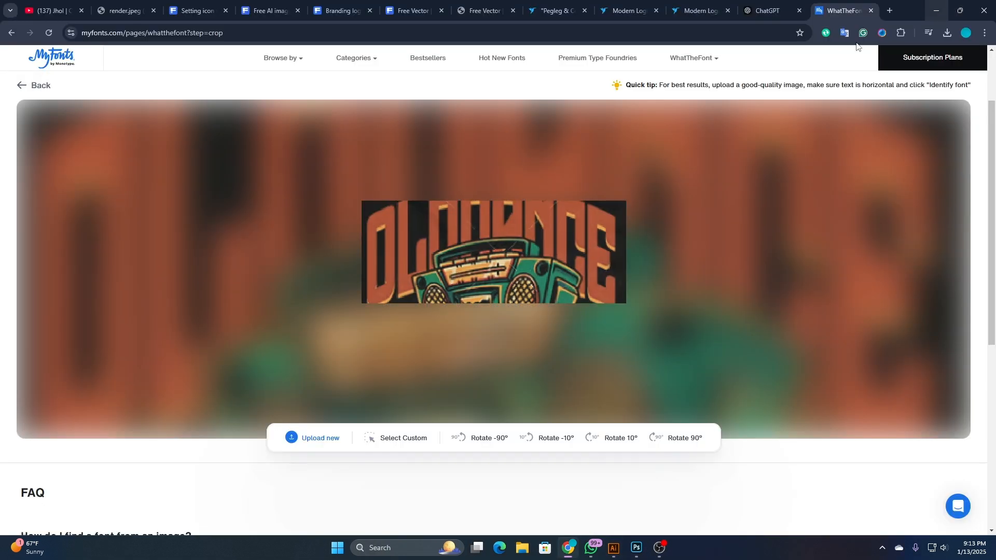
pyautogui.click(22, 86)
pyautogui.click(682, 288)
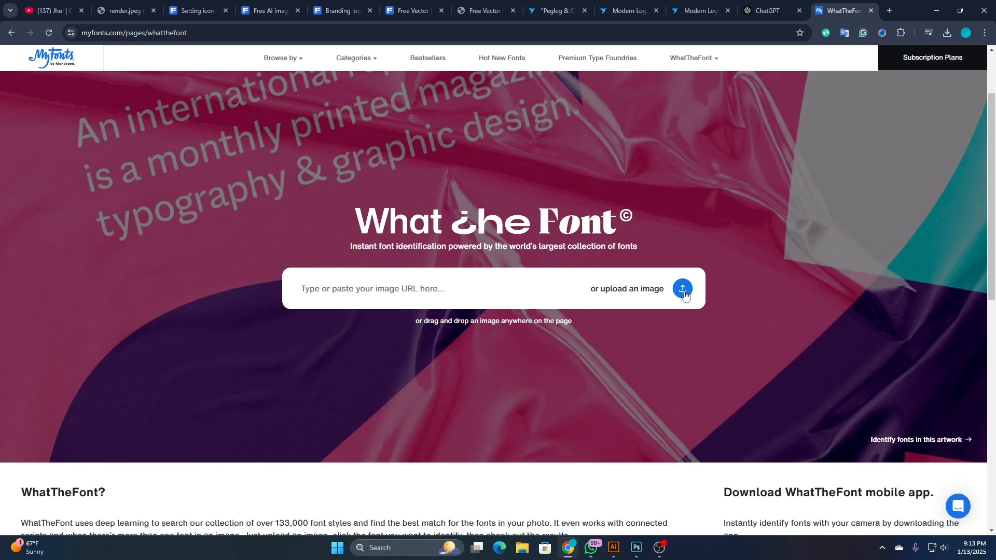
pyautogui.click(121, 114)
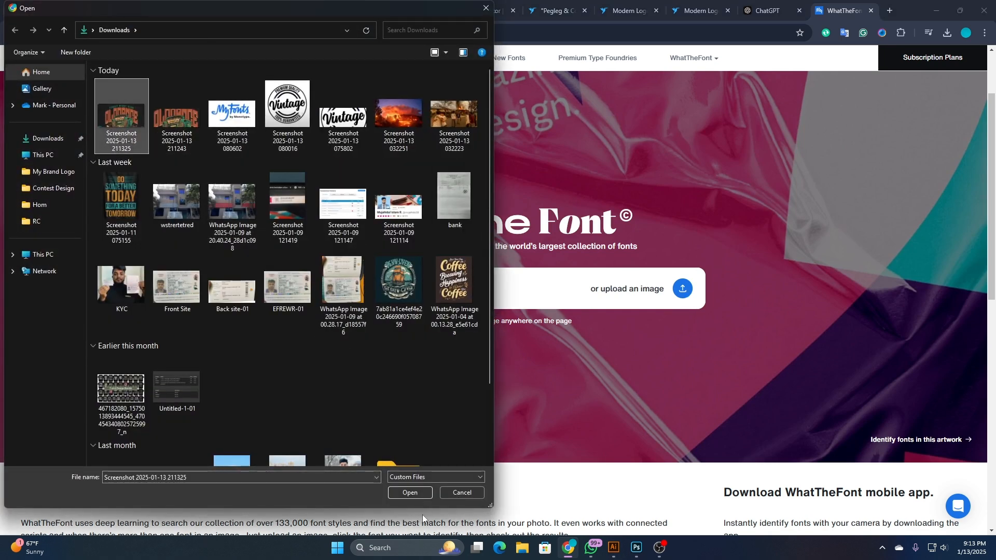
pyautogui.click(412, 493)
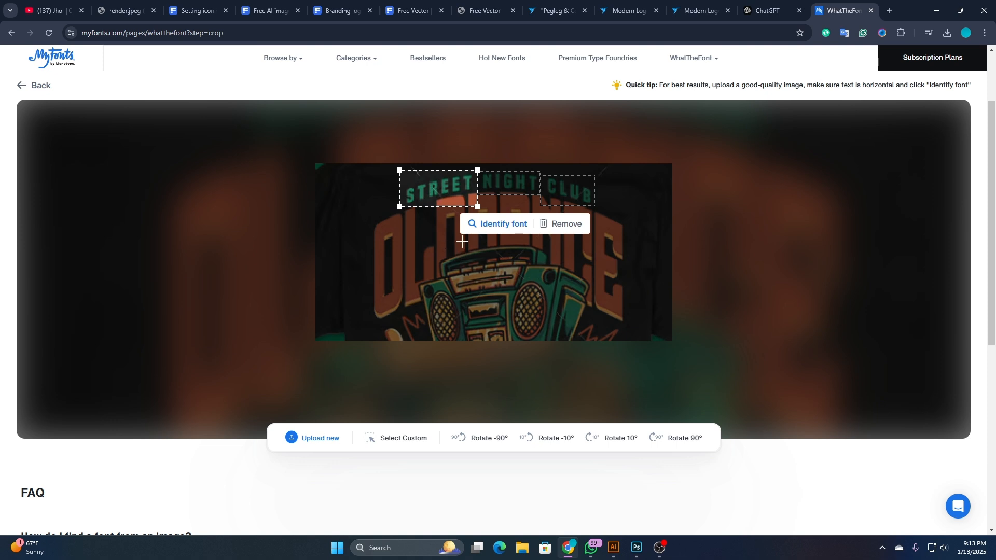
pyautogui.click(528, 190)
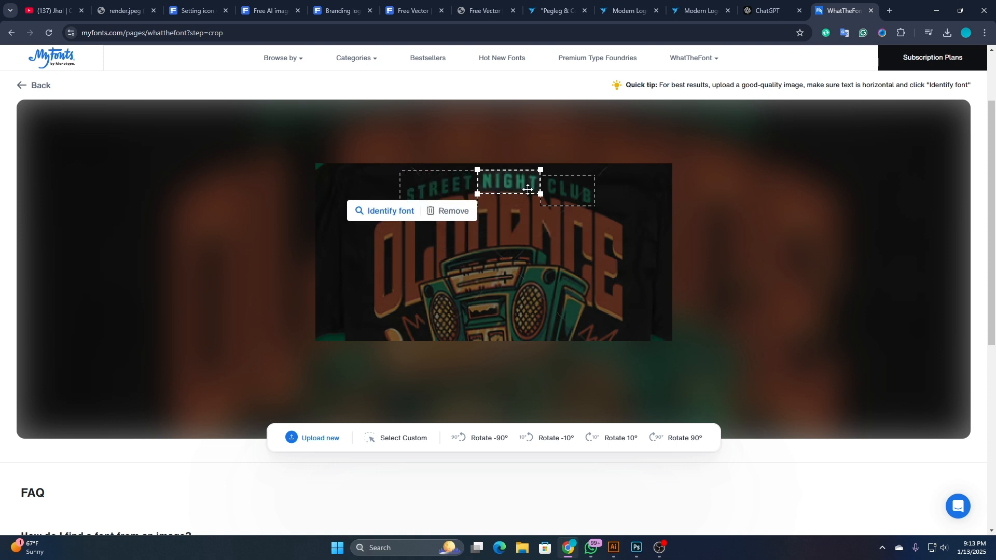
pyautogui.click(573, 205)
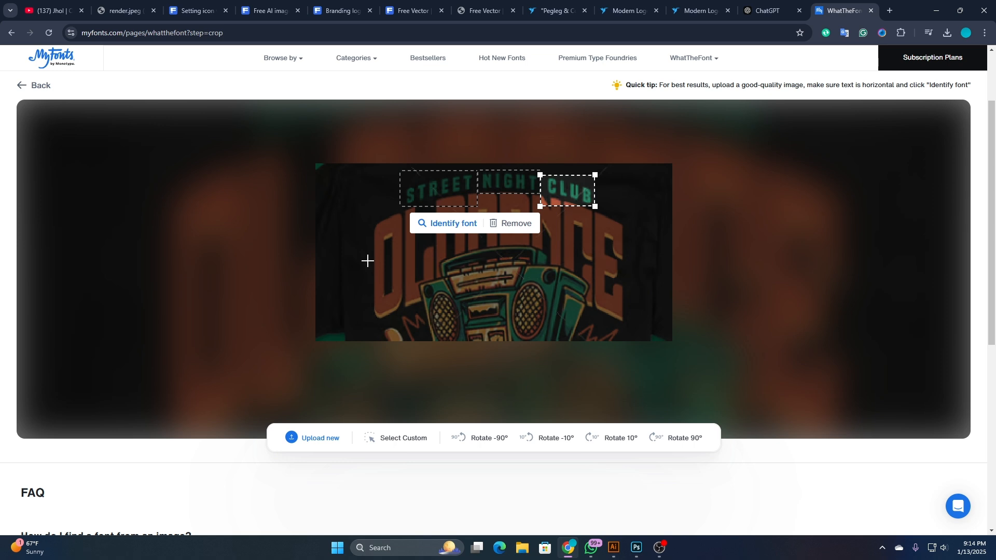
# - Switch to Illustrator and change the case of the "oldoance" text to UPPERCASE
pyautogui.click(612, 545)
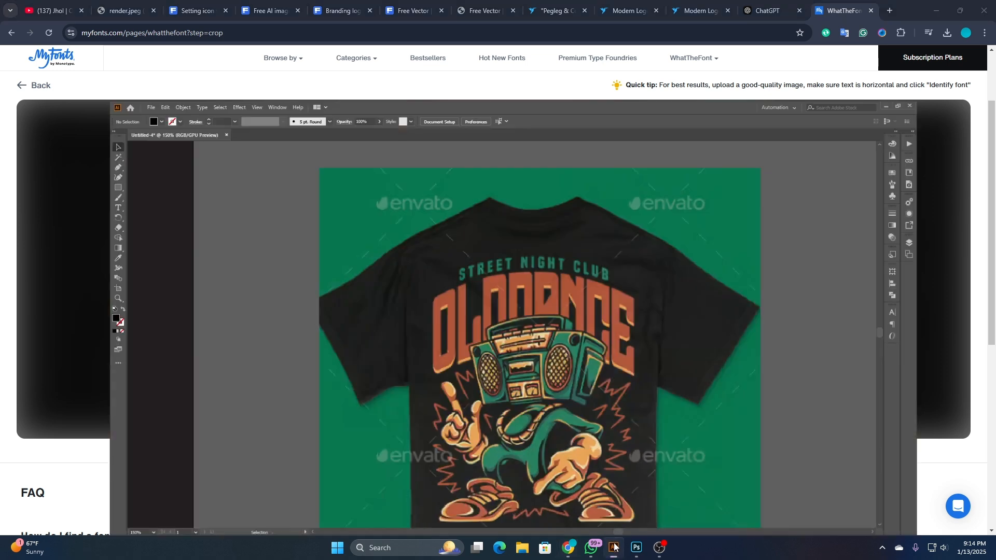
pyautogui.scroll(-3, 528, 313)
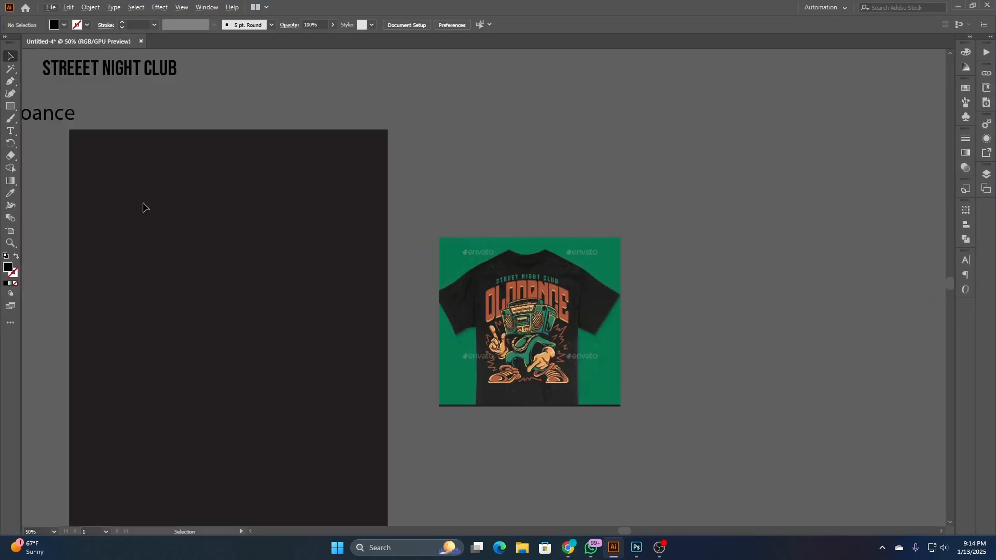
pyautogui.hscroll(-3, 224, 193)
pyautogui.click(165, 116)
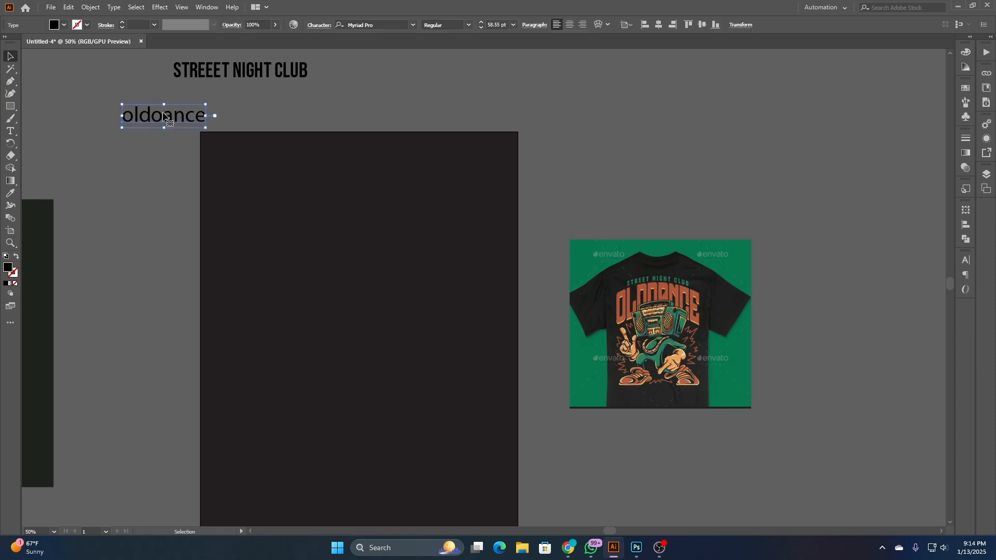
pyautogui.click(113, 7)
pyautogui.moveTo(214, 170)
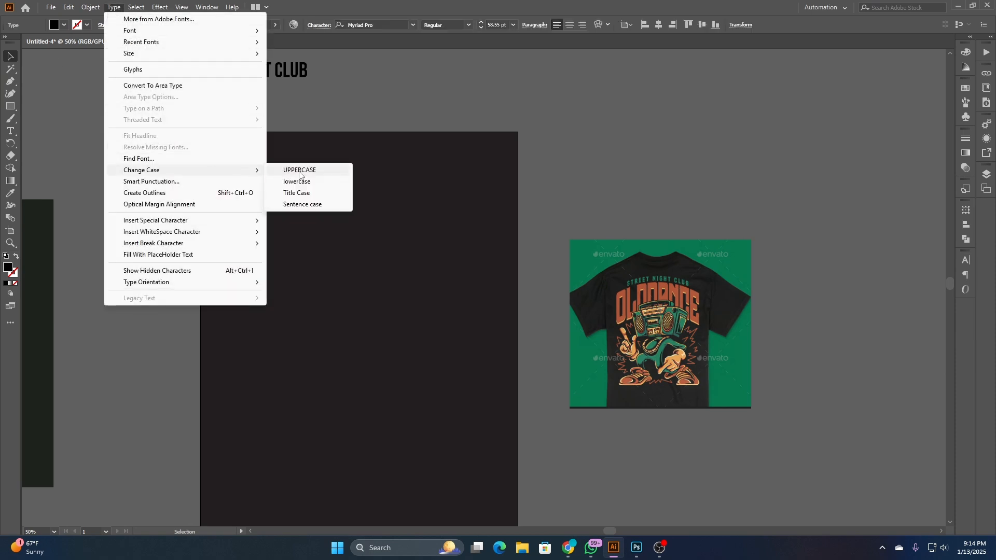
pyautogui.click(290, 170)
# - Move the OLDOANCE text horizontally above the artboard's right half and set its font to Norwester
pyautogui.moveTo(269, 111); pyautogui.dragTo(422, 234)
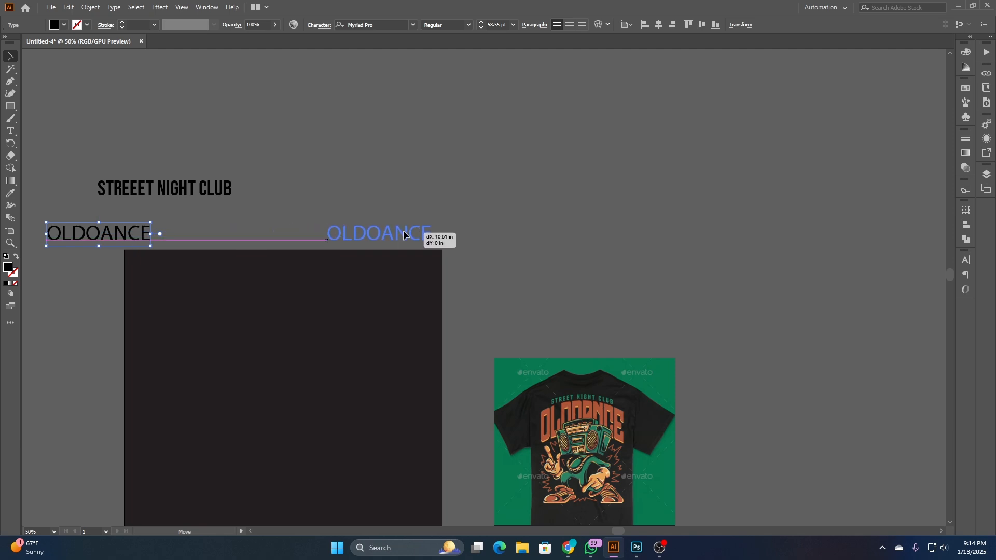
pyautogui.scroll(2, 507, 118)
pyautogui.moveTo(520, 183); pyautogui.dragTo(480, 226)
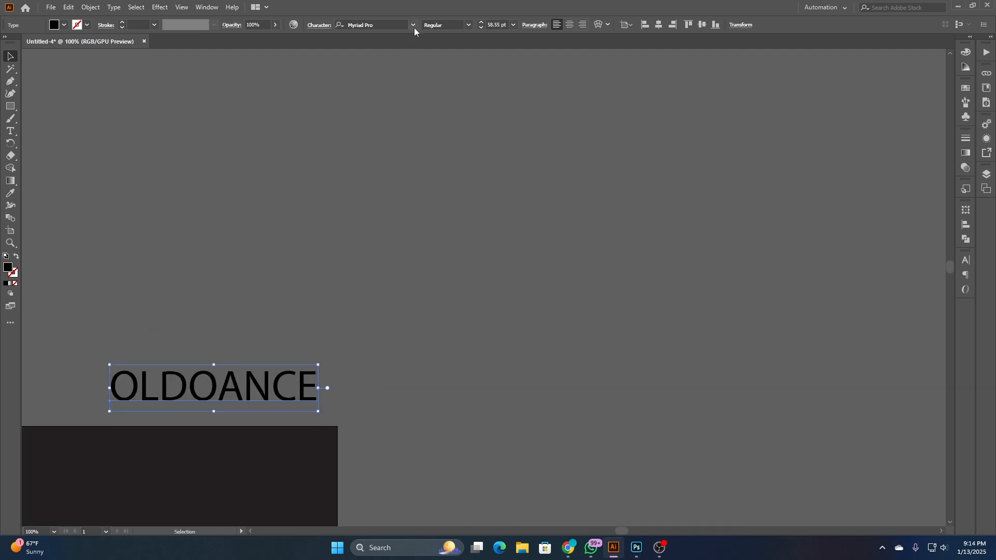
pyautogui.click(413, 24)
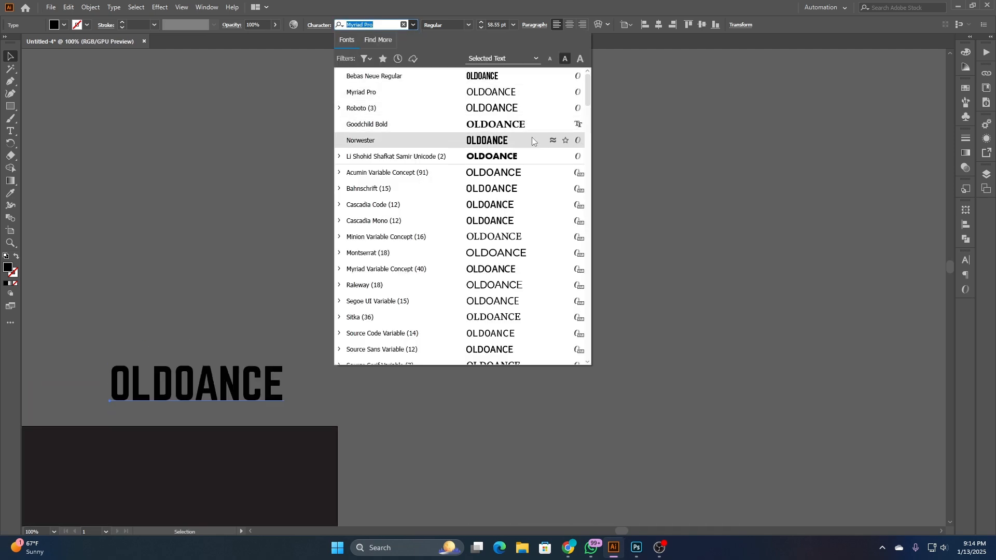
pyautogui.click(483, 140)
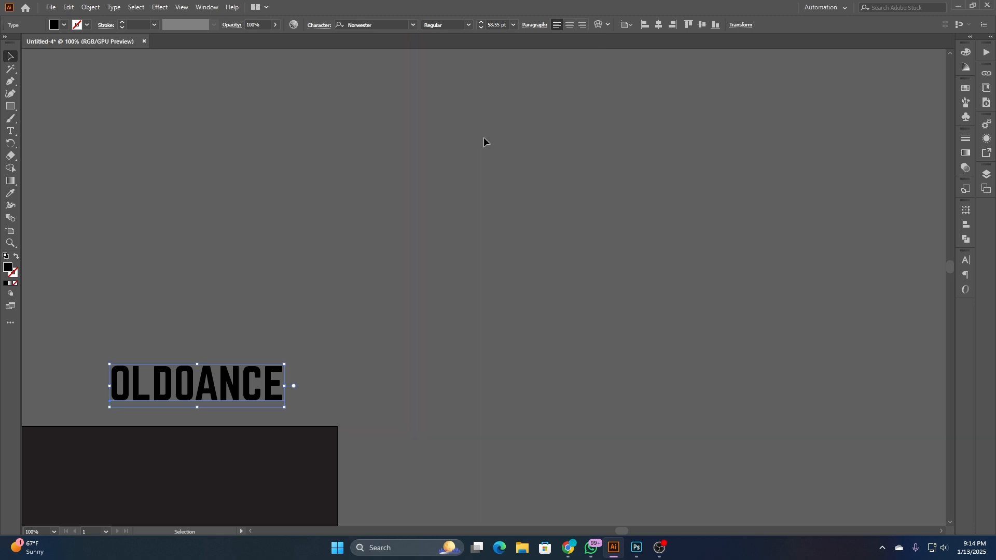
# - Move the OLDOANCE text beyond the artboard's upper-left corner and place a duplicate of it inside the dark artboard
pyautogui.scroll(-2, 436, 213)
pyautogui.moveTo(456, 357); pyautogui.dragTo(598, 291)
pyautogui.scroll(3, 478, 236)
pyautogui.scroll(-3, 478, 239)
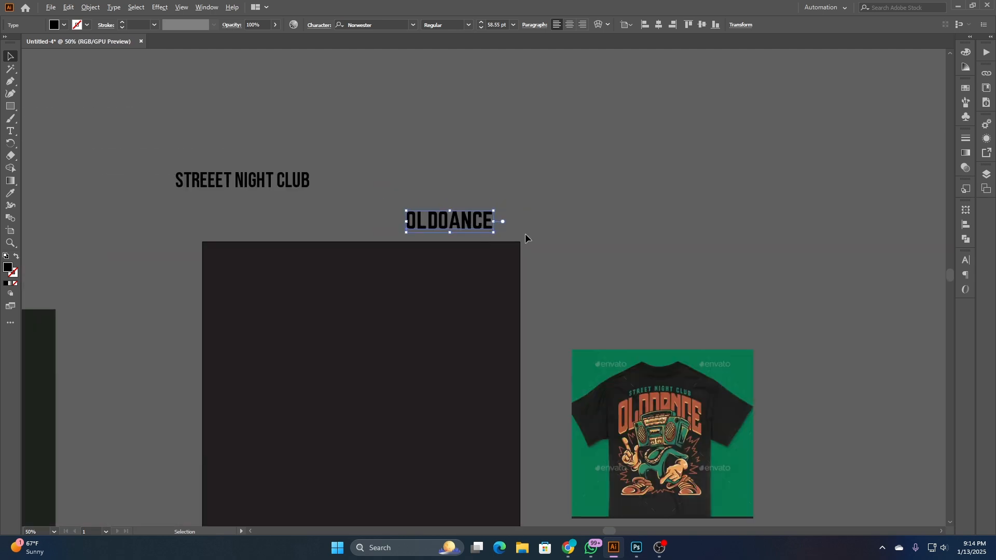
pyautogui.click(524, 233)
pyautogui.moveTo(524, 233); pyautogui.dragTo(515, 289)
pyautogui.moveTo(555, 128); pyautogui.dragTo(196, 113)
pyautogui.click(287, 117)
pyautogui.click(452, 284)
# - Convert the OLDOANCE copy on the artboard to outlines and fill it with the orange sampled from the reference lettering
pyautogui.rightClick(452, 284)
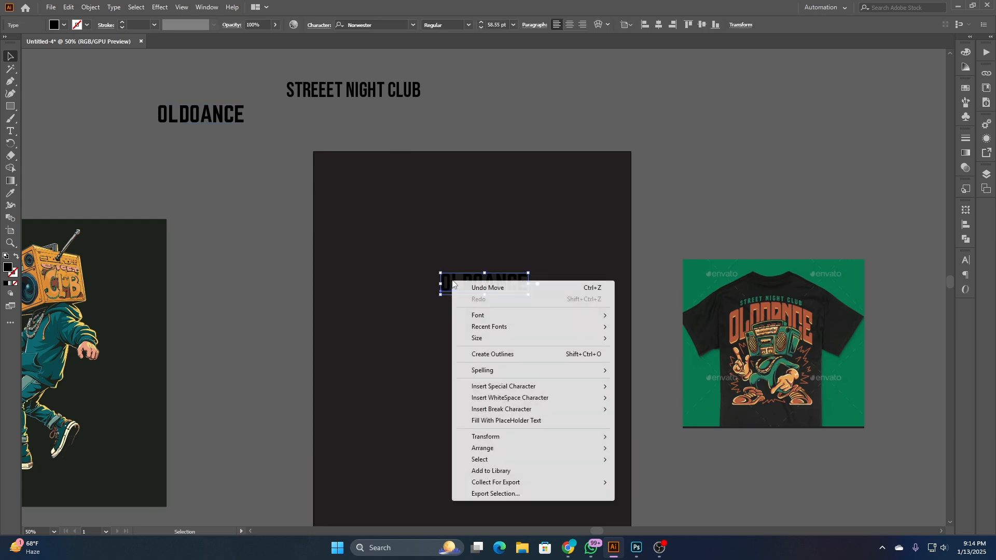
pyautogui.click(534, 357)
pyautogui.click(11, 194)
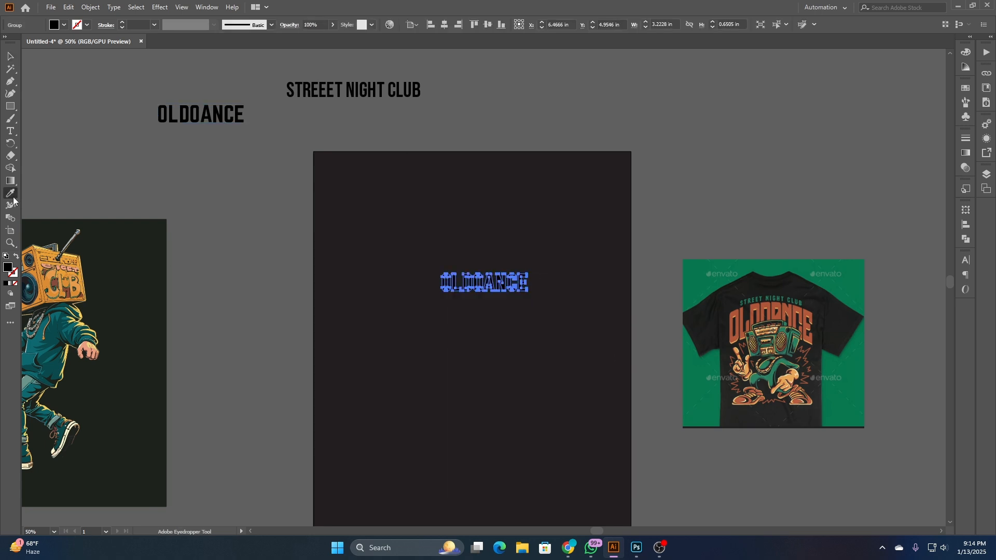
pyautogui.scroll(3, 750, 325)
pyautogui.scroll(-1, 750, 325)
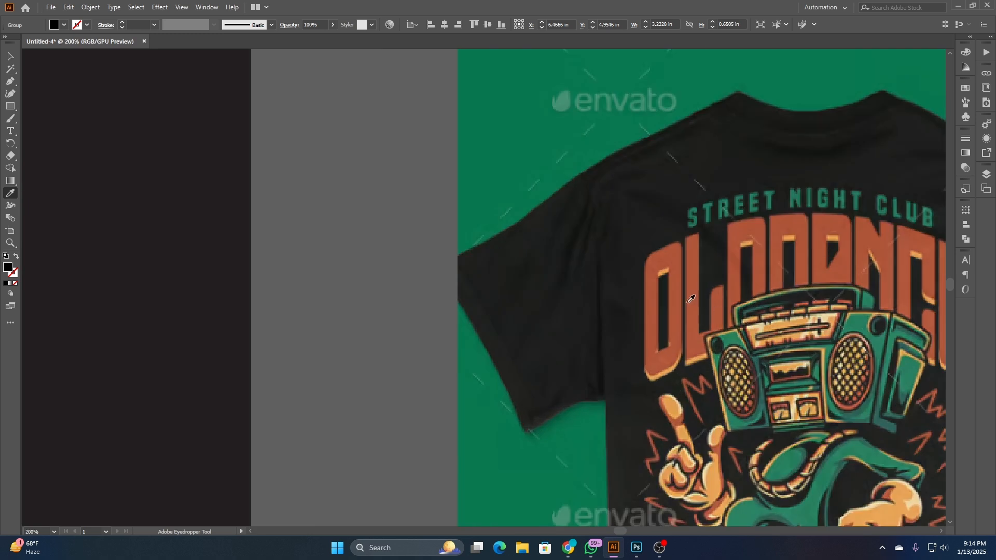
pyautogui.click(693, 301)
pyautogui.scroll(-1, 711, 318)
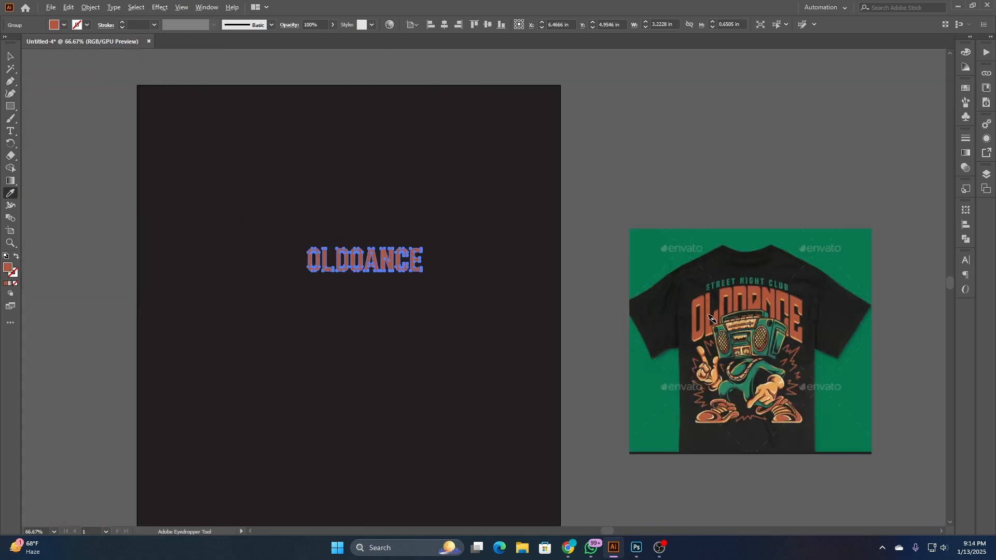
# - Center the outlined orange OLDOANCE lettering horizontally on the artboard
pyautogui.click(10, 57)
pyautogui.click(456, 155)
pyautogui.hscroll(-1, 479, 181)
pyautogui.moveTo(430, 222); pyautogui.dragTo(518, 306)
pyautogui.scroll(-1, 519, 306)
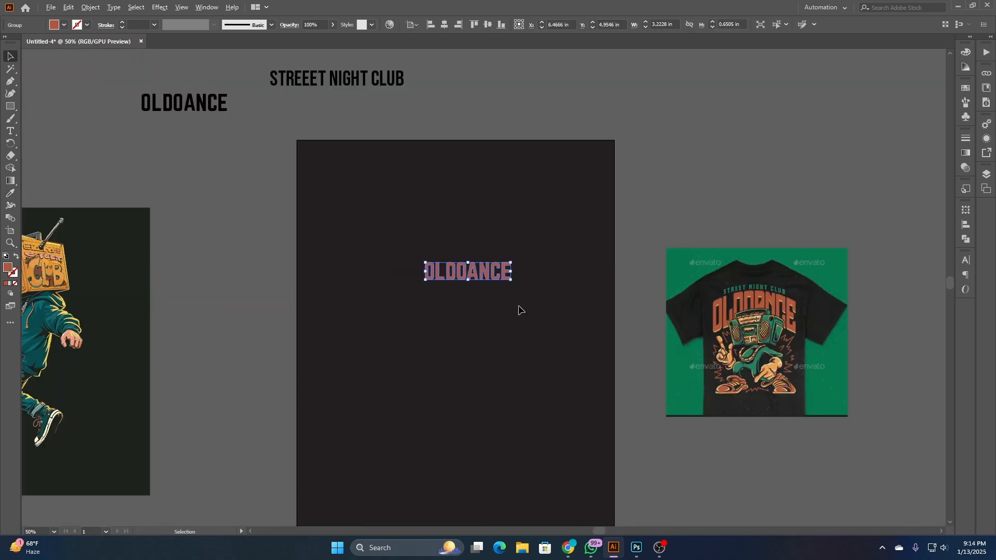
pyautogui.click(444, 25)
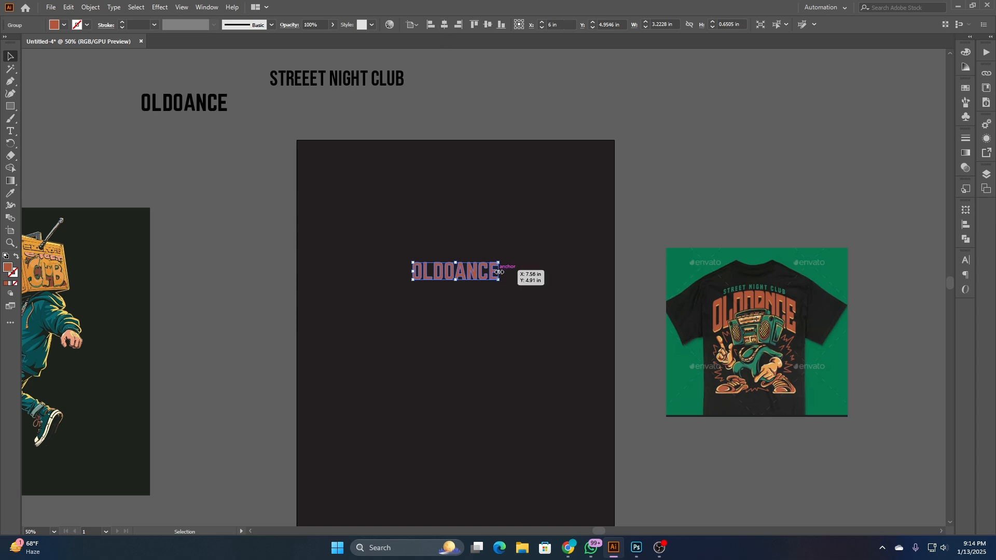
# - Enlarge the orange OLDOANCE lettering proportionally about its center to about 8.43 in wide and 1.70 in high, and leave it selected
pyautogui.moveTo(500, 271); pyautogui.dragTo(569, 280)
pyautogui.click(491, 249)
pyautogui.moveTo(475, 391); pyautogui.dragTo(546, 366)
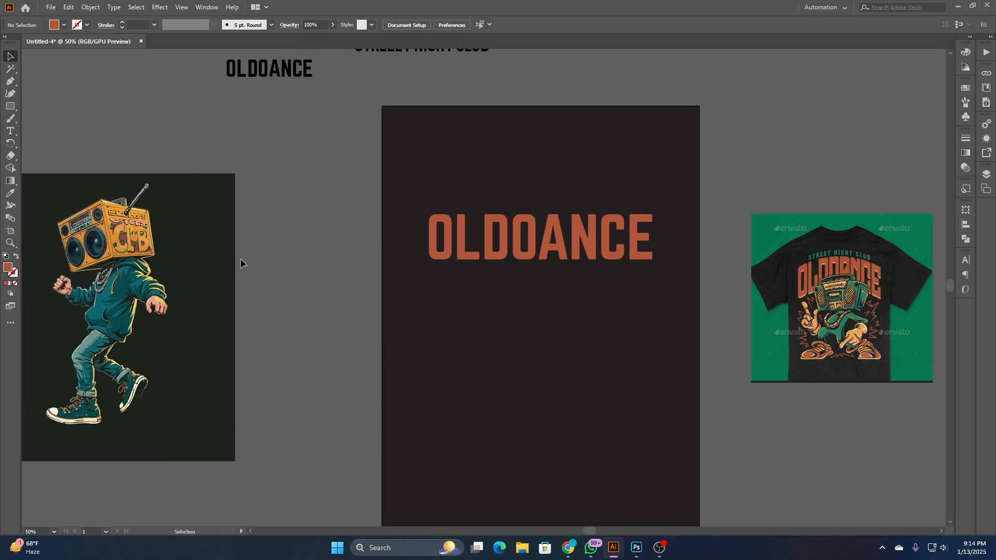
pyautogui.click(549, 256)
pyautogui.moveTo(830, 359); pyautogui.dragTo(478, 372)
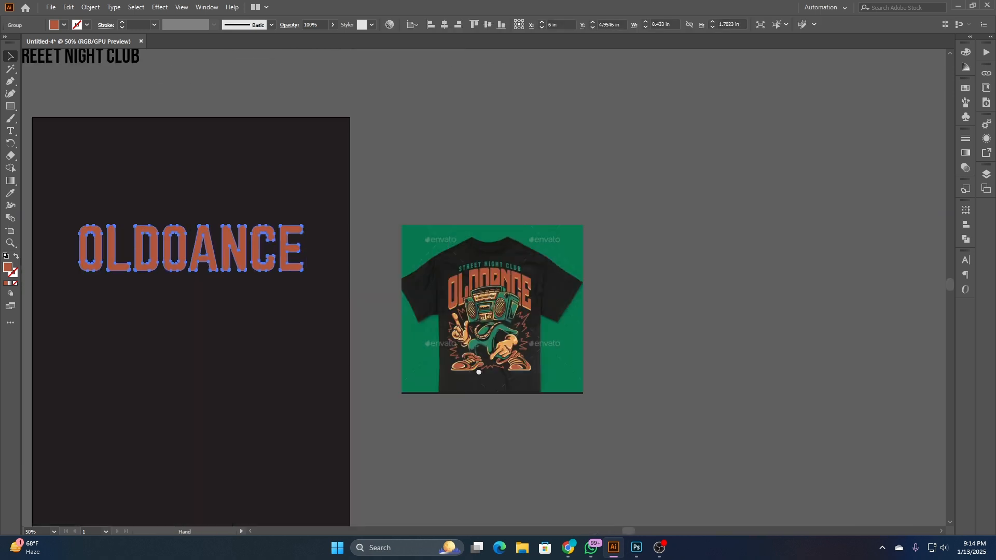
# - Examine the shape of the arched OLDOANCE lettering on the T-shirt reference and compare it with the artboard lettering
pyautogui.scroll(2, 451, 352)
pyautogui.scroll(1, 413, 309)
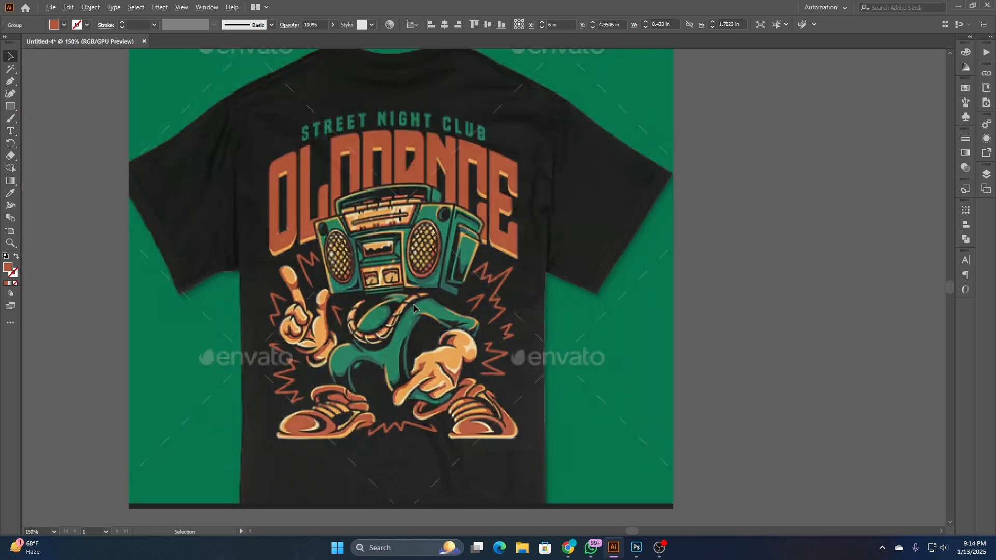
pyautogui.scroll(-3, 459, 310)
pyautogui.click(281, 326)
pyautogui.moveTo(204, 356); pyautogui.dragTo(496, 345)
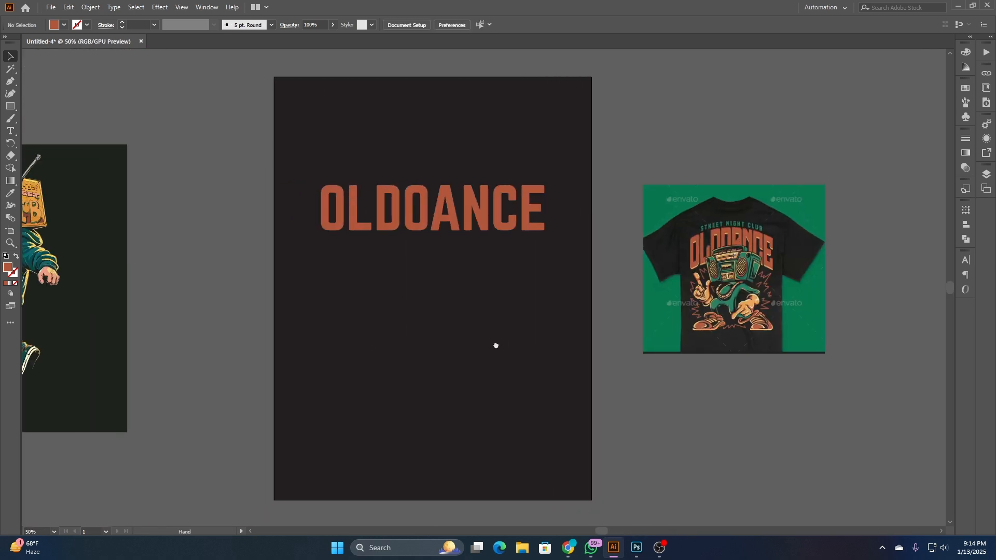
pyautogui.scroll(3, 763, 229)
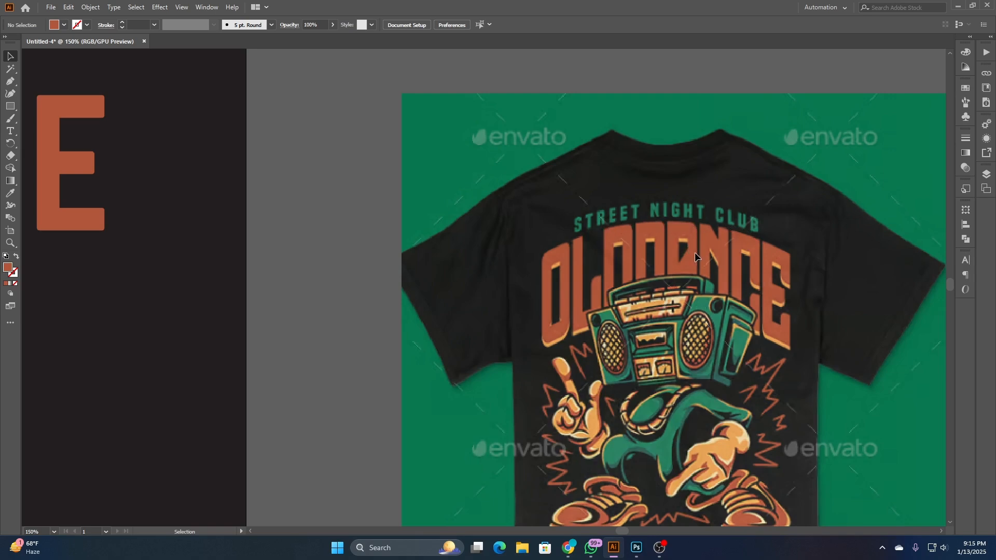
pyautogui.scroll(-2, 647, 351)
pyautogui.scroll(-3, 670, 340)
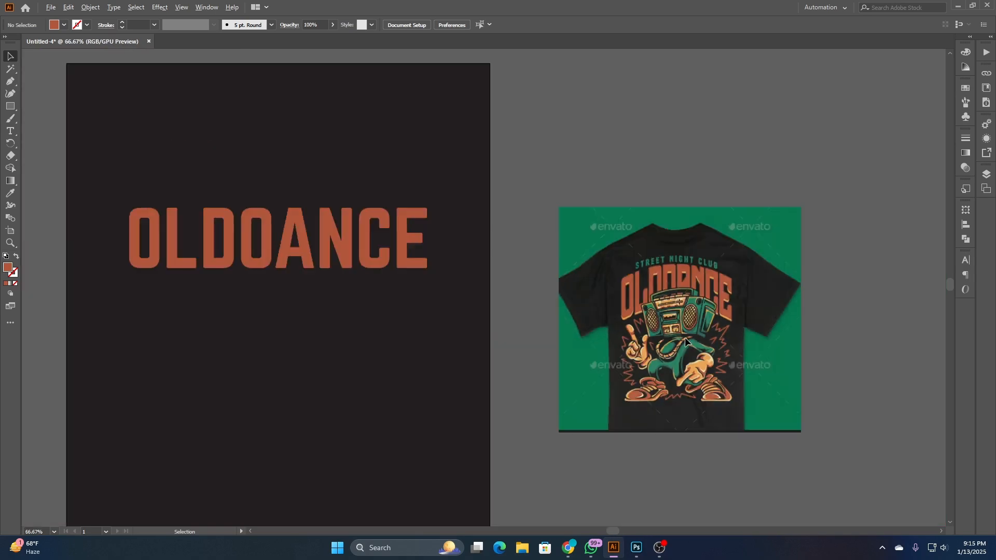
pyautogui.hscroll(-3, 444, 340)
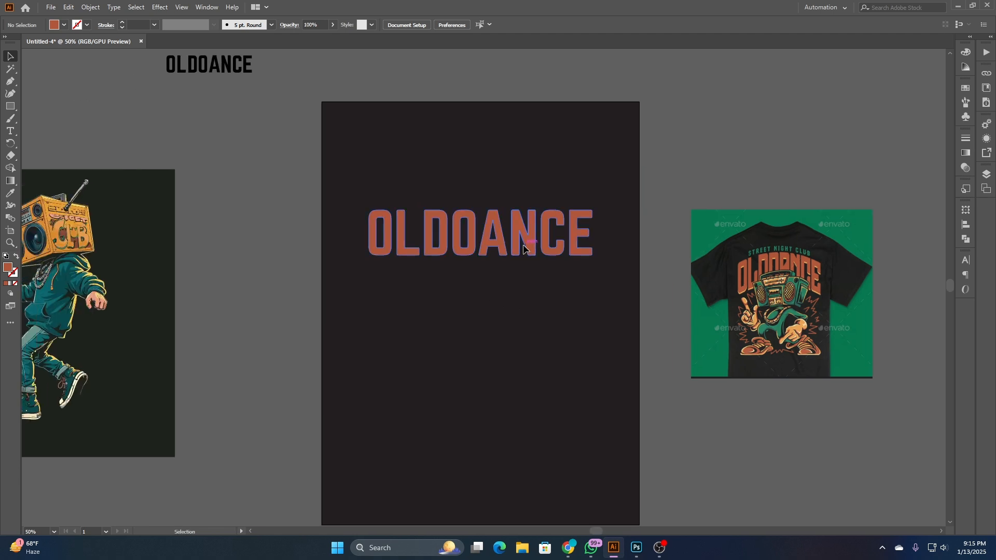
# - Enlarge the orange OLDOANCE lettering proportionally about its center to about 9.06 in wide and 1.83 in high
pyautogui.click(524, 245)
pyautogui.moveTo(594, 234); pyautogui.dragTo(602, 235)
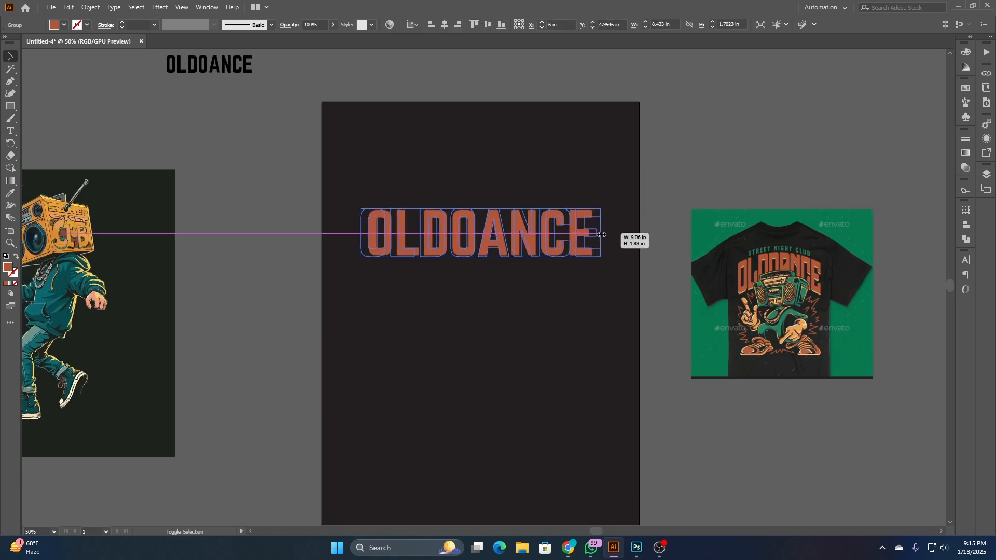
pyautogui.click(546, 307)
pyautogui.click(582, 259)
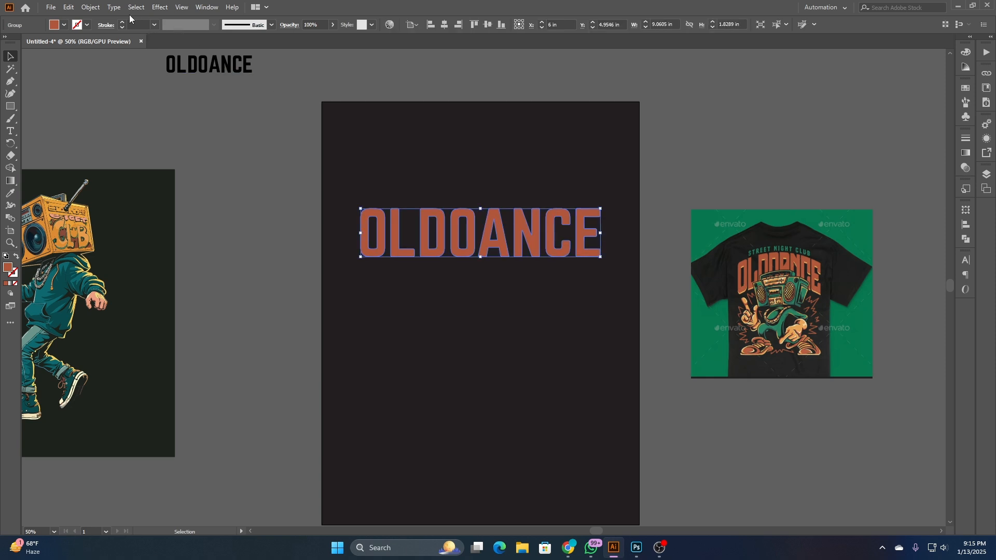
pyautogui.click(96, 9)
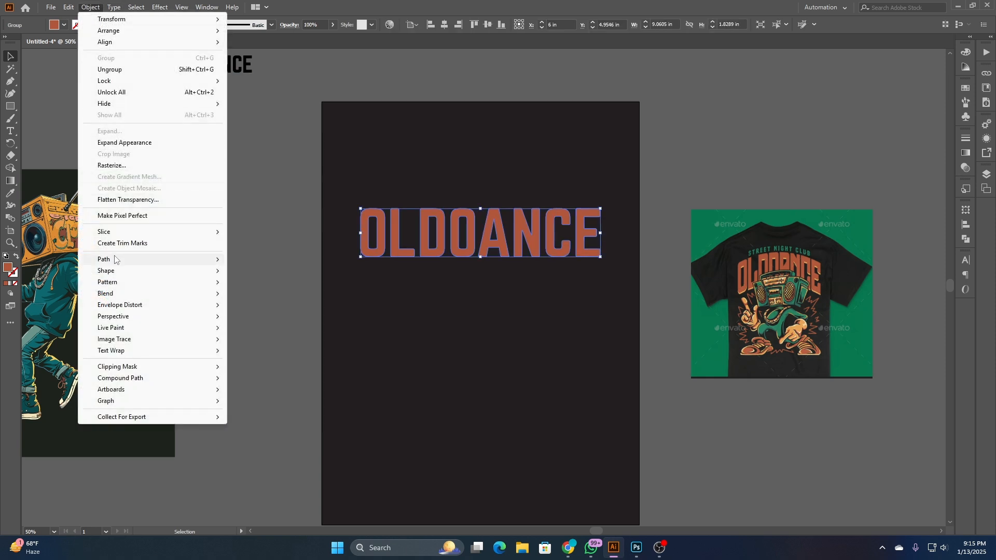
pyautogui.moveTo(115, 262)
pyautogui.click(261, 298)
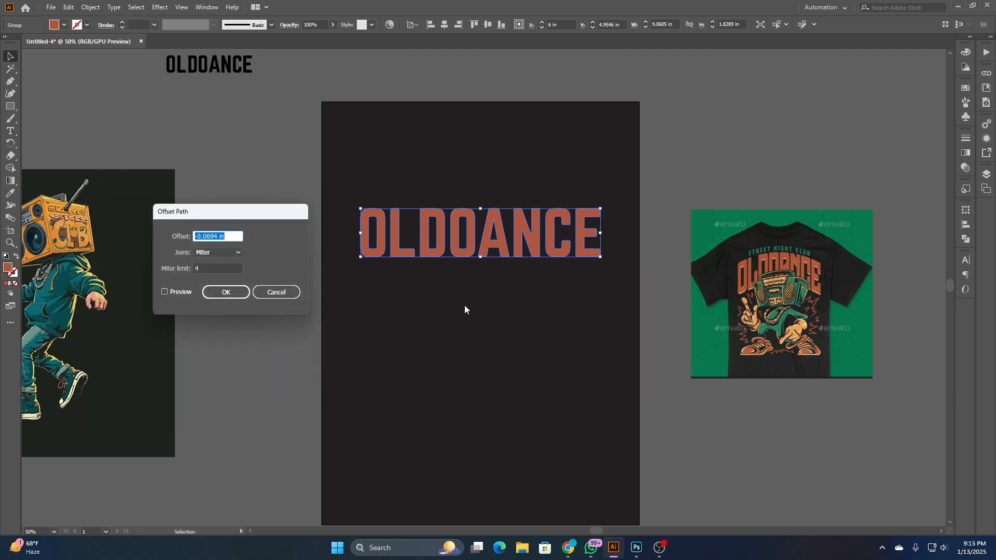
pyautogui.click(271, 292)
# - Show the rulers and switch the document units to pixels
pyautogui.hotkey('ctrl', 'r')
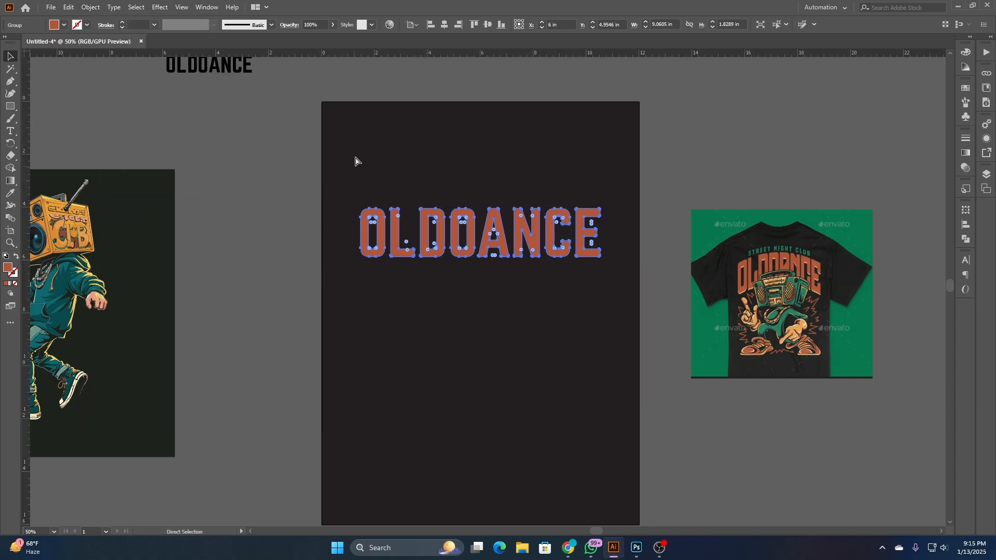
pyautogui.rightClick(394, 51)
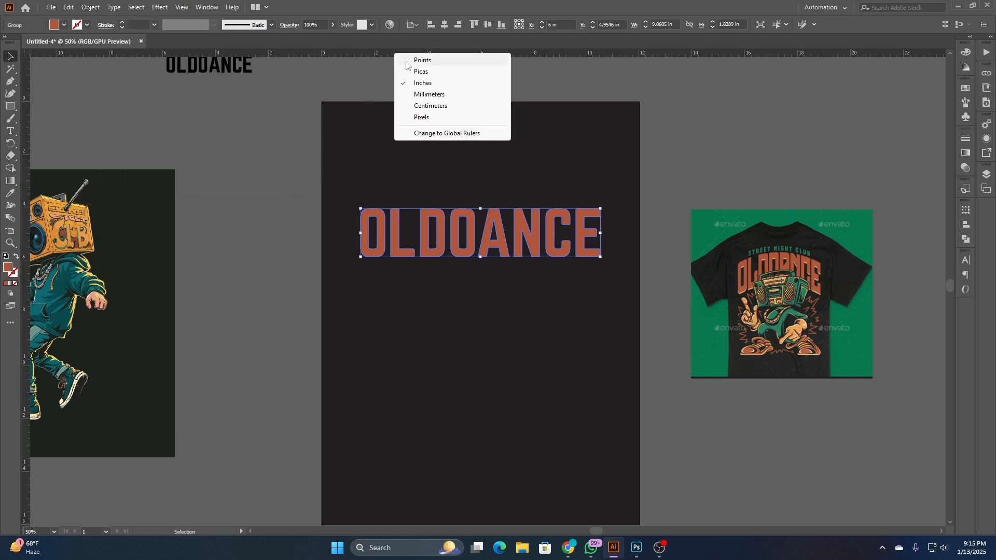
pyautogui.click(421, 117)
# - Offset the OLDOANCE outlines by 3 px with round joins
pyautogui.click(90, 7)
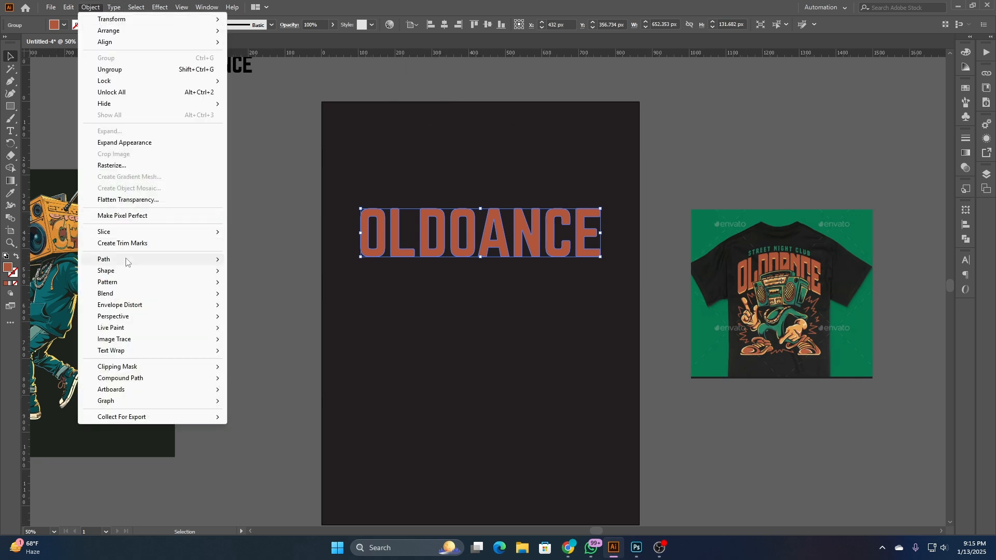
pyautogui.moveTo(219, 264)
pyautogui.click(261, 298)
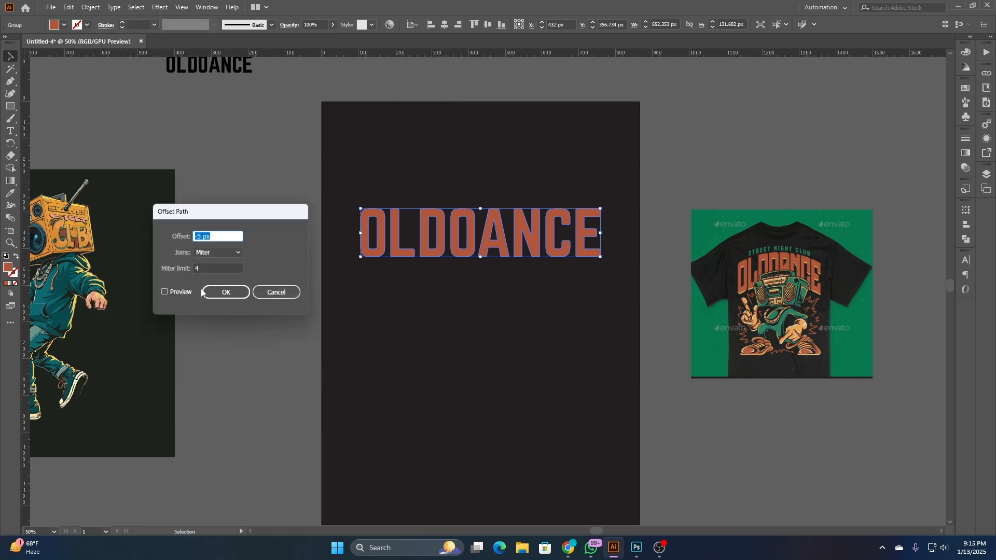
pyautogui.click(211, 257)
pyautogui.click(222, 273)
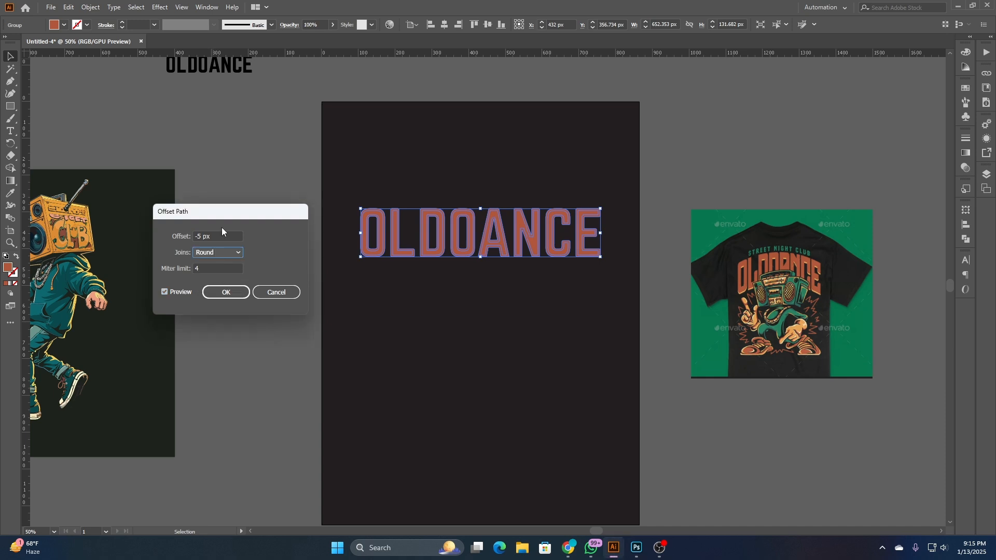
pyautogui.click(220, 235)
pyautogui.press('Up')
pyautogui.press('Up')
pyautogui.press('Up')
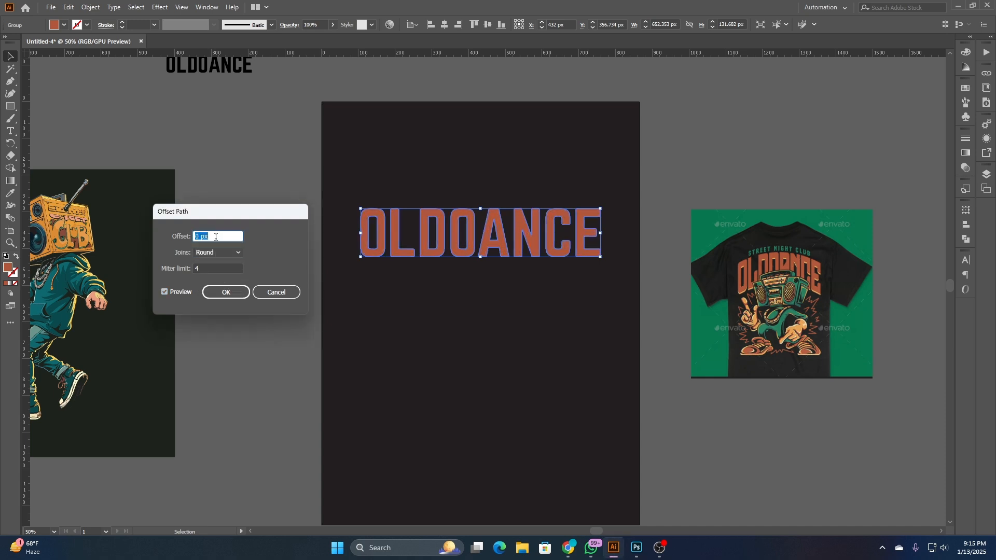
pyautogui.press('Up')
pyautogui.press('Up')
pyautogui.press('Up')
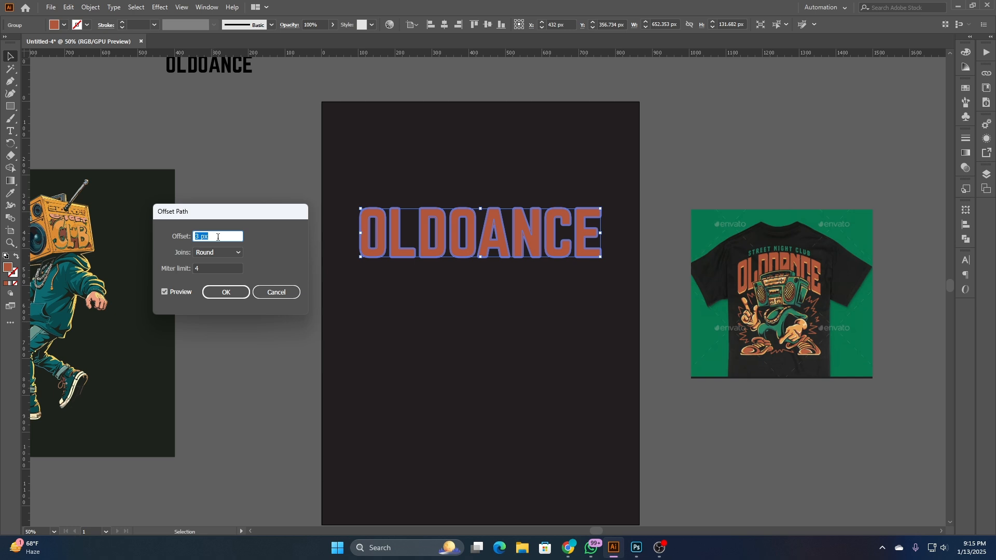
pyautogui.click(219, 292)
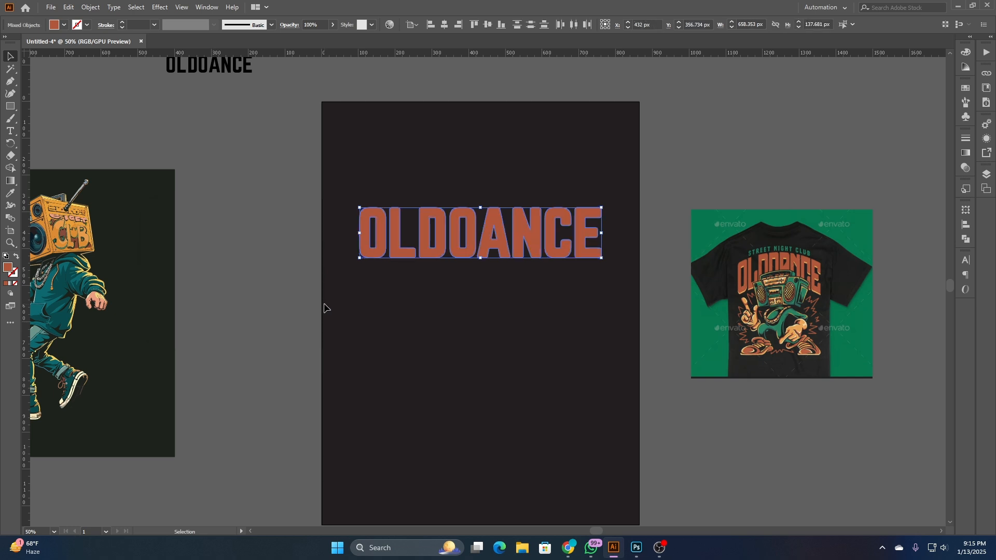
pyautogui.click(325, 308)
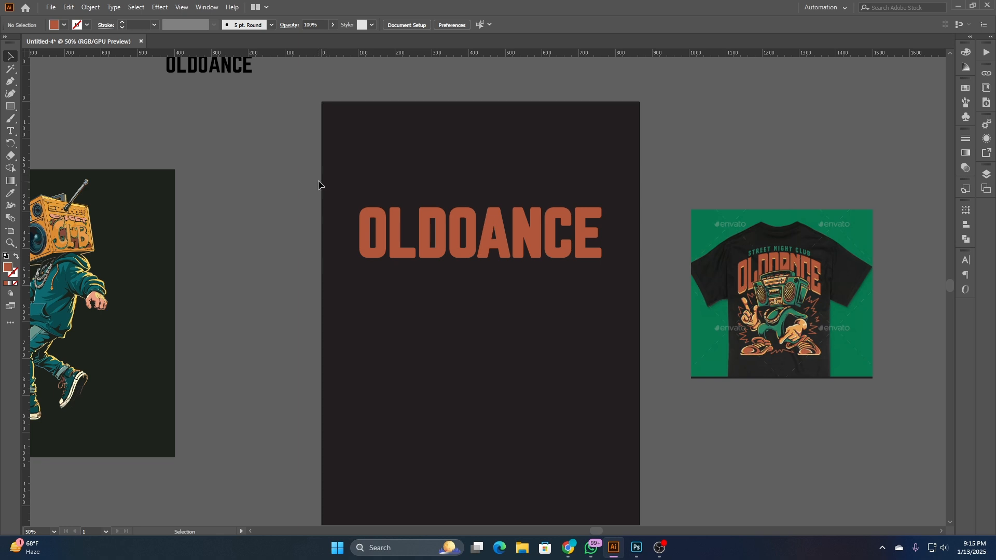
# - Discard the offset outline and stretch the orange OLDOANCE lettering downward to about 149 px high
pyautogui.click(363, 245)
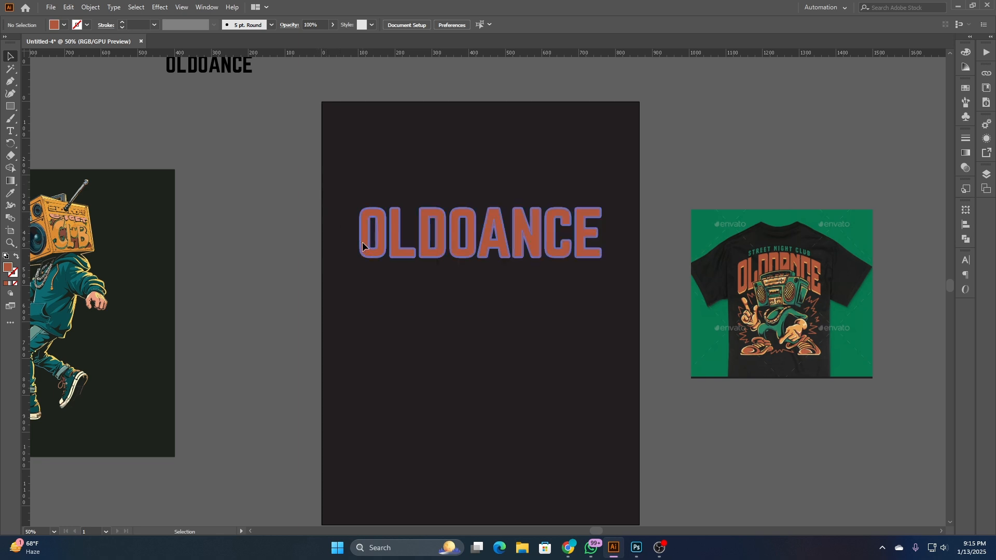
pyautogui.moveTo(270, 190); pyautogui.dragTo(544, 296)
pyautogui.moveTo(482, 261); pyautogui.dragTo(477, 264)
pyautogui.click(471, 285)
pyautogui.click(483, 266)
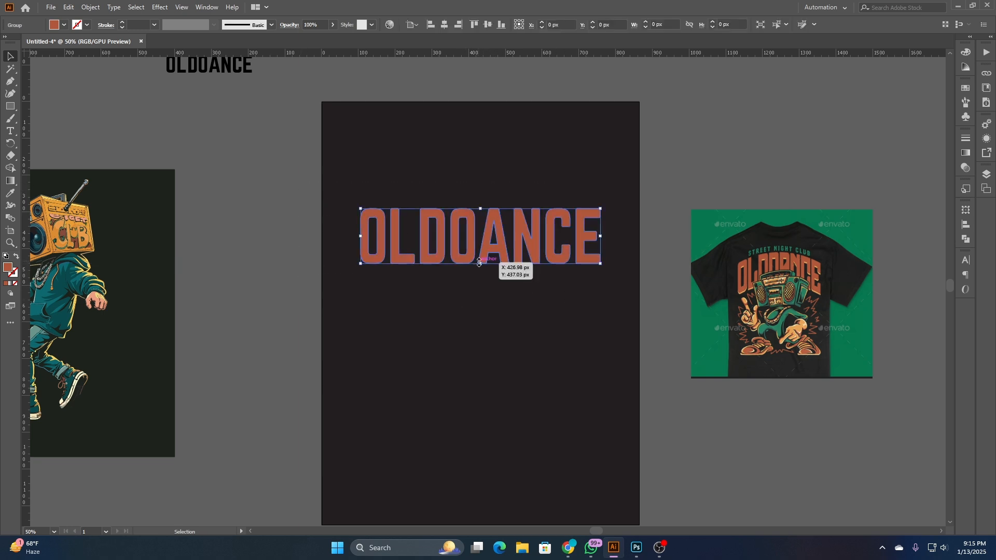
# - Start an Arc Lower warp effect on the OLDOANCE lettering with preview on, and try a horizontal bend of -15%
pyautogui.click(90, 8)
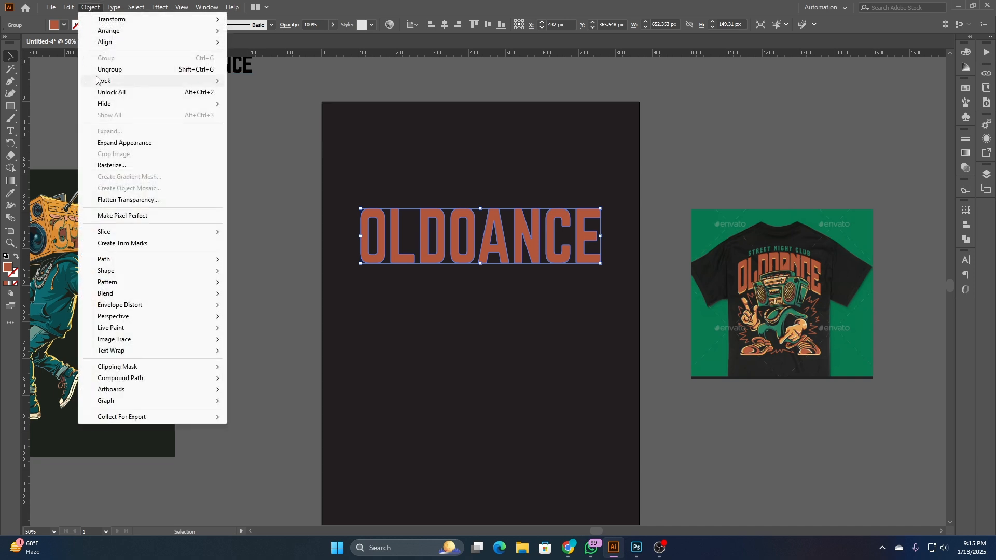
pyautogui.moveTo(159, 7)
pyautogui.moveTo(212, 145)
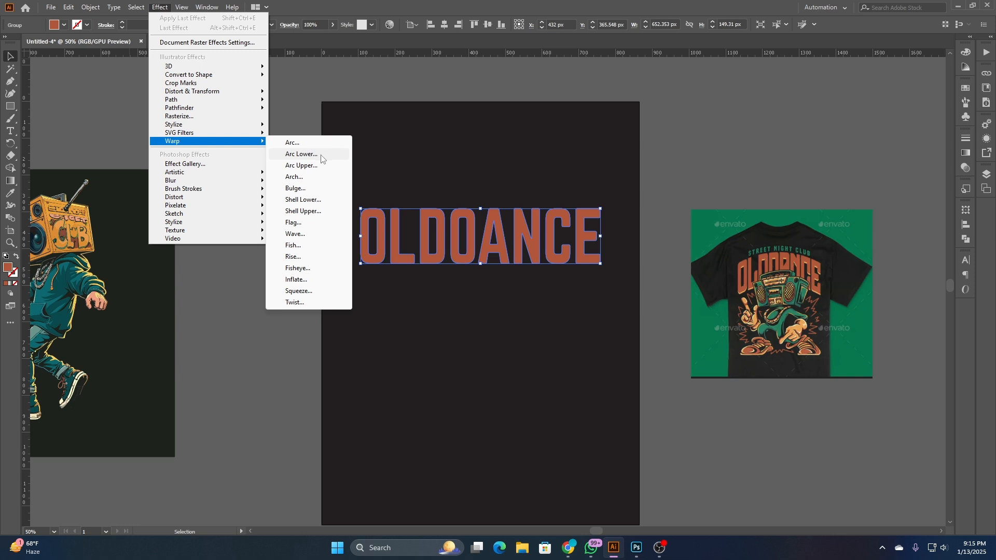
pyautogui.click(300, 154)
pyautogui.moveTo(506, 199); pyautogui.dragTo(270, 191)
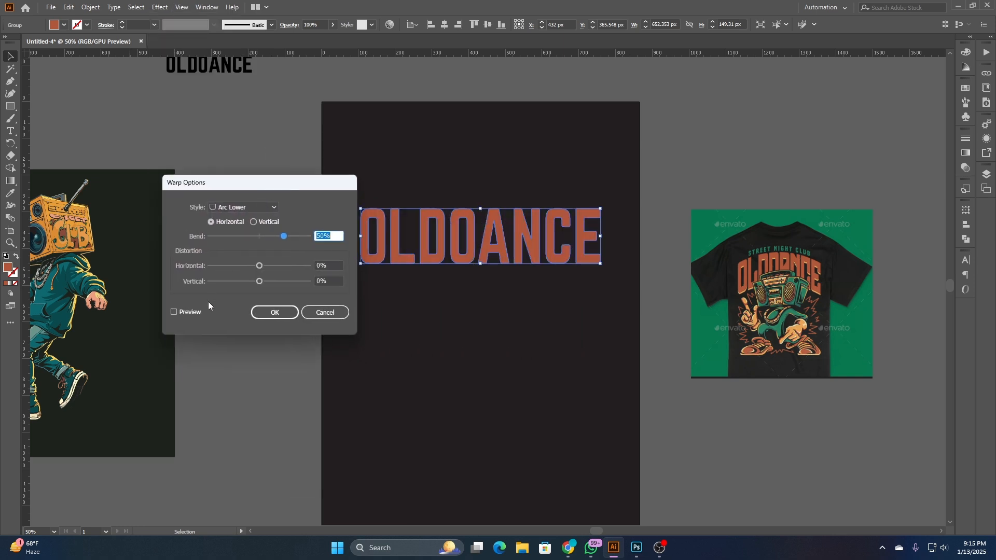
pyautogui.click(188, 312)
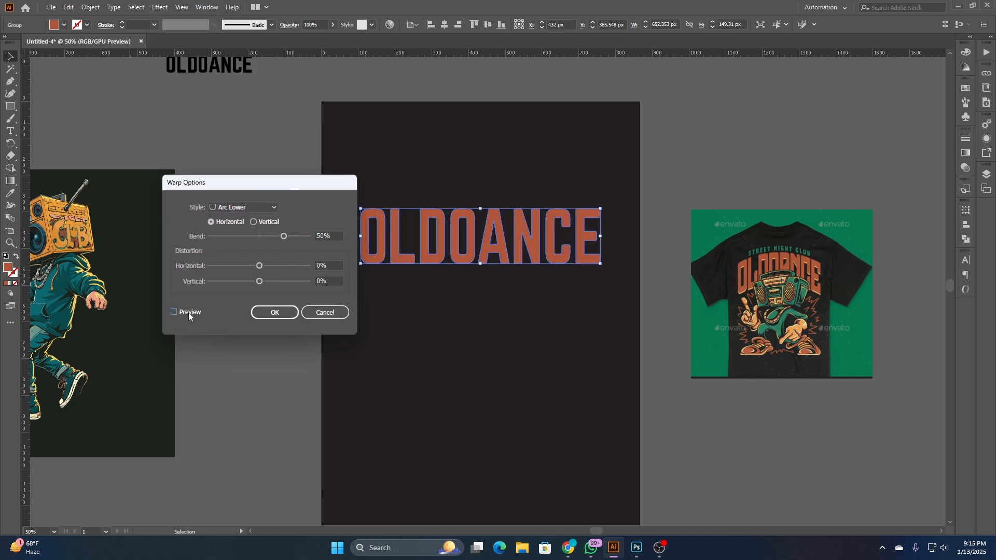
pyautogui.click(252, 239)
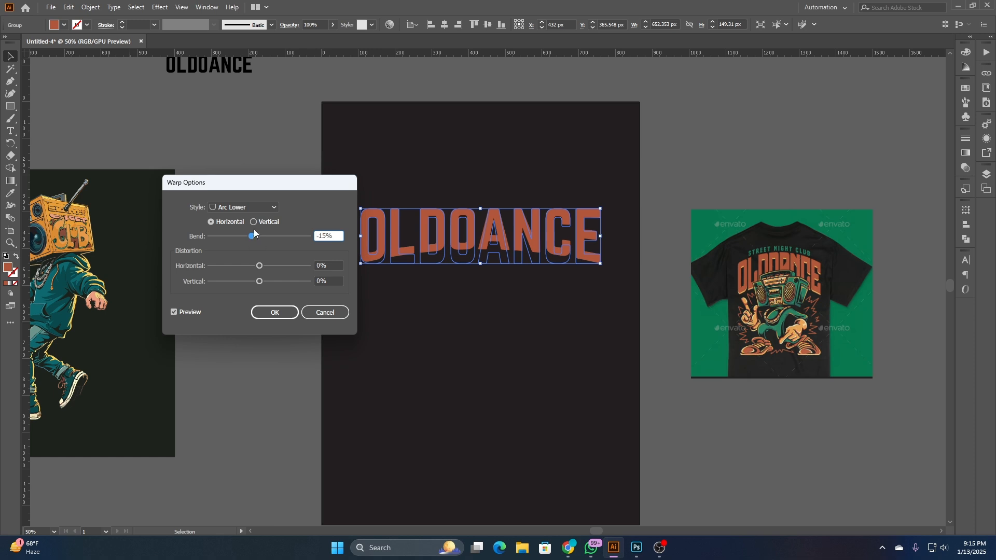
# - Change the warp style to Arch with a 26% horizontal bend, apply it to the OLDOANCE lettering, and deselect
pyautogui.click(253, 208)
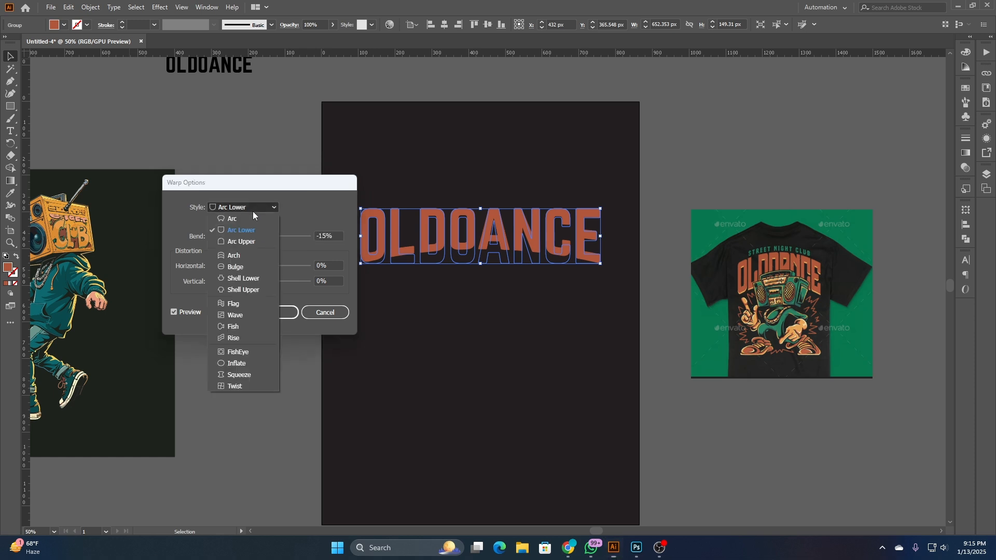
pyautogui.click(243, 255)
pyautogui.click(265, 238)
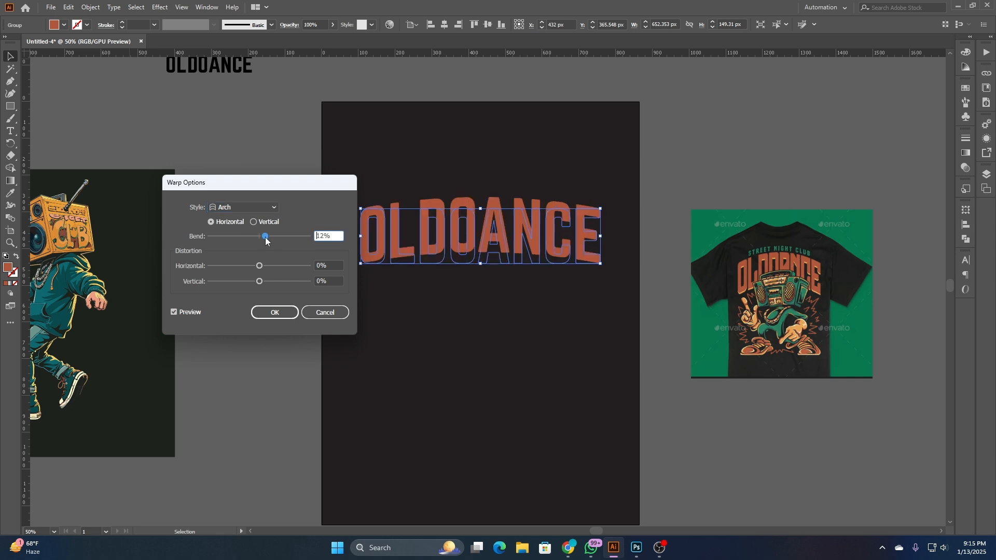
pyautogui.moveTo(335, 189); pyautogui.dragTo(294, 185)
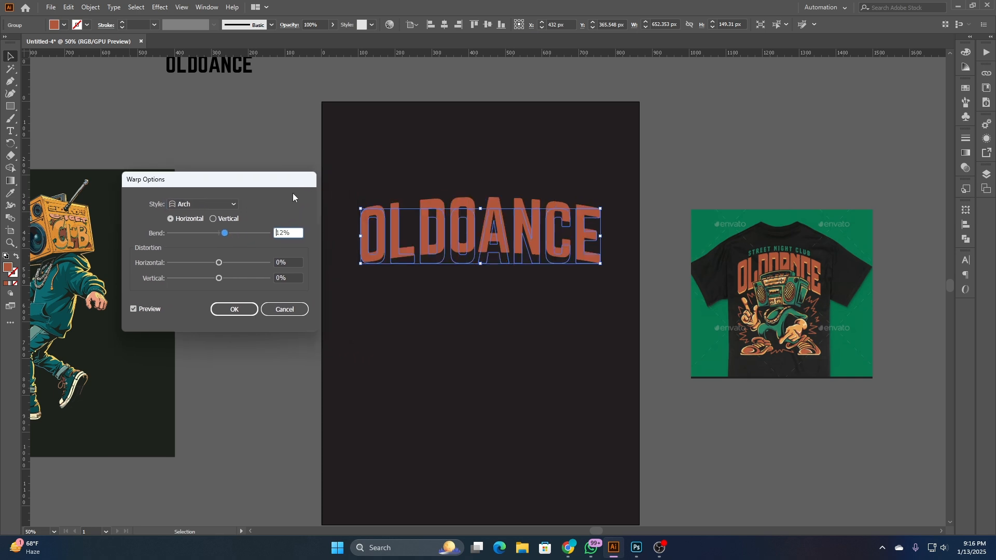
pyautogui.press('Up')
pyautogui.press('Up')
pyautogui.press('Up')
pyautogui.press('Up')
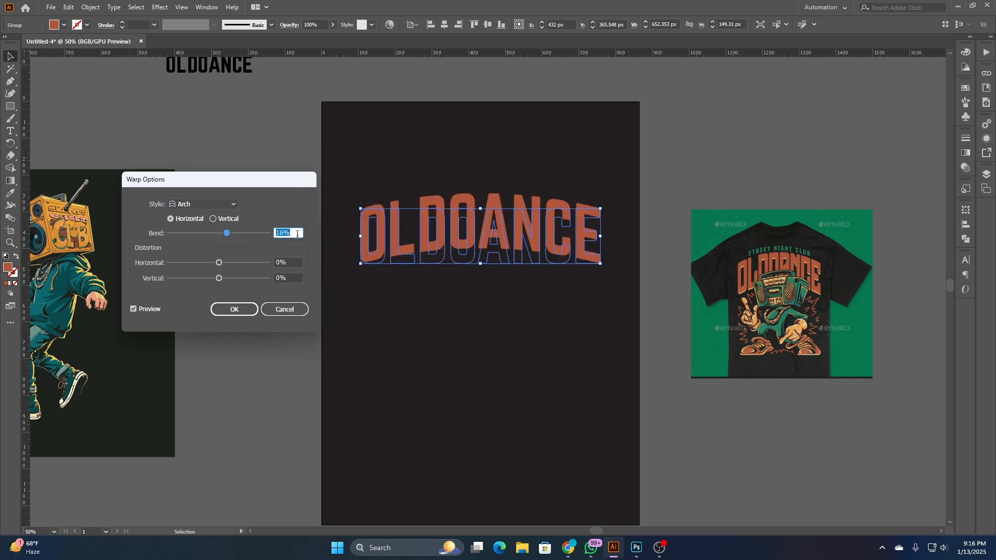
pyautogui.press('Up')
pyautogui.press('Up')
pyautogui.press('Up')
pyautogui.press('Up')
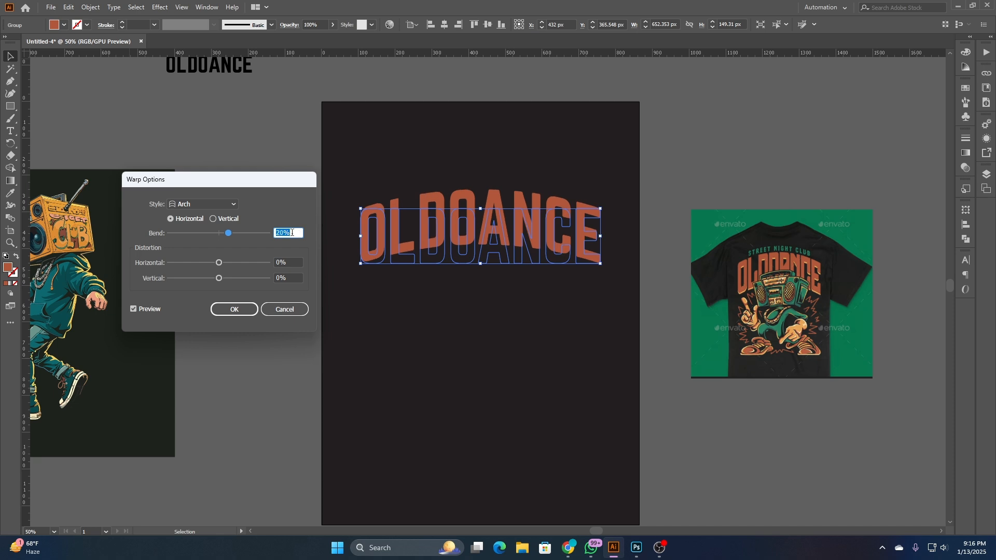
pyautogui.press('Up')
pyautogui.press('Up')
pyautogui.press('Up')
pyautogui.press('Up')
pyautogui.press('Up')
pyautogui.press('Up')
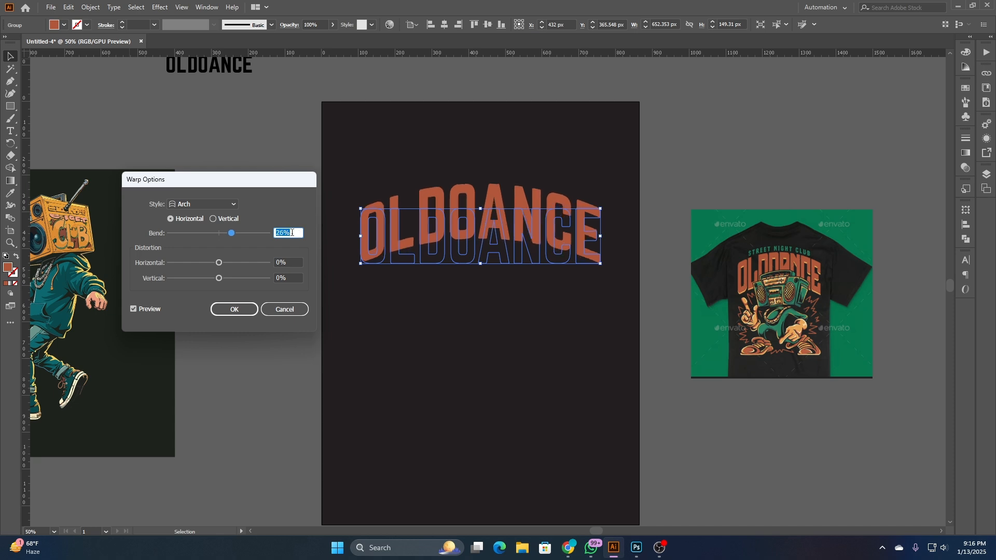
pyautogui.click(234, 309)
pyautogui.click(492, 309)
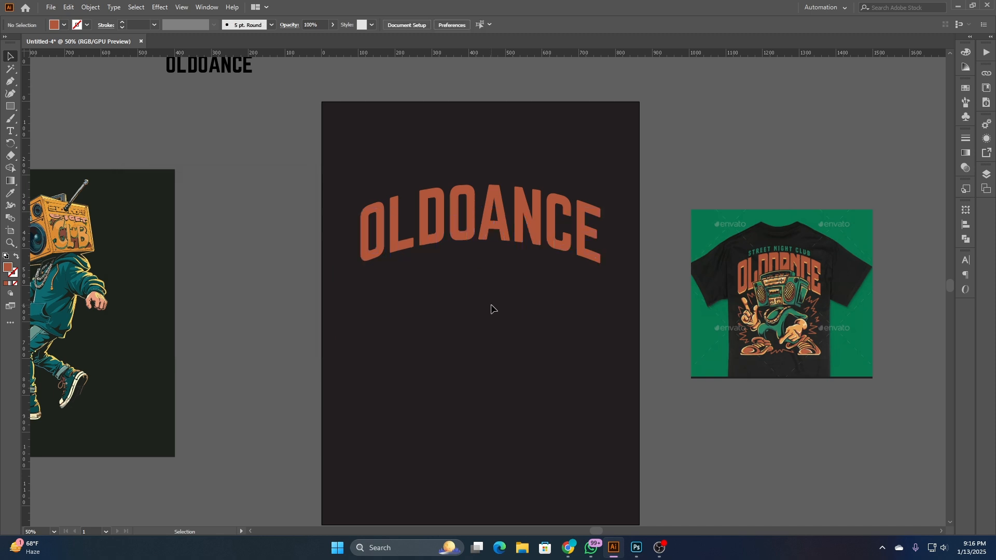
# - Try stretching the arched OLDOANCE lettering downward to about 171 px high, and undo the stretch
pyautogui.click(495, 254)
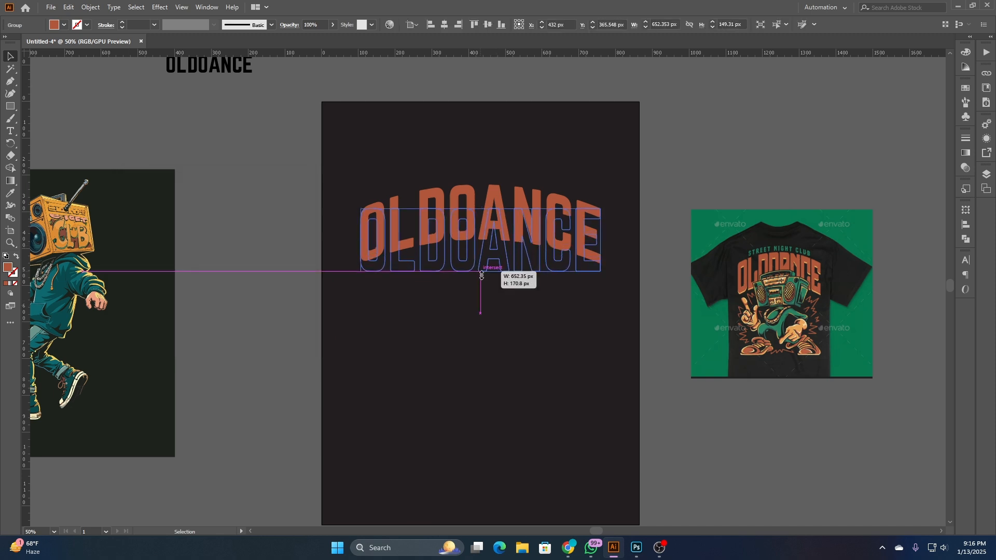
pyautogui.click(485, 335)
pyautogui.hotkey('ctrl', 'z')
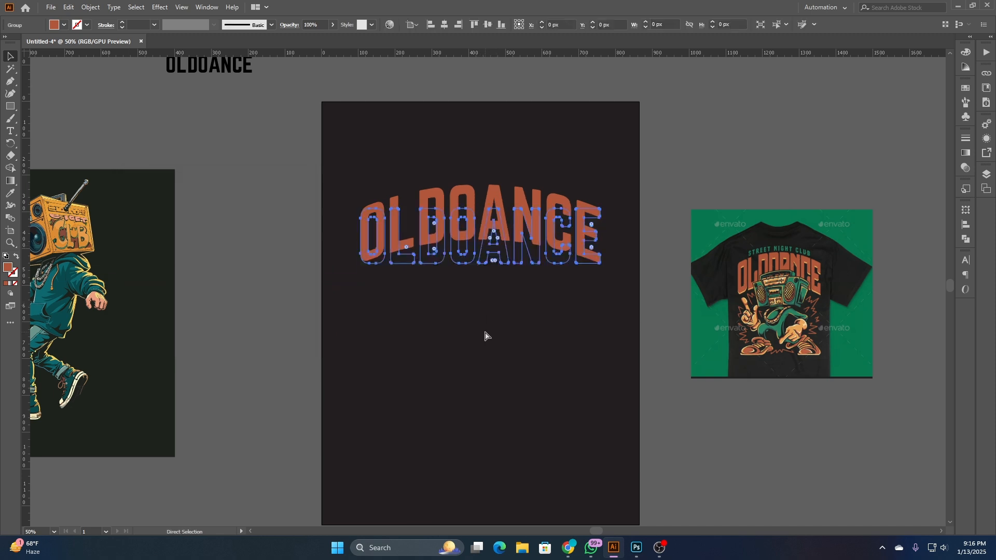
pyautogui.scroll(-1, 485, 335)
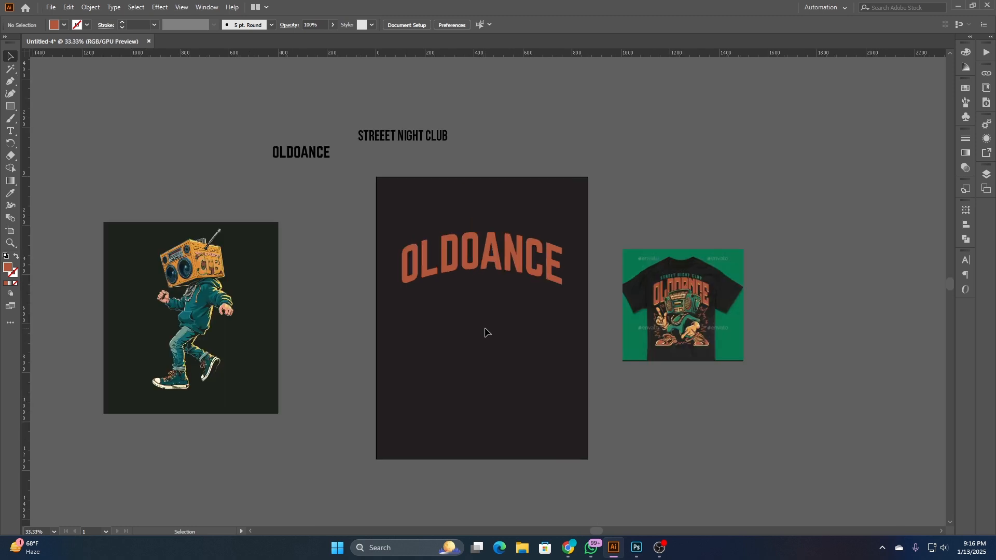
# - Expand the appearance of the arched orange OLDOANCE lettering so the warp becomes real shapes, and deselect it
pyautogui.click(505, 275)
pyautogui.scroll(1, 703, 298)
pyautogui.scroll(-1, 703, 298)
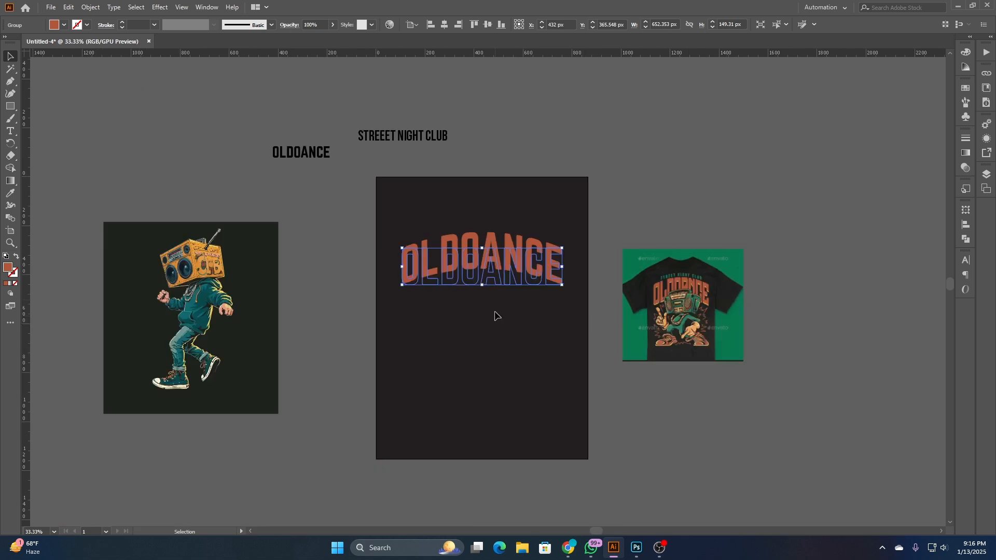
pyautogui.click(92, 7)
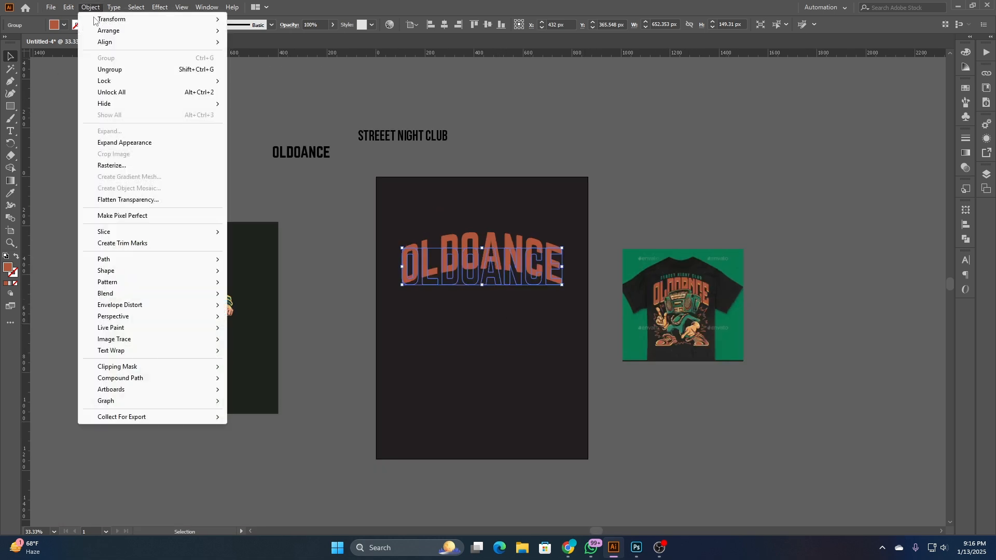
pyautogui.click(141, 143)
pyautogui.click(311, 212)
# - Copy the arched OLDOANCE lettering about 167 px straight down and repeat the copy to make five evenly stacked rows
pyautogui.click(478, 251)
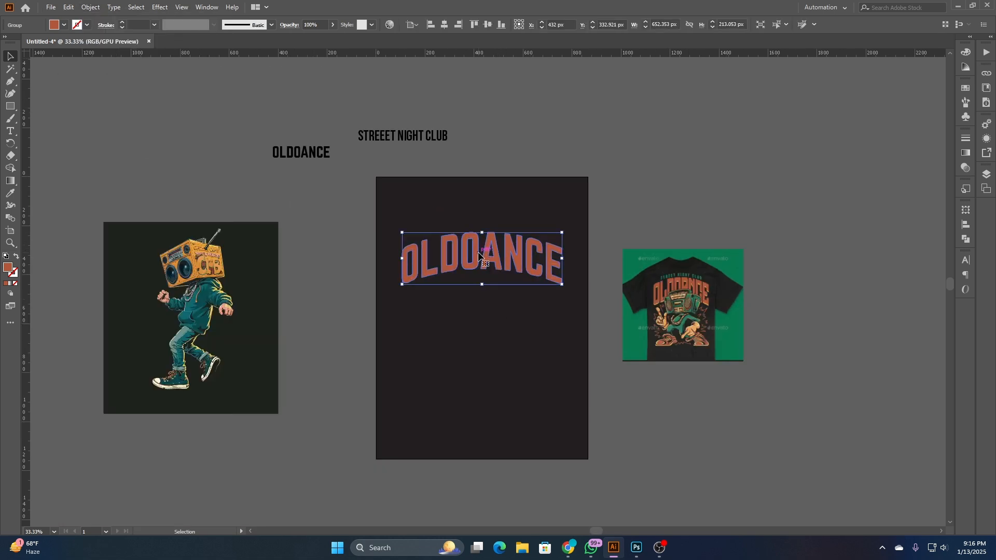
pyautogui.moveTo(479, 254); pyautogui.dragTo(473, 297)
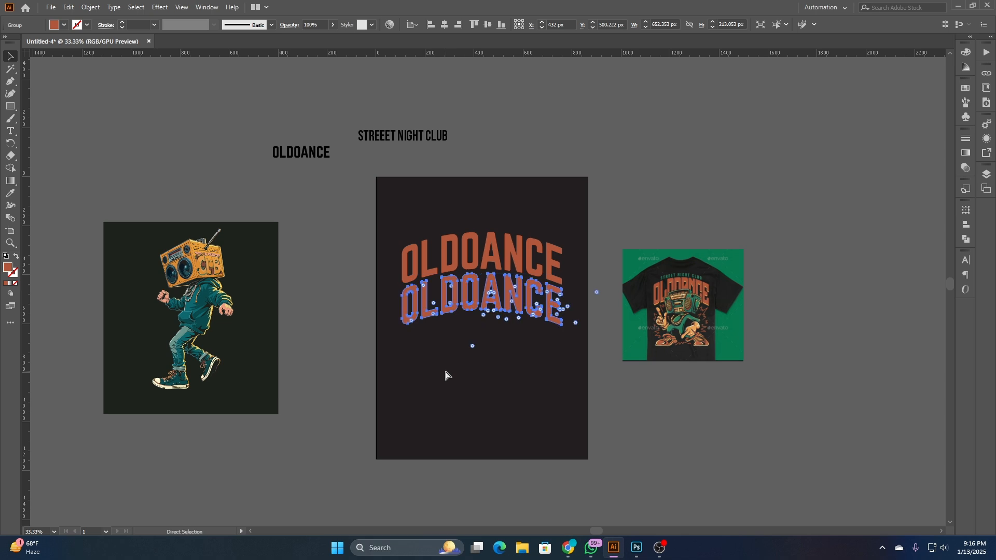
pyautogui.hotkey('ctrl', 'd')
pyautogui.hotkey('ctrl', 'd')
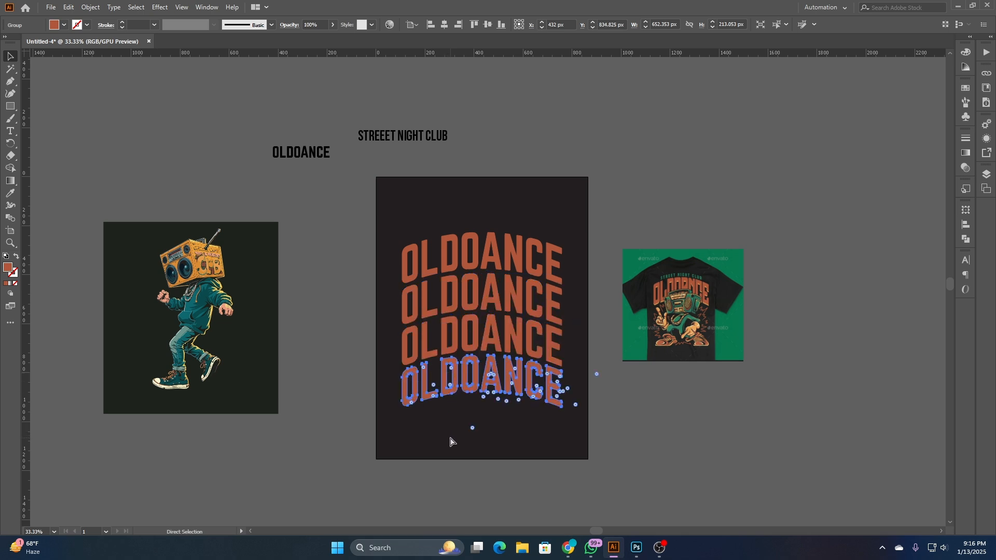
pyautogui.hotkey('ctrl', 'd')
pyautogui.click(468, 468)
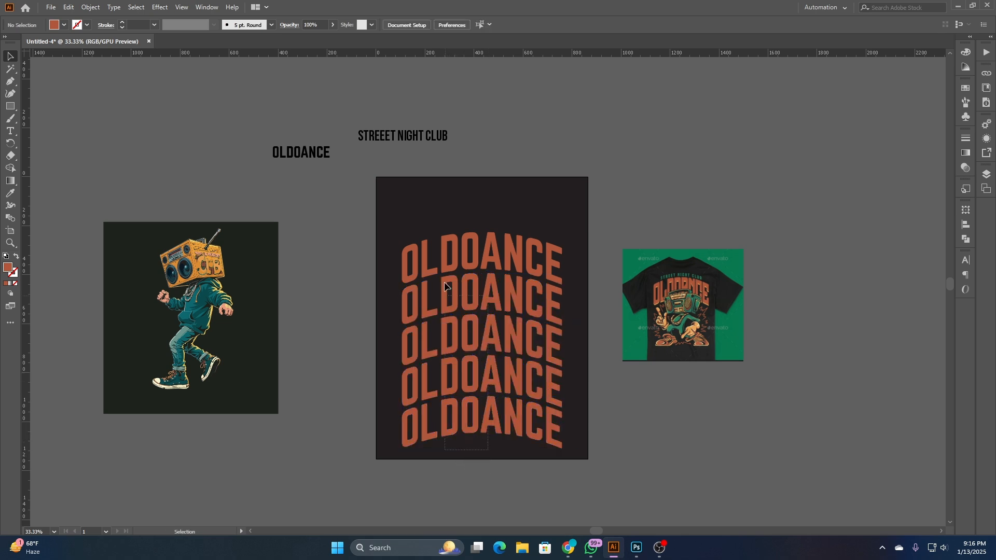
# - Move all five OLDOANCE rows up together on the artboard and deselect them
pyautogui.moveTo(444, 283); pyautogui.dragTo(439, 197)
pyautogui.moveTo(468, 249); pyautogui.dragTo(467, 238)
pyautogui.click(380, 430)
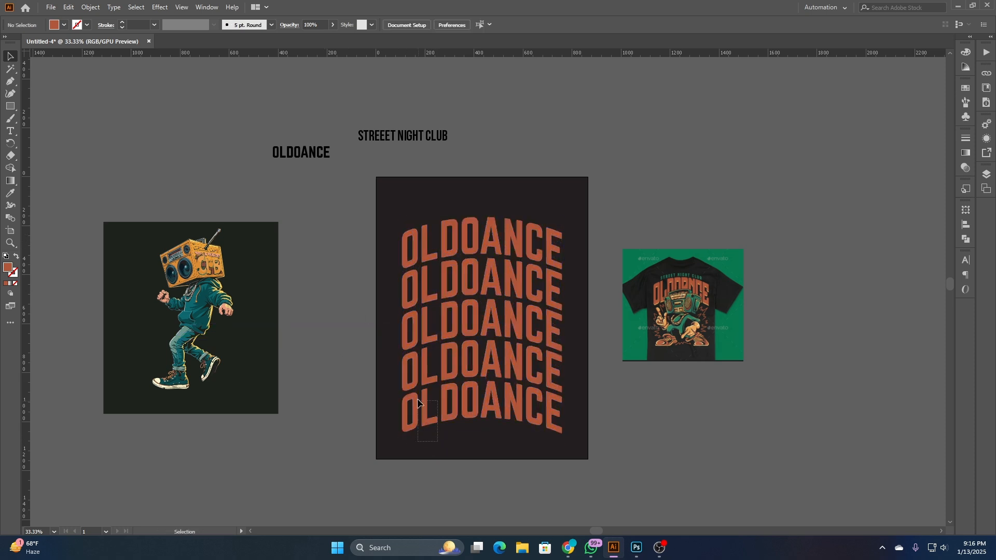
# - Turn the four lower OLDOANCE rows into orange outlines without fill, using a 2 pt stroke
pyautogui.moveTo(398, 291); pyautogui.dragTo(397, 290)
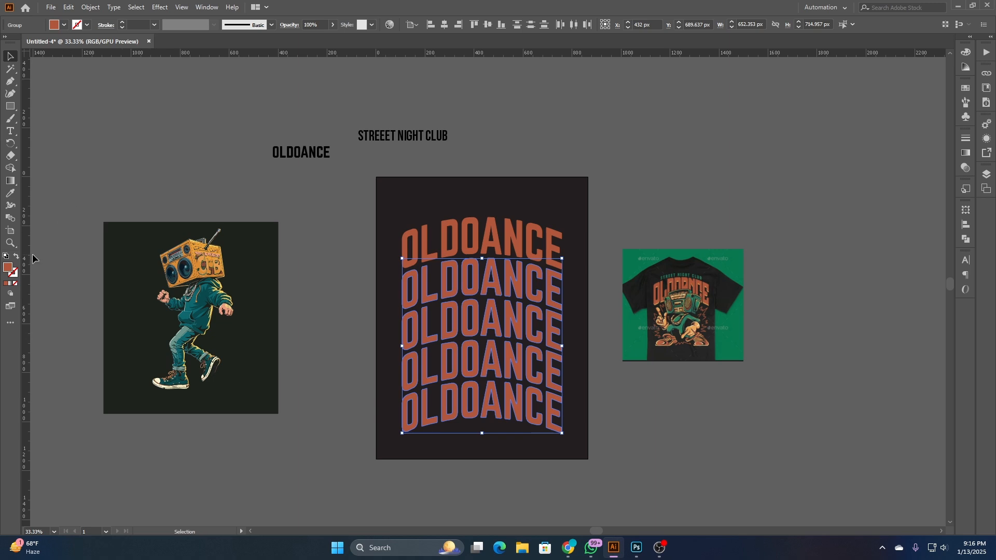
pyautogui.click(16, 257)
pyautogui.click(440, 407)
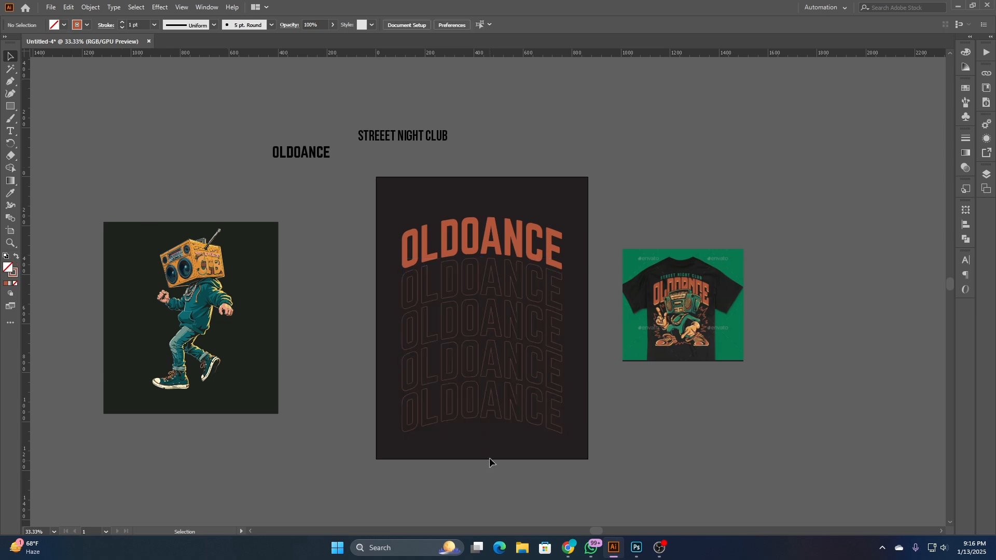
pyautogui.moveTo(487, 454); pyautogui.dragTo(376, 286)
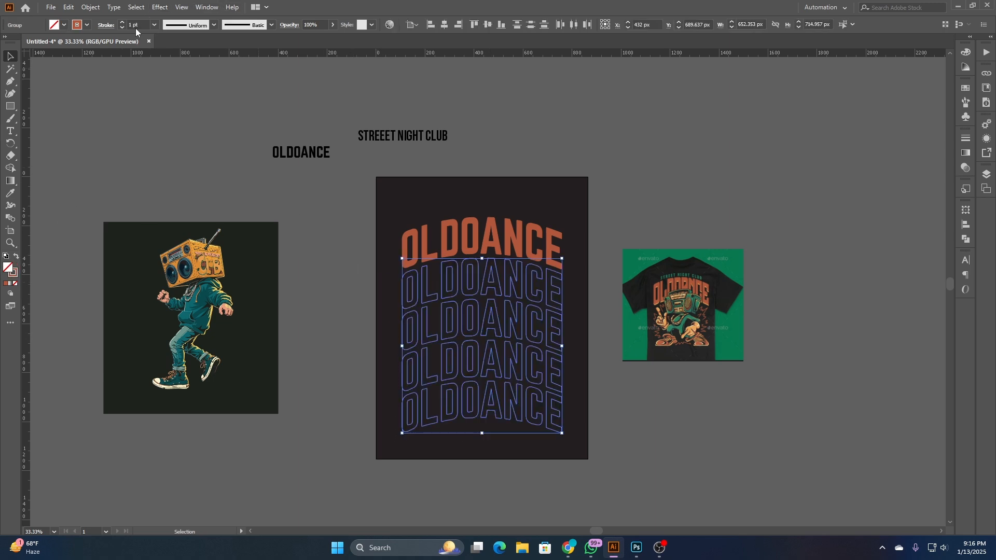
pyautogui.click(219, 128)
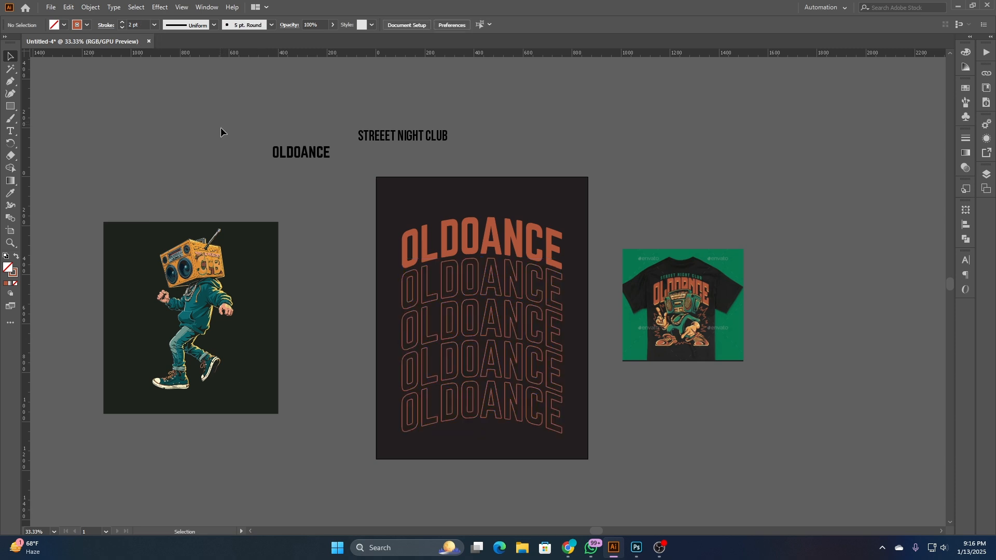
pyautogui.click(506, 226)
pyautogui.click(534, 173)
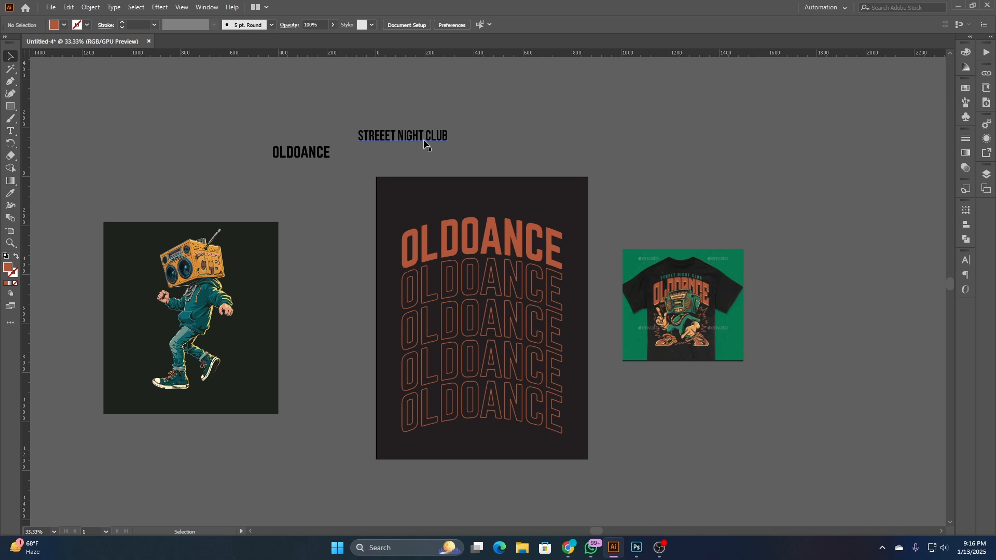
# - Place a copy of the STREEET NIGHT CLUB text above the headline and color it green sampled from the reference shirt's tagline
pyautogui.moveTo(423, 139); pyautogui.dragTo(505, 209)
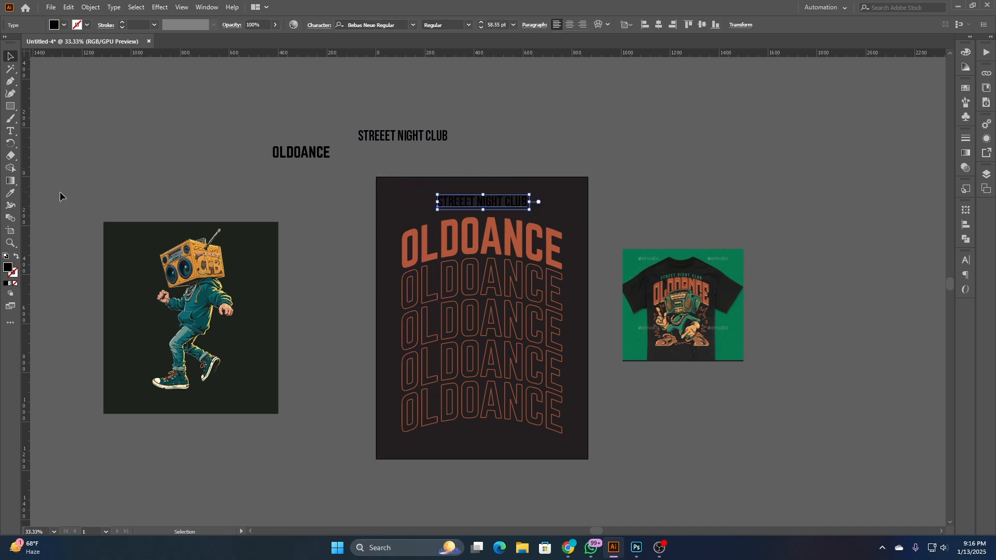
pyautogui.click(10, 195)
pyautogui.scroll(8, 649, 259)
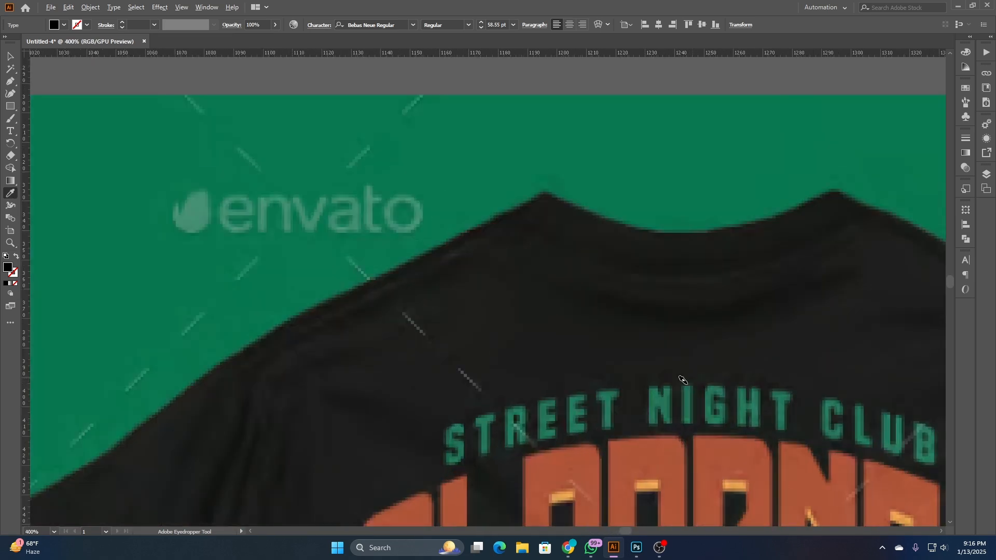
pyautogui.click(669, 399)
pyautogui.scroll(-6, 669, 398)
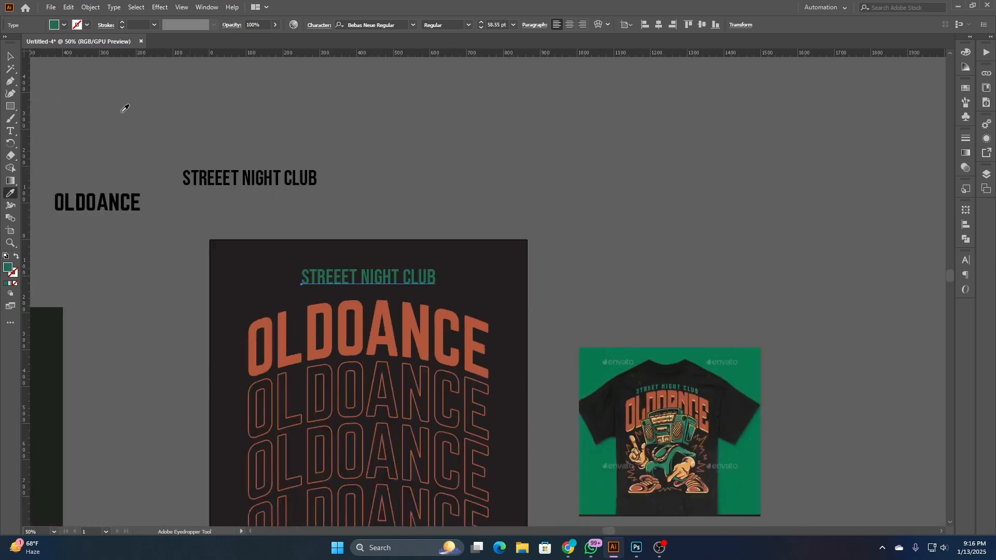
# - Convert the green STREEET NIGHT CLUB copy to outlines and apply an Arch warp with a 25% horizontal bend
pyautogui.click(9, 55)
pyautogui.rightClick(374, 140)
pyautogui.click(414, 213)
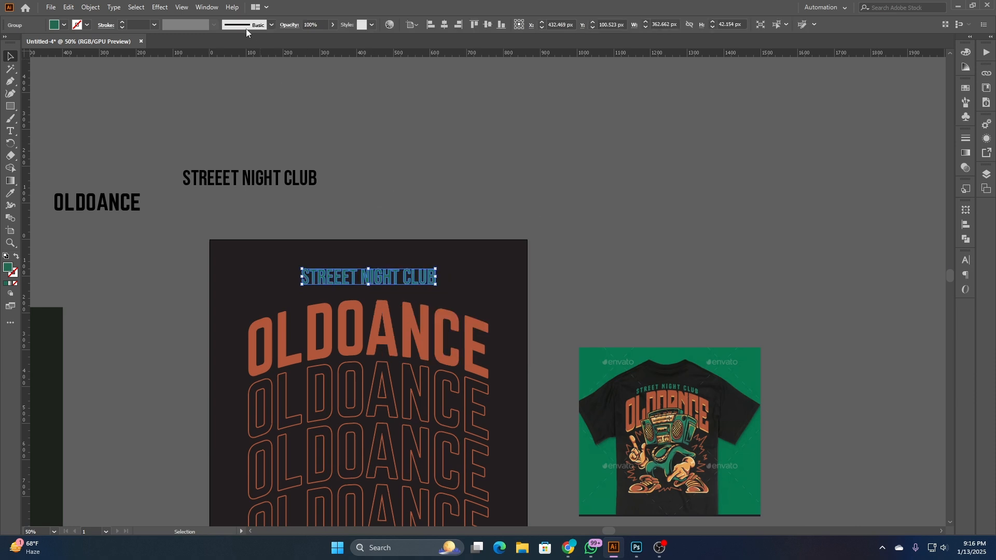
pyautogui.click(159, 8)
pyautogui.moveTo(197, 141)
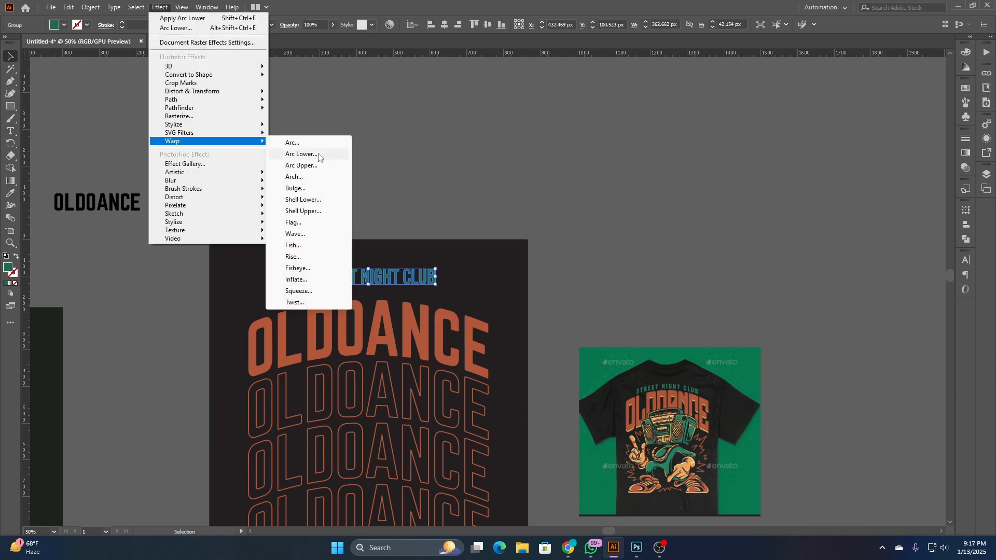
pyautogui.click(302, 179)
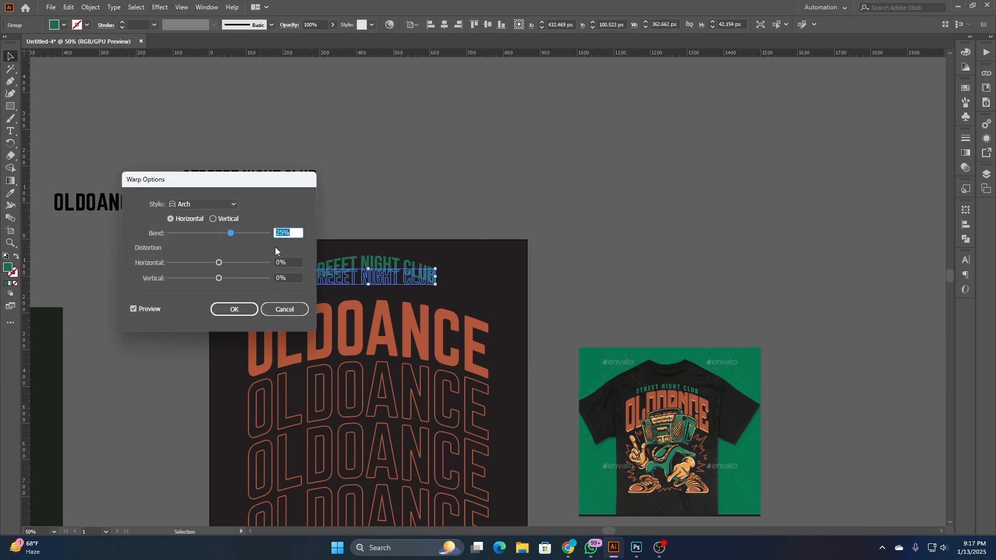
pyautogui.click(235, 313)
pyautogui.click(407, 186)
# - Try enlarging the arched green tagline to about 564 px wide, undo the resize, and delete the tagline
pyautogui.moveTo(507, 239); pyautogui.dragTo(618, 138)
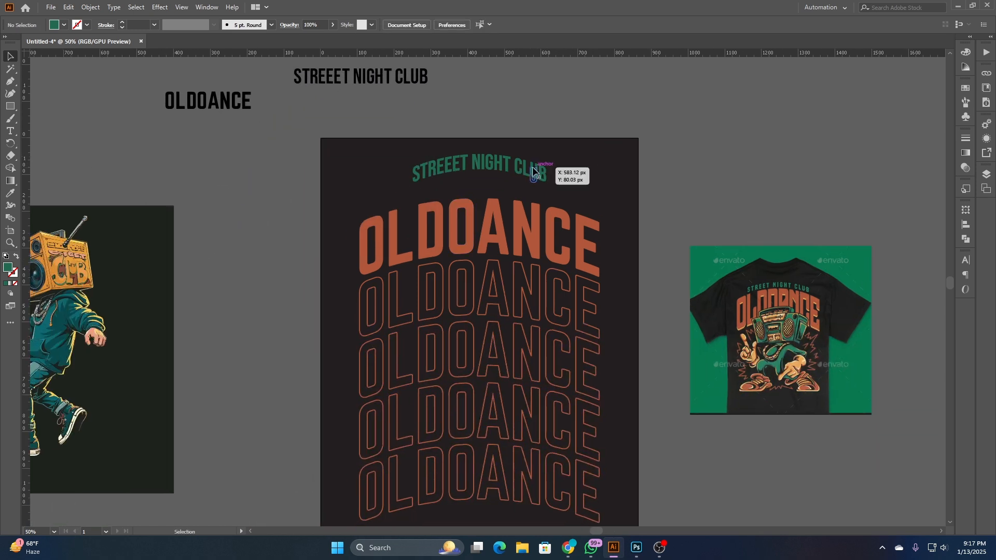
pyautogui.moveTo(530, 168); pyautogui.dragTo(583, 199)
pyautogui.click(615, 161)
pyautogui.click(526, 185)
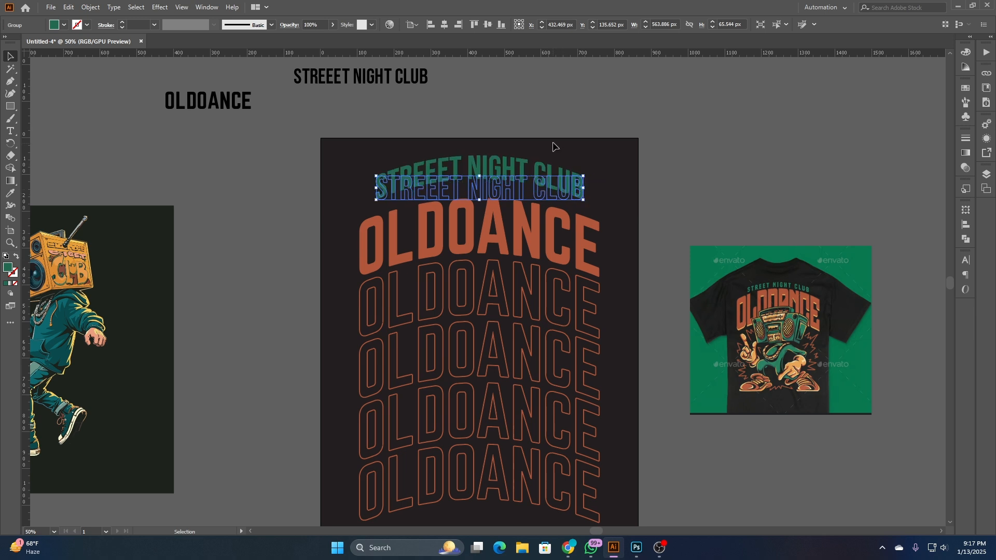
pyautogui.click(553, 146)
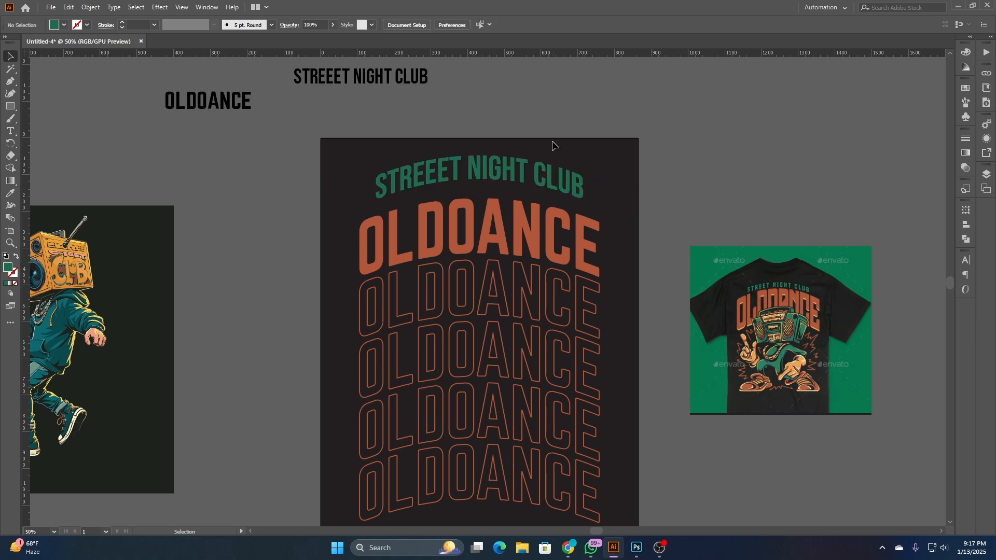
pyautogui.click(523, 162)
pyautogui.hotkey('ctrl', 'z')
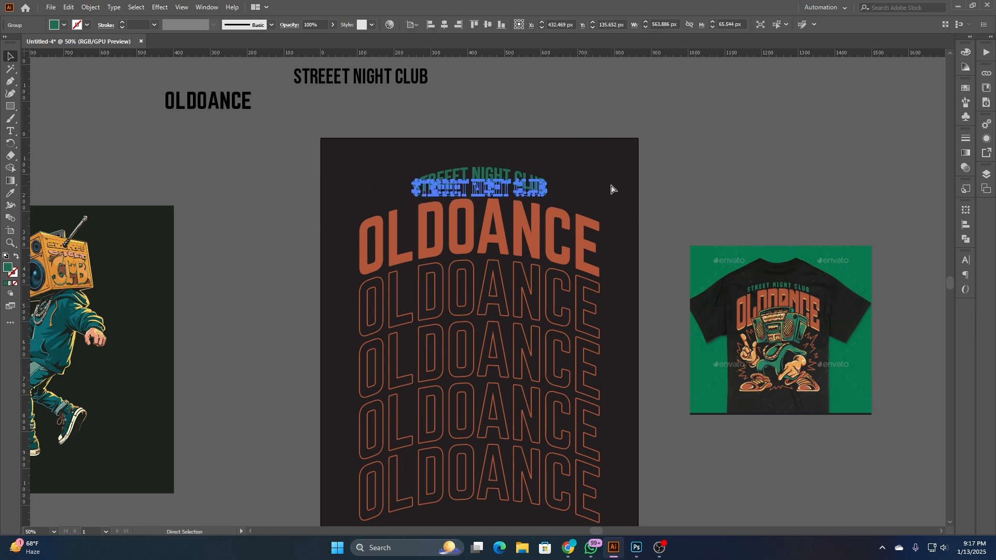
pyautogui.press('Delete')
# - Place a 43.75 pt copy of the STREEET NIGHT CLUB text above the headline and color it with the reference image's background green
pyautogui.moveTo(391, 79); pyautogui.dragTo(526, 178)
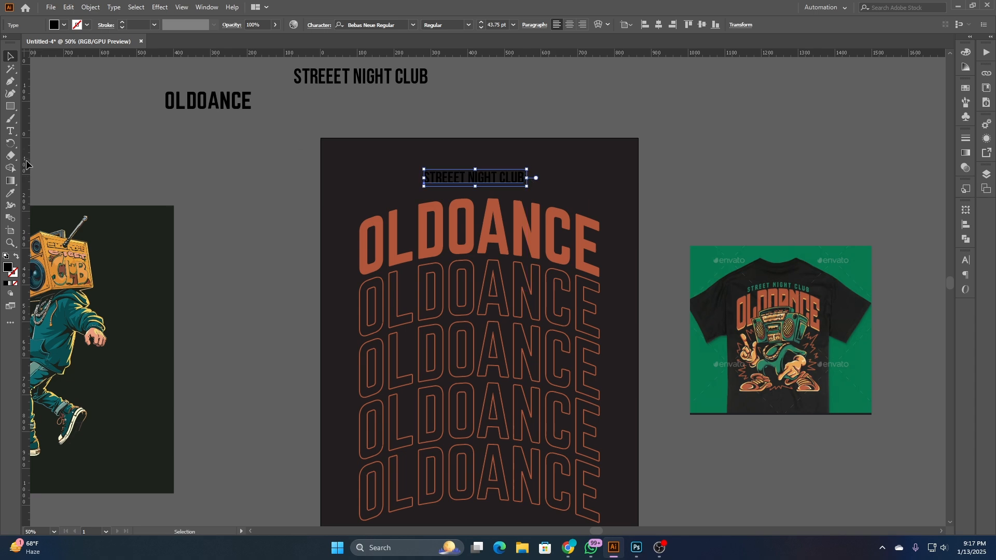
pyautogui.click(9, 195)
pyautogui.scroll(4, 777, 289)
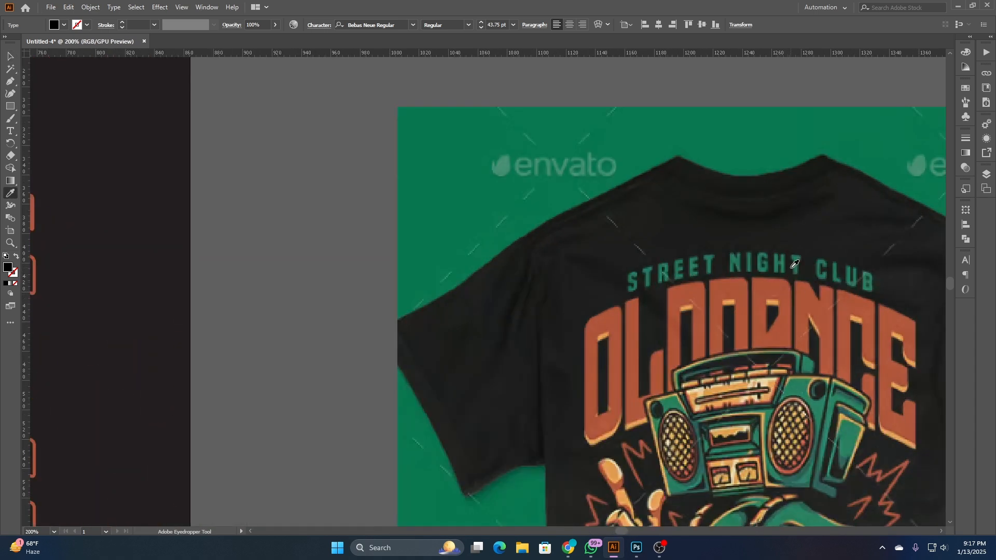
pyautogui.click(761, 144)
pyautogui.scroll(-3, 798, 209)
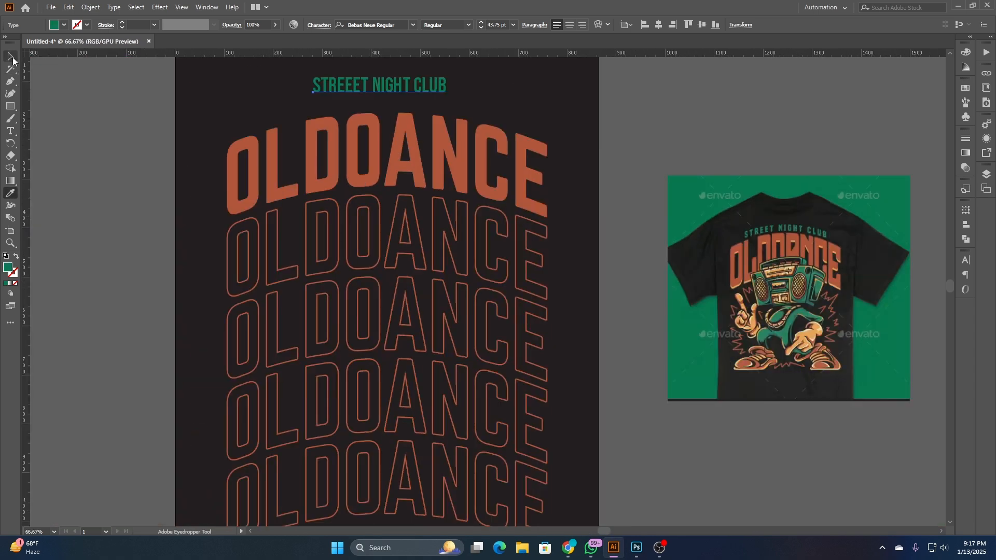
# - Set the tracking of the green STREEET NIGHT CLUB text to 70 and deselect it
pyautogui.click(10, 56)
pyautogui.moveTo(284, 110); pyautogui.dragTo(270, 187)
pyautogui.click(965, 260)
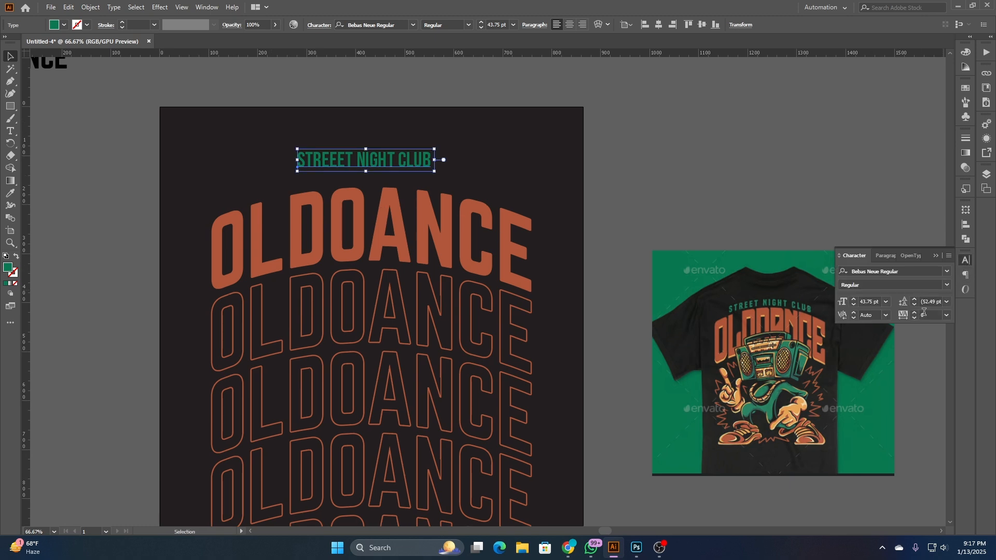
pyautogui.click(928, 314)
pyautogui.scroll(3, 928, 313)
pyautogui.scroll(6, 928, 314)
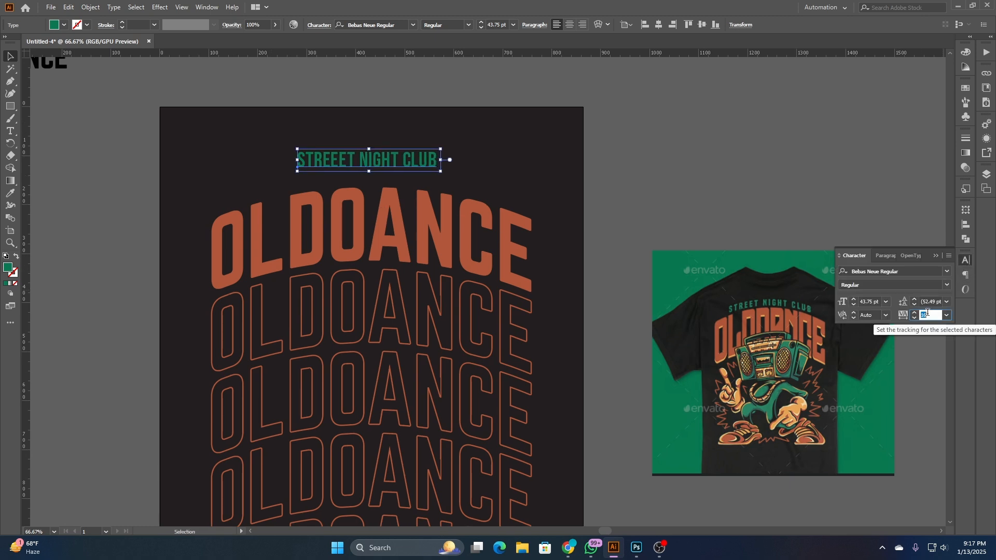
pyautogui.scroll(8, 932, 313)
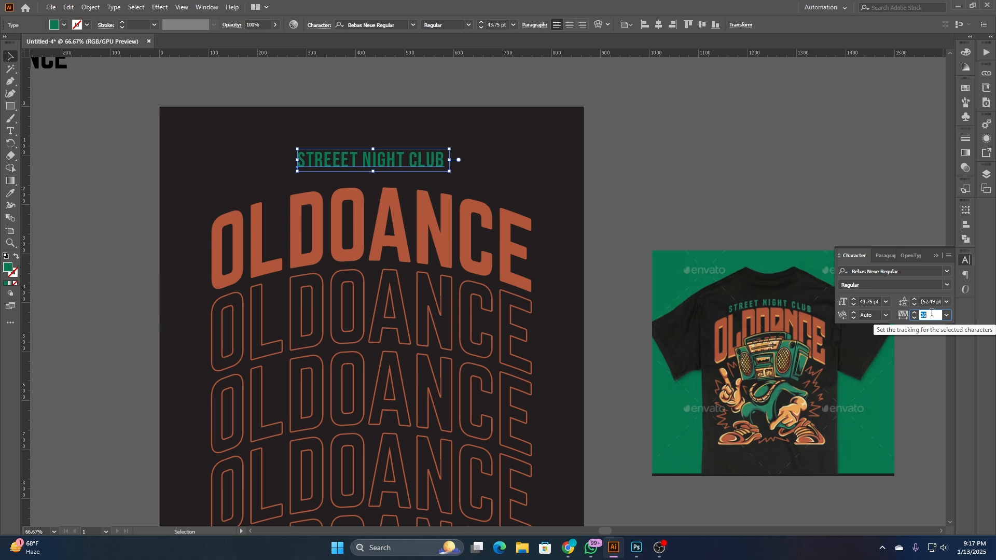
pyautogui.scroll(3, 930, 313)
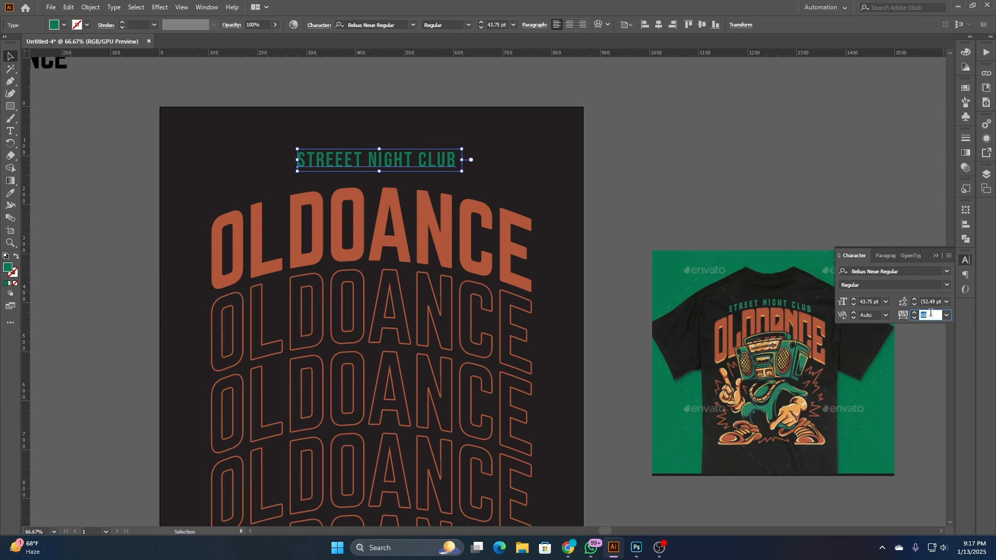
pyautogui.scroll(3, 930, 314)
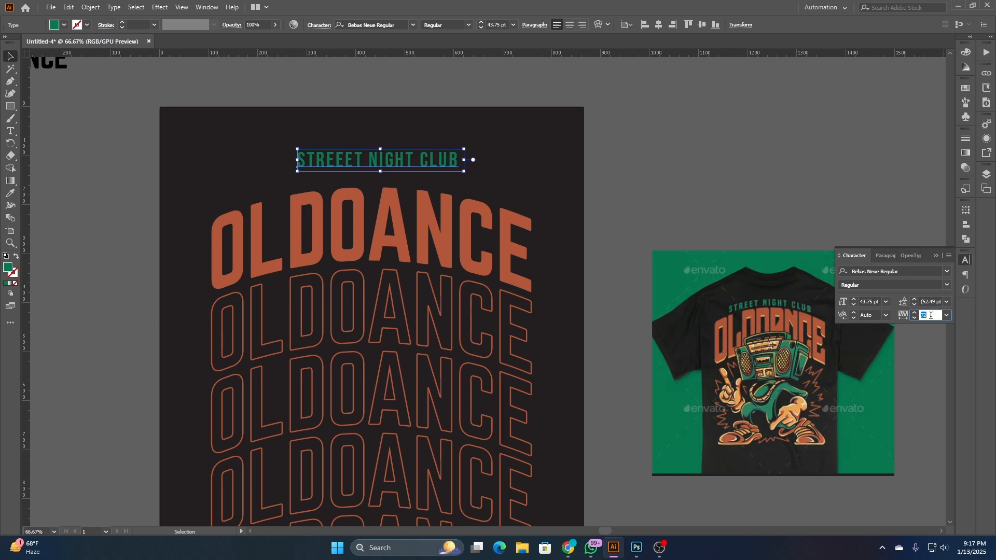
pyautogui.click(531, 143)
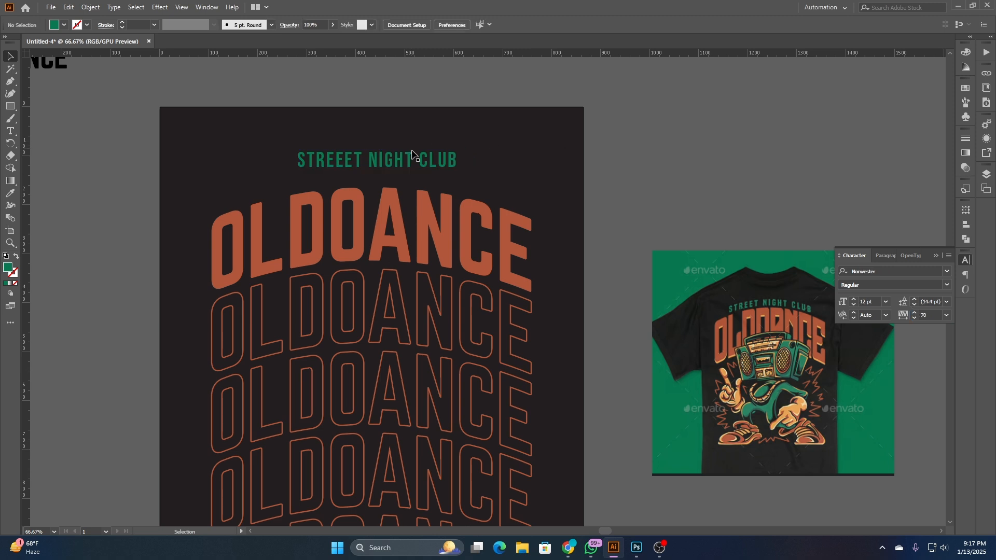
# - Scale the green STREEET NIGHT CLUB text down around its center to about 37.88 pt, and close the character settings
pyautogui.click(424, 161)
pyautogui.moveTo(461, 159); pyautogui.dragTo(451, 159)
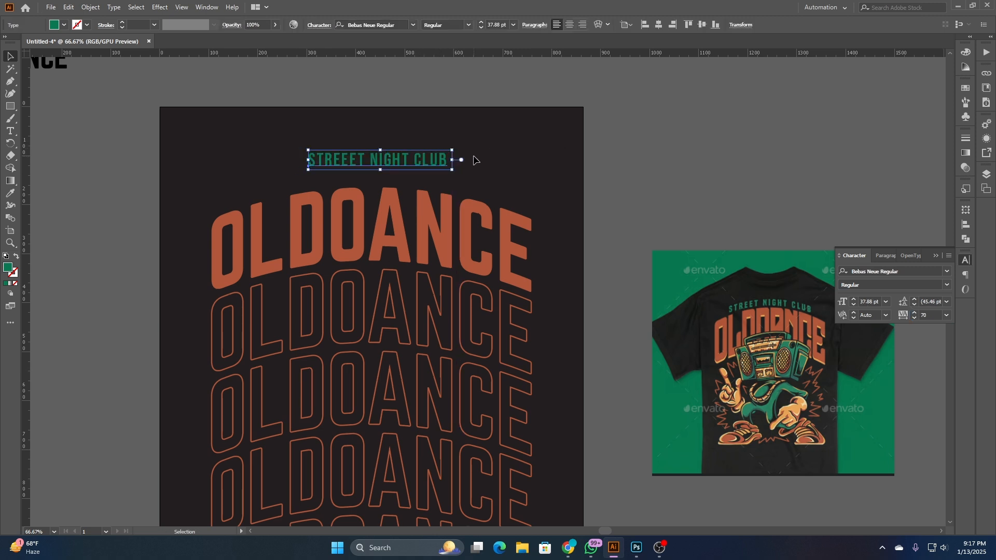
pyautogui.click(475, 160)
pyautogui.click(967, 261)
# - Convert the green STREEET NIGHT CLUB text above the headline to outlines
pyautogui.moveTo(616, 133); pyautogui.dragTo(664, 113)
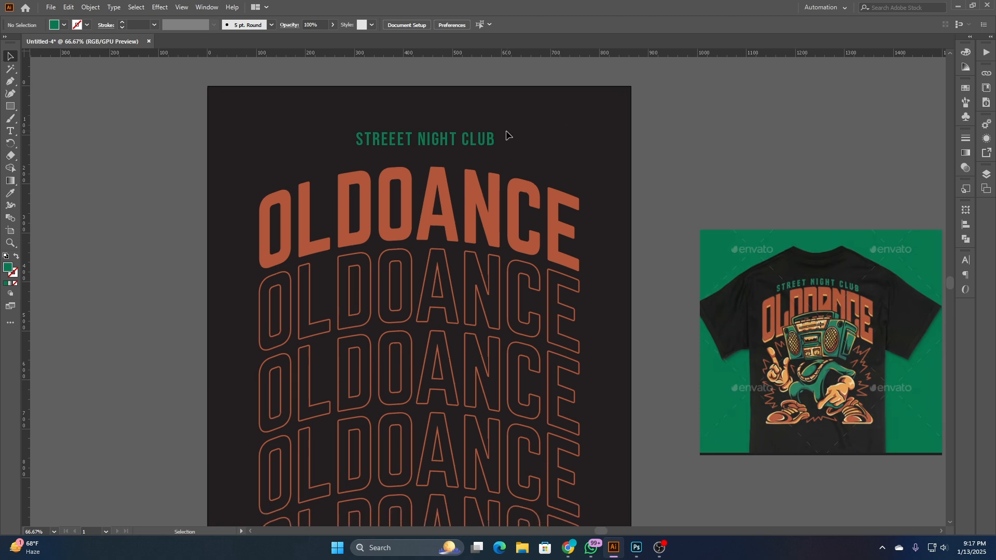
pyautogui.click(487, 138)
pyautogui.rightClick(487, 138)
pyautogui.click(559, 218)
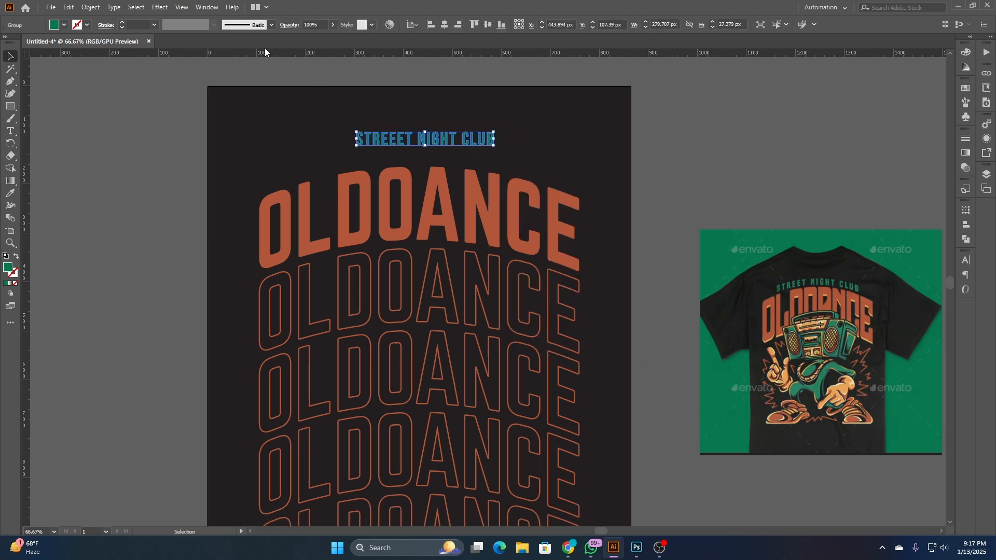
# - Apply a horizontal Arch warp with a 25% bend to the outlined green tagline
pyautogui.click(158, 8)
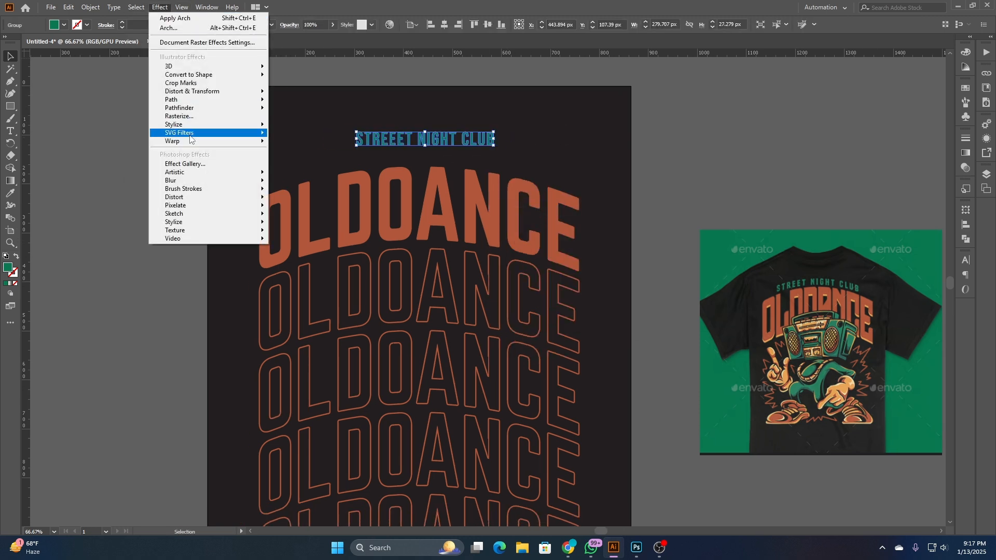
pyautogui.moveTo(189, 142)
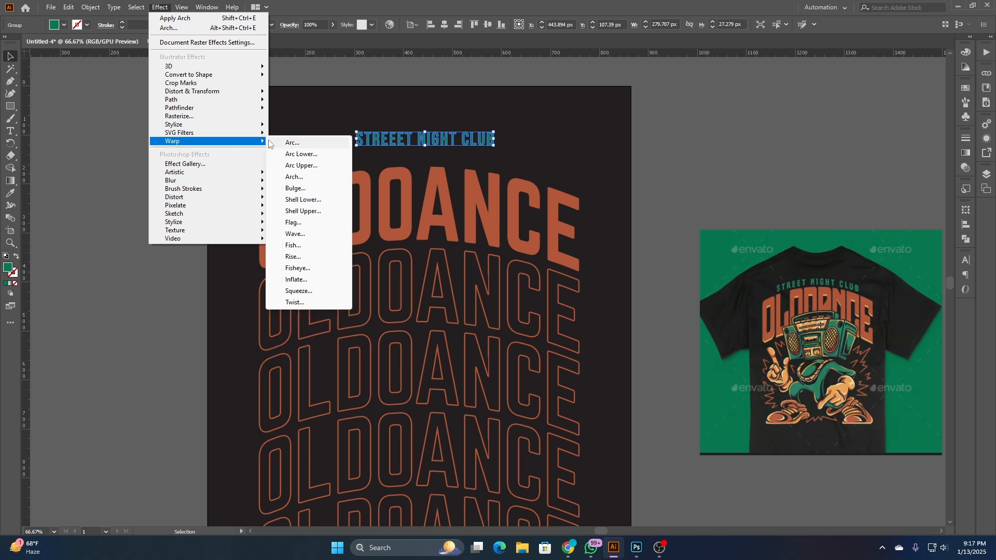
pyautogui.click(294, 176)
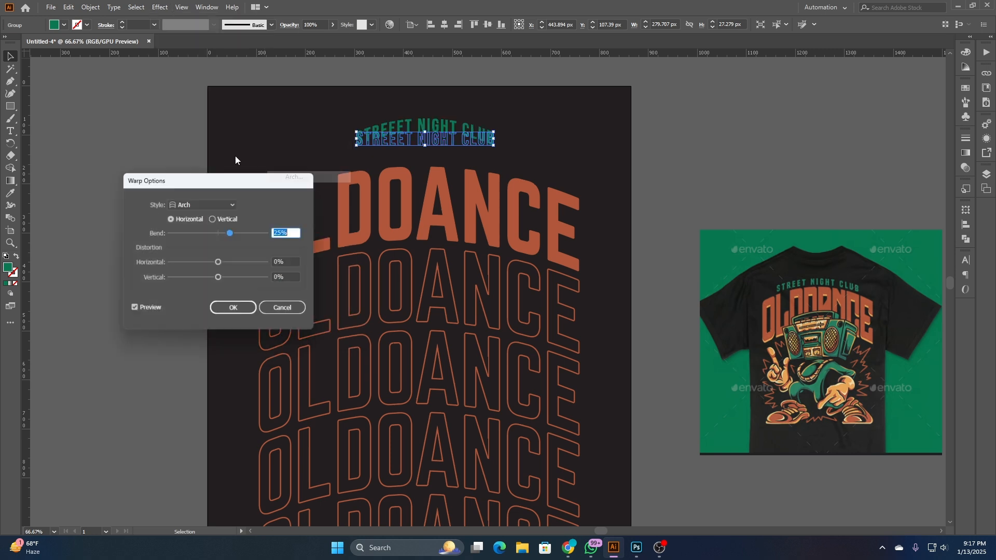
pyautogui.click(238, 310)
# - Scale the arched tagline up around its center to about 446 px wide and move it down close above the solid OLDOANCE headline
pyautogui.moveTo(494, 146); pyautogui.dragTo(540, 150)
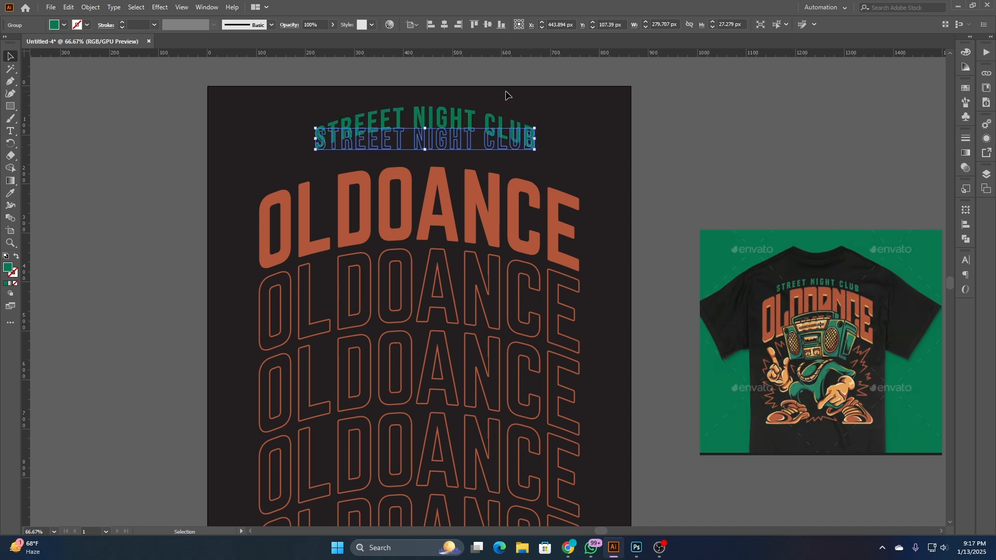
pyautogui.click(507, 93)
pyautogui.moveTo(470, 130)
pyautogui.mouseDown()
pyautogui.moveTo(471, 158)
pyautogui.moveTo(470, 150)
pyautogui.mouseUp()
pyautogui.click(496, 113)
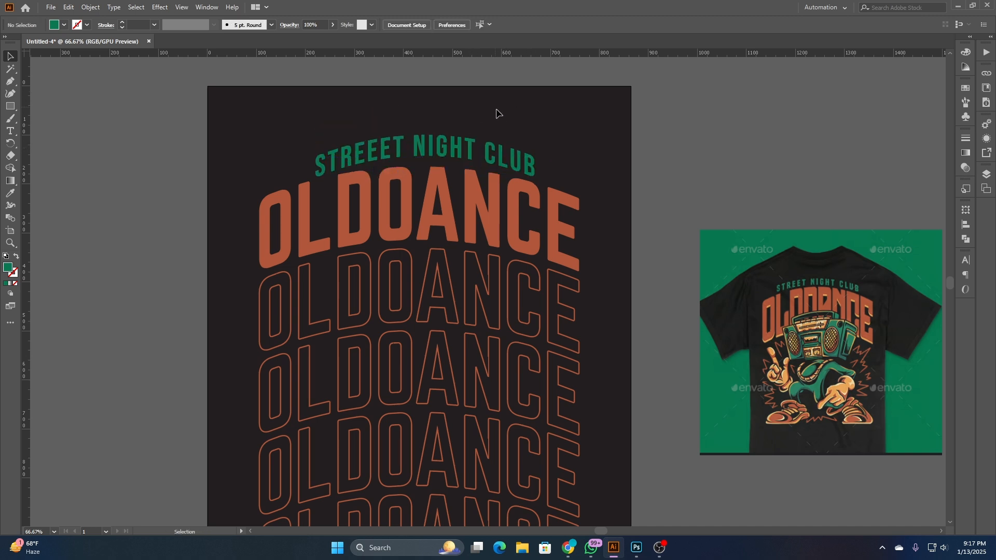
# - Center the green tagline horizontally on the artboard and enlarge it around its center to about 589 px wide
pyautogui.keyDown('alt'); pyautogui.scroll(2, 480, 118); pyautogui.keyUp('alt')
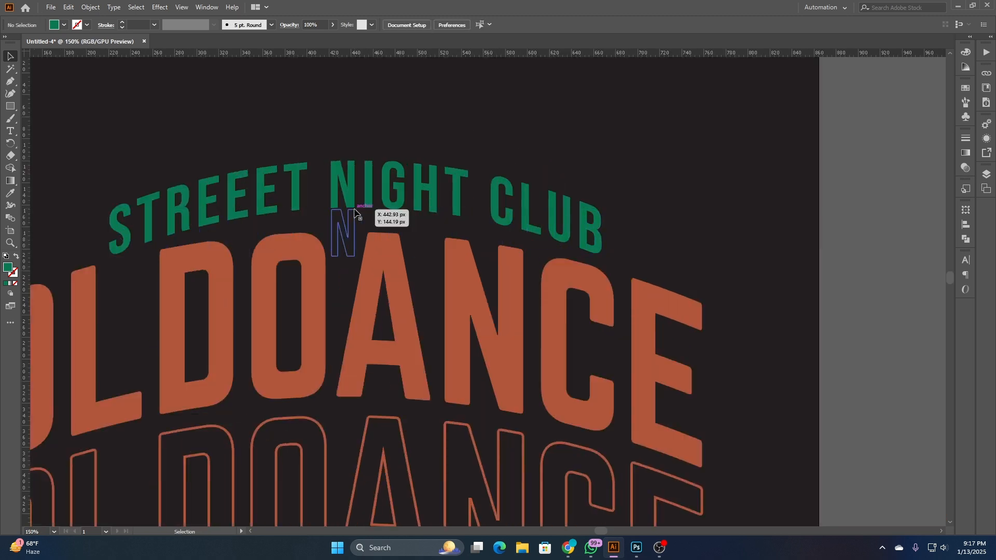
pyautogui.keyDown('alt'); pyautogui.scroll(-2, 614, 133); pyautogui.keyUp('alt')
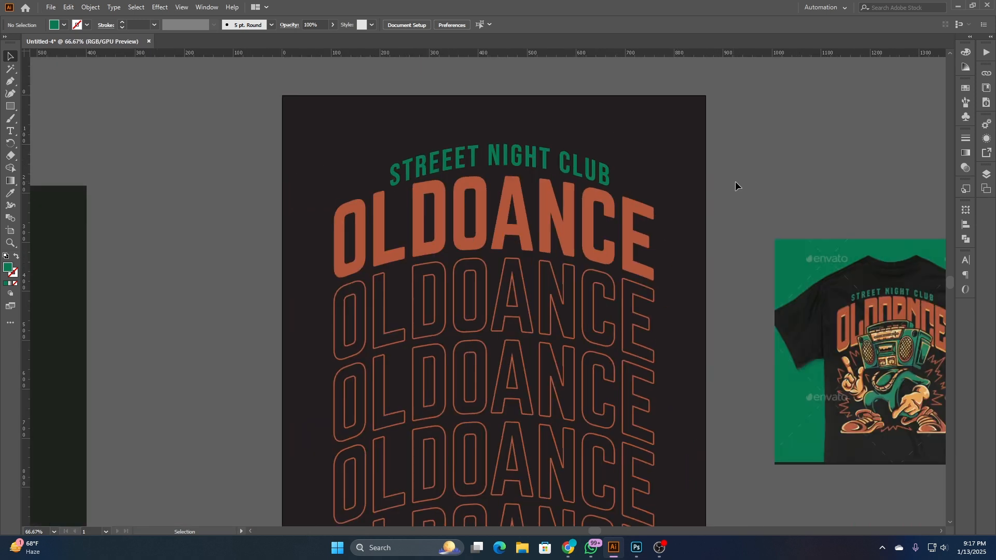
pyautogui.moveTo(756, 192); pyautogui.dragTo(697, 165)
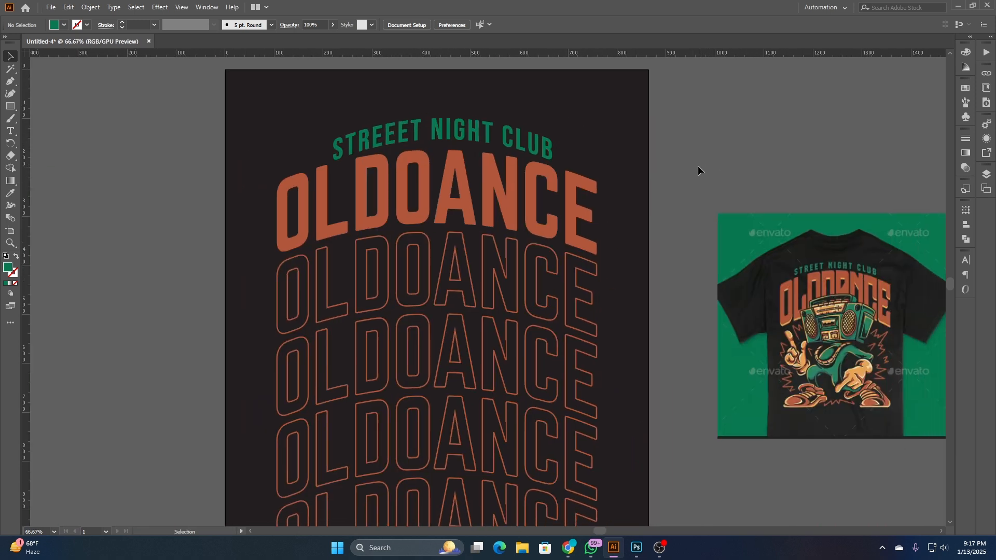
pyautogui.click(554, 150)
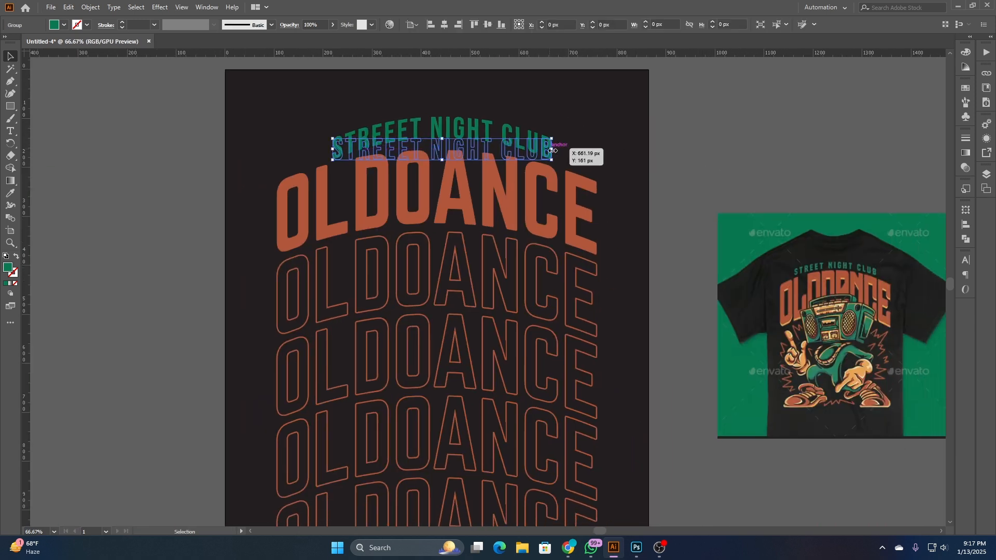
pyautogui.click(443, 24)
pyautogui.moveTo(548, 151); pyautogui.dragTo(638, 152)
pyautogui.click(638, 152)
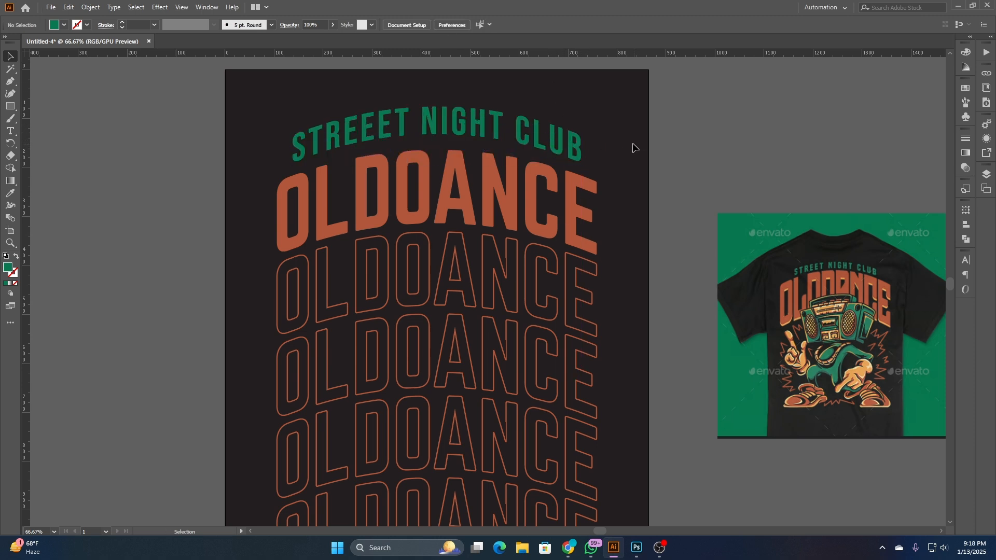
# - Scale the green tagline down around its center to about 525 px wide
pyautogui.scroll(-2, 609, 134)
pyautogui.click(592, 136)
pyautogui.scroll(3, 591, 136)
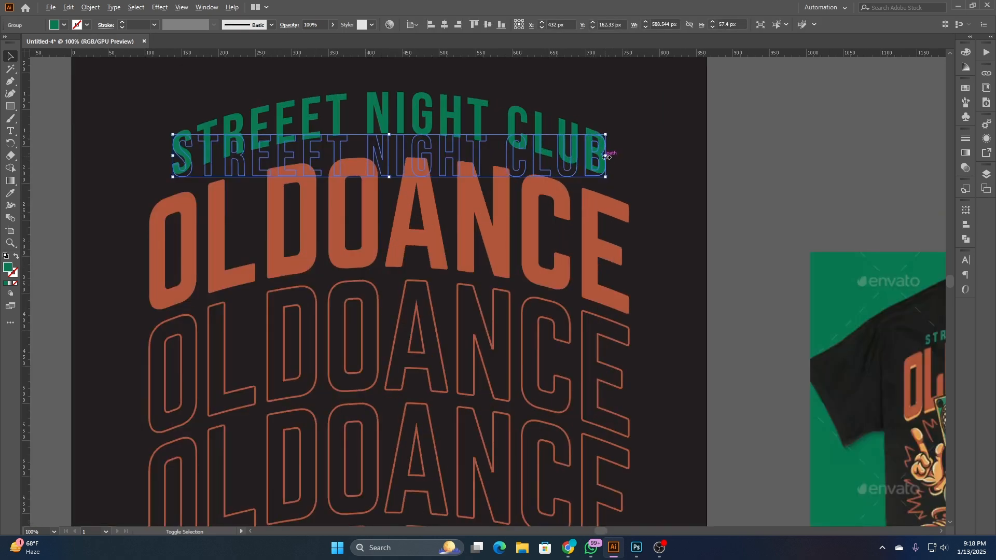
pyautogui.moveTo(606, 157)
pyautogui.mouseDown()
pyautogui.moveTo(638, 161)
pyautogui.moveTo(616, 160)
pyautogui.mouseUp()
# - Nudge the green tagline down until it meets the solid OLDOANCE headline, and deselect it
pyautogui.scroll(-2, 626, 160)
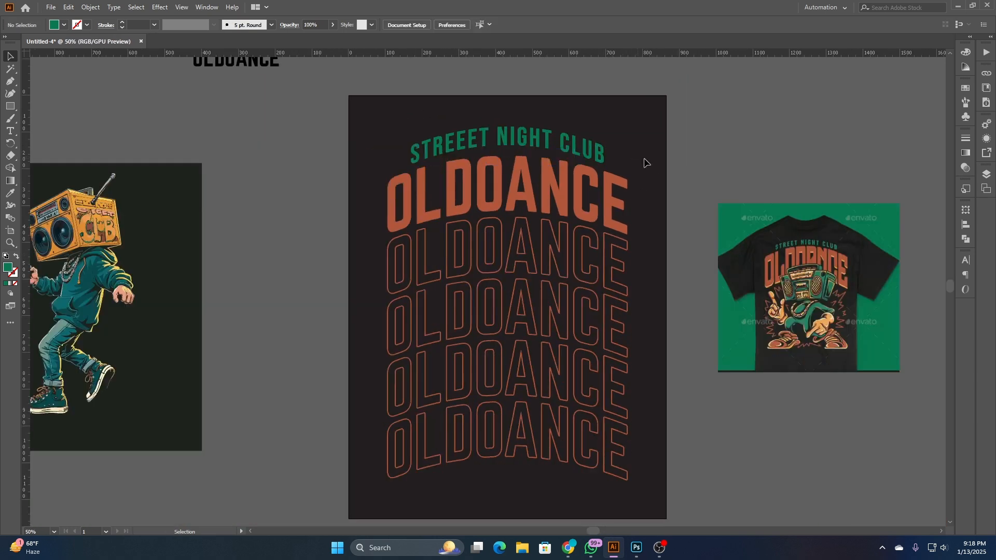
pyautogui.scroll(1, 644, 160)
pyautogui.press('Down')
pyautogui.press('Down')
pyautogui.press('Down')
pyautogui.press('Down')
pyautogui.press('Down')
pyautogui.press('Down')
pyautogui.press('Down')
pyautogui.press('Down')
pyautogui.press('Down')
pyautogui.press('Down')
pyautogui.press('Down')
pyautogui.press('Down')
pyautogui.press('Down')
pyautogui.press('Down')
pyautogui.press('Down')
pyautogui.press('Down')
pyautogui.press('Down')
pyautogui.press('Down')
pyautogui.press('Down')
pyautogui.press('Down')
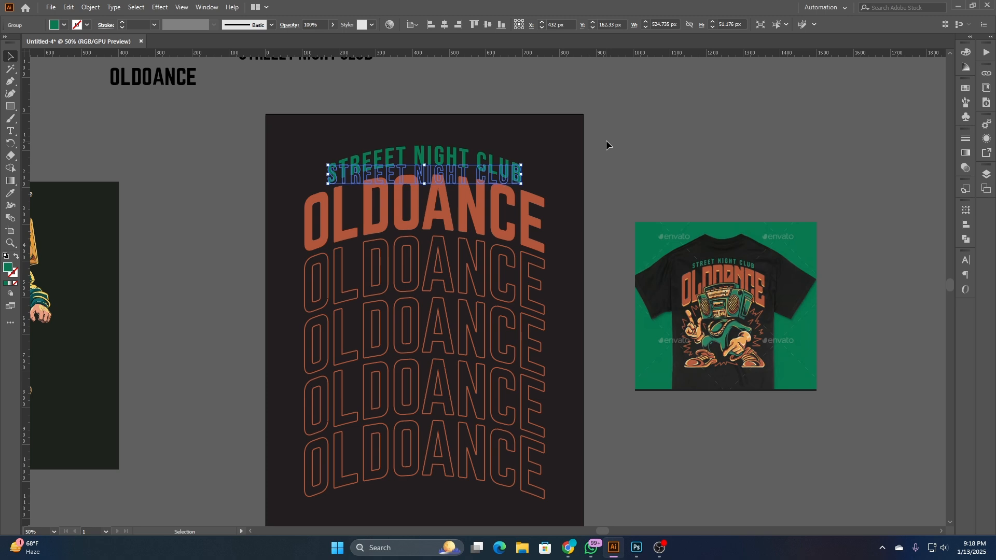
pyautogui.click(446, 134)
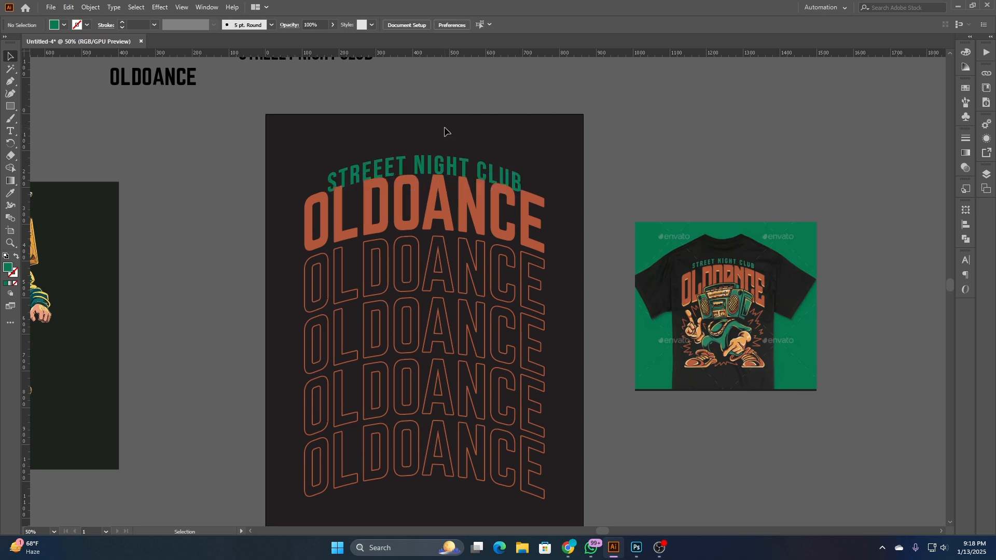
# - Nudge the green tagline back up slightly to a Y position of 182.33 px and deselect it
pyautogui.scroll(3, 443, 141)
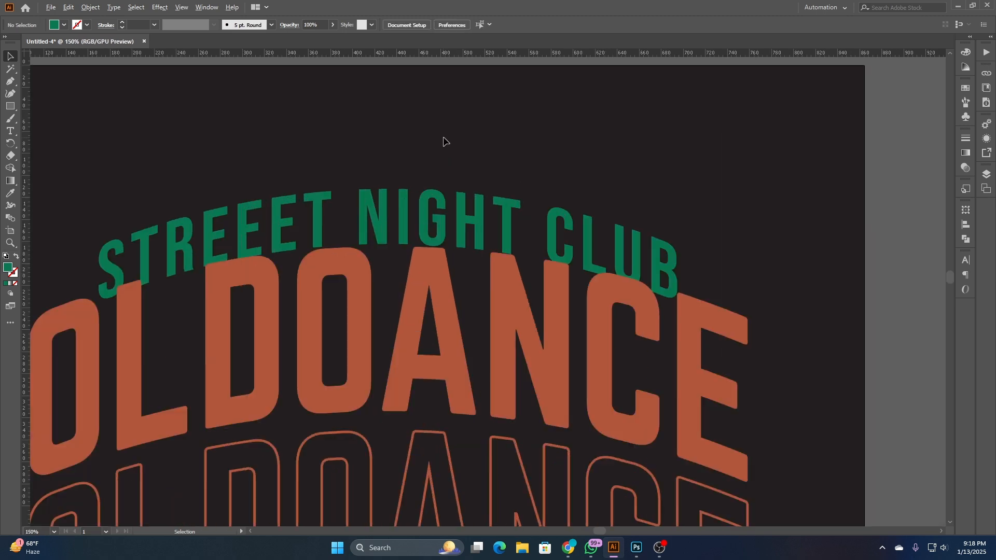
pyautogui.click(444, 195)
pyautogui.press('Up')
pyautogui.press('Up')
pyautogui.press('Up')
pyautogui.press('Up')
pyautogui.press('Up')
pyautogui.press('Up')
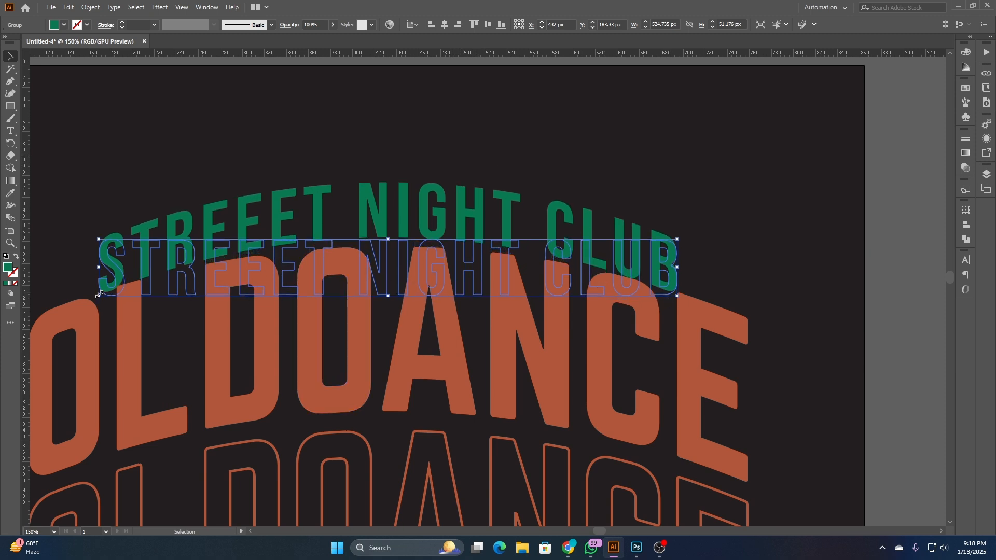
pyautogui.click(108, 145)
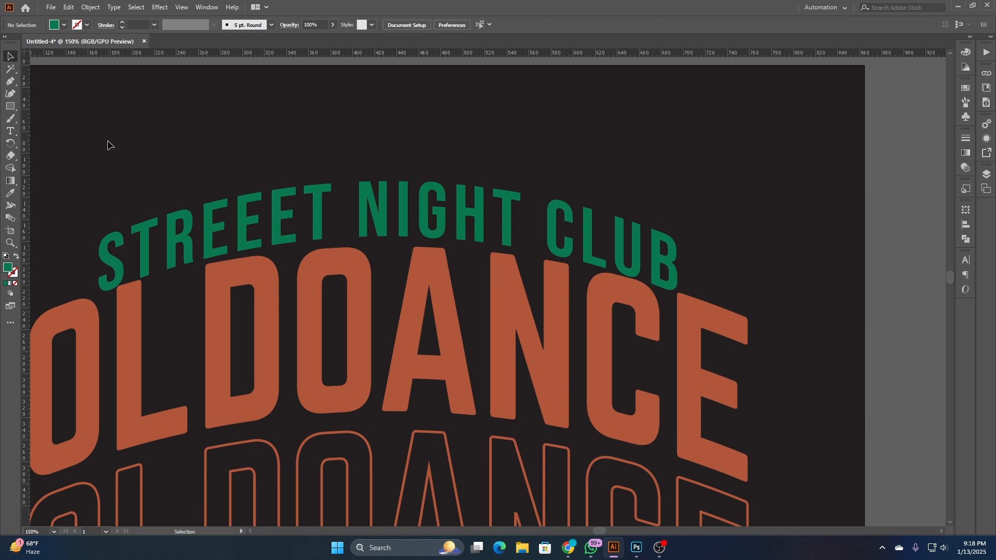
# - Reopen the tagline's Arch warp settings and reduce the bend to 23%
pyautogui.scroll(-2, 194, 149)
pyautogui.click(283, 174)
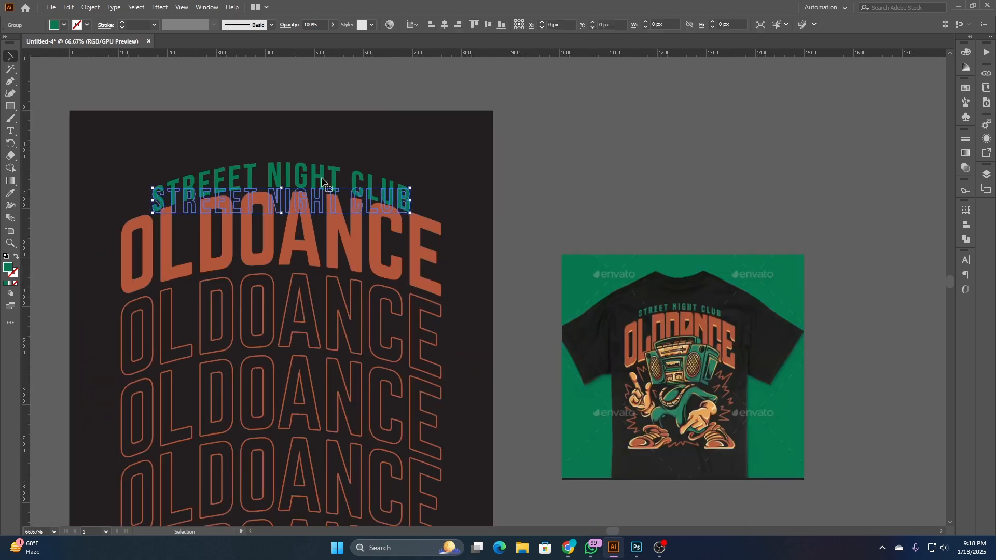
pyautogui.click(987, 139)
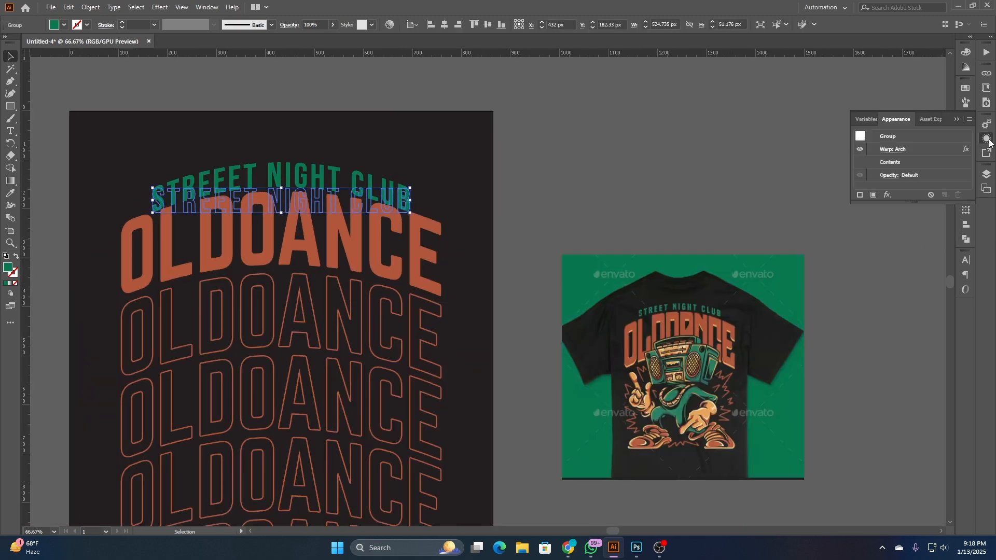
pyautogui.click(894, 150)
pyautogui.moveTo(280, 188); pyautogui.dragTo(686, 183)
pyautogui.press('Down')
pyautogui.press('Down')
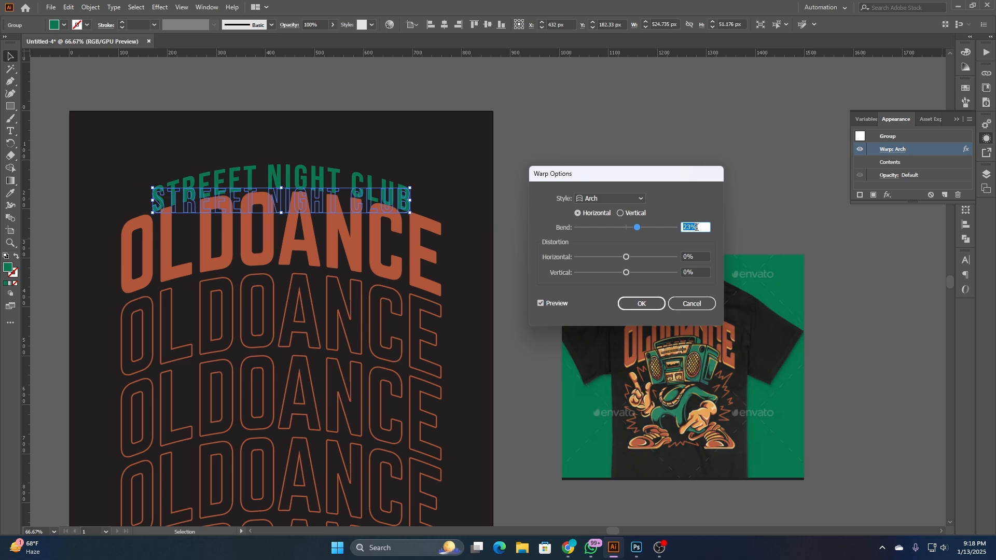
pyautogui.click(642, 304)
pyautogui.click(428, 146)
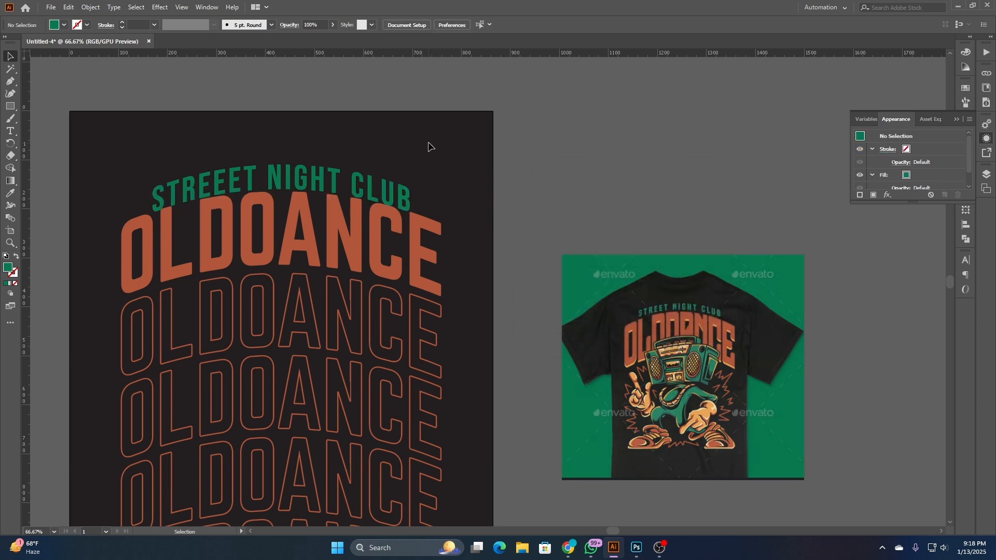
# - Set the bend of the green tagline's Arch warp to 20%
pyautogui.click(313, 171)
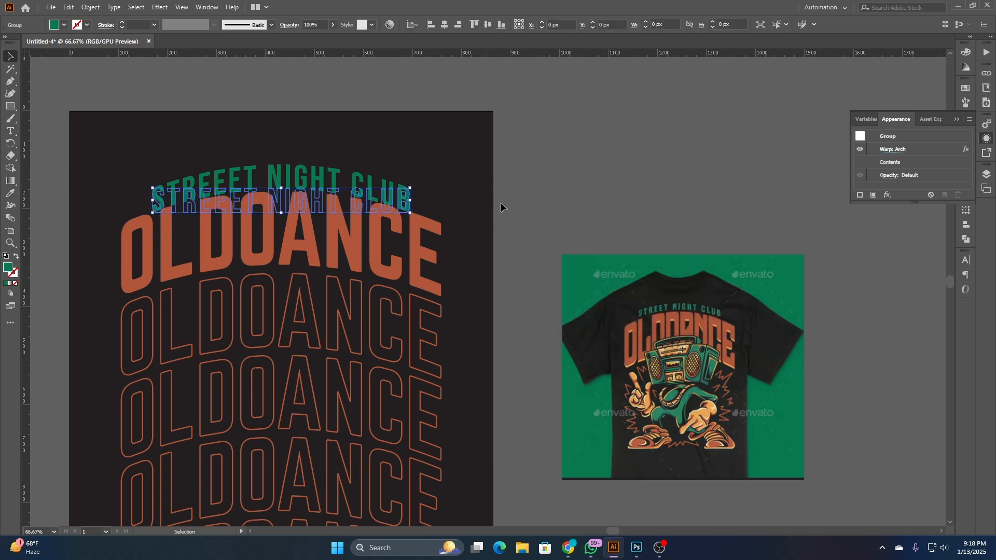
pyautogui.click(898, 150)
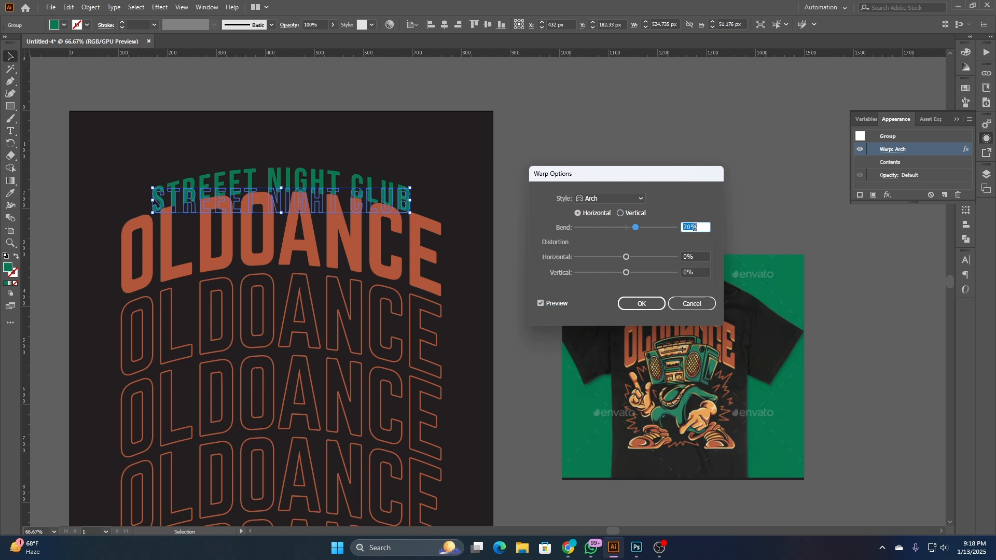
pyautogui.click(641, 304)
pyautogui.click(440, 151)
# - Nudge the green tagline up to a Y position of 168.33 px, leaving a small gap above the headline
pyautogui.moveTo(402, 155); pyautogui.dragTo(573, 173)
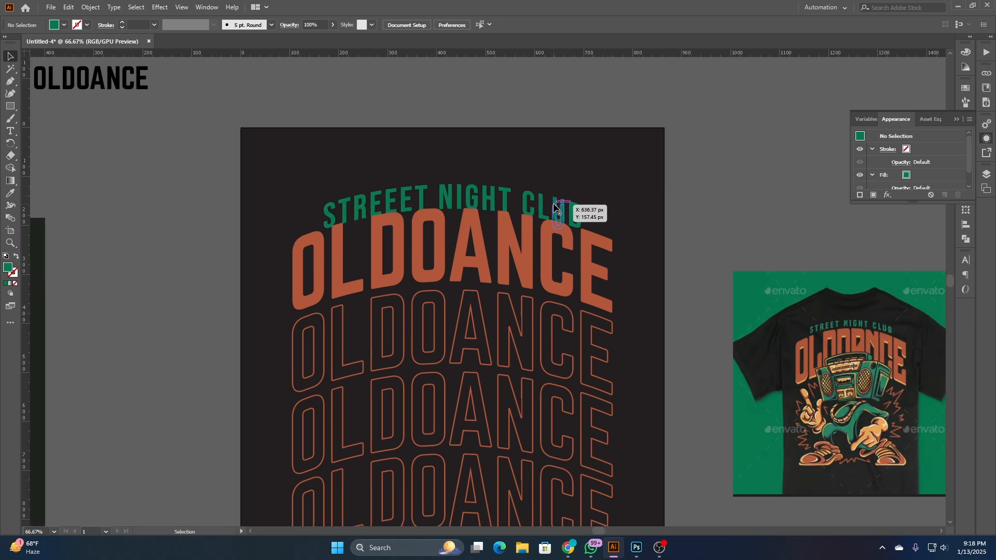
pyautogui.click(576, 211)
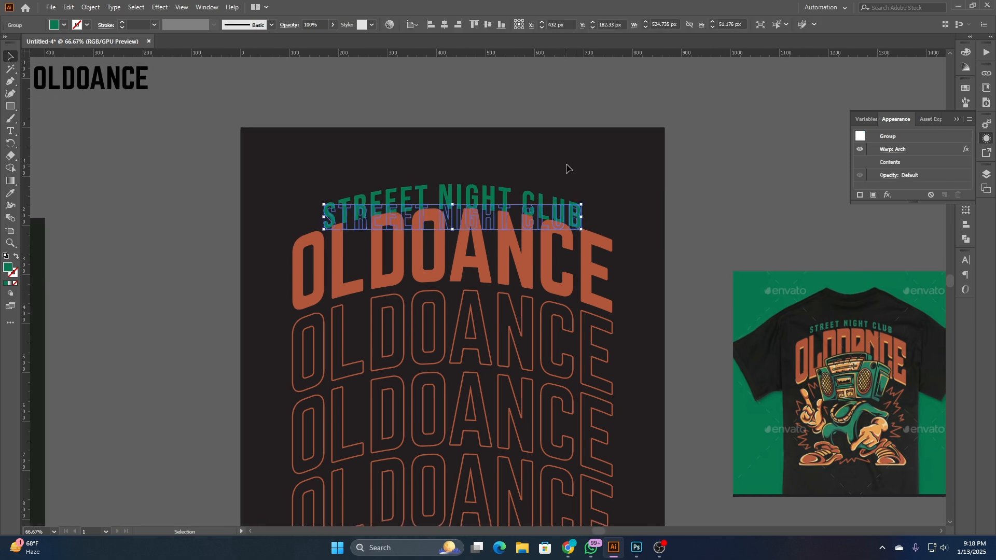
pyautogui.click(543, 143)
pyautogui.click(508, 195)
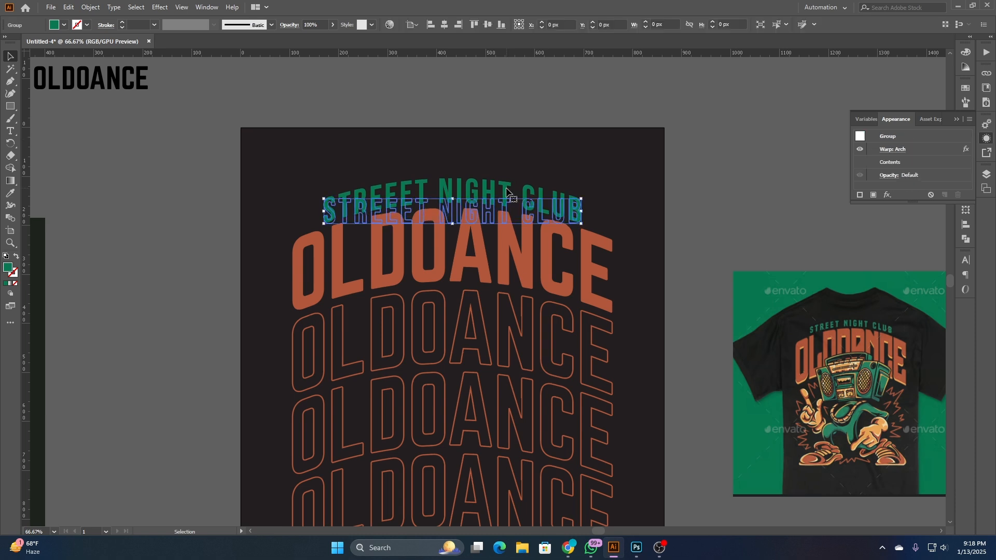
pyautogui.press('Up')
pyautogui.press('Up')
pyautogui.click(523, 158)
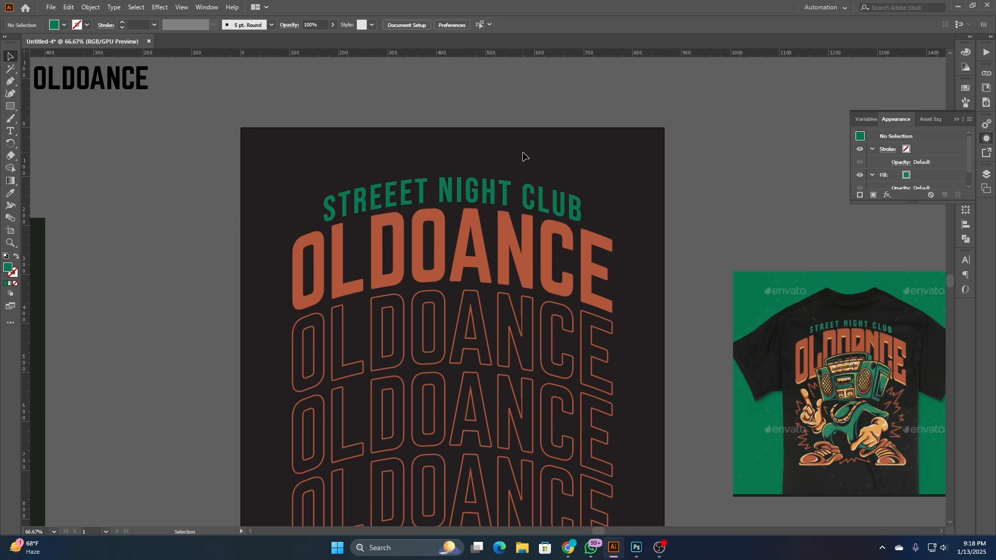
# - Expand the appearance of the warped green tagline and deselect it
pyautogui.scroll(-1, 513, 143)
pyautogui.click(495, 189)
pyautogui.click(89, 8)
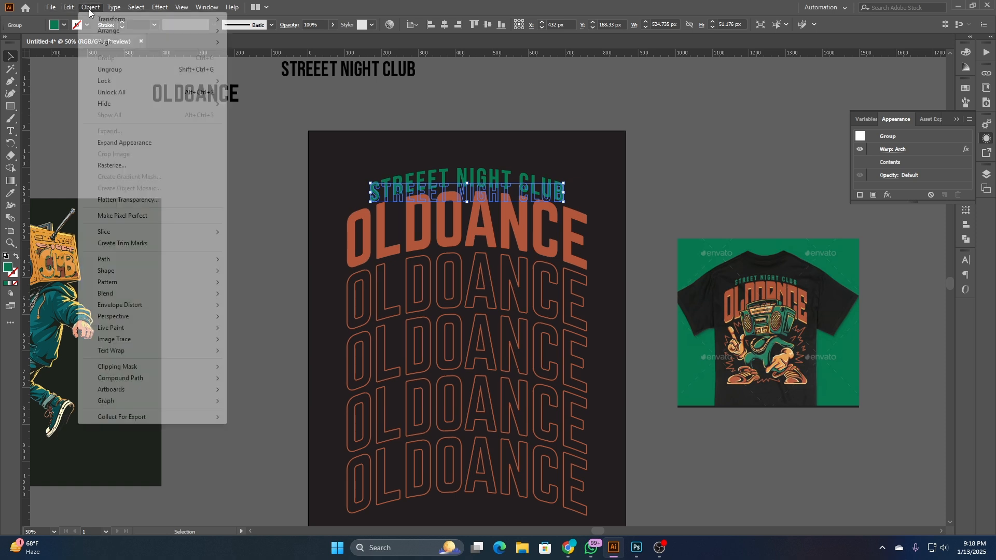
pyautogui.click(166, 142)
pyautogui.click(317, 113)
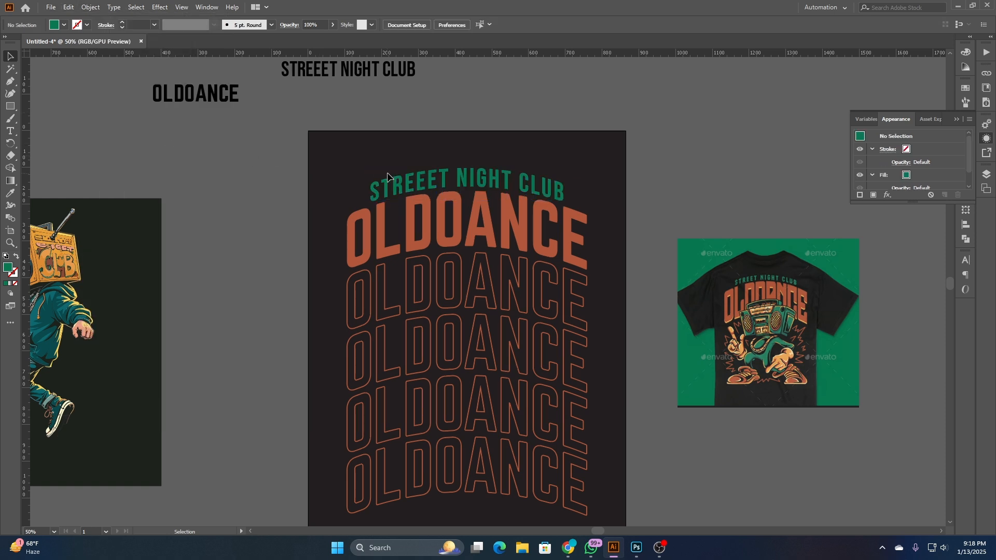
# - Place a copy of the boombox-headed character on the artboard, centered over the stacked OLDOANCE rows
pyautogui.moveTo(450, 142); pyautogui.dragTo(525, 109)
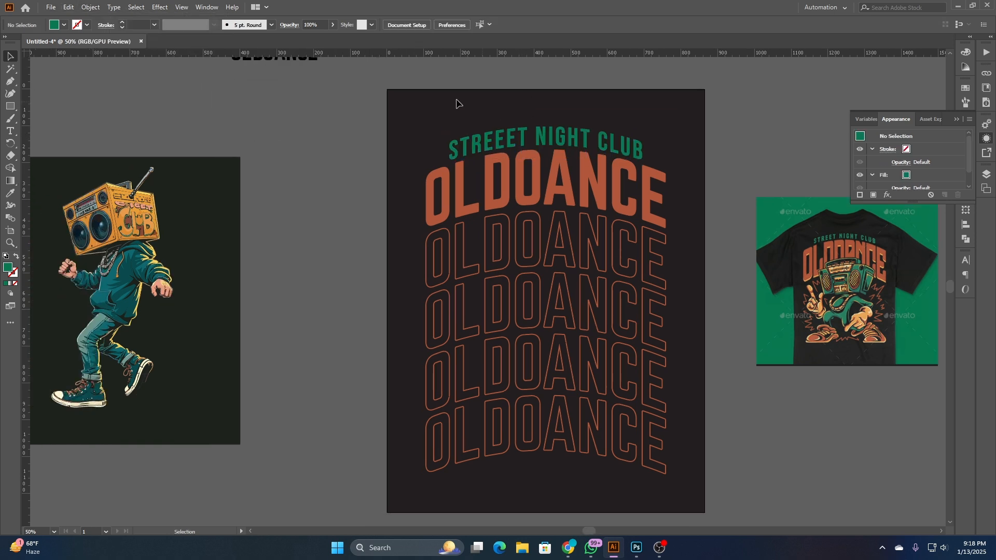
pyautogui.scroll(2, 445, 160)
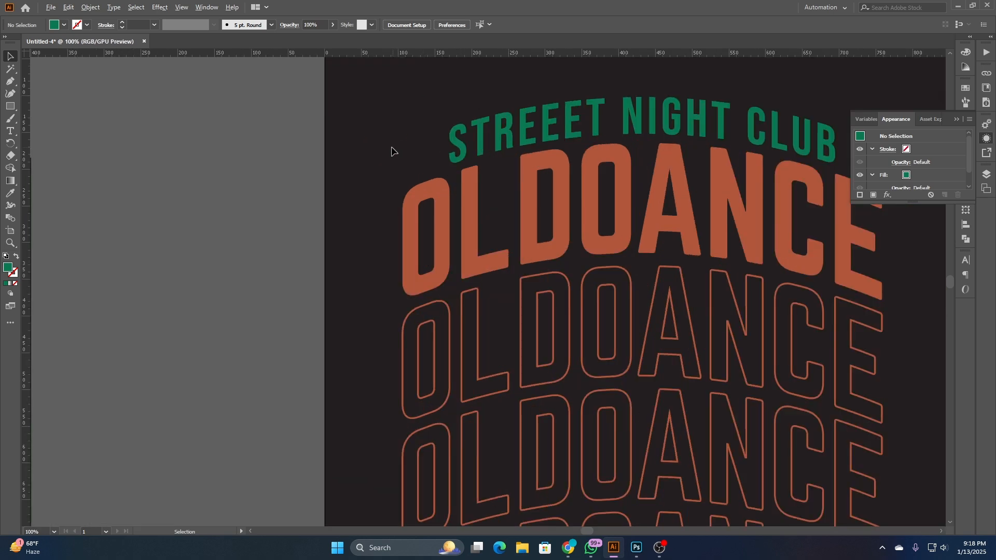
pyautogui.scroll(-4, 391, 151)
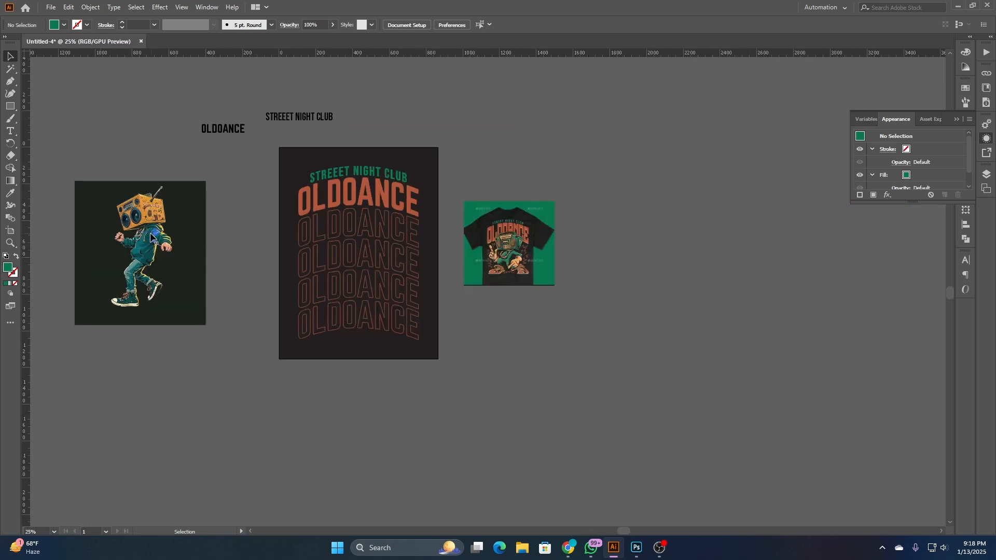
pyautogui.moveTo(145, 237); pyautogui.dragTo(361, 244)
pyautogui.click(228, 211)
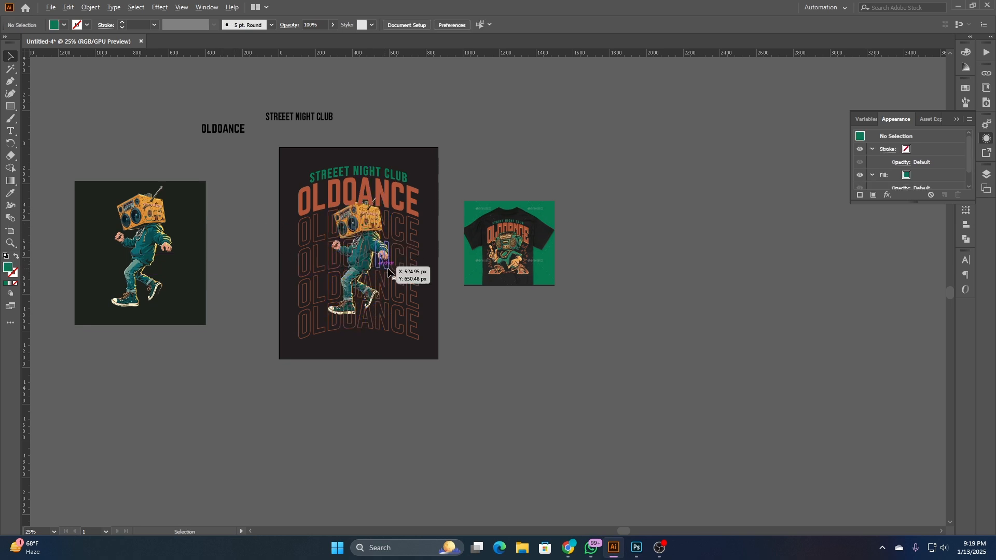
# - Bring the boombox character on the artboard to the front of all the OLDOANCE text
pyautogui.scroll(2, 390, 269)
pyautogui.scroll(3, 355, 344)
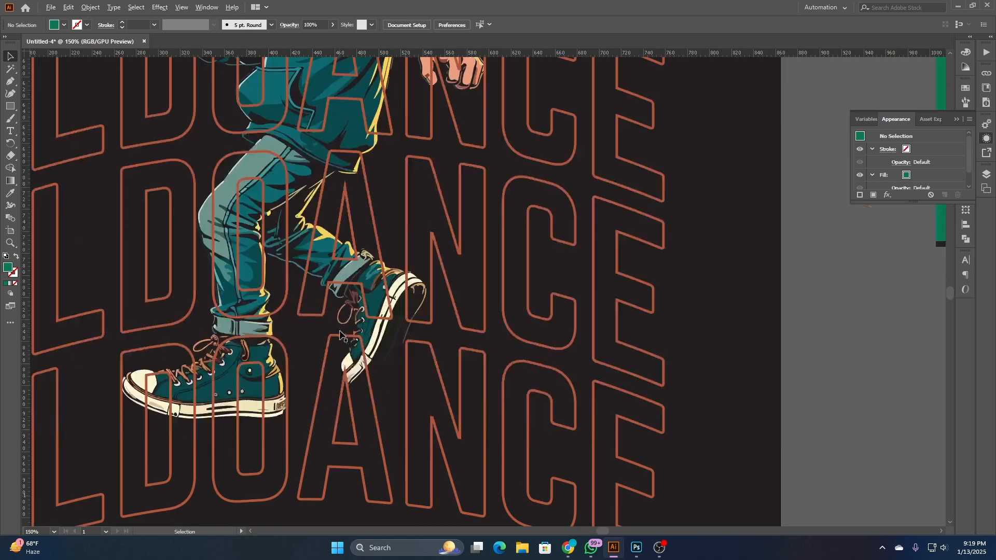
pyautogui.click(380, 338)
pyautogui.scroll(-3, 380, 338)
pyautogui.rightClick(586, 348)
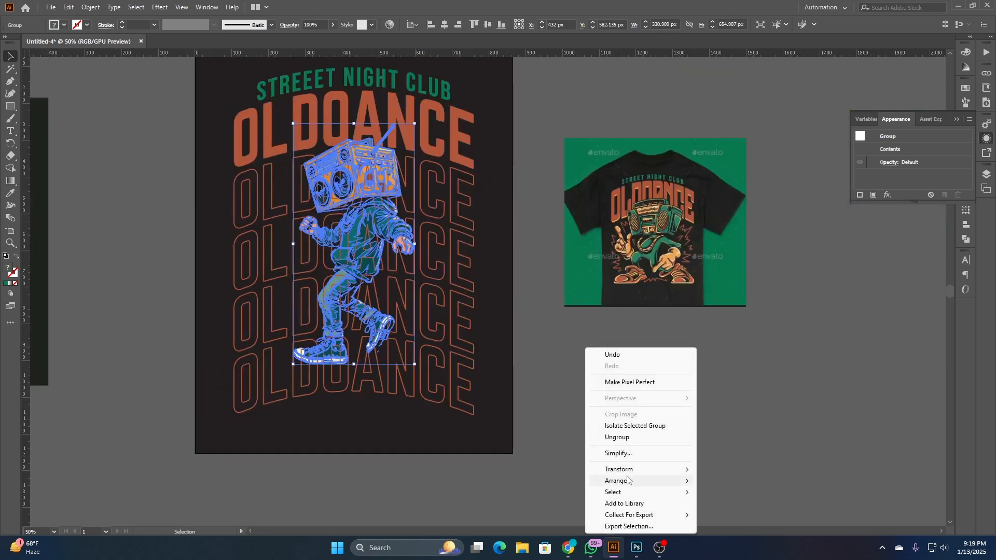
pyautogui.moveTo(685, 481)
pyautogui.click(732, 480)
pyautogui.click(537, 371)
pyautogui.hscroll(-2, 522, 328)
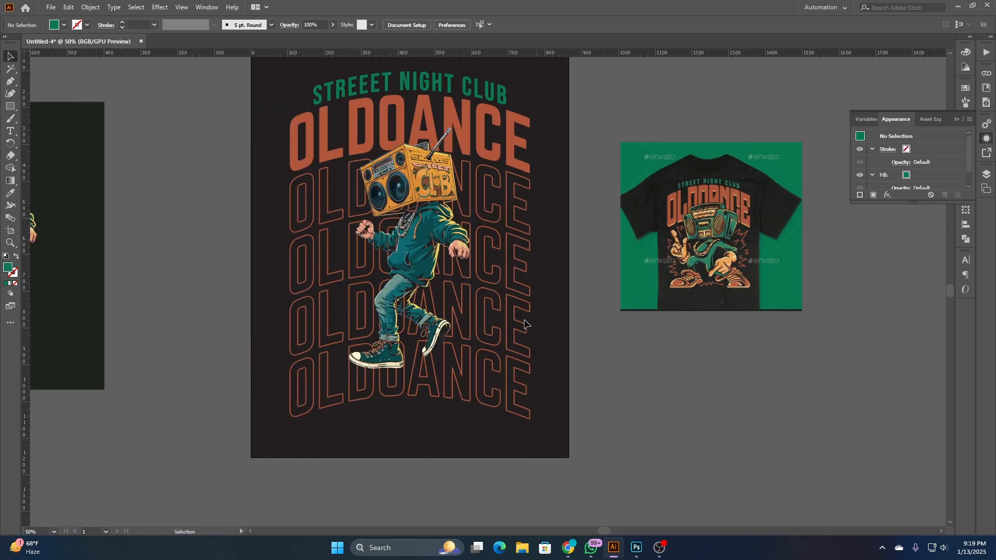
# - Enlarge the boombox character proportionally about its center to about 422 px wide and 835 px high
pyautogui.click(421, 193)
pyautogui.scroll(-2, 398, 254)
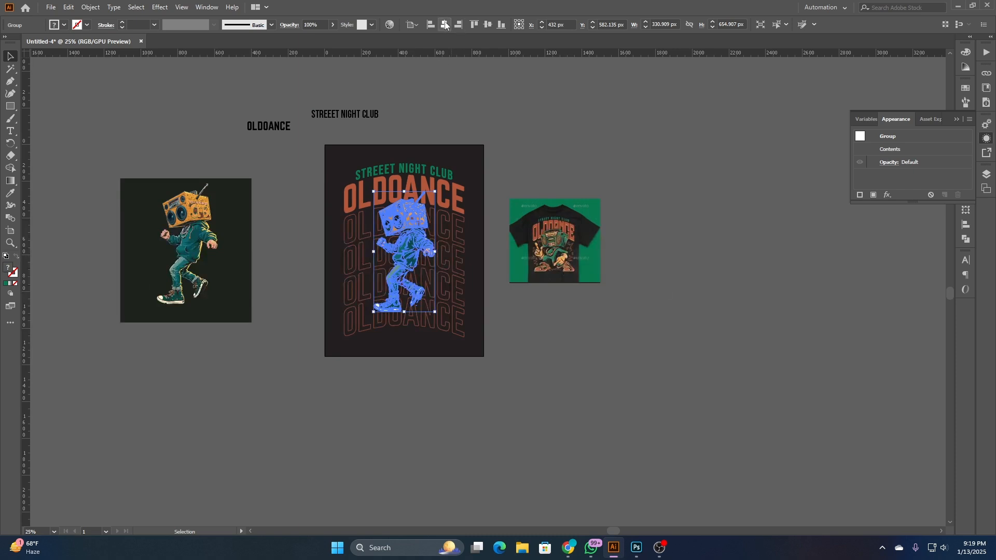
pyautogui.click(492, 88)
pyautogui.hscroll(-3, 493, 88)
pyautogui.click(478, 224)
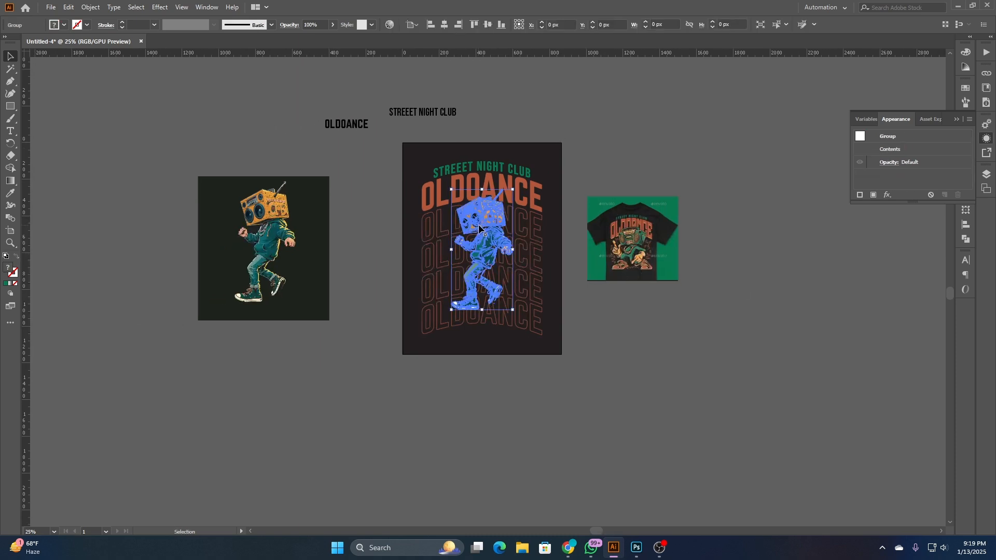
pyautogui.moveTo(483, 311)
pyautogui.mouseDown()
pyautogui.moveTo(503, 325)
pyautogui.moveTo(492, 327)
pyautogui.mouseUp()
pyautogui.click(366, 237)
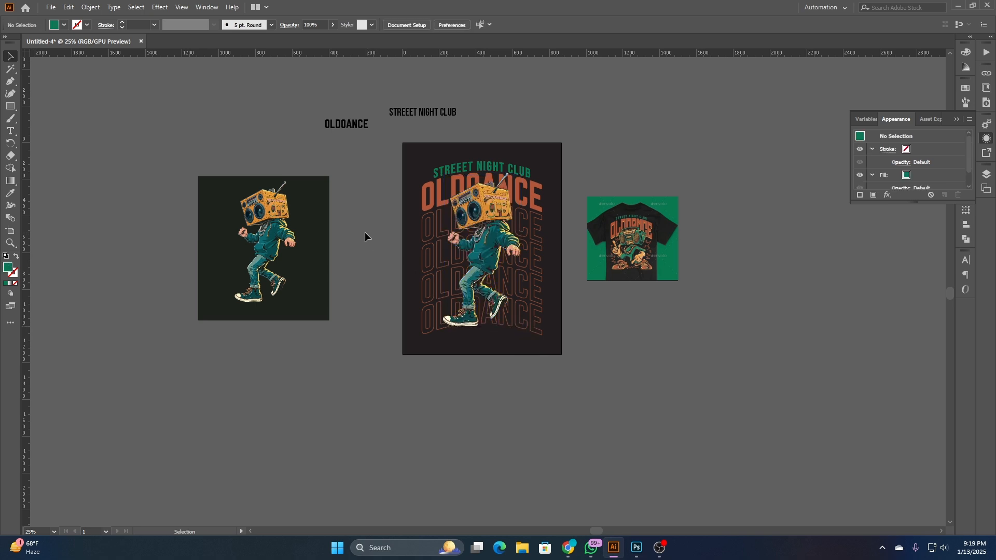
# - Enlarge the boombox character further, upward from its feet, to about 458 px wide and 907 px high
pyautogui.scroll(2, 491, 222)
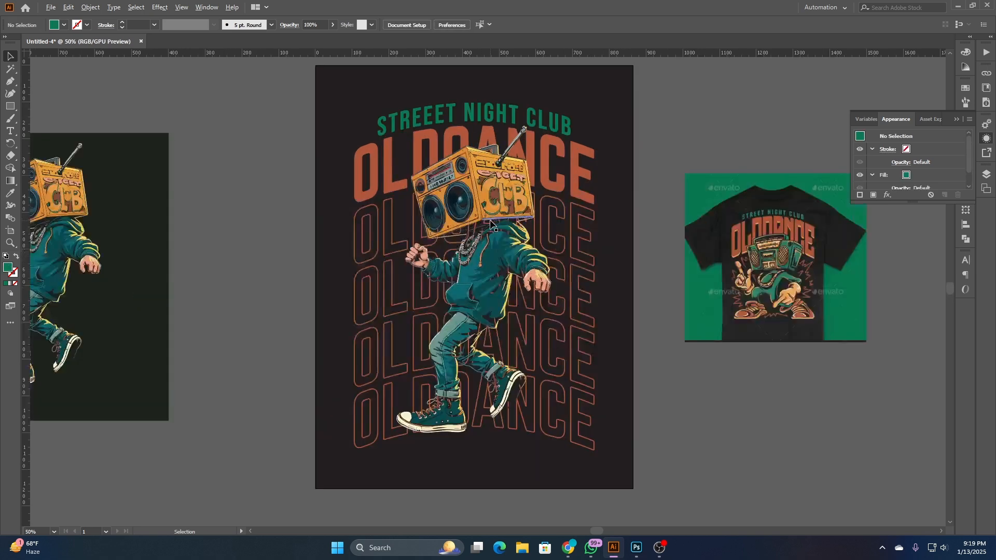
pyautogui.click(496, 186)
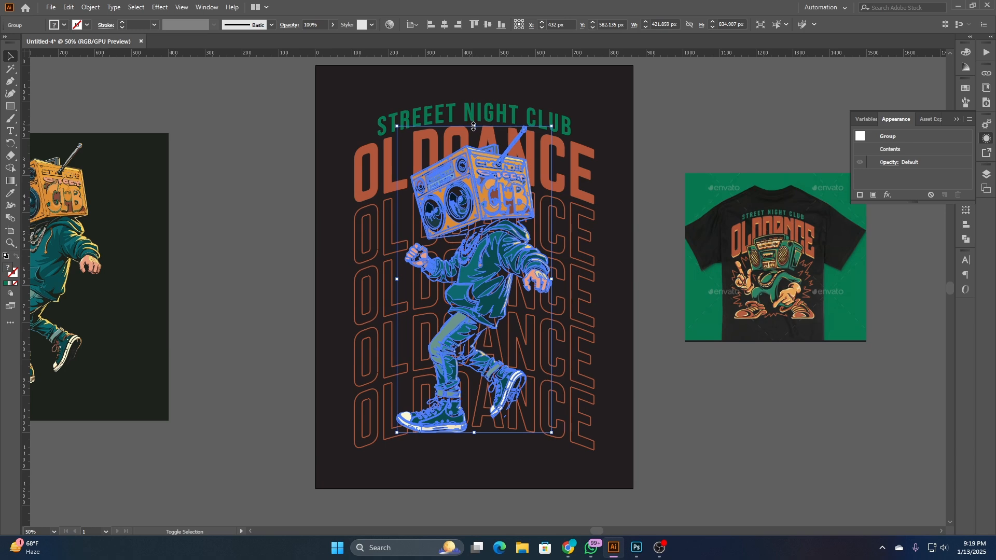
pyautogui.moveTo(474, 126); pyautogui.dragTo(474, 101)
pyautogui.click(586, 78)
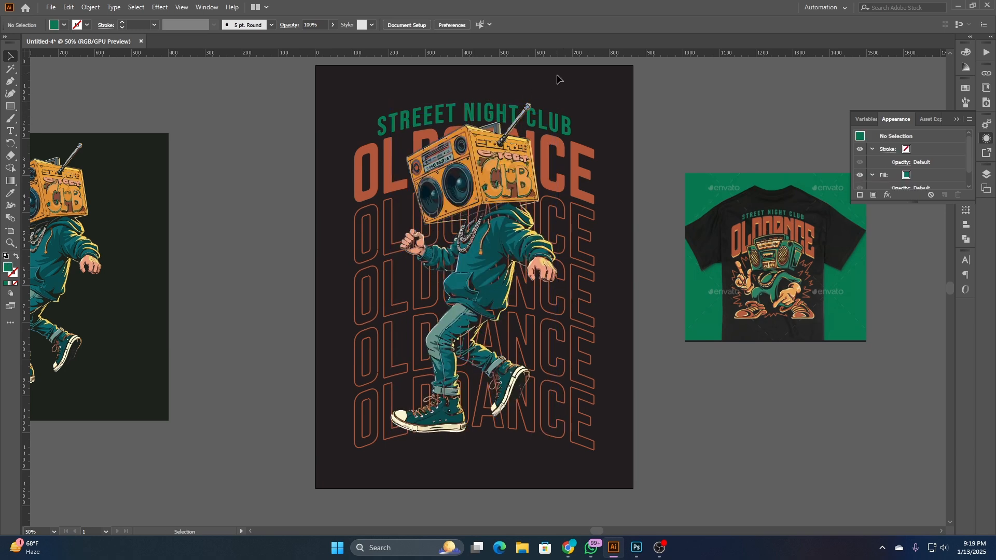
pyautogui.scroll(3, 557, 81)
pyautogui.click(493, 146)
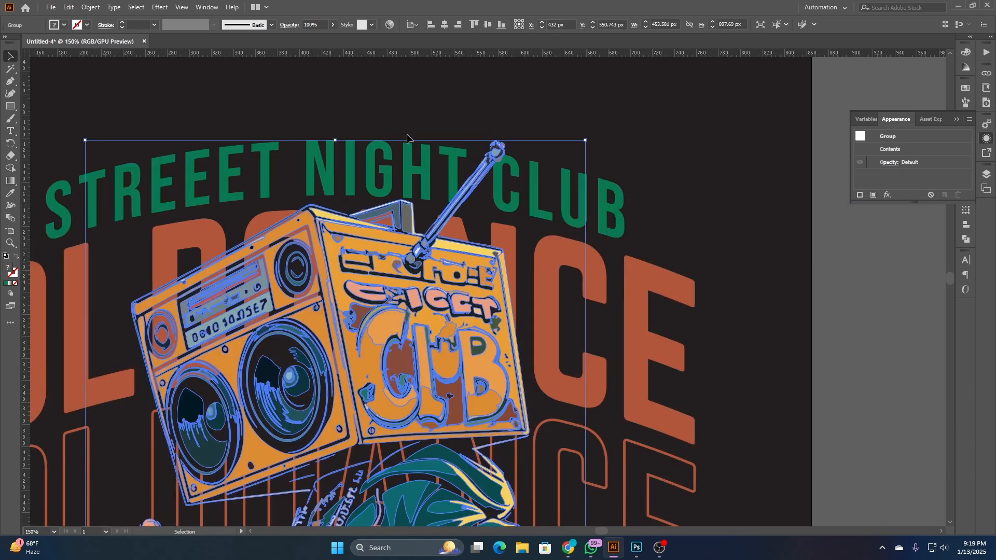
pyautogui.moveTo(335, 140); pyautogui.dragTo(335, 126)
pyautogui.click(453, 102)
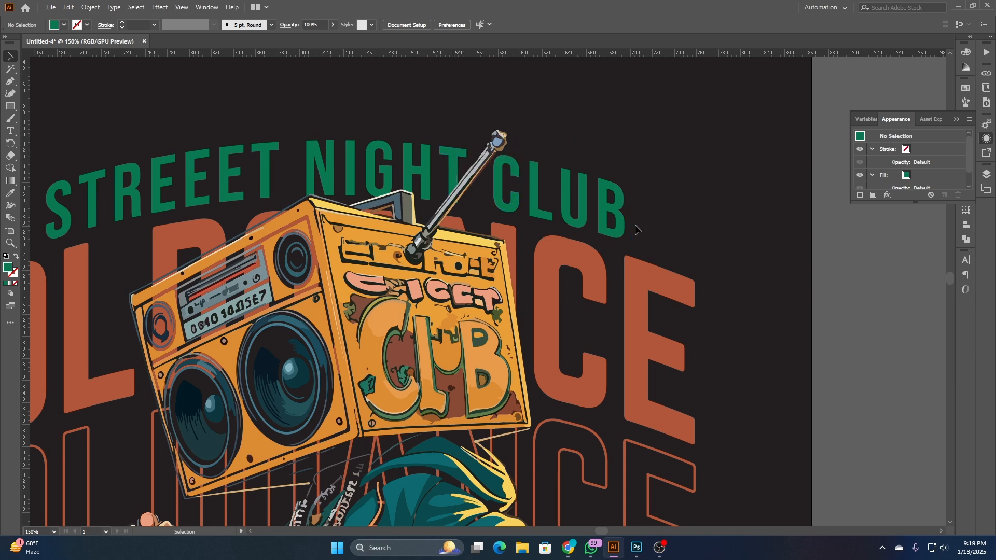
pyautogui.scroll(-4, 637, 229)
pyautogui.moveTo(684, 359); pyautogui.dragTo(676, 329)
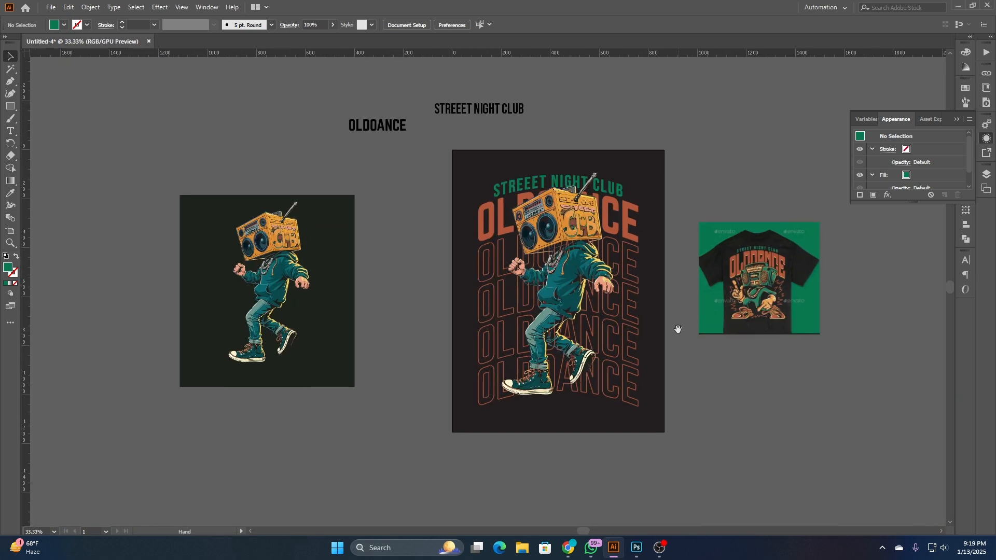
# - Move the boombox character straight down to a Y position of about 652 px, with its antenna below the green tagline
pyautogui.scroll(3, 580, 194)
pyautogui.click(548, 239)
pyautogui.moveTo(547, 239); pyautogui.dragTo(523, 314)
pyautogui.click(254, 195)
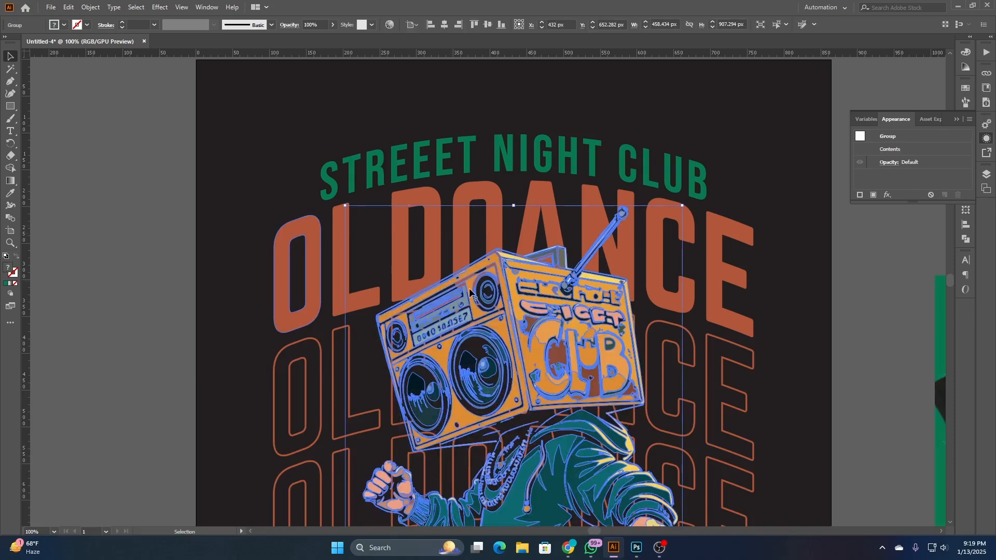
pyautogui.click(167, 186)
pyautogui.scroll(-3, 167, 186)
# - Scale the tagline, headline, outlined rows and character together to about 532 px wide and 818 px high, and move them up about 34 px
pyautogui.moveTo(165, 277); pyautogui.dragTo(336, 278)
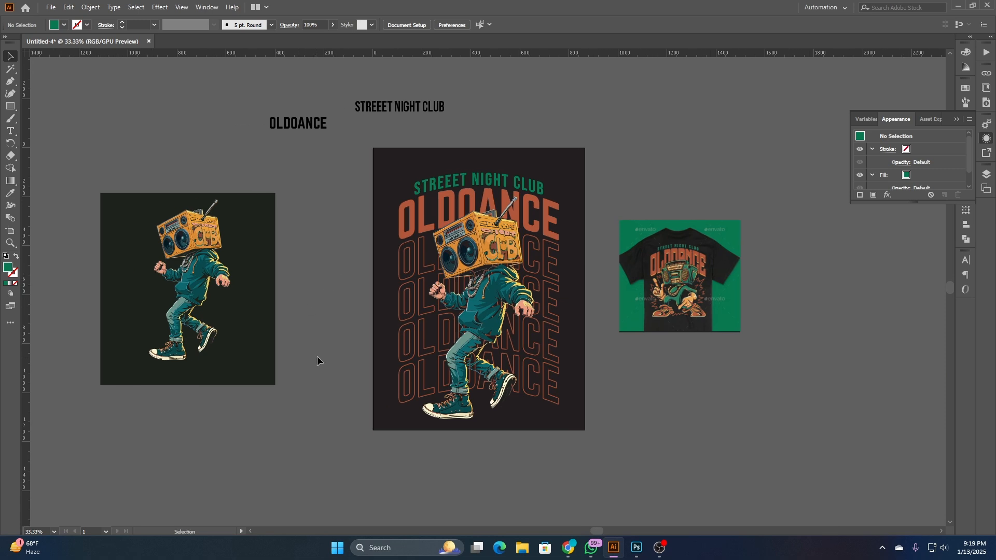
pyautogui.moveTo(386, 167); pyautogui.dragTo(520, 410)
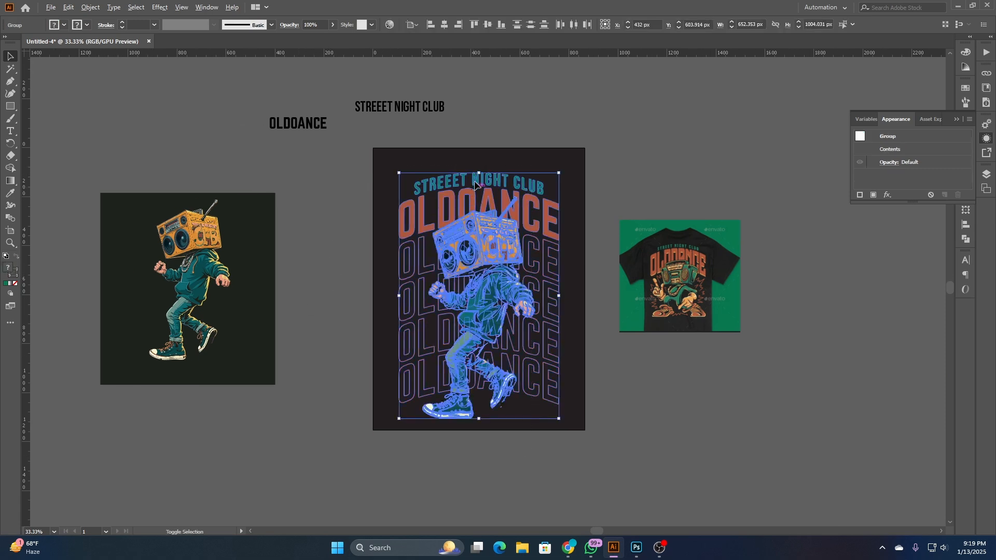
pyautogui.moveTo(480, 178); pyautogui.dragTo(479, 201)
pyautogui.moveTo(482, 268); pyautogui.dragTo(482, 269)
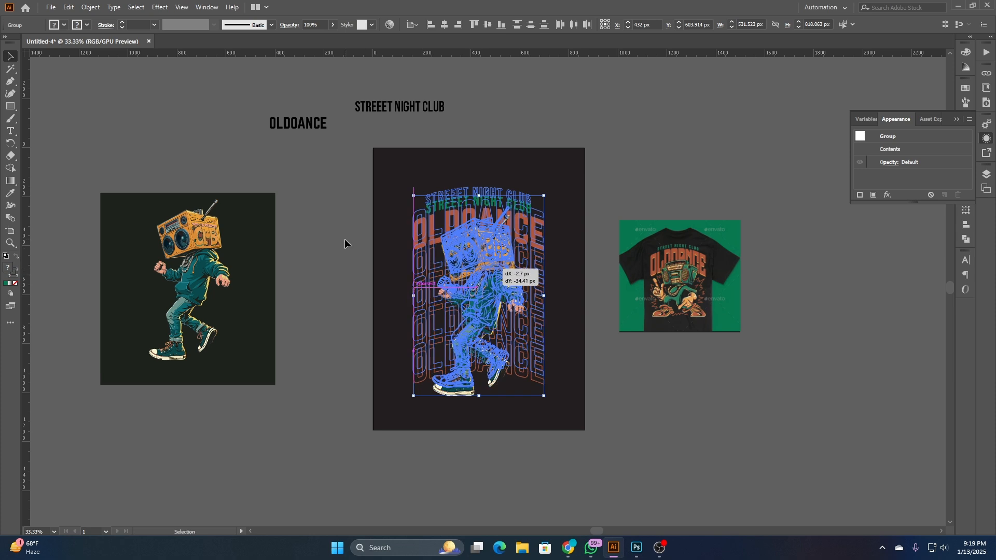
pyautogui.click(344, 240)
# - Stretch the solid headline and the outlined OLDOANCE rows horizontally about their center to about 573 px wide
pyautogui.scroll(2, 475, 273)
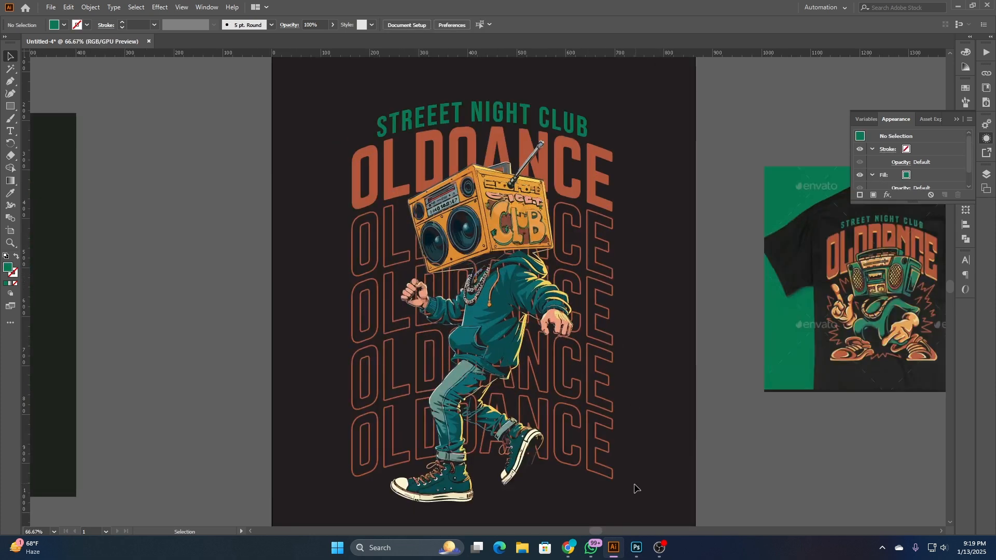
pyautogui.moveTo(636, 487); pyautogui.dragTo(587, 179)
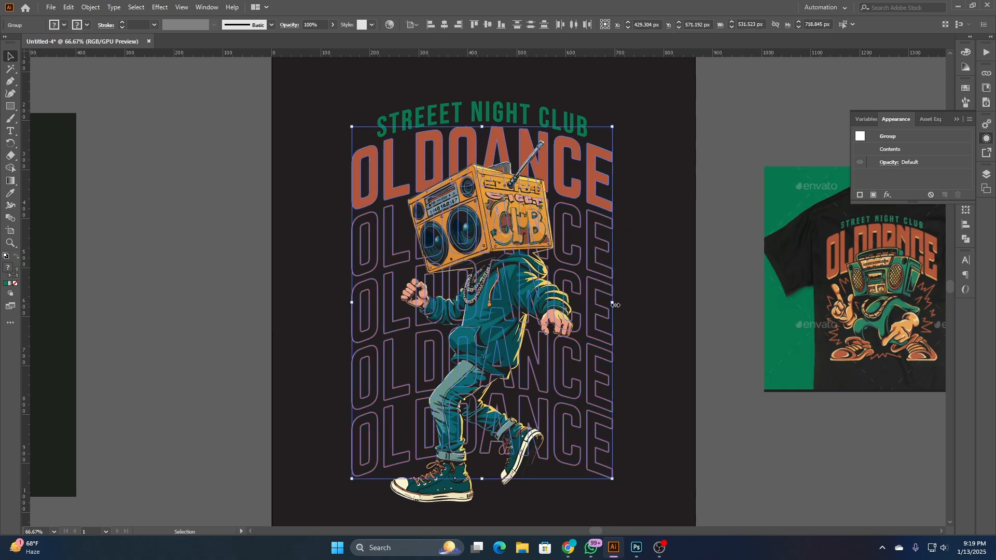
pyautogui.moveTo(613, 305); pyautogui.dragTo(633, 305)
pyautogui.click(658, 305)
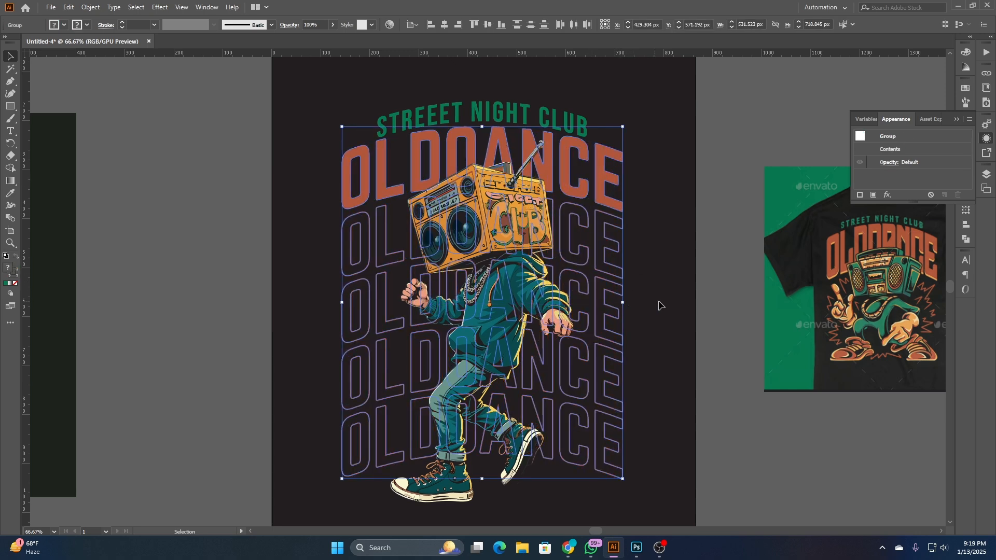
# - Nudge the boombox character up slightly and shrink it from its top edge to about 353 px wide and 699 px high
pyautogui.click(485, 215)
pyautogui.press('Up')
pyautogui.press('Up')
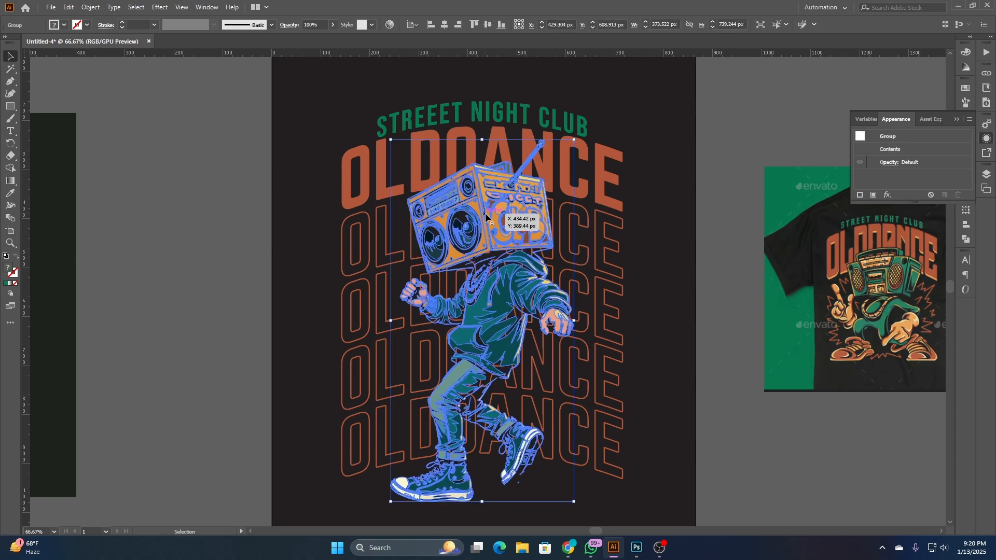
pyautogui.moveTo(482, 502); pyautogui.dragTo(477, 482)
pyautogui.click(739, 456)
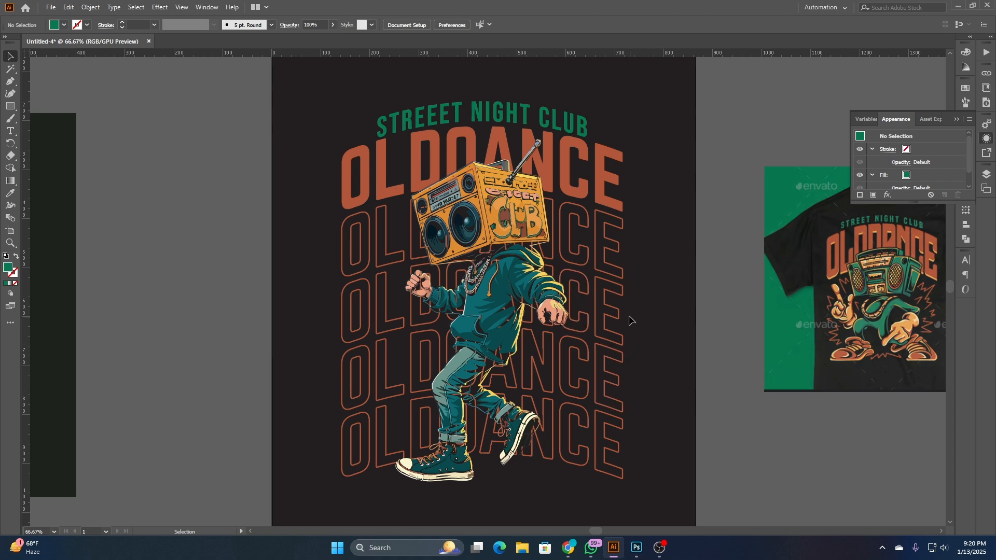
pyautogui.scroll(2, 536, 288)
pyautogui.scroll(-2, 536, 288)
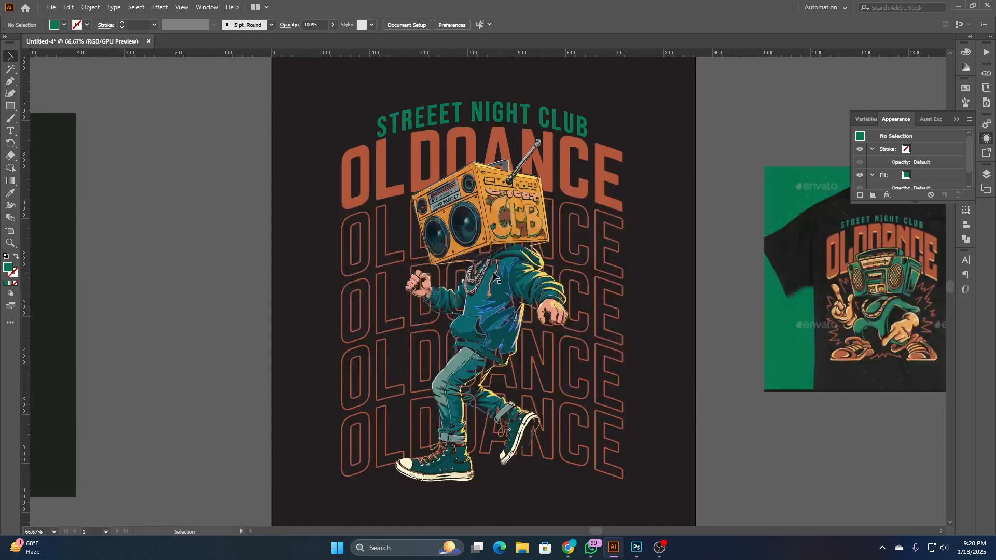
# - Expand the four outlined OLDOANCE rows into filled shapes, ungroup them and deselect
pyautogui.click(493, 272)
pyautogui.click(377, 262)
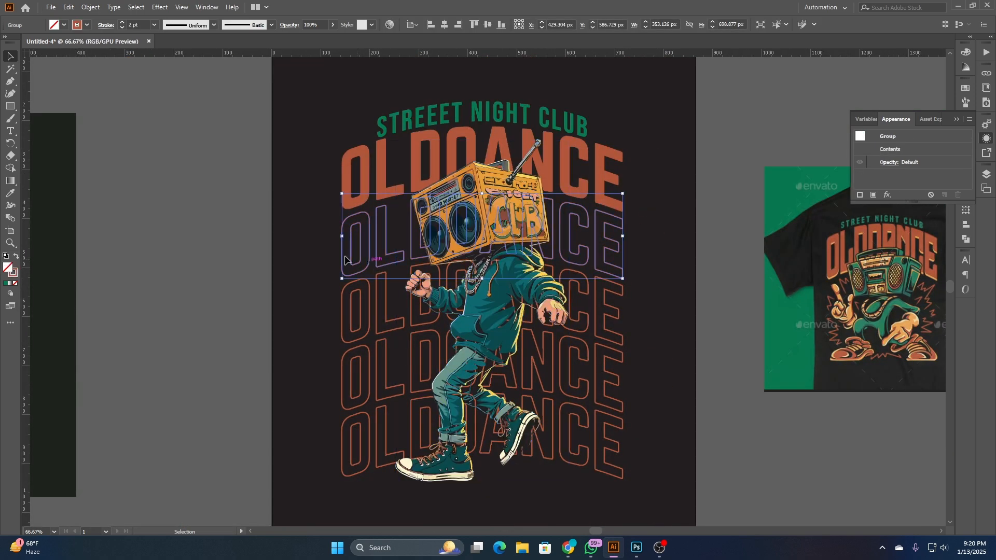
pyautogui.moveTo(301, 247); pyautogui.dragTo(379, 486)
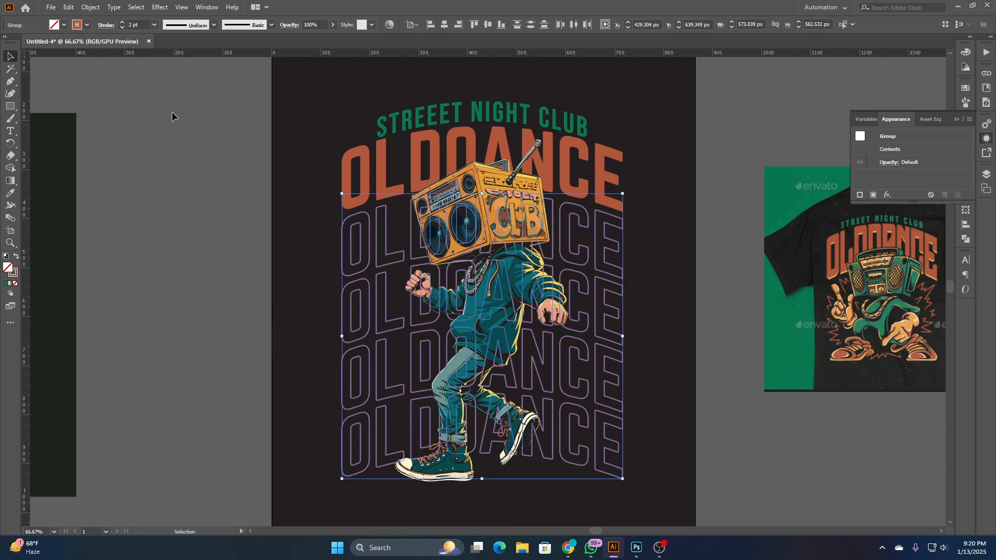
pyautogui.click(91, 7)
pyautogui.click(151, 130)
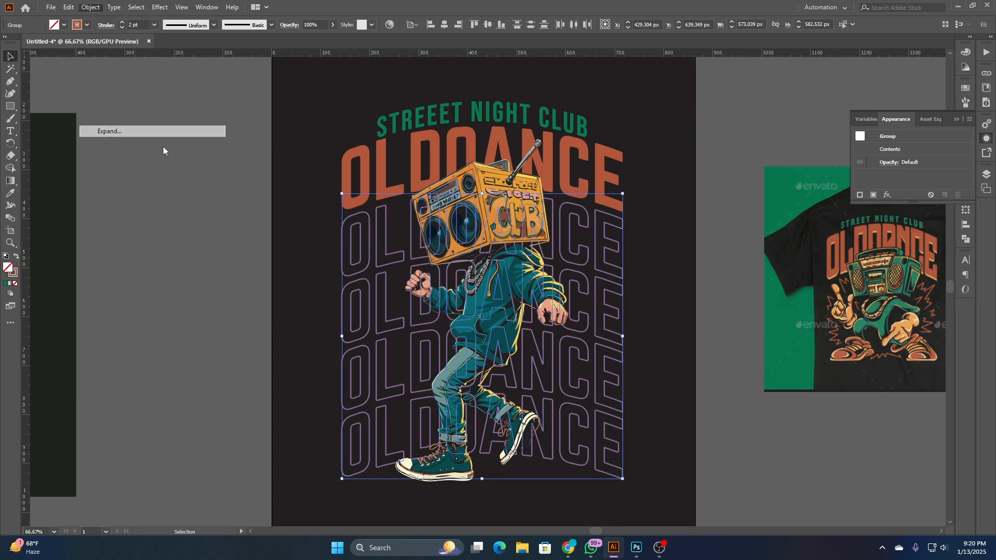
pyautogui.click(463, 333)
pyautogui.rightClick(231, 227)
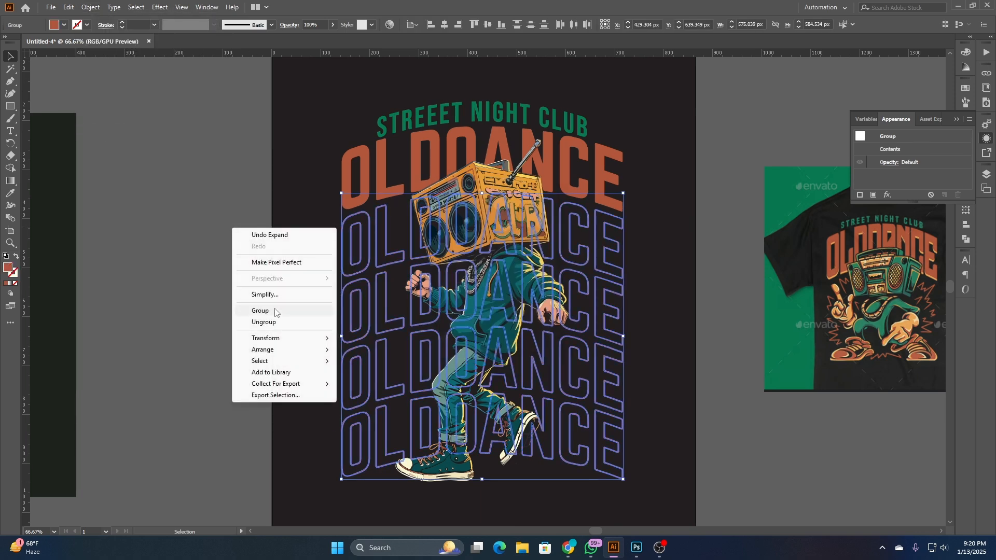
pyautogui.click(273, 321)
pyautogui.click(306, 314)
# - Apply a 7 px Offset Path with round joins to the boombox character on the artboard
pyautogui.click(504, 210)
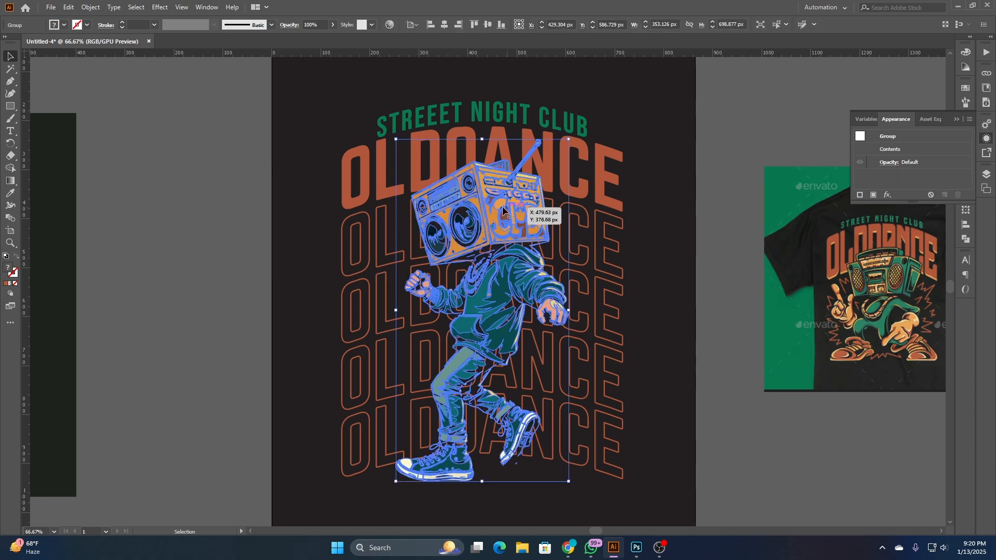
pyautogui.click(91, 7)
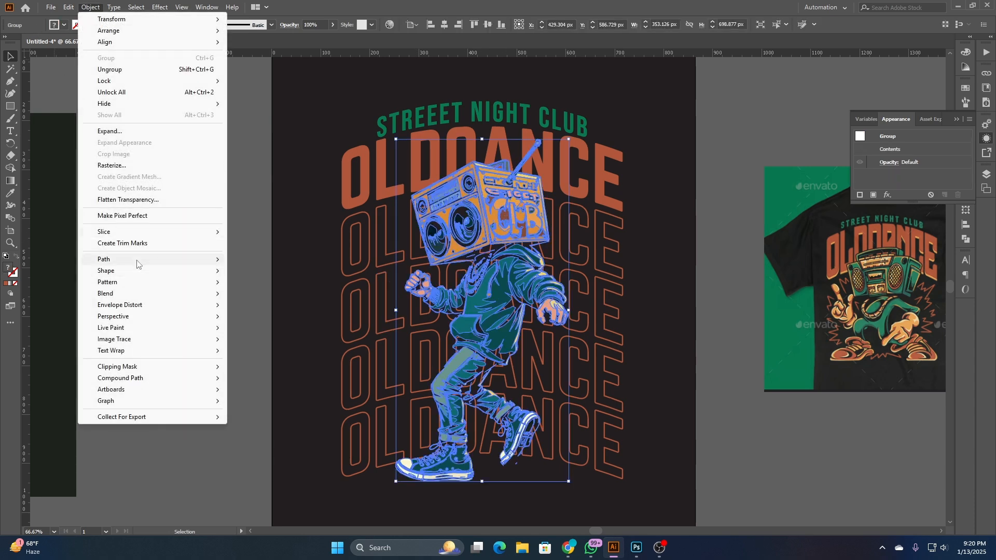
pyautogui.moveTo(161, 265)
pyautogui.click(261, 298)
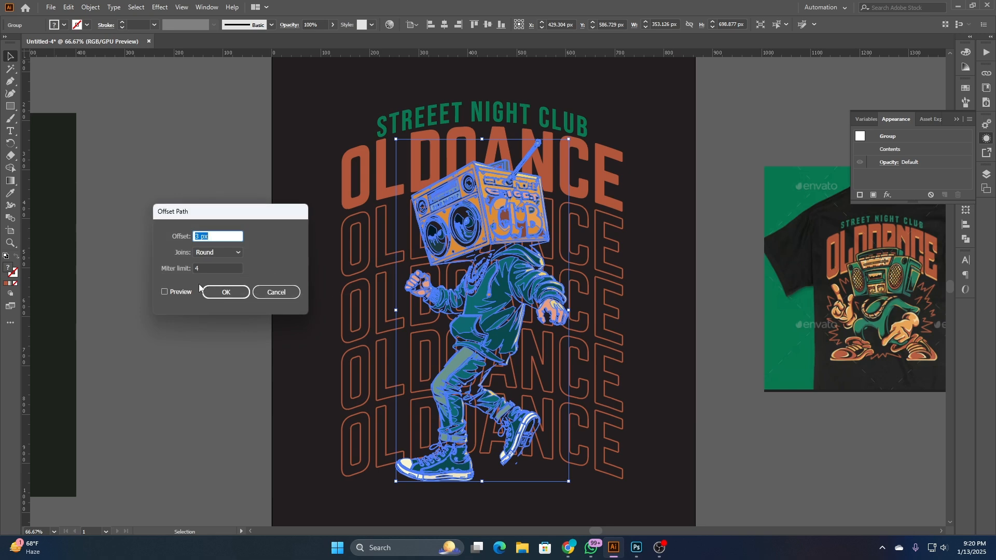
pyautogui.click(181, 294)
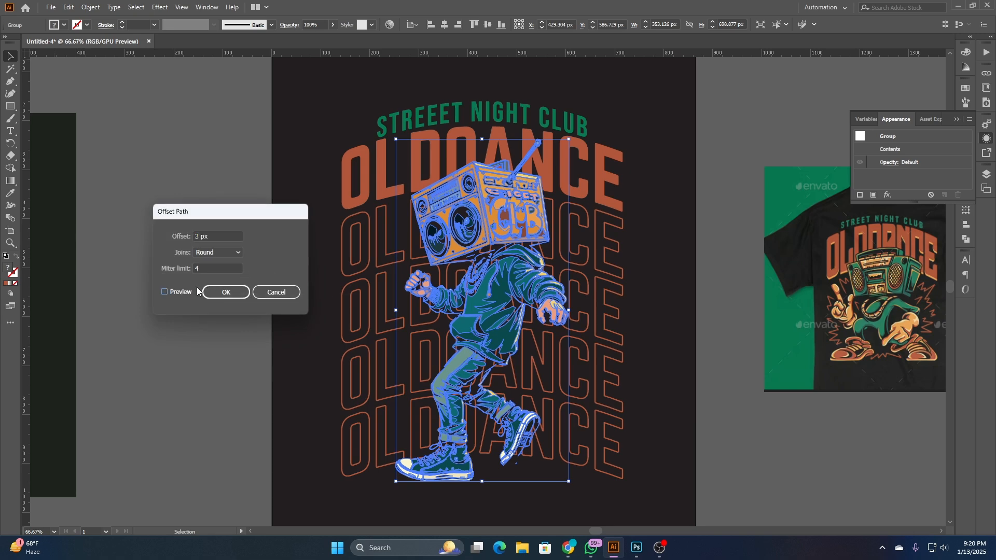
pyautogui.click(224, 238)
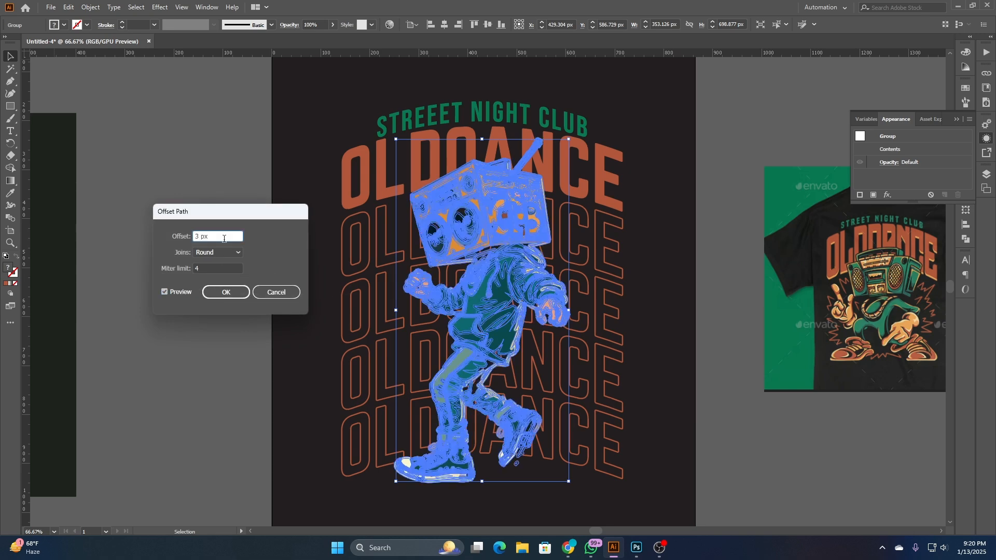
pyautogui.press('Up')
pyautogui.press('Up')
pyautogui.press('Up')
pyautogui.press('Up')
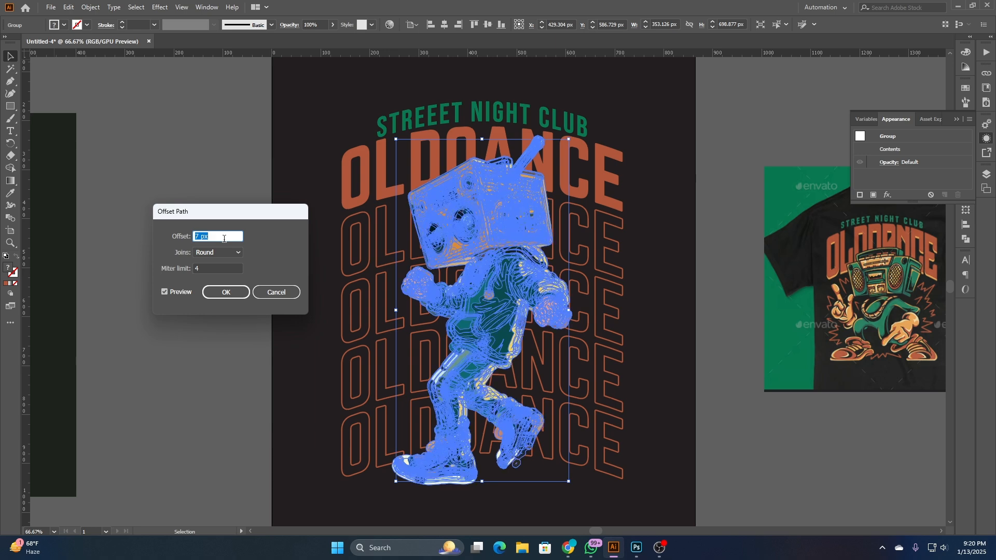
pyautogui.click(225, 292)
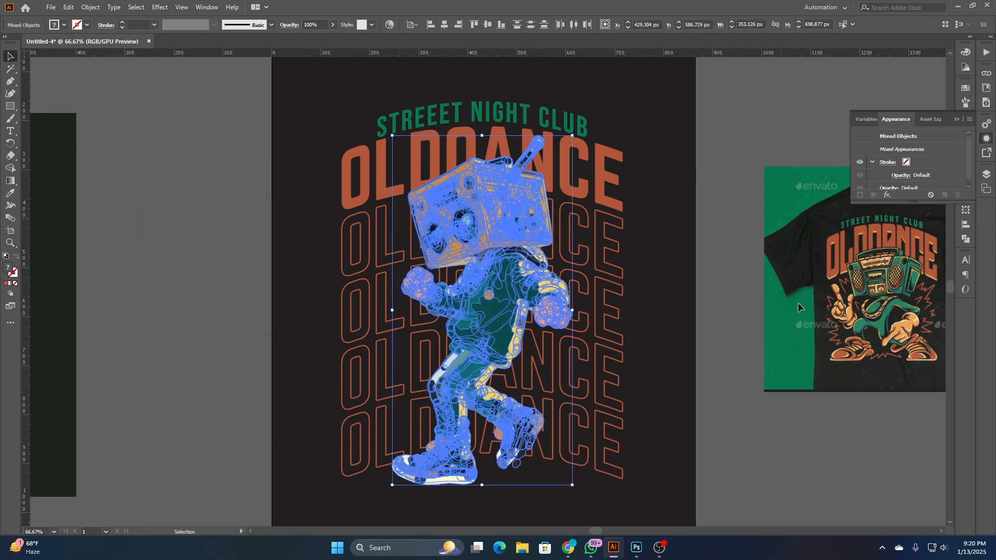
# - Try to unite the offset character shapes with Pathfinder and force-close the unresponsive Illustrator session
pyautogui.click(965, 239)
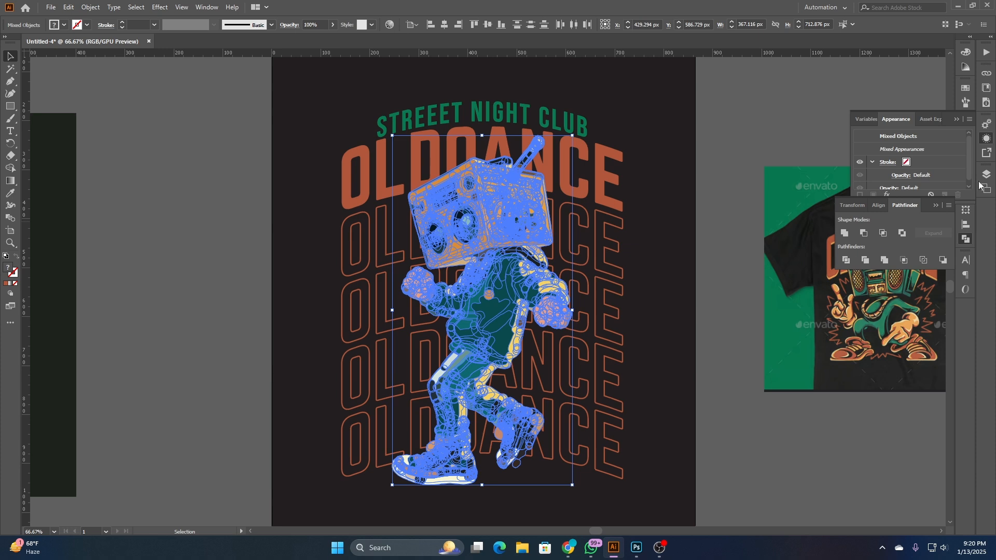
pyautogui.click(986, 137)
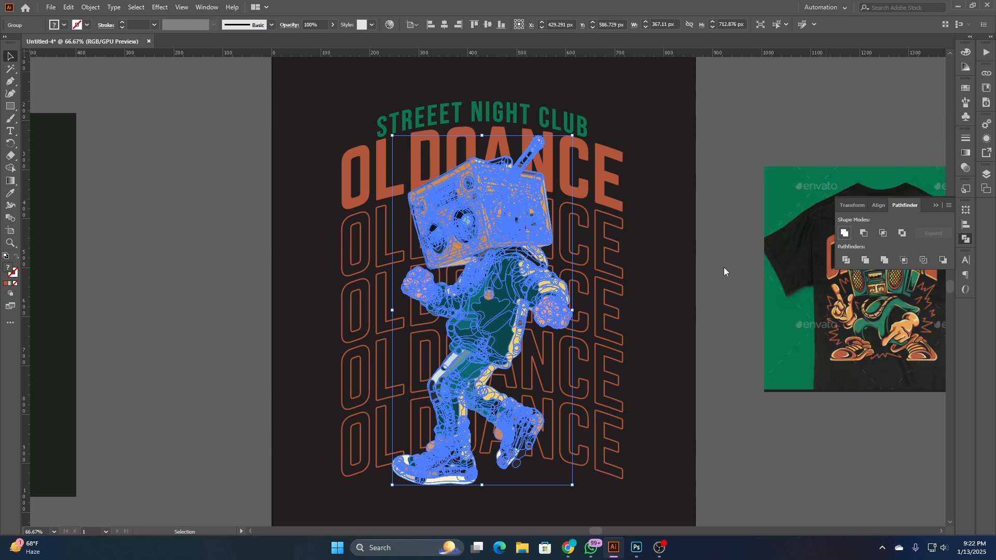
pyautogui.click(986, 5)
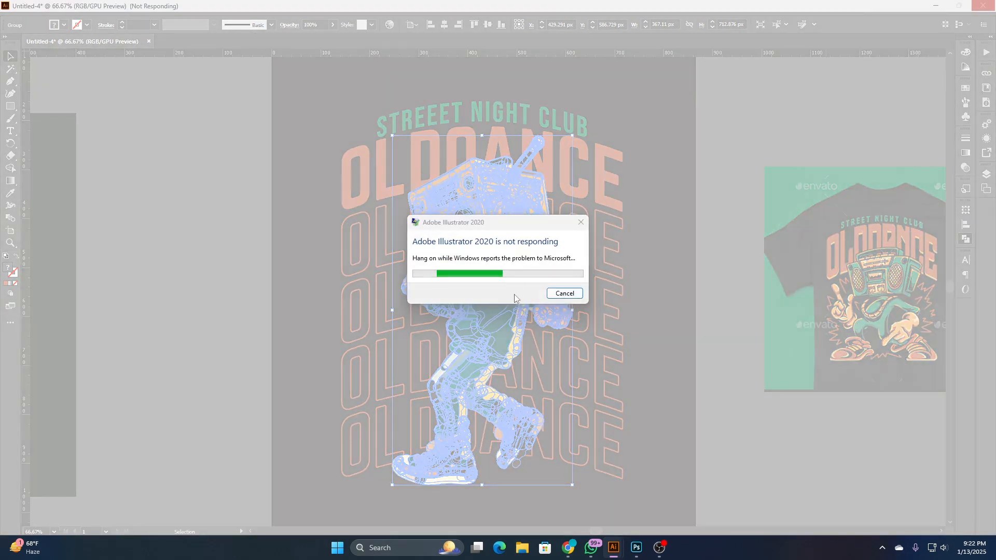
pyautogui.click(562, 294)
pyautogui.click(935, 11)
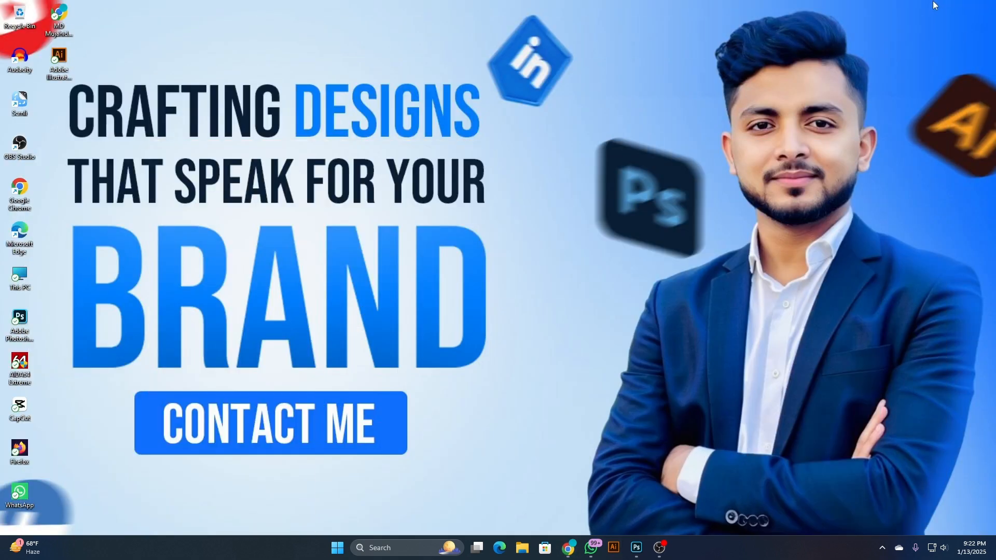
# - Relaunch Illustrator and recover the unsaved Untitled-4 document
pyautogui.click(613, 548)
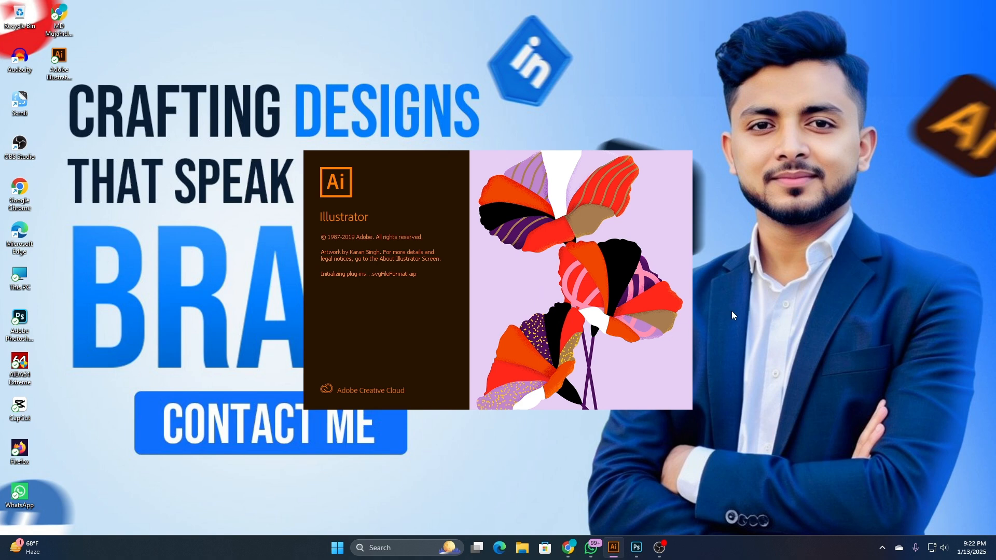
pyautogui.rightClick(732, 310)
pyautogui.click(766, 358)
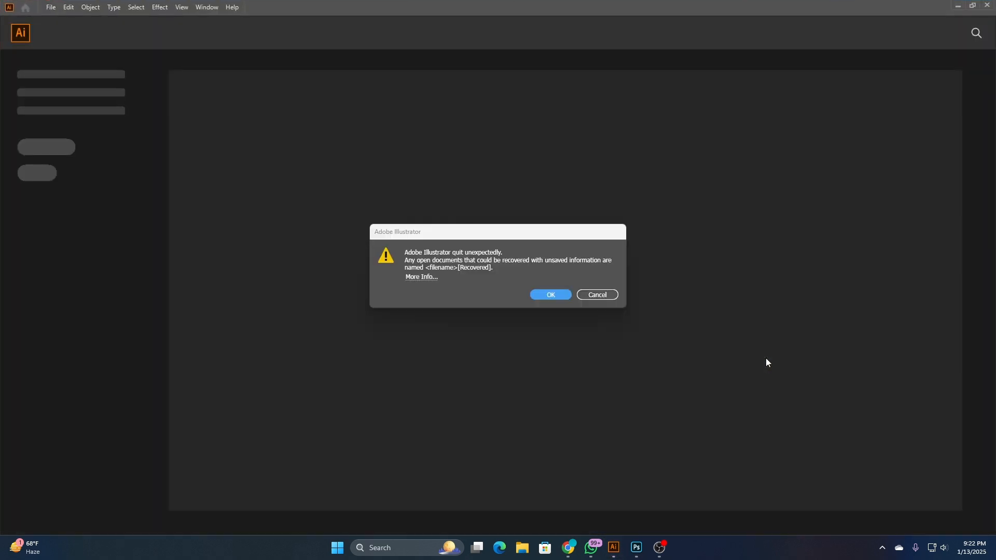
pyautogui.click(547, 300)
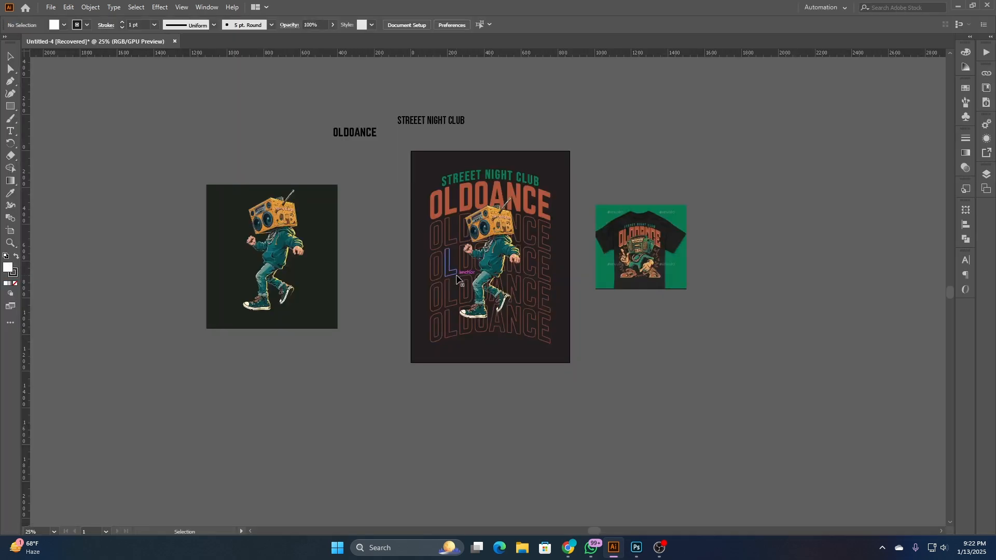
pyautogui.click(499, 232)
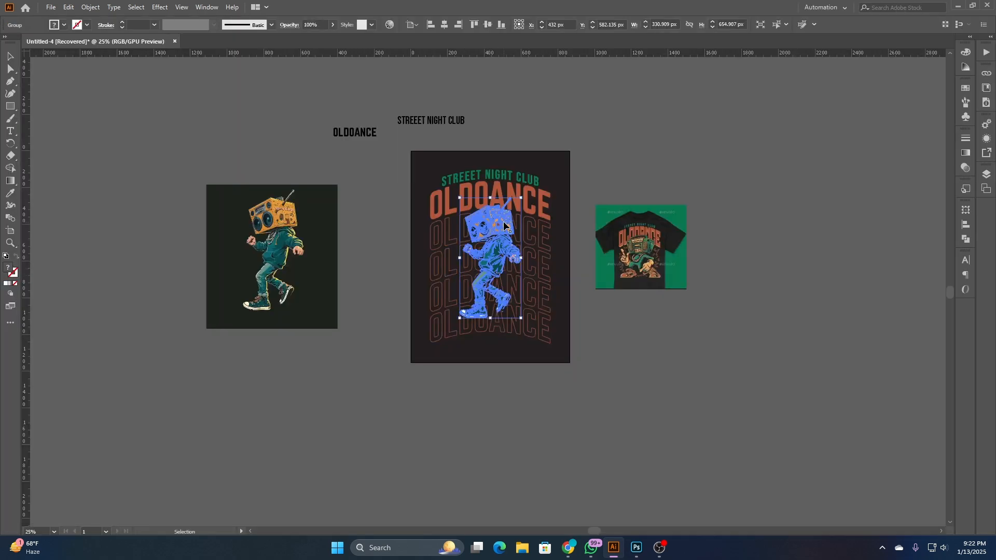
# - Enlarge the boombox character on the artboard from its bottom edge to about 380 px wide and 751 px high, and deselect it
pyautogui.scroll(3, 489, 233)
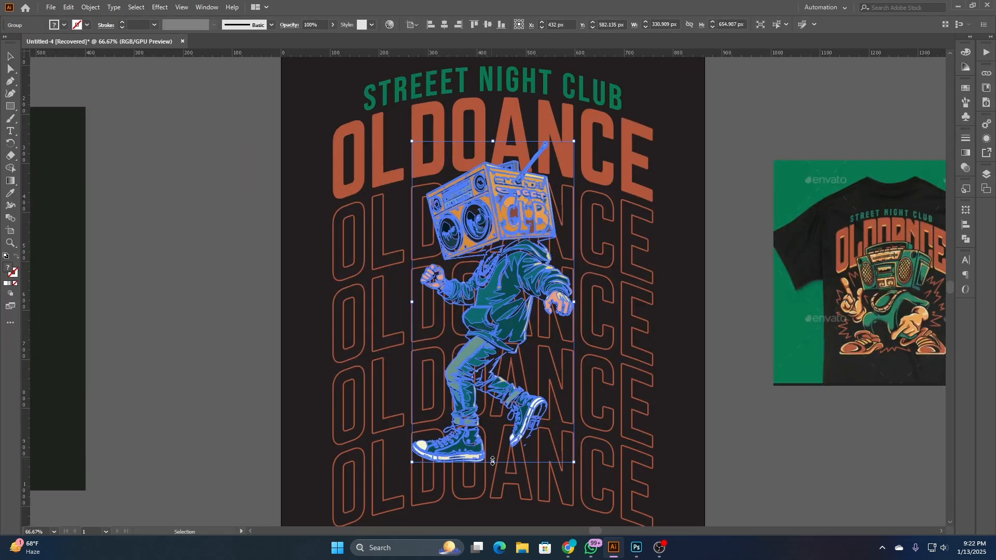
pyautogui.moveTo(495, 468); pyautogui.dragTo(496, 516)
pyautogui.scroll(-3, 681, 340)
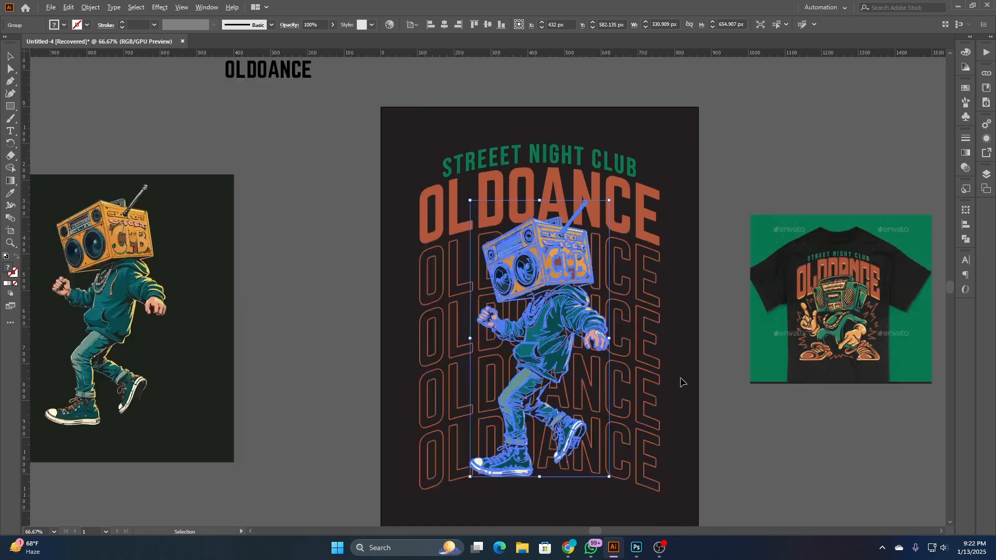
pyautogui.click(680, 464)
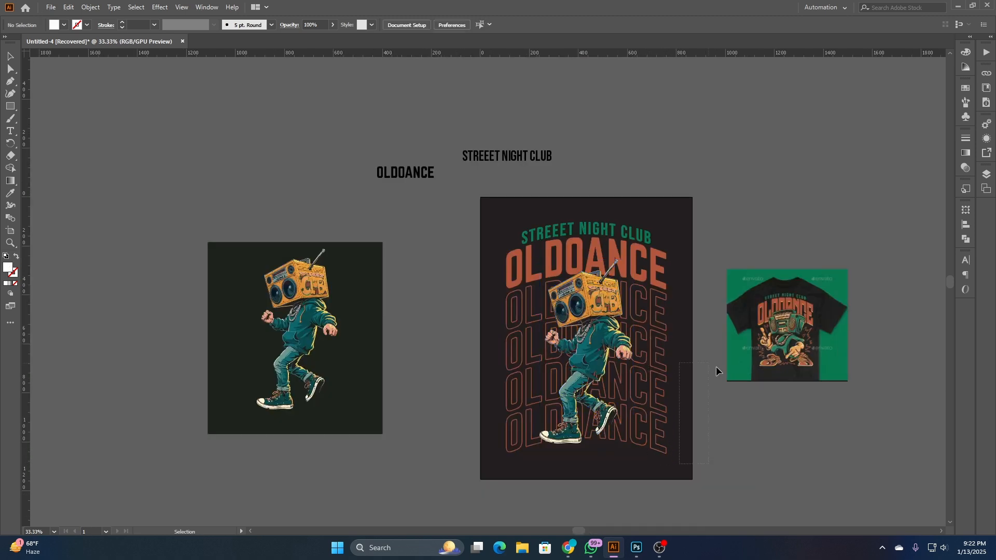
pyautogui.click(739, 347)
# - Extend the boombox character upward to about 408 px wide and 807 px high, and deselect it
pyautogui.click(593, 286)
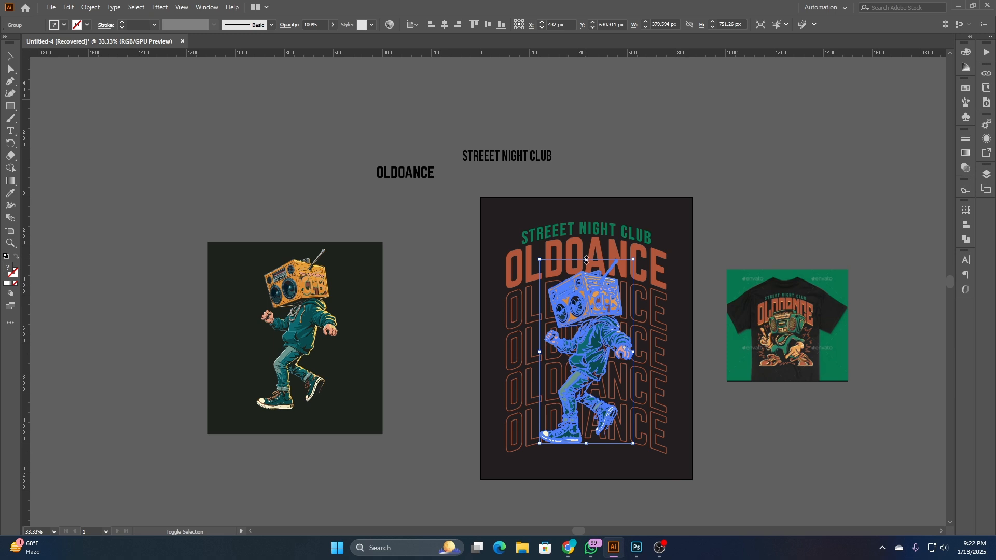
pyautogui.moveTo(587, 262); pyautogui.dragTo(586, 245)
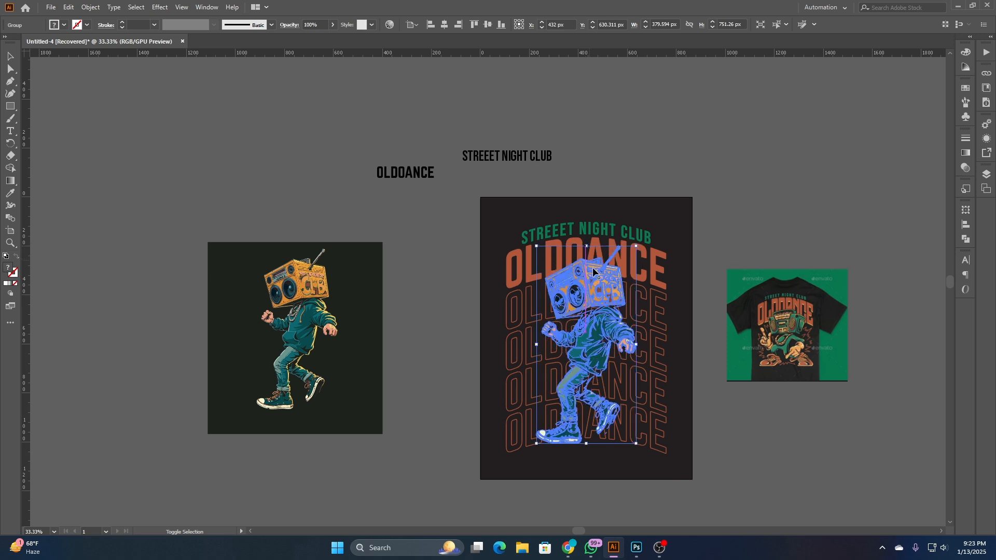
pyautogui.click(723, 408)
pyautogui.moveTo(725, 409); pyautogui.dragTo(699, 404)
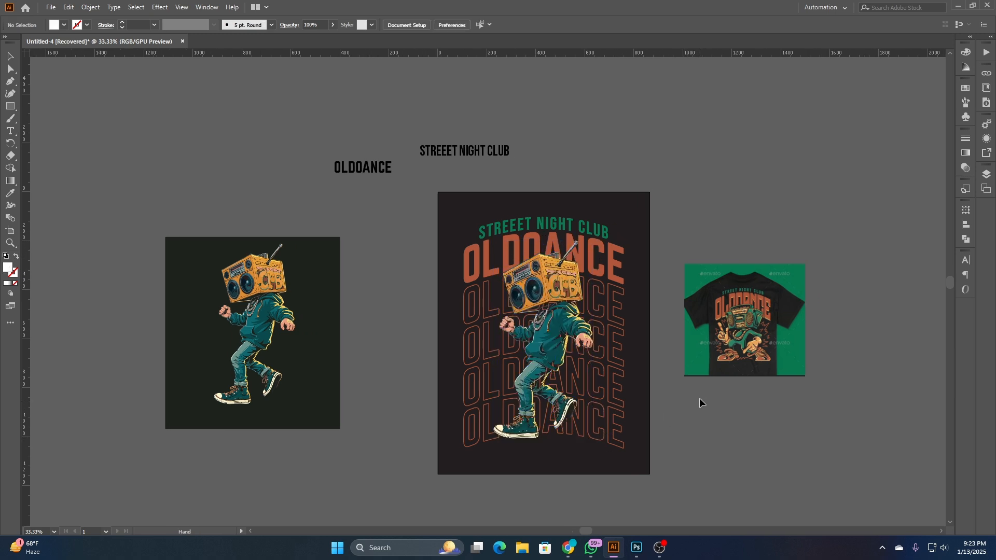
# - Widen the boombox character about its center to about 434 px and deselect it
pyautogui.click(585, 338)
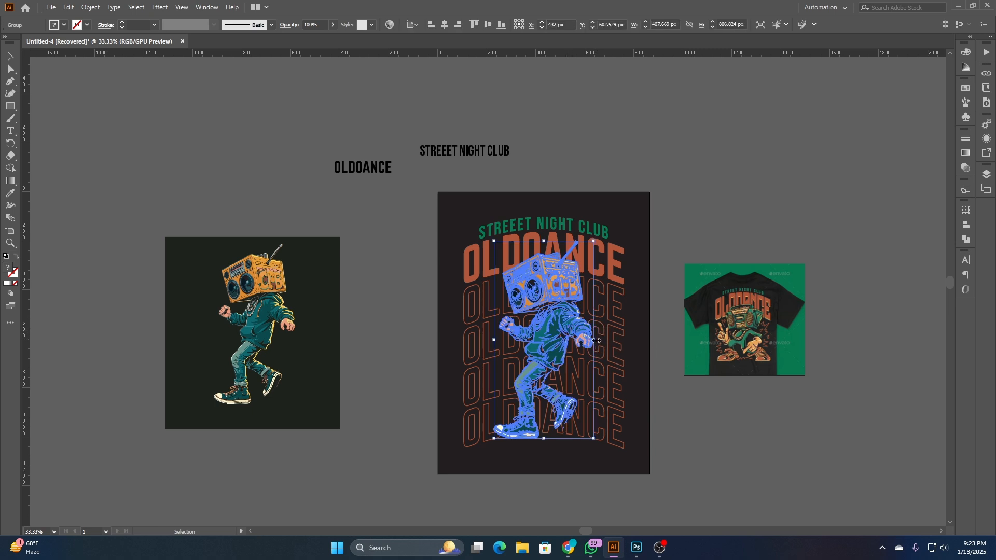
pyautogui.moveTo(596, 340); pyautogui.dragTo(606, 340)
pyautogui.click(695, 387)
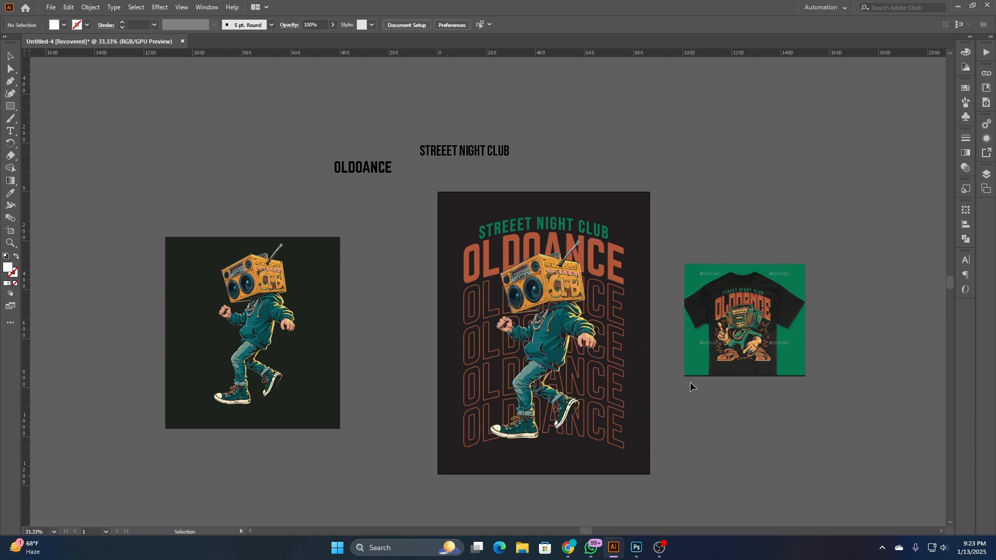
pyautogui.scroll(2, 575, 332)
pyautogui.scroll(-3, 554, 303)
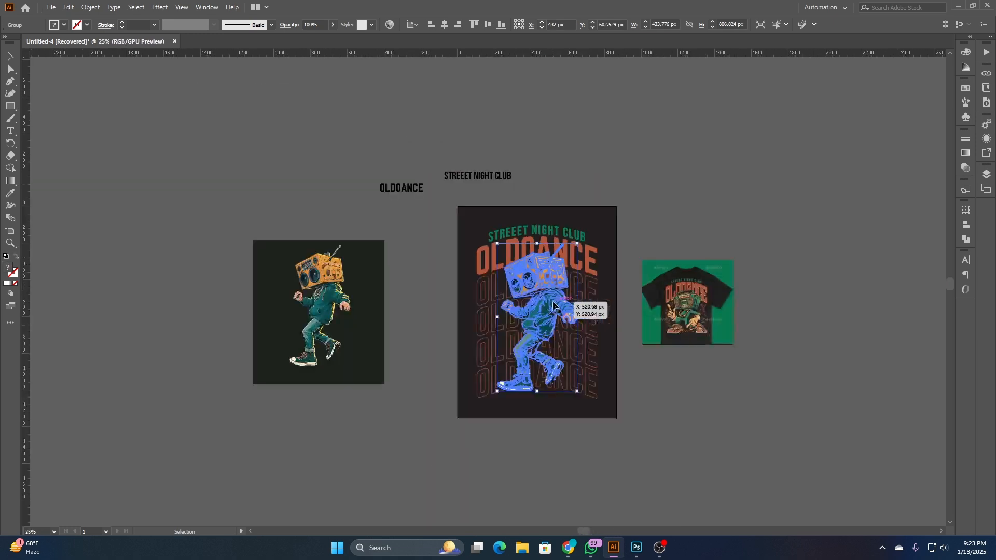
pyautogui.click(421, 297)
pyautogui.scroll(3, 564, 333)
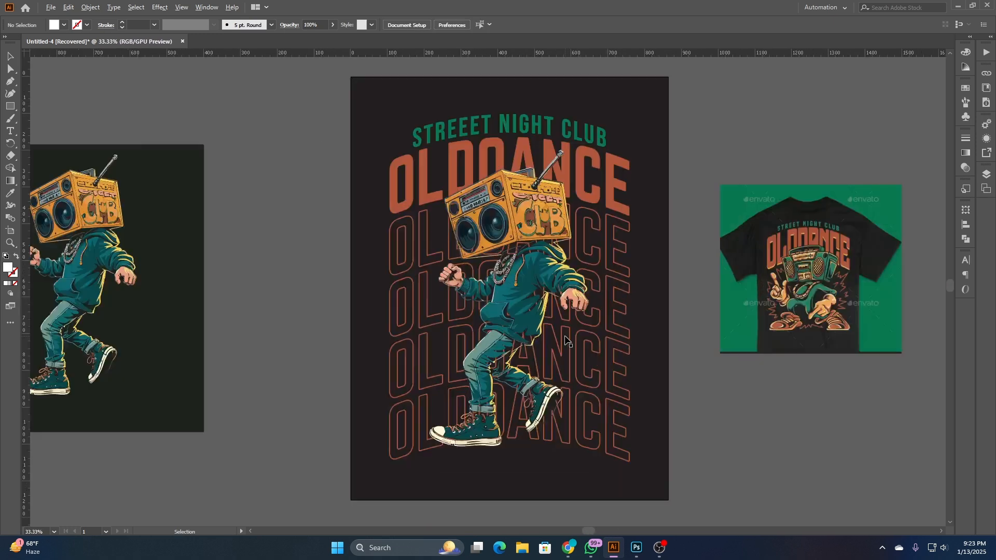
# - Duplicate the boombox character onto the empty pasteboard below the T-shirt reference image
pyautogui.click(511, 287)
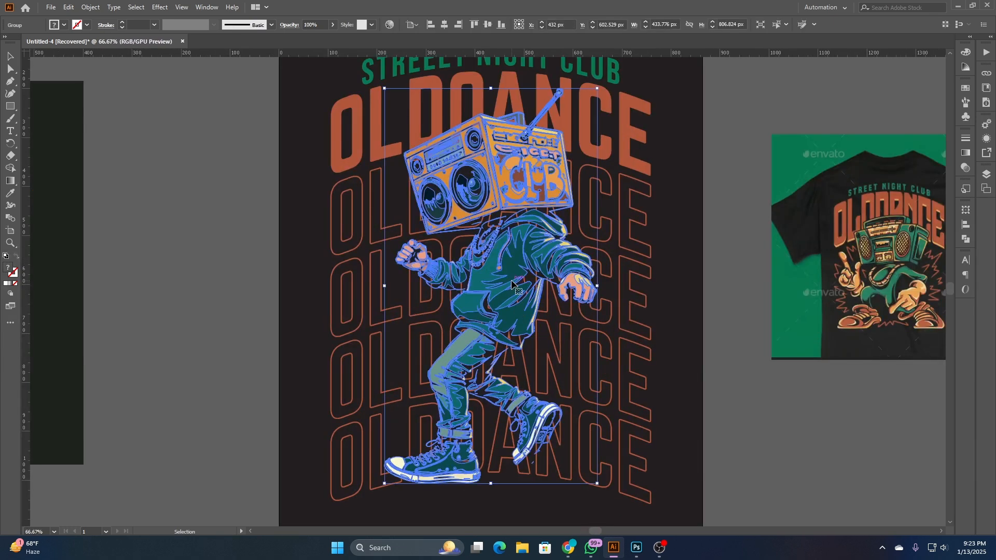
pyautogui.moveTo(512, 281); pyautogui.dragTo(631, 279)
pyautogui.moveTo(630, 213); pyautogui.dragTo(697, 345)
pyautogui.scroll(-2, 736, 371)
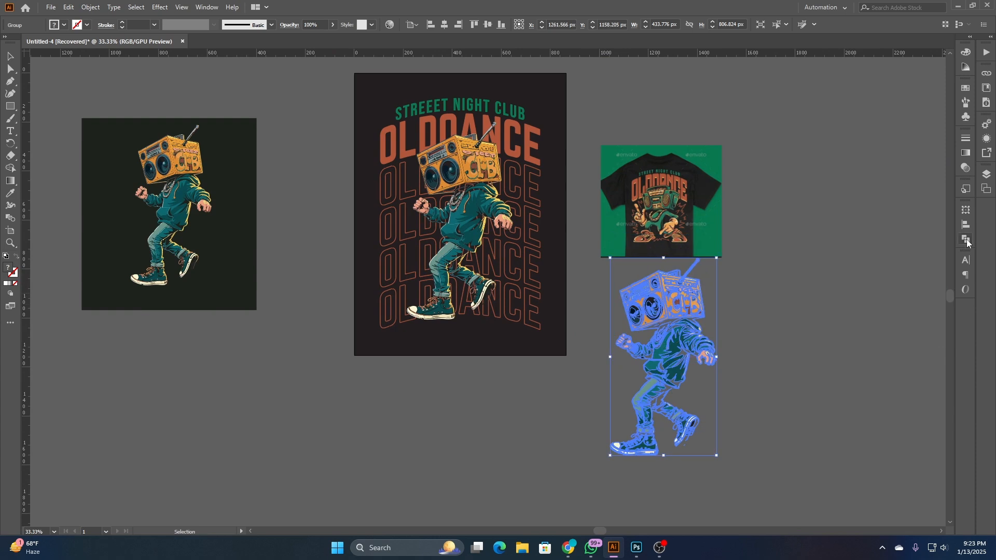
# - Unite the duplicated character's shapes into a single-color silhouette, apply Pathfinder Divide to it and deselect
pyautogui.click(965, 239)
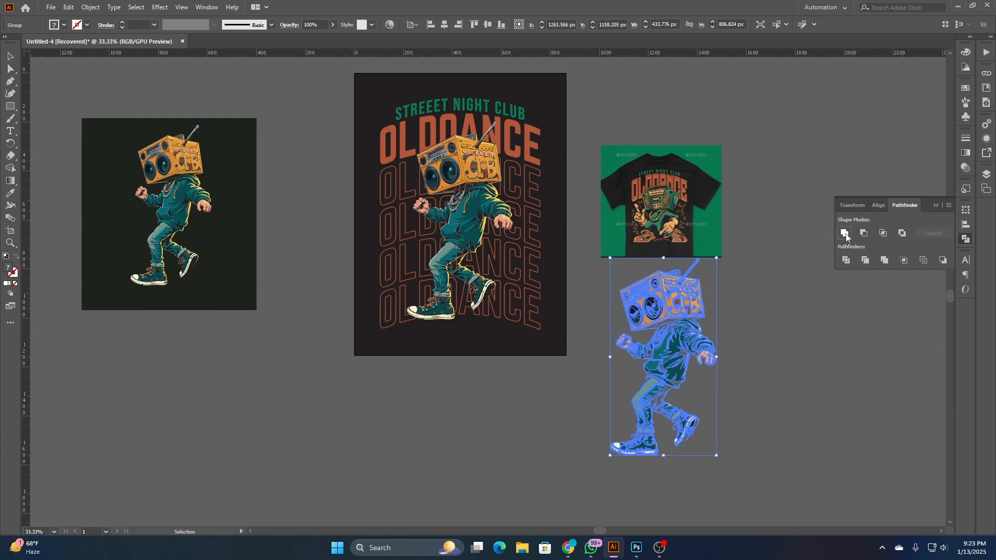
pyautogui.click(845, 233)
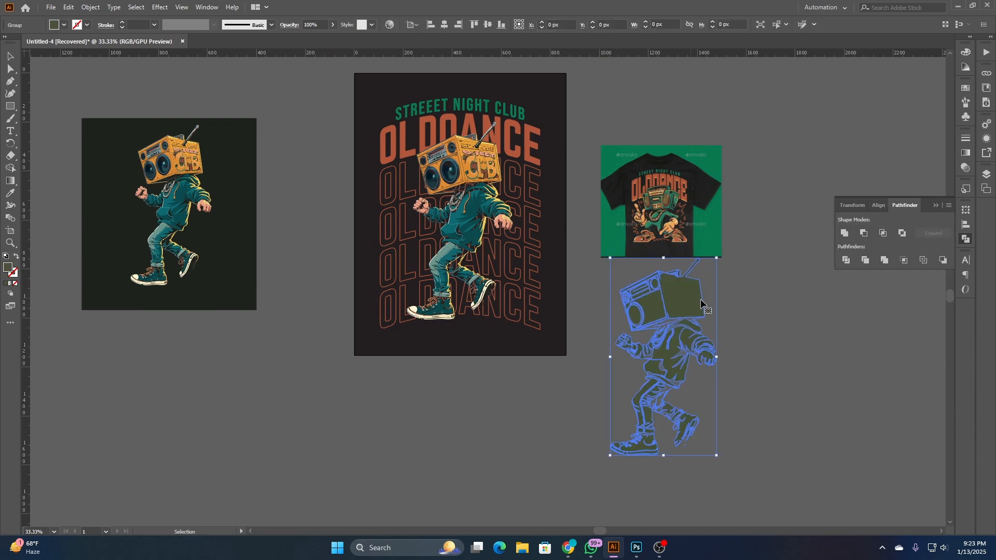
pyautogui.click(846, 261)
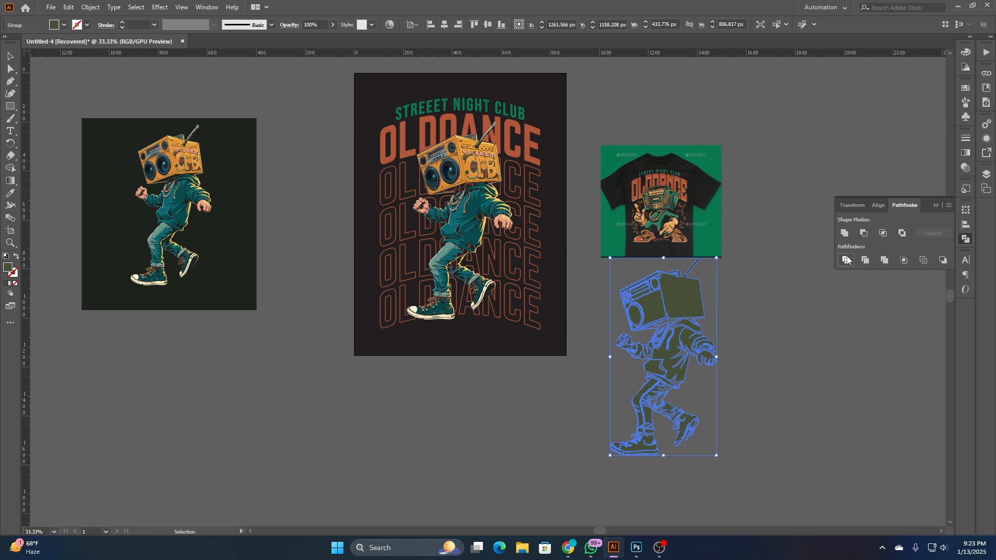
pyautogui.click(796, 320)
pyautogui.moveTo(753, 339); pyautogui.dragTo(781, 379)
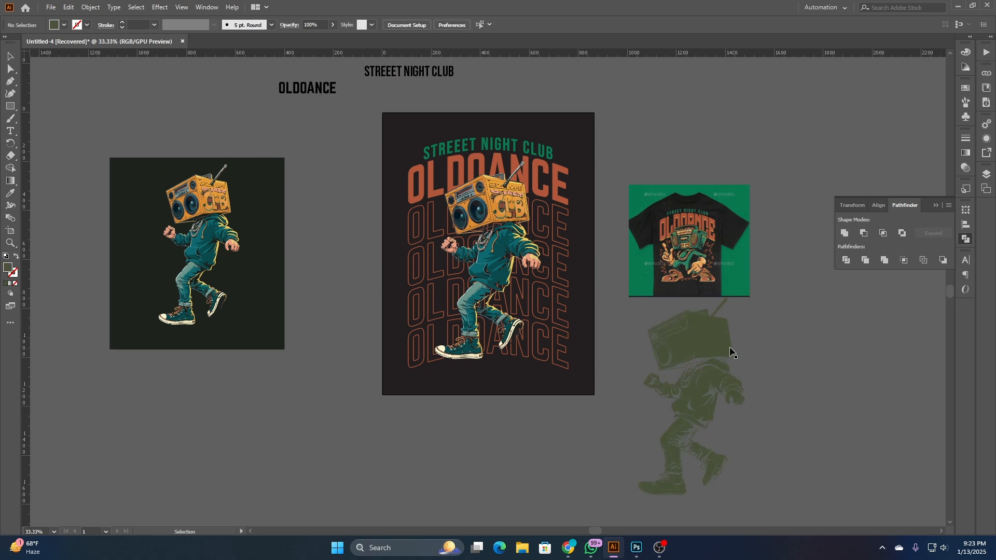
# - Move the character silhouette over the boombox character on the artboard, at about X 431 px and Y 607 px
pyautogui.click(727, 345)
pyautogui.moveTo(720, 341); pyautogui.dragTo(512, 216)
pyautogui.scroll(3, 511, 219)
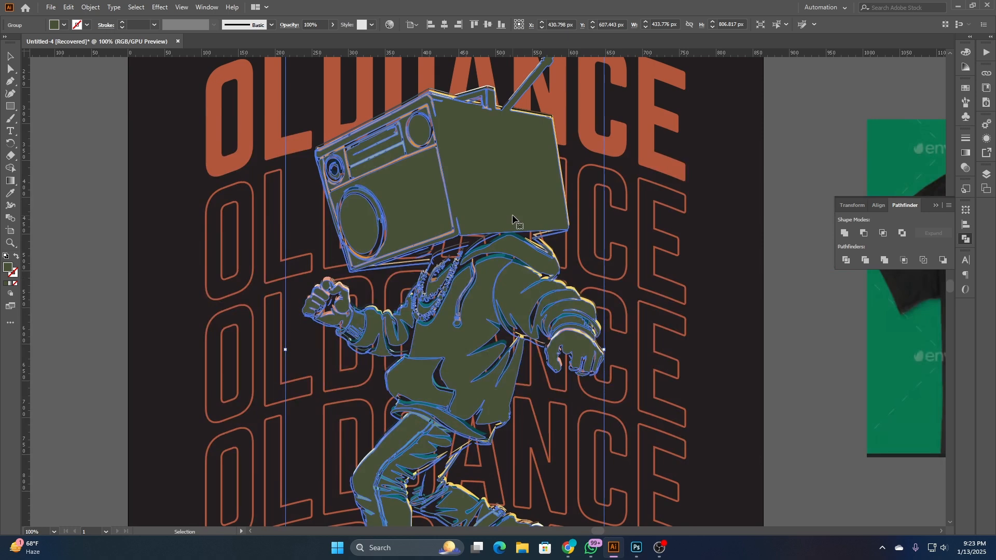
# - Nudge the silhouette into register with the boombox character, at about X 432.8 px and Y 602.4 px, and deselect it
pyautogui.press('Up')
pyautogui.press('Up')
pyautogui.press('Right')
pyautogui.press('Right')
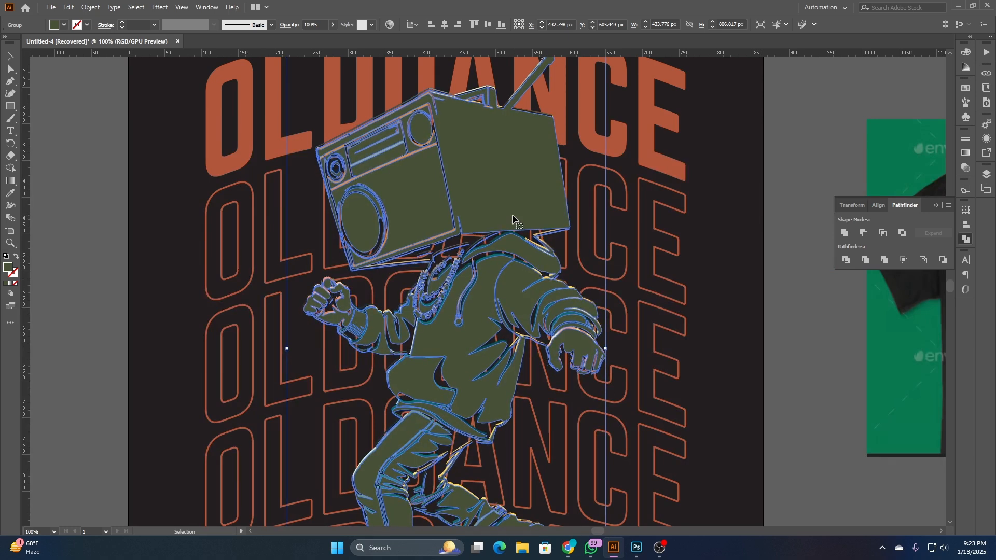
pyautogui.press('Left')
pyautogui.press('Up')
pyautogui.press('Up')
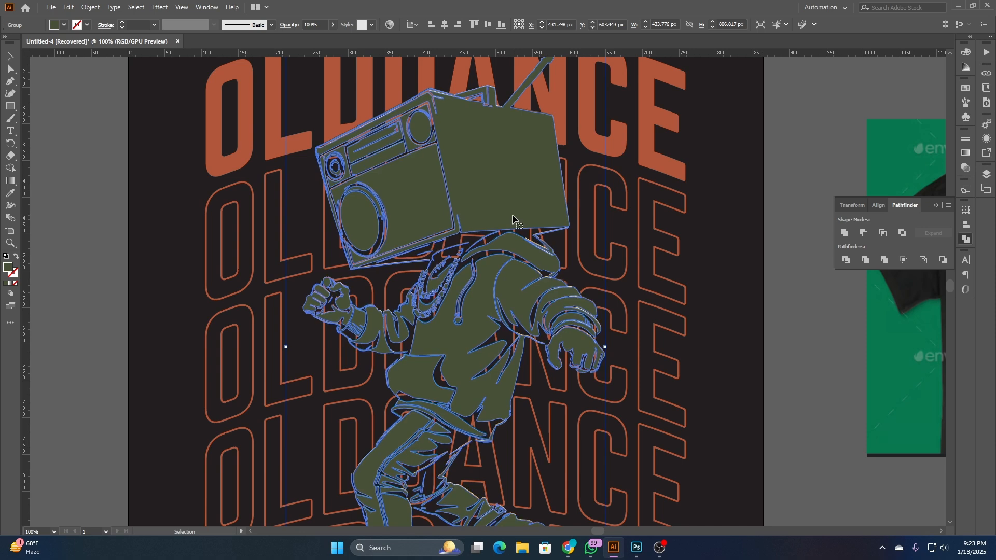
pyautogui.press('Right')
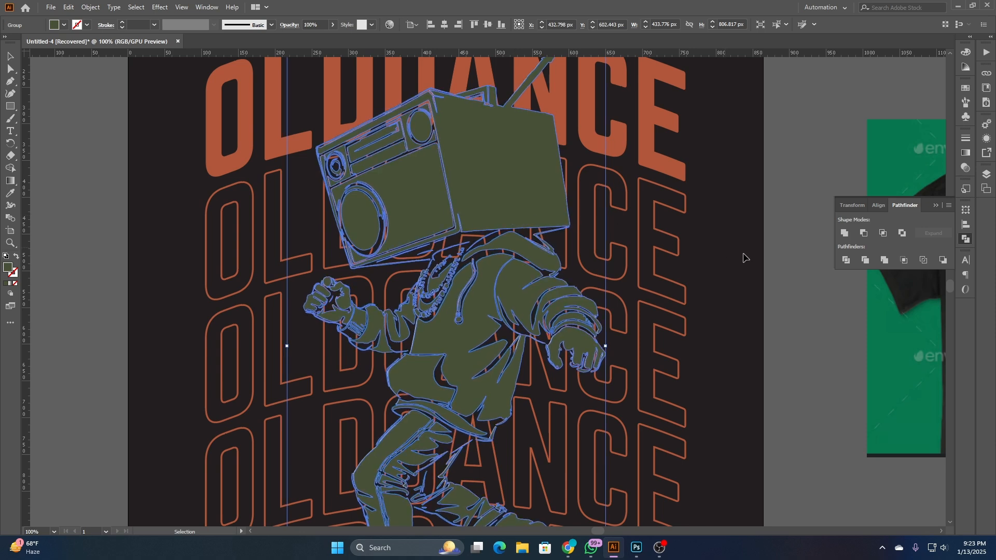
pyautogui.click(823, 300)
# - Send the olive silhouette behind the full-color boombox character
pyautogui.scroll(-2, 820, 300)
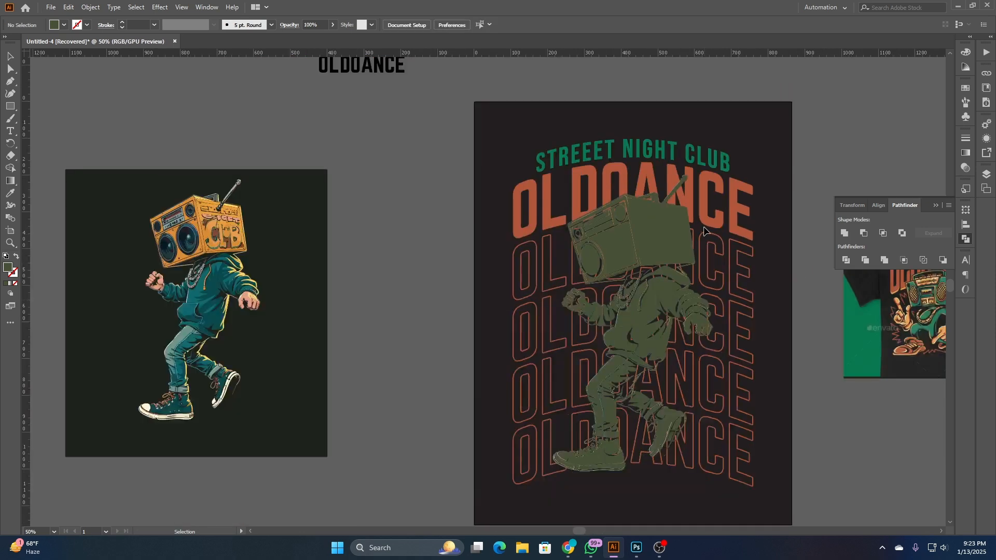
pyautogui.click(677, 232)
pyautogui.press('a')
pyautogui.press('Delete')
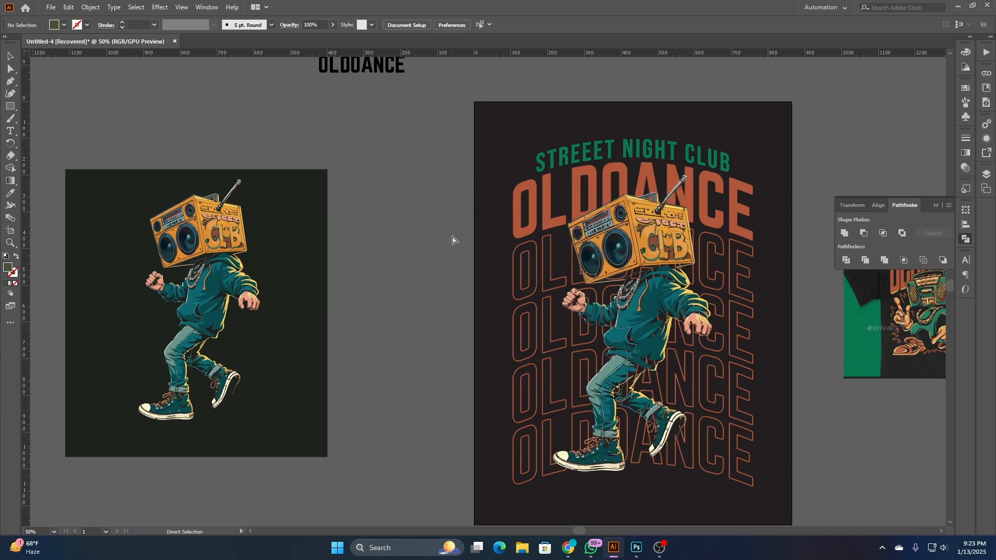
# - Select the silhouette behind the character and apply an Offset Path of 10 px with round joins
pyautogui.click(680, 264)
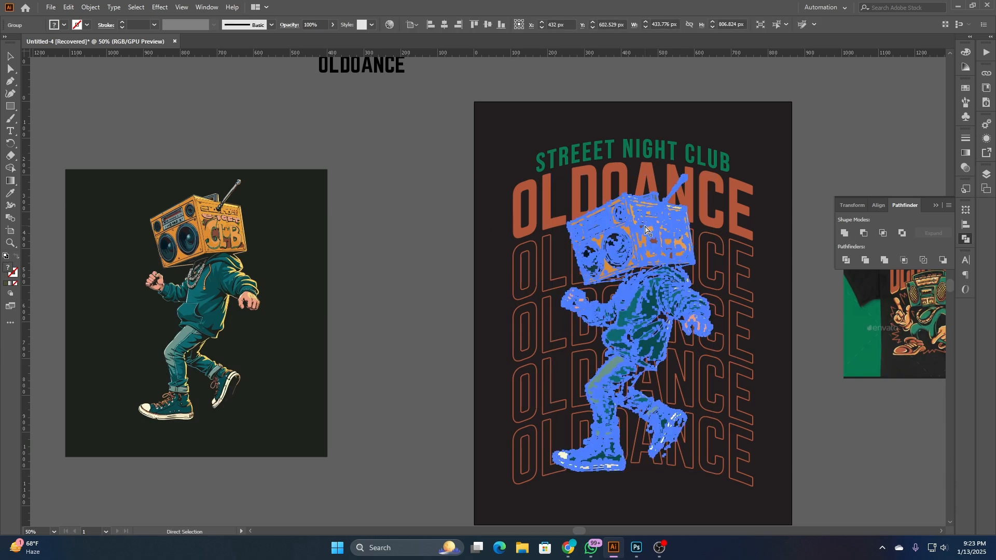
pyautogui.moveTo(478, 296); pyautogui.dragTo(332, 289)
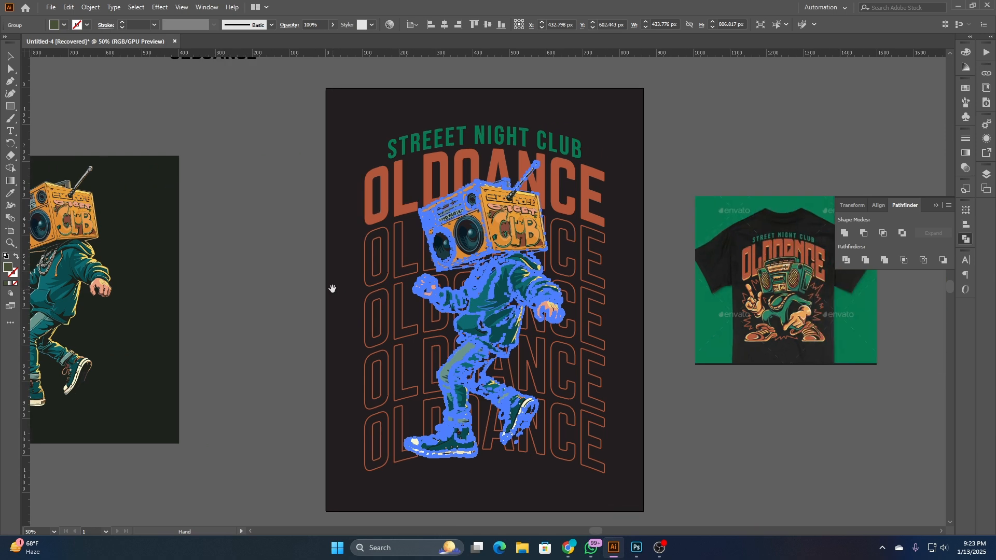
pyautogui.click(90, 7)
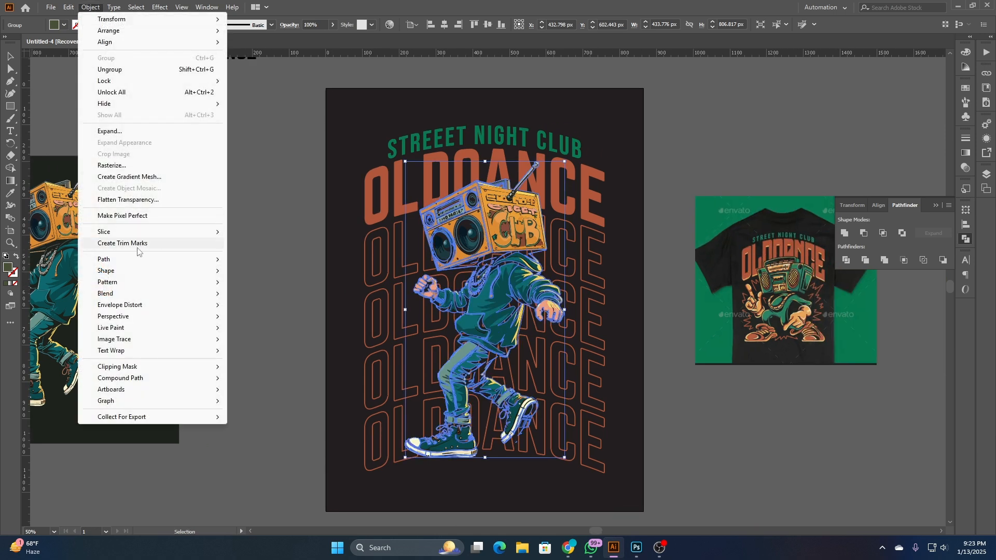
pyautogui.moveTo(135, 261)
pyautogui.click(293, 299)
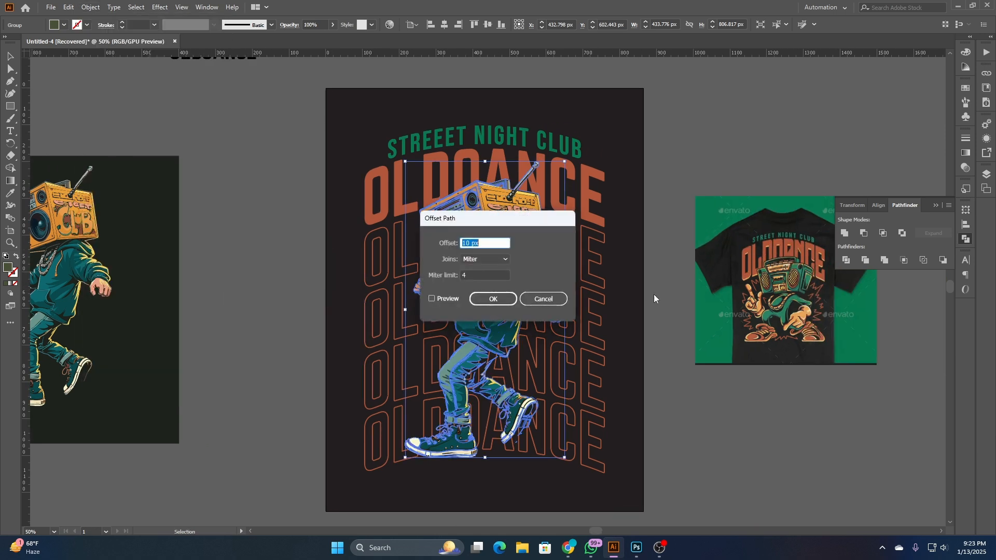
pyautogui.click(440, 301)
pyautogui.moveTo(500, 219); pyautogui.dragTo(667, 238)
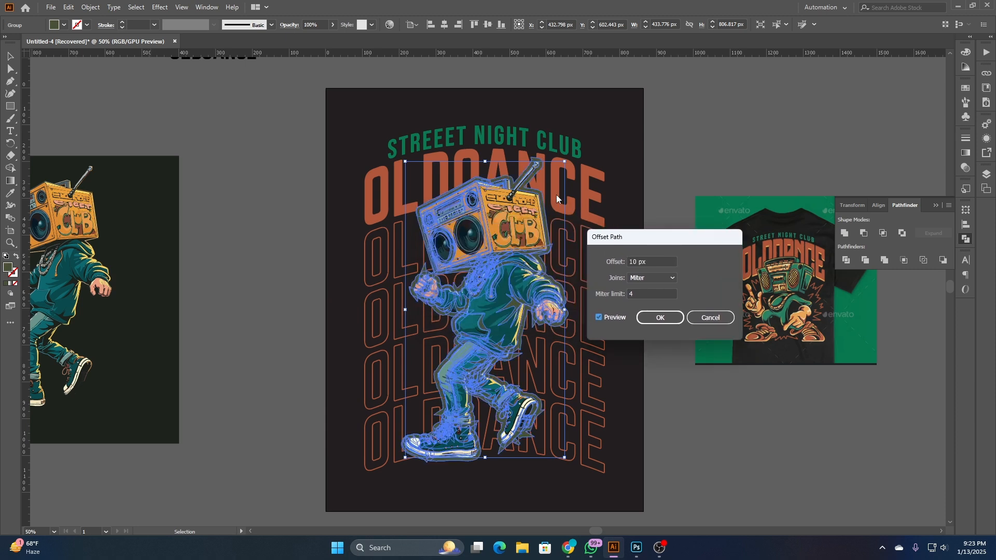
pyautogui.click(660, 278)
pyautogui.click(657, 297)
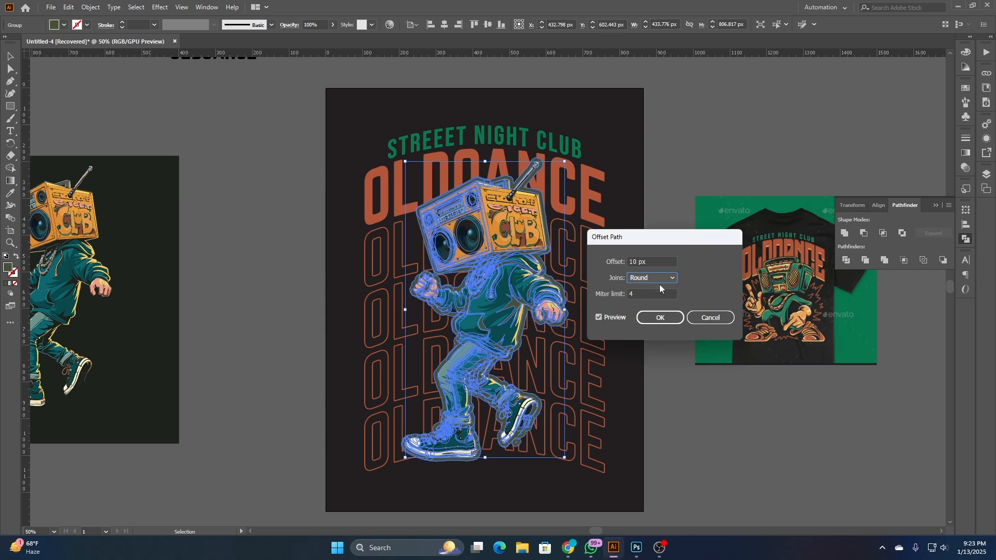
pyautogui.click(660, 317)
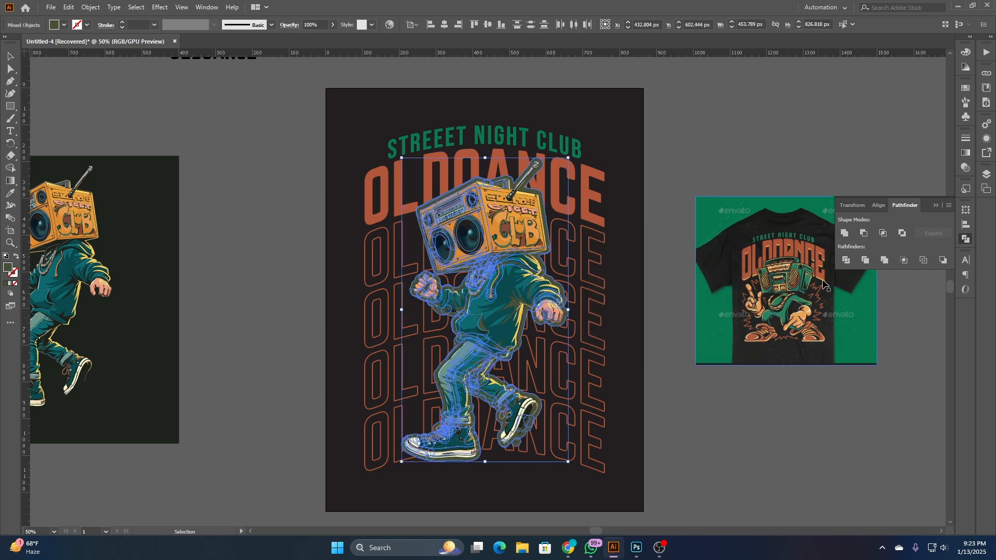
# - Unite the offset silhouette into one solid shape behind the character and deselect it
pyautogui.click(844, 233)
pyautogui.press('a')
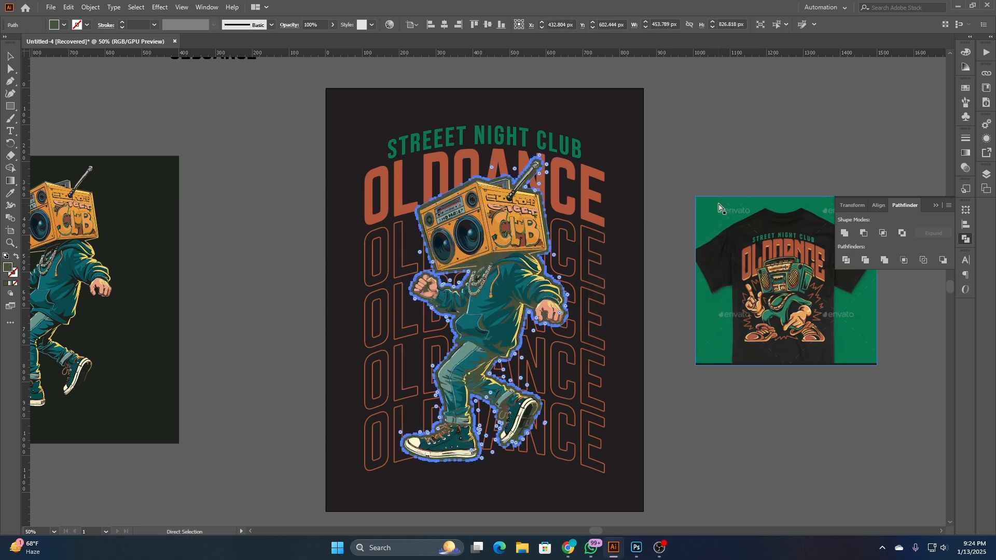
pyautogui.hotkey('ctrl', 'shift', 'a')
# - Pull the leftover original silhouette out from behind the character onto the empty pasteboard and delete it
pyautogui.scroll(3, 555, 264)
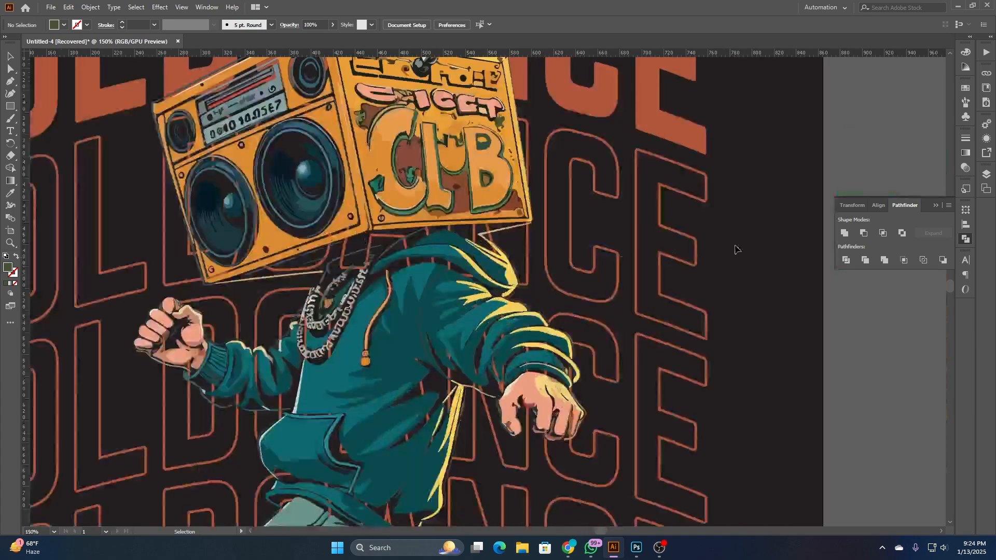
pyautogui.scroll(-2, 740, 246)
pyautogui.scroll(4, 689, 294)
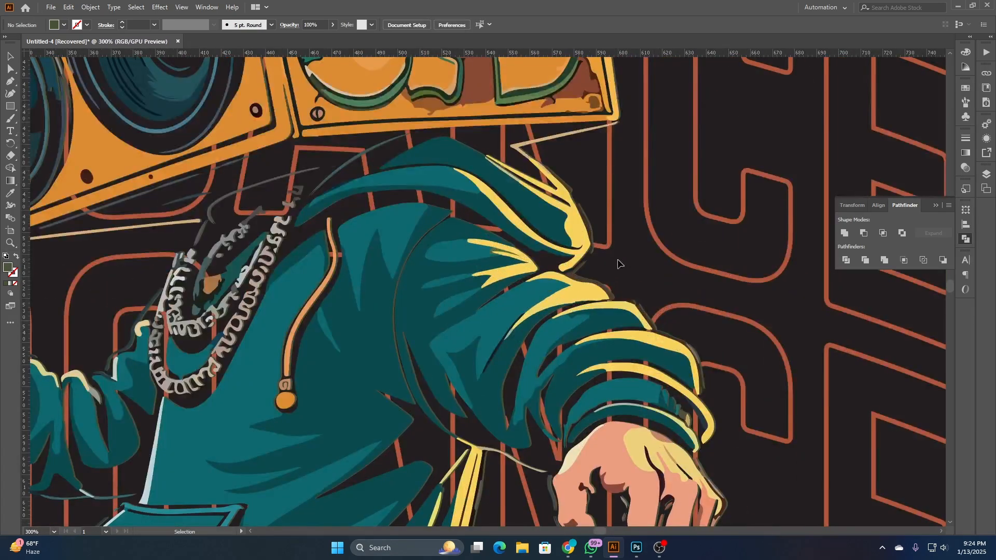
pyautogui.scroll(3, 617, 270)
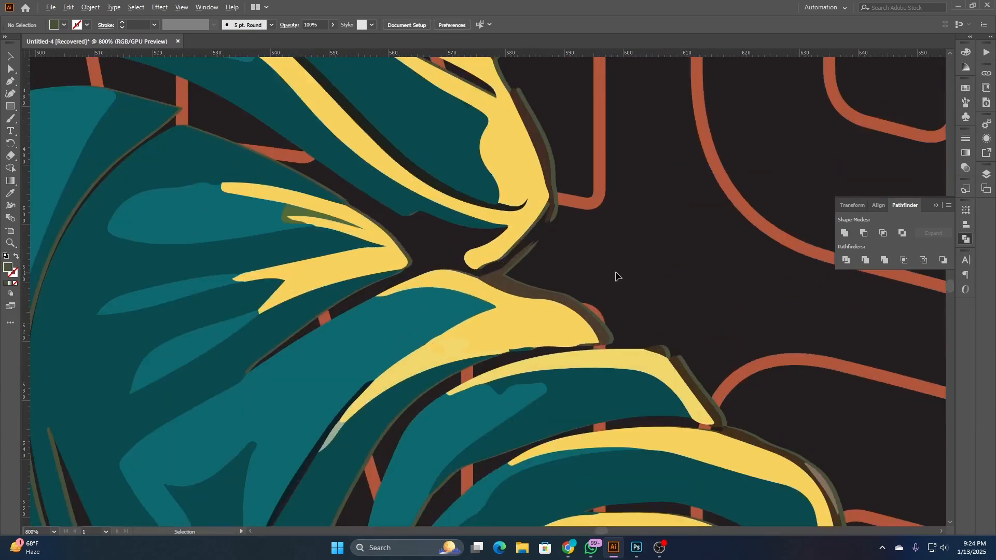
pyautogui.click(557, 207)
pyautogui.scroll(-6, 597, 220)
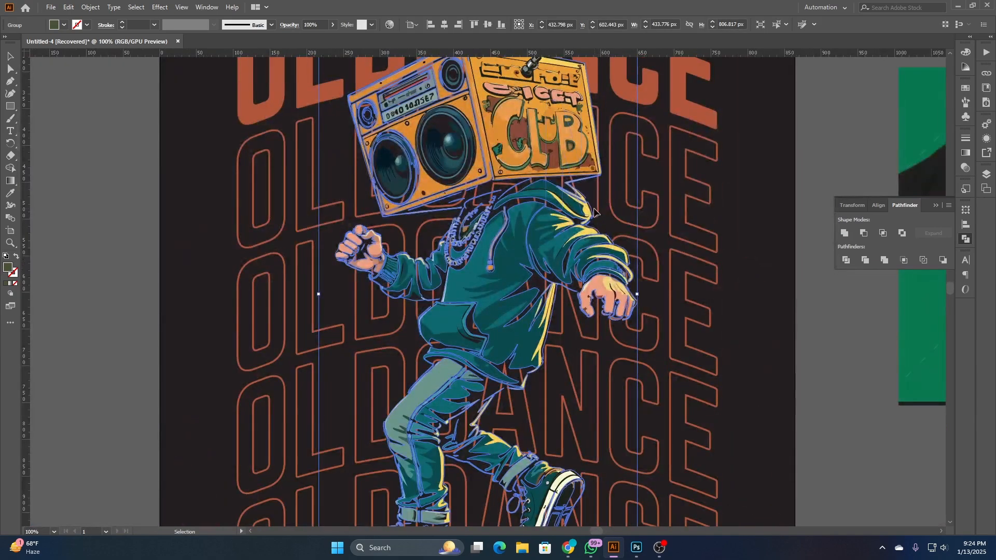
pyautogui.moveTo(598, 222); pyautogui.dragTo(271, 206)
pyautogui.scroll(-3, 271, 207)
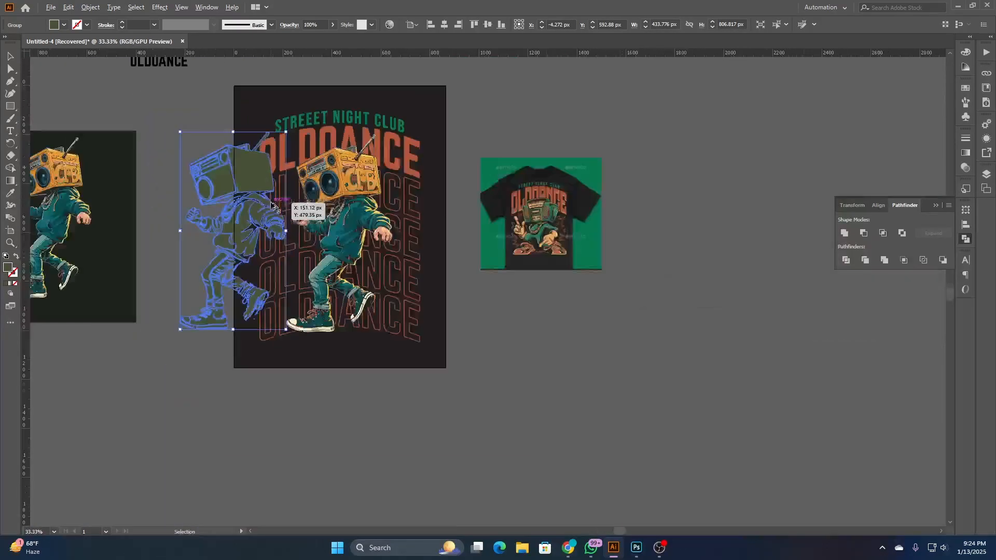
pyautogui.moveTo(250, 174); pyautogui.dragTo(738, 314)
pyautogui.press('Delete')
pyautogui.click(731, 336)
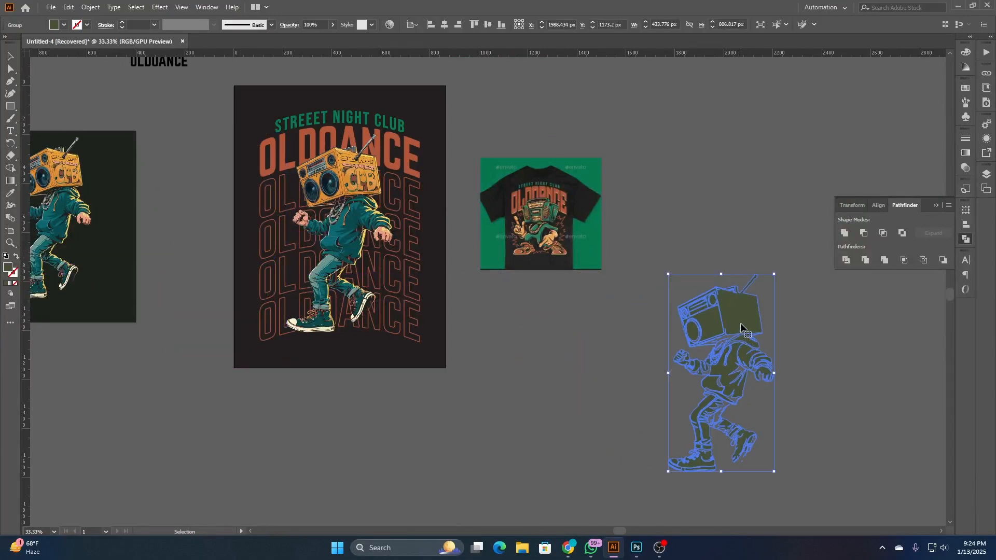
pyautogui.press('Delete')
# - Put the offset silhouette in front of the character in place and group the four outlined OLDOANCE rows
pyautogui.scroll(1, 253, 196)
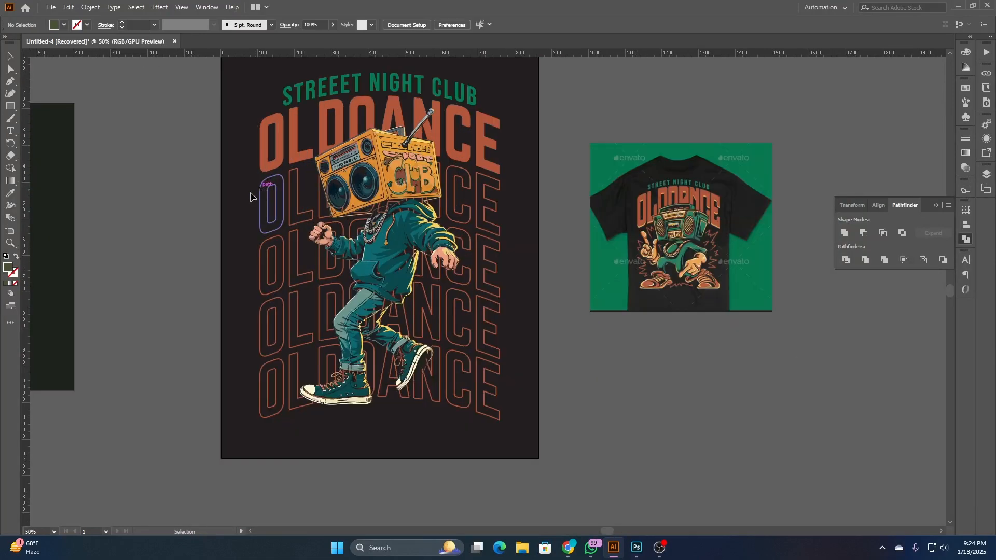
pyautogui.moveTo(209, 241); pyautogui.dragTo(254, 263)
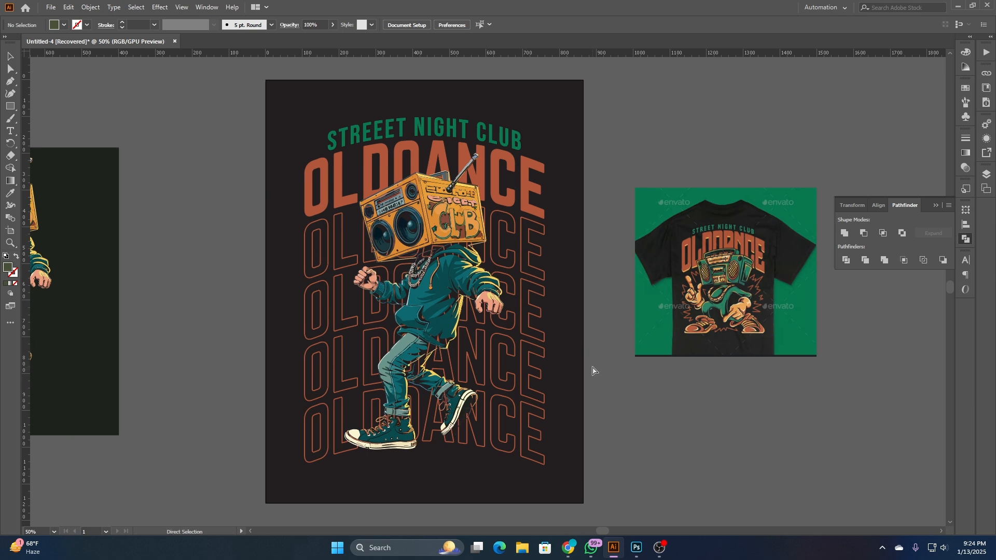
pyautogui.hotkey('ctrl', 'f')
pyautogui.press('v')
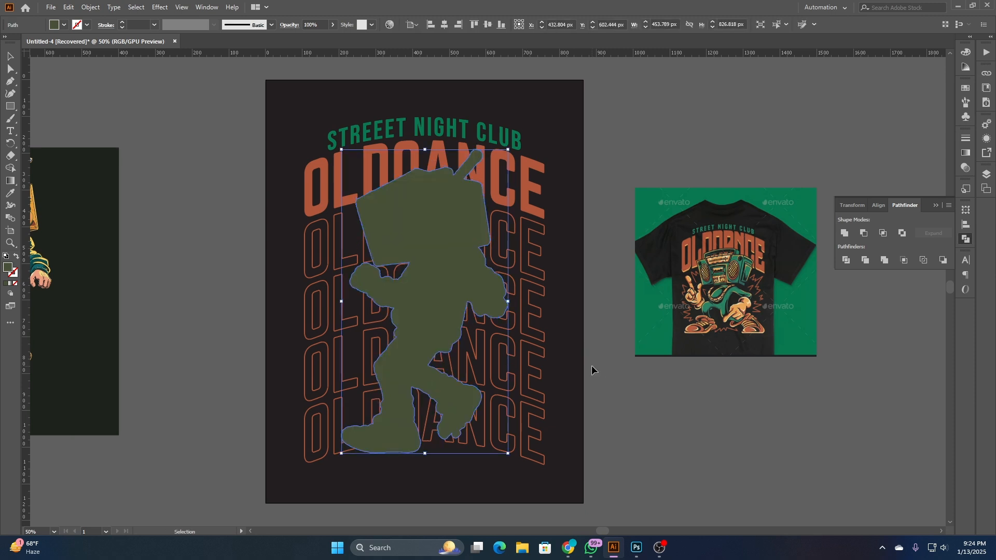
pyautogui.keyDown('shift'); pyautogui.click(543, 374); pyautogui.keyUp('shift')
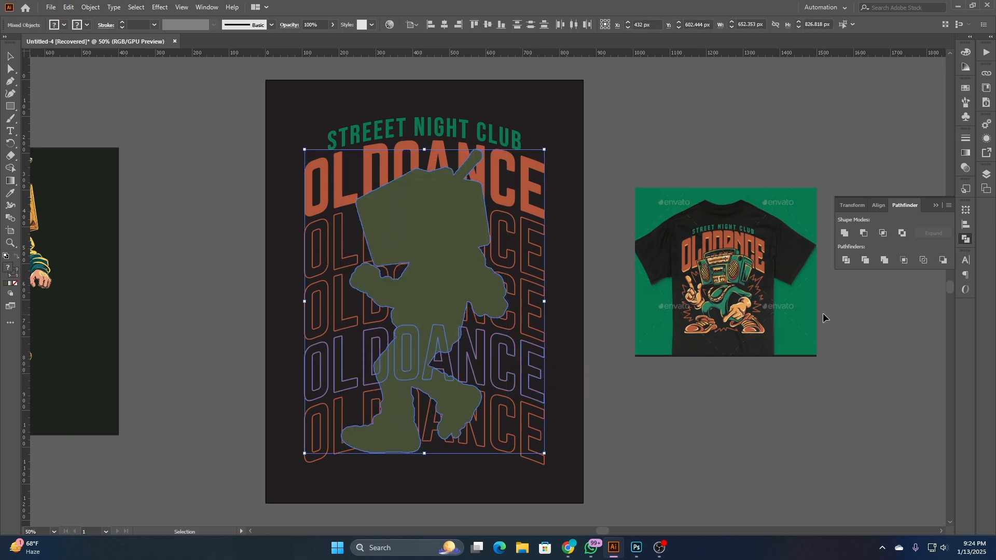
pyautogui.click(627, 419)
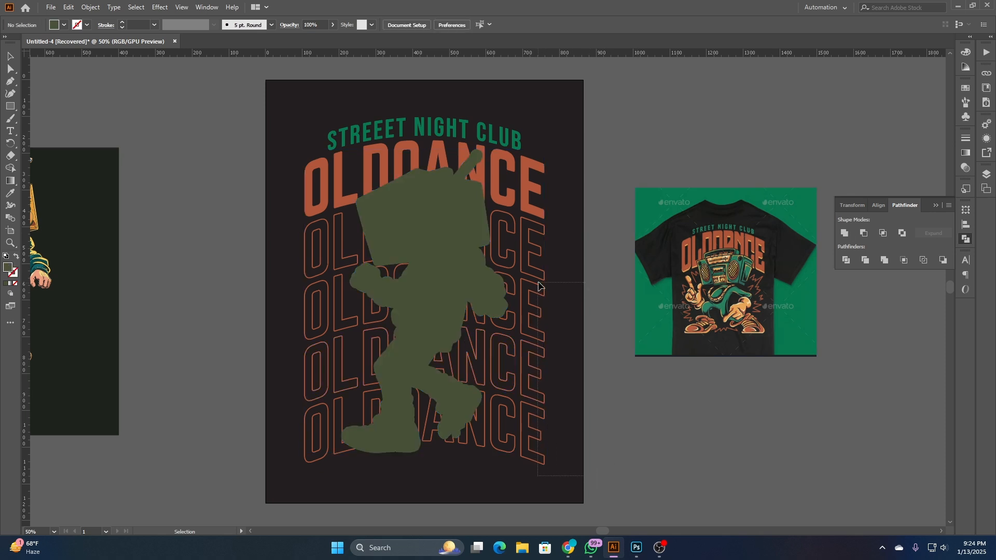
pyautogui.click(538, 243)
pyautogui.rightClick(585, 245)
pyautogui.click(626, 328)
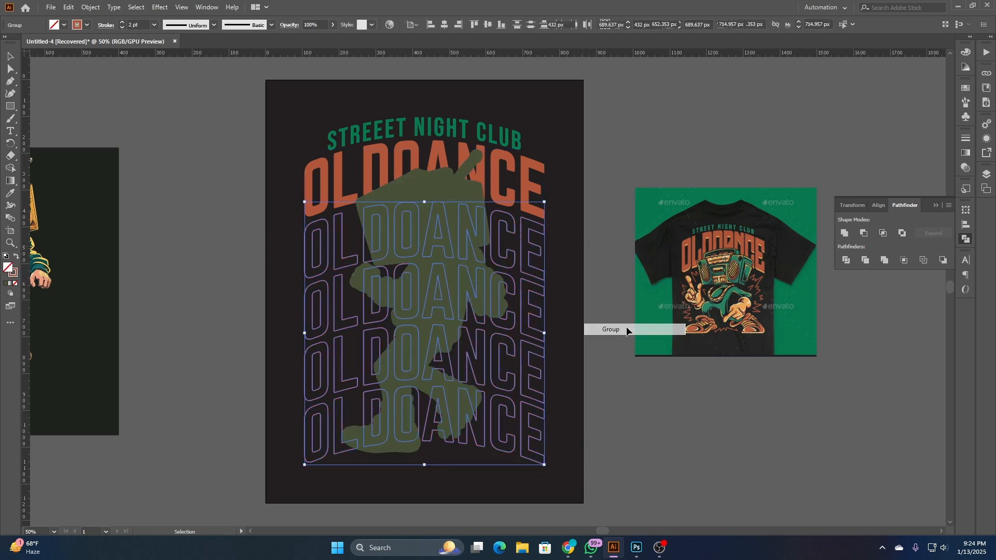
# - Subtract the silhouette from the grouped OLDOANCE rows with Minus Front as a compound shape, and expand the compound shape
pyautogui.click(471, 201)
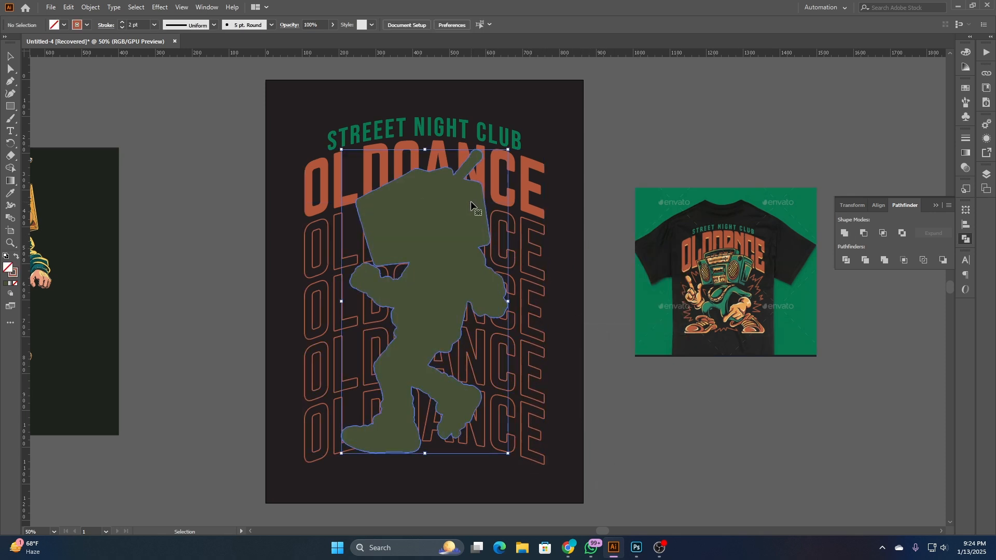
pyautogui.keyDown('shift'); pyautogui.click(537, 249); pyautogui.keyUp('shift')
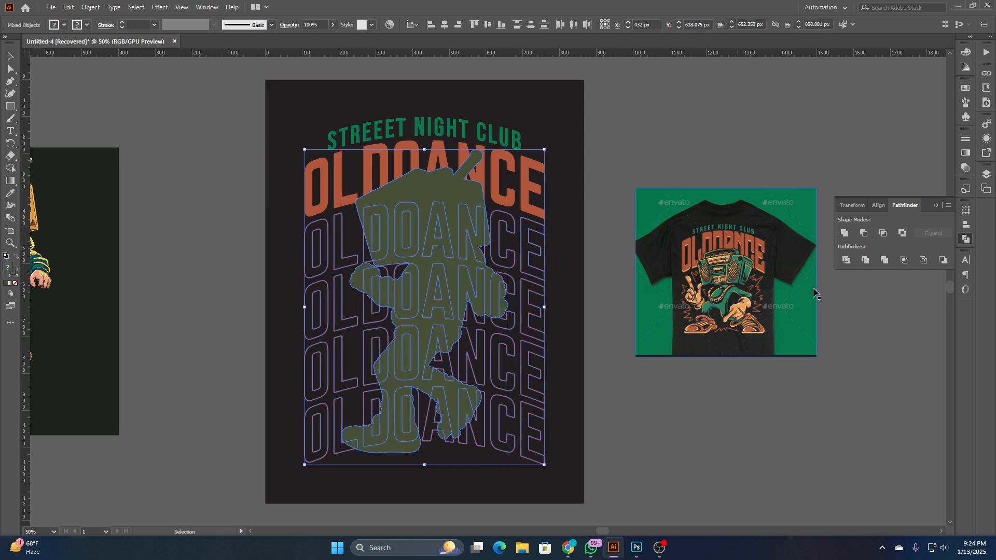
pyautogui.click(864, 234)
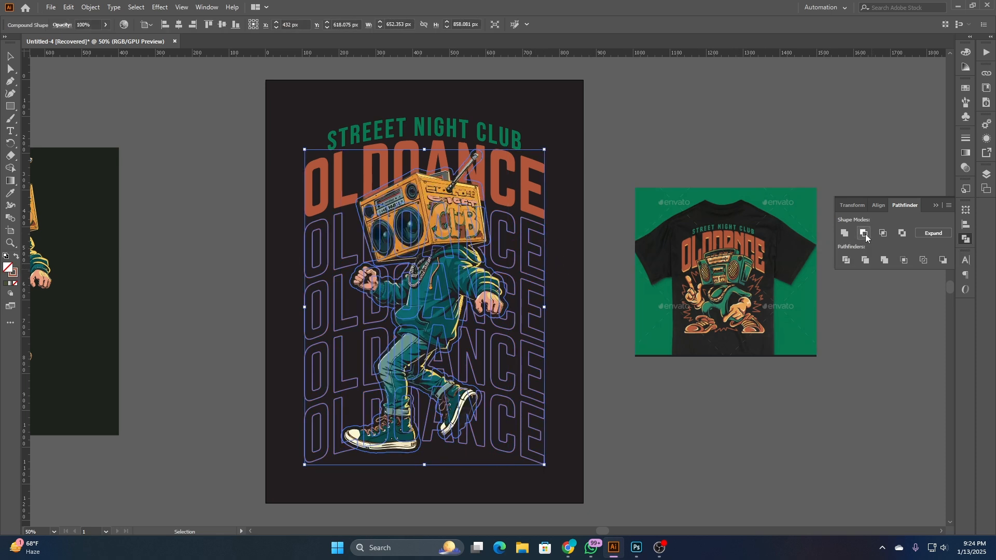
pyautogui.click(934, 234)
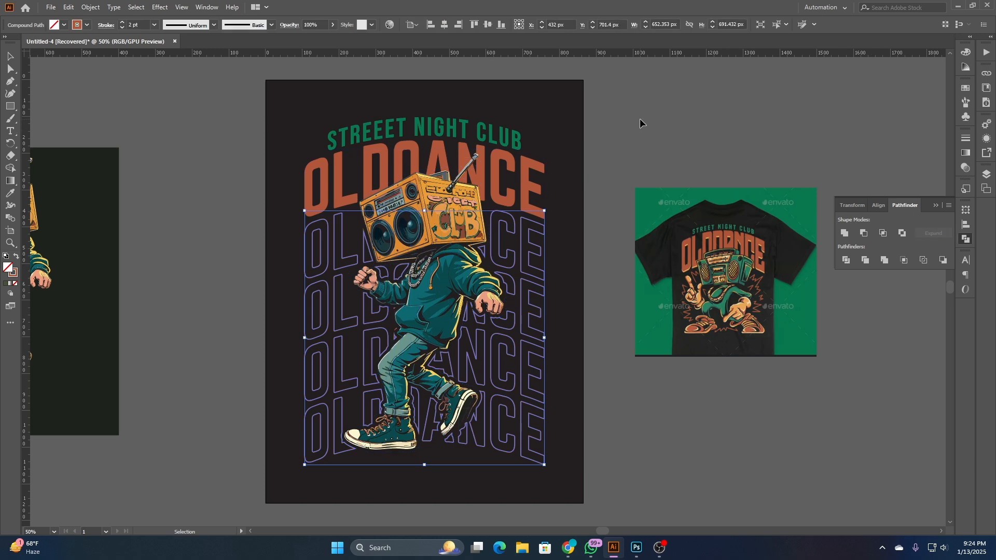
# - Undo the Minus Front subtraction, back to the separate rows with no silhouette in front of the character
pyautogui.click(639, 119)
pyautogui.hotkey('ctrl', 'z')
pyautogui.hotkey('ctrl', 'z')
pyautogui.hotkey('ctrl', 'z')
pyautogui.hotkey('ctrl', 'z')
pyautogui.hotkey('ctrl', 'z')
pyautogui.hotkey('ctrl', 'z')
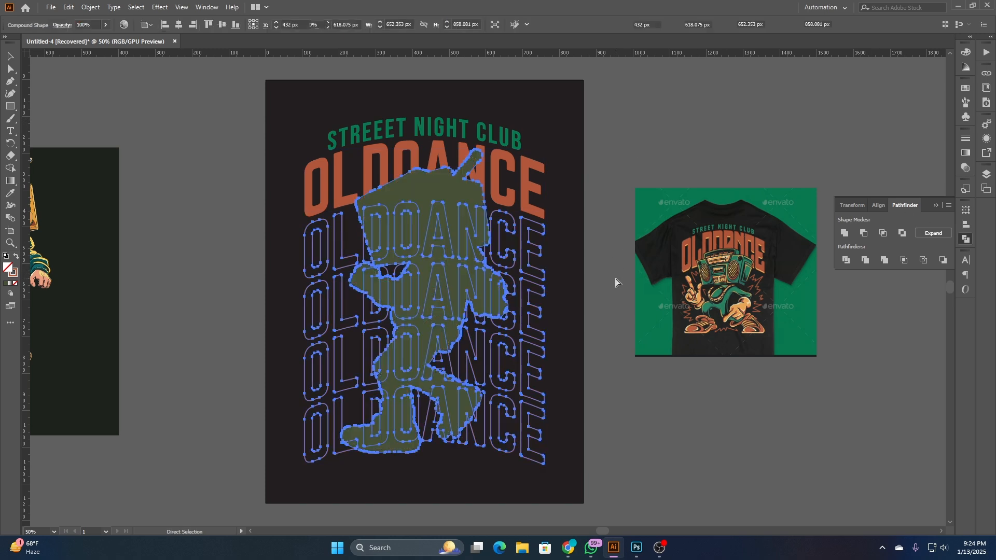
pyautogui.hotkey('ctrl', 'z')
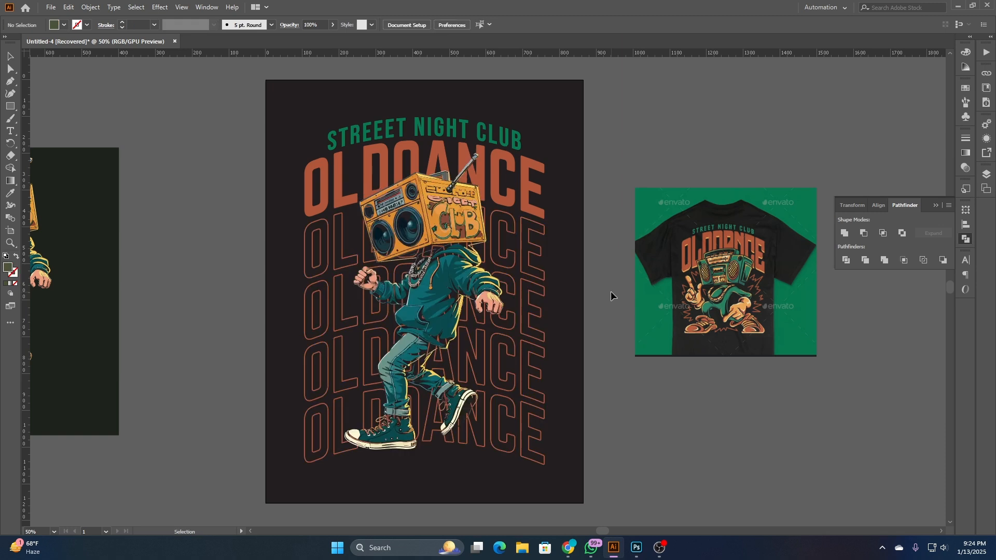
# - Expand the fill and stroke of the four outlined OLDOANCE rows and deselect them
pyautogui.click(545, 271)
pyautogui.moveTo(571, 473); pyautogui.dragTo(524, 264)
pyautogui.click(90, 7)
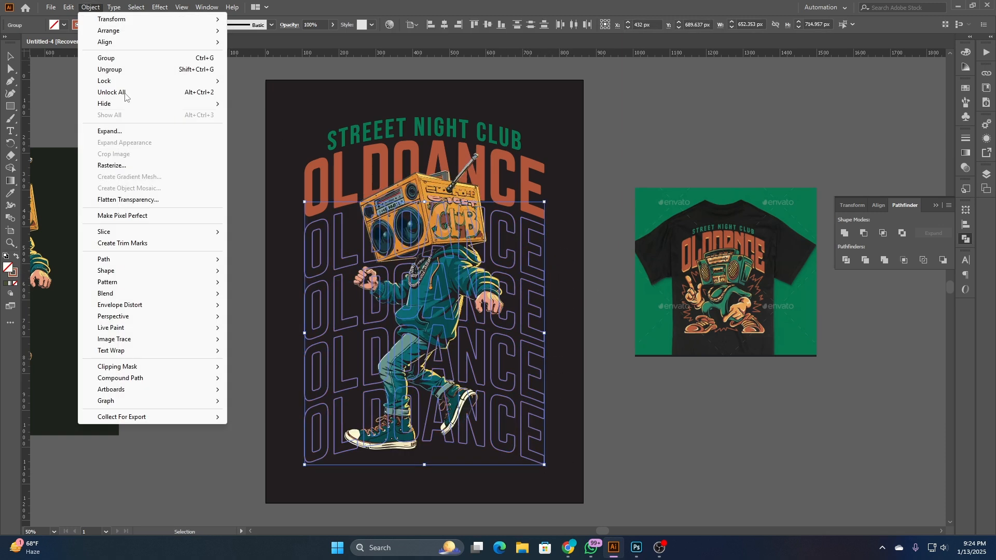
pyautogui.click(126, 130)
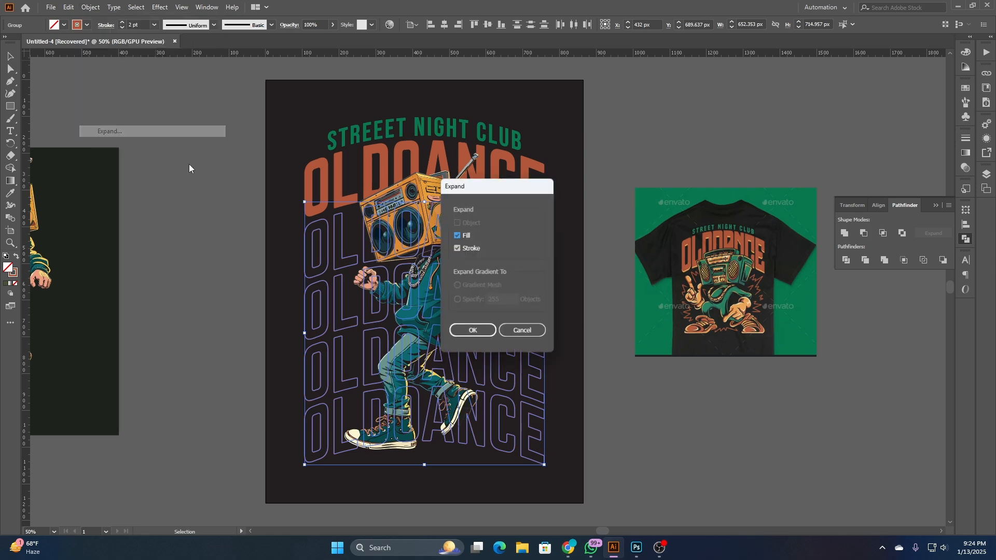
pyautogui.click(470, 337)
pyautogui.click(217, 263)
# - Select the four expanded OLDOANCE rows together and group them
pyautogui.press('a')
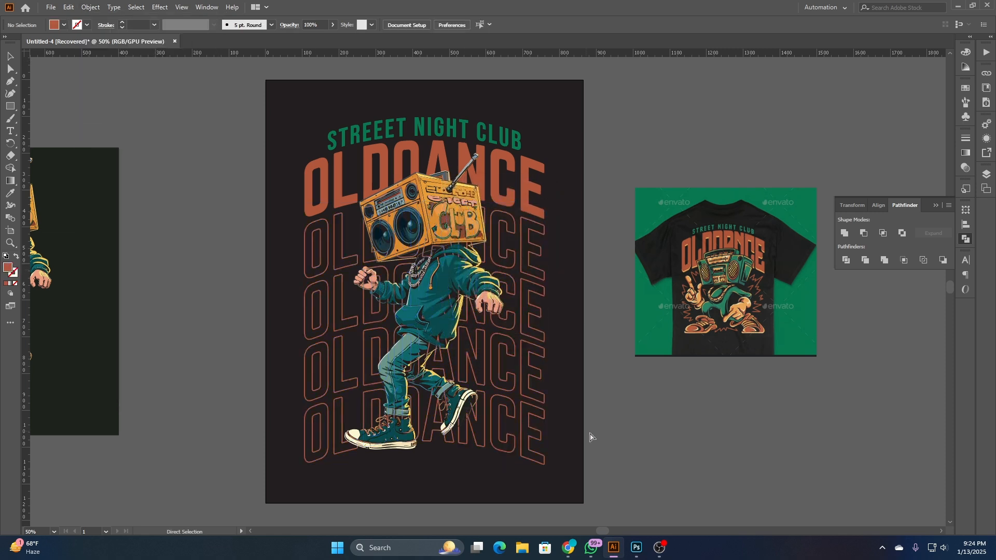
pyautogui.click(534, 440)
pyautogui.click(572, 458)
pyautogui.moveTo(562, 463); pyautogui.dragTo(518, 237)
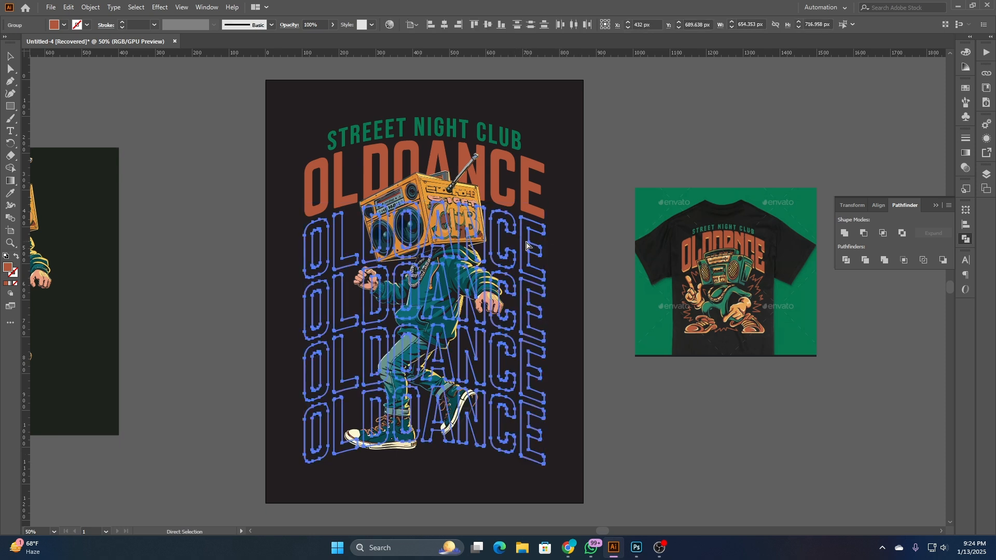
# - Paste the silhouette in front and cut it out of the grouped outlined OLDOANCE rows with Minus Front
pyautogui.click(229, 233)
pyautogui.hotkey('ctrl', 'f')
pyautogui.press('v')
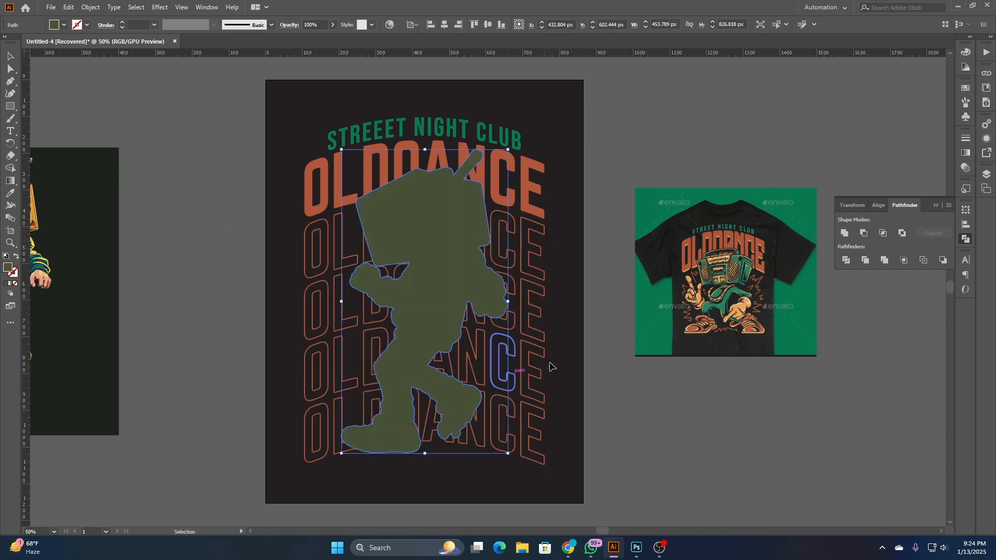
pyautogui.keyDown('shift'); pyautogui.click(539, 322); pyautogui.keyUp('shift')
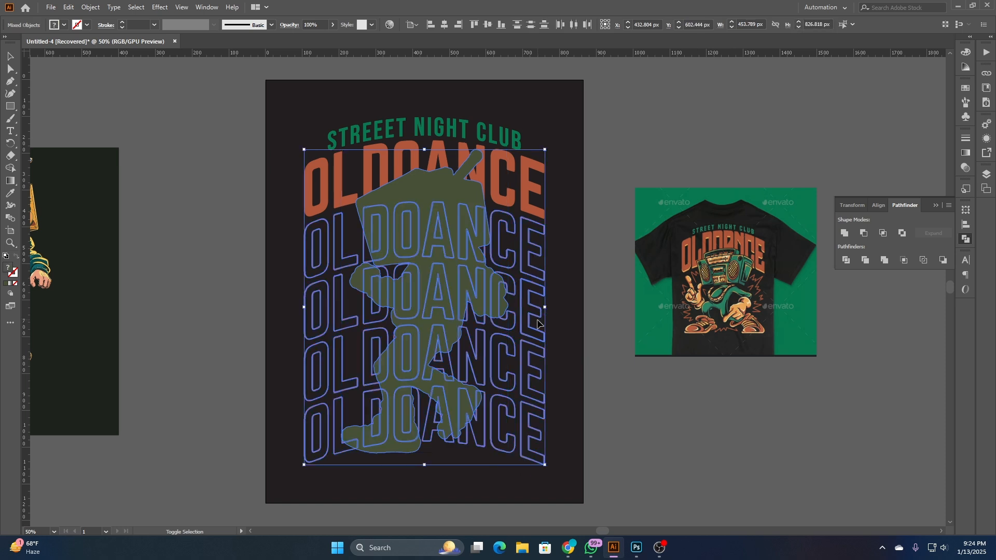
pyautogui.click(862, 235)
pyautogui.click(935, 236)
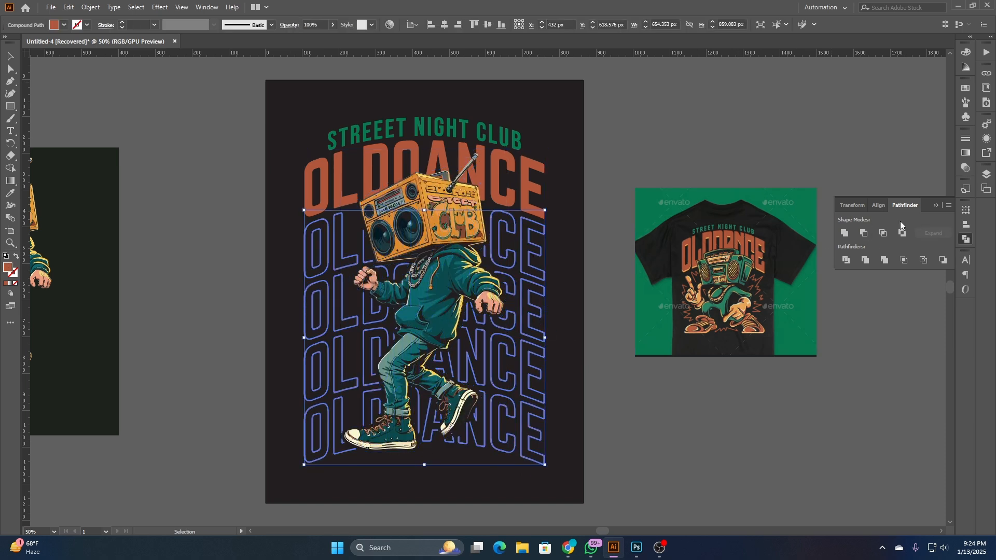
pyautogui.click(699, 163)
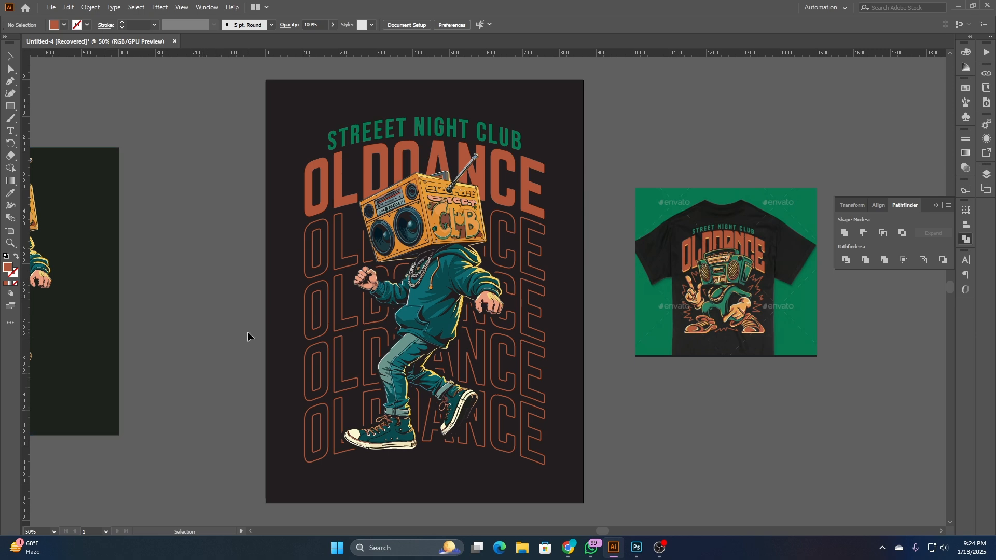
# - Paste the silhouette in front again and subtract it from the solid OLDOANCE title with Minus Front
pyautogui.scroll(3, 247, 331)
pyautogui.moveTo(321, 346); pyautogui.dragTo(41, 460)
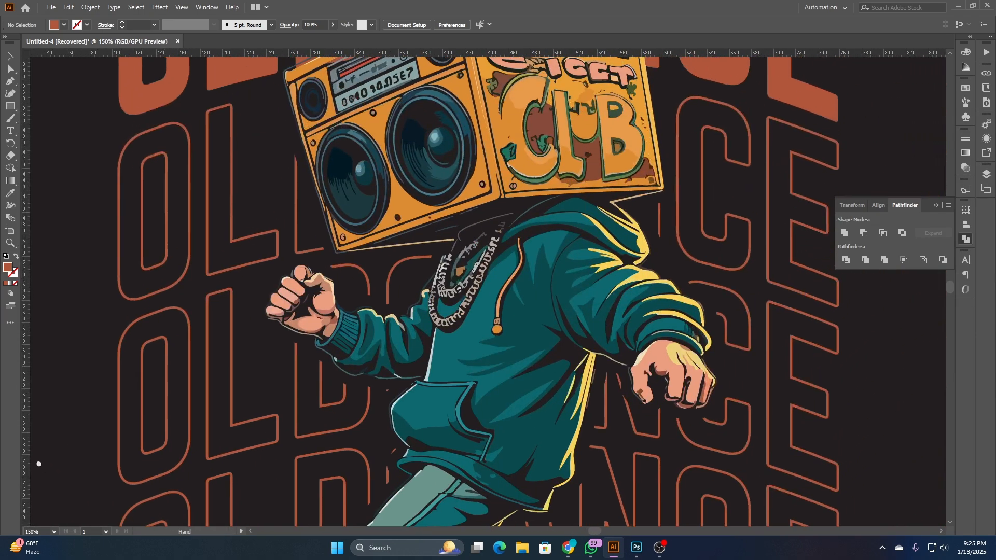
pyautogui.scroll(4, 430, 274)
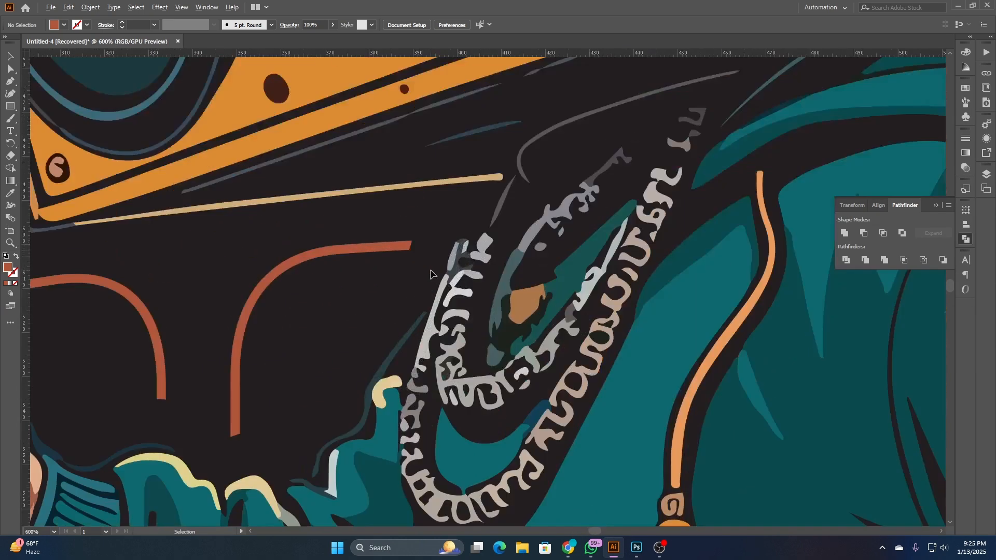
pyautogui.scroll(-7, 420, 273)
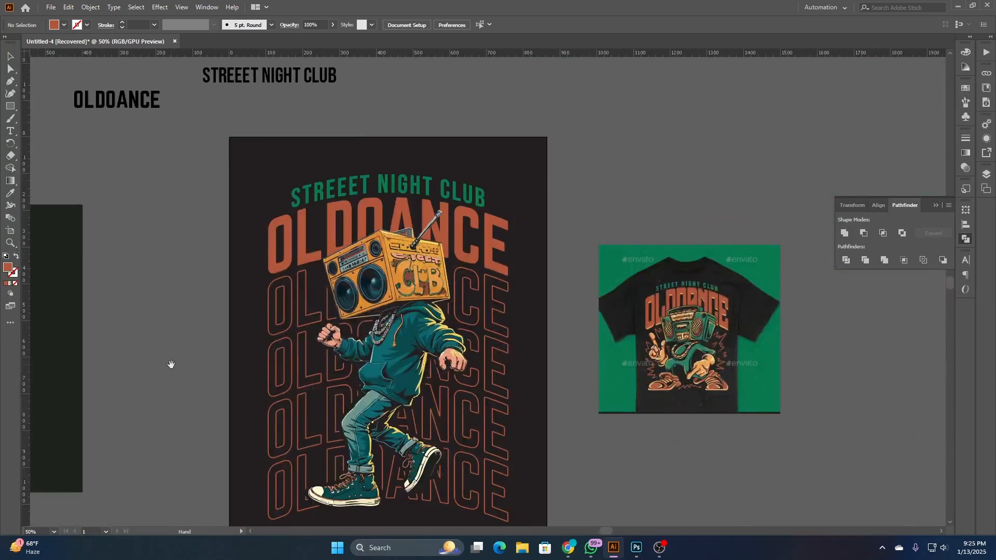
pyautogui.moveTo(171, 364); pyautogui.dragTo(204, 310)
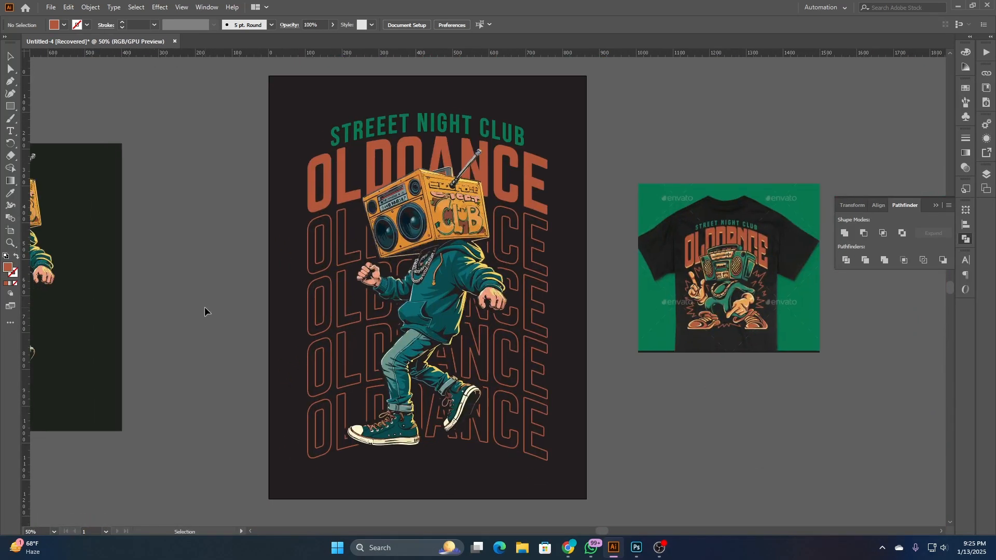
pyautogui.scroll(3, 251, 265)
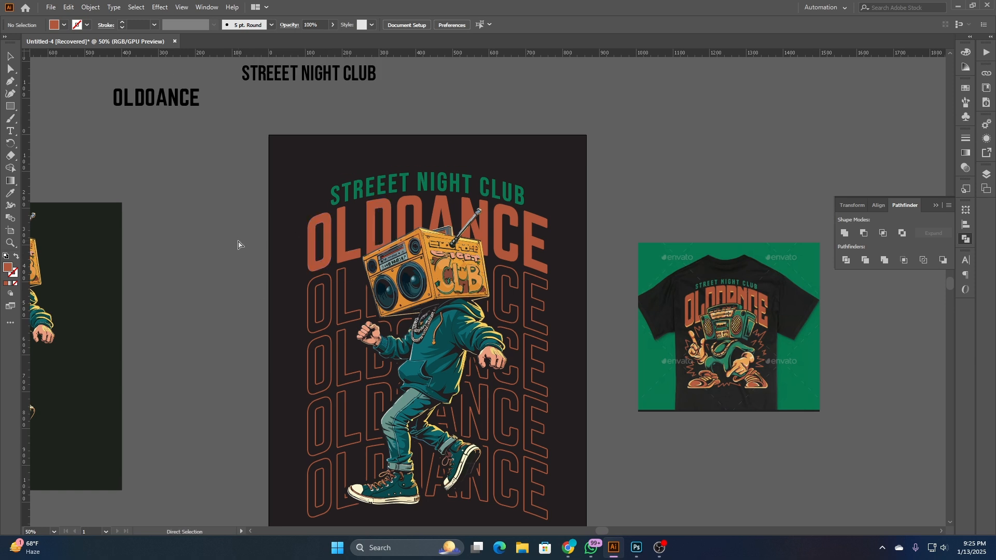
pyautogui.hotkey('ctrl', 'f')
pyautogui.press('v')
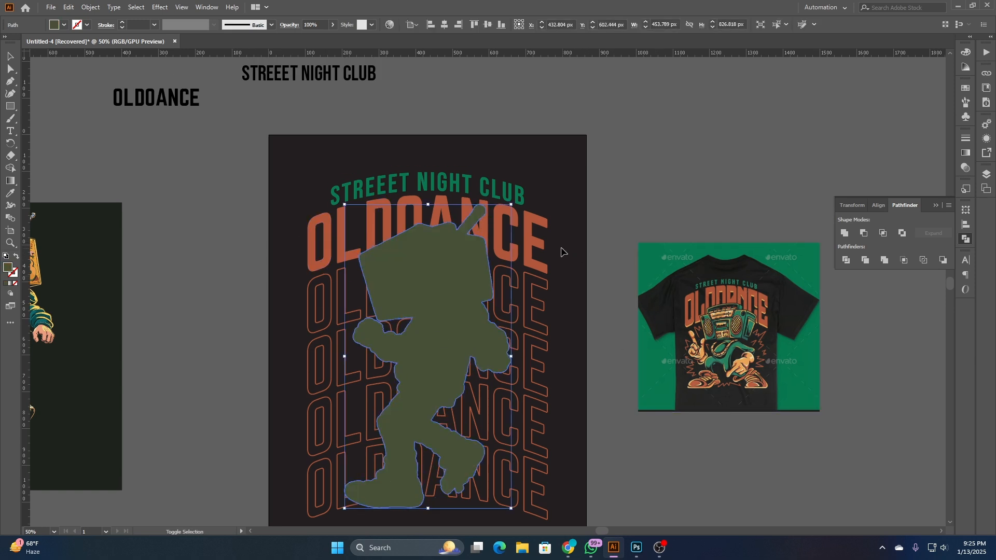
pyautogui.keyDown('shift'); pyautogui.click(543, 250); pyautogui.keyUp('shift')
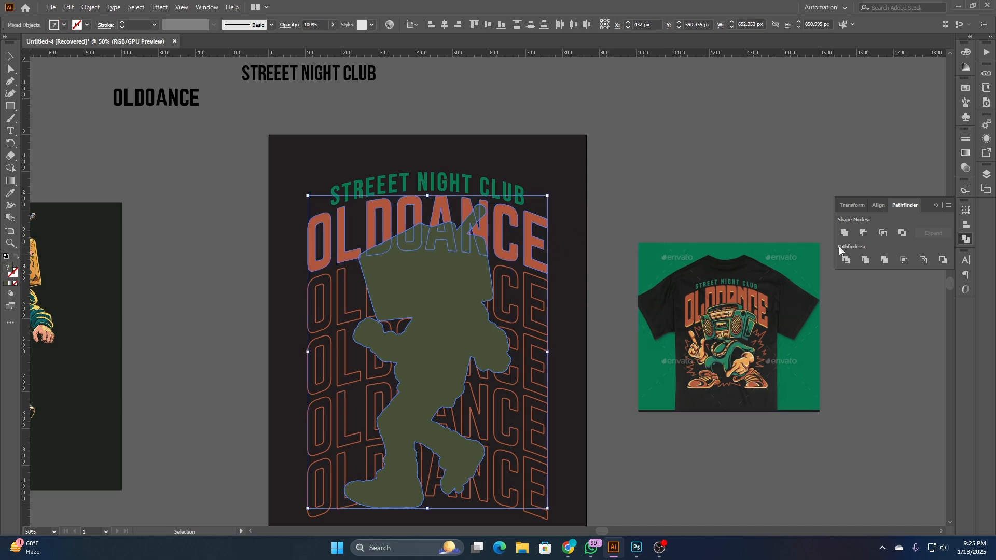
pyautogui.click(864, 234)
pyautogui.click(739, 146)
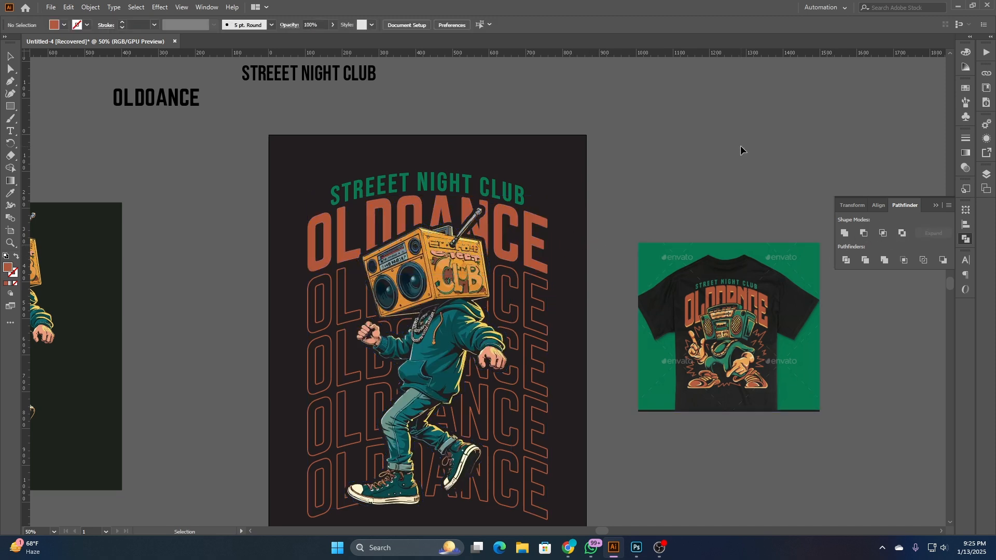
# - Examine the silhouette gap around the boombox and antenna in the solid OLDOANCE title, and collapse the Pathfinder options
pyautogui.scroll(-1, 639, 177)
pyautogui.scroll(3, 639, 177)
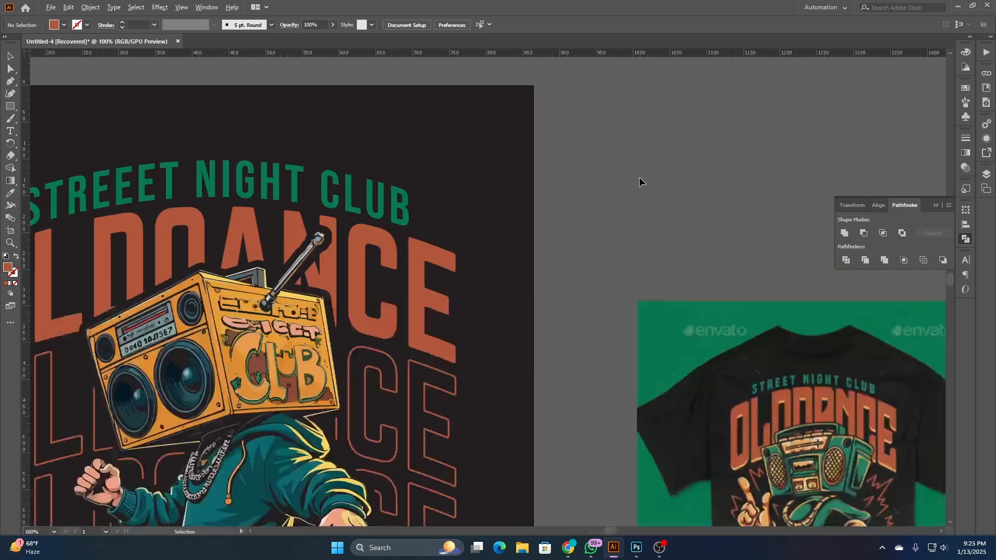
pyautogui.press('space')
pyautogui.moveTo(569, 252); pyautogui.dragTo(741, 228)
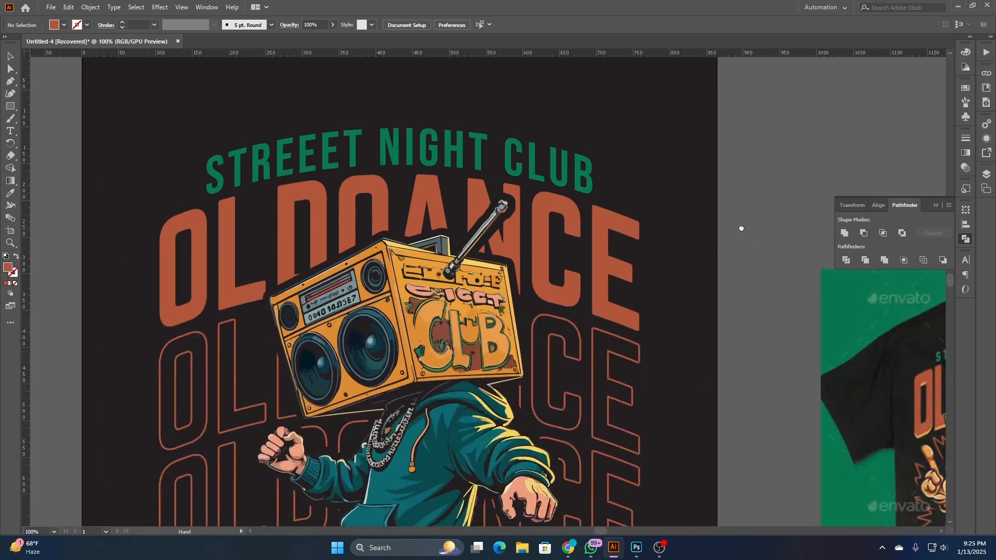
pyautogui.click(965, 238)
pyautogui.scroll(-3, 732, 194)
pyautogui.moveTo(749, 332); pyautogui.dragTo(689, 362)
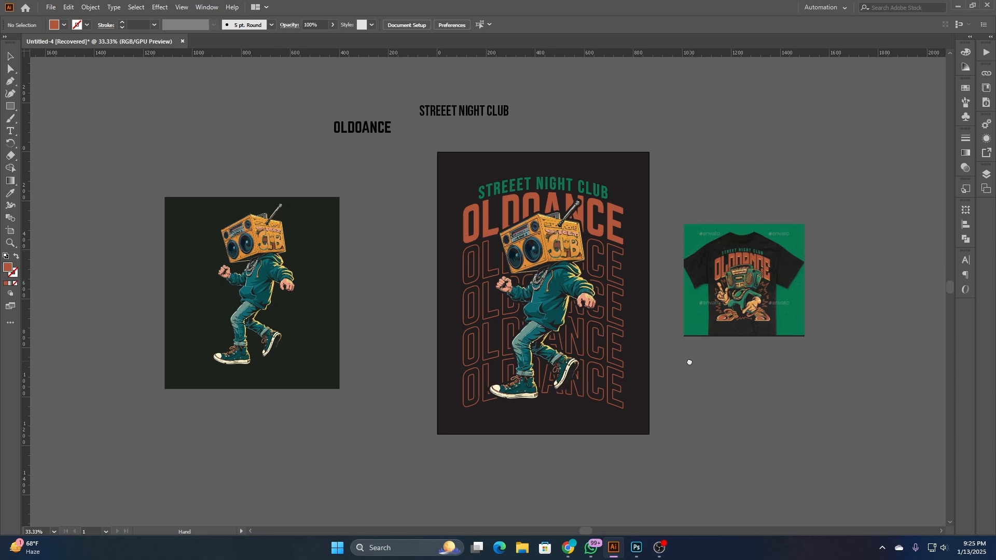
pyautogui.moveTo(673, 325); pyautogui.dragTo(643, 354)
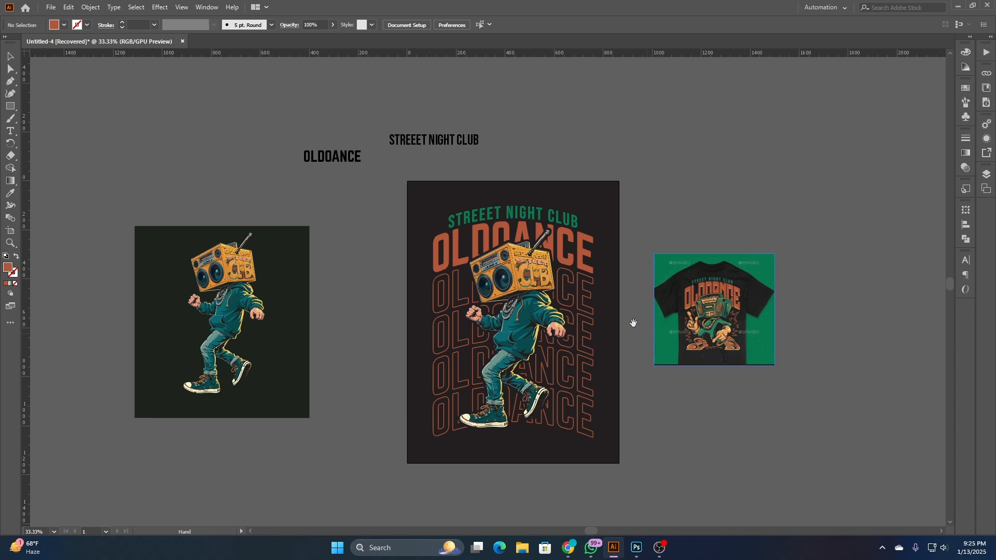
# - Draw a filled circle about 25 px across just before the start of the STREEET NIGHT CLUB line
pyautogui.click(10, 106)
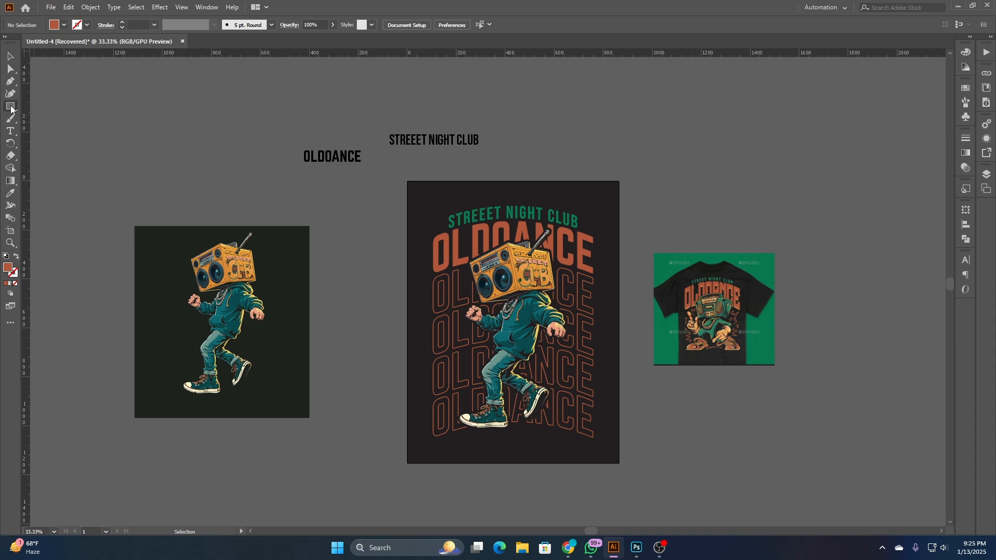
pyautogui.click(49, 119)
pyautogui.scroll(4, 439, 220)
pyautogui.moveTo(434, 202); pyautogui.dragTo(448, 215)
pyautogui.click(10, 56)
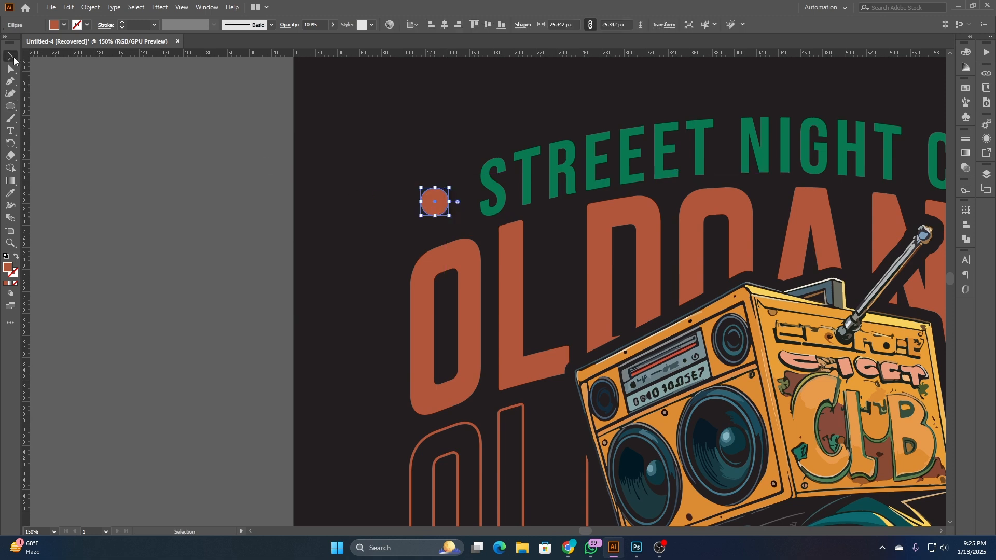
pyautogui.click(472, 220)
# - Enlarge the circle beside STREEET NIGHT CLUB to about 32 px across
pyautogui.click(434, 208)
pyautogui.moveTo(444, 212); pyautogui.dragTo(455, 221)
pyautogui.scroll(-4, 350, 204)
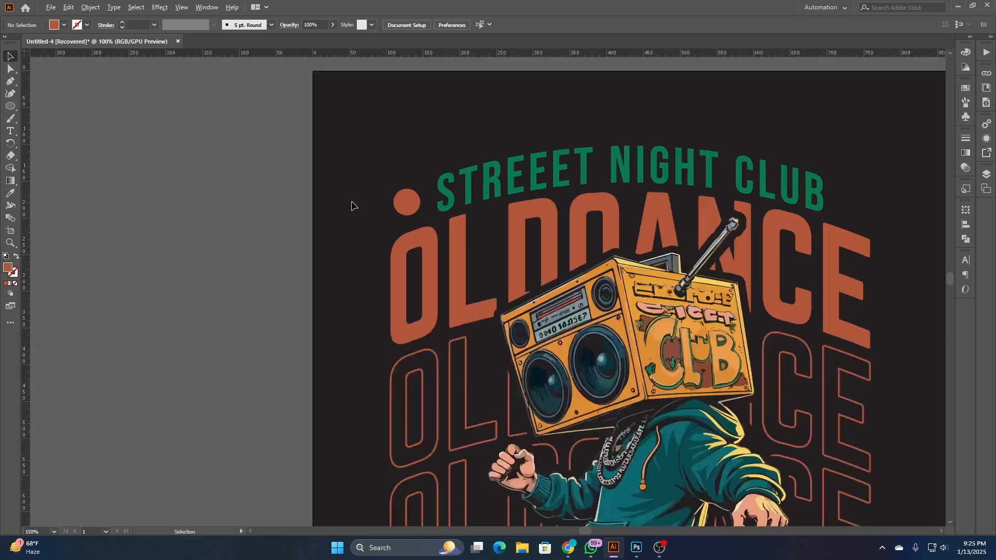
pyautogui.scroll(6, 363, 204)
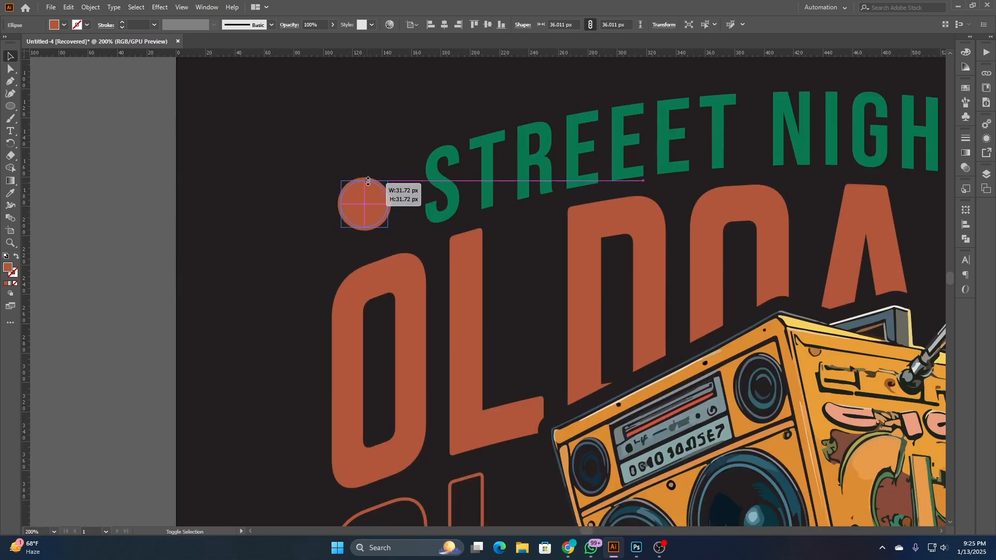
pyautogui.click(344, 160)
# - Copy the circle to the far end of STREEET NIGHT CLUB and give both circles the line's green fill
pyautogui.scroll(-2, 292, 228)
pyautogui.moveTo(325, 217); pyautogui.dragTo(773, 229)
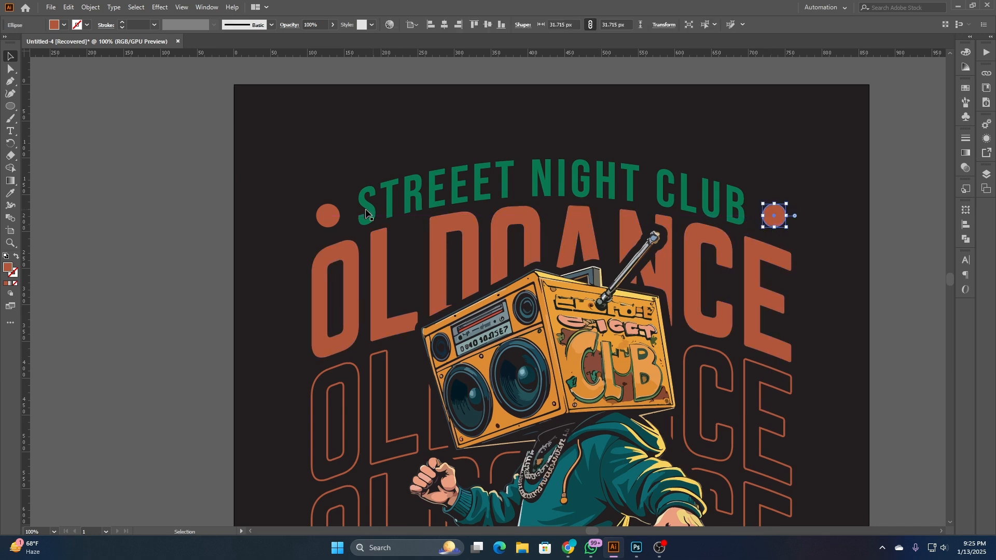
pyautogui.keyDown('shift'); pyautogui.click(327, 215); pyautogui.keyUp('shift')
pyautogui.click(11, 193)
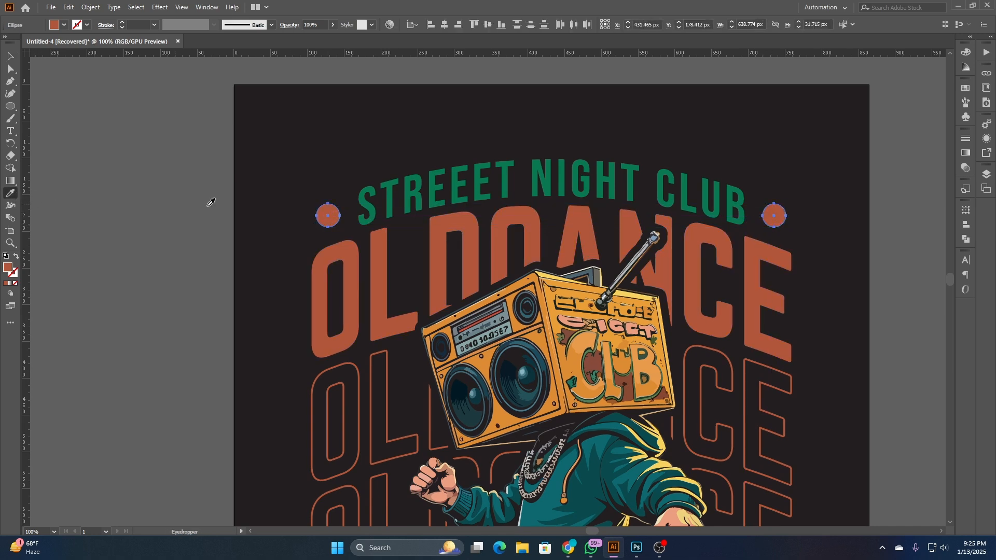
pyautogui.click(362, 194)
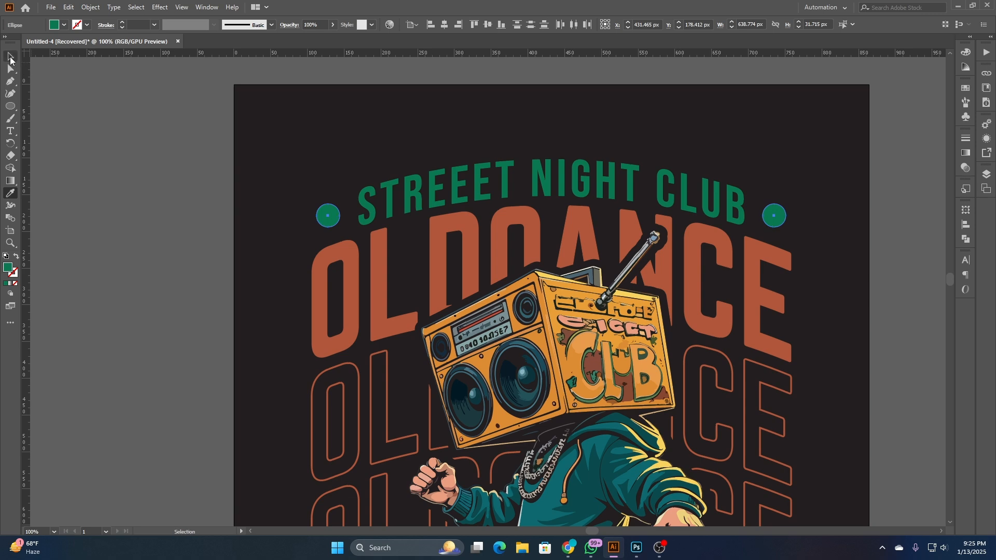
pyautogui.click(11, 57)
pyautogui.click(273, 158)
# - Recolour the outlined OLDOANCE rows with the light orange sampled from the upper part of the boombox's side
pyautogui.scroll(-2, 332, 166)
pyautogui.moveTo(652, 433); pyautogui.dragTo(665, 389)
pyautogui.click(594, 338)
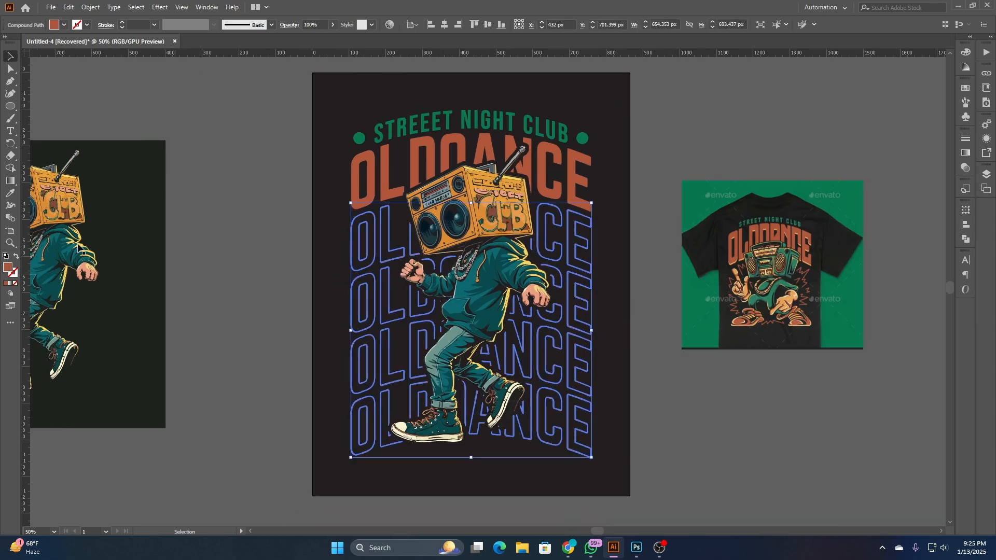
pyautogui.click(13, 195)
pyautogui.scroll(4, 454, 194)
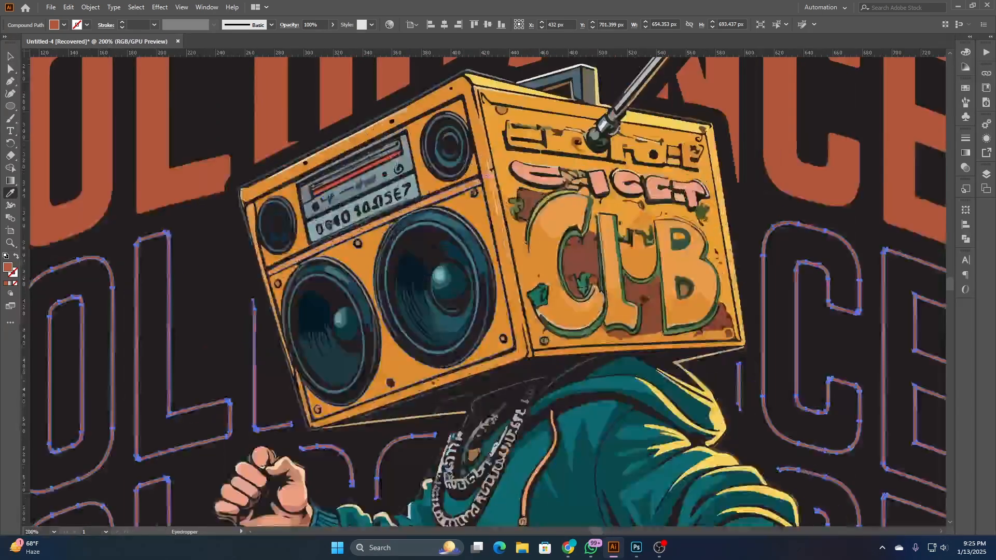
pyautogui.click(504, 154)
pyautogui.scroll(-3, 456, 155)
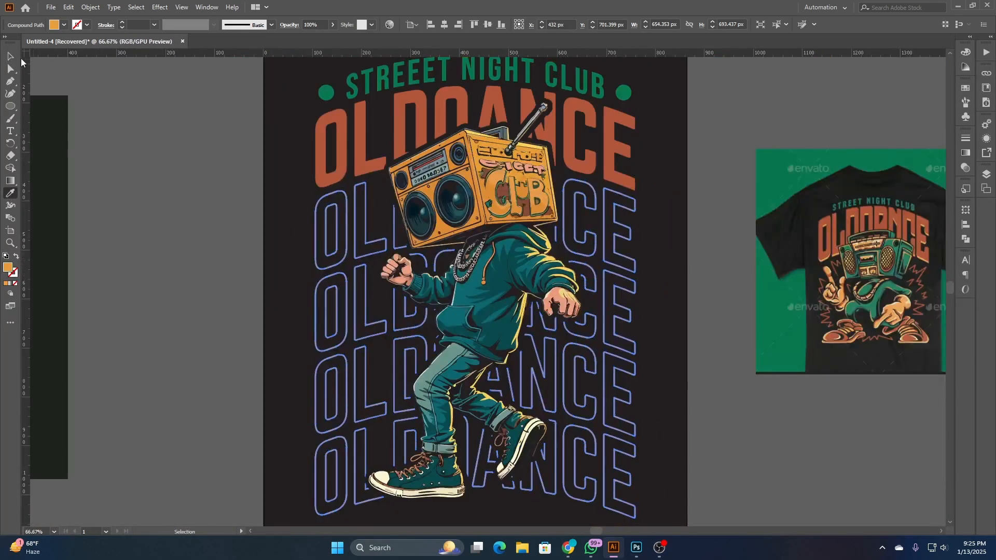
pyautogui.click(10, 57)
pyautogui.click(124, 138)
# - Fill the outlined OLDOANCE rows with the orange sampled beside the CLUB lettering on the boombox
pyautogui.scroll(-1, 193, 254)
pyautogui.scroll(-1, 193, 253)
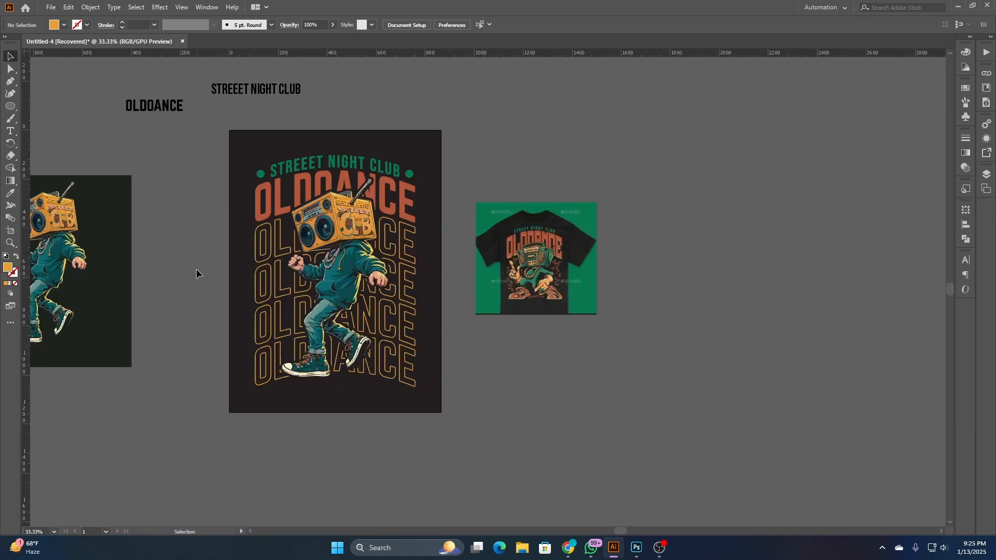
pyautogui.moveTo(178, 272); pyautogui.dragTo(238, 296)
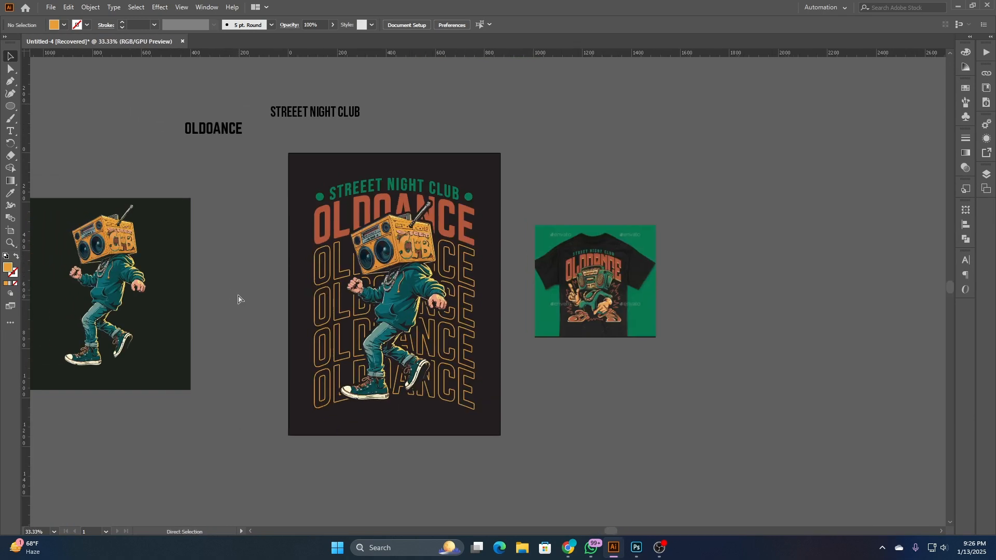
pyautogui.click(319, 291)
pyautogui.click(10, 193)
pyautogui.scroll(6, 390, 220)
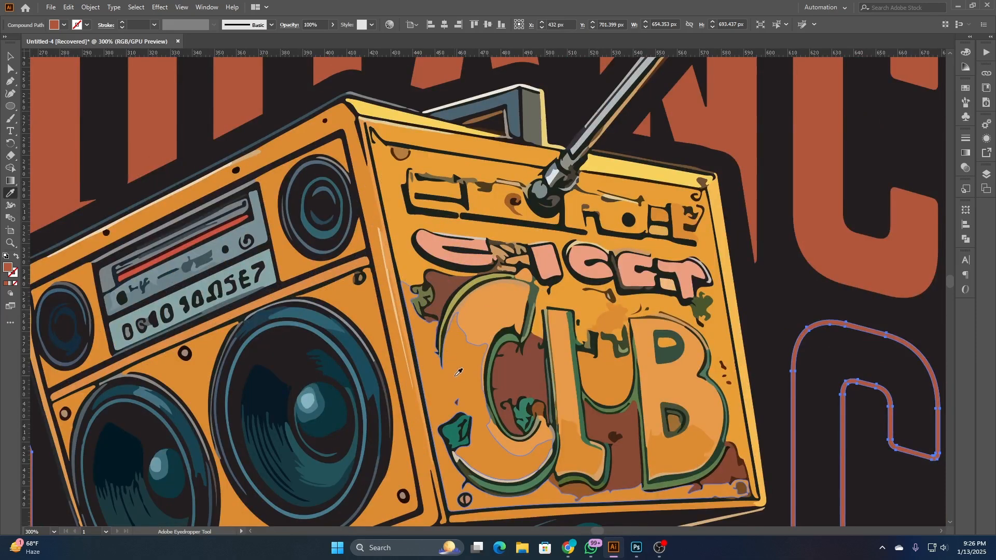
pyautogui.click(458, 372)
pyautogui.scroll(-5, 459, 372)
pyautogui.press('v')
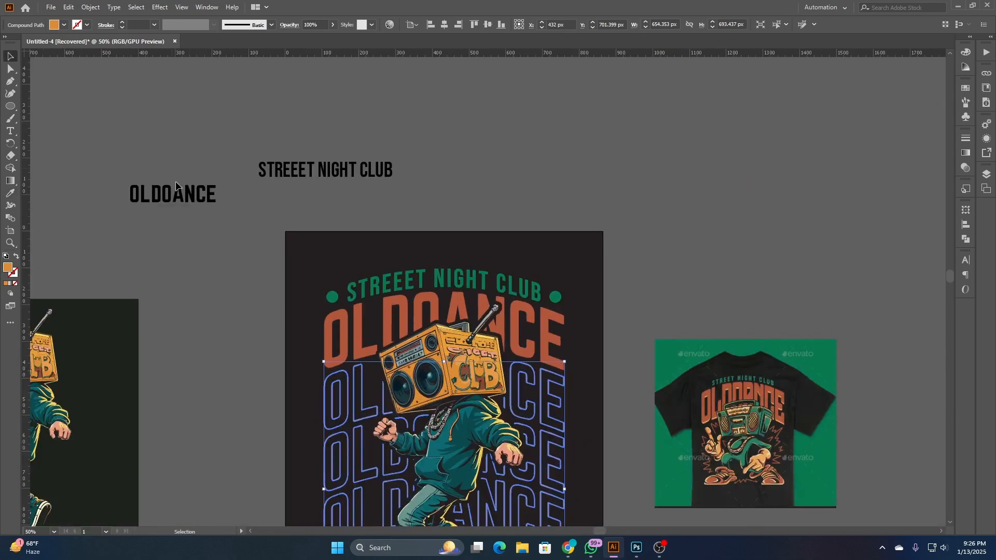
pyautogui.click(216, 289)
# - Fill the solid OLDOANCE title with the yellow sampled from the boombox's top edge
pyautogui.moveTo(216, 288); pyautogui.dragTo(223, 185)
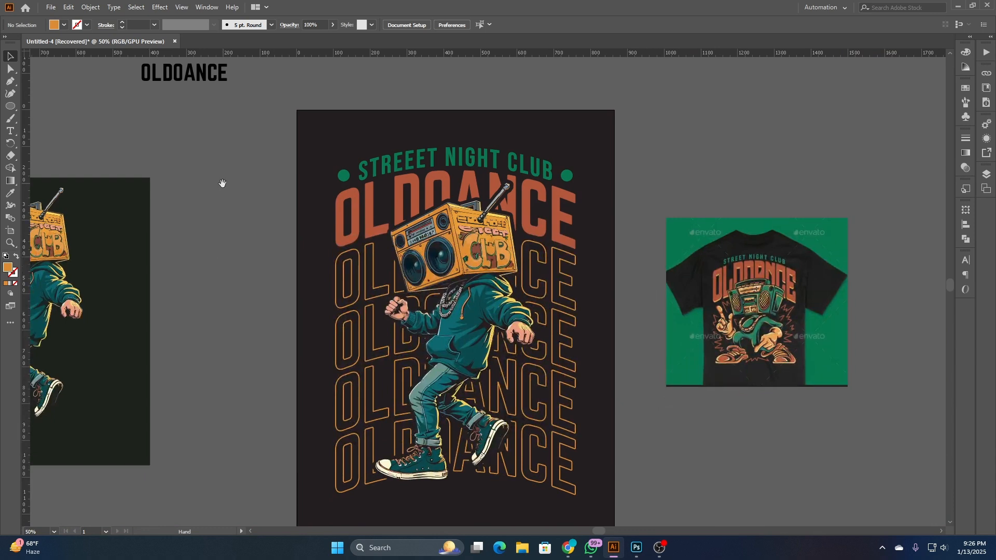
pyautogui.click(351, 214)
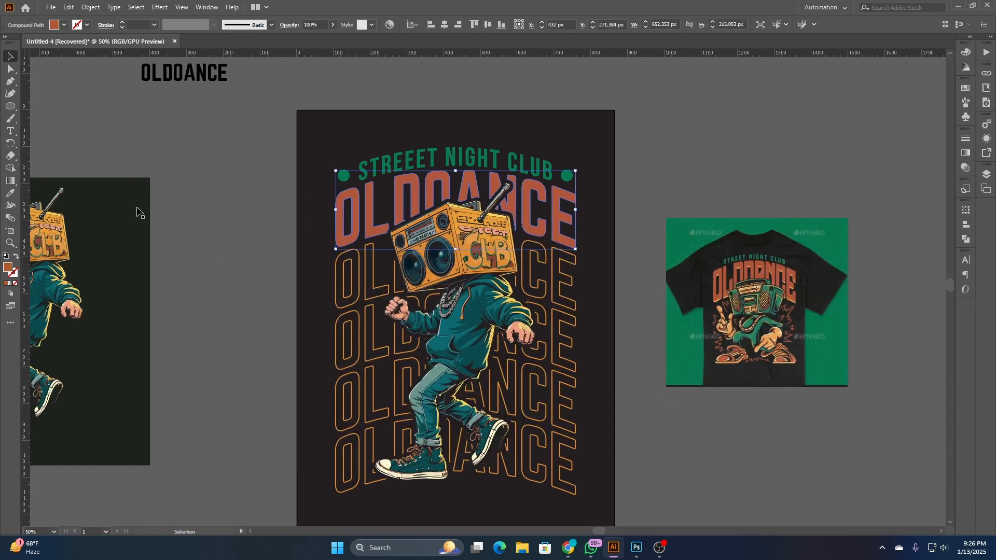
pyautogui.press('i')
pyautogui.scroll(2, 382, 250)
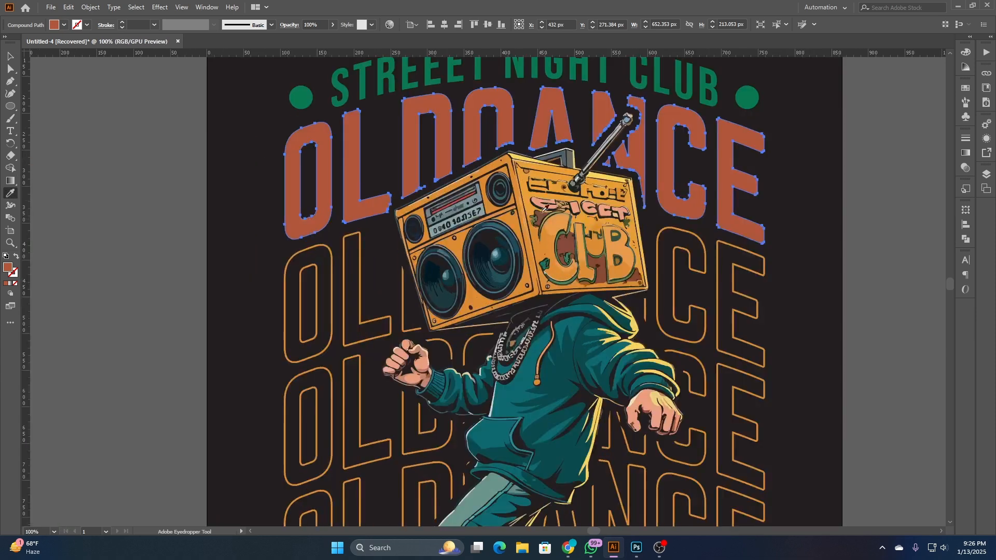
pyautogui.click(521, 157)
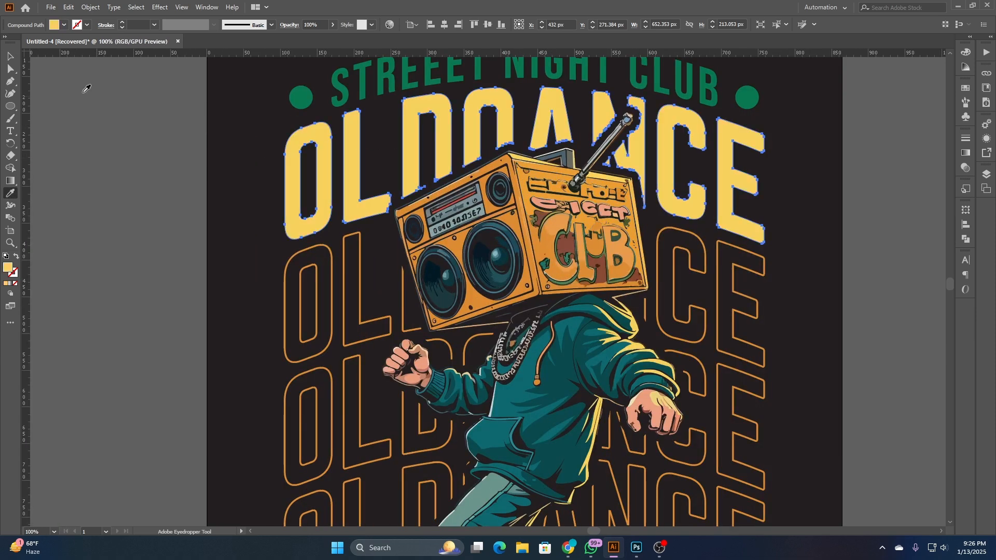
pyautogui.click(10, 56)
pyautogui.click(107, 125)
# - Recolour the solid OLDOANCE title with a light orange sampled from the boombox
pyautogui.scroll(-2, 154, 170)
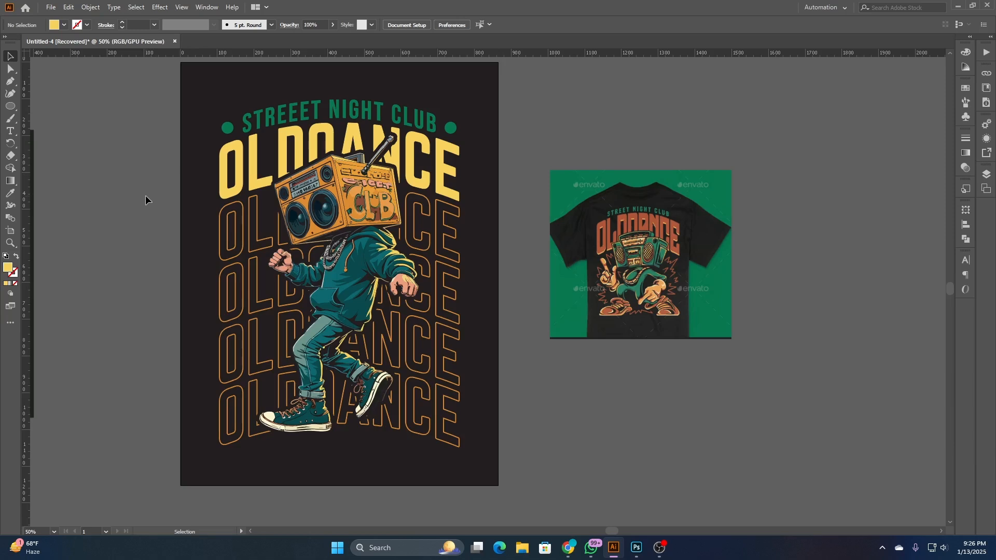
pyautogui.click(254, 166)
pyautogui.click(10, 192)
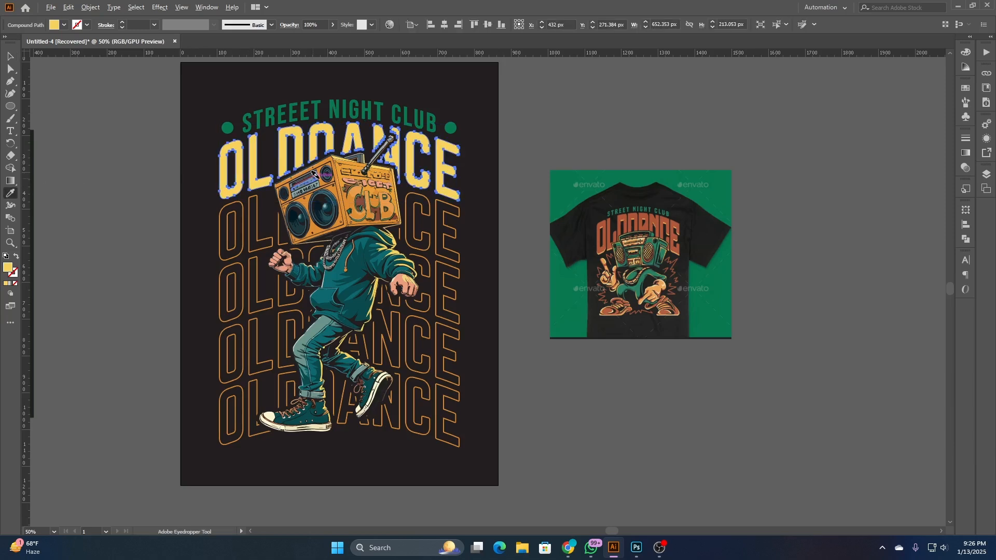
pyautogui.scroll(3, 326, 174)
pyautogui.click(397, 136)
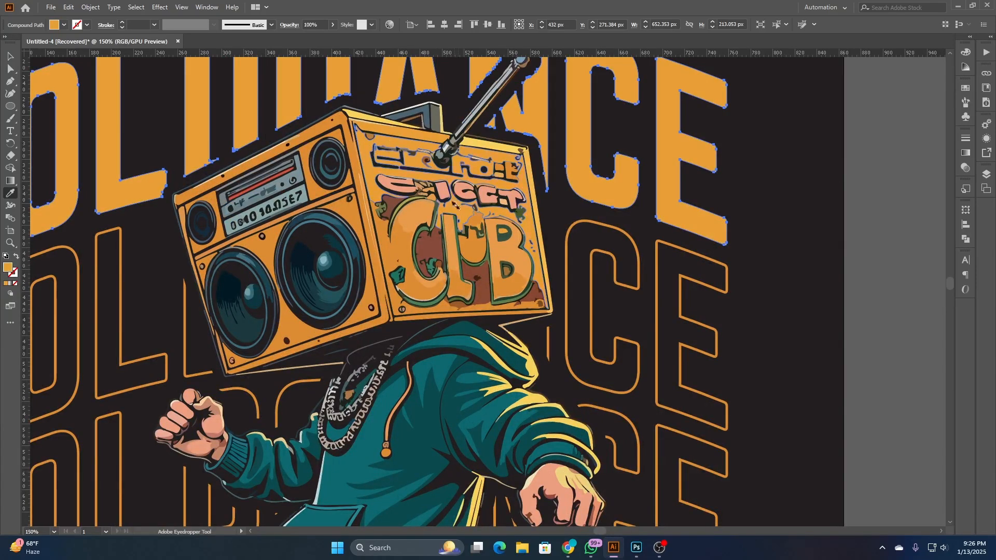
pyautogui.scroll(-3, 455, 205)
pyautogui.click(10, 56)
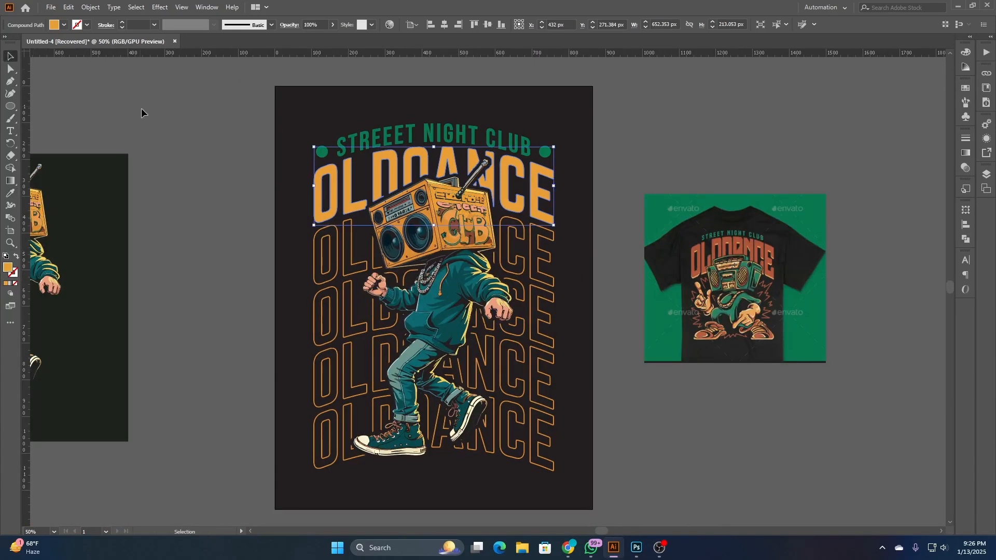
pyautogui.click(221, 135)
pyautogui.moveTo(226, 140); pyautogui.dragTo(244, 129)
# - Fill the STREEET NIGHT CLUB line with the dark teal sampled from the shaded part of the character's hoodie
pyautogui.scroll(-1, 248, 240)
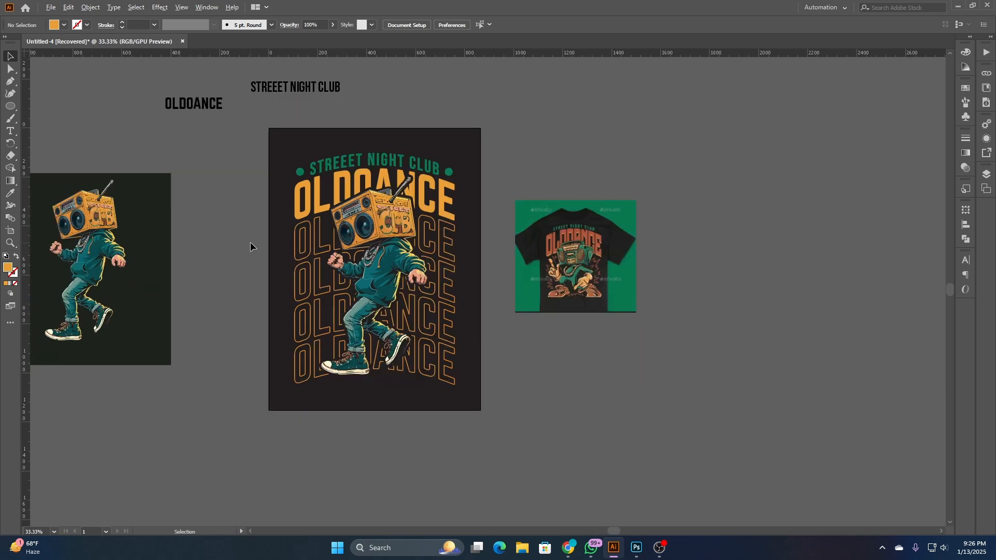
pyautogui.scroll(1, 250, 242)
pyautogui.moveTo(287, 154); pyautogui.dragTo(269, 183)
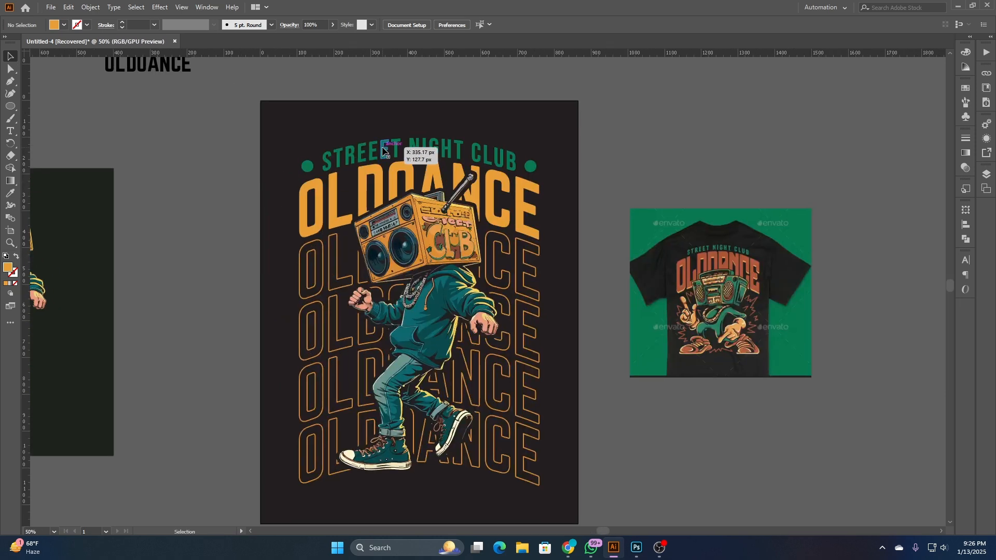
pyautogui.click(346, 158)
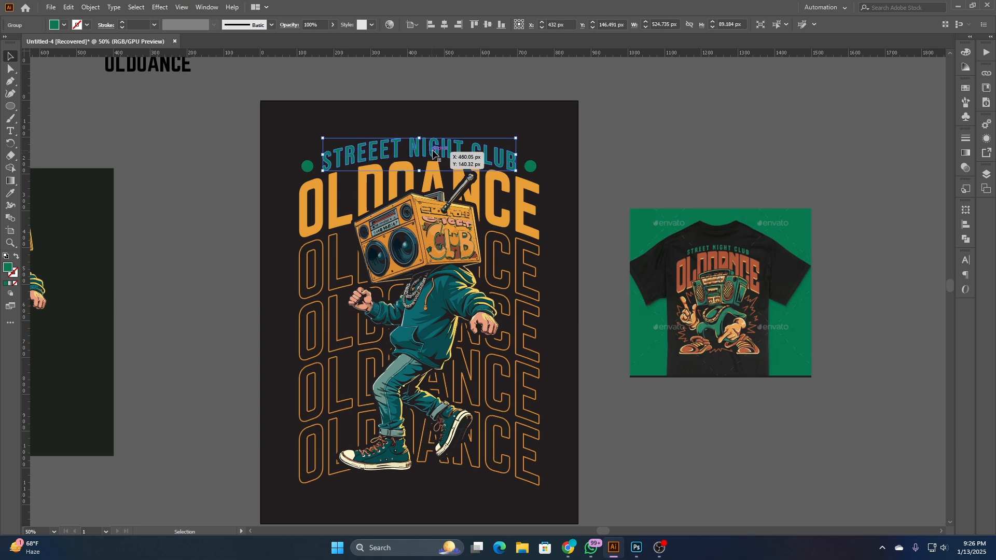
pyautogui.click(9, 193)
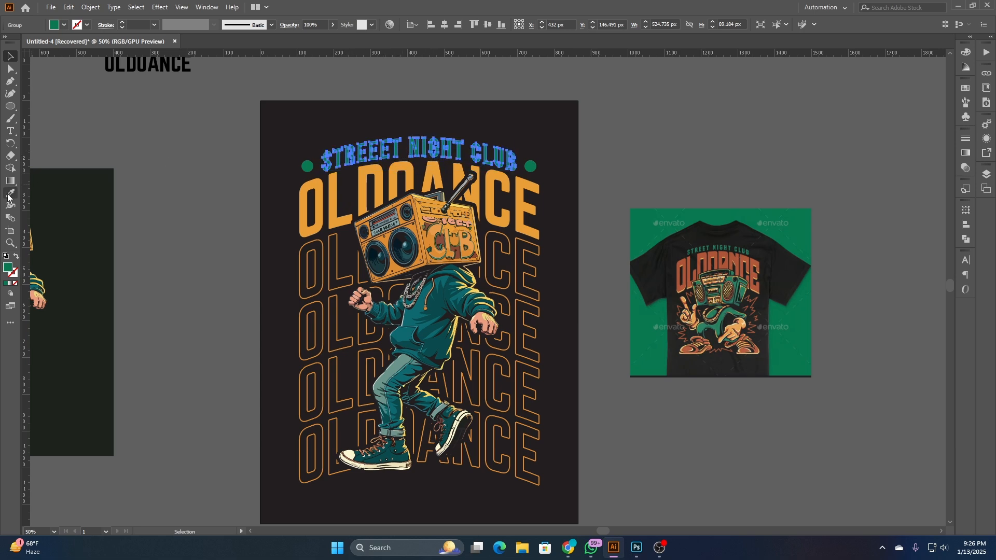
pyautogui.scroll(2, 439, 290)
pyautogui.click(438, 289)
pyautogui.scroll(-1, 446, 315)
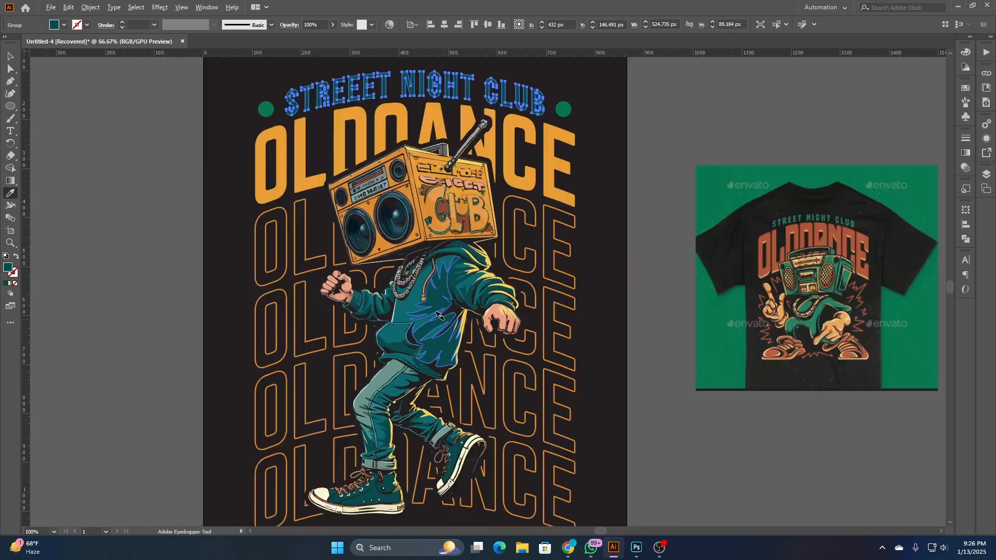
pyautogui.click(10, 55)
pyautogui.click(122, 158)
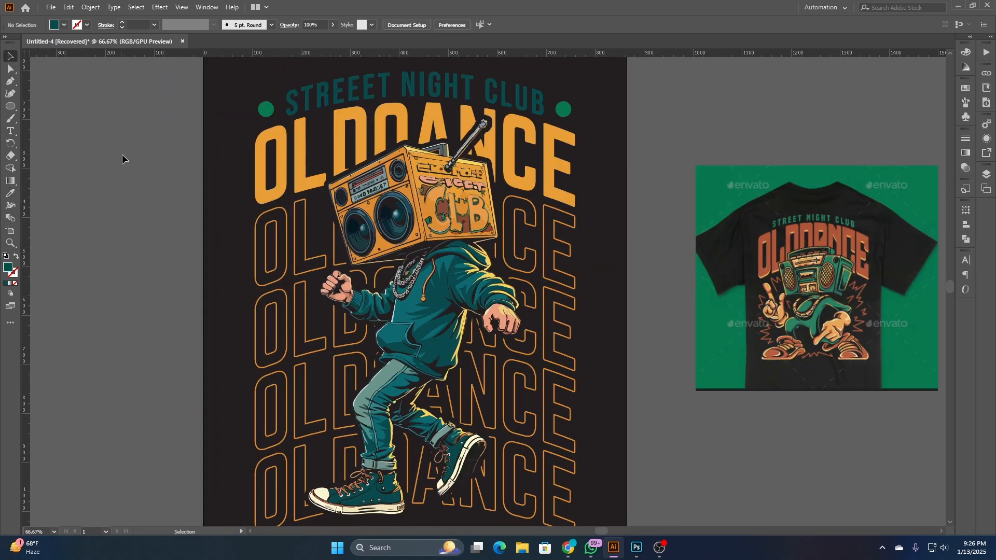
# - Recolour the STREEET NIGHT CLUB line with the lighter teal sampled from the front of the hoodie
pyautogui.click(362, 94)
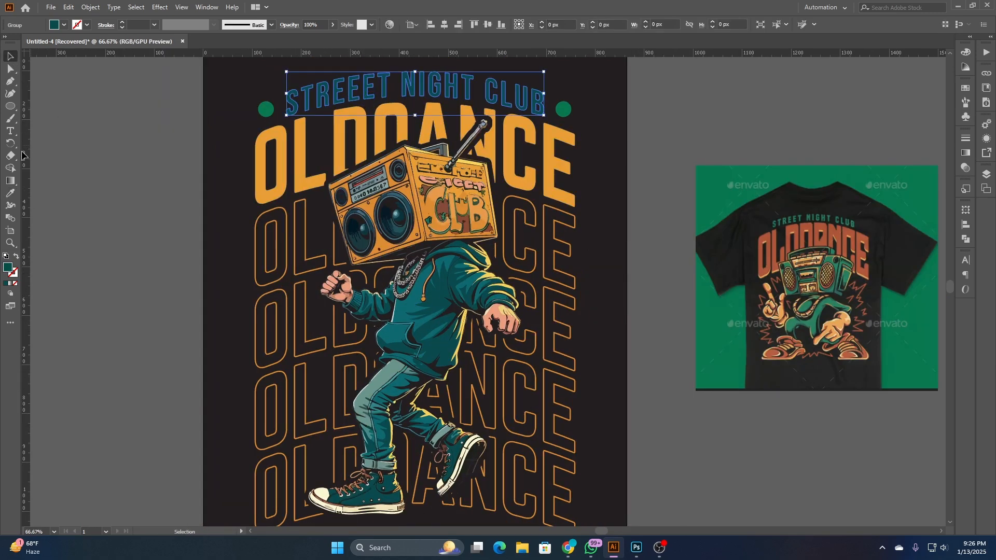
pyautogui.click(9, 193)
pyautogui.scroll(3, 455, 325)
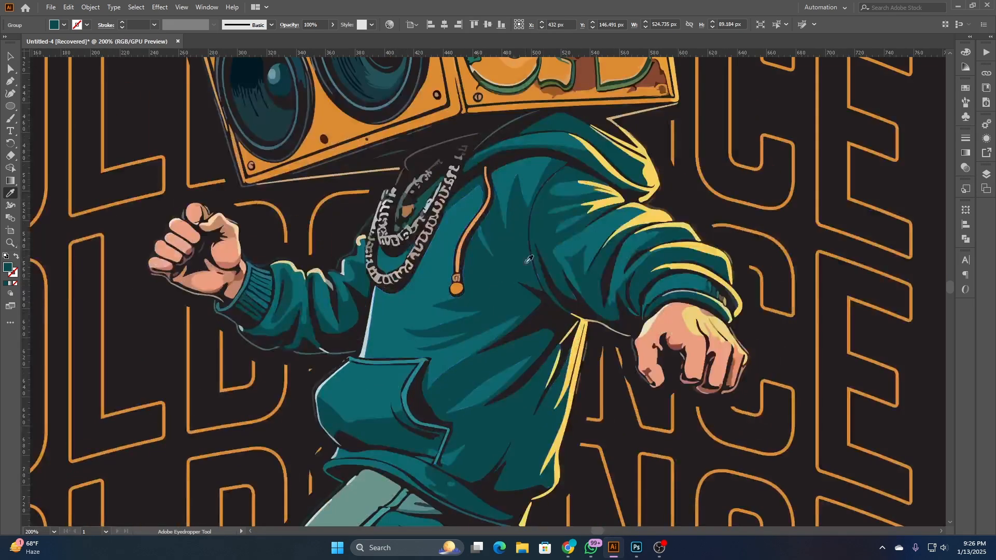
pyautogui.scroll(-3, 454, 283)
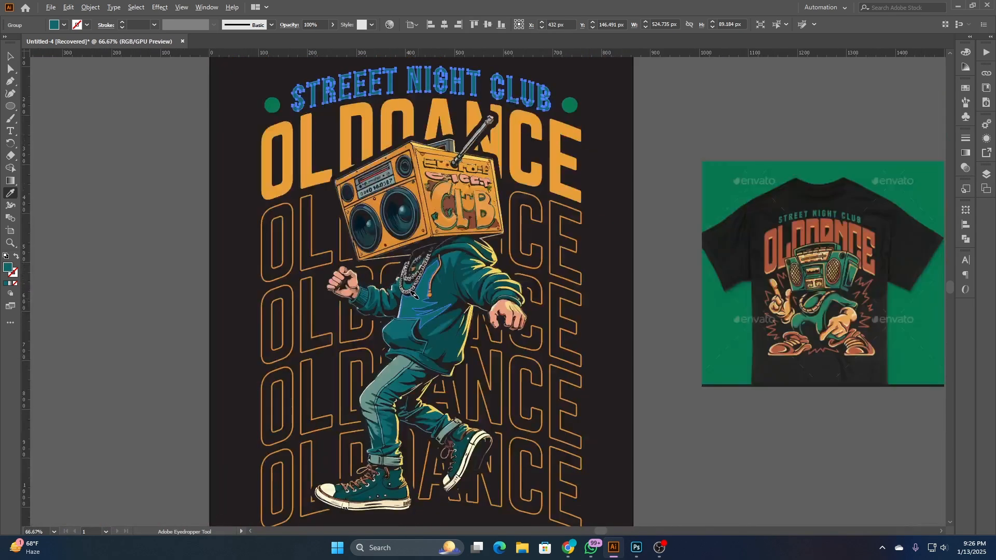
pyautogui.click(10, 56)
pyautogui.click(44, 108)
# - Fill both circles beside STREEET NIGHT CLUB with the lighter teal sampled from the hoodie
pyautogui.scroll(-1, 197, 202)
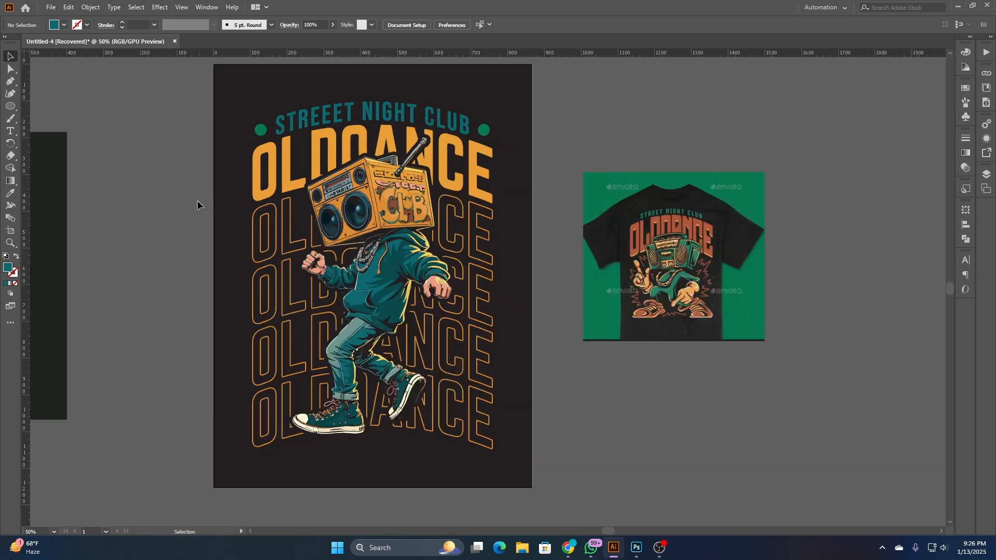
pyautogui.click(483, 130)
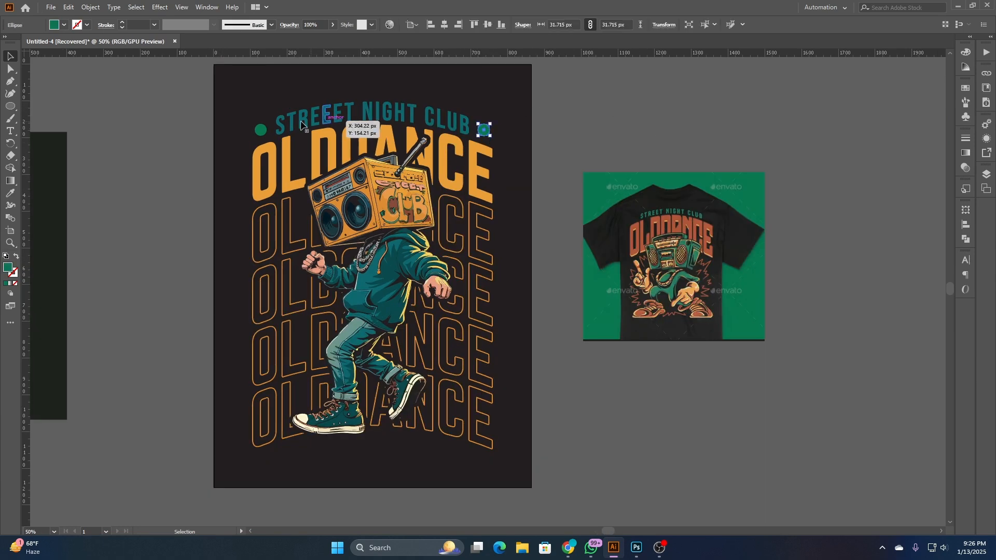
pyautogui.keyDown('shift'); pyautogui.click(262, 132); pyautogui.keyUp('shift')
pyautogui.press('i')
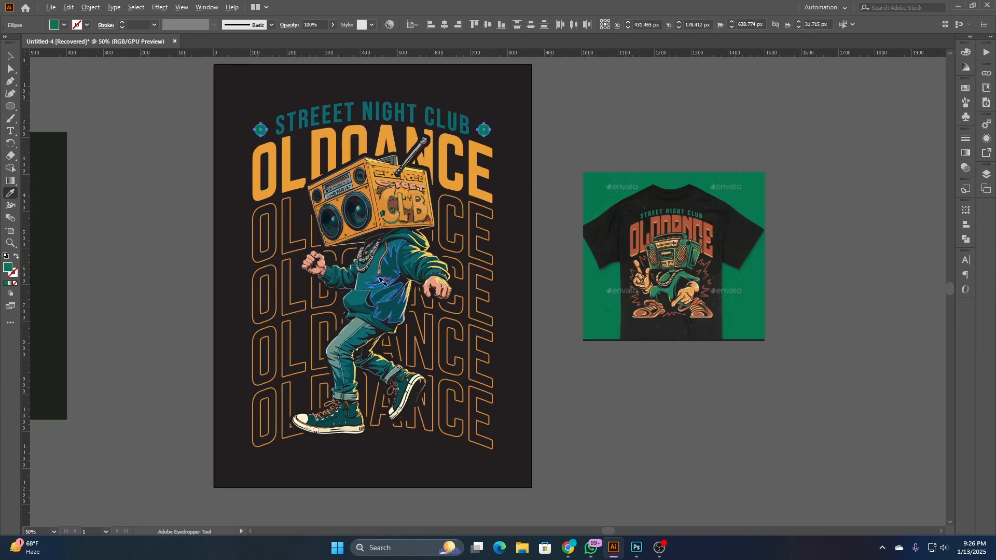
pyautogui.scroll(2, 417, 283)
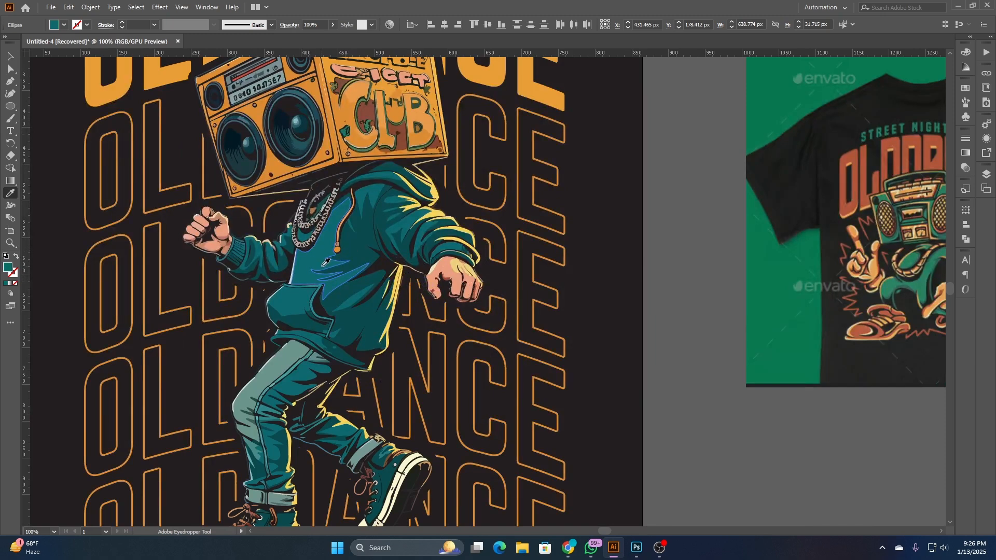
pyautogui.scroll(-2, 377, 293)
pyautogui.click(10, 57)
pyautogui.click(123, 165)
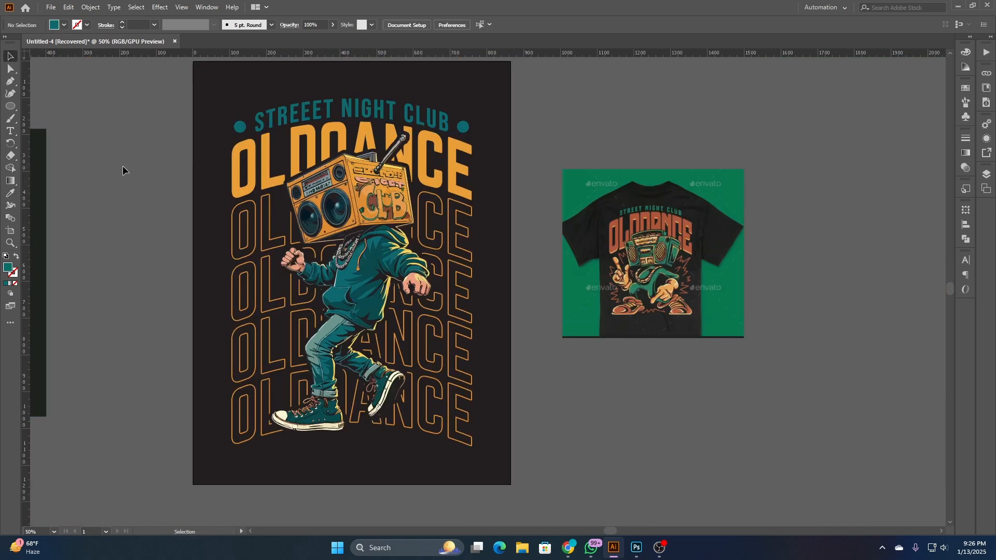
# - Recolour the outlined OLDOANCE rows with the teal sampled from the STREEET NIGHT CLUB line
pyautogui.scroll(-1, 132, 179)
pyautogui.moveTo(392, 345); pyautogui.dragTo(561, 362)
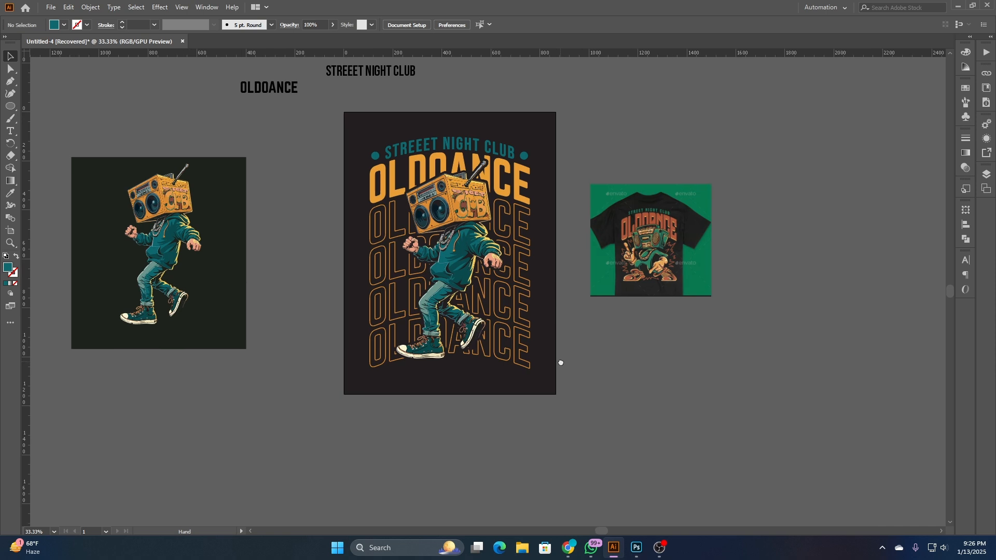
pyautogui.click(524, 272)
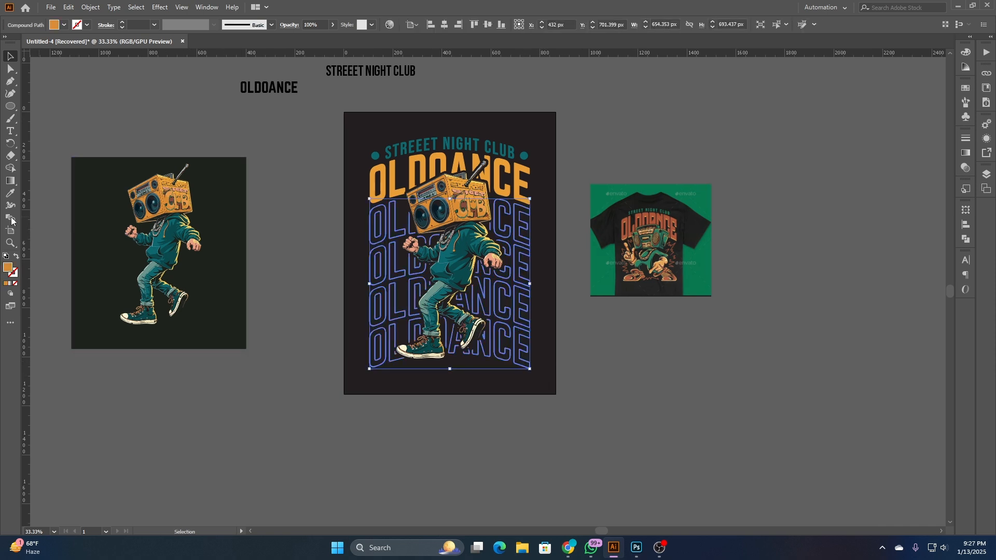
pyautogui.click(11, 193)
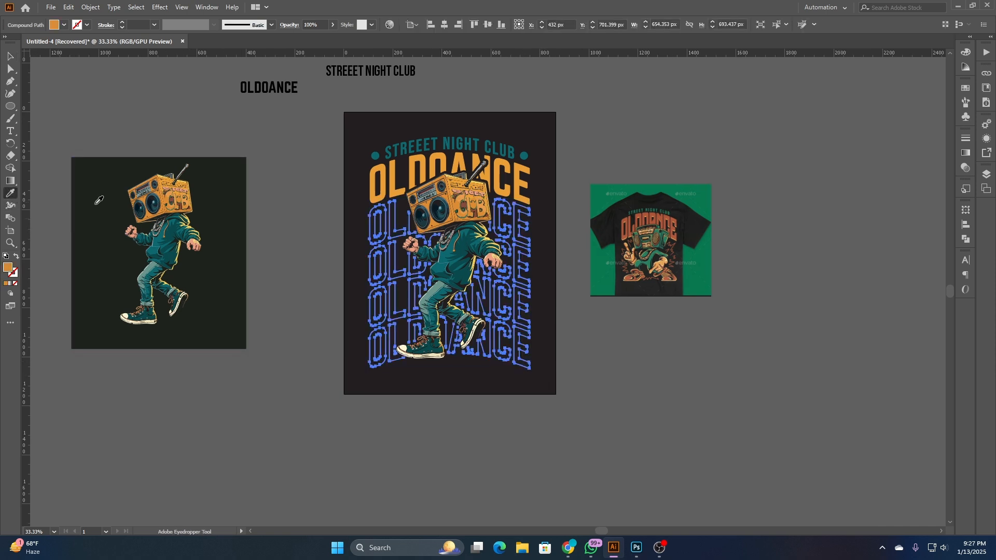
pyautogui.click(414, 149)
pyautogui.click(10, 56)
pyautogui.click(298, 146)
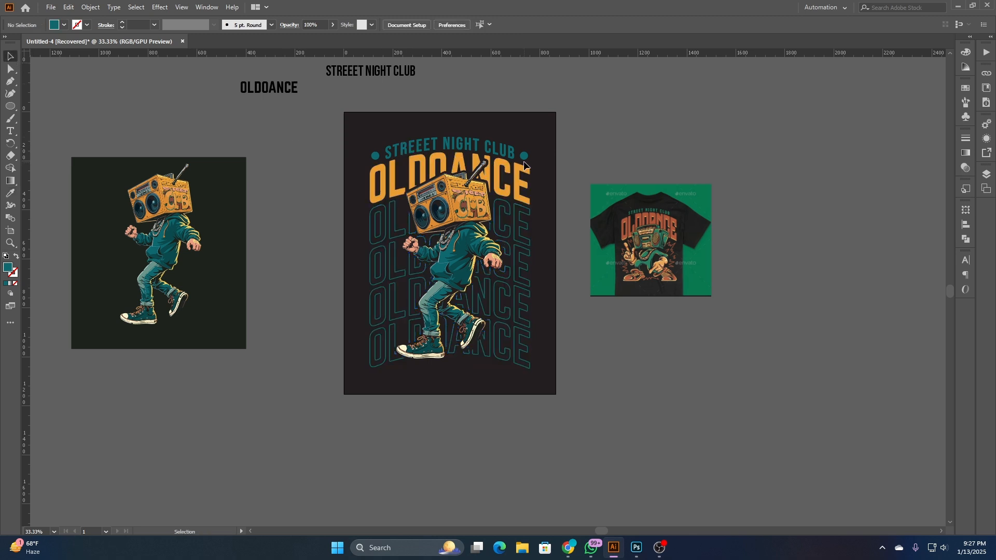
# - Fill the solid OLDOANCE title with the deeper orange sampled from the boombox's speaker front
pyautogui.keyDown('alt'); pyautogui.scroll(1, 525, 204); pyautogui.keyUp('alt')
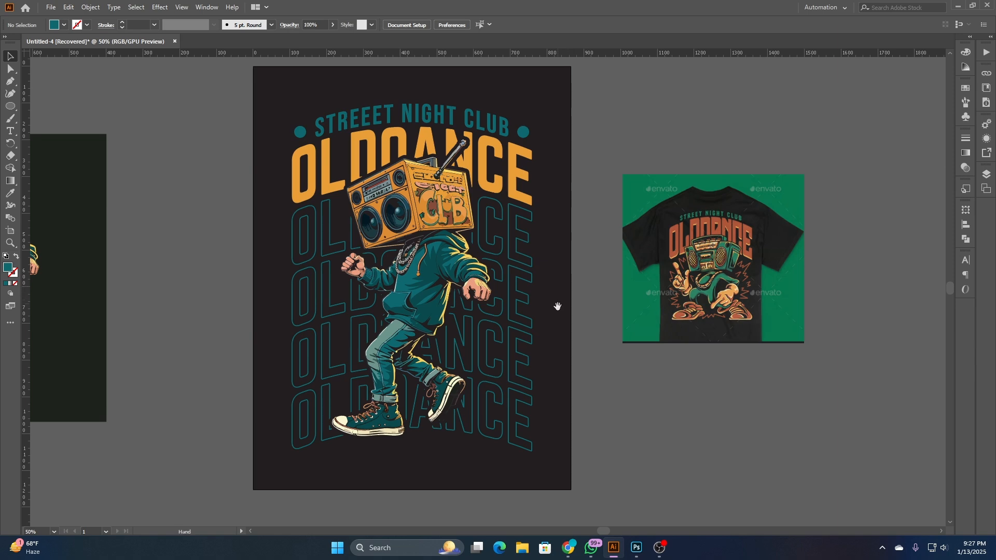
pyautogui.moveTo(557, 306); pyautogui.dragTo(648, 324)
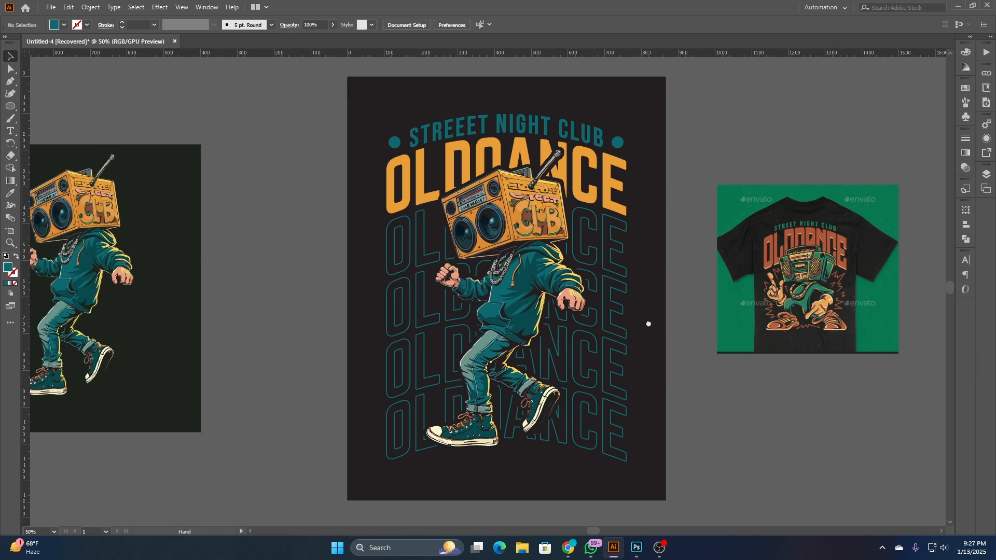
pyautogui.scroll(1, 545, 298)
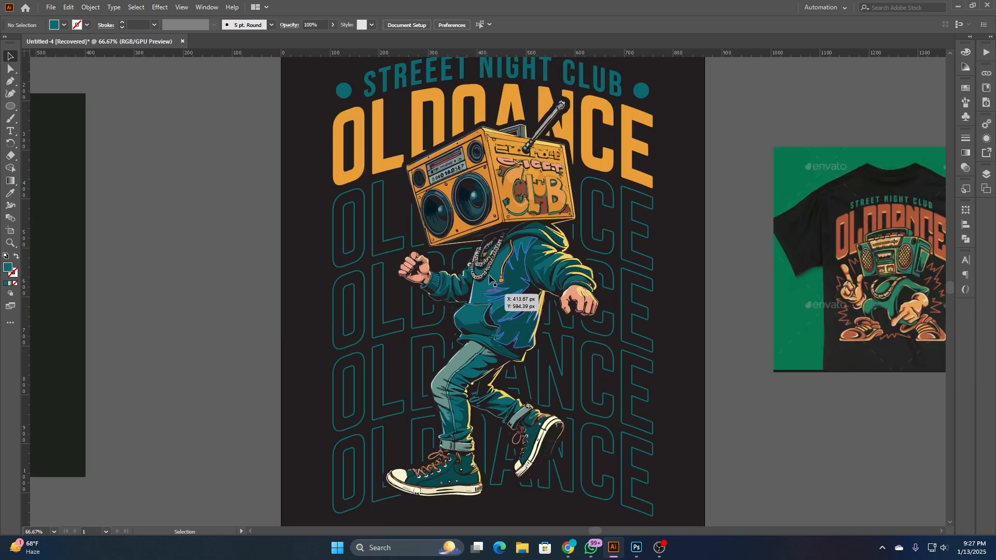
pyautogui.moveTo(268, 246); pyautogui.dragTo(260, 266)
pyautogui.click(325, 192)
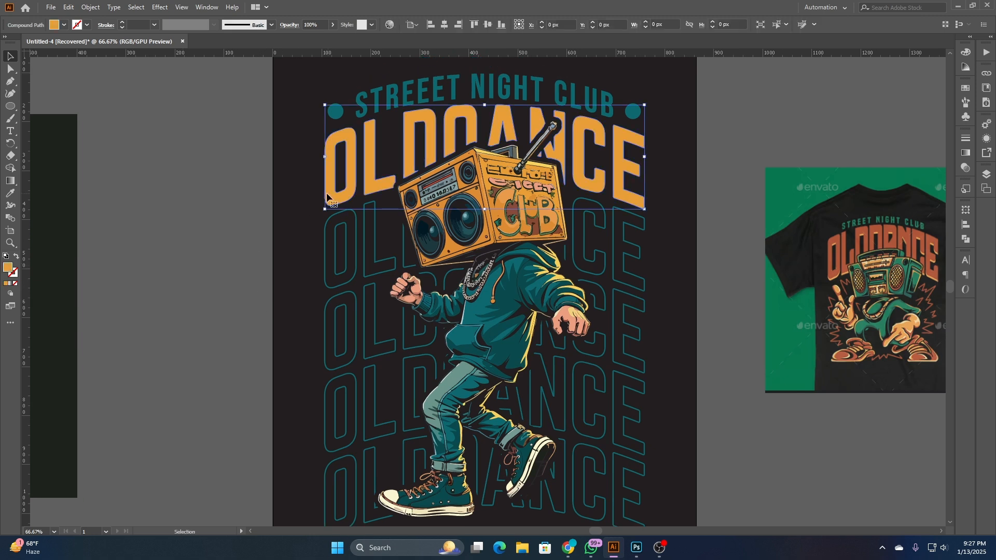
pyautogui.click(10, 192)
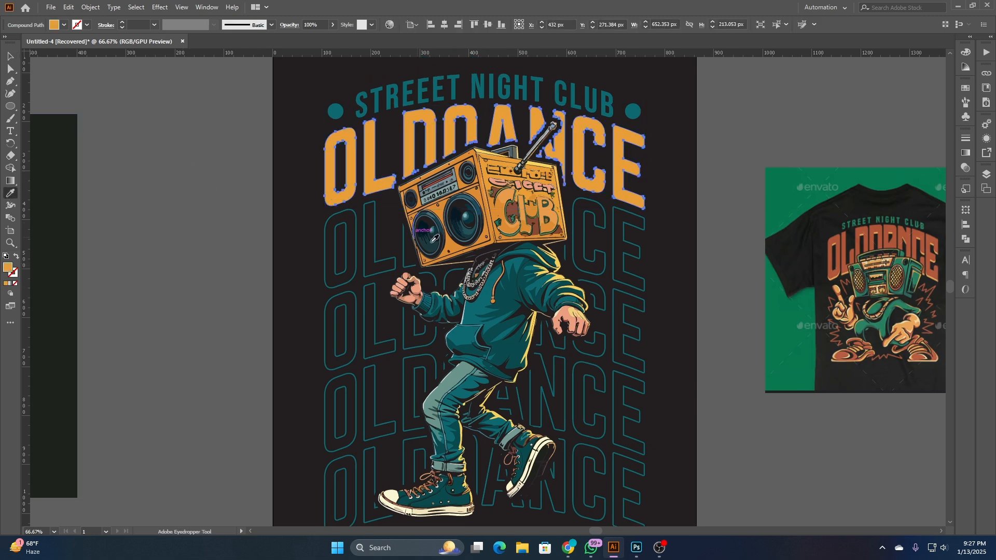
pyautogui.click(457, 246)
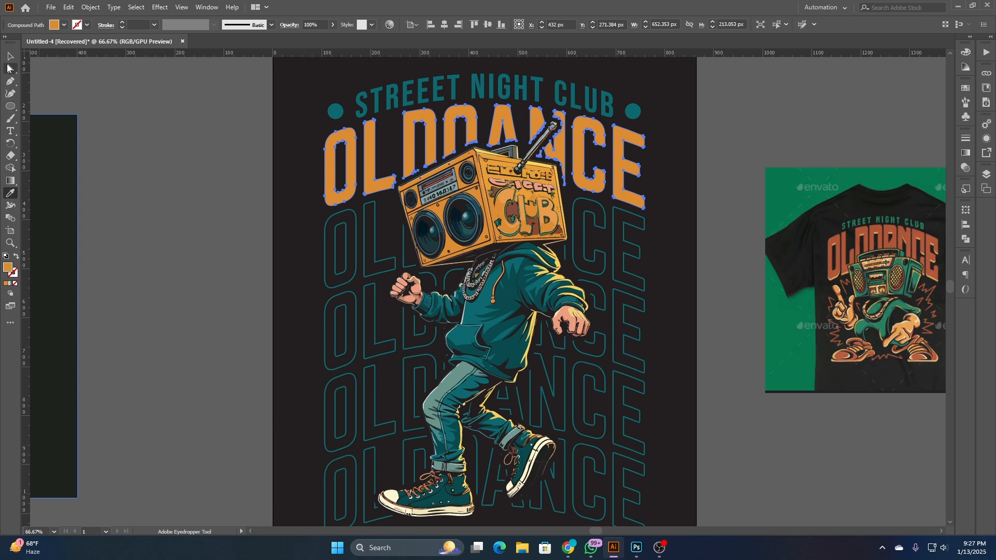
pyautogui.click(9, 55)
pyautogui.click(177, 133)
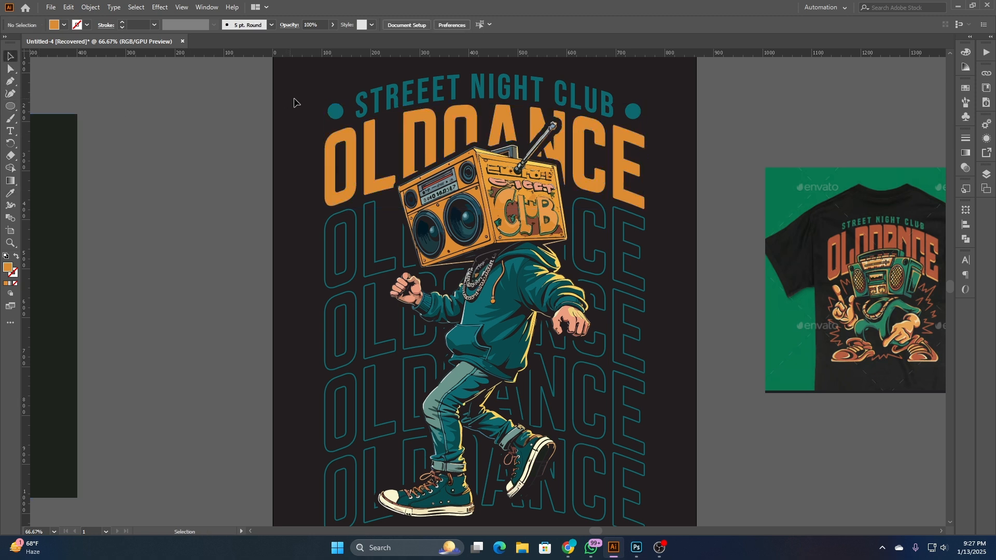
# - Group the two circles at the ends of the STREEET NIGHT CLUB line
pyautogui.click(336, 110)
pyautogui.keyDown('shift'); pyautogui.click(633, 110); pyautogui.keyUp('shift')
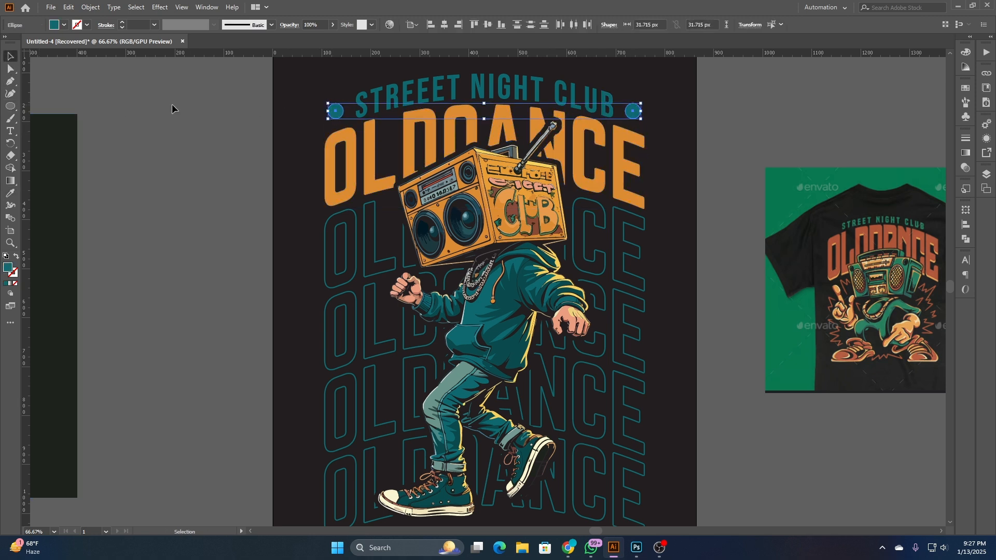
pyautogui.hotkey('ctrl', 'g')
# - Try the OLDOANCE title's orange fill on the grouped circles and undo the recolour
pyautogui.click(10, 195)
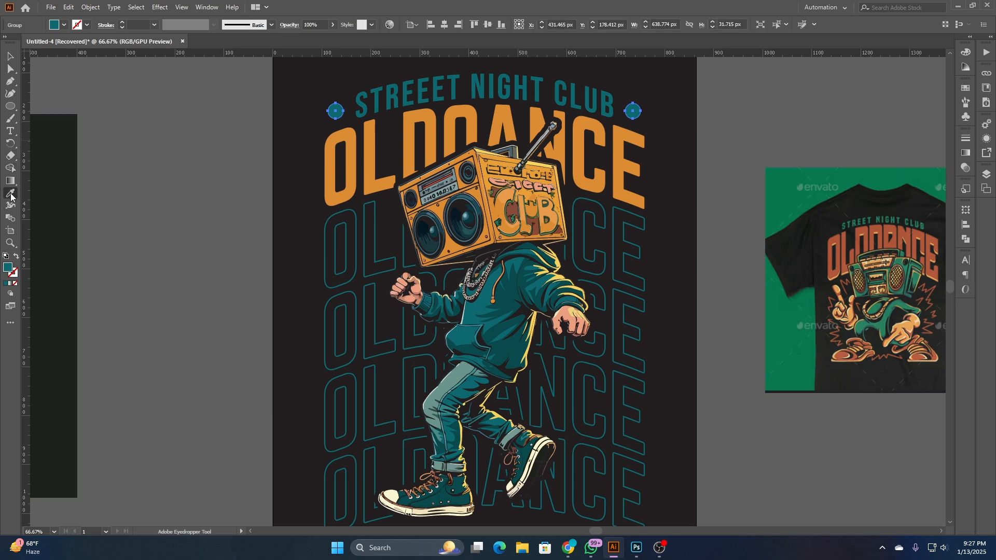
pyautogui.click(367, 183)
pyautogui.click(10, 56)
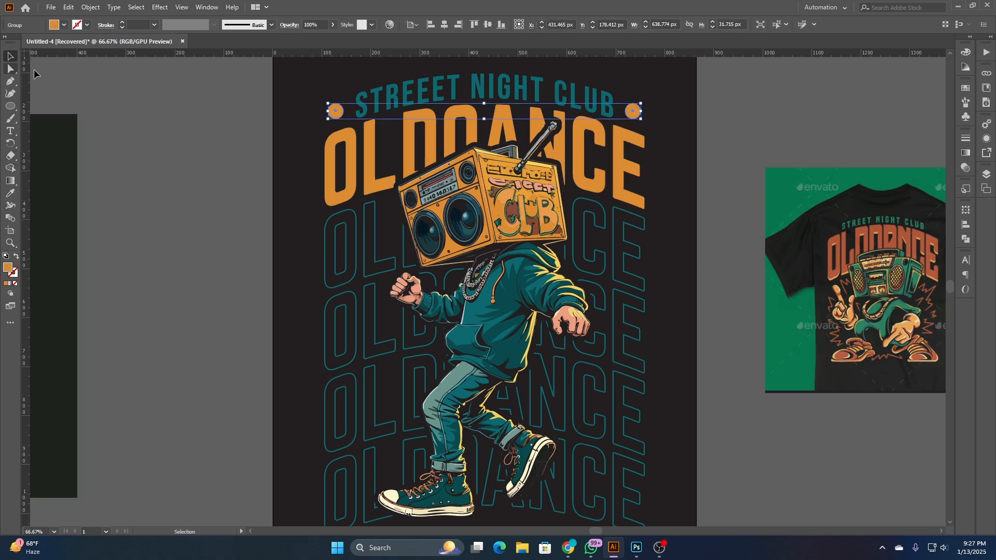
pyautogui.click(286, 197)
pyautogui.scroll(-1, 276, 213)
pyautogui.hotkey('ctrl', 'z')
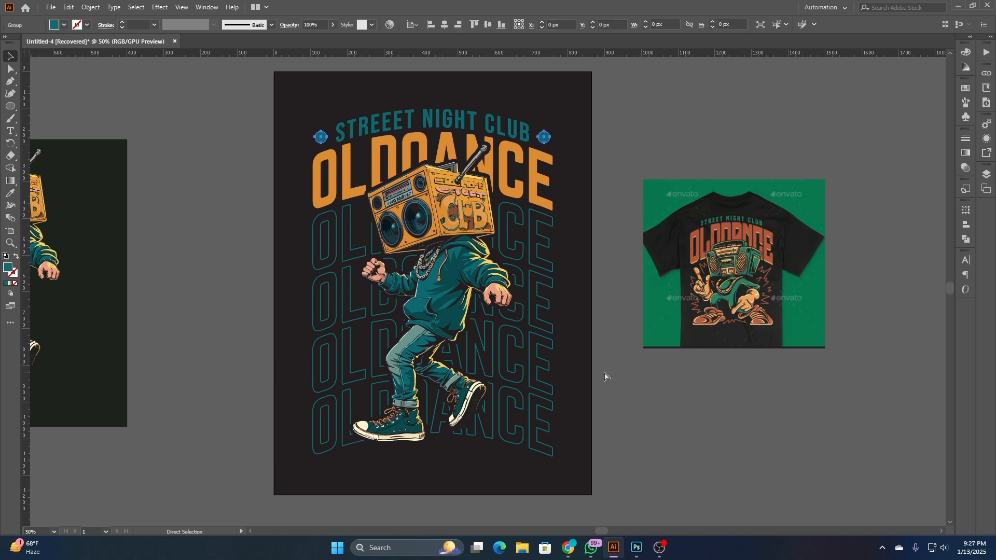
pyautogui.click(609, 370)
# - Move the T-shirt reference image farther up and away from the artboard's right side
pyautogui.scroll(-1, 584, 351)
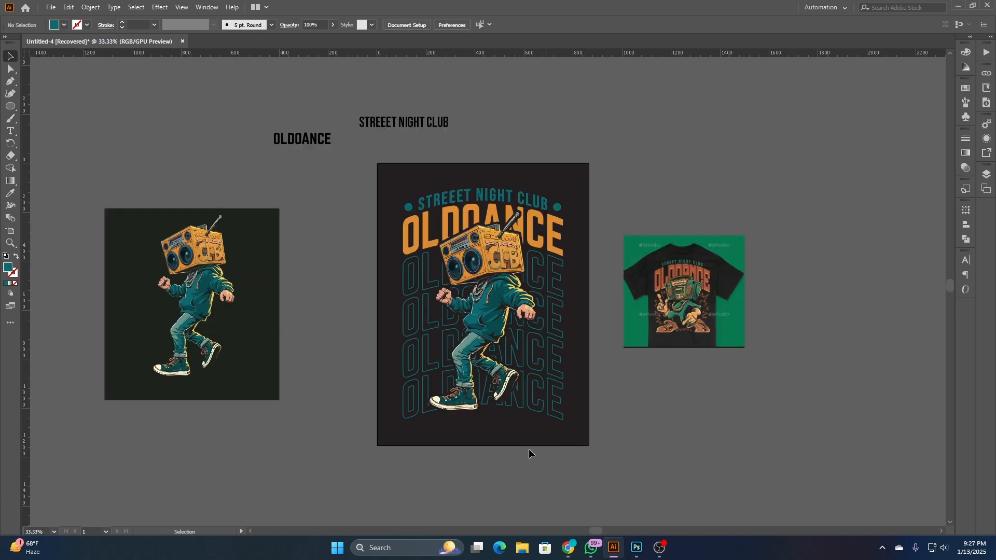
pyautogui.moveTo(686, 294); pyautogui.dragTo(767, 201)
pyautogui.click(677, 242)
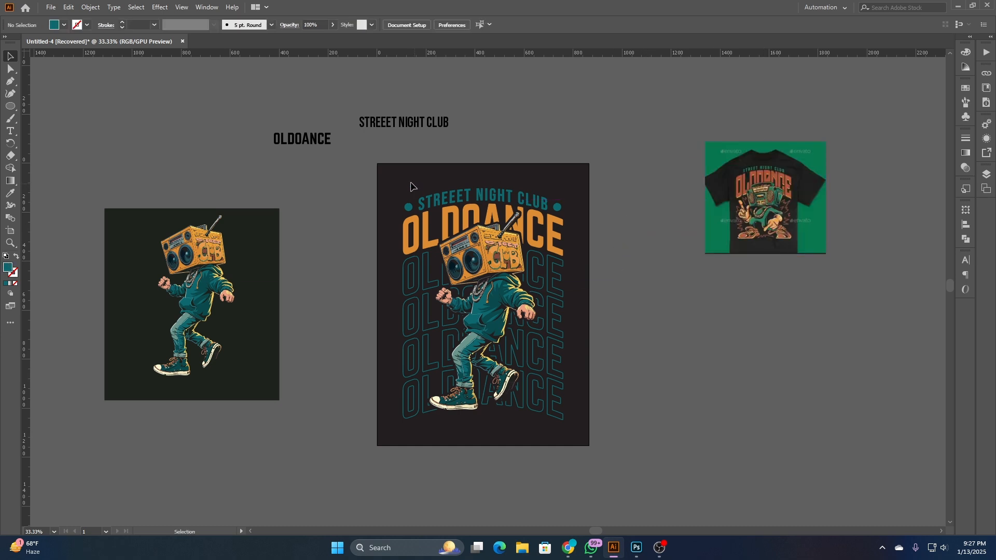
pyautogui.moveTo(413, 206); pyautogui.dragTo(594, 440)
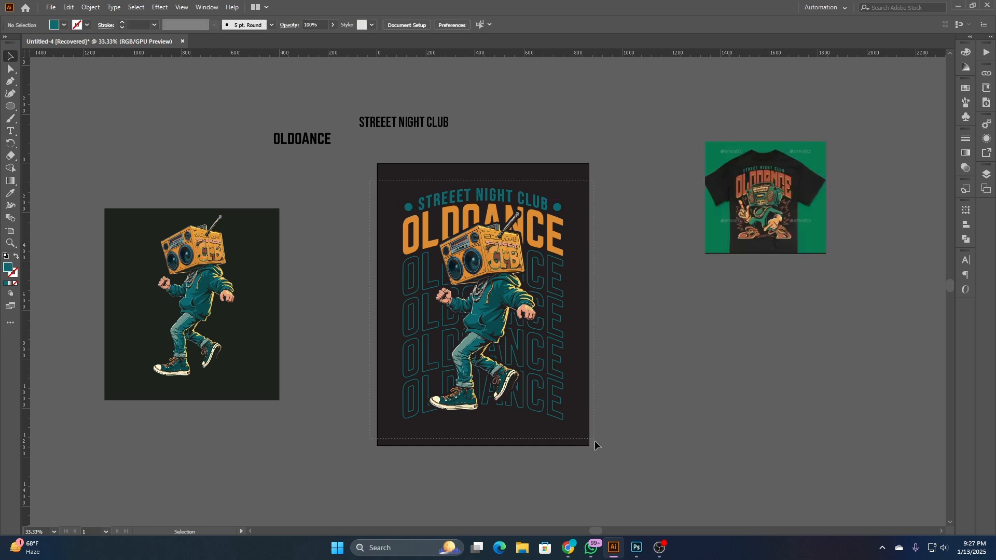
pyautogui.click(91, 7)
pyautogui.click(133, 132)
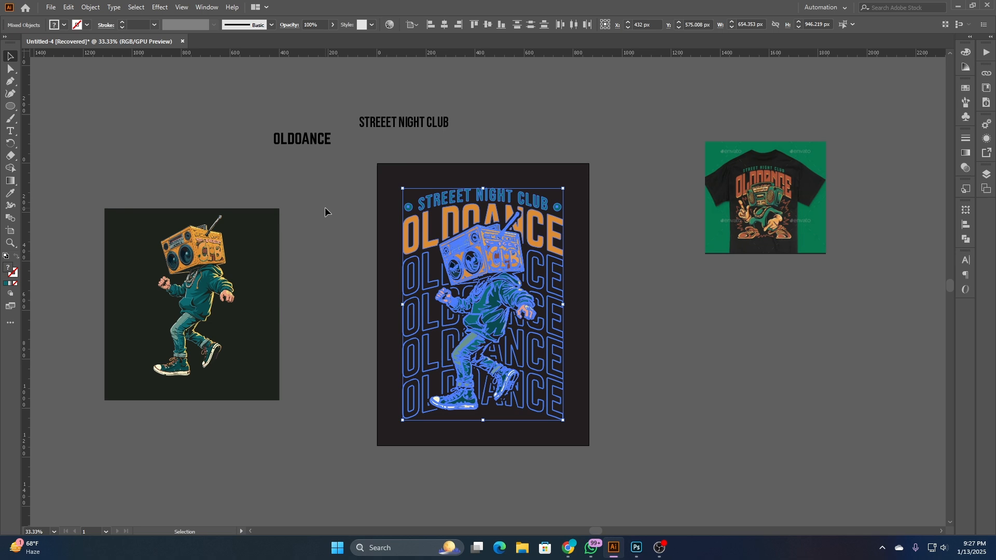
pyautogui.click(325, 208)
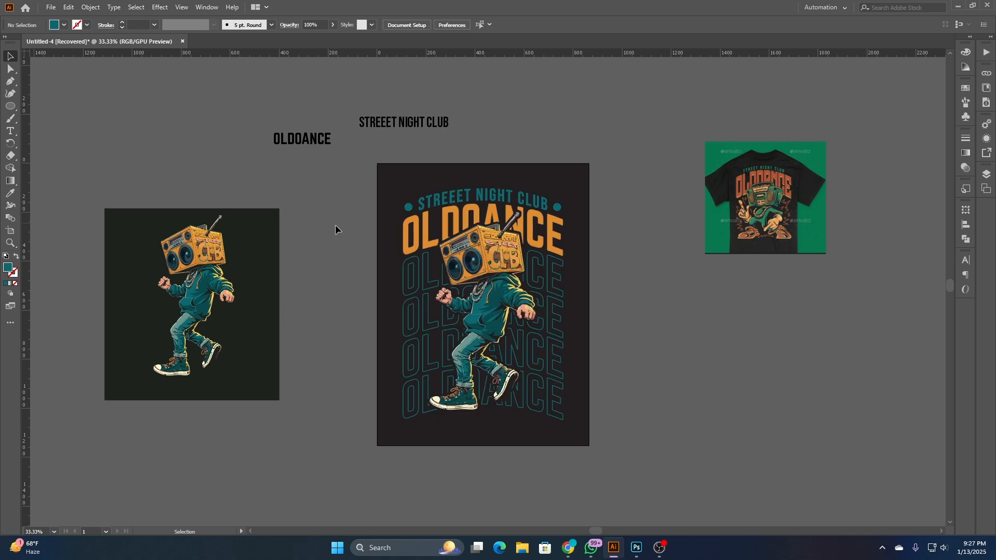
# - Draw a horizontal line about 650 px long beneath the lowest outlined OLDOANCE row, spanning the row's full width
pyautogui.scroll(2, 502, 437)
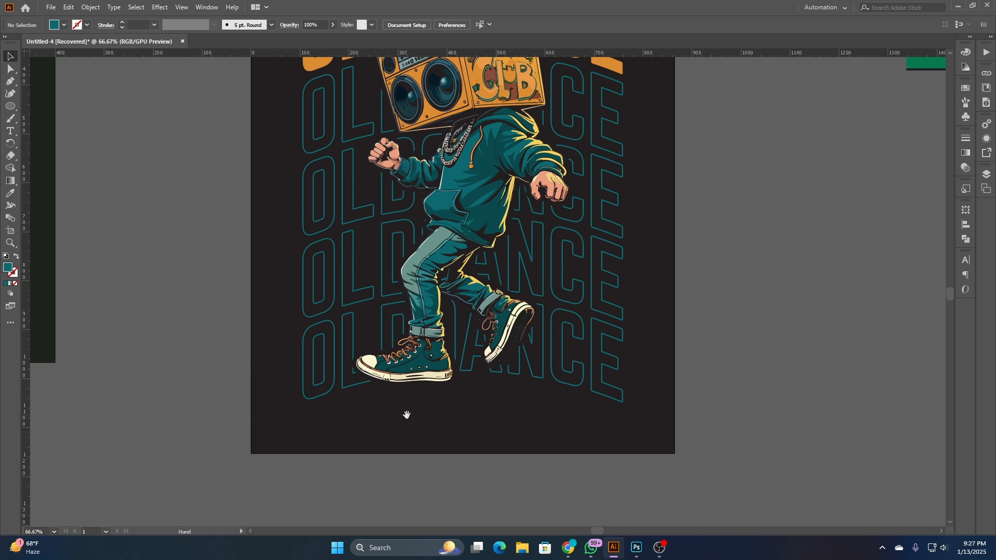
pyautogui.moveTo(407, 415); pyautogui.dragTo(399, 383)
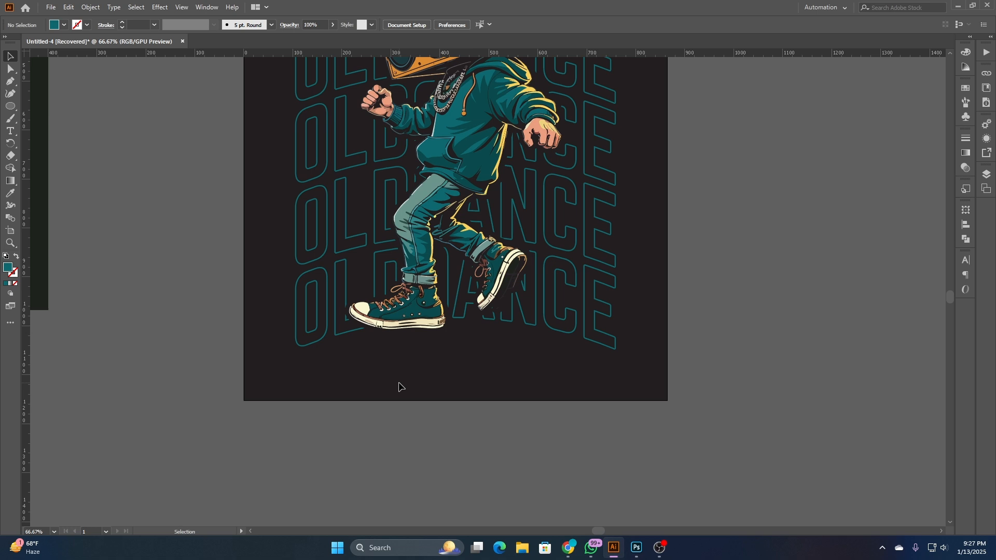
pyautogui.click(10, 106)
pyautogui.click(72, 157)
pyautogui.moveTo(296, 348); pyautogui.dragTo(615, 360)
pyautogui.click(11, 56)
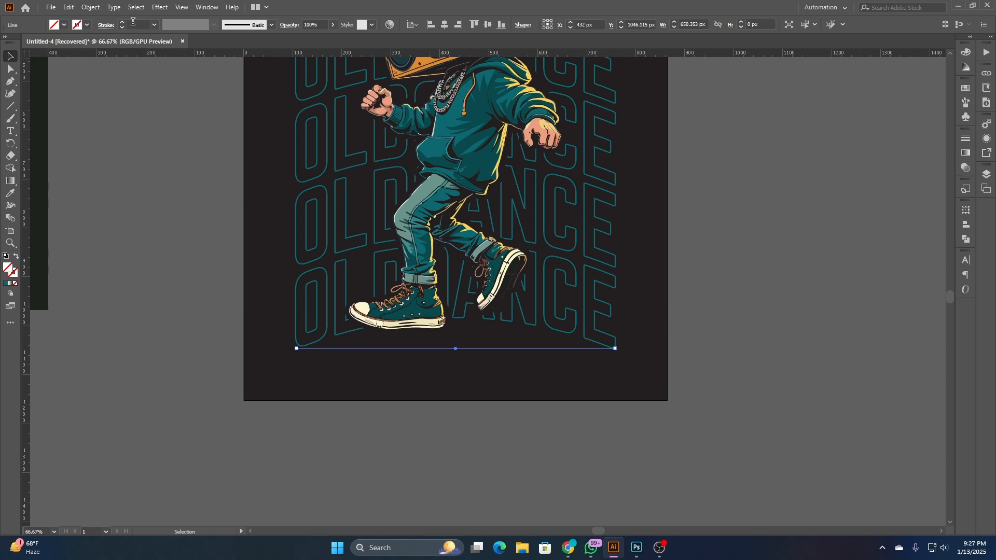
# - Try a 4 pt stroke on the line beneath the outlined rows, and delete the line
pyautogui.scroll(1, 133, 21)
pyautogui.scroll(1, 138, 24)
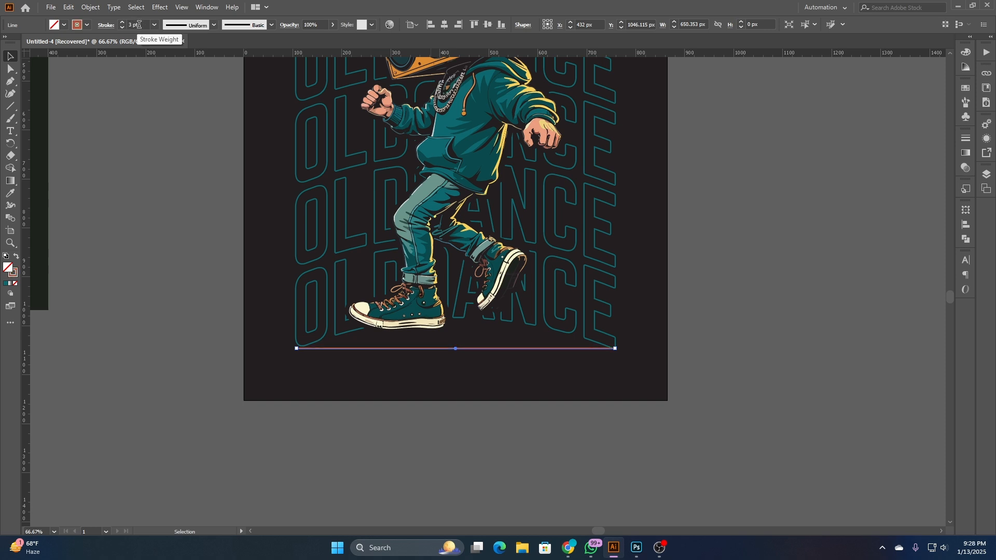
pyautogui.scroll(1, 138, 24)
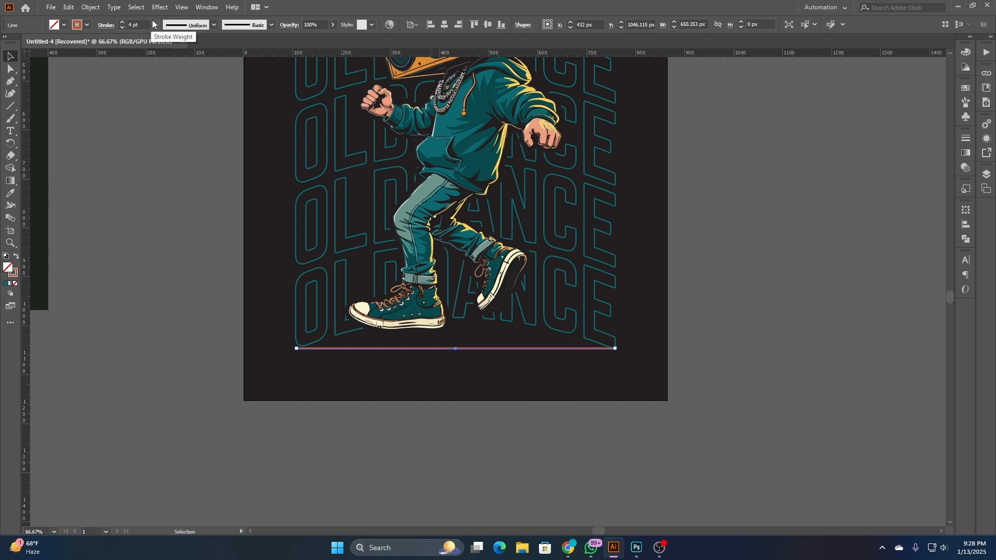
pyautogui.click(136, 152)
pyautogui.scroll(-1, 468, 389)
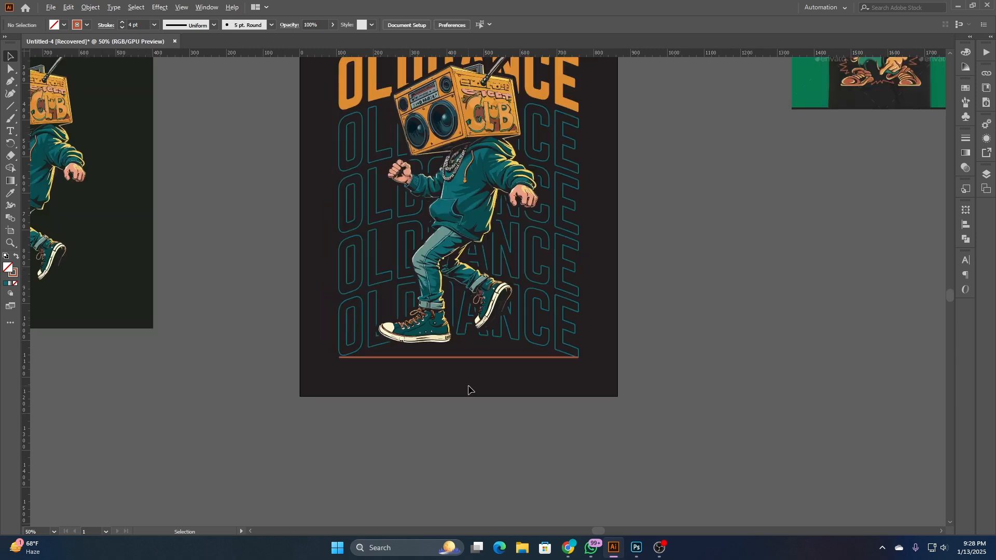
pyautogui.click(478, 358)
pyautogui.press('Delete')
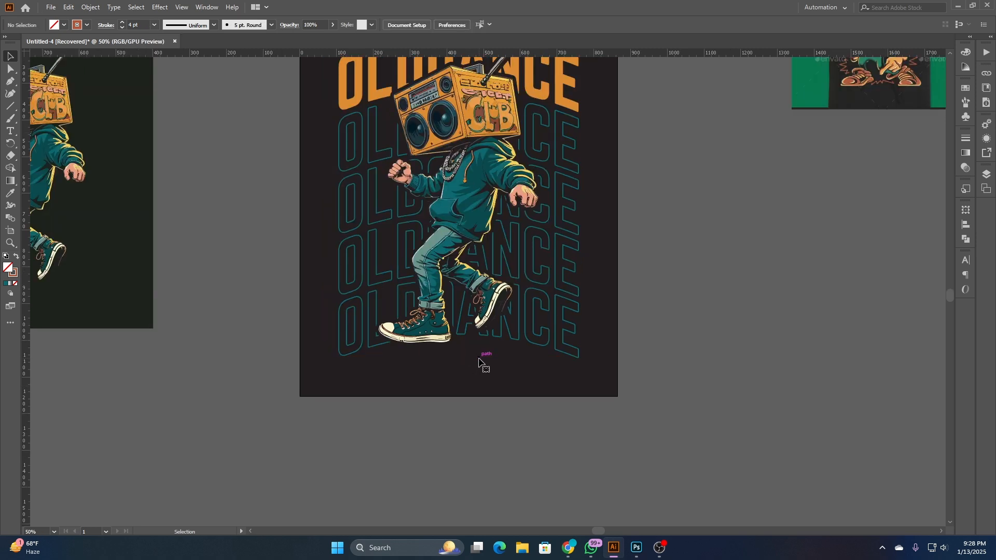
# - Duplicate the black OLDOANCE text onto the artboard below the character's shoes and fill it with the orange sampled from the large title
pyautogui.scroll(-1, 478, 359)
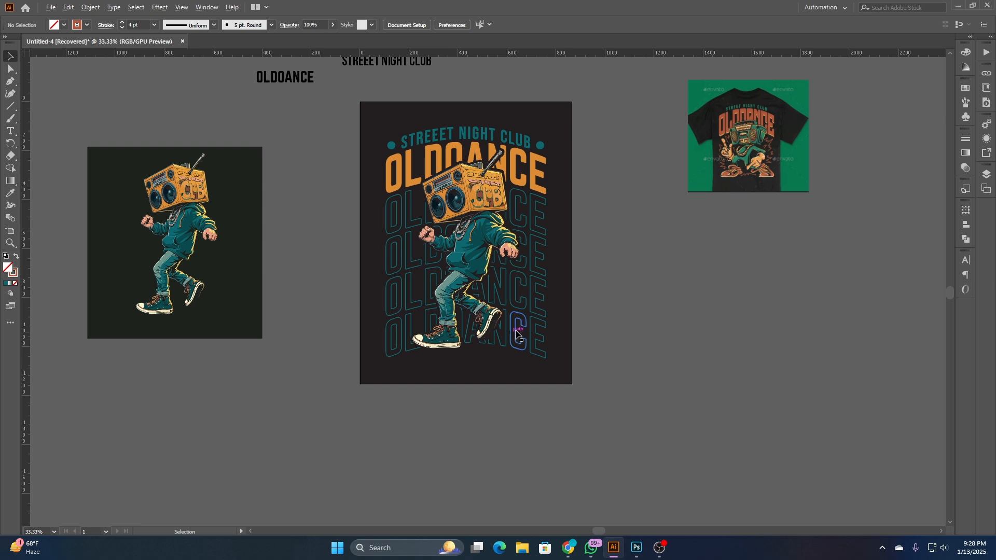
pyautogui.moveTo(357, 173); pyautogui.dragTo(358, 212)
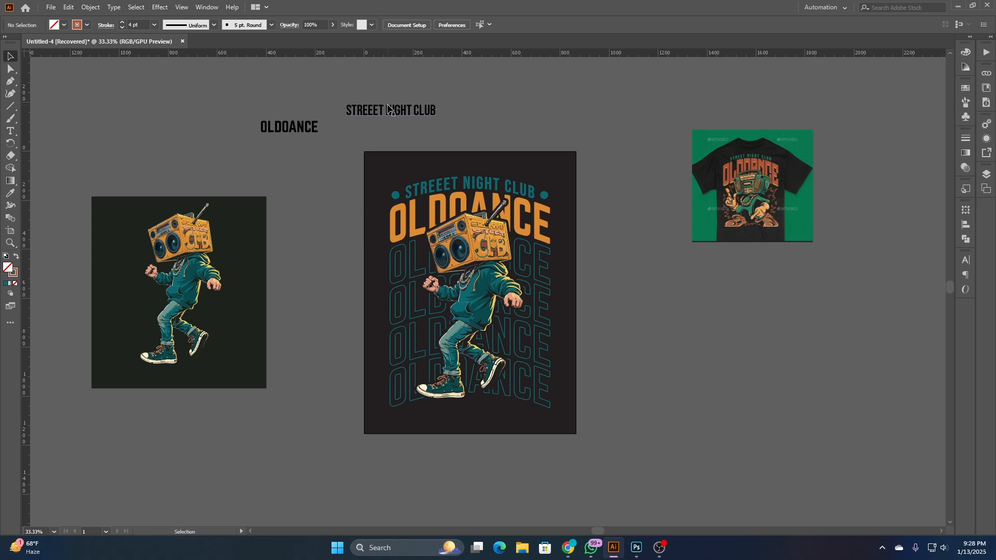
pyautogui.moveTo(306, 134); pyautogui.dragTo(498, 415)
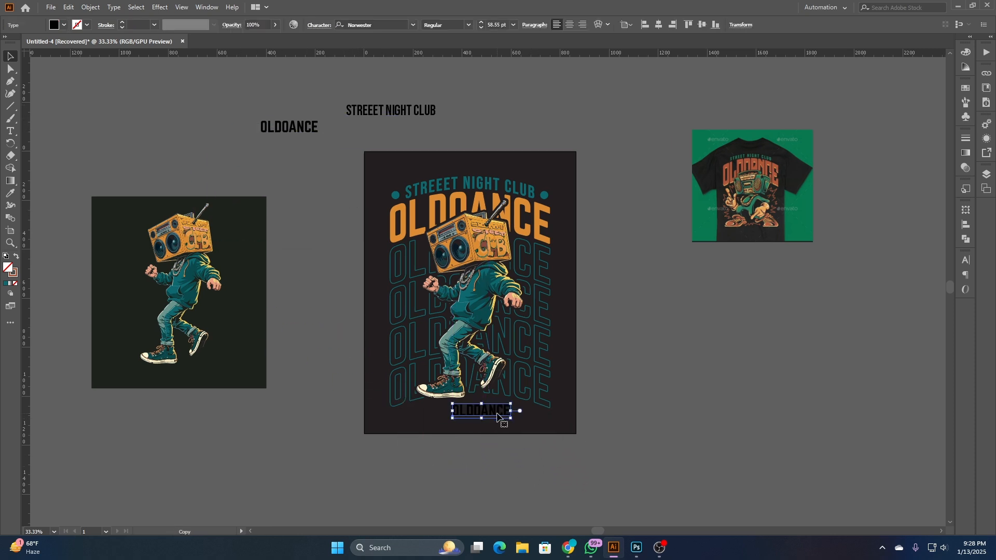
pyautogui.click(11, 195)
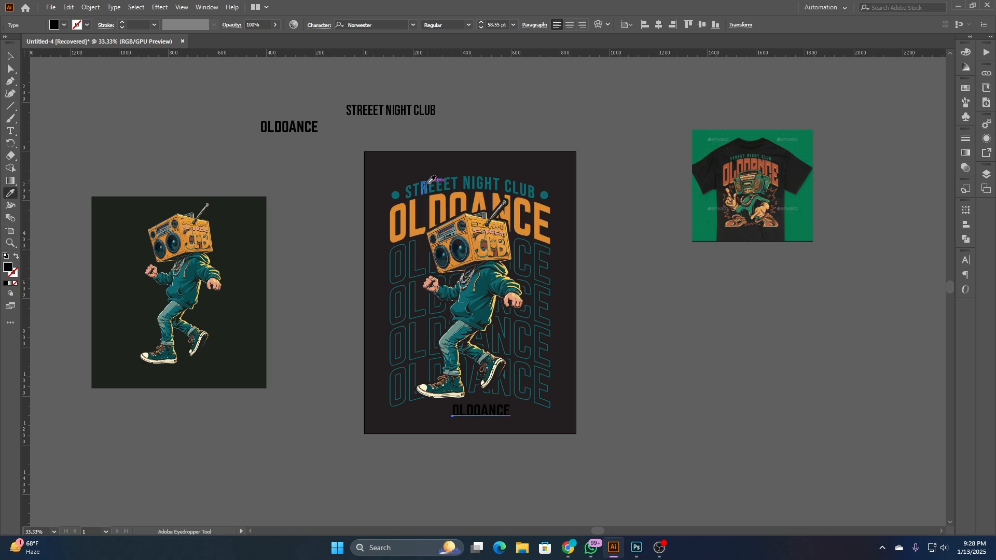
pyautogui.click(398, 226)
pyautogui.click(12, 58)
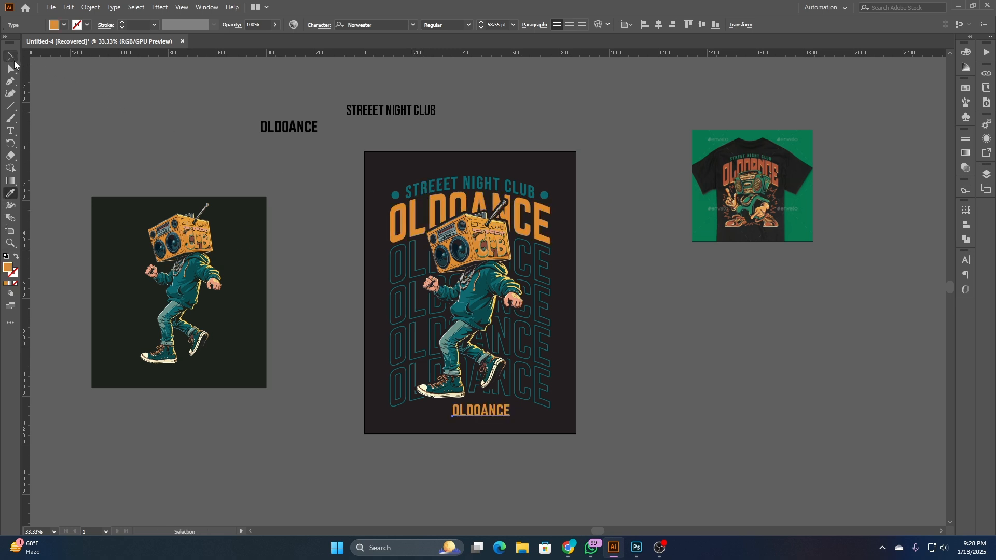
# - Convert the orange OLDOANCE text below the shoes to outlines and centre it horizontally on the artboard
pyautogui.rightClick(156, 99)
pyautogui.click(228, 166)
pyautogui.click(229, 166)
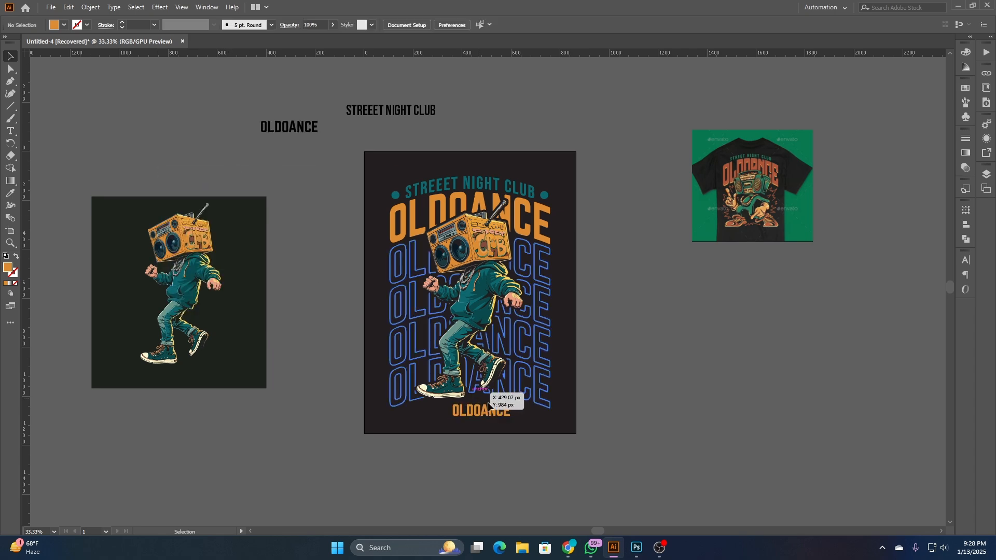
pyautogui.click(488, 407)
pyautogui.click(443, 27)
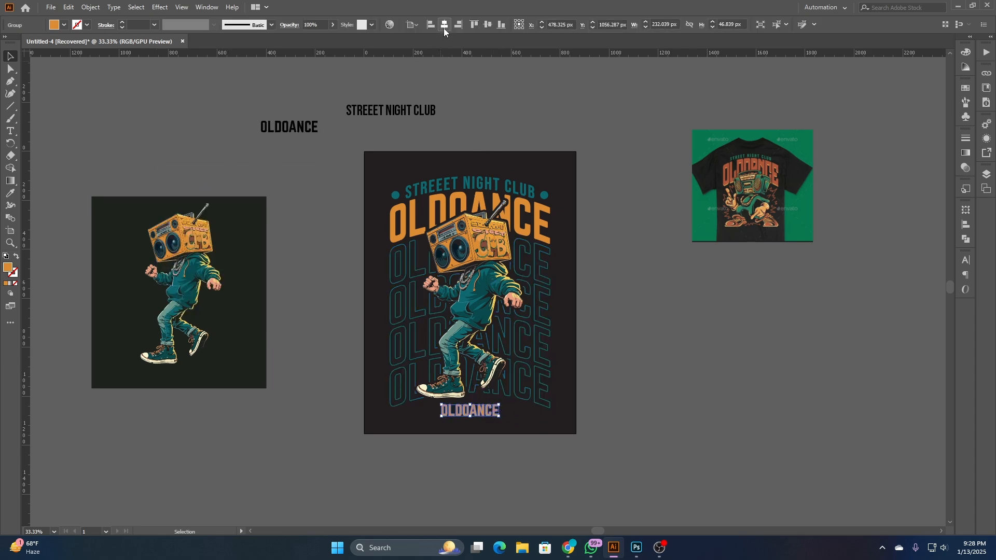
pyautogui.click(477, 72)
# - Enlarge the outlined orange OLDOANCE text below the shoes proportionally about its centre
pyautogui.scroll(3, 482, 426)
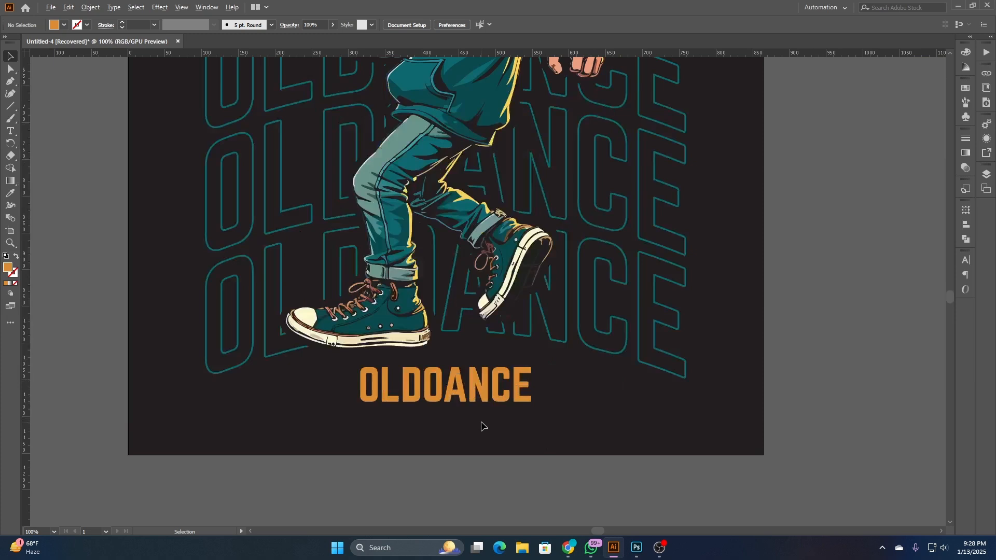
pyautogui.click(521, 391)
pyautogui.moveTo(532, 385); pyautogui.dragTo(571, 392)
pyautogui.click(583, 386)
pyautogui.scroll(-2, 584, 388)
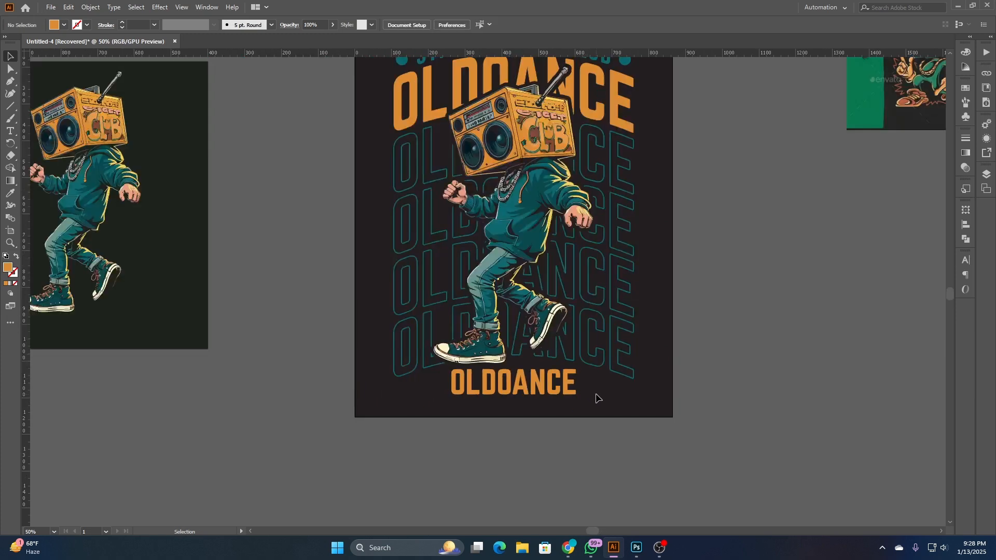
# - Try scaling the character and all the text down about their shared centre without the two circles, and undo the resize
pyautogui.scroll(-1, 599, 398)
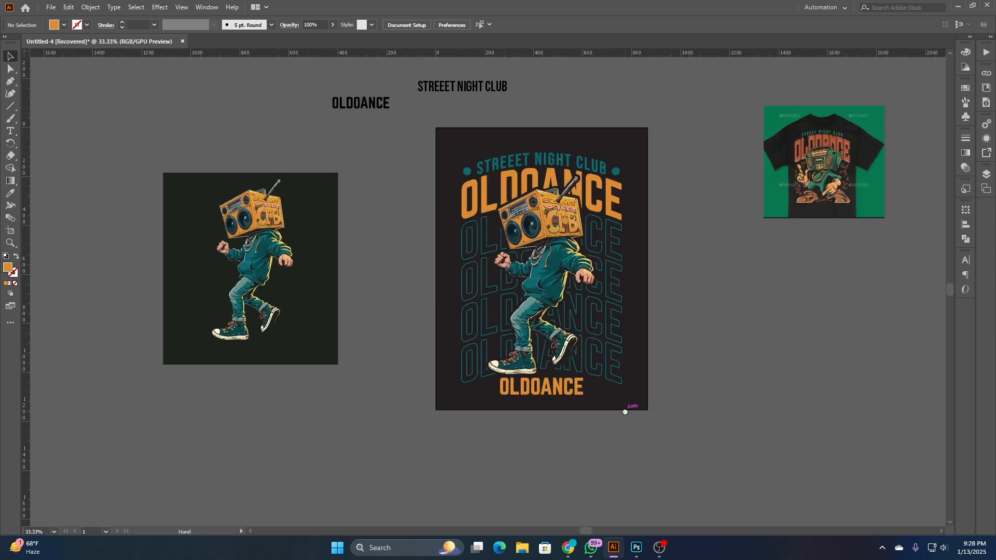
pyautogui.moveTo(625, 411); pyautogui.dragTo(508, 139)
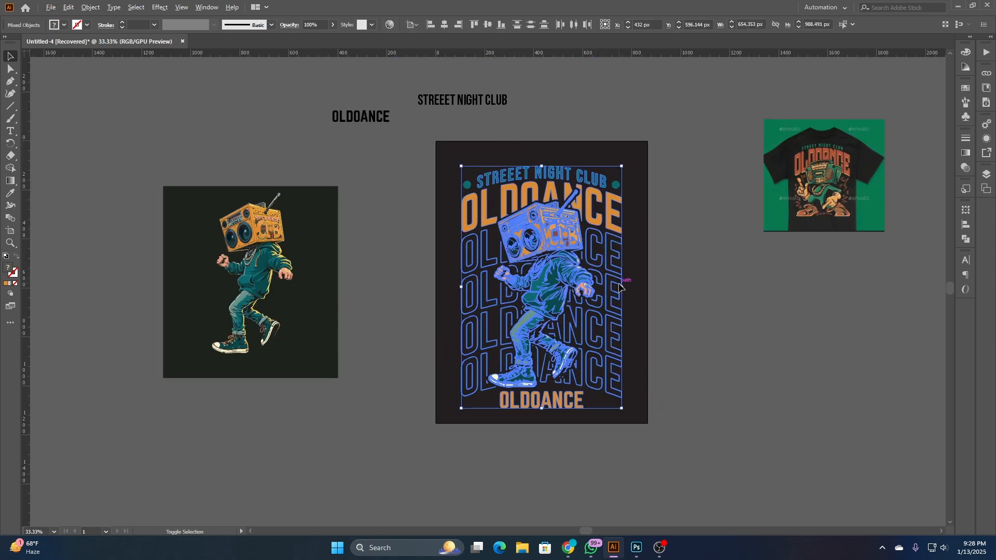
pyautogui.moveTo(621, 287); pyautogui.dragTo(597, 289)
pyautogui.click(578, 419)
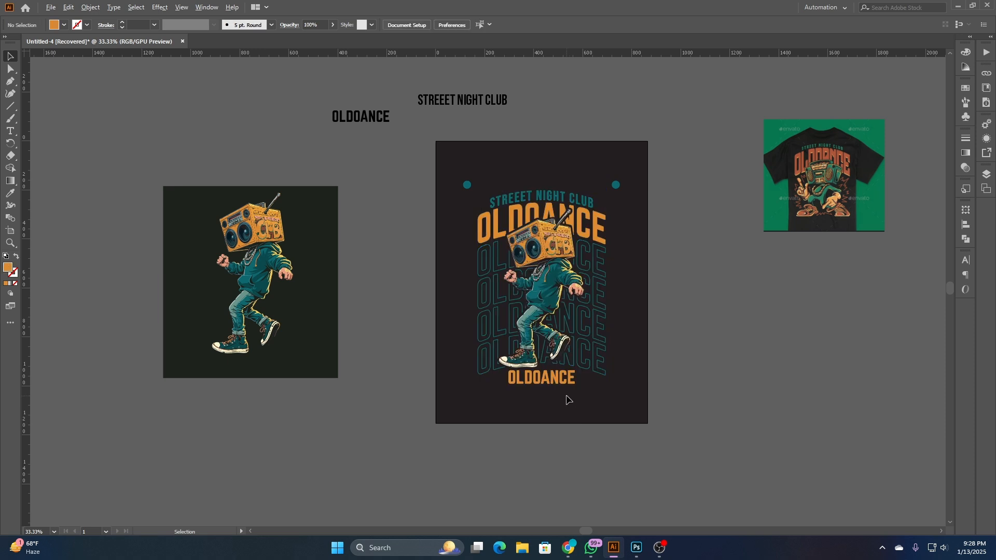
pyautogui.hotkey('ctrl', 'z')
# - Select the artboard design including the two circles and scale it down proportionally about its centre
pyautogui.moveTo(442, 155); pyautogui.dragTo(617, 386)
pyautogui.moveTo(622, 285); pyautogui.dragTo(609, 288)
pyautogui.click(641, 336)
# - Shrink the bottom OLDOANCE text to about 188 px wide and move it up to overlap the front shoe's sole
pyautogui.scroll(4, 569, 384)
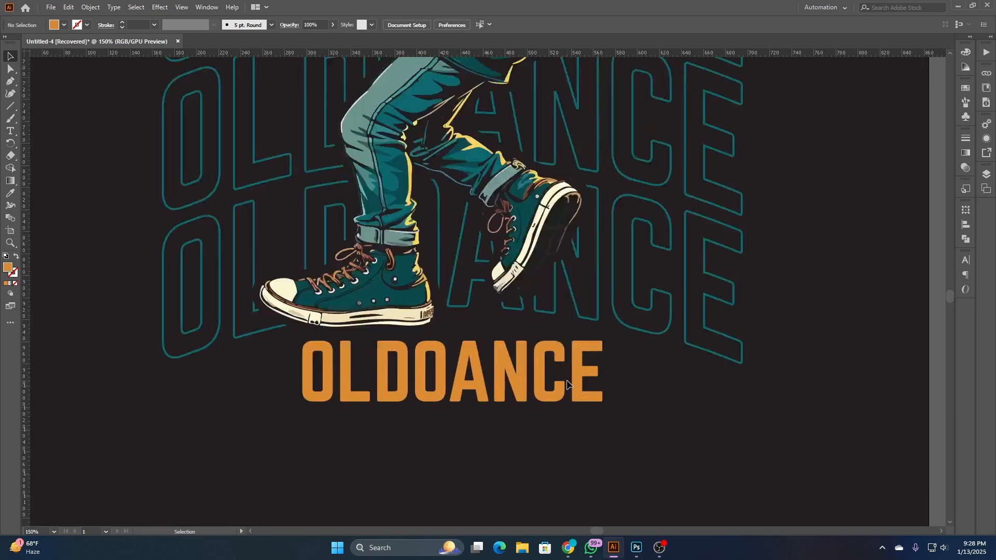
pyautogui.click(569, 384)
pyautogui.moveTo(452, 402); pyautogui.dragTo(456, 384)
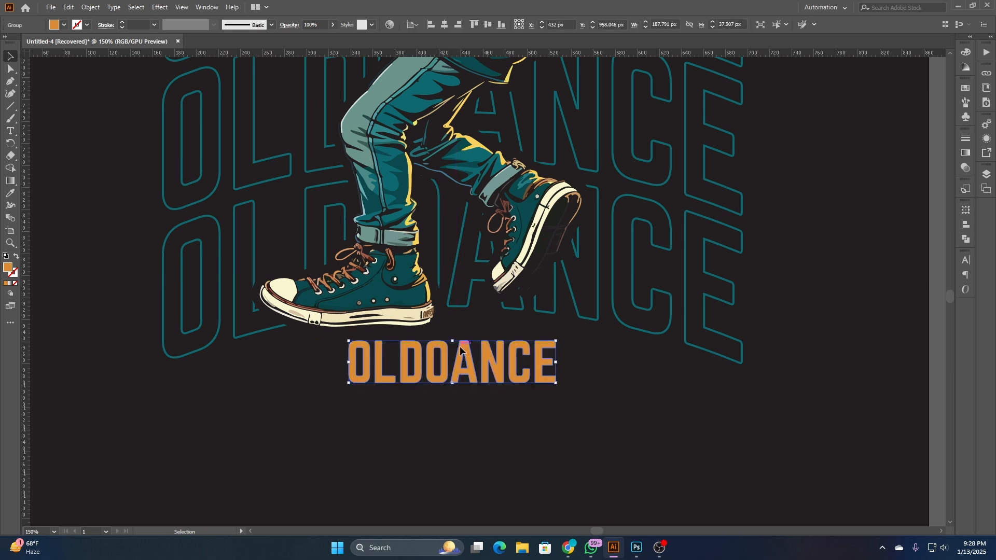
pyautogui.moveTo(460, 346); pyautogui.dragTo(460, 326)
pyautogui.click(419, 409)
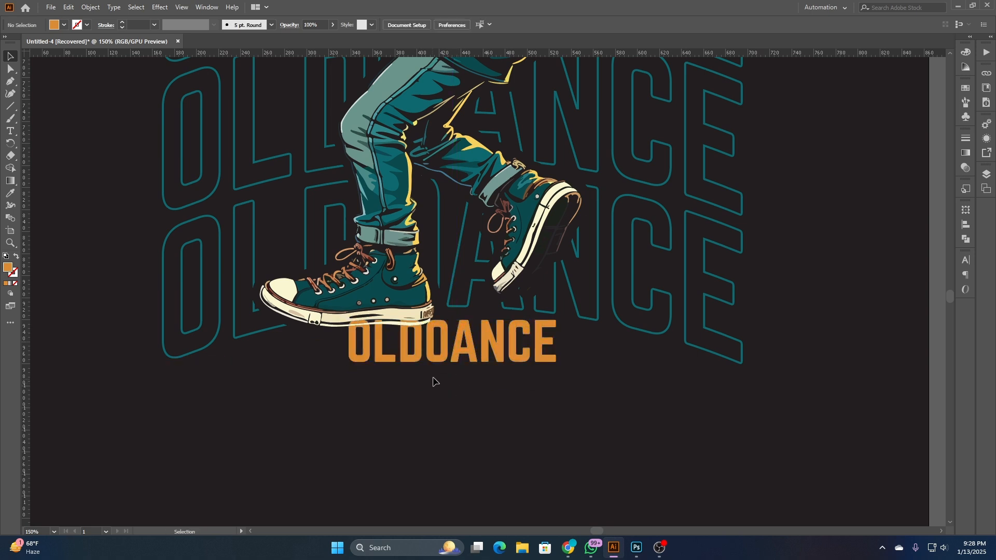
# - Nudge the bottom OLDOANCE text slightly higher against the shoe and enlarge it a little proportionally
pyautogui.click(463, 337)
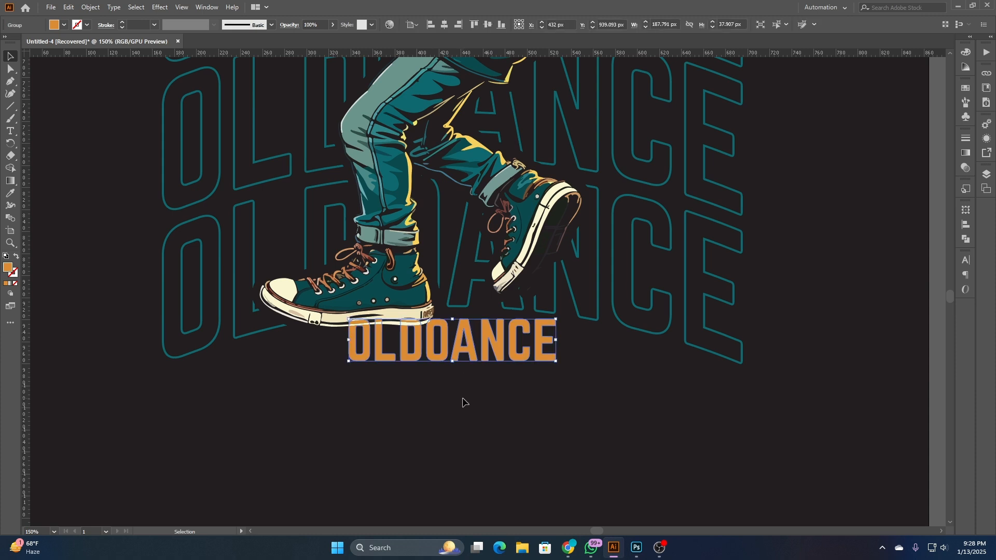
pyautogui.click(462, 402)
pyautogui.click(471, 359)
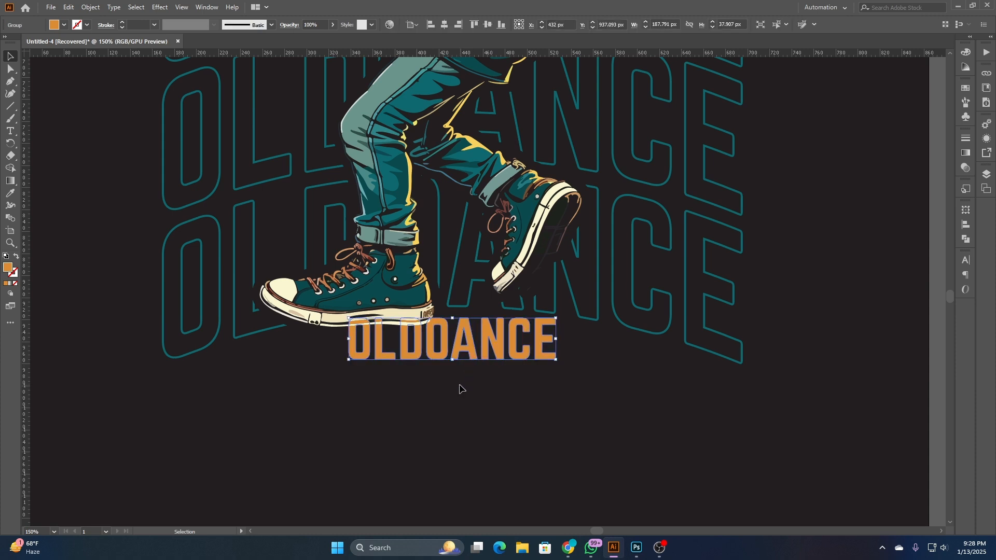
pyautogui.moveTo(451, 361); pyautogui.dragTo(453, 365)
pyautogui.click(454, 400)
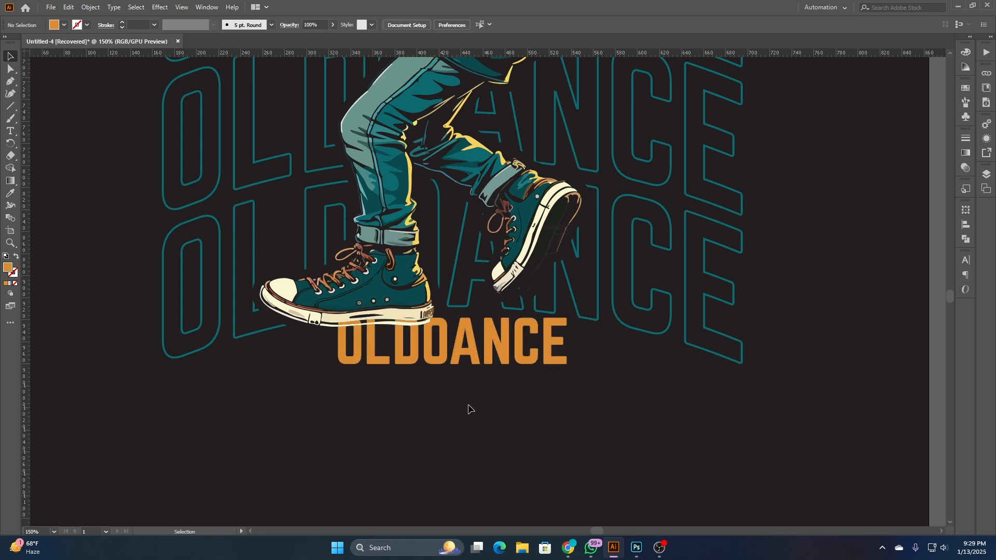
# - Widen the bottom OLDOANCE text a bit more on both sides, keeping its proportions and centre
pyautogui.scroll(-3, 467, 406)
pyautogui.scroll(3, 477, 404)
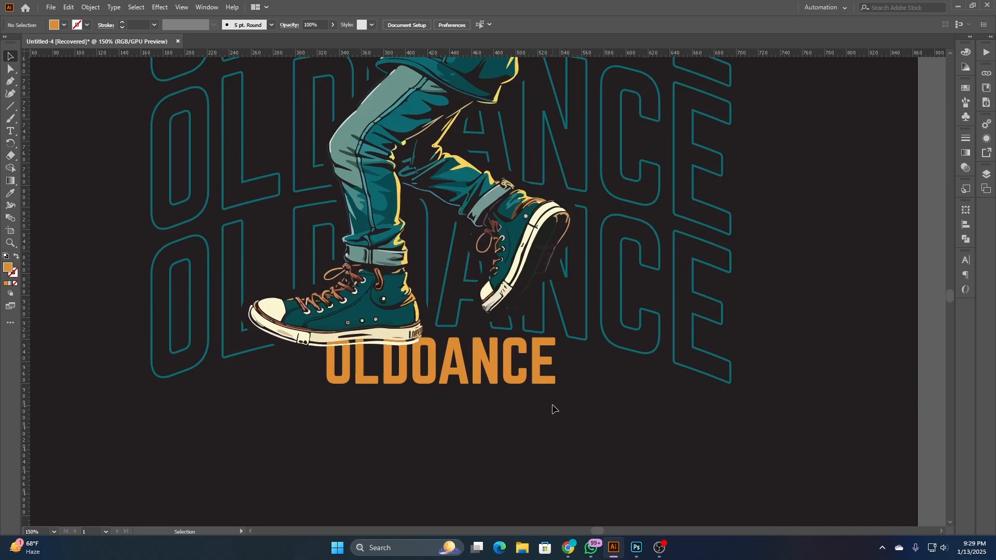
pyautogui.click(547, 382)
pyautogui.moveTo(556, 360); pyautogui.dragTo(569, 364)
pyautogui.click(517, 418)
# - Paste a copy of the boombox character directly in front of the original in the same position
pyautogui.scroll(-2, 449, 400)
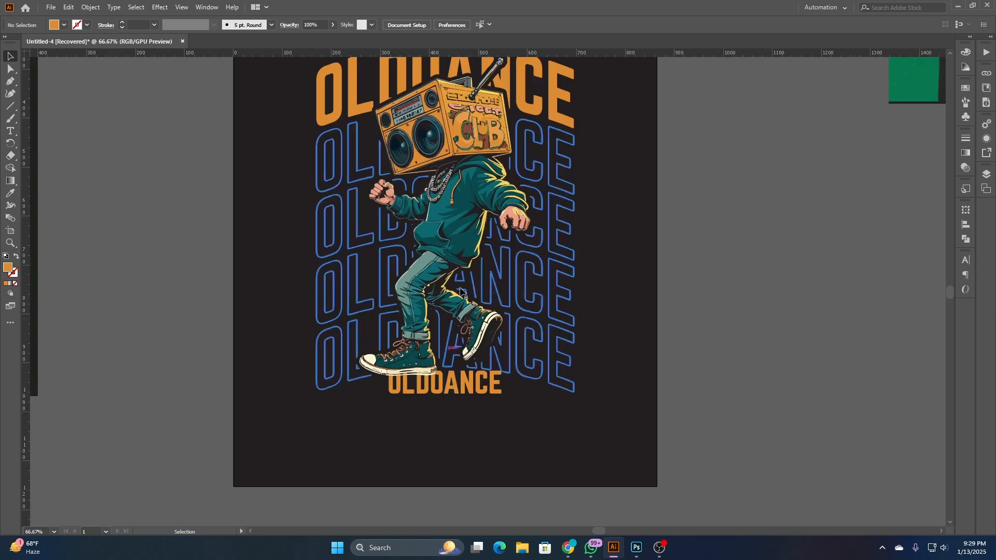
pyautogui.click(465, 217)
pyautogui.press('a')
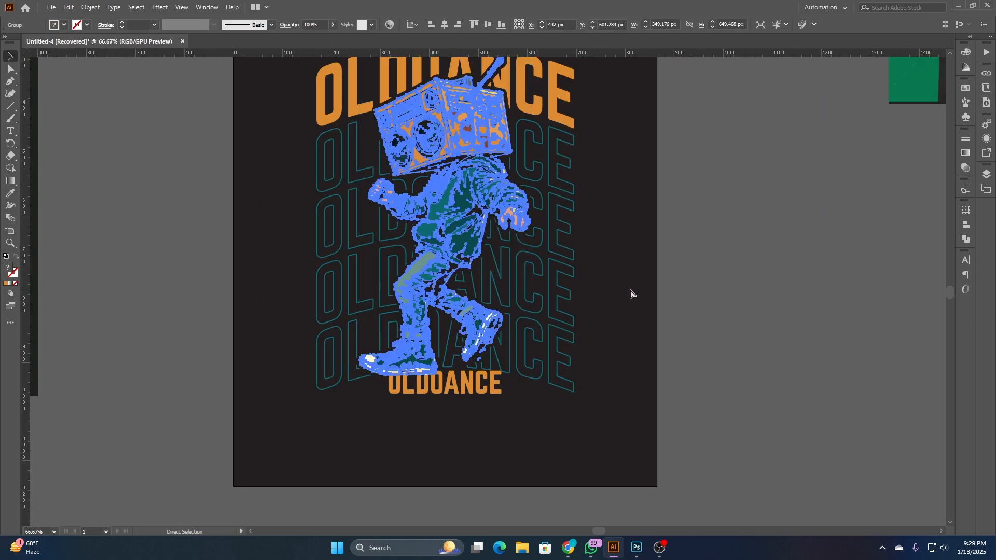
pyautogui.click(630, 293)
pyautogui.hotkey('ctrl', 'f')
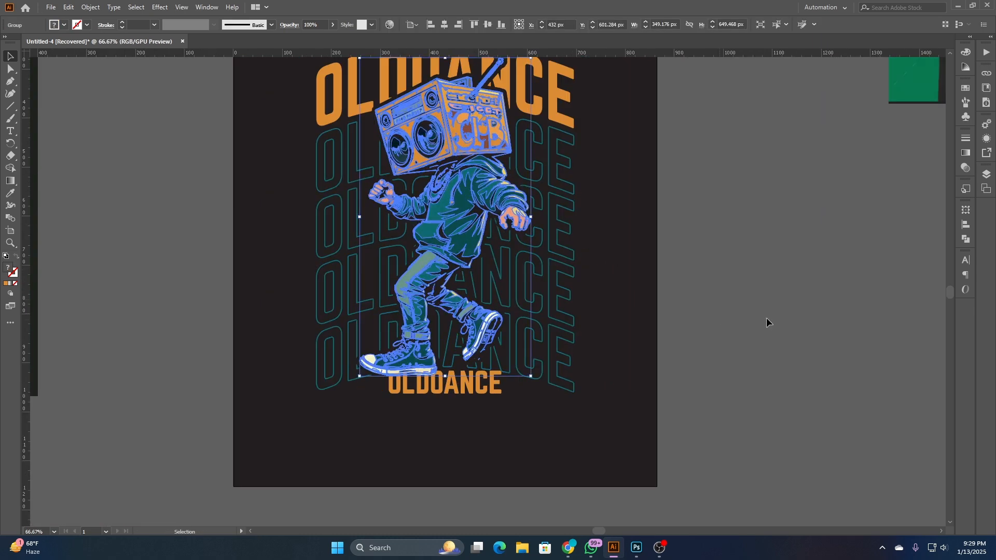
# - Unite the pasted character copy's shapes into a silhouette with Pathfinder, and divide the result
pyautogui.click(963, 242)
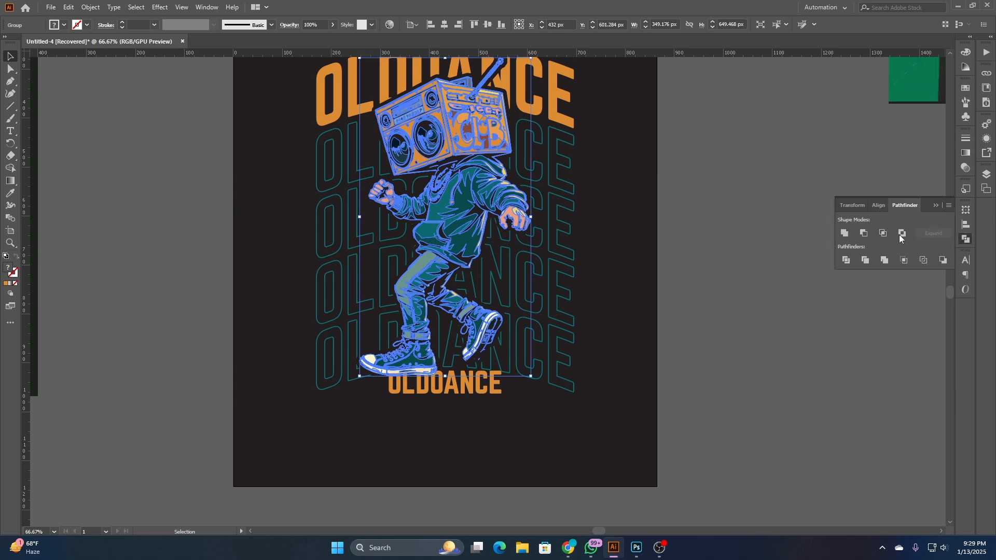
pyautogui.click(844, 233)
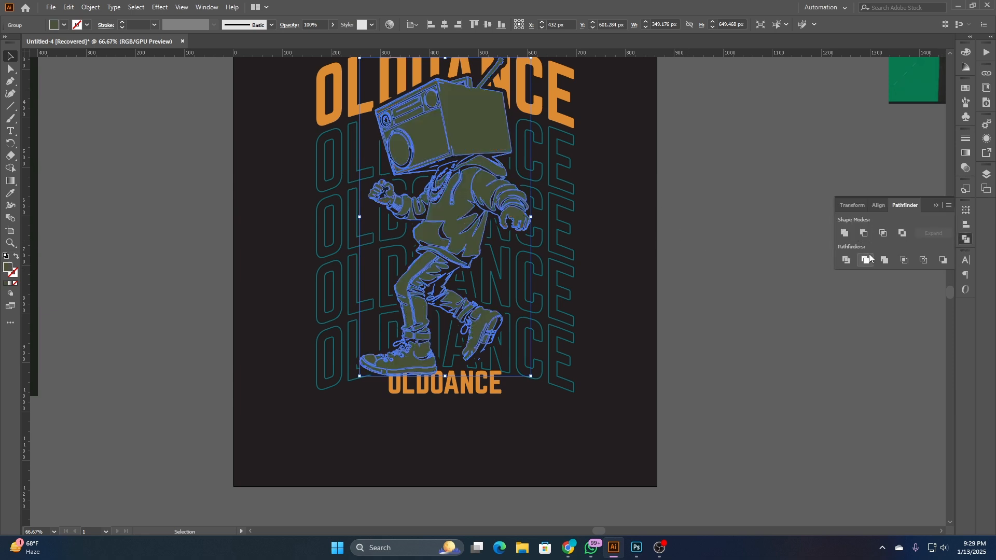
pyautogui.click(845, 260)
# - Try to cut the character silhouette copy out of the bottom OLDOANCE text with Minus Front and Expand, and undo it
pyautogui.scroll(2, 440, 413)
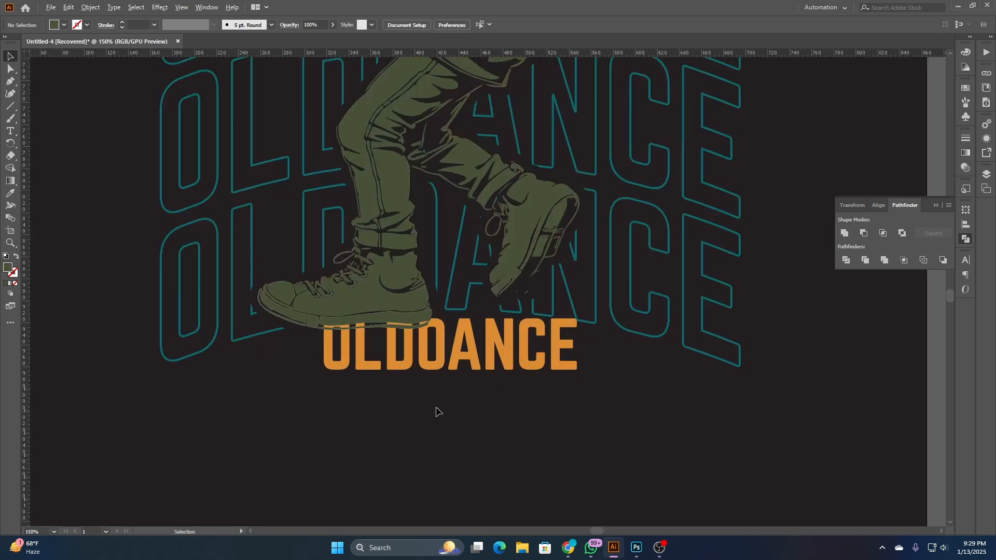
pyautogui.keyDown('shift'); pyautogui.click(431, 365); pyautogui.keyUp('shift')
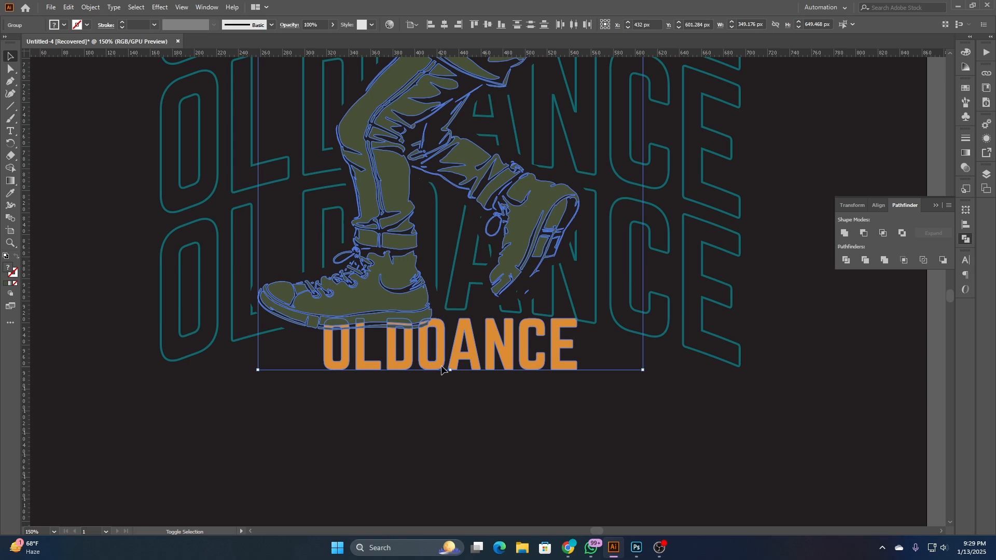
pyautogui.click(864, 233)
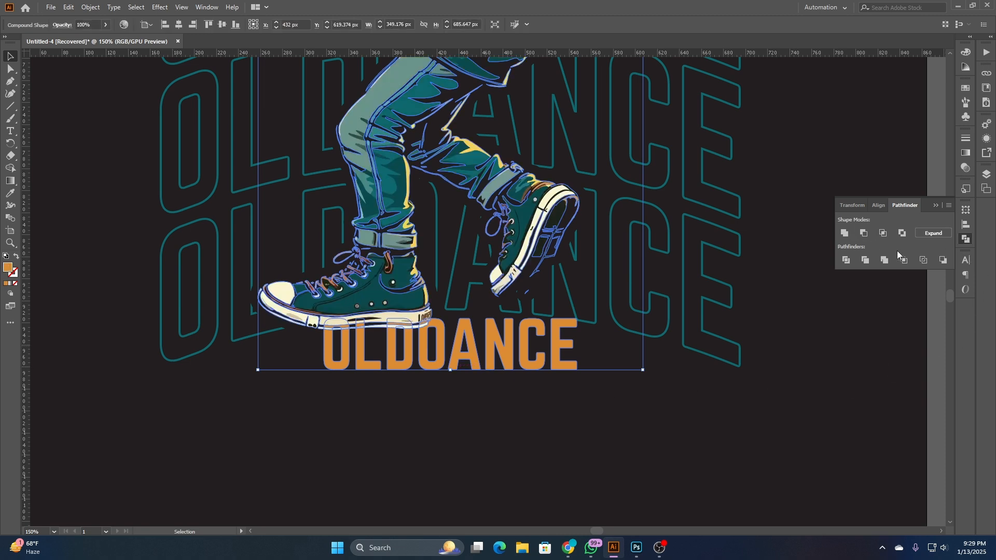
pyautogui.click(932, 234)
pyautogui.click(435, 392)
pyautogui.scroll(2, 377, 396)
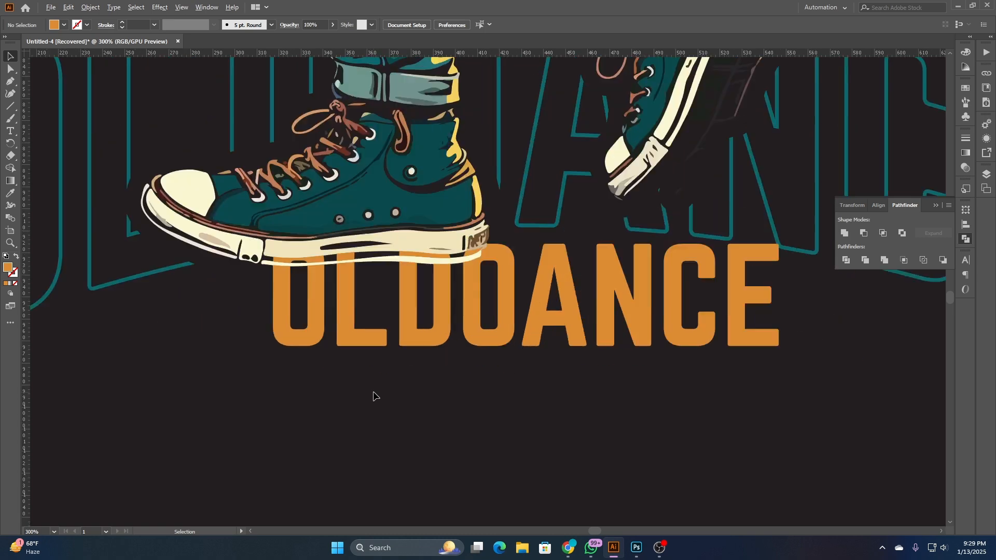
pyautogui.hotkey('ctrl', 'z')
pyautogui.hotkey('ctrl', 'z')
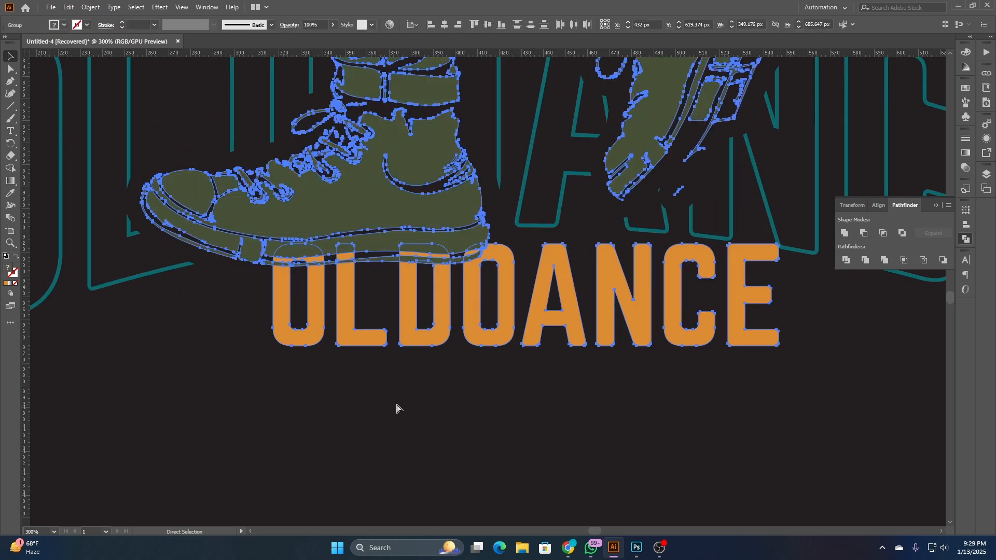
pyautogui.click(396, 408)
pyautogui.click(409, 206)
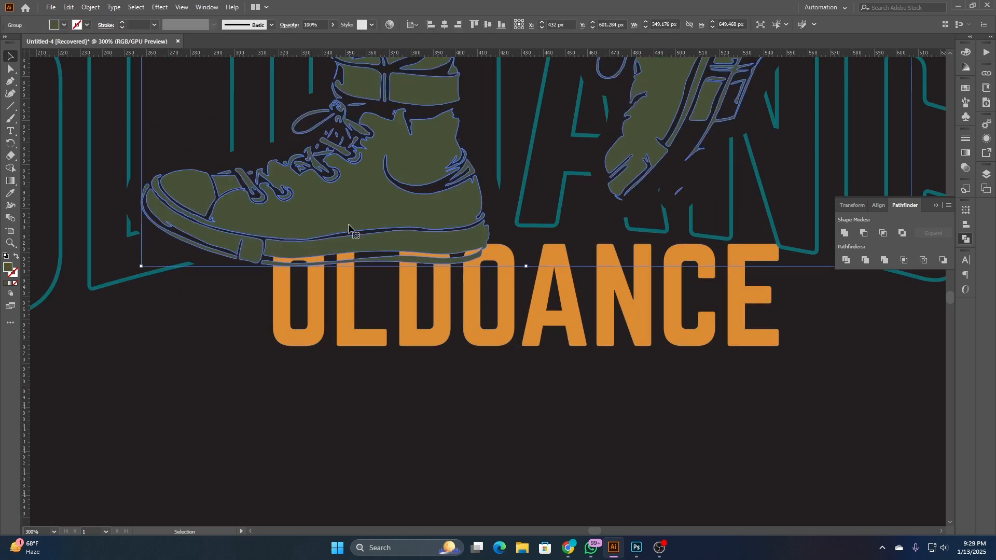
pyautogui.scroll(-2, 358, 288)
pyautogui.click(91, 7)
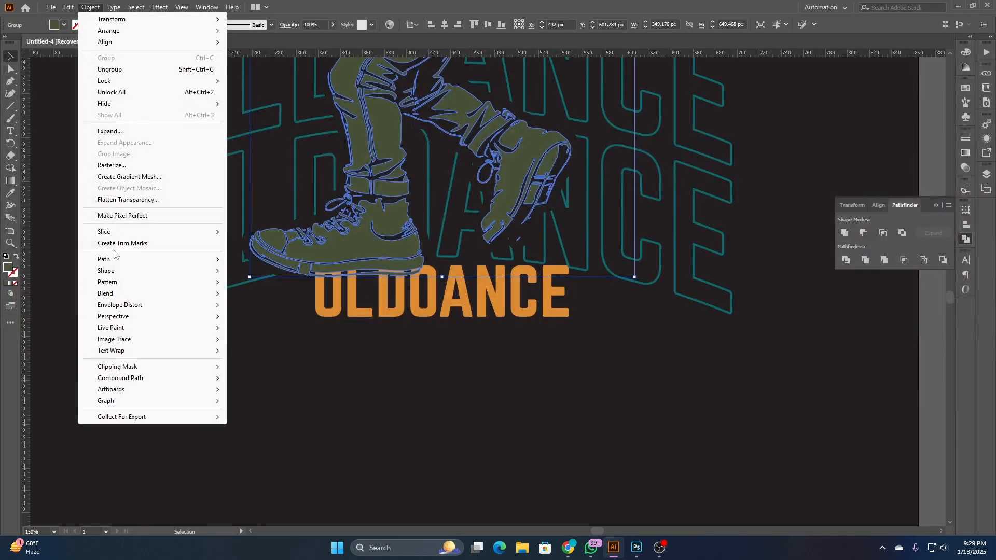
pyautogui.moveTo(126, 259)
pyautogui.click(261, 298)
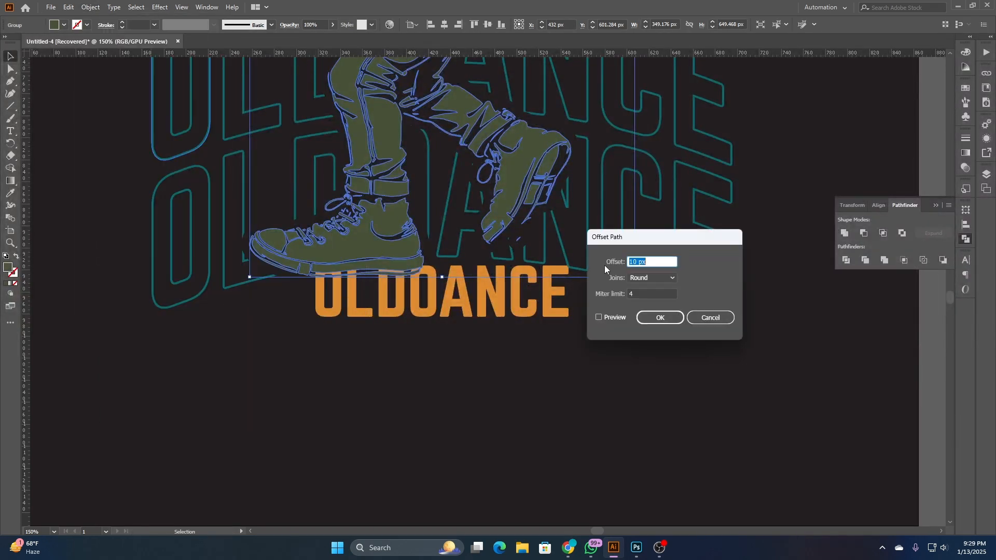
pyautogui.click(599, 317)
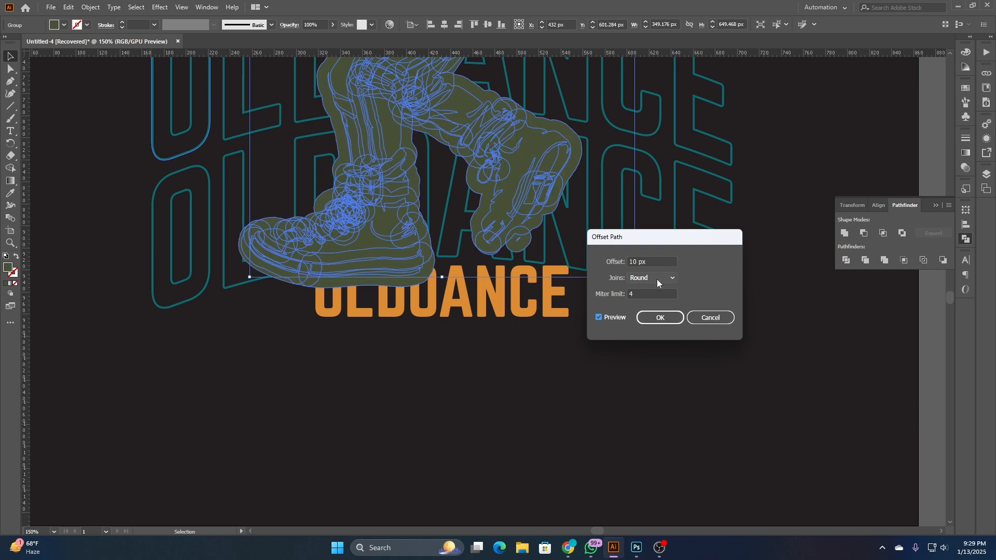
pyautogui.click(658, 262)
pyautogui.press('Down')
pyautogui.press('Down')
pyautogui.press('Down')
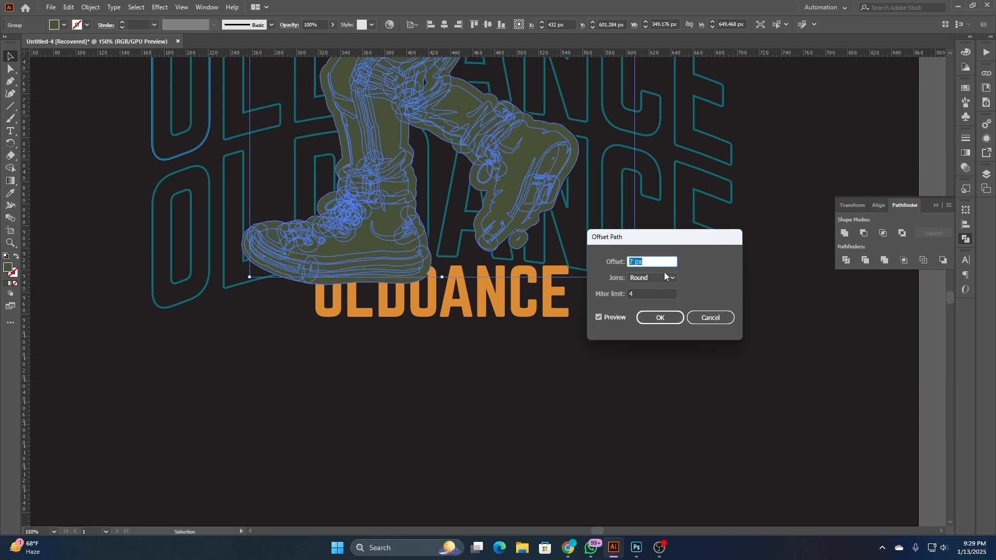
pyautogui.click(709, 318)
pyautogui.click(593, 393)
# - Try moving the green silhouette copy aside to uncover the original character, and undo the move
pyautogui.scroll(4, 593, 393)
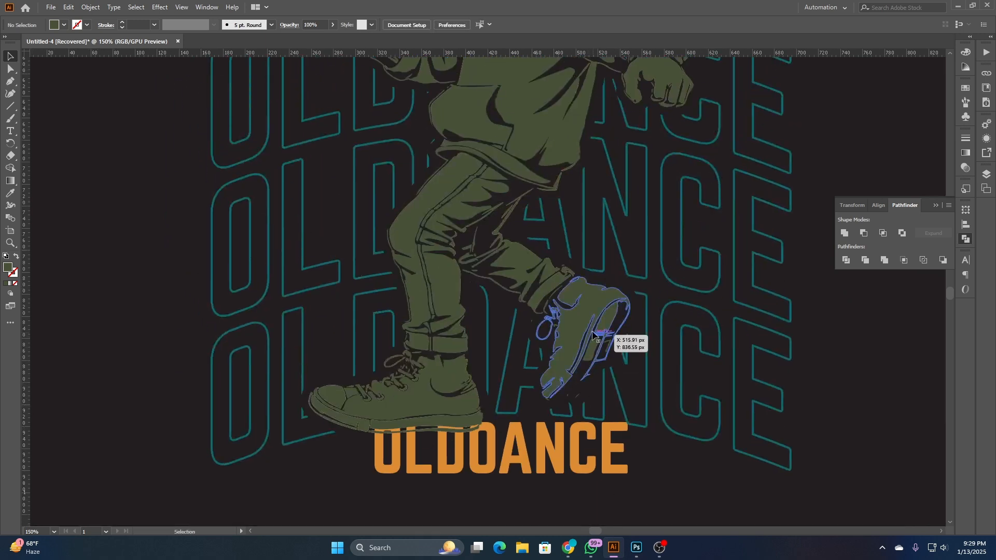
pyautogui.scroll(-2, 577, 299)
pyautogui.moveTo(578, 299); pyautogui.dragTo(362, 299)
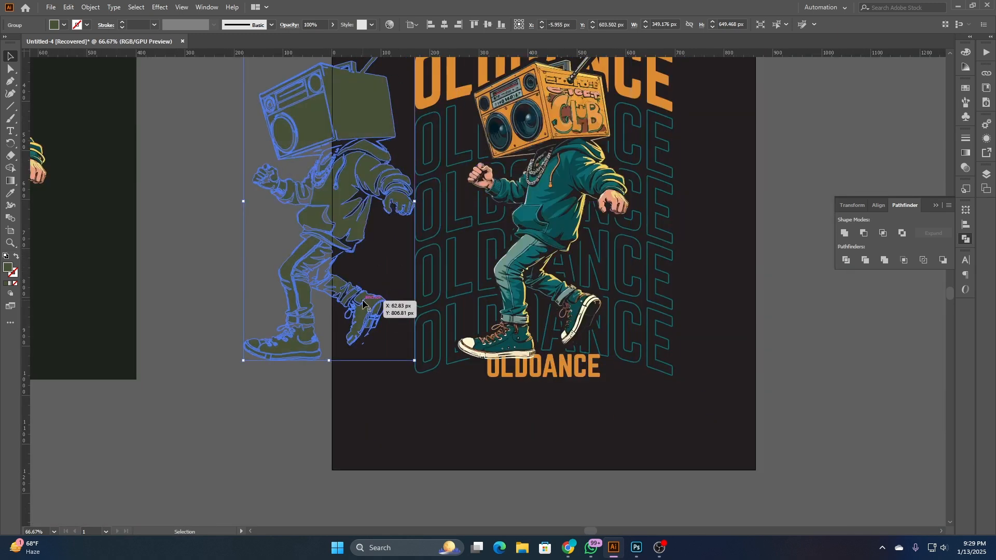
pyautogui.hotkey('ctrl', 'z')
# - Offset the silhouette copy's path outward by 5 px with round joins and unite the offset shapes into one solid silhouette
pyautogui.click(92, 9)
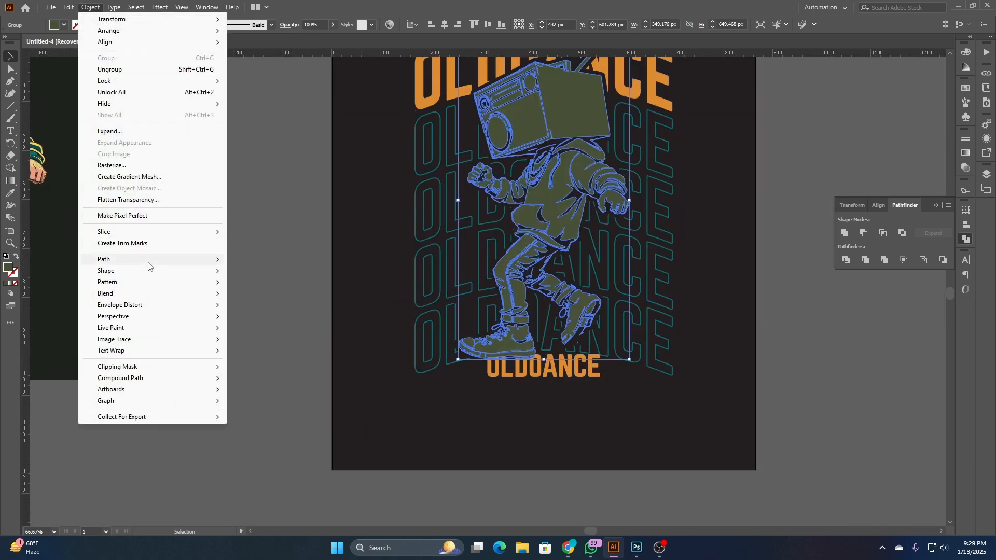
pyautogui.moveTo(155, 264)
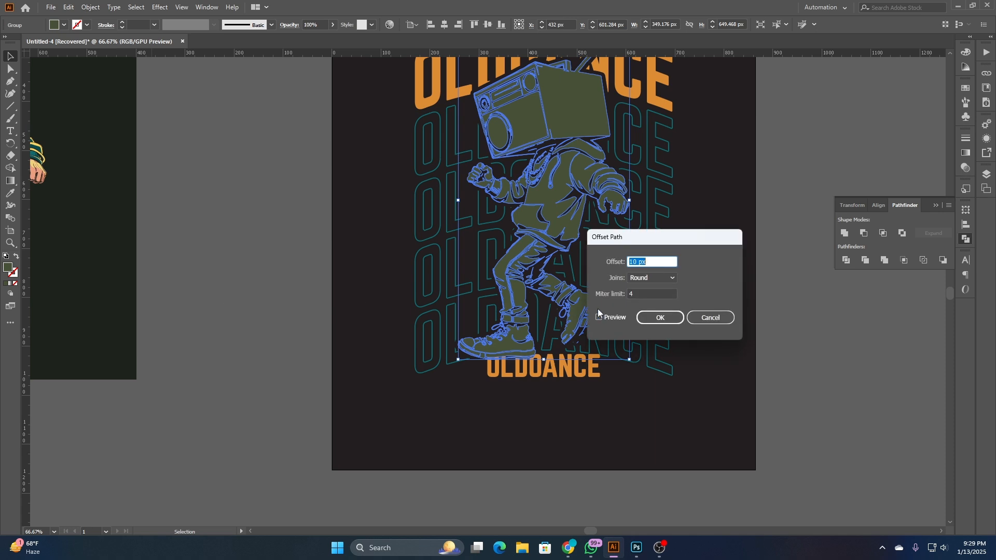
pyautogui.click(599, 316)
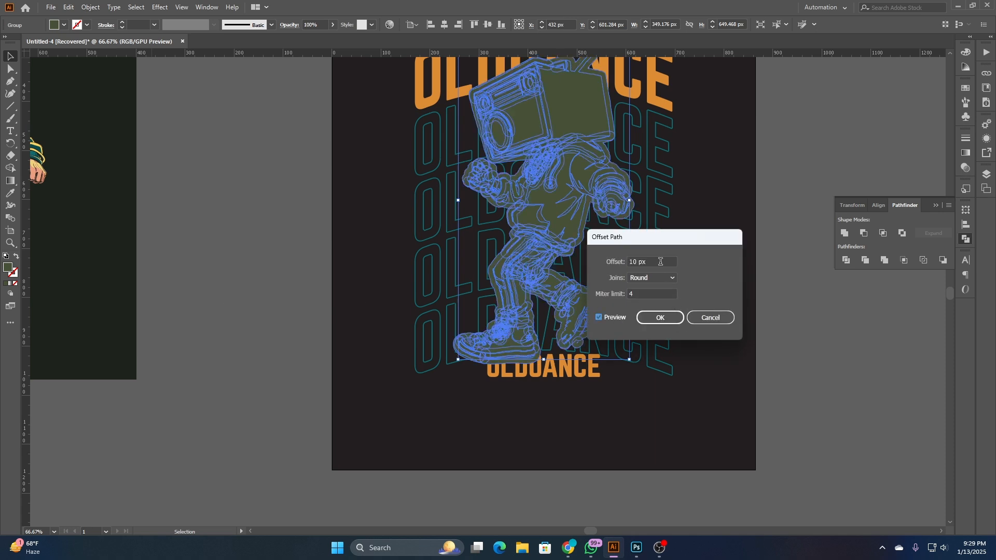
pyautogui.scroll(-3, 660, 261)
pyautogui.scroll(-1, 660, 262)
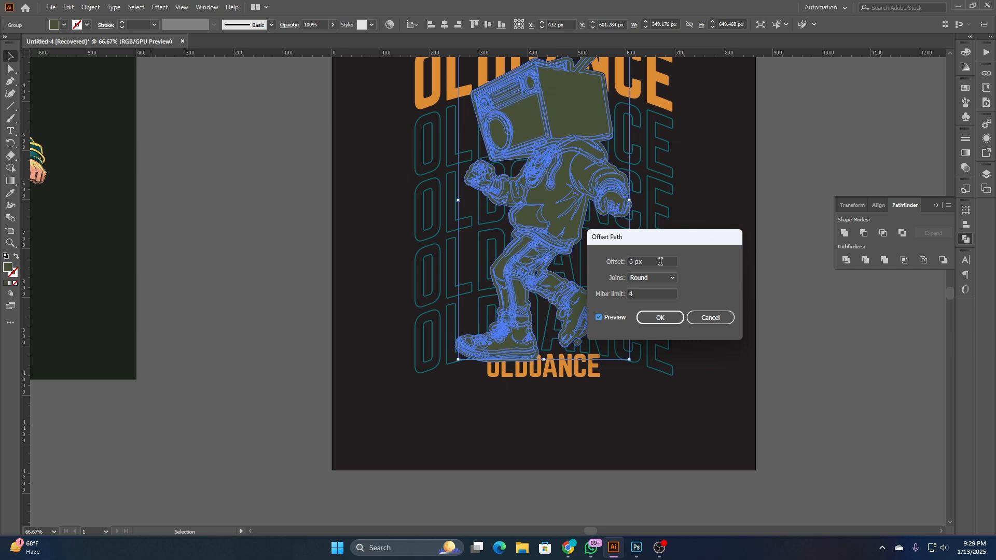
pyautogui.scroll(-1, 660, 262)
pyautogui.click(659, 318)
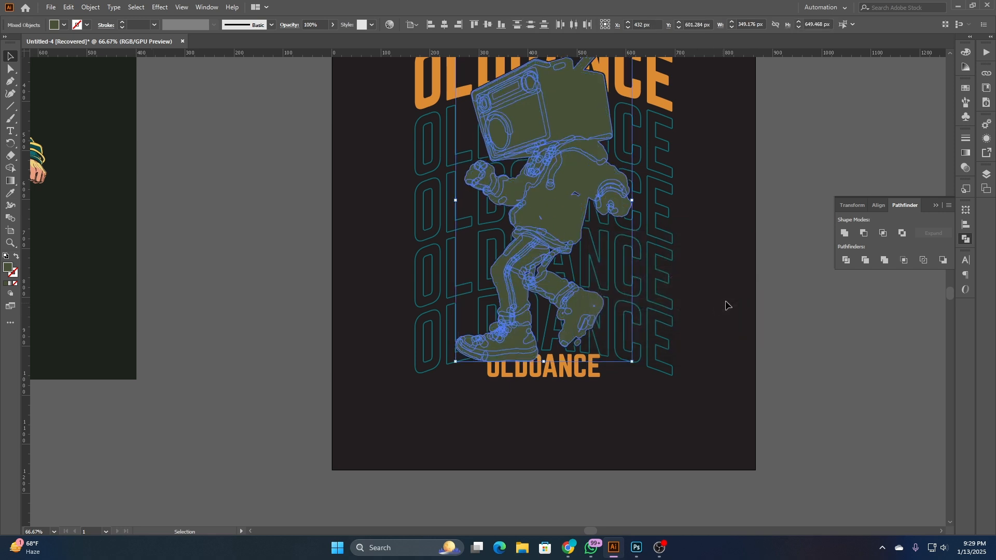
pyautogui.click(844, 233)
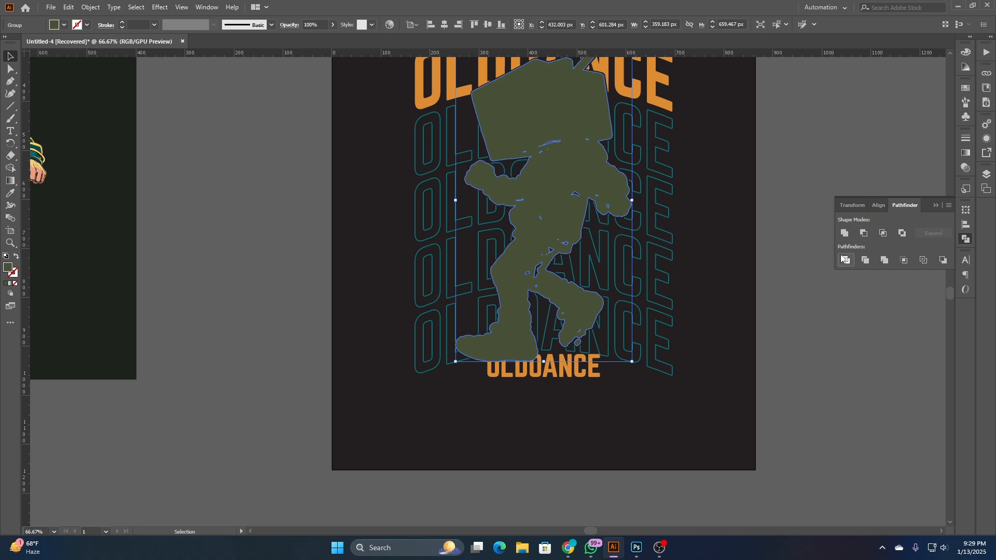
# - Subtract the solid offset silhouette from the bottom OLDOANCE text with Minus Front and expand the compound shape
pyautogui.scroll(2, 622, 390)
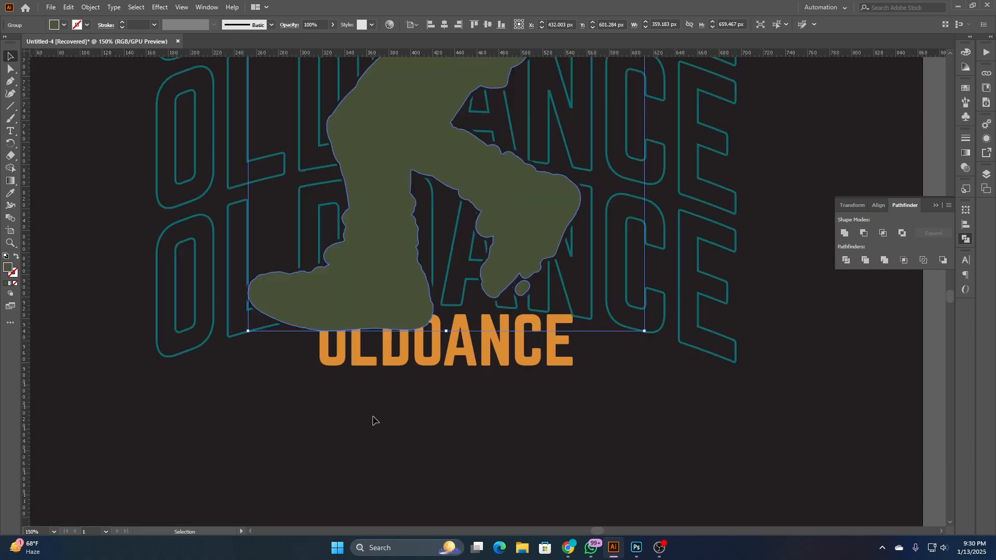
pyautogui.press('a')
pyautogui.press('Delete')
pyautogui.hotkey('ctrl', 'z')
pyautogui.press('v')
pyautogui.keyDown('shift'); pyautogui.click(488, 358); pyautogui.keyUp('shift')
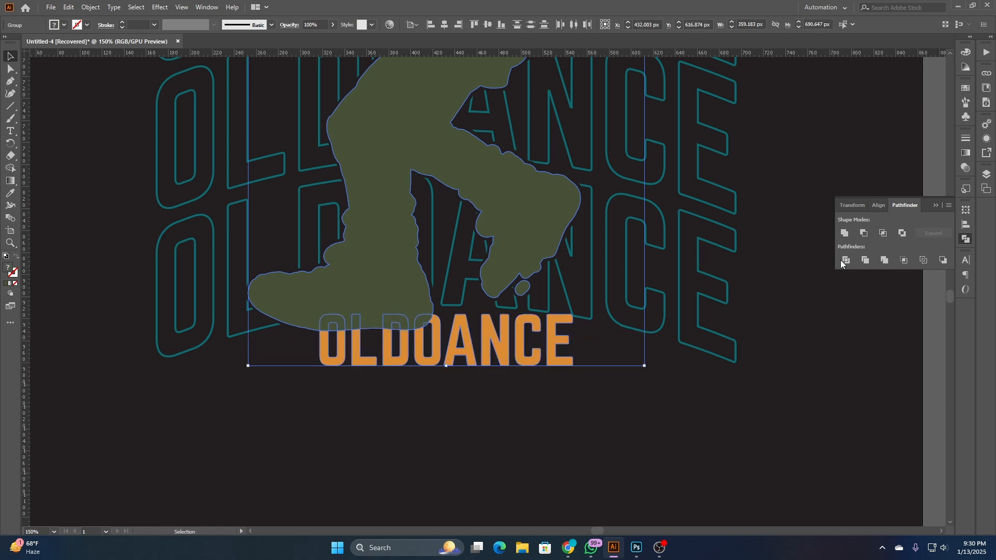
pyautogui.click(863, 234)
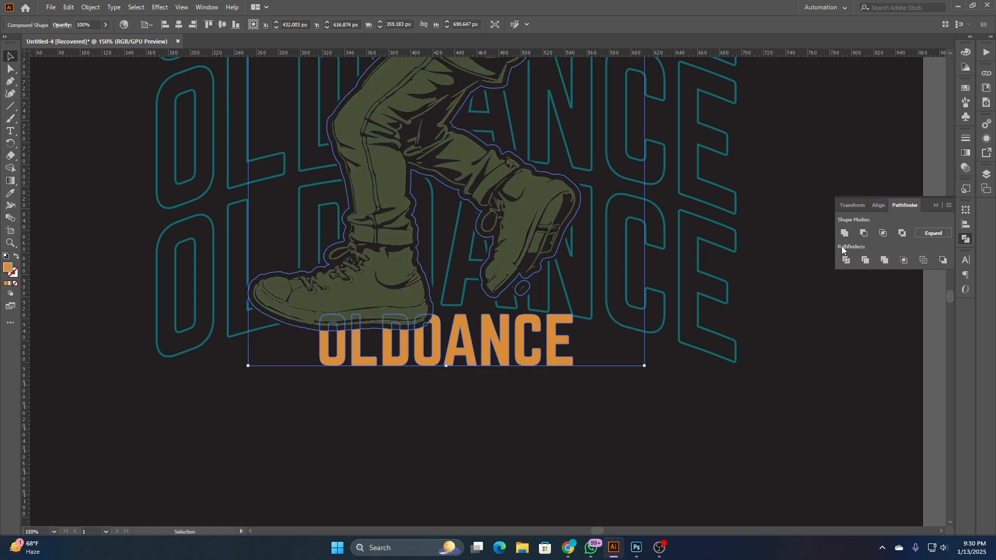
pyautogui.click(926, 234)
pyautogui.click(345, 422)
pyautogui.keyDown('alt'); pyautogui.scroll(2, 342, 415); pyautogui.keyUp('alt')
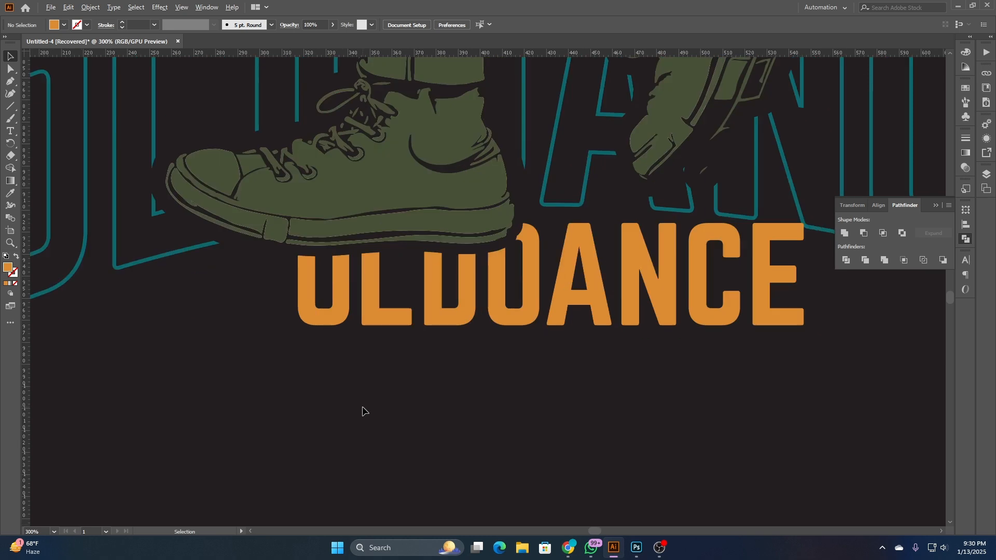
# - Delete the leftover green silhouette copy covering the coloured boombox character
pyautogui.keyDown('alt'); pyautogui.scroll(-2, 362, 411); pyautogui.keyUp('alt')
pyautogui.click(374, 290)
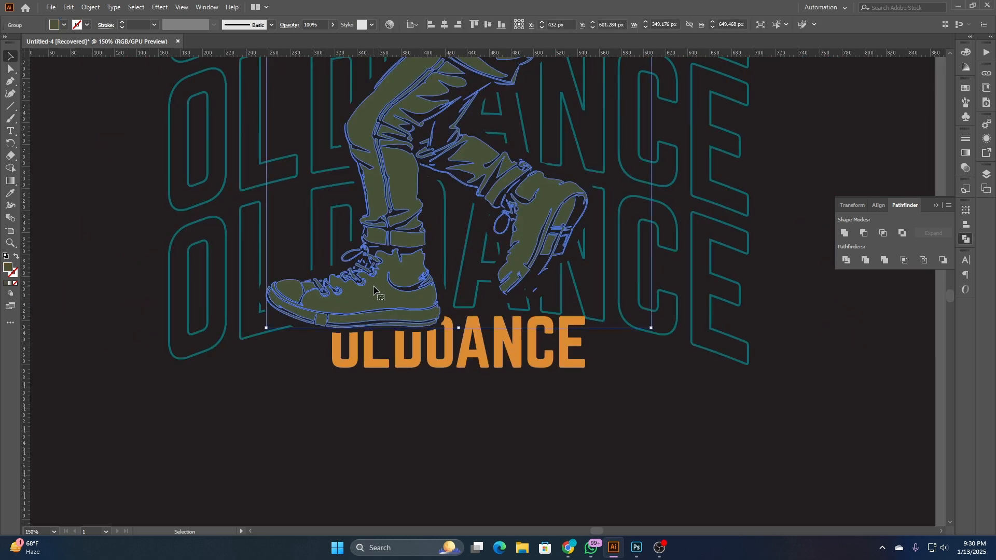
pyautogui.click(445, 399)
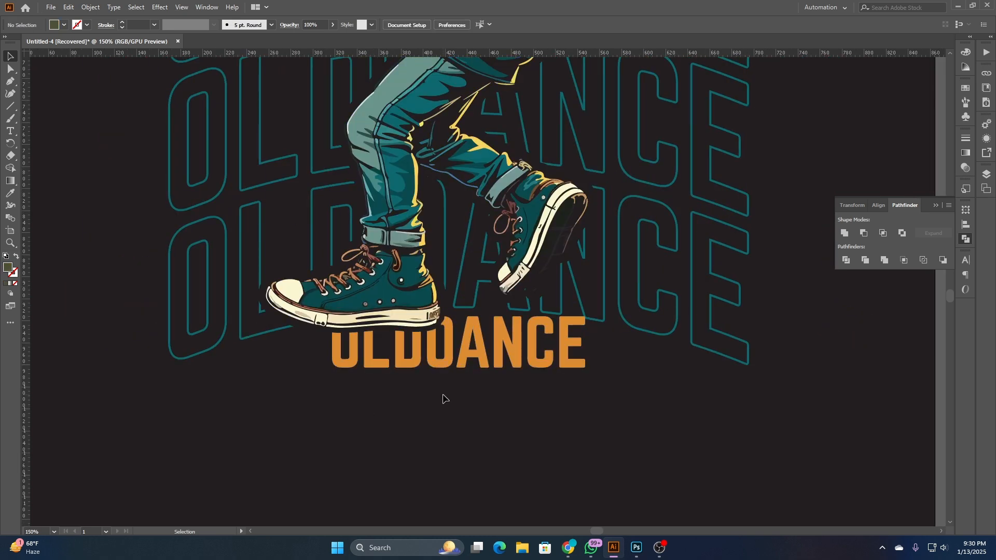
pyautogui.keyDown('alt'); pyautogui.scroll(-3, 446, 406); pyautogui.keyUp('alt')
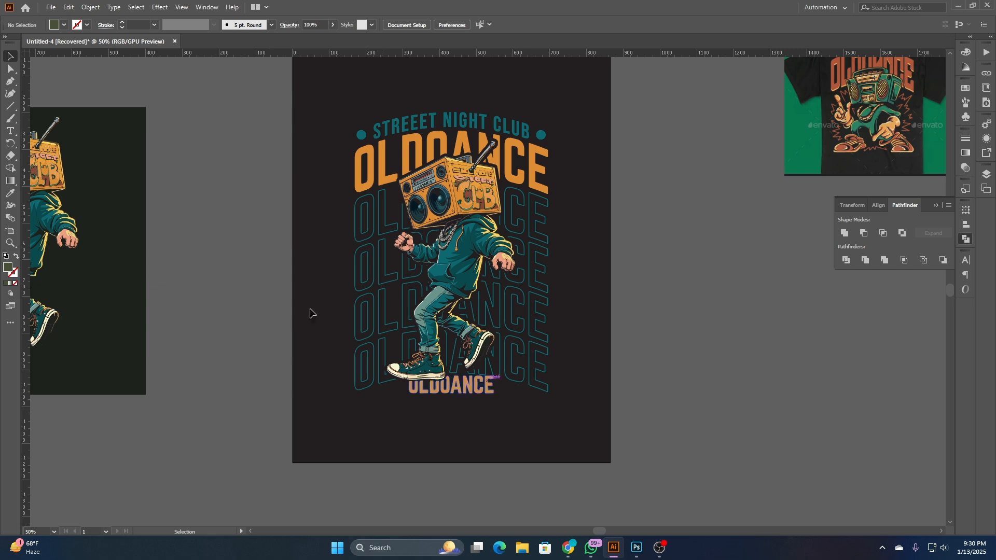
# - Draw a five-pointed star about 38 by 36 px below the teal outlined text and fill it with that text's teal
pyautogui.click(10, 81)
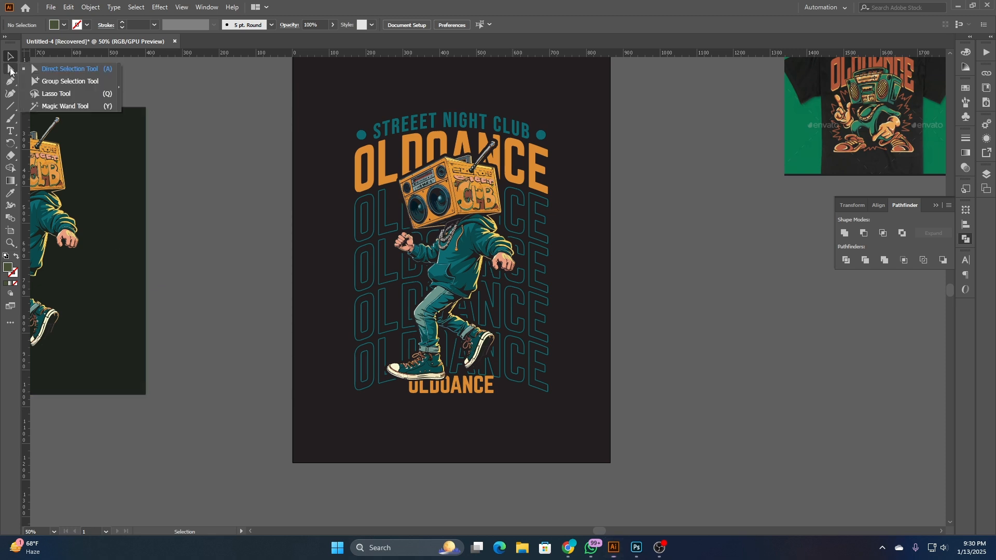
pyautogui.click(10, 106)
pyautogui.click(54, 143)
pyautogui.keyDown('alt'); pyautogui.scroll(3, 384, 414); pyautogui.keyUp('alt')
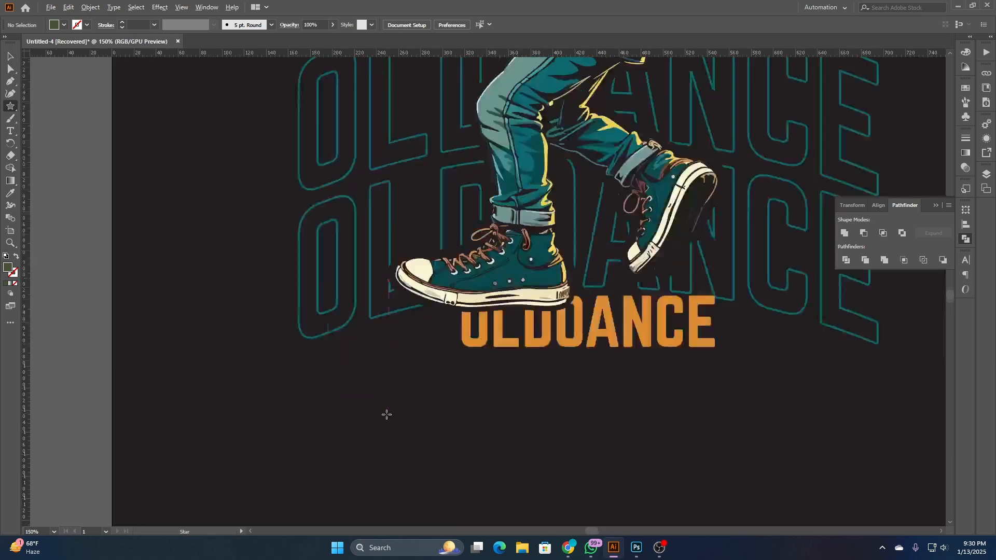
pyautogui.moveTo(362, 375); pyautogui.dragTo(377, 388)
pyautogui.press('v')
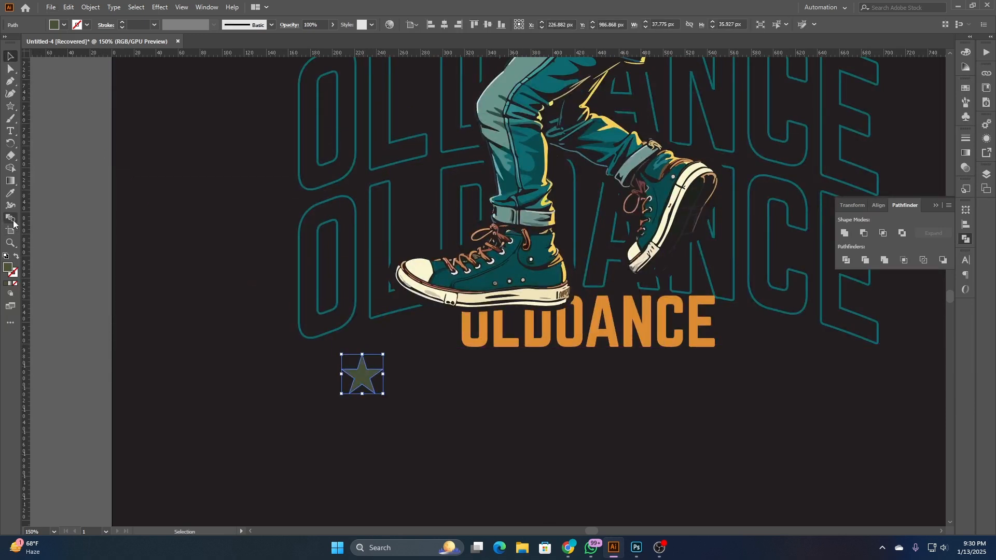
pyautogui.click(10, 193)
pyautogui.click(314, 184)
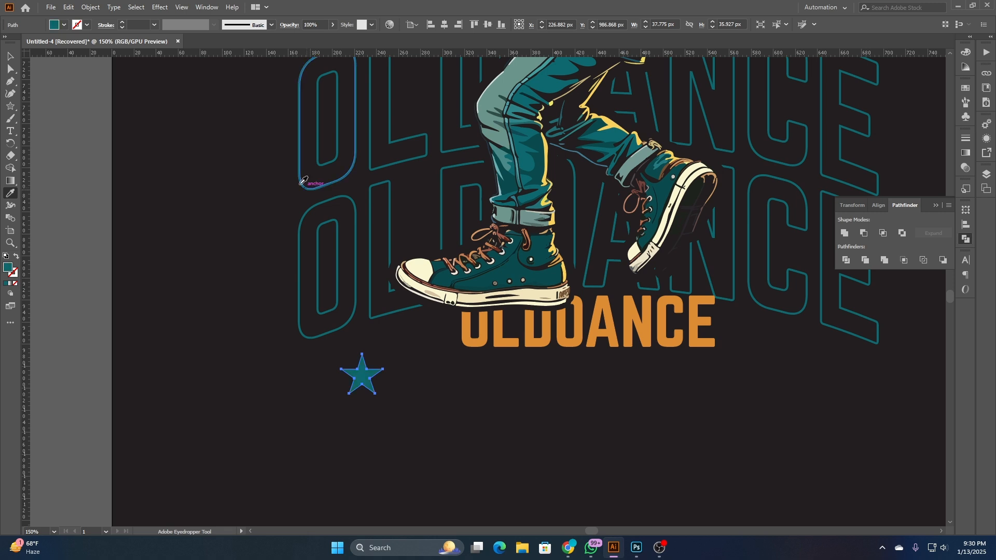
# - Move the star beneath the front shoe's toe, just before the bottom OLDOANCE text, and shrink it to about half size
pyautogui.click(10, 56)
pyautogui.moveTo(361, 379); pyautogui.dragTo(416, 333)
pyautogui.scroll(1, 416, 333)
pyautogui.scroll(1, 415, 332)
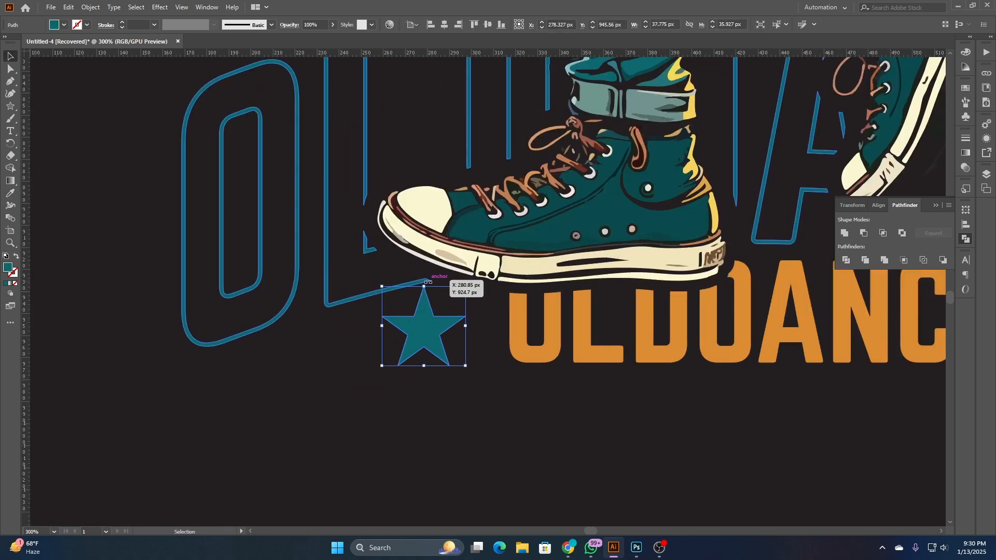
pyautogui.moveTo(424, 287); pyautogui.dragTo(426, 305)
pyautogui.click(351, 340)
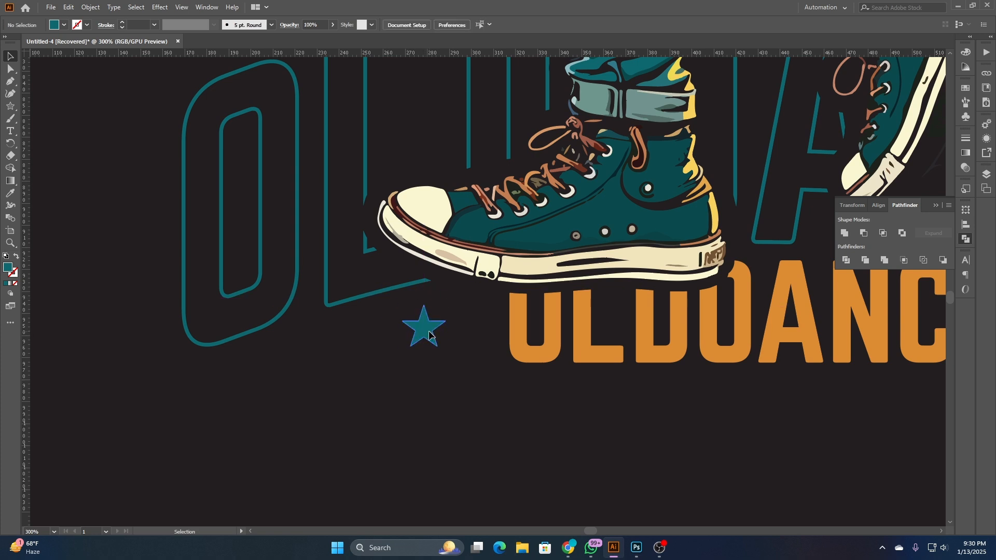
# - Arrange a row of three teal stars leading up to the bottom OLDOANCE text by duplicating the star, growing in size towards the text
pyautogui.click(428, 334)
pyautogui.moveTo(424, 347); pyautogui.dragTo(273, 355)
pyautogui.click(426, 356)
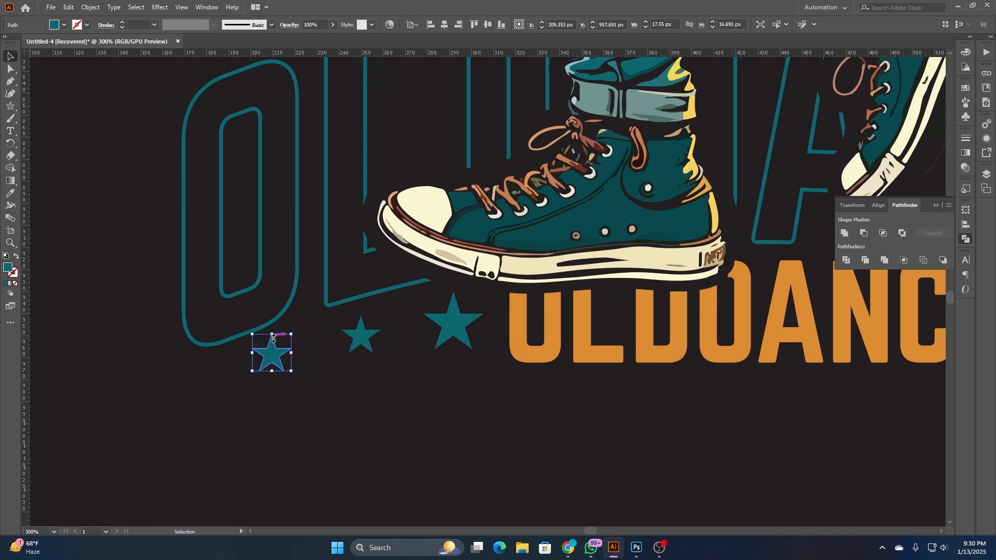
pyautogui.click(119, 370)
# - Enlarge the middle star and the star nearest the OLDOANCE text slightly, keeping each one's proportions and centre
pyautogui.click(353, 352)
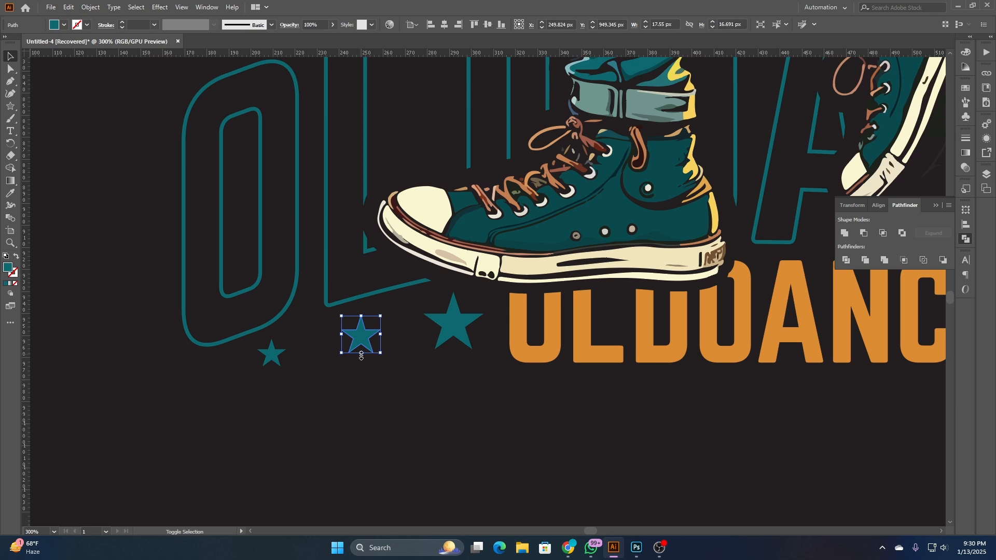
pyautogui.moveTo(361, 356)
pyautogui.mouseDown()
pyautogui.moveTo(376, 363)
pyautogui.moveTo(358, 357)
pyautogui.moveTo(359, 340)
pyautogui.mouseUp()
pyautogui.click(293, 373)
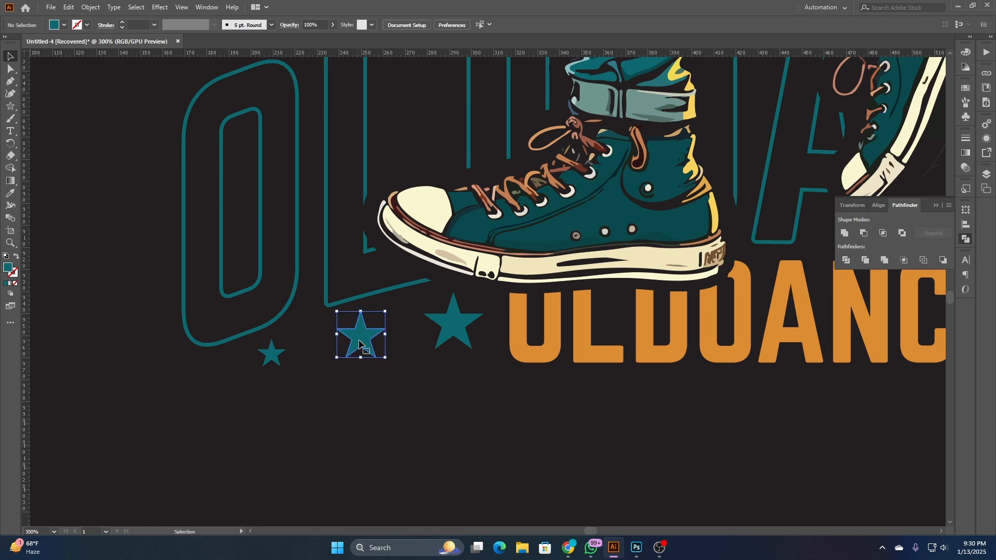
pyautogui.click(470, 339)
pyautogui.click(454, 331)
pyautogui.moveTo(453, 348); pyautogui.dragTo(455, 352)
pyautogui.click(449, 404)
pyautogui.hotkey('ctrl', '1')
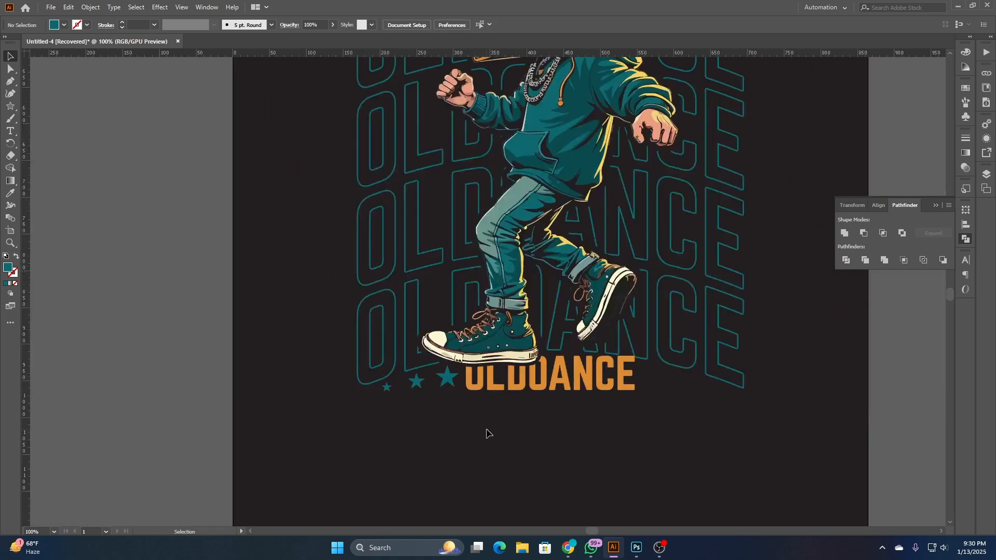
# - Duplicate the smallest star outward along the row and shrink the copy to about 9.5 by 9 px
pyautogui.moveTo(487, 426); pyautogui.dragTo(368, 415)
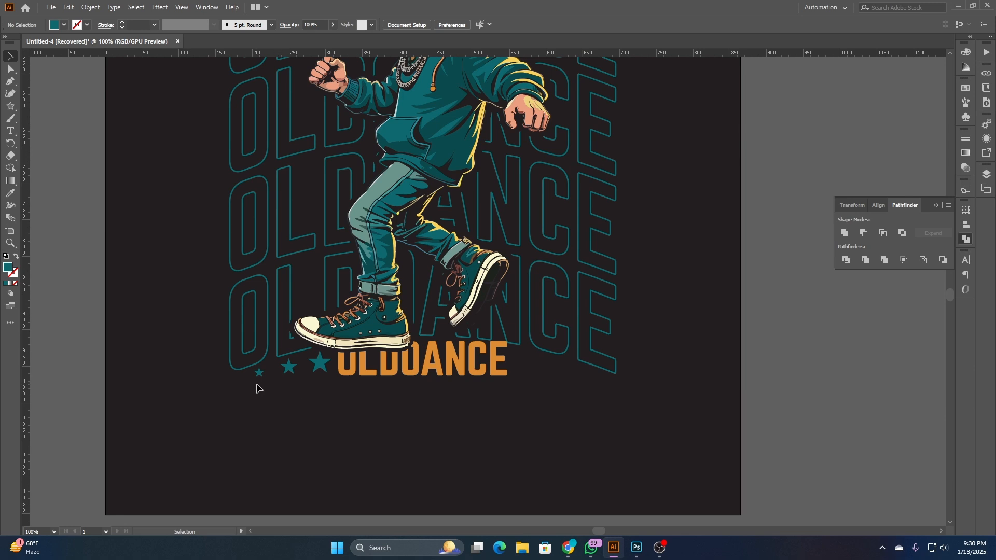
pyautogui.scroll(4, 256, 388)
pyautogui.click(263, 337)
pyautogui.moveTo(263, 357); pyautogui.dragTo(190, 348)
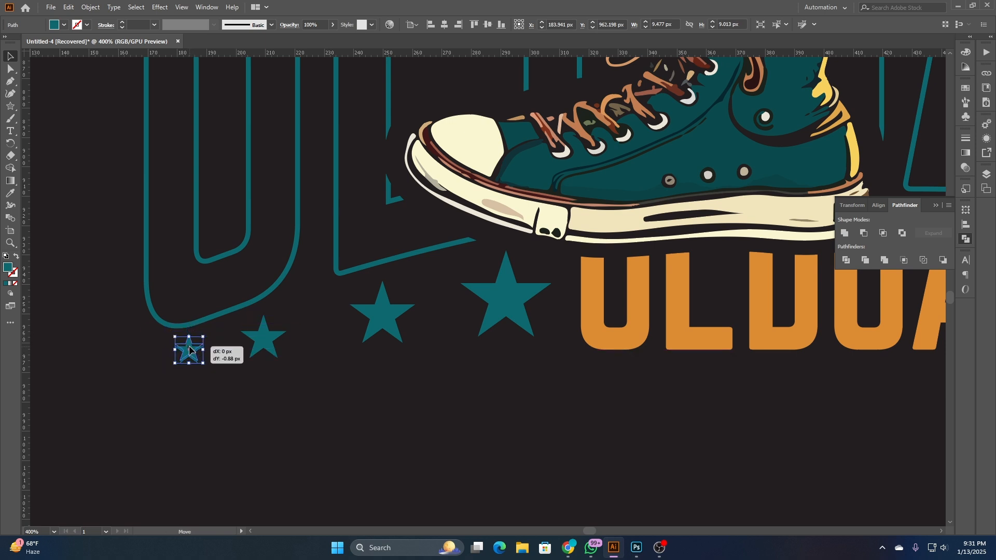
pyautogui.click(217, 400)
pyautogui.scroll(-5, 217, 400)
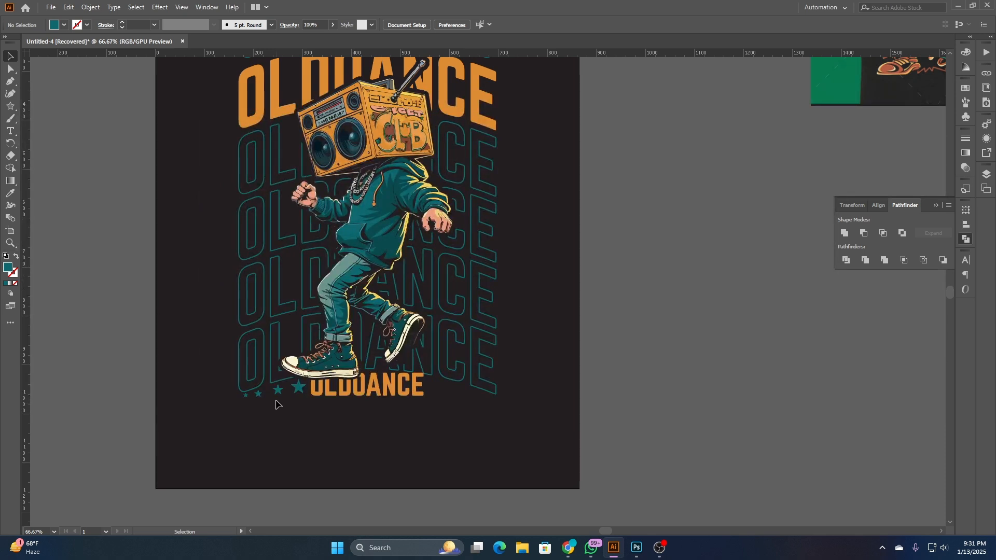
# - Shift the second-smallest star slightly up and towards the OLDOANCE text to even out the row's spacing
pyautogui.scroll(3, 276, 404)
pyautogui.moveTo(224, 383); pyautogui.dragTo(224, 379)
pyautogui.click(264, 409)
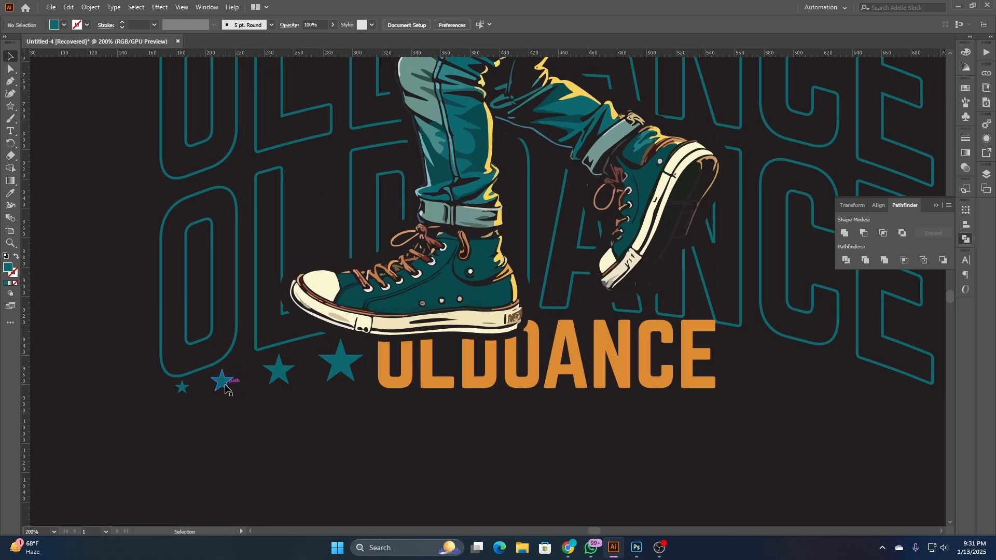
pyautogui.click(225, 387)
pyautogui.press('Right')
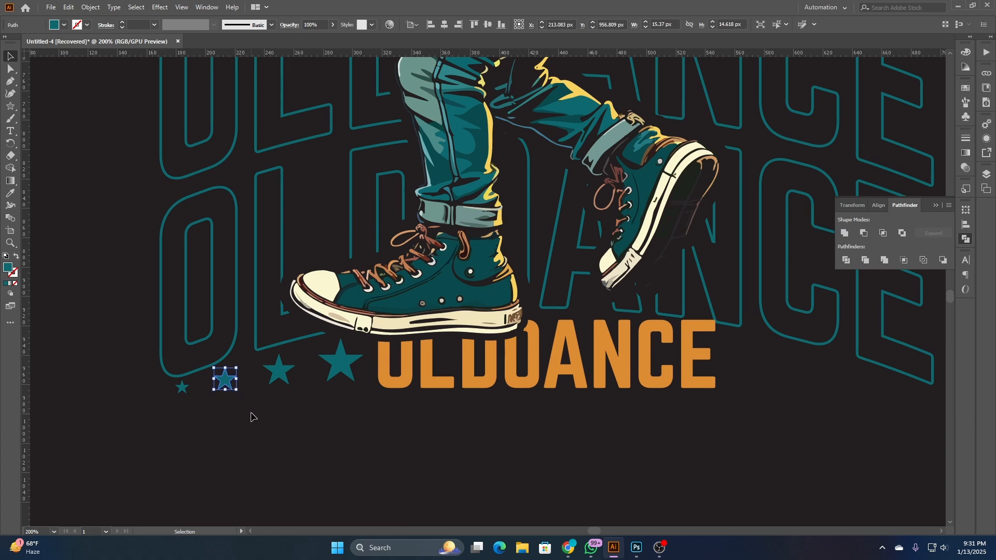
pyautogui.click(256, 427)
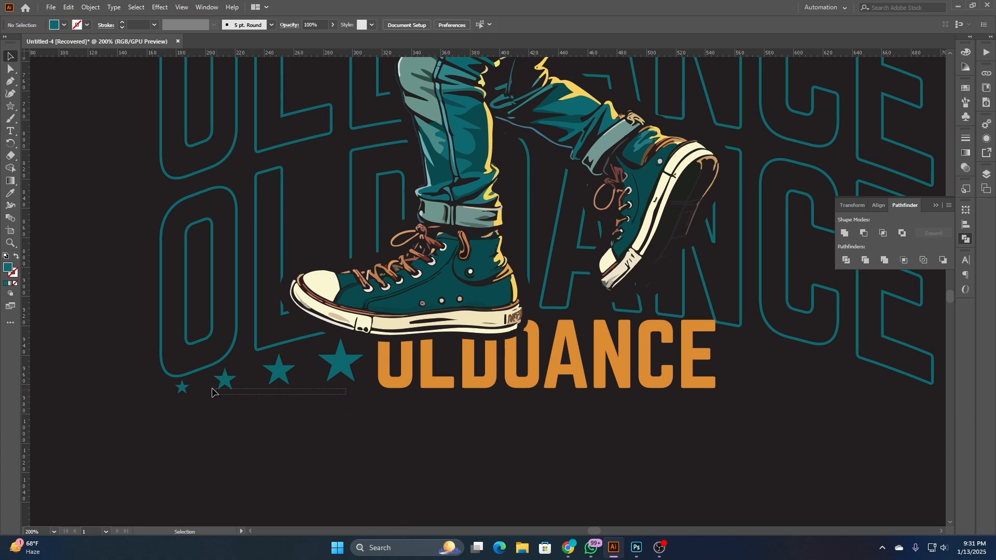
# - Group the four teal stars beneath the front shoe
pyautogui.moveTo(212, 392); pyautogui.dragTo(176, 396)
pyautogui.keyDown('shift'); pyautogui.click(278, 370); pyautogui.keyUp('shift')
pyautogui.keyDown('shift'); pyautogui.click(339, 377); pyautogui.keyUp('shift')
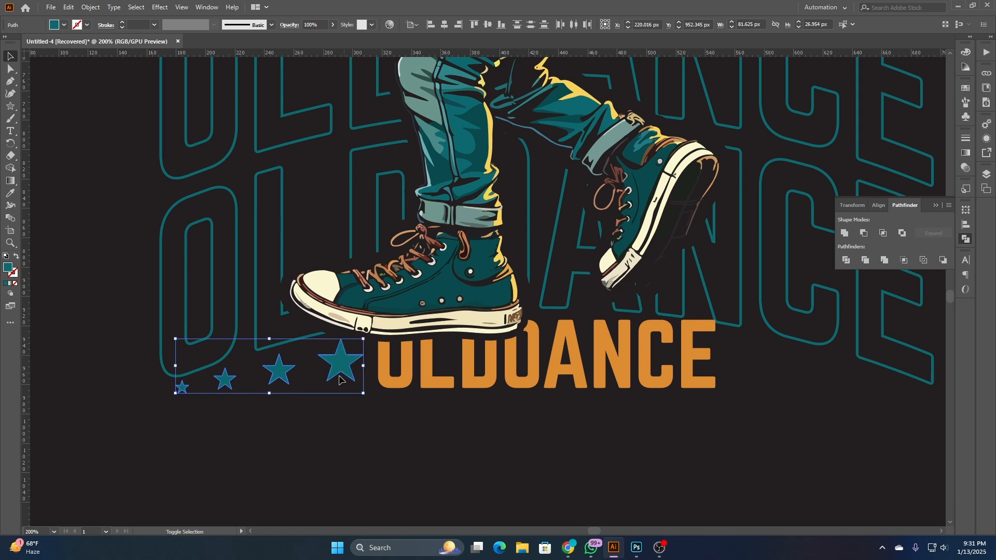
pyautogui.hotkey('ctrl', 'g')
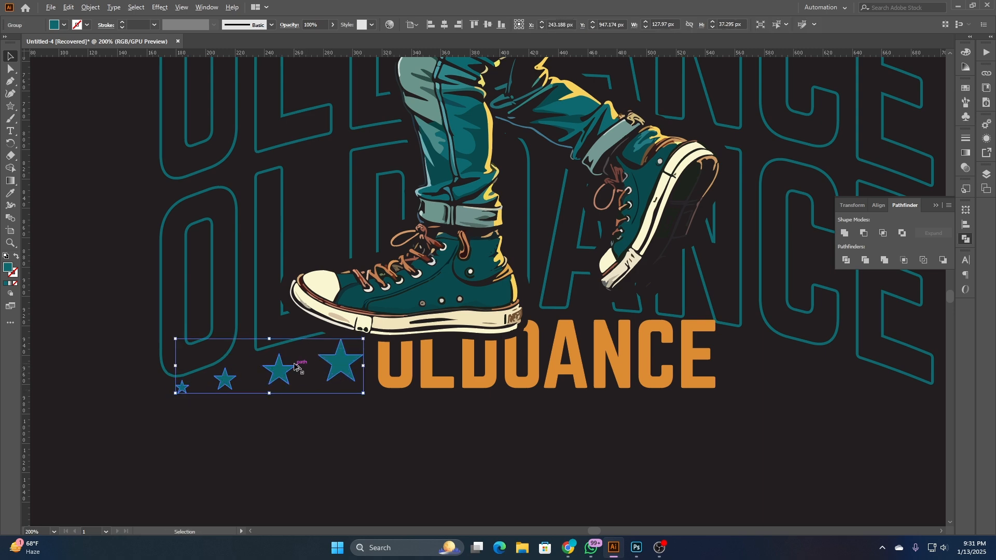
# - Reflect a copy of the star group across the vertical axis and place it on the opposite side of the bottom OLDOANCE text
pyautogui.scroll(-2, 294, 366)
pyautogui.rightClick(294, 366)
pyautogui.moveTo(363, 300)
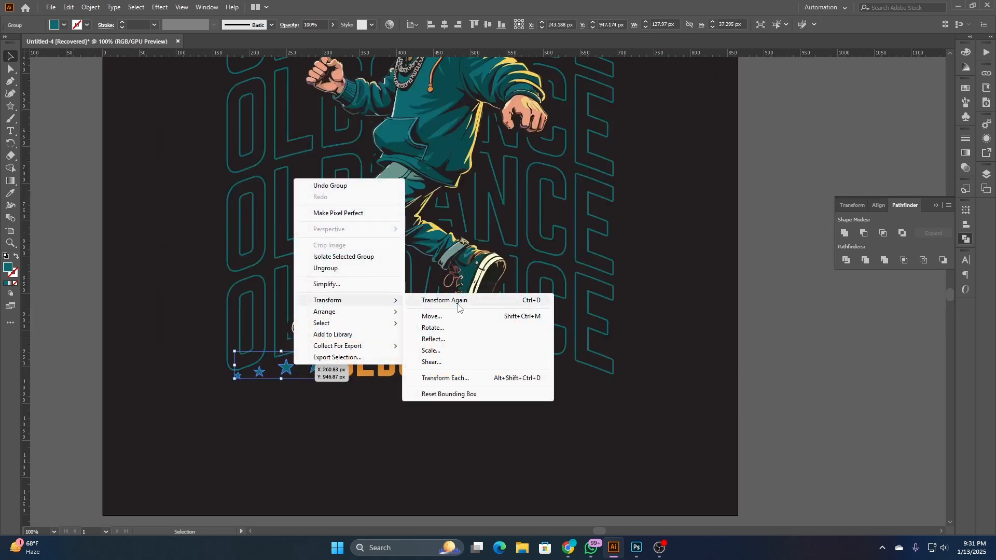
pyautogui.click(433, 338)
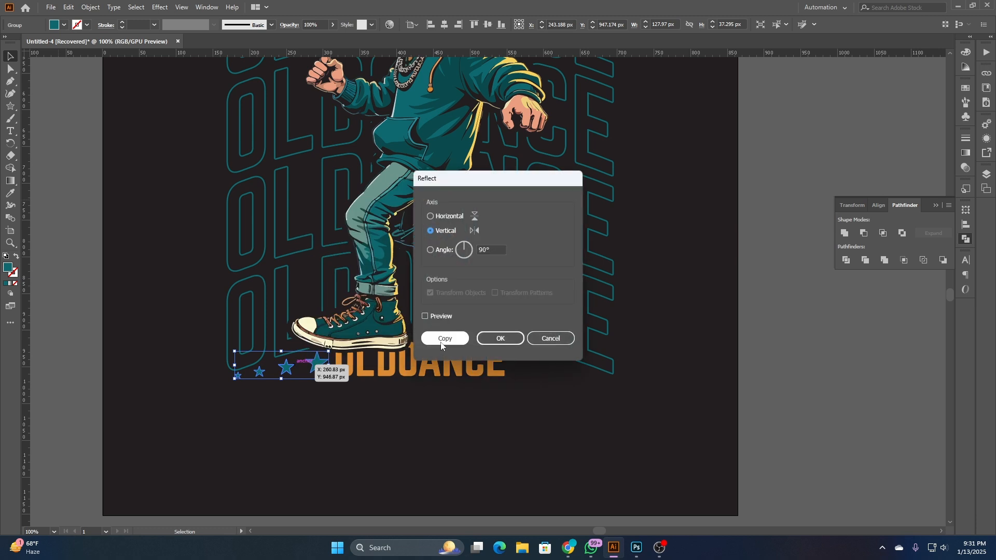
pyautogui.click(440, 340)
pyautogui.moveTo(251, 366); pyautogui.dragTo(525, 372)
pyautogui.click(577, 410)
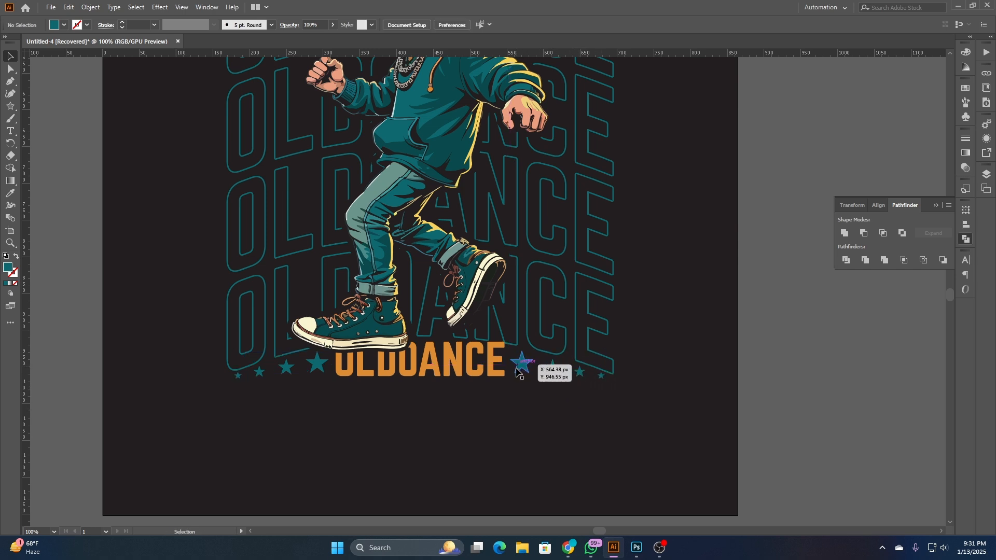
# - Try the teal of the outlined background lettering as the fill of the bottom OLDOANCE text
pyautogui.scroll(-3, 355, 403)
pyautogui.scroll(3, 400, 400)
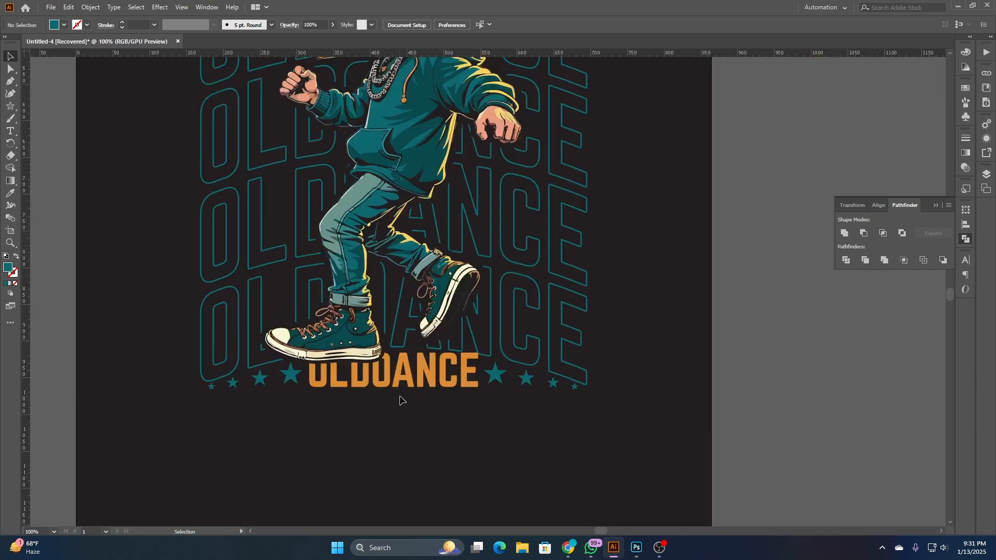
pyautogui.click(410, 371)
pyautogui.click(13, 198)
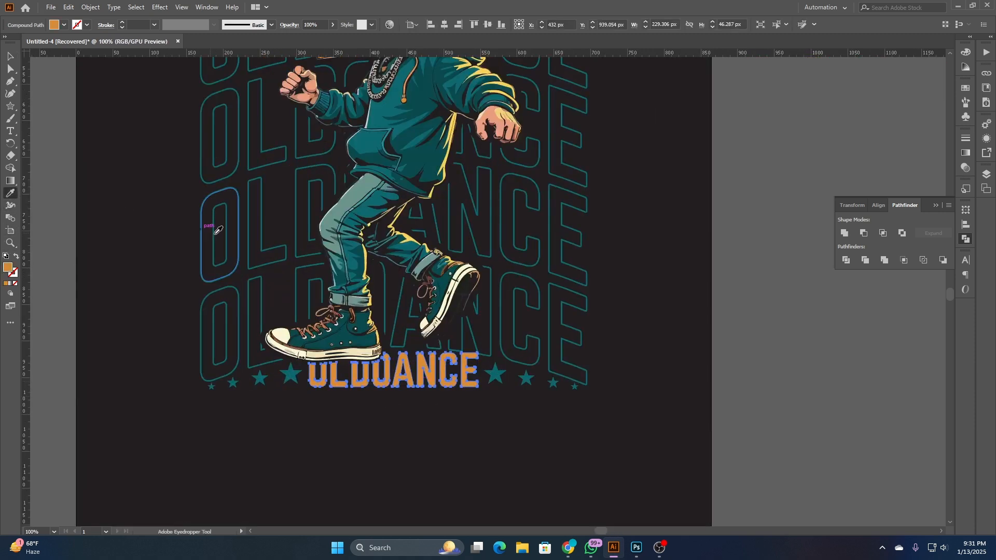
pyautogui.click(228, 229)
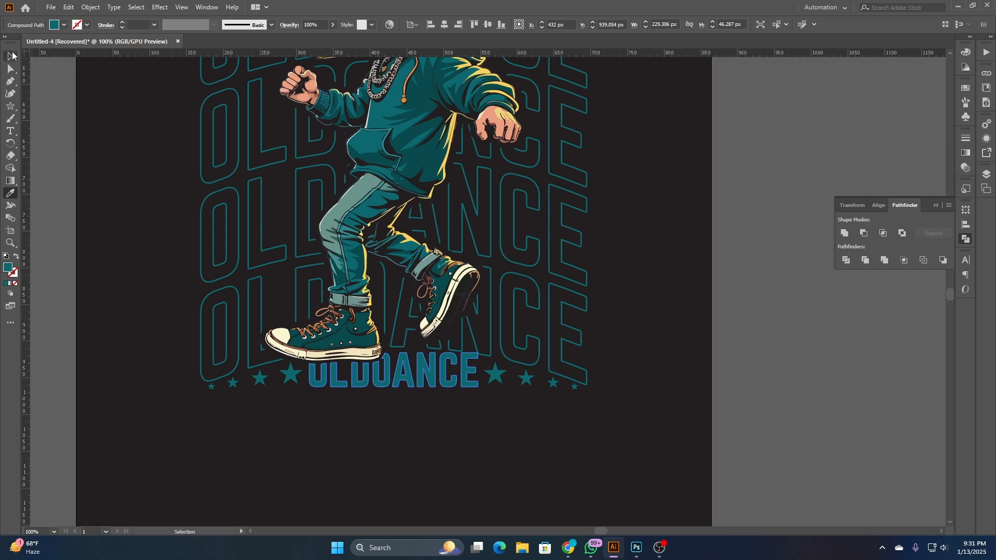
pyautogui.click(11, 56)
pyautogui.click(124, 260)
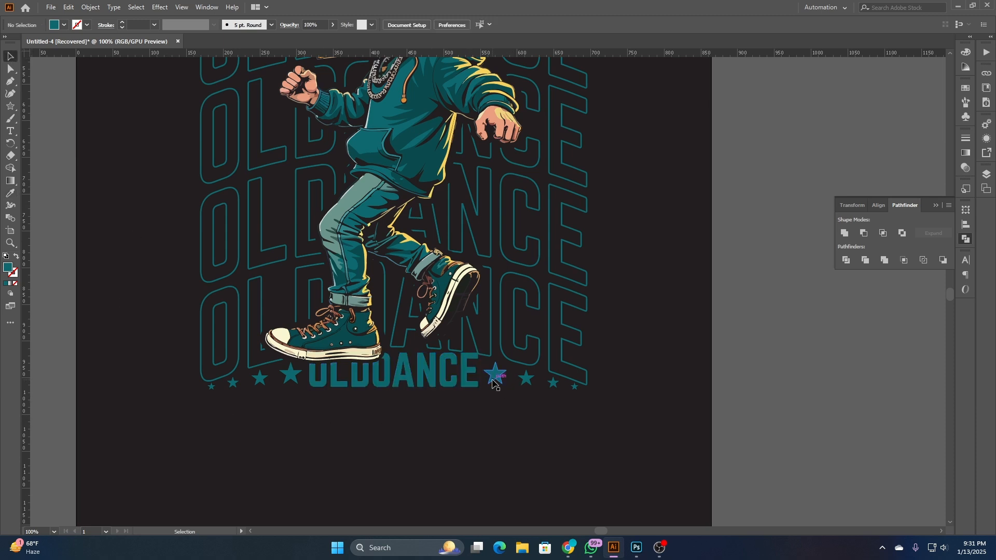
# - Try the yellow sampled from the highlight above the front shoe as the fill of the bottom OLDOANCE text
pyautogui.click(465, 377)
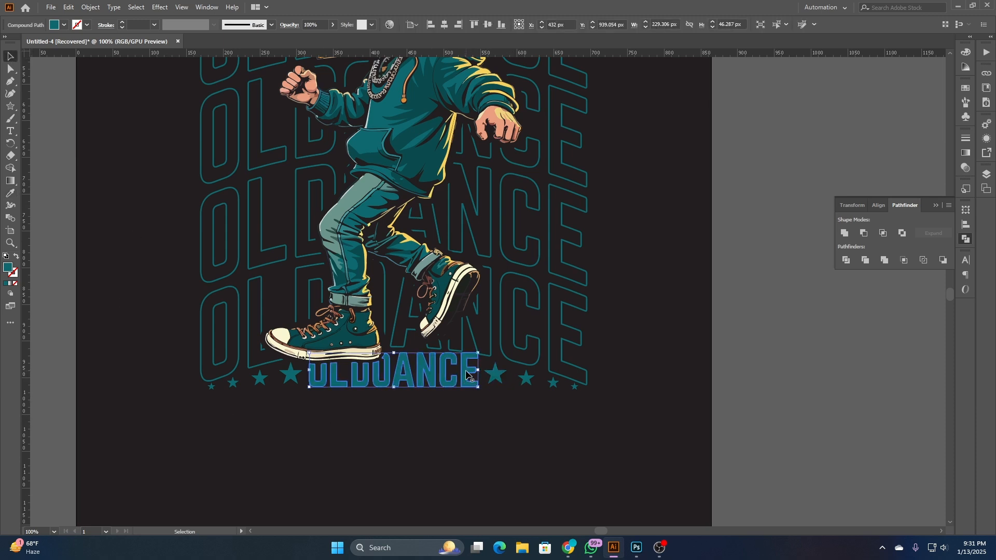
pyautogui.scroll(3, 465, 377)
pyautogui.click(506, 450)
pyautogui.click(462, 409)
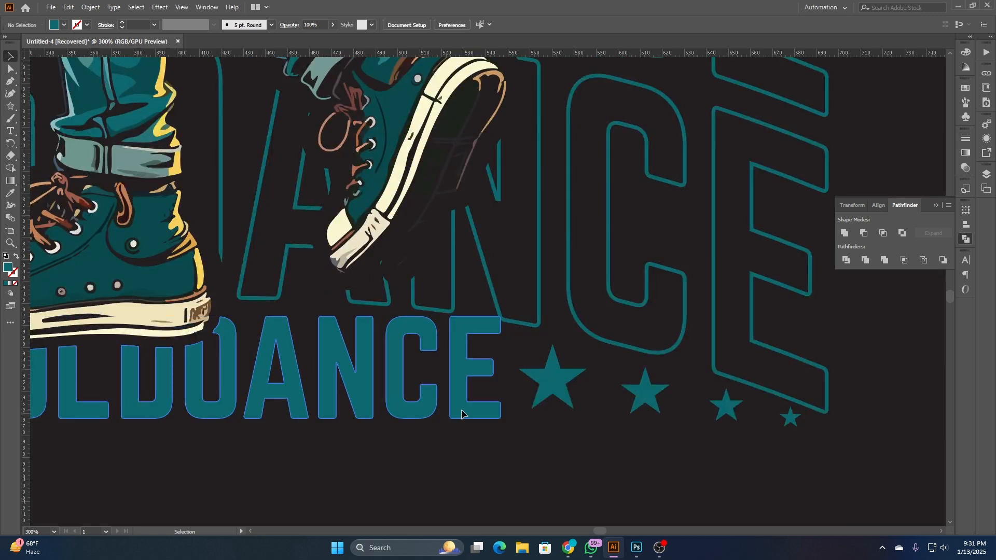
pyautogui.click(10, 193)
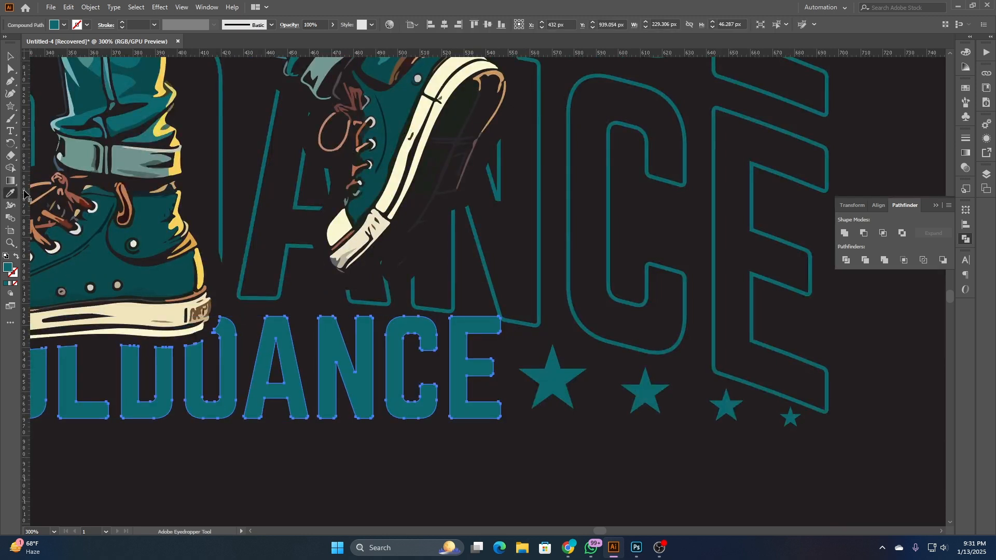
pyautogui.click(184, 167)
pyautogui.scroll(-3, 445, 382)
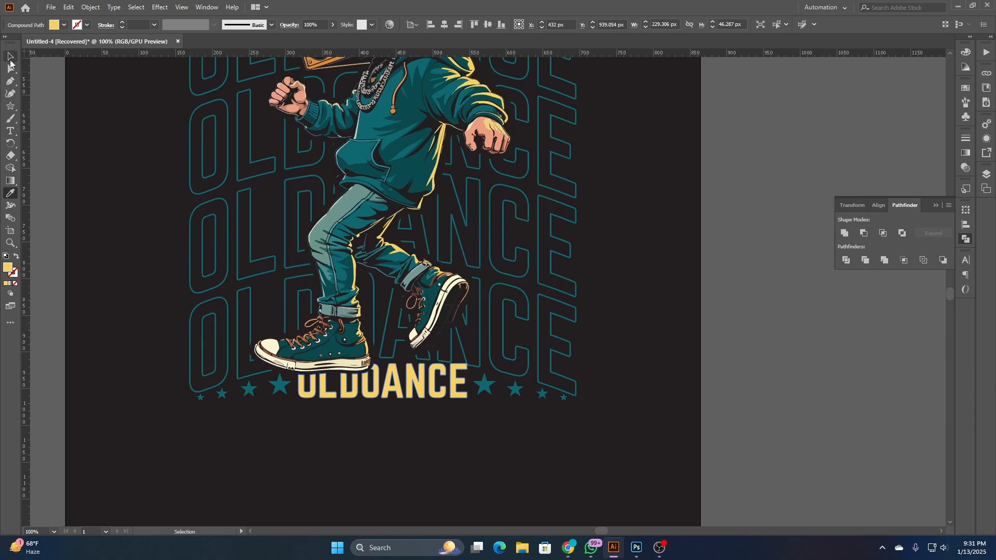
pyautogui.click(11, 56)
pyautogui.click(79, 124)
# - Try the bottom text's yellow as the fill of the large arched OLDOANCE headline
pyautogui.scroll(-2, 168, 361)
pyautogui.moveTo(322, 385); pyautogui.dragTo(442, 409)
pyautogui.click(484, 162)
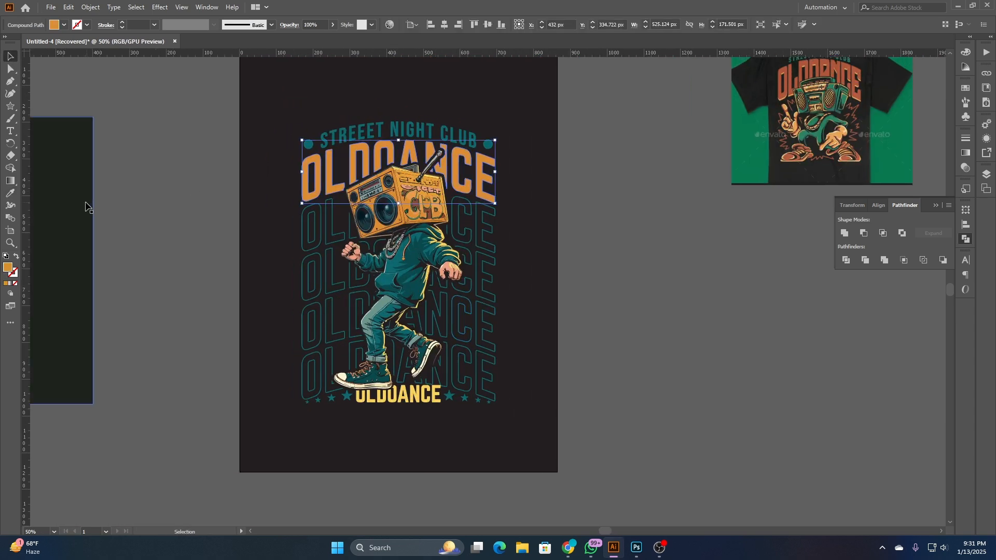
pyautogui.click(14, 195)
pyautogui.click(369, 396)
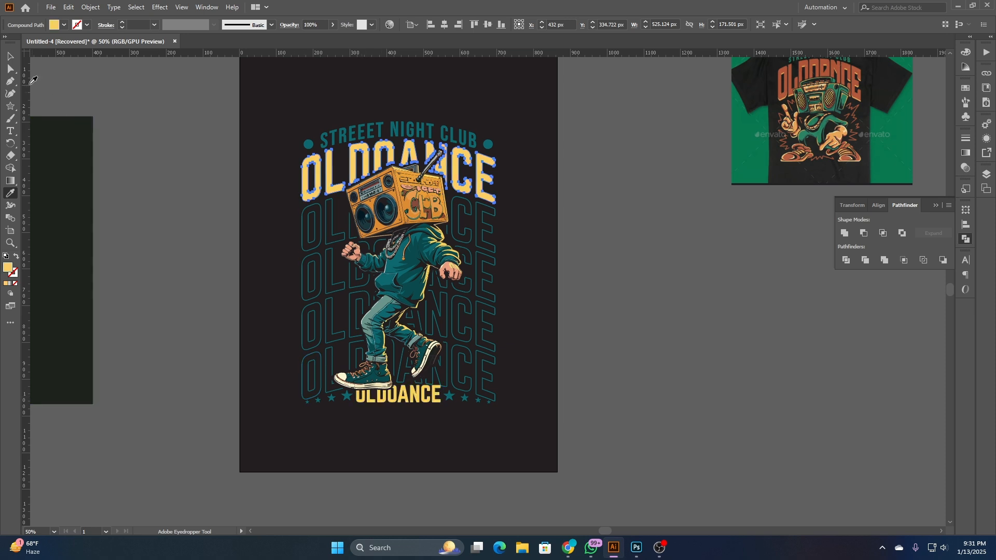
pyautogui.click(10, 55)
pyautogui.click(120, 92)
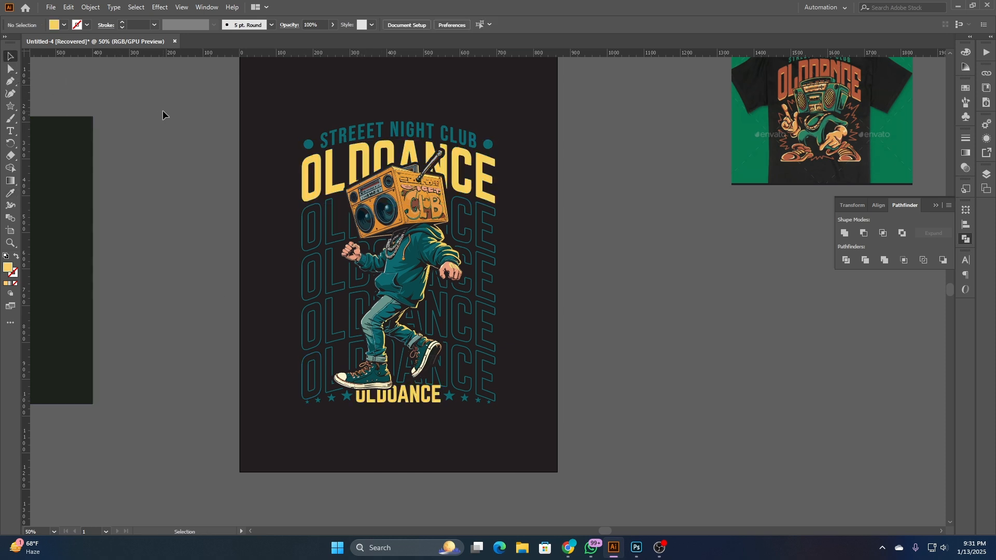
# - Undo the yellow recolouring of both texts and fill the bottom OLDOANCE text with the headline's orange
pyautogui.hotkey('ctrl', 'z')
pyautogui.hotkey('ctrl', 'z')
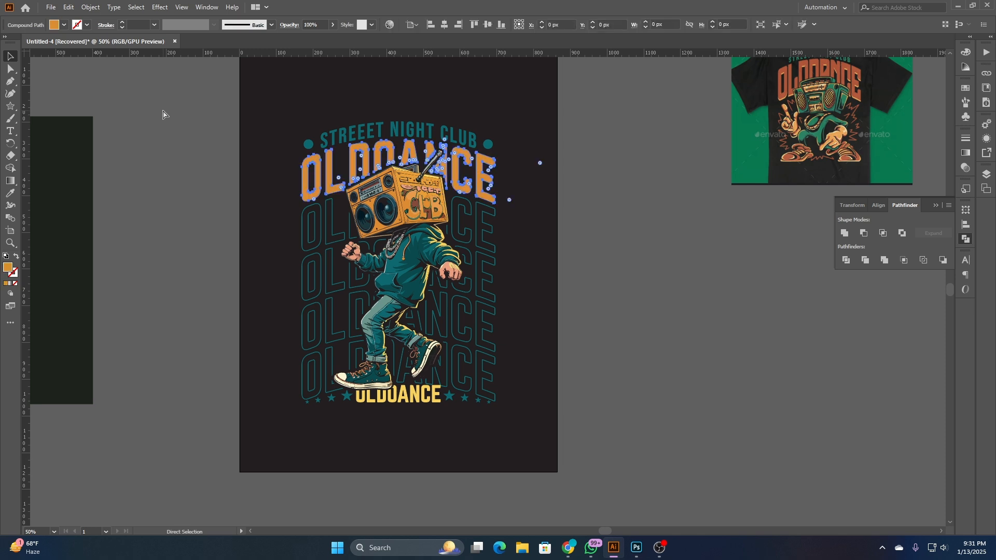
pyautogui.click(11, 195)
pyautogui.click(328, 163)
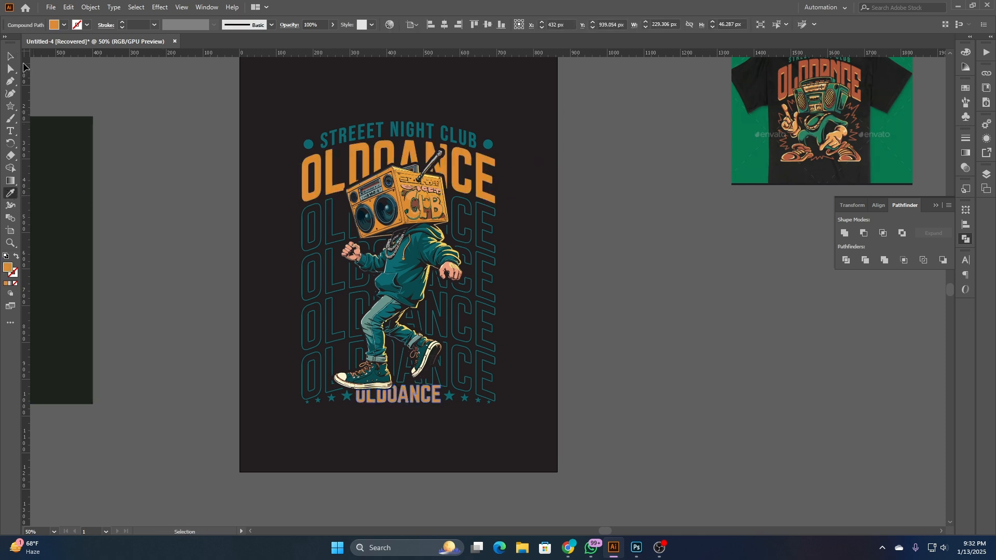
pyautogui.click(11, 56)
pyautogui.click(93, 95)
# - Recolour both star groups beside the bottom OLDOANCE text with the orange sampled from the headline
pyautogui.scroll(3, 399, 395)
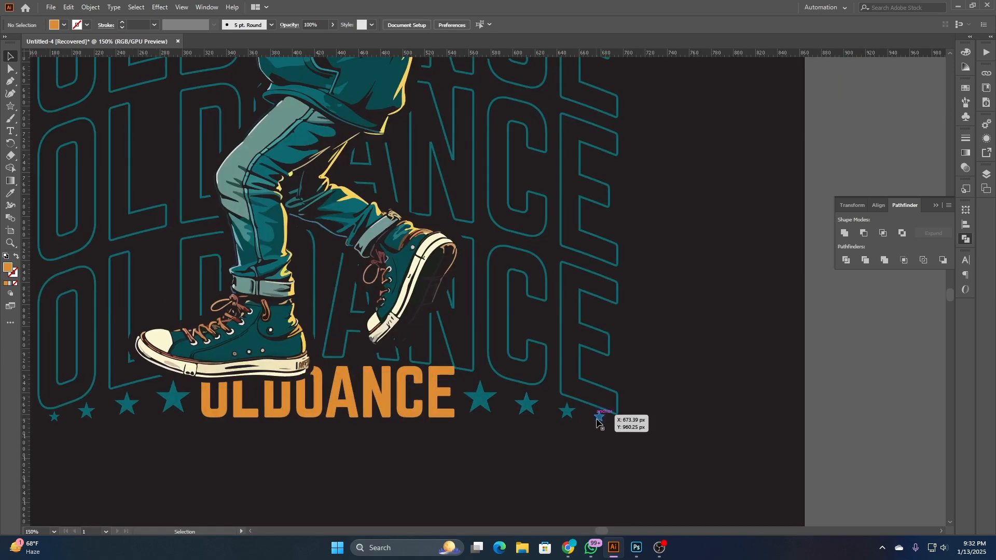
pyautogui.click(599, 414)
pyautogui.keyDown('shift'); pyautogui.click(173, 398); pyautogui.keyUp('shift')
pyautogui.scroll(-3, 200, 410)
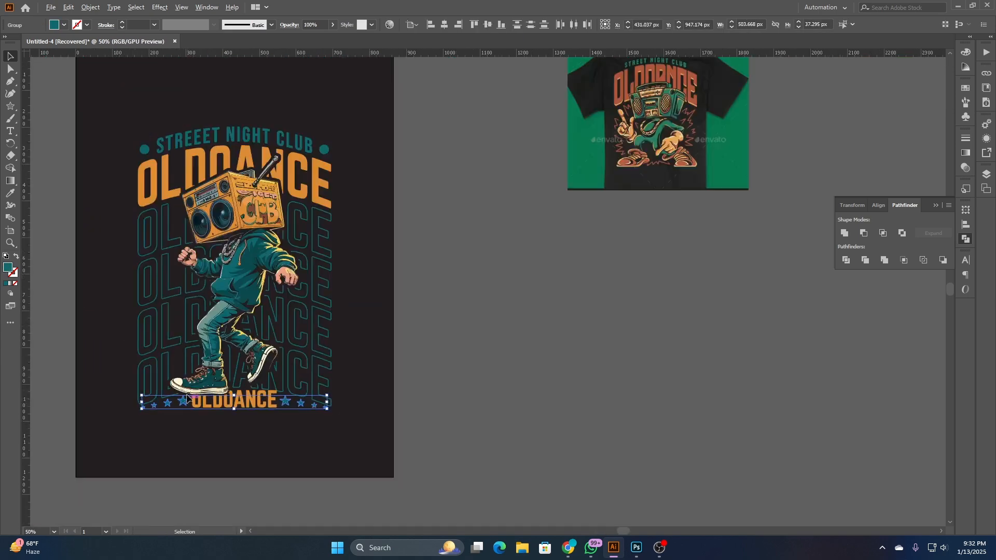
pyautogui.click(10, 193)
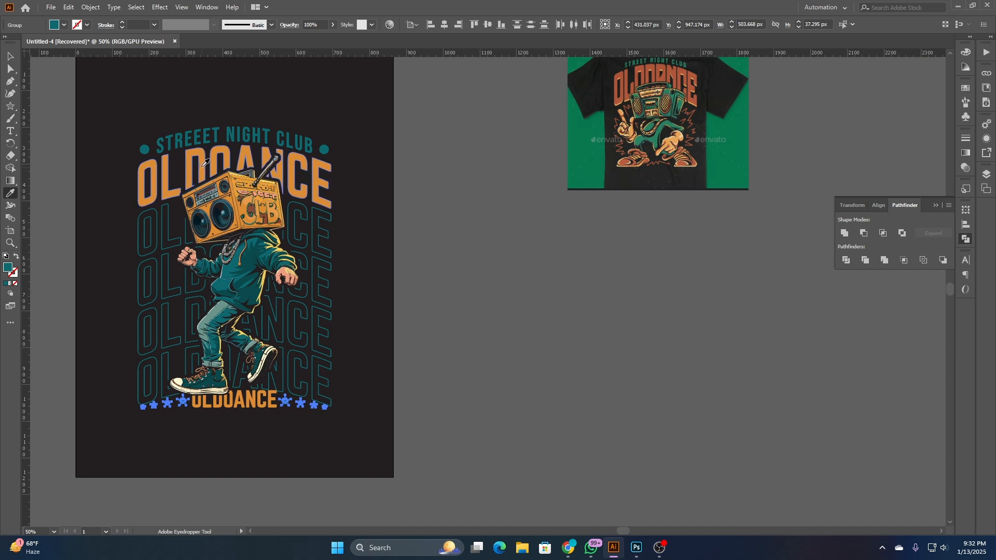
pyautogui.click(200, 166)
pyautogui.click(11, 56)
pyautogui.click(444, 133)
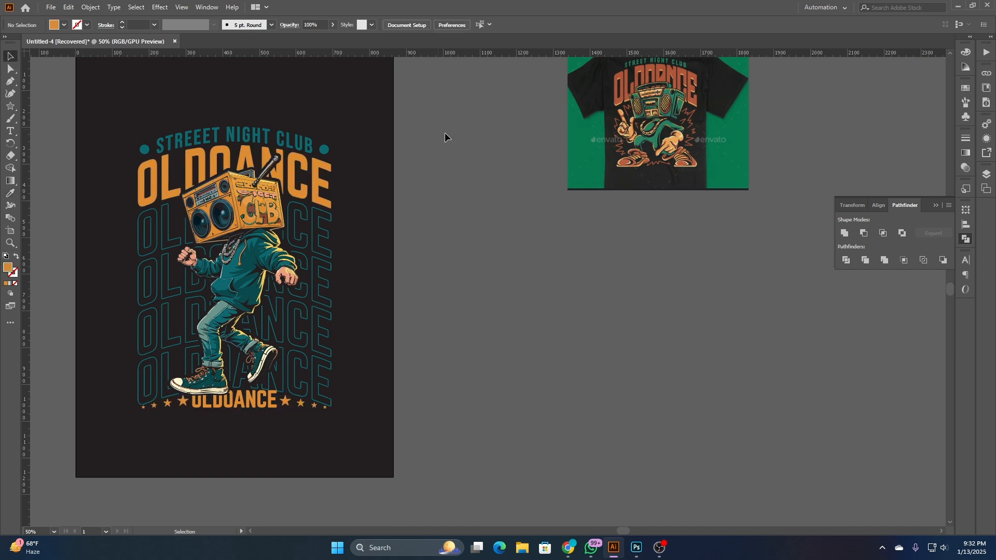
# - Offset the path of the bottom OLDOANCE text by 7 px with round joins, previewing the result
pyautogui.moveTo(450, 404); pyautogui.dragTo(627, 414)
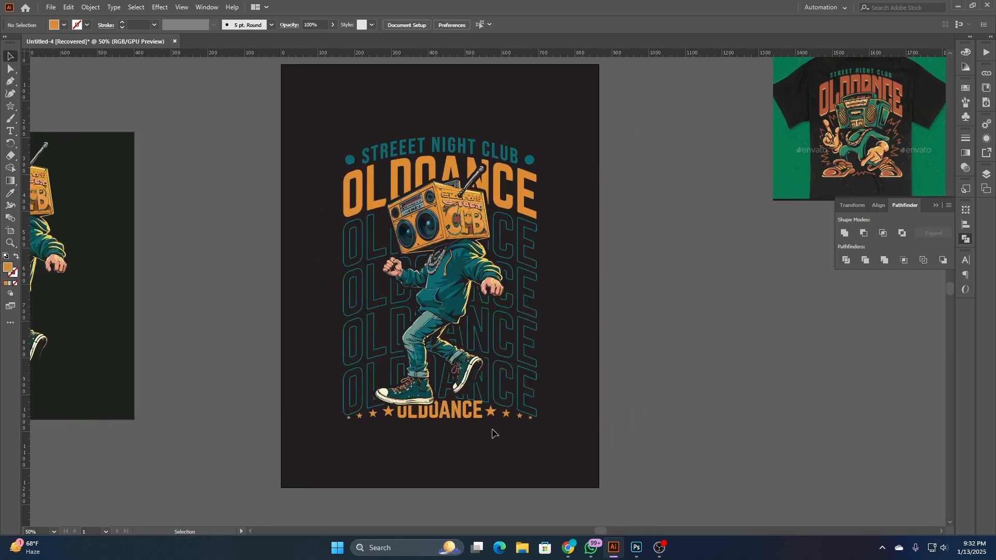
pyautogui.scroll(3, 487, 431)
pyautogui.scroll(-5, 495, 429)
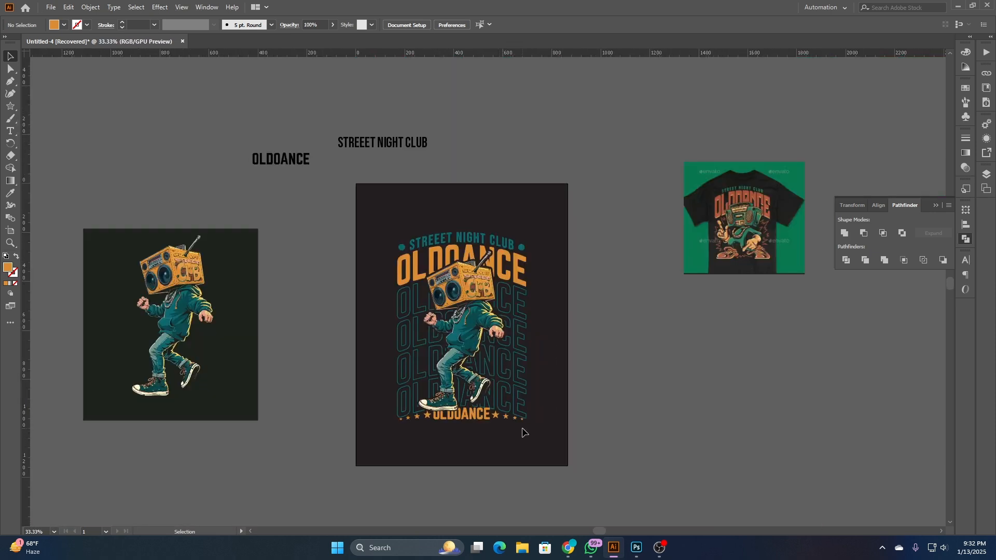
pyautogui.scroll(2, 487, 432)
pyautogui.scroll(3, 487, 432)
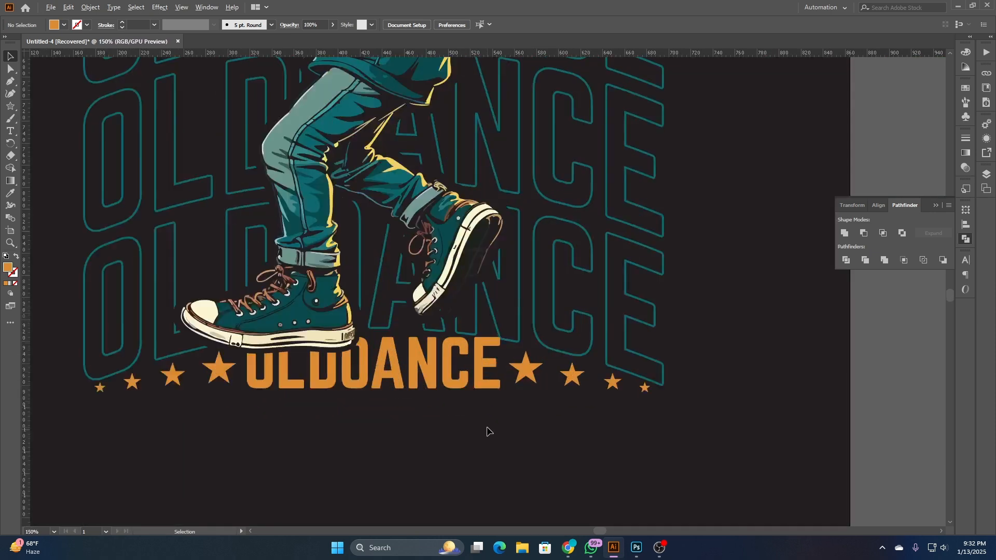
pyautogui.click(478, 332)
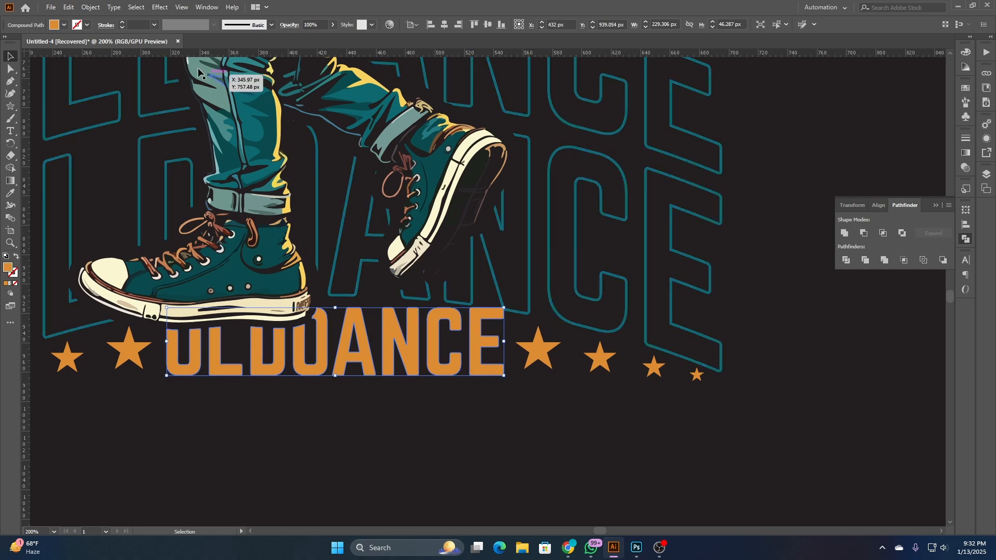
pyautogui.click(90, 7)
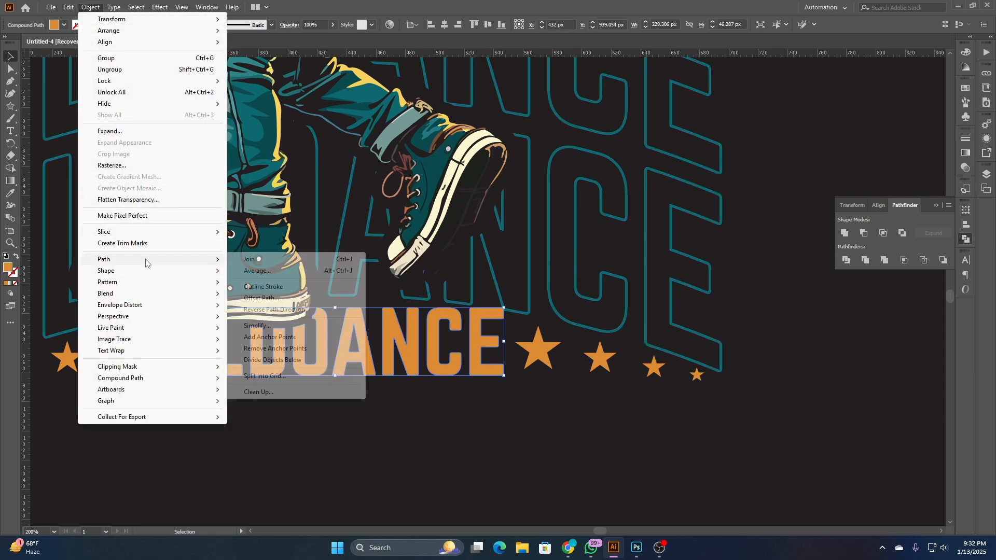
pyautogui.moveTo(150, 259)
pyautogui.click(280, 300)
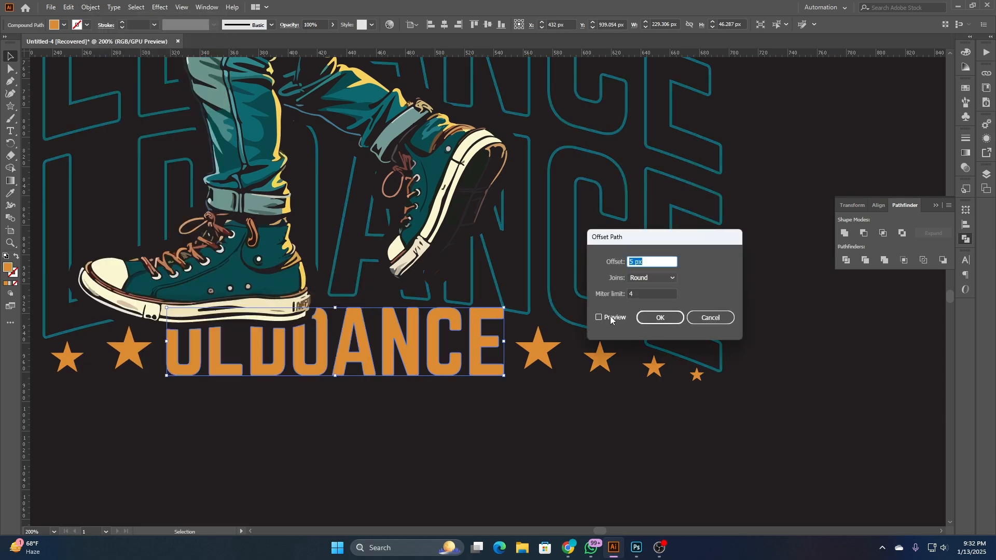
pyautogui.click(599, 318)
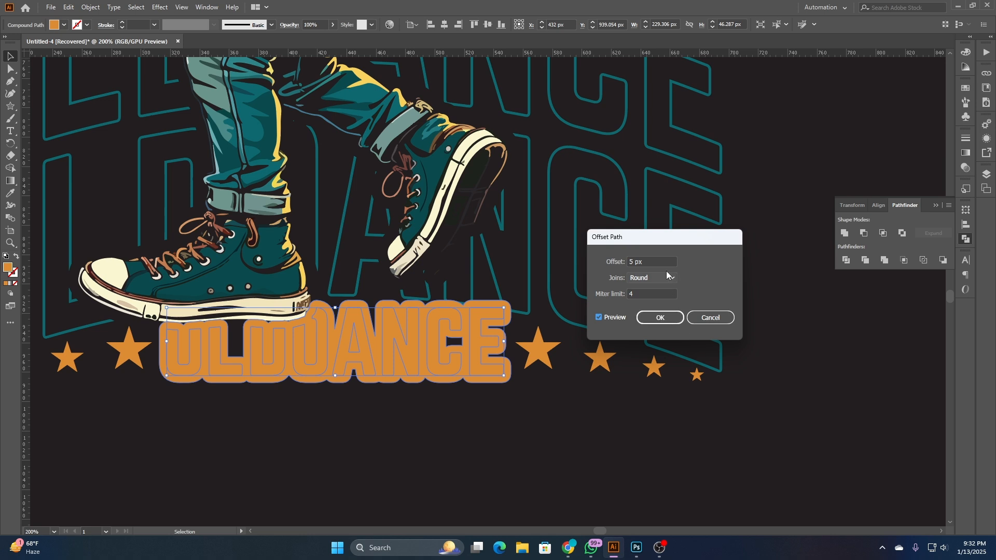
pyautogui.click(653, 263)
pyautogui.press('Up')
pyautogui.press('Up')
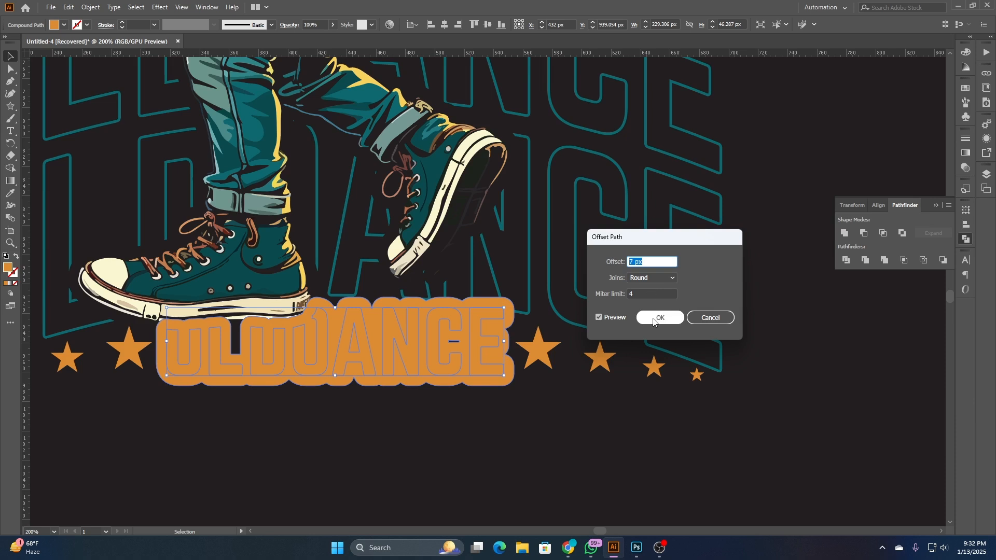
pyautogui.click(659, 318)
# - Unite the offset shapes of the bottom text and subtract them from the outlined background OLDOANCE lettering
pyautogui.click(844, 233)
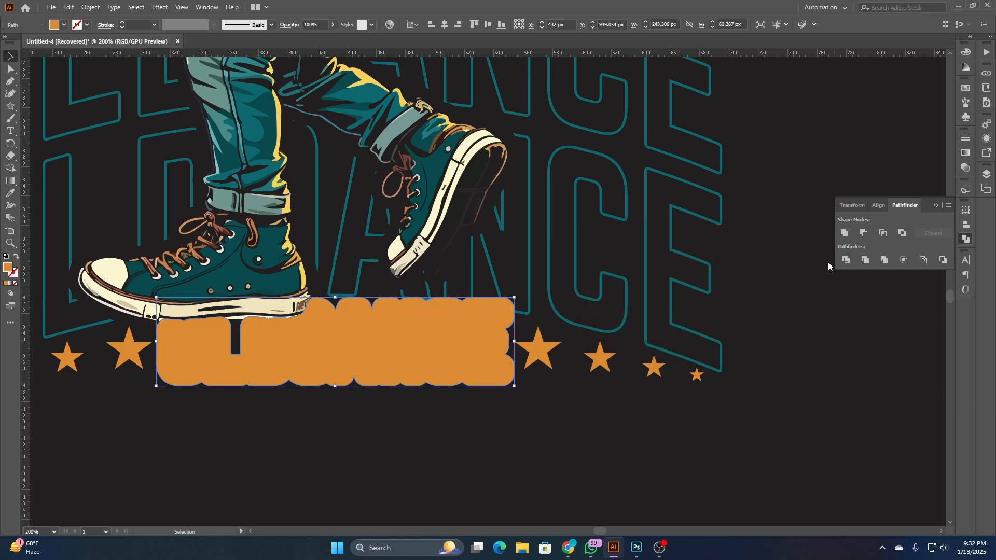
pyautogui.keyDown('shift'); pyautogui.click(722, 368); pyautogui.keyUp('shift')
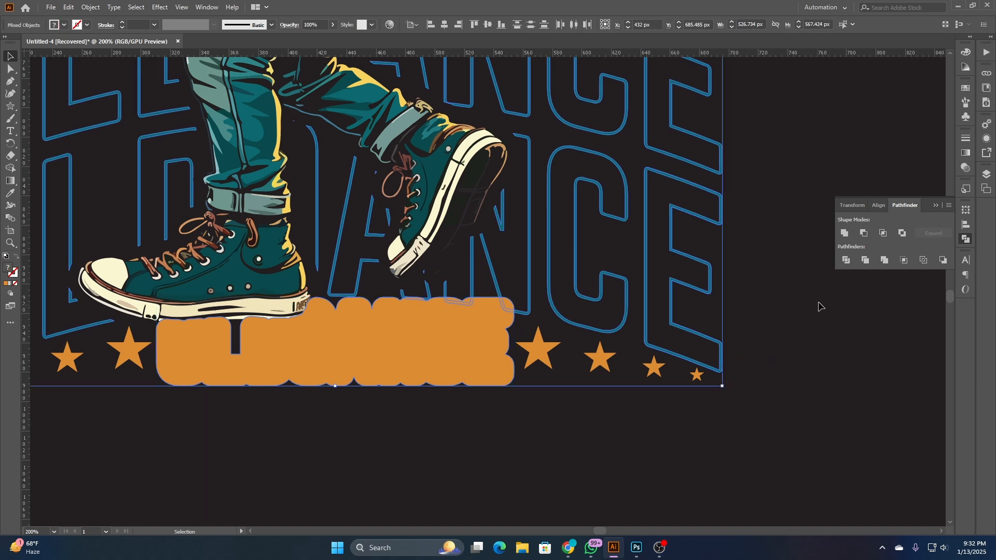
pyautogui.click(864, 232)
pyautogui.click(627, 415)
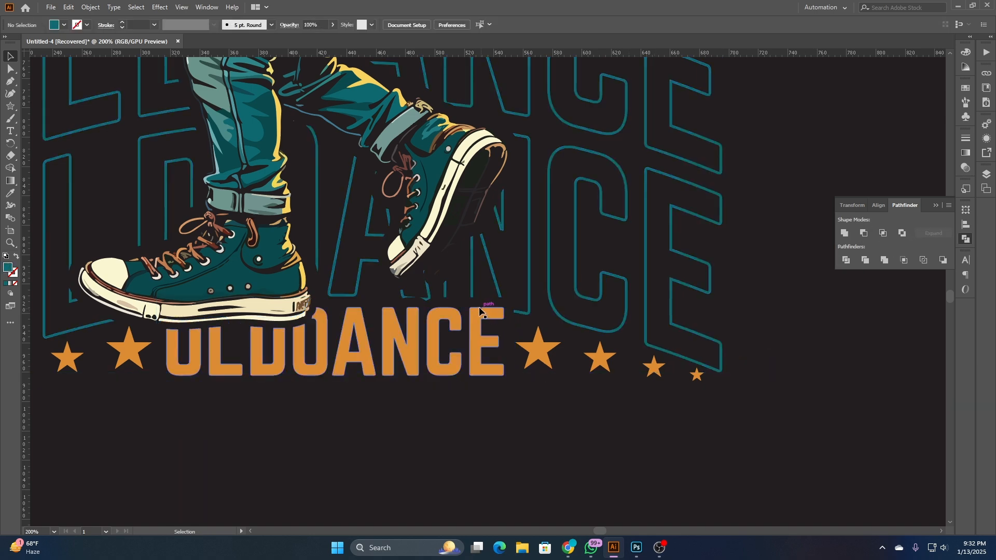
pyautogui.scroll(4, 430, 306)
pyautogui.scroll(-4, 497, 304)
pyautogui.scroll(-2, 496, 308)
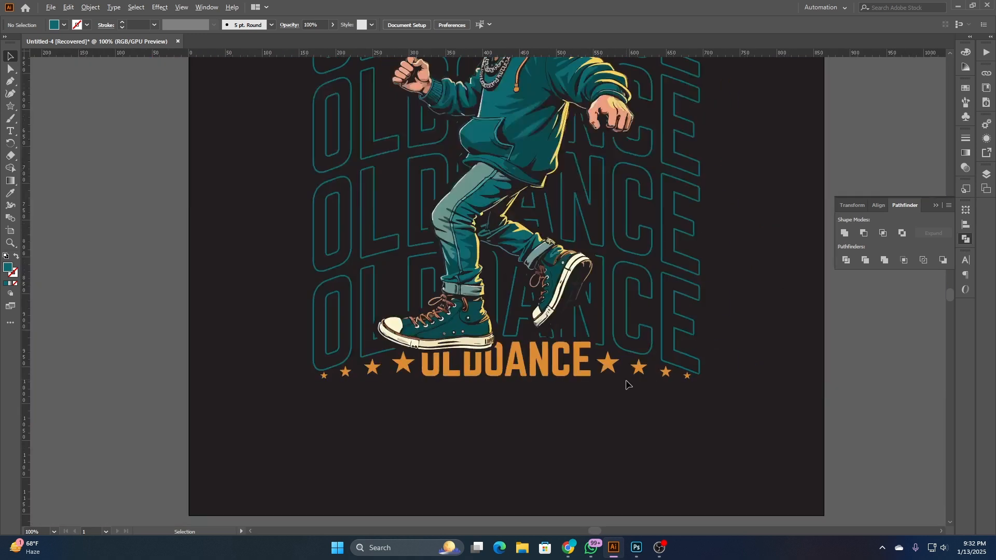
pyautogui.scroll(-1, 667, 413)
pyautogui.moveTo(720, 412); pyautogui.dragTo(675, 449)
pyautogui.click(969, 242)
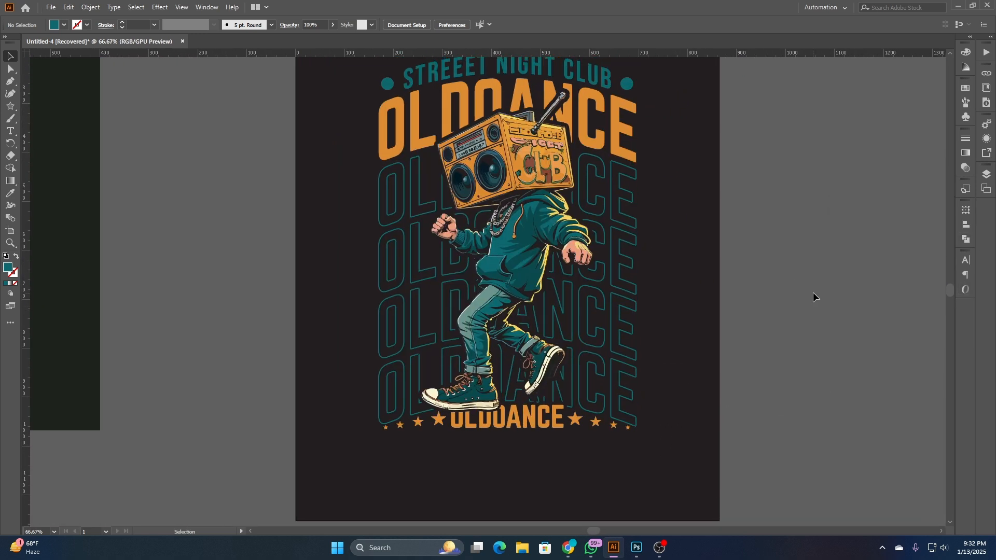
# - Expand all the artwork on the artboard
pyautogui.scroll(-2, 749, 349)
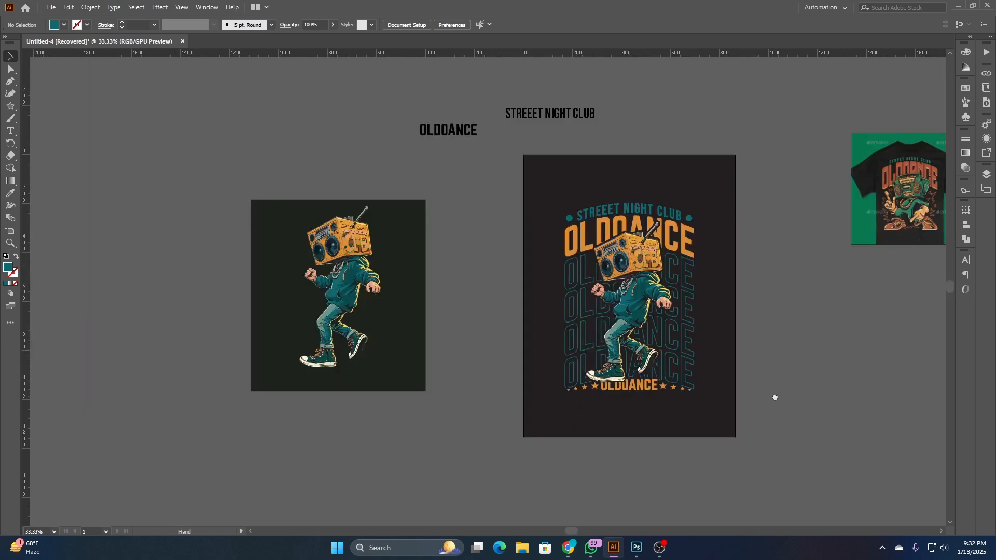
pyautogui.moveTo(774, 397); pyautogui.dragTo(680, 392)
pyautogui.moveTo(441, 177); pyautogui.dragTo(635, 428)
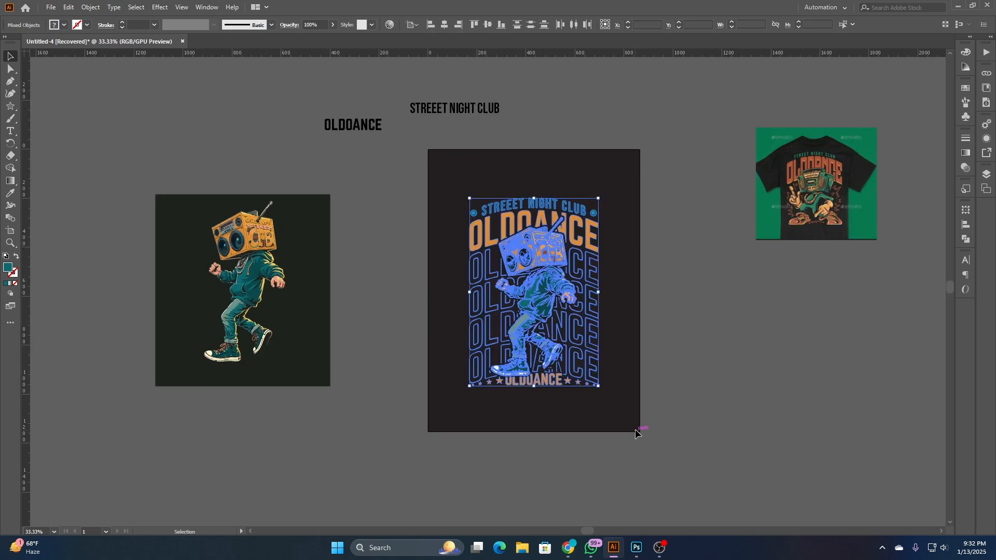
pyautogui.click(90, 7)
pyautogui.click(110, 131)
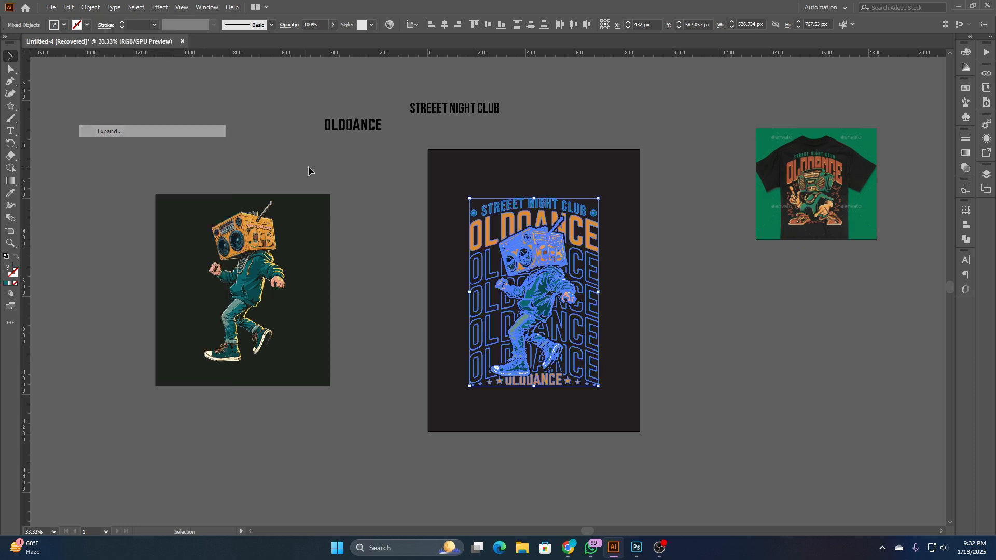
pyautogui.click(412, 172)
# - Group all the artwork on the artboard and enlarge it proportionally from its centre to about 628 px wide
pyautogui.moveTo(451, 170); pyautogui.dragTo(654, 431)
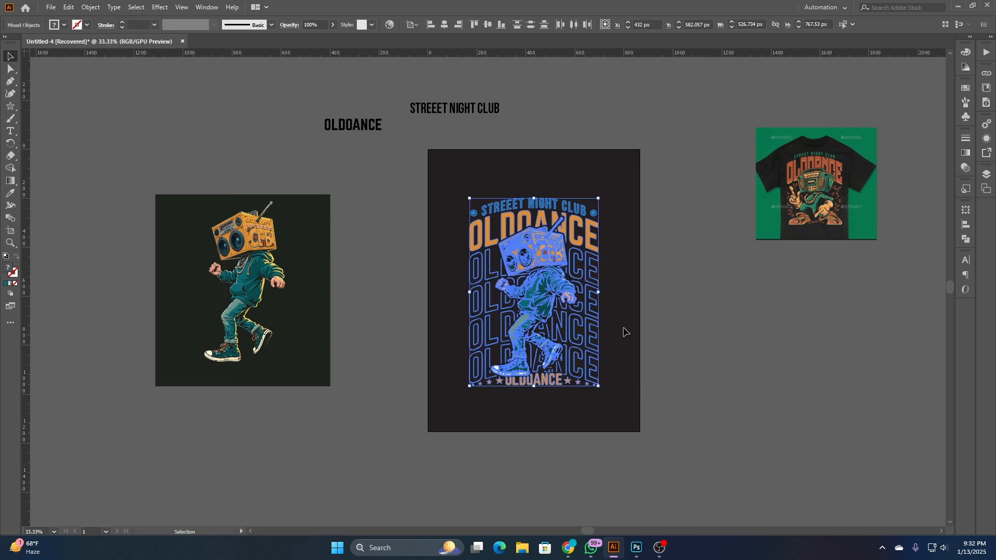
pyautogui.rightClick(553, 355)
pyautogui.click(571, 409)
pyautogui.click(658, 400)
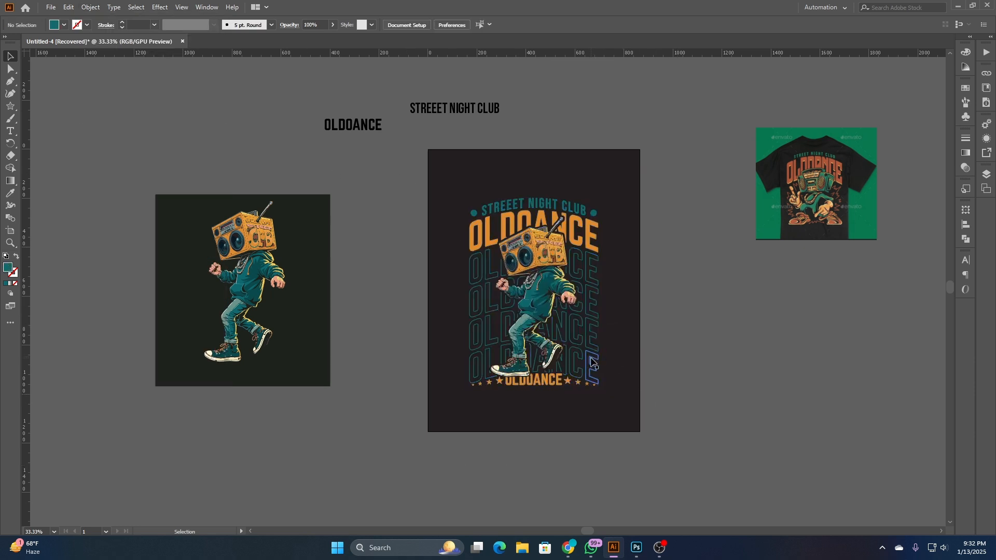
pyautogui.click(591, 361)
pyautogui.moveTo(600, 389); pyautogui.dragTo(618, 407)
pyautogui.click(738, 385)
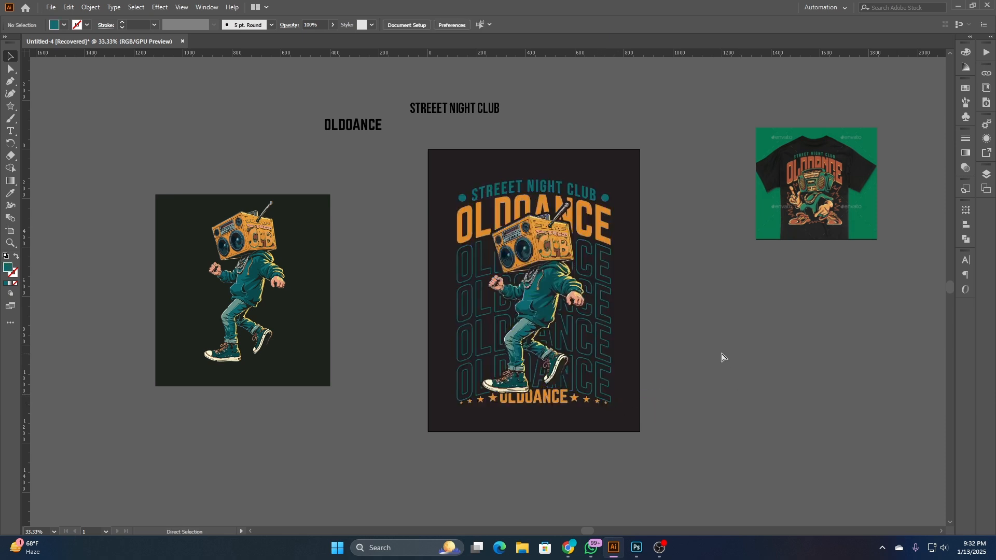
# - Unlock the background rectangle and fill it with the dark green sampled from the original character image's background
pyautogui.hotkey('ctrl', 'alt', '2')
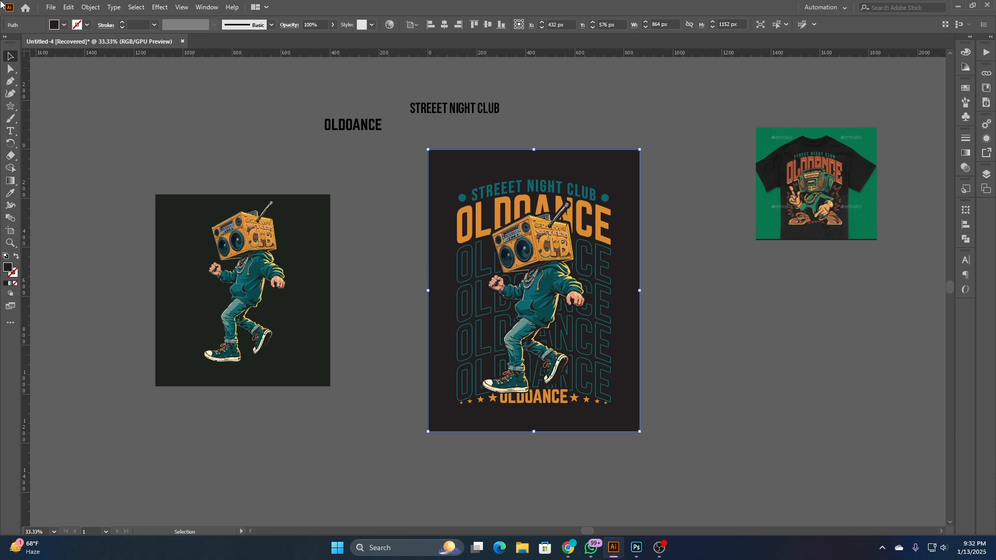
pyautogui.click(10, 193)
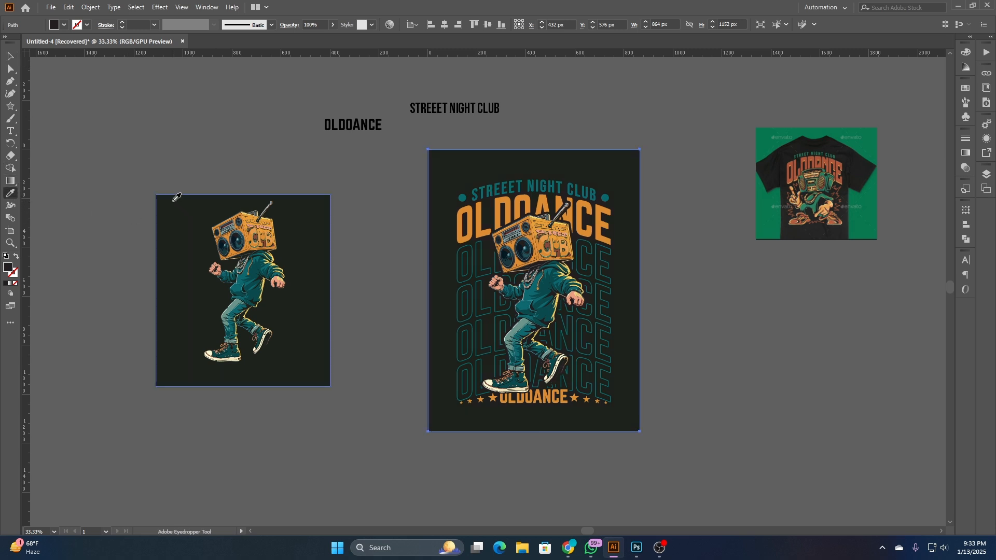
pyautogui.click(245, 91)
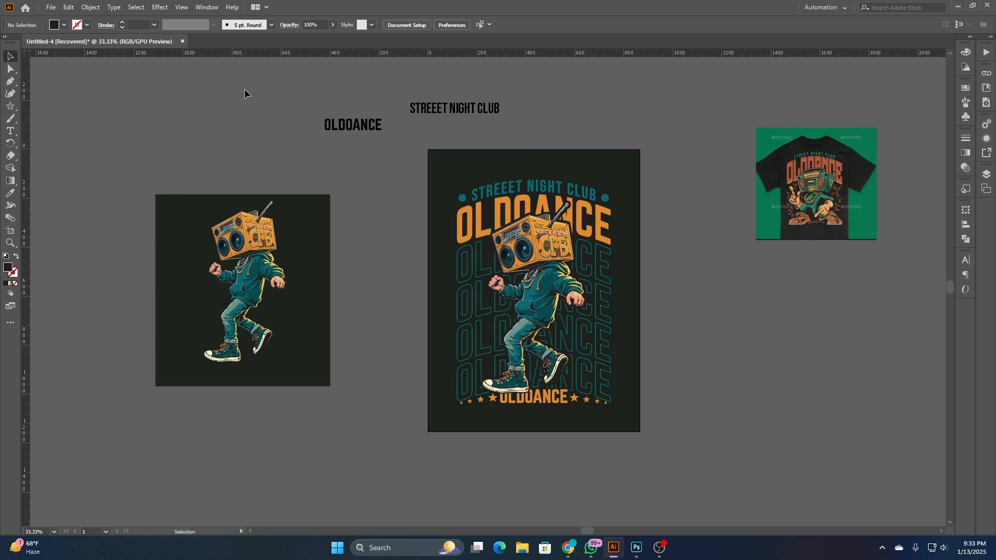
# - Fill the background rectangle with the teal of the dot beside STREEET NIGHT CLUB and darken it to 253E3F
pyautogui.scroll(1, 627, 195)
pyautogui.click(627, 196)
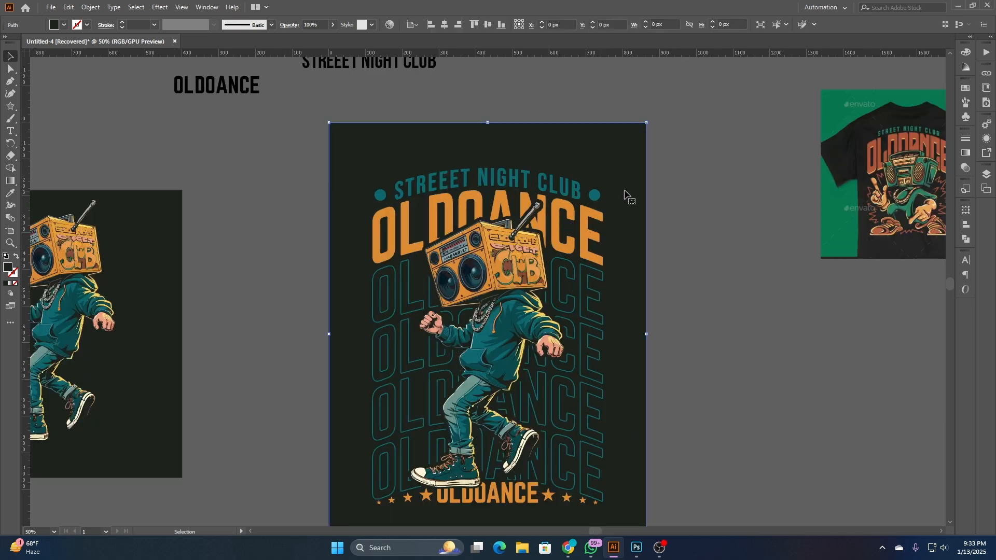
pyautogui.press('i')
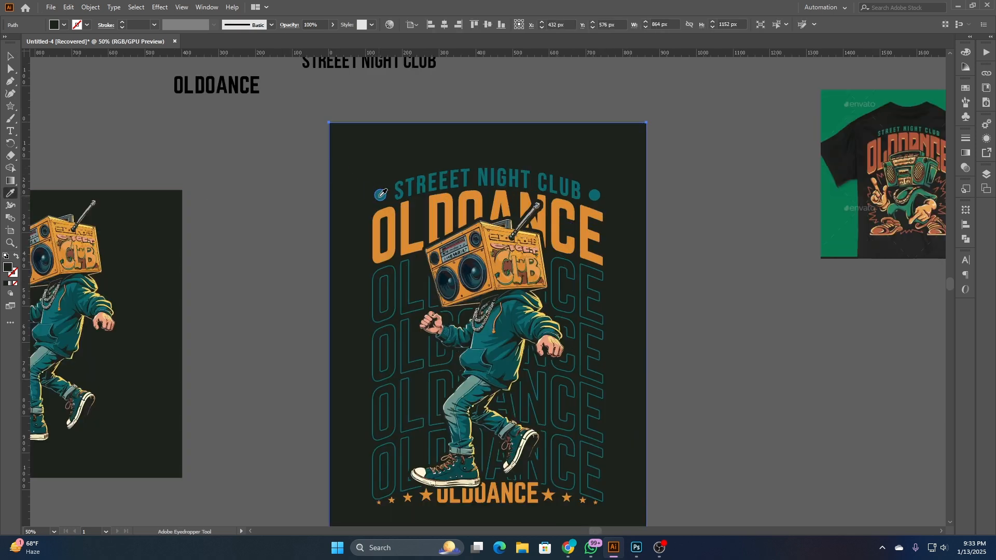
pyautogui.click(380, 195)
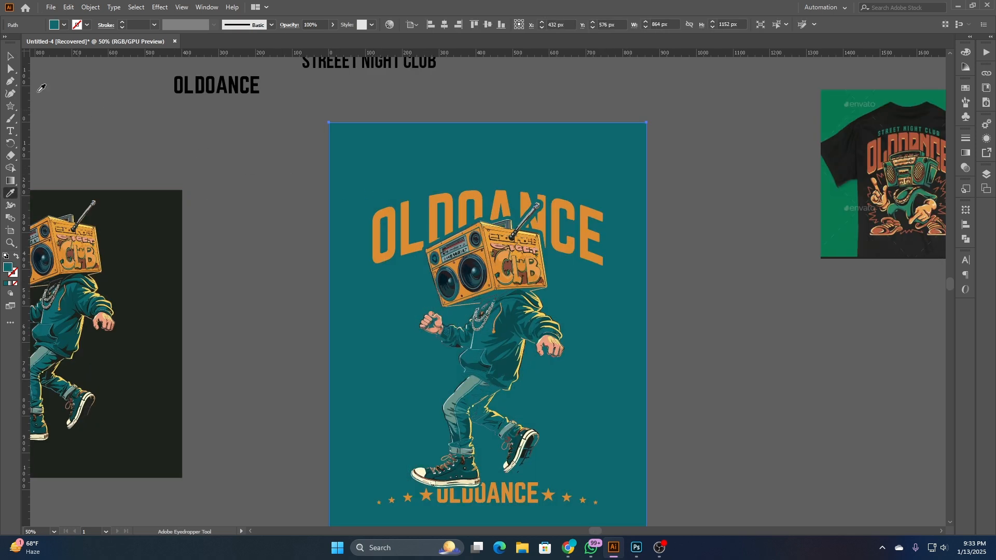
pyautogui.doubleClick(8, 269)
pyautogui.moveTo(462, 276)
pyautogui.mouseDown()
pyautogui.moveTo(450, 294)
pyautogui.moveTo(417, 299)
pyautogui.mouseUp()
pyautogui.click(607, 207)
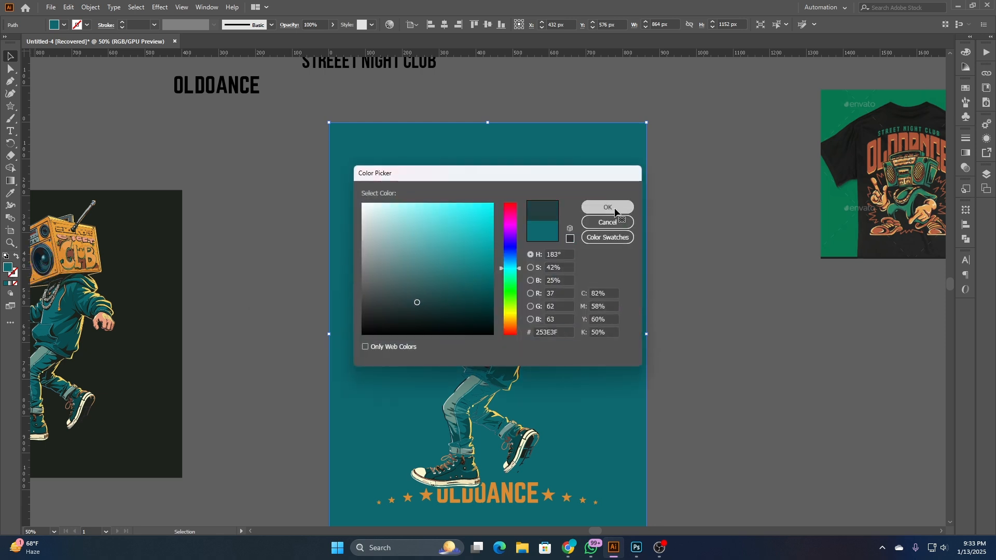
# - Darken the background rectangle's fill further to a deeper, more muted teal and deselect it
pyautogui.scroll(-2, 717, 263)
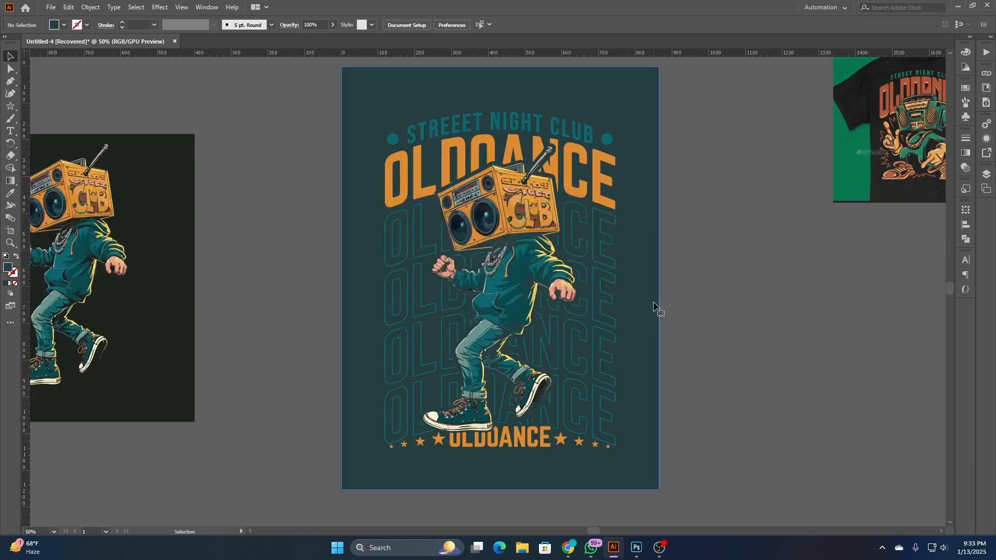
pyautogui.doubleClick(9, 267)
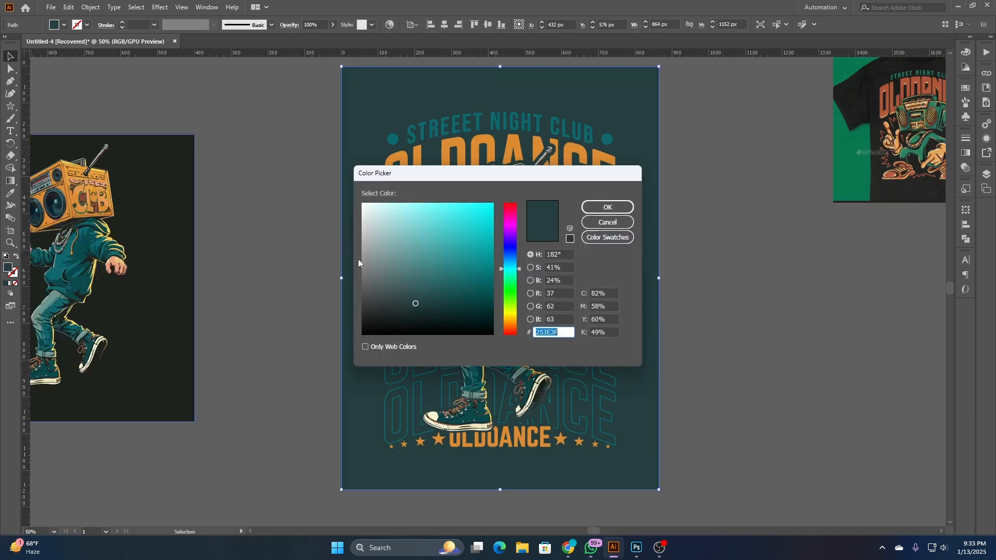
pyautogui.moveTo(386, 305)
pyautogui.mouseDown()
pyautogui.moveTo(385, 314)
pyautogui.moveTo(403, 311)
pyautogui.mouseUp()
pyautogui.click(607, 207)
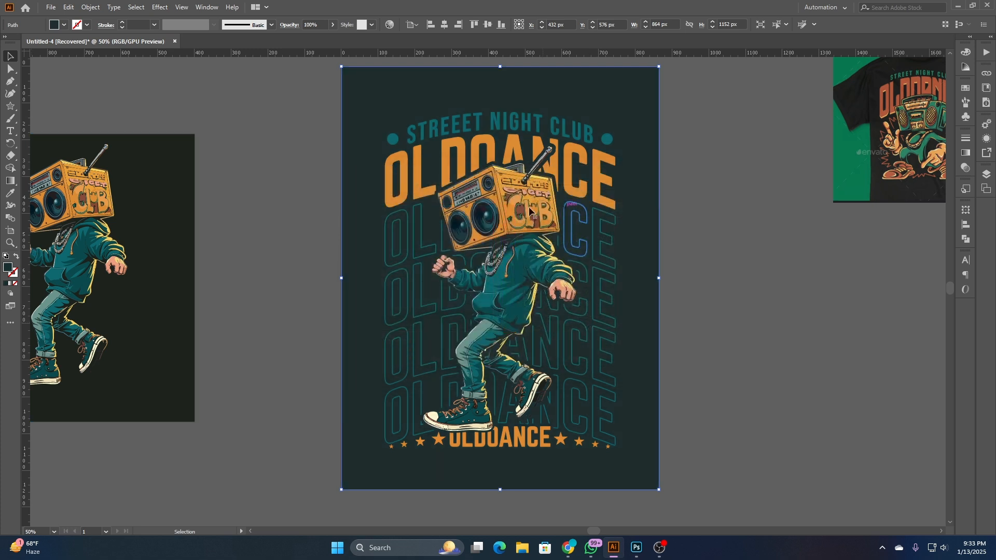
pyautogui.press('a')
pyautogui.click(282, 228)
pyautogui.press('v')
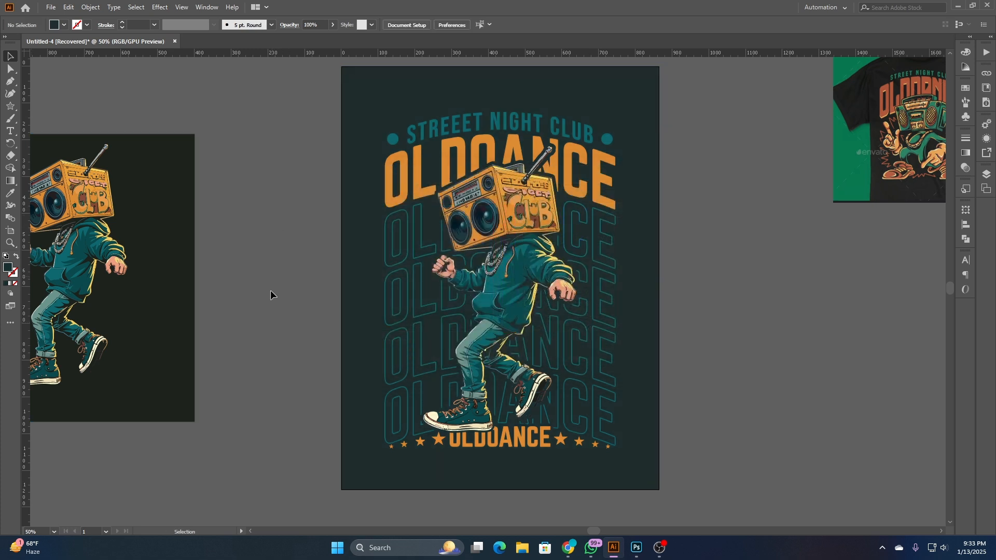
# - Isolate the artwork group and recolour both star groups beside the bottom OLDOANCE text with teal sampled from the hoodie
pyautogui.scroll(2, 547, 463)
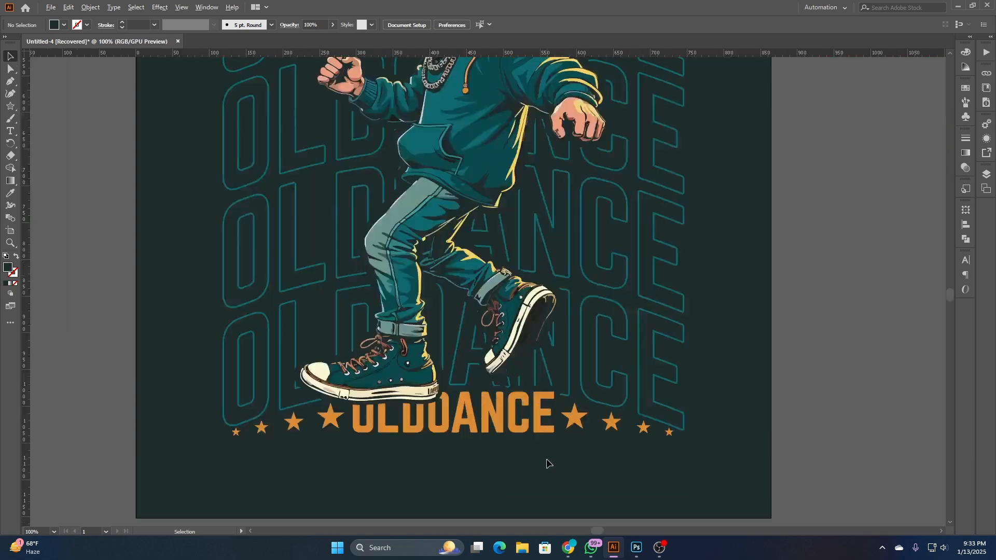
pyautogui.click(575, 431)
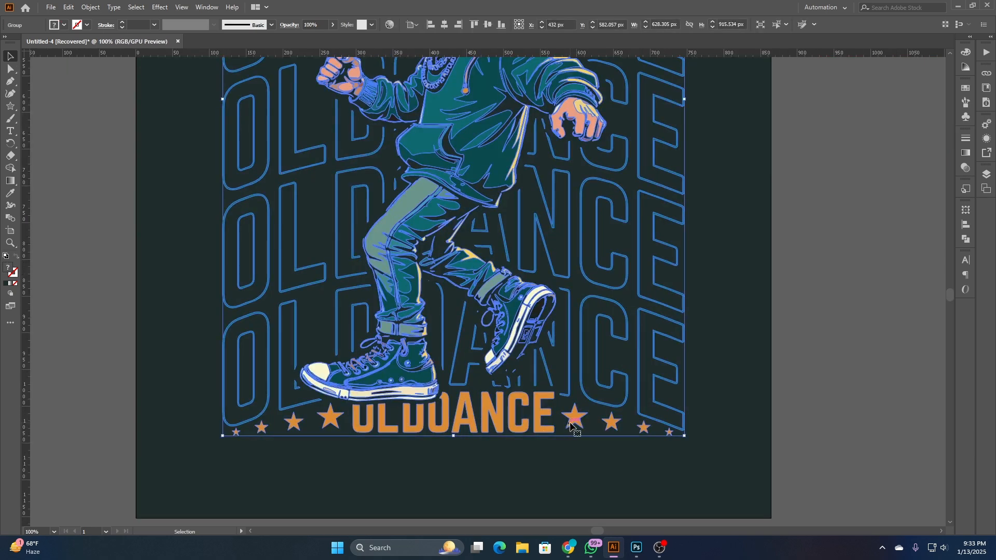
pyautogui.doubleClick(572, 424)
pyautogui.click(575, 421)
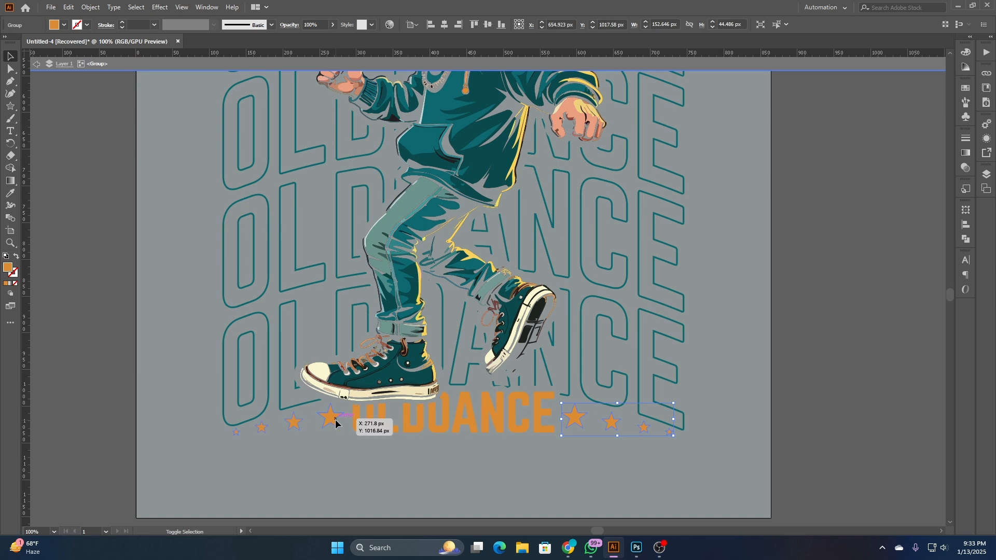
pyautogui.click(10, 193)
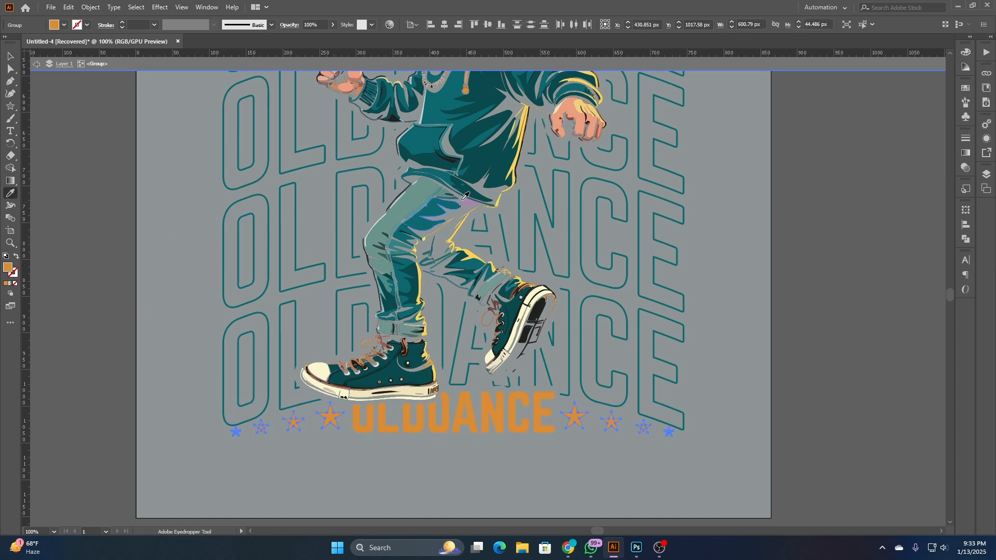
pyautogui.click(420, 148)
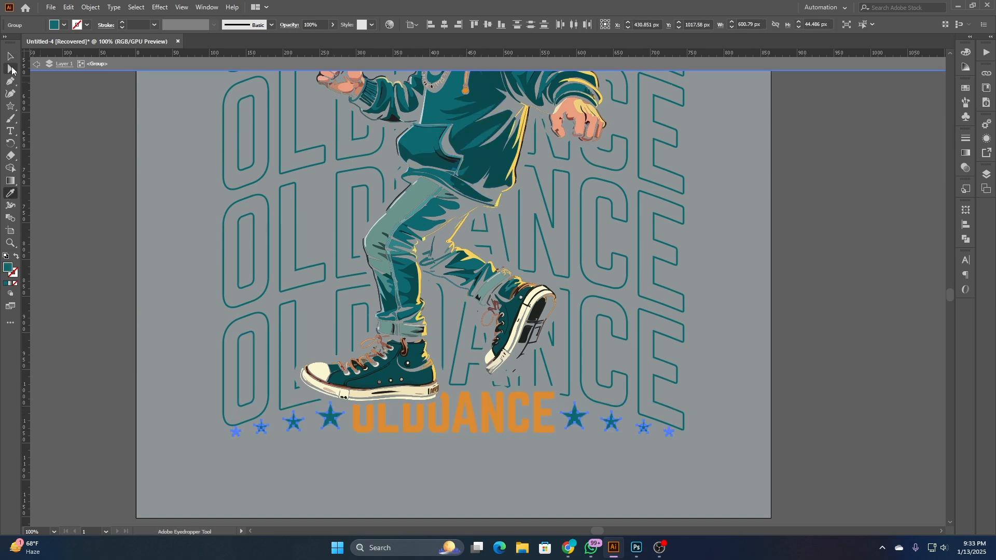
pyautogui.click(10, 58)
pyautogui.doubleClick(144, 169)
pyautogui.scroll(-2, 148, 270)
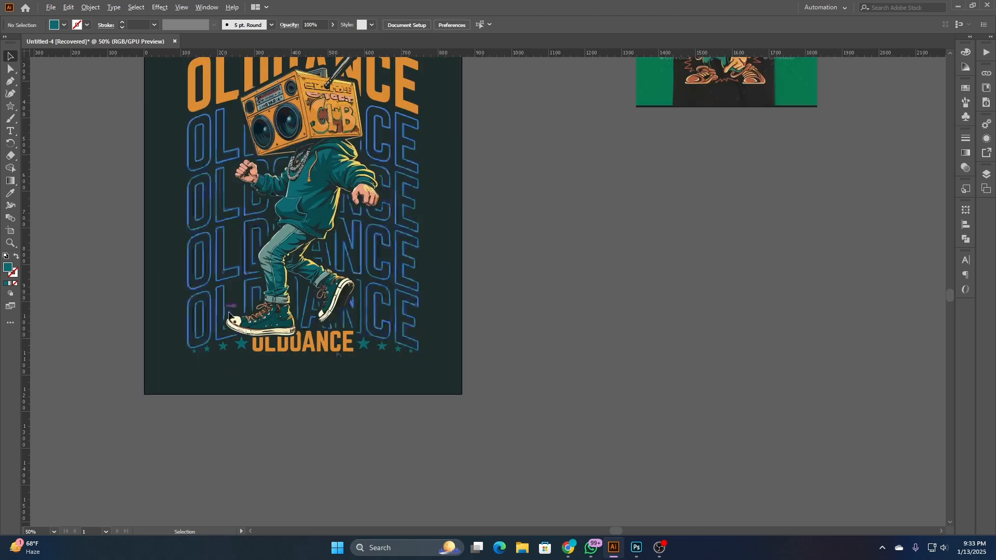
pyautogui.moveTo(531, 361); pyautogui.dragTo(640, 443)
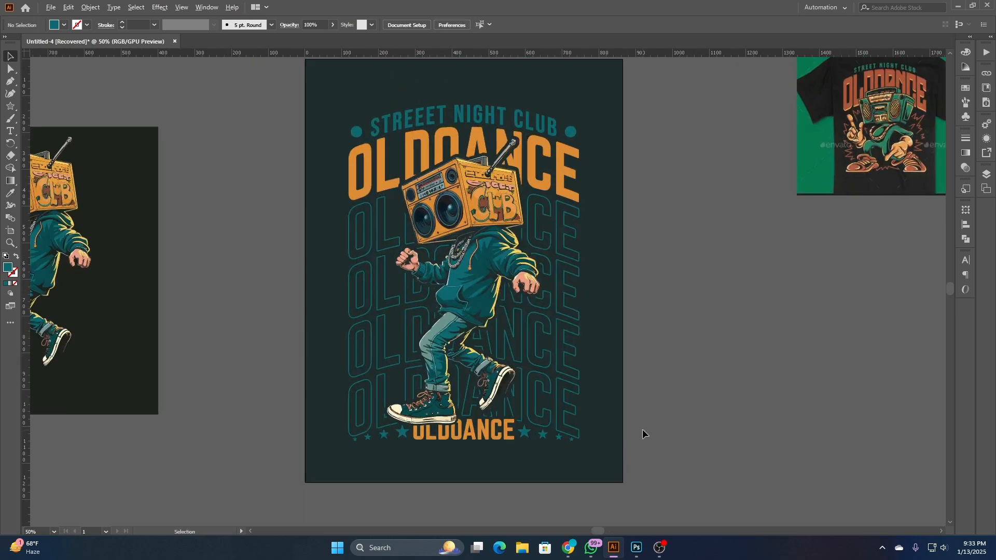
pyautogui.scroll(-1, 642, 428)
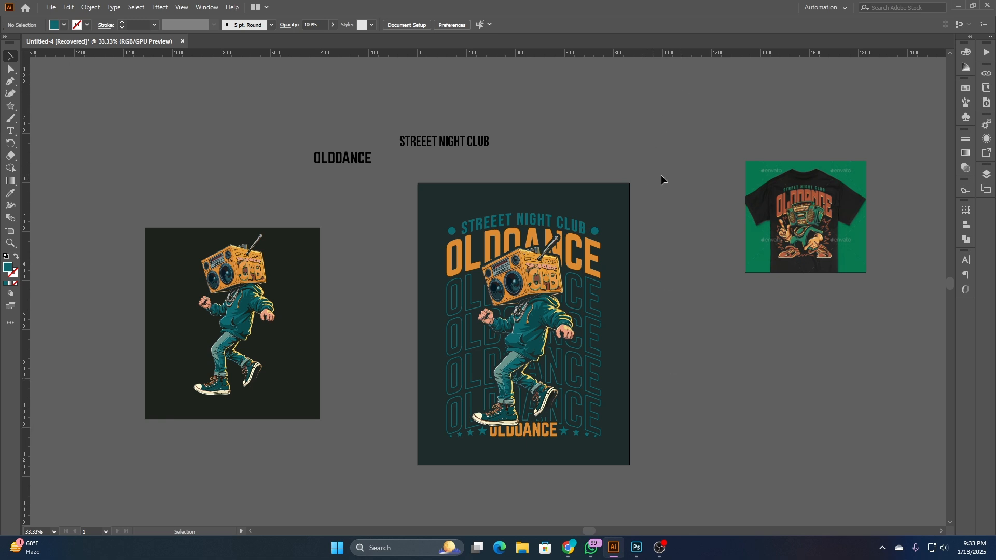
# - Switch from Illustrator to the desktop, open This PC full-screen and go to Local Disk (F:)
pyautogui.click(958, 6)
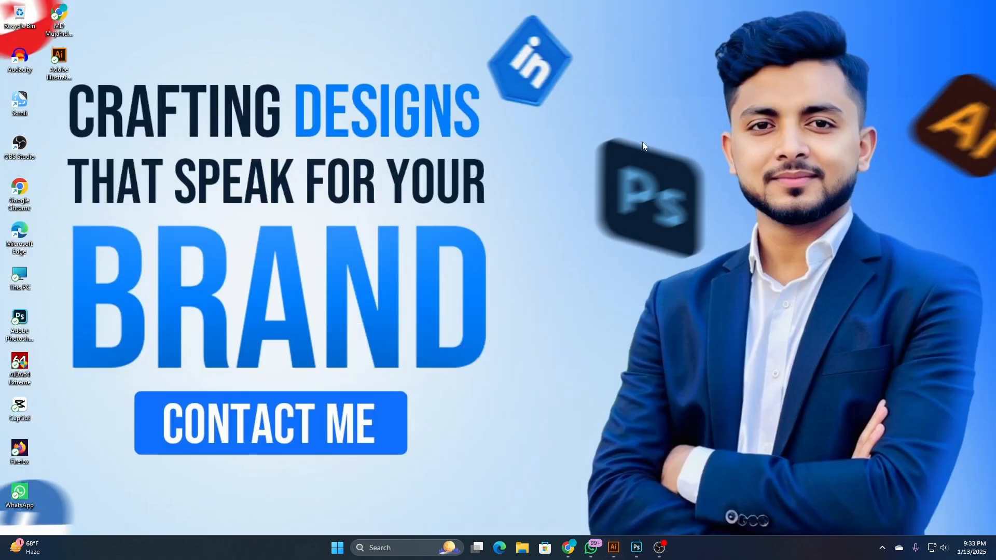
pyautogui.rightClick(642, 142)
pyautogui.click(674, 187)
pyautogui.doubleClick(19, 275)
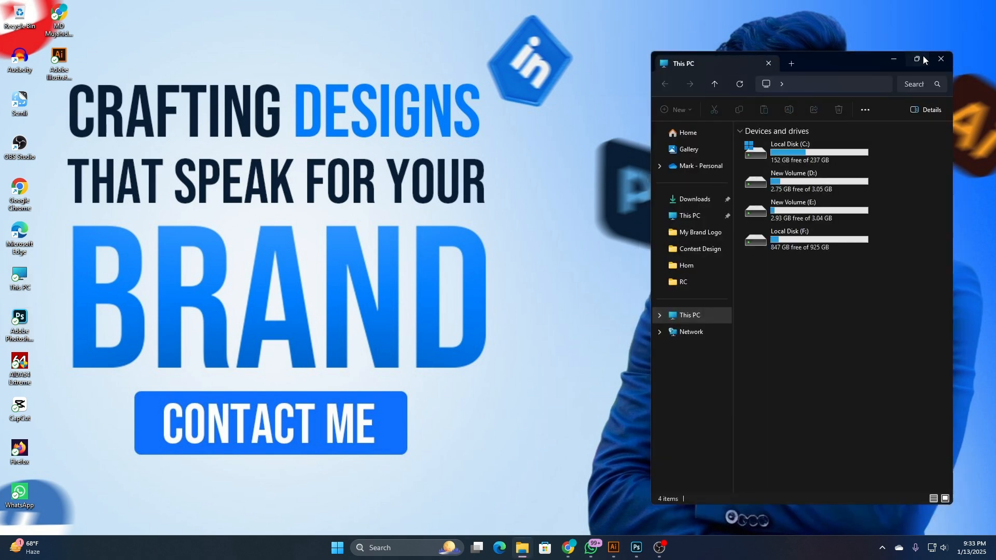
pyautogui.press('super+Up')
pyautogui.doubleClick(592, 103)
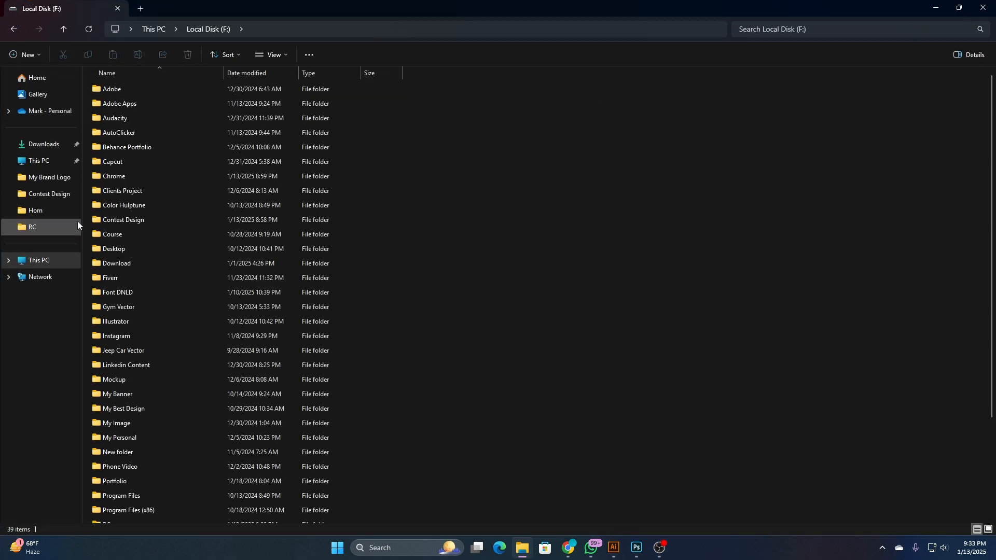
# - Open the 5023200 PSD mockup in Photoshop from the T-shirt Mockup folder inside Mockup
pyautogui.scroll(-3, 141, 313)
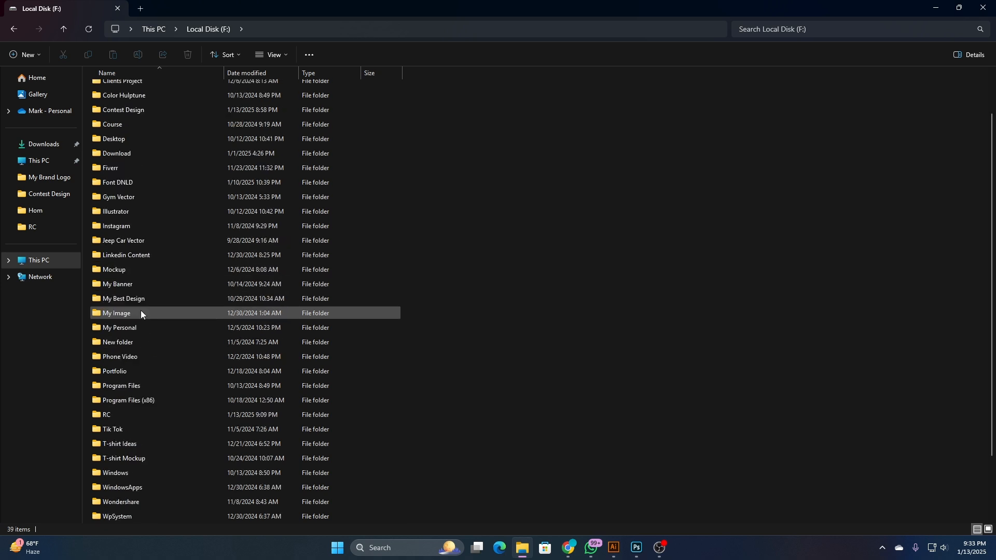
pyautogui.doubleClick(142, 271)
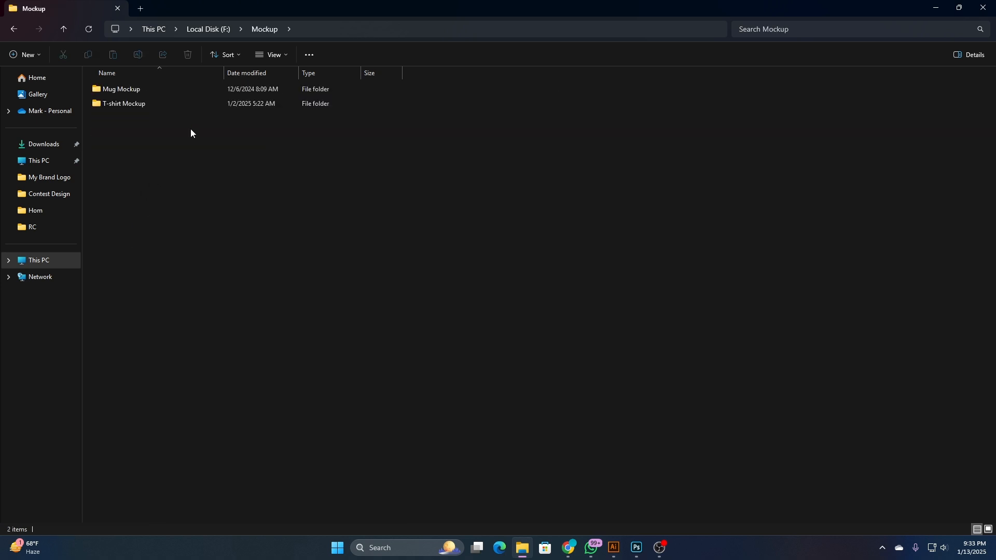
pyautogui.doubleClick(181, 107)
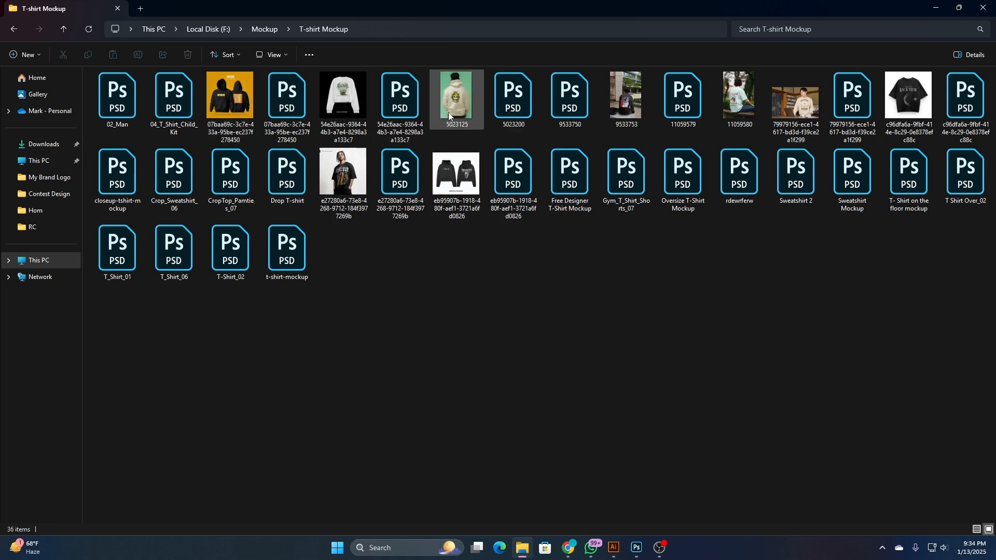
pyautogui.doubleClick(508, 103)
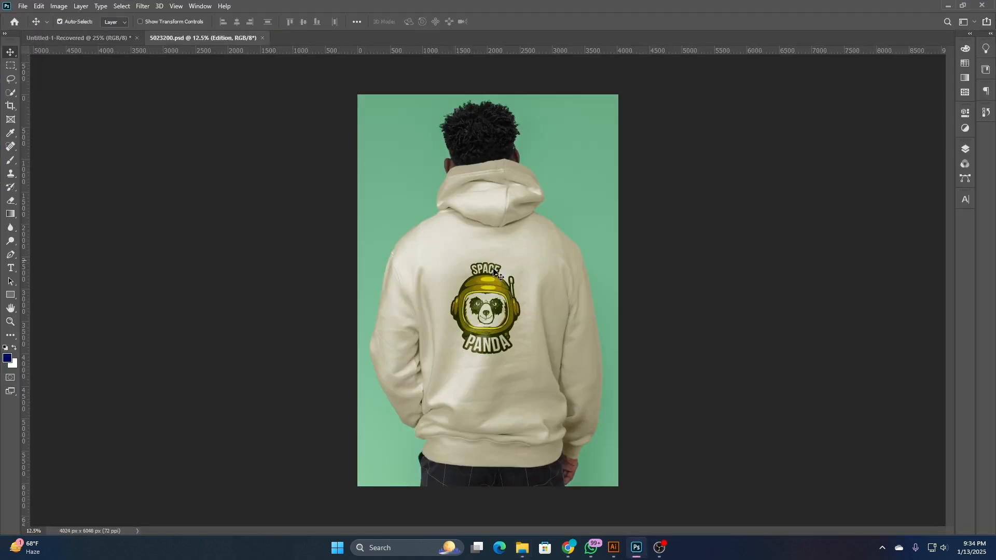
# - Identify the hoodie mockup's design layer and open its smart object contents for editing
pyautogui.click(965, 149)
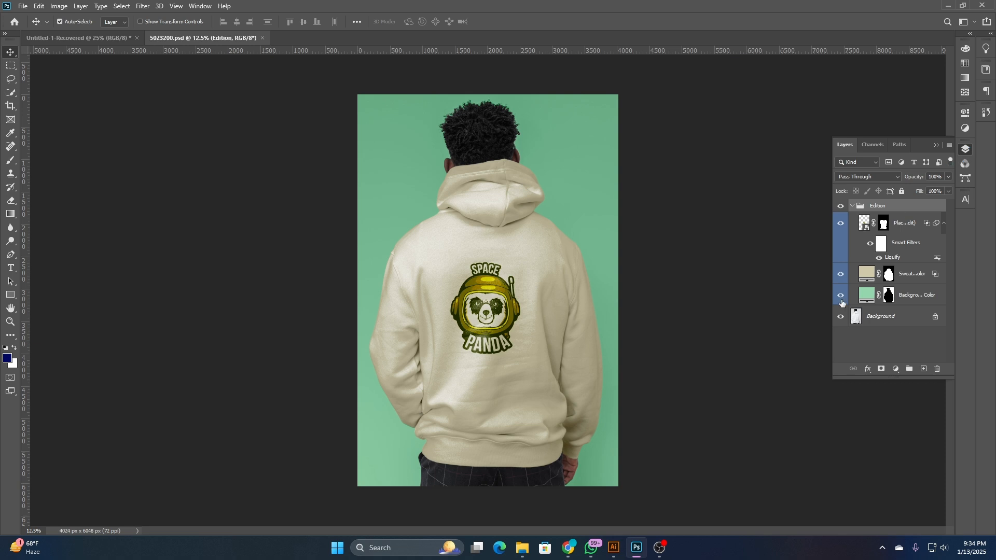
pyautogui.click(841, 224)
pyautogui.click(841, 224)
pyautogui.doubleClick(864, 225)
# - Copy the grouped boombox artwork in Illustrator and return to the open smart object in Photoshop
pyautogui.moveTo(591, 548)
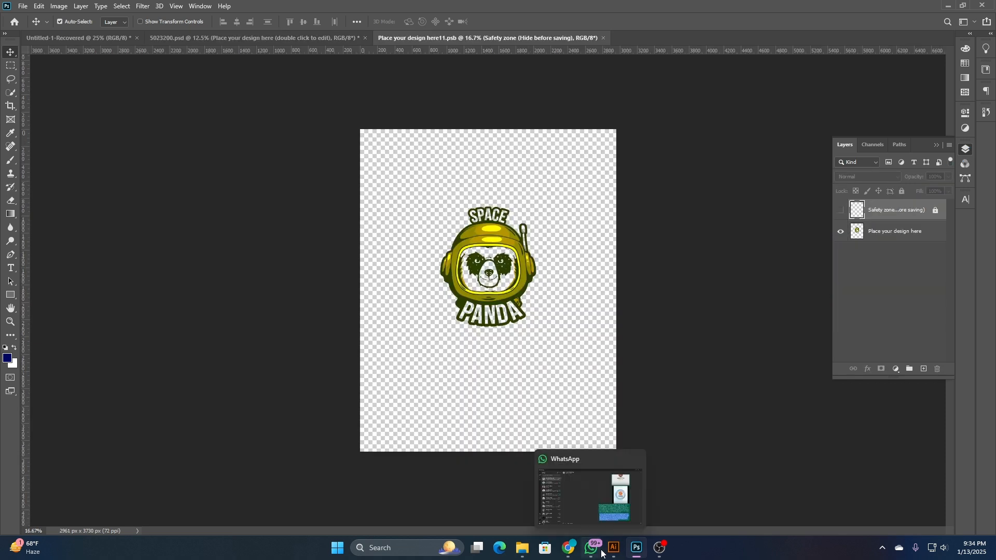
pyautogui.click(570, 485)
pyautogui.click(613, 548)
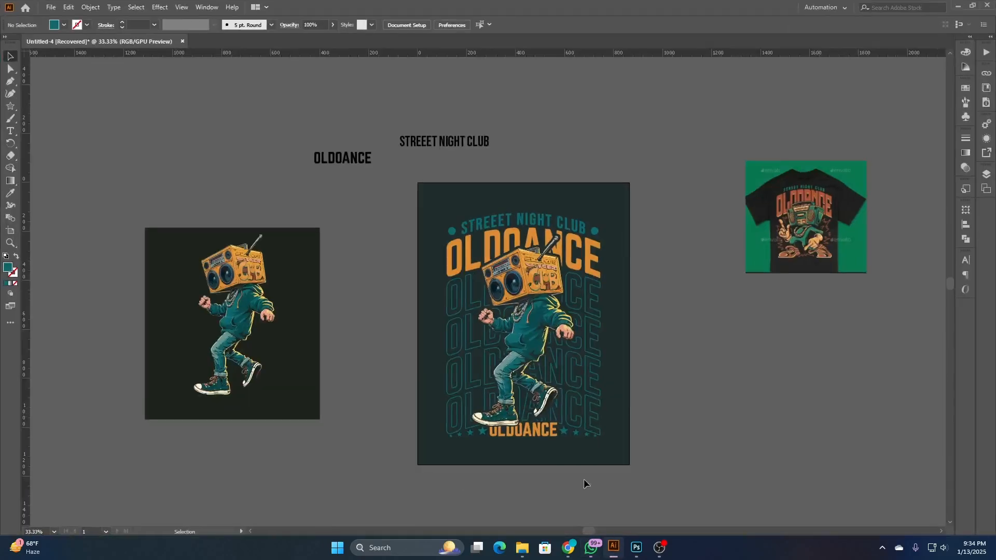
pyautogui.click(513, 285)
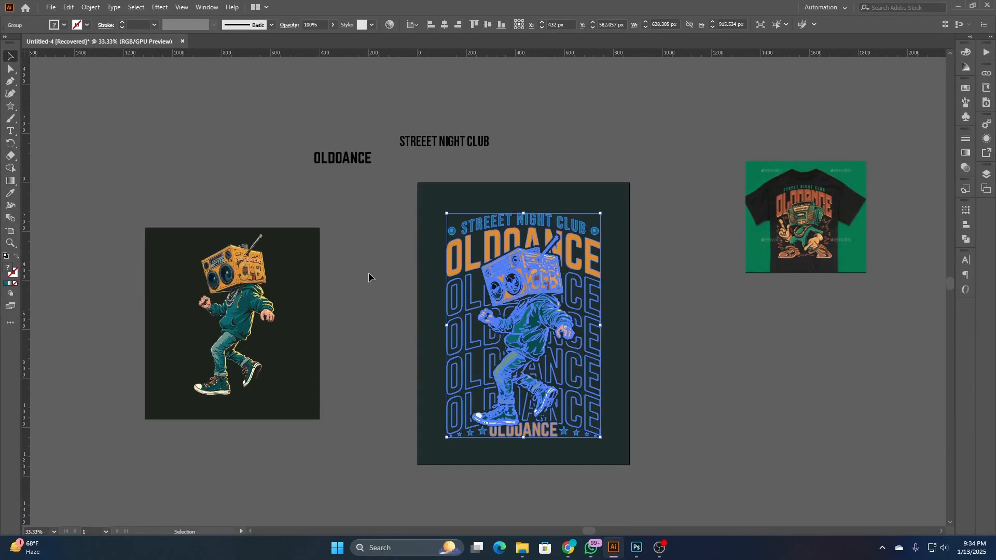
pyautogui.click(387, 329)
pyautogui.click(636, 547)
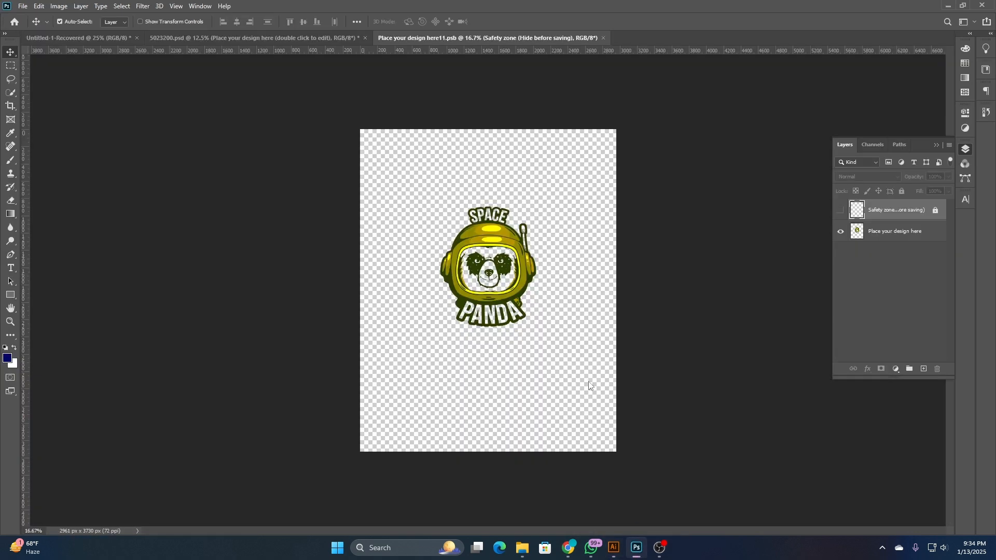
# - Hide the panda placeholder, paste the boombox artwork as pixels, save the smart object and return to the hoodie mockup
pyautogui.click(840, 232)
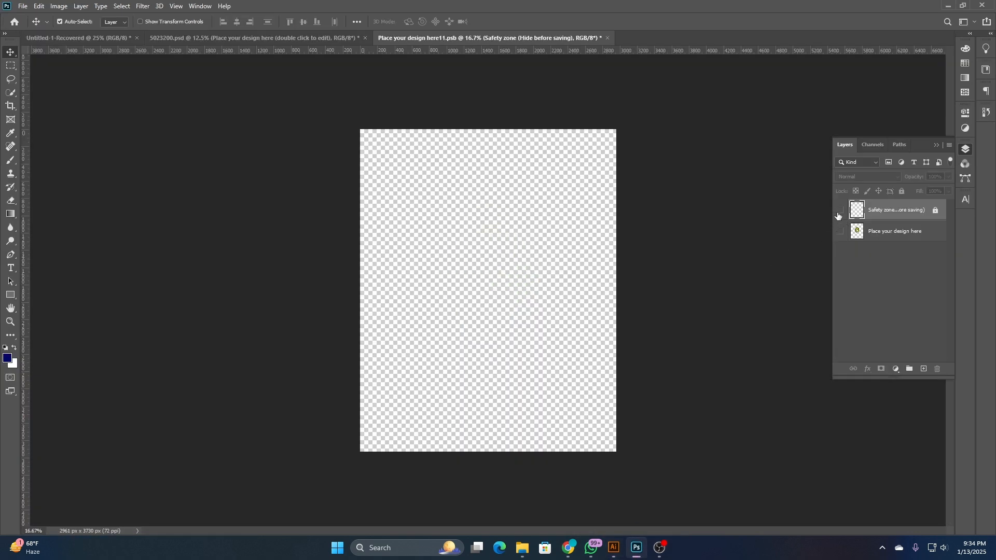
pyautogui.hotkey('ctrl', 'v')
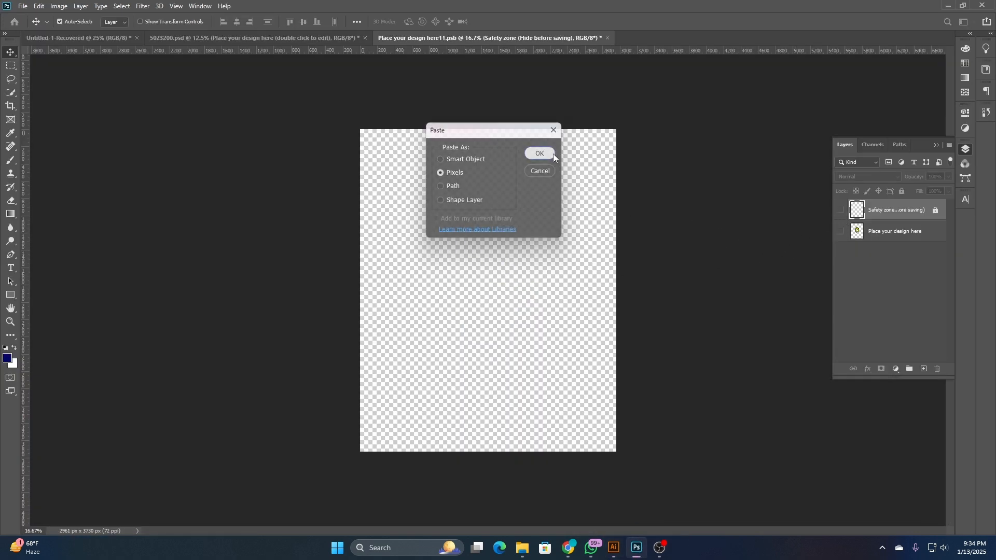
pyautogui.click(539, 153)
pyautogui.moveTo(492, 249)
pyautogui.mouseDown()
pyautogui.moveTo(493, 229)
pyautogui.moveTo(495, 249)
pyautogui.mouseUp()
pyautogui.hotkey('ctrl', 's')
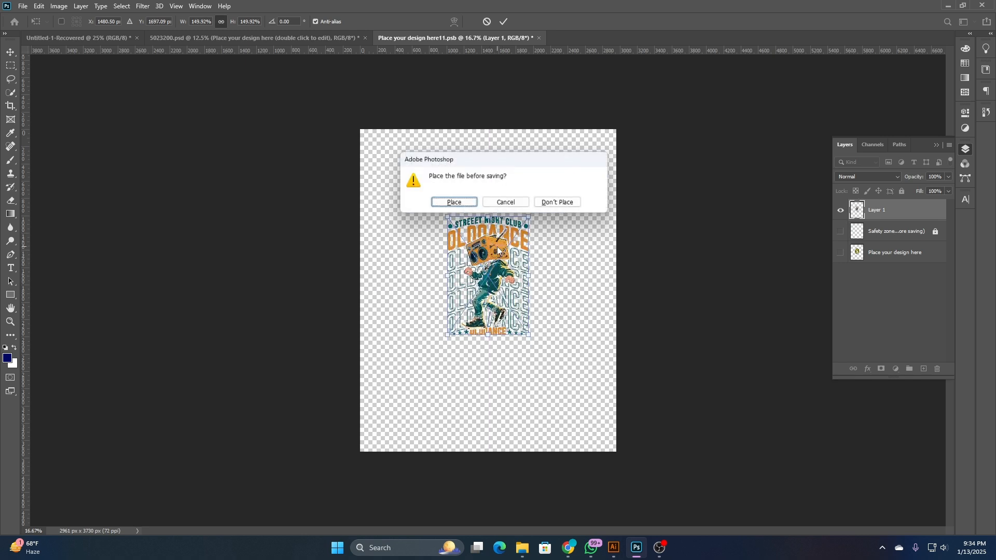
pyautogui.press('Return')
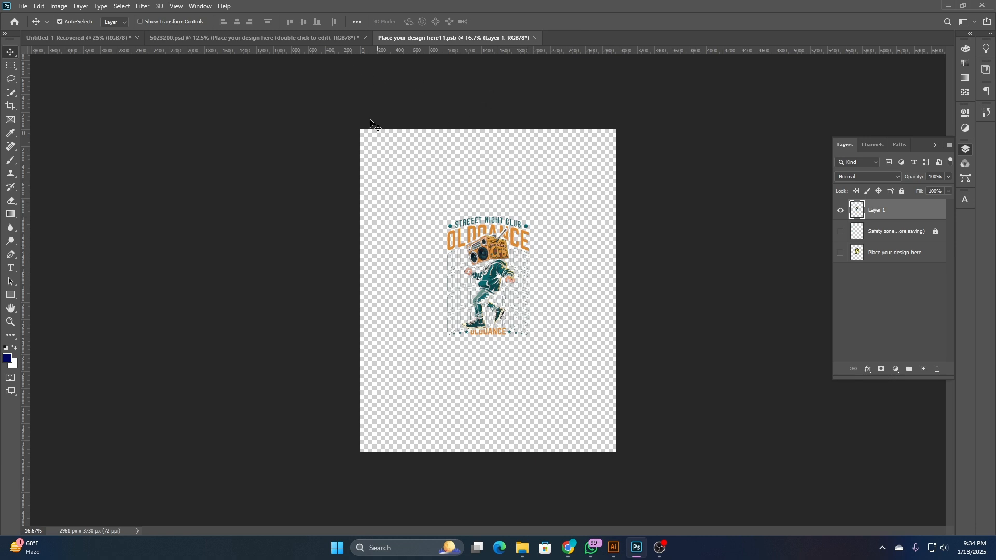
pyautogui.click(338, 36)
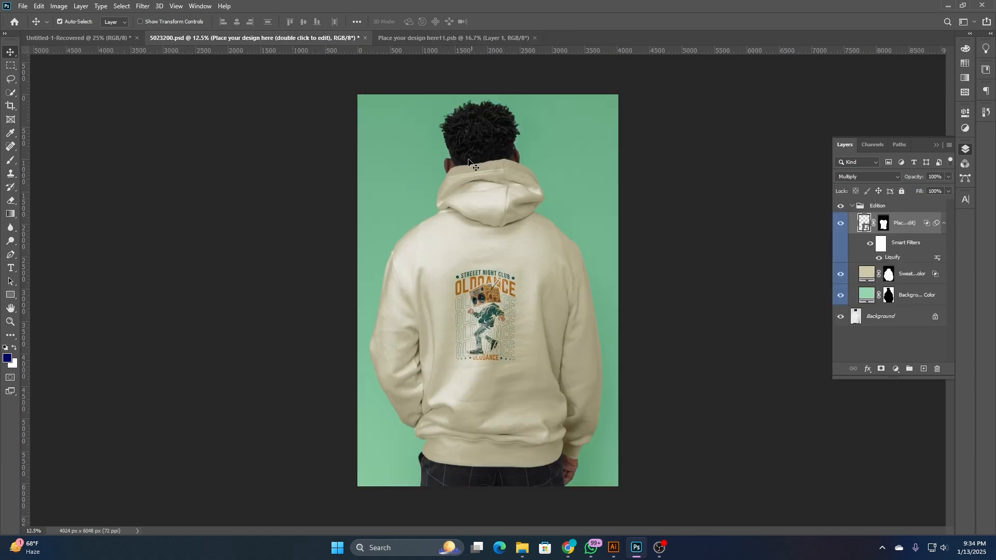
# - Enlarge the boombox artwork around its centre in the smart object, save it and return to the hoodie mockup
pyautogui.click(430, 35)
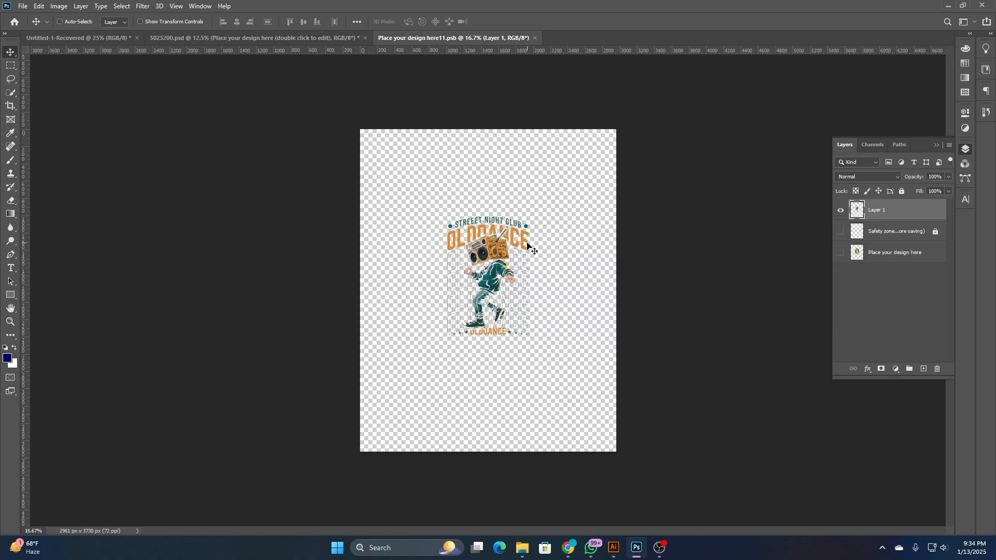
pyautogui.hotkey('ctrl', 't')
pyautogui.moveTo(490, 213); pyautogui.dragTo(491, 183)
pyautogui.hotkey('ctrl', 's')
pyautogui.press('Return')
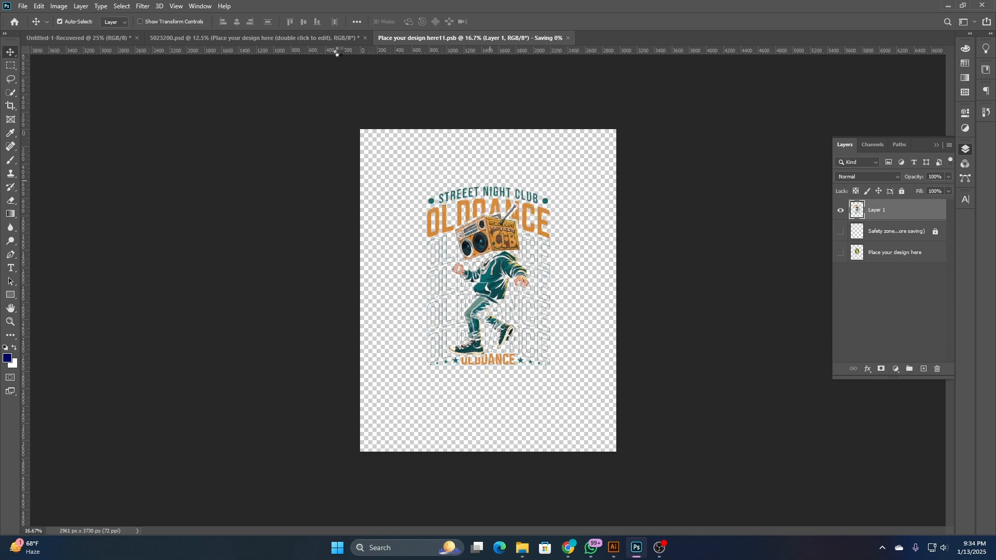
pyautogui.click(329, 37)
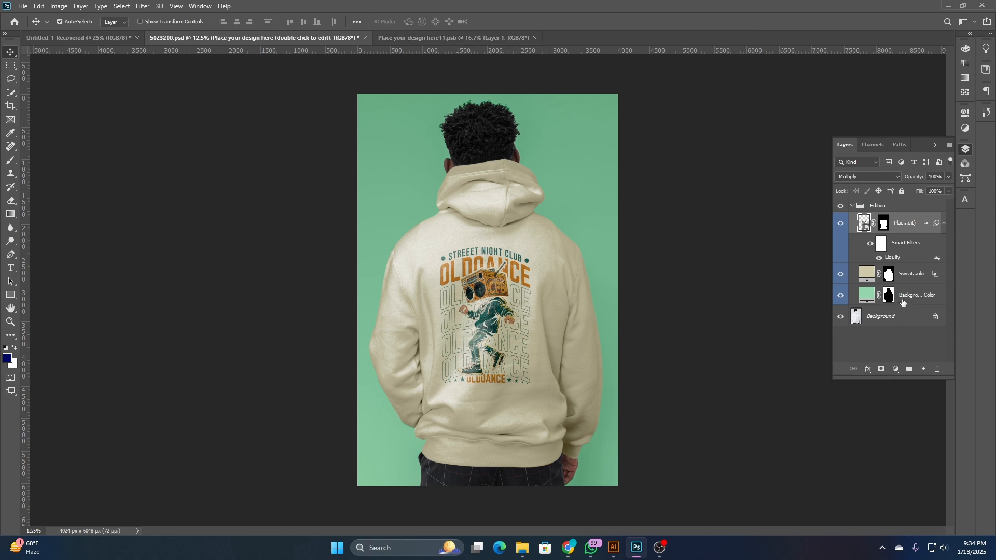
pyautogui.click(841, 273)
pyautogui.click(840, 274)
pyautogui.doubleClick(868, 275)
pyautogui.click(854, 304)
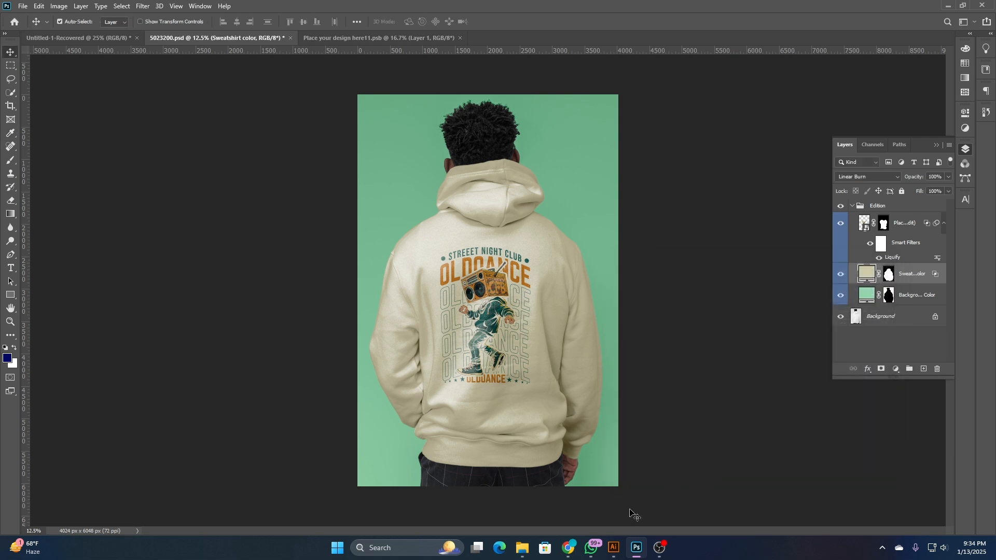
# - Unlock the background rectangle in Illustrator and copy its fill hex code 1F2D2D
pyautogui.click(613, 548)
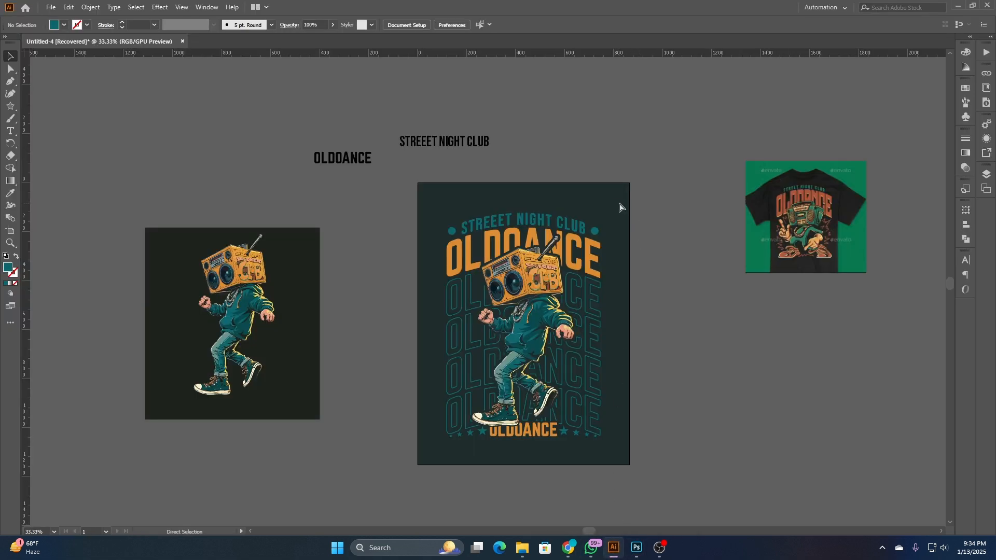
pyautogui.hotkey('ctrl', 'alt', '2')
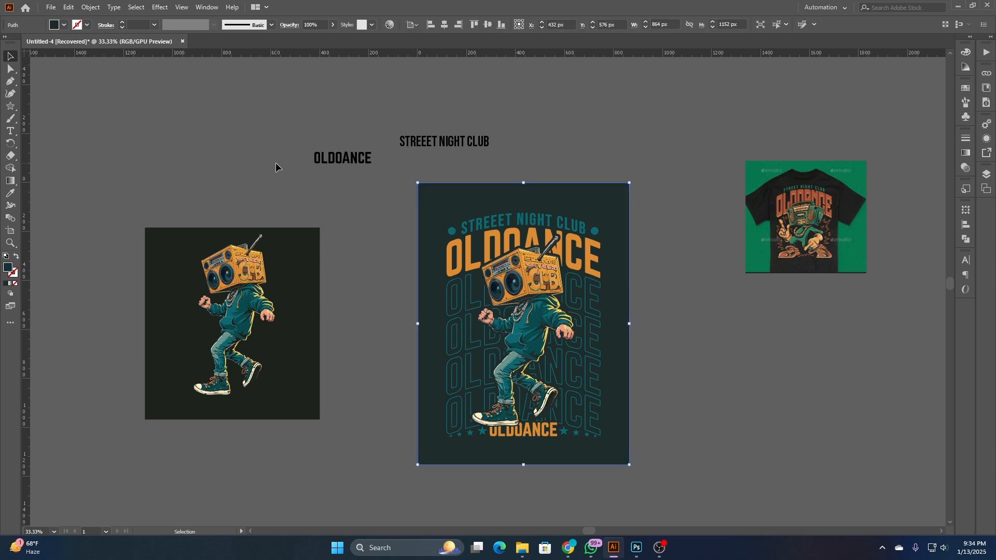
pyautogui.click(695, 113)
pyautogui.click(618, 195)
pyautogui.doubleClick(7, 268)
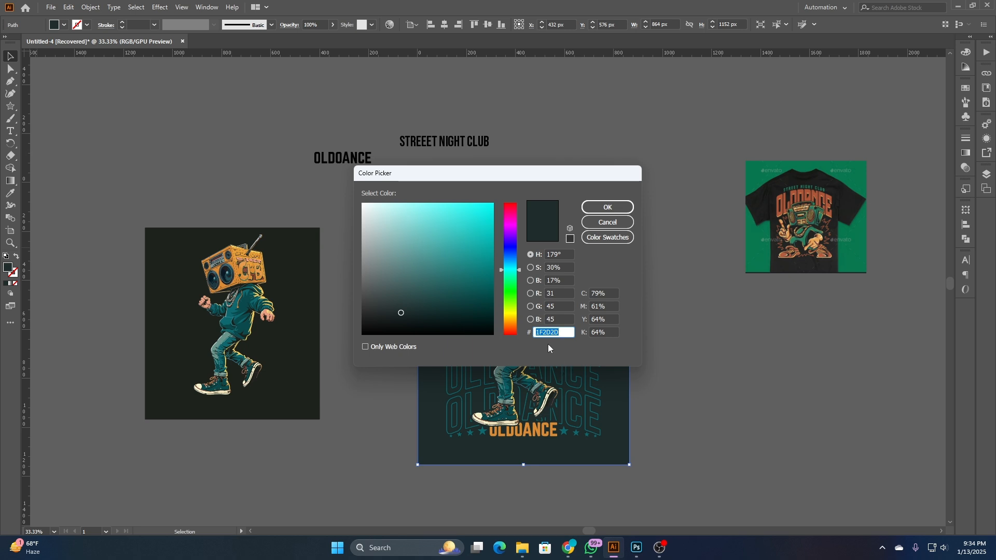
pyautogui.rightClick(548, 331)
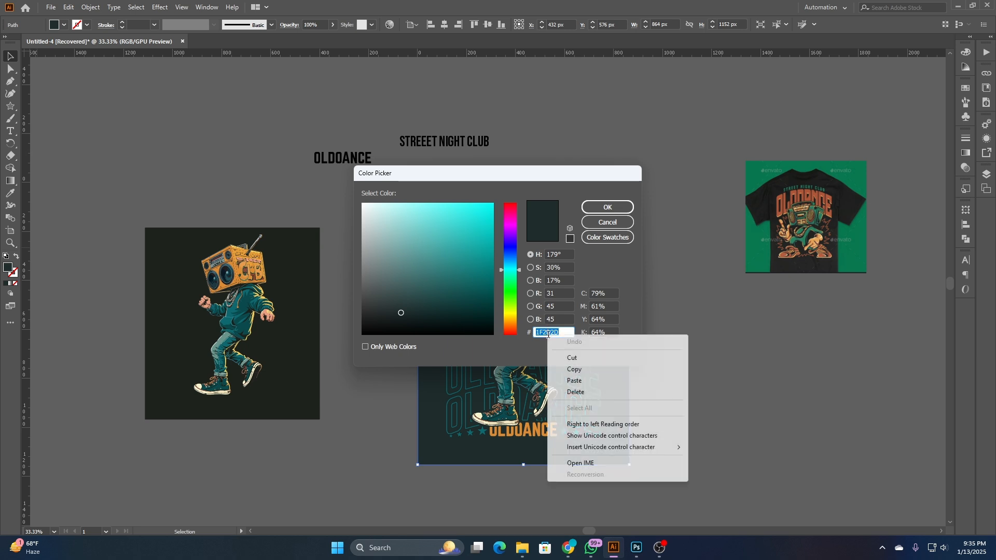
pyautogui.click(597, 369)
pyautogui.press('Return')
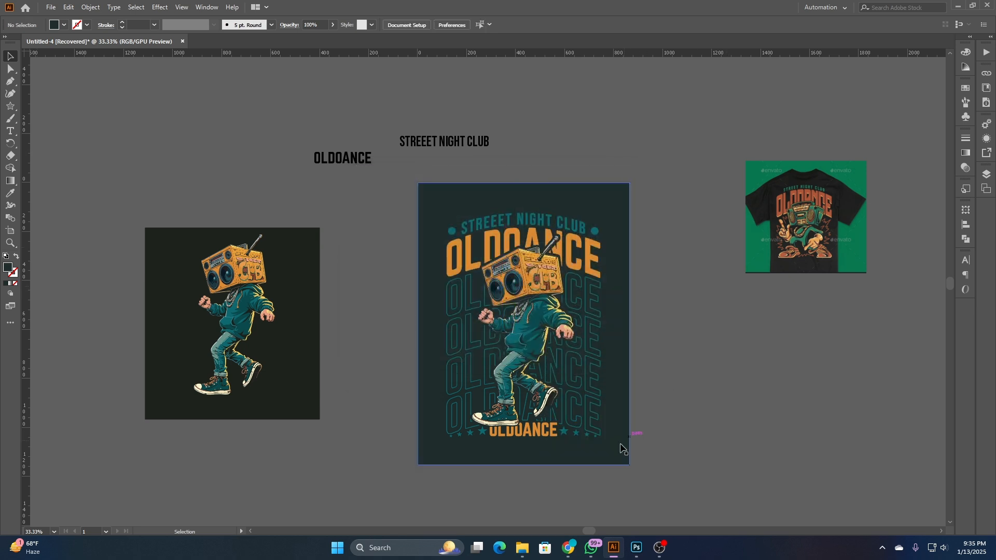
# - Return to the Photoshop mockup and set the sweatshirt colour layer to the copied 1F2D2D
pyautogui.click(636, 548)
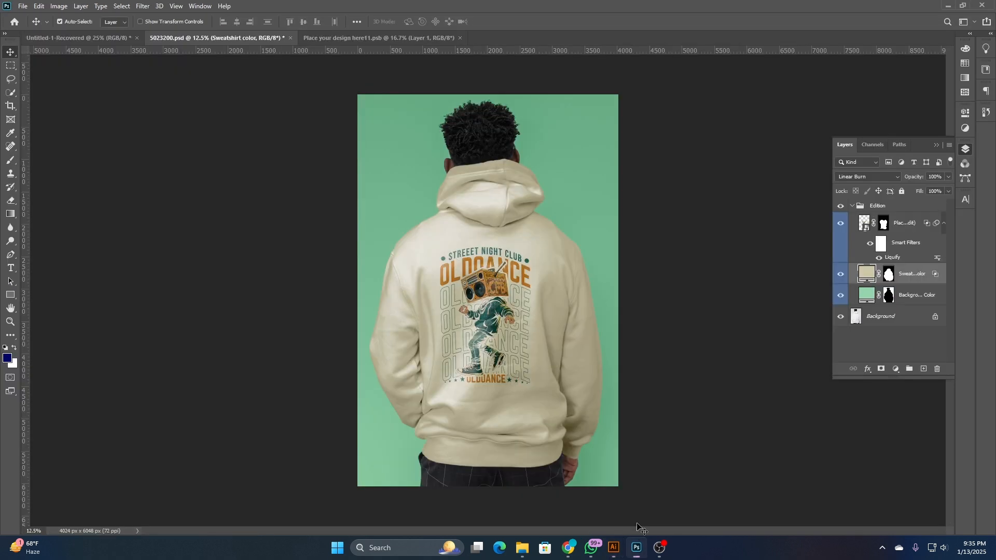
pyautogui.doubleClick(864, 277)
pyautogui.rightClick(807, 454)
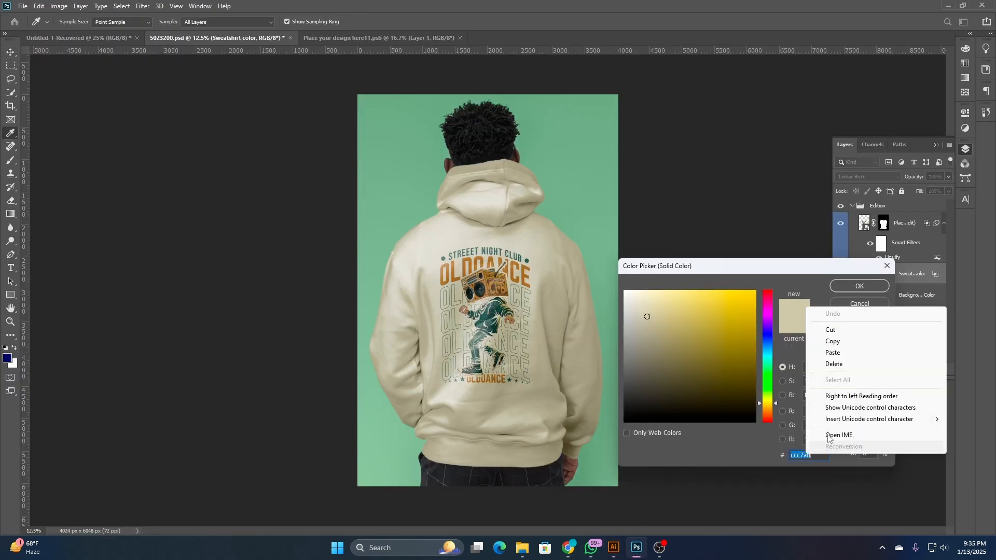
pyautogui.click(832, 352)
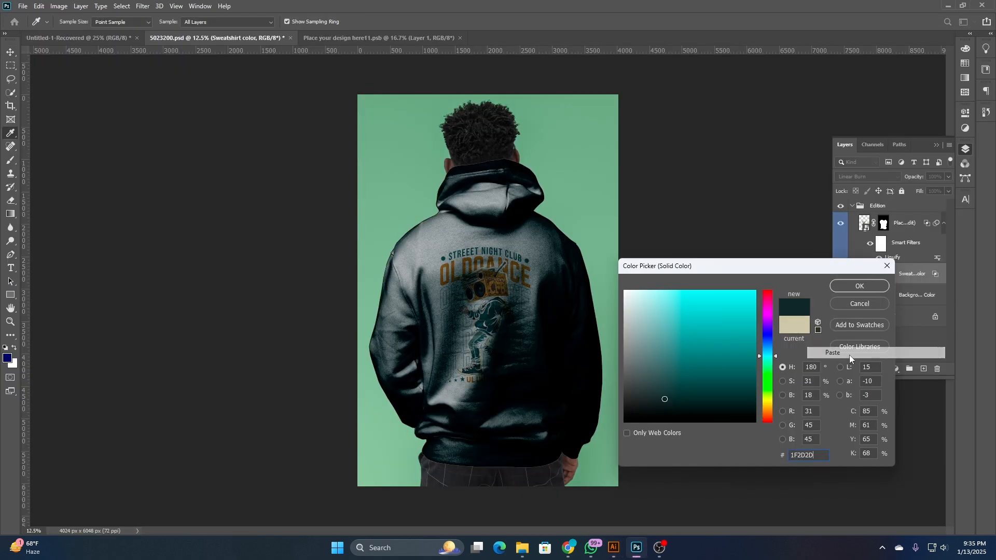
pyautogui.click(859, 286)
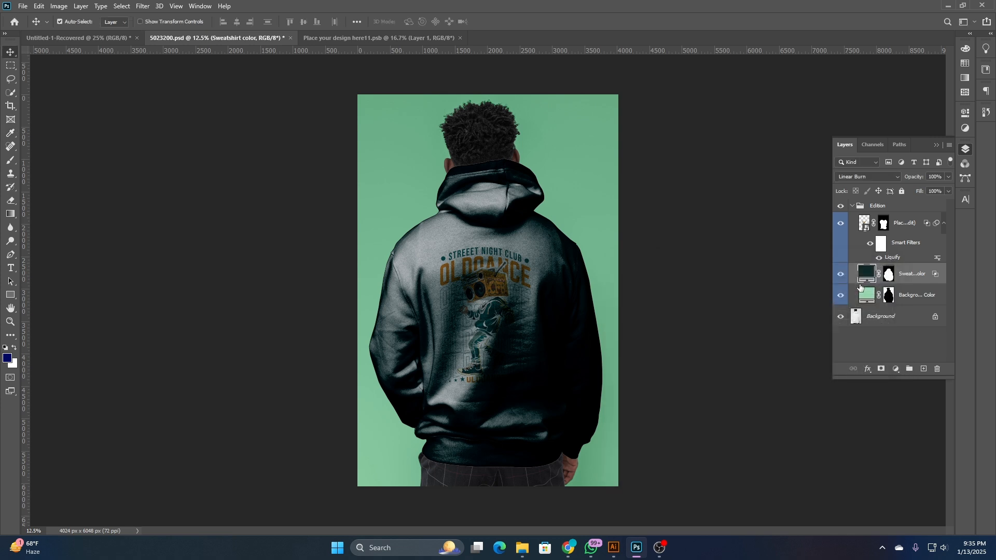
# - Try lighter grey-teal and teal shades for the sweatshirt colour layer, and cancel the colour change
pyautogui.click(841, 275)
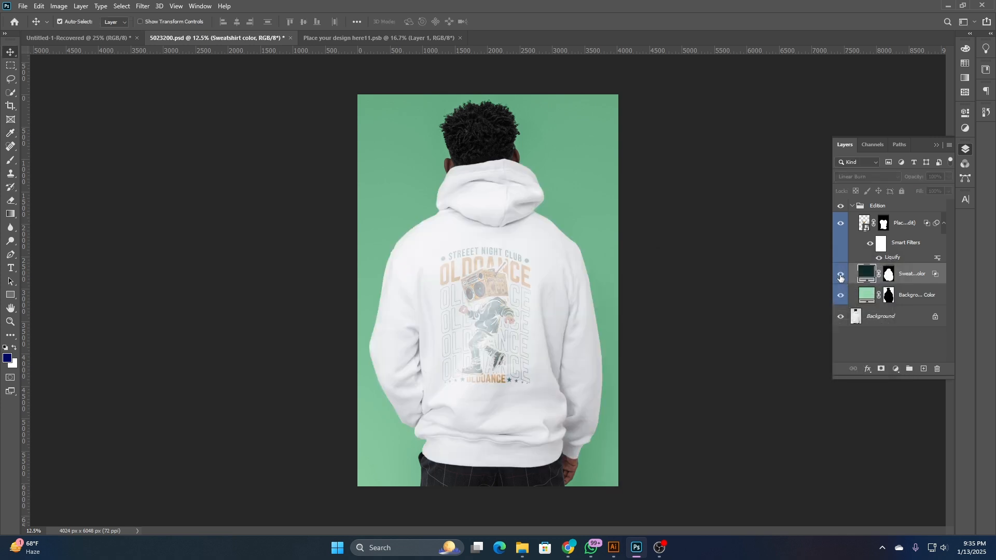
pyautogui.click(841, 276)
pyautogui.doubleClick(866, 274)
pyautogui.click(641, 363)
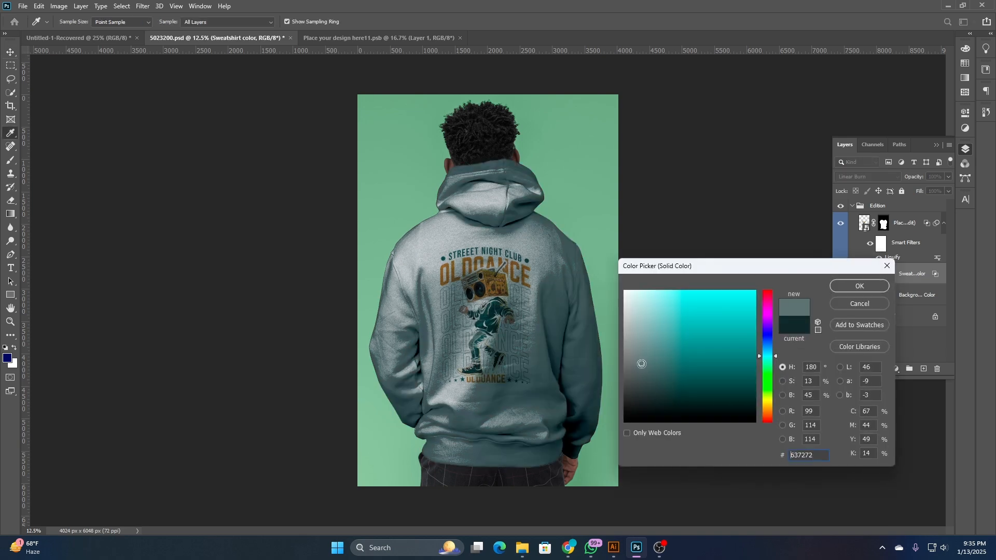
pyautogui.moveTo(641, 364)
pyautogui.mouseDown()
pyautogui.moveTo(643, 384)
pyautogui.moveTo(618, 313)
pyautogui.moveTo(612, 336)
pyautogui.moveTo(636, 402)
pyautogui.moveTo(689, 413)
pyautogui.moveTo(733, 350)
pyautogui.moveTo(731, 341)
pyautogui.moveTo(688, 344)
pyautogui.mouseUp()
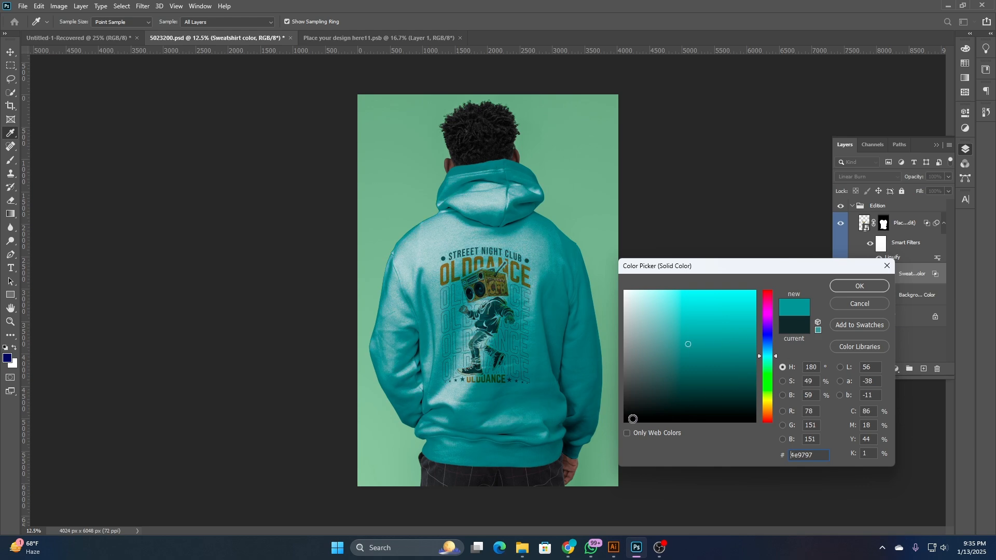
pyautogui.click(772, 333)
pyautogui.moveTo(673, 342); pyautogui.dragTo(636, 337)
pyautogui.click(880, 304)
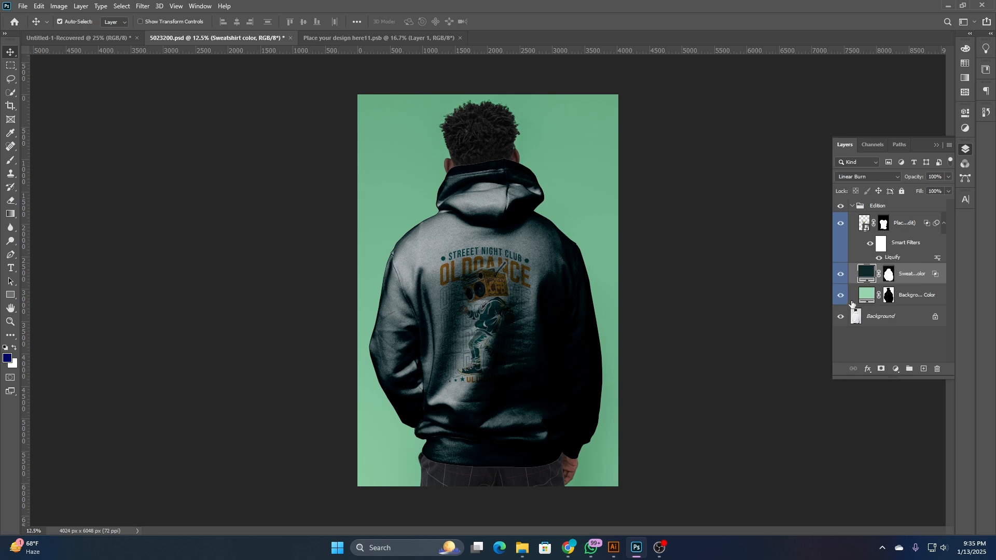
# - Compare the hoodie with the sweatshirt colour layer hidden and shown
pyautogui.click(878, 257)
pyautogui.click(870, 248)
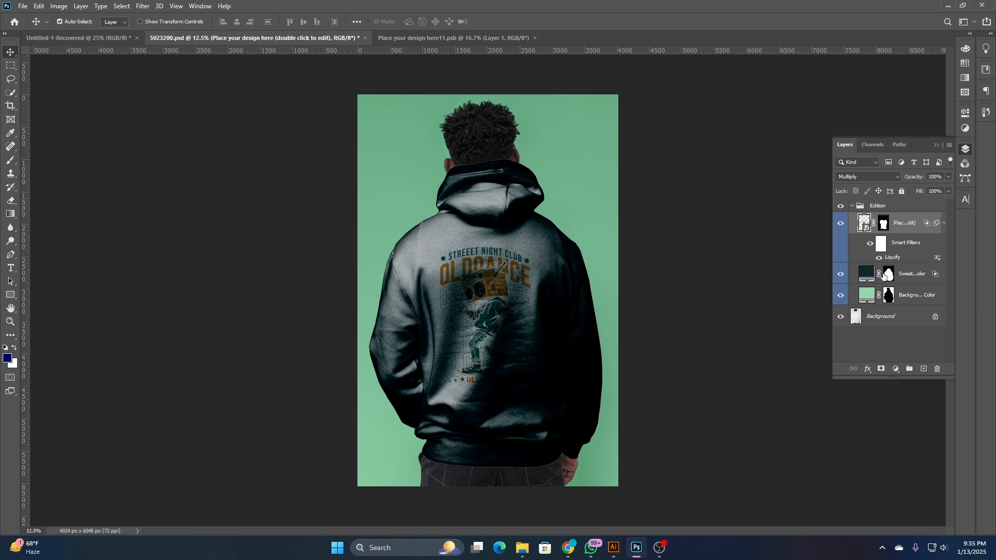
pyautogui.click(841, 276)
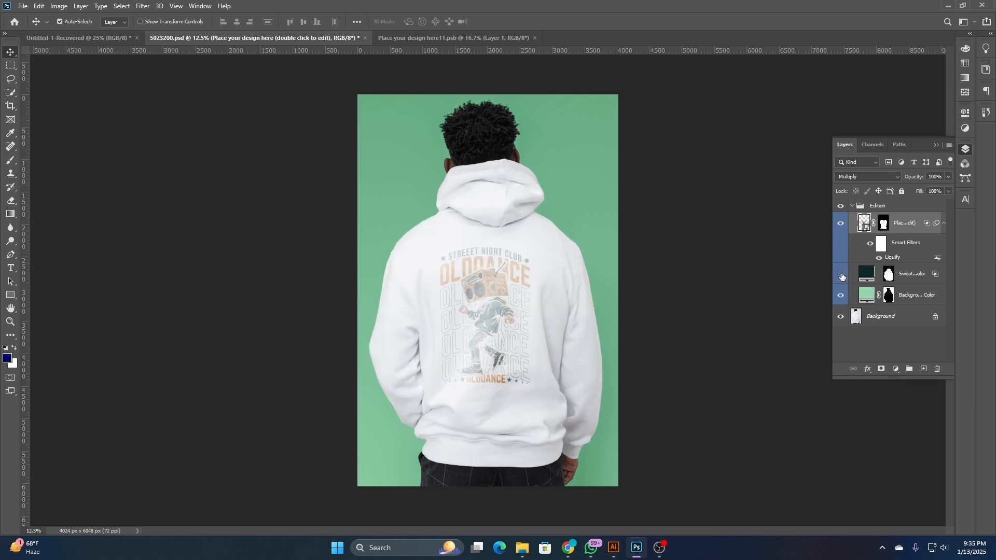
pyautogui.click(840, 276)
pyautogui.click(867, 278)
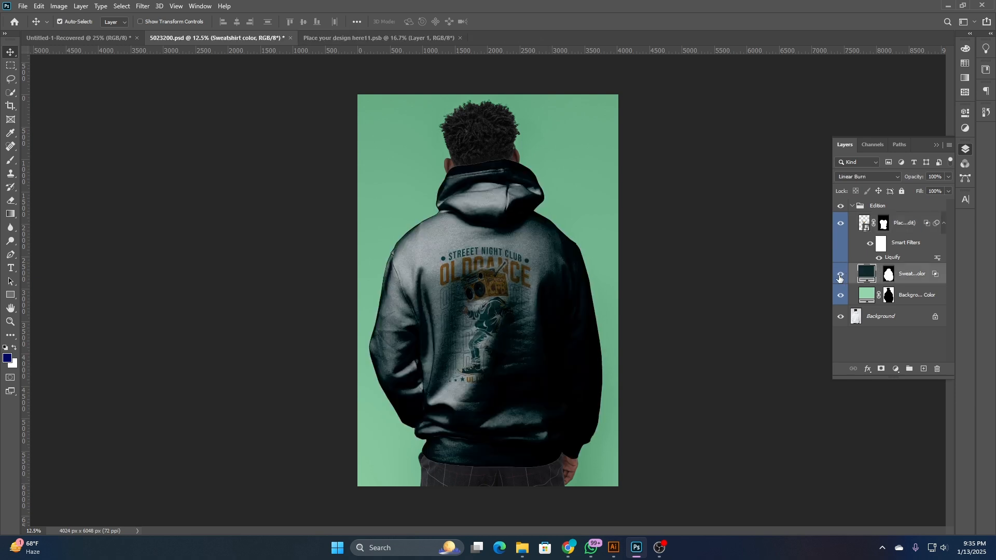
pyautogui.click(888, 277)
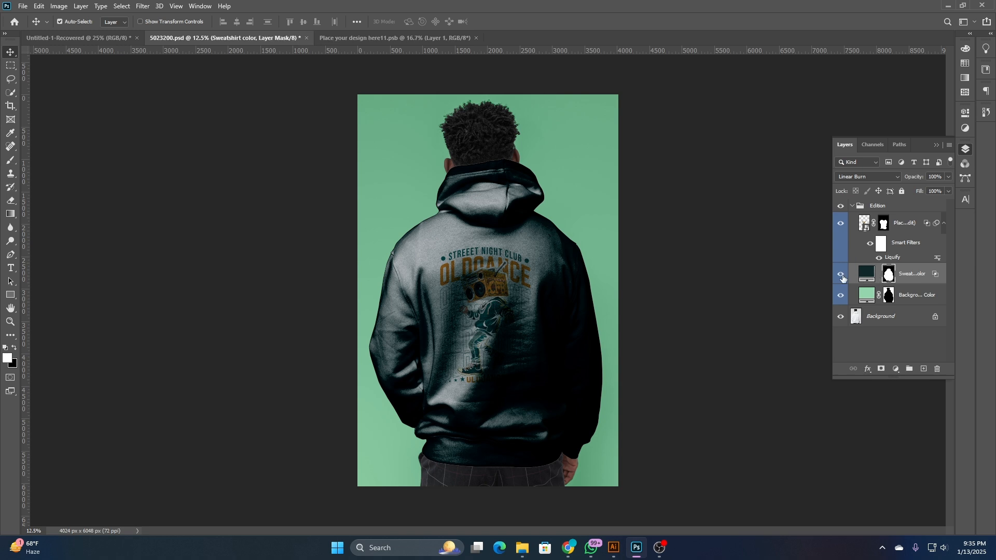
# - Try bright teal and neutral dark grey shades for the sweatshirt colour layer, and cancel the colour change
pyautogui.doubleClick(866, 273)
pyautogui.click(741, 325)
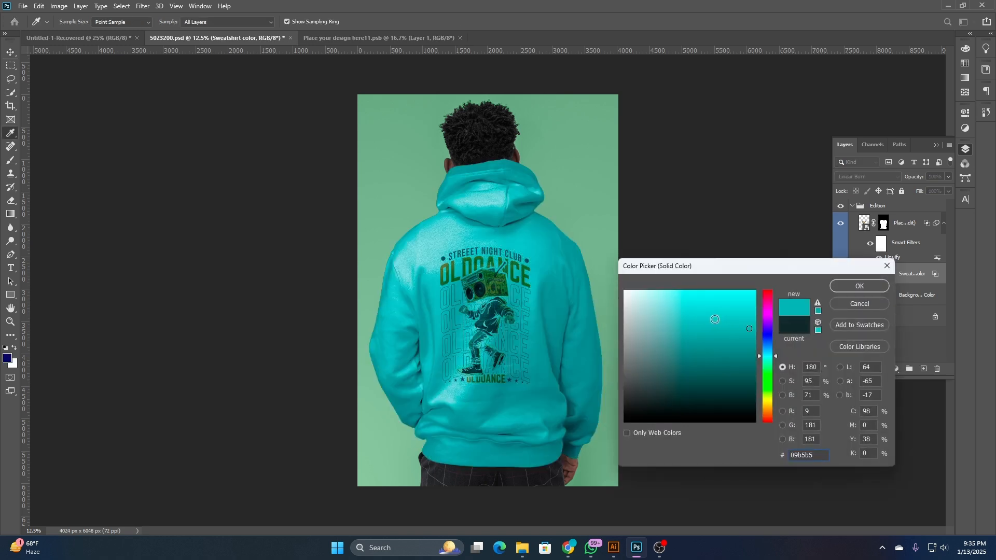
pyautogui.moveTo(715, 319); pyautogui.dragTo(594, 383)
pyautogui.click(696, 333)
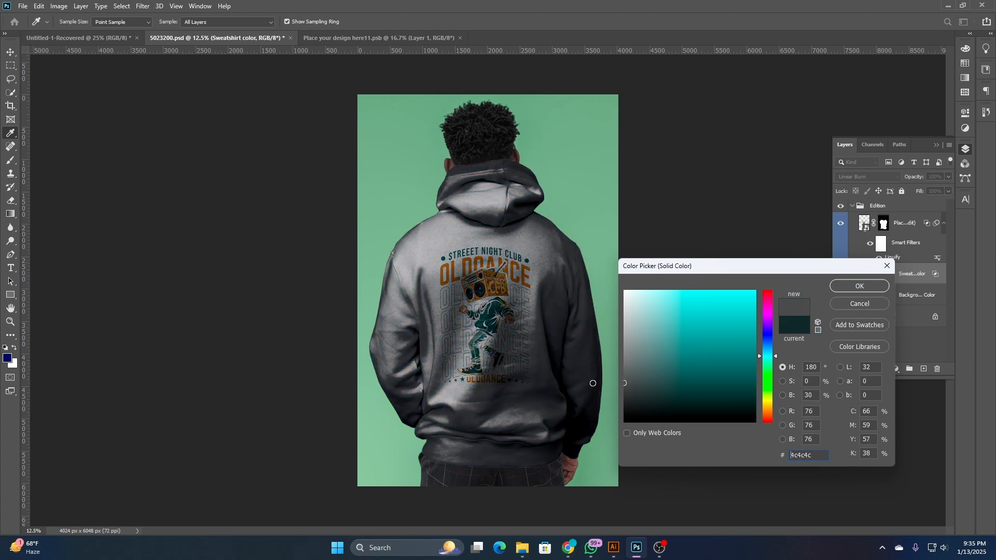
pyautogui.click(863, 304)
# - Close 5023200.psd without saving and open the black T-shirt model PSD, e27280a6, from the T-shirt Mockup folder without relinking its missing asset
pyautogui.click(290, 39)
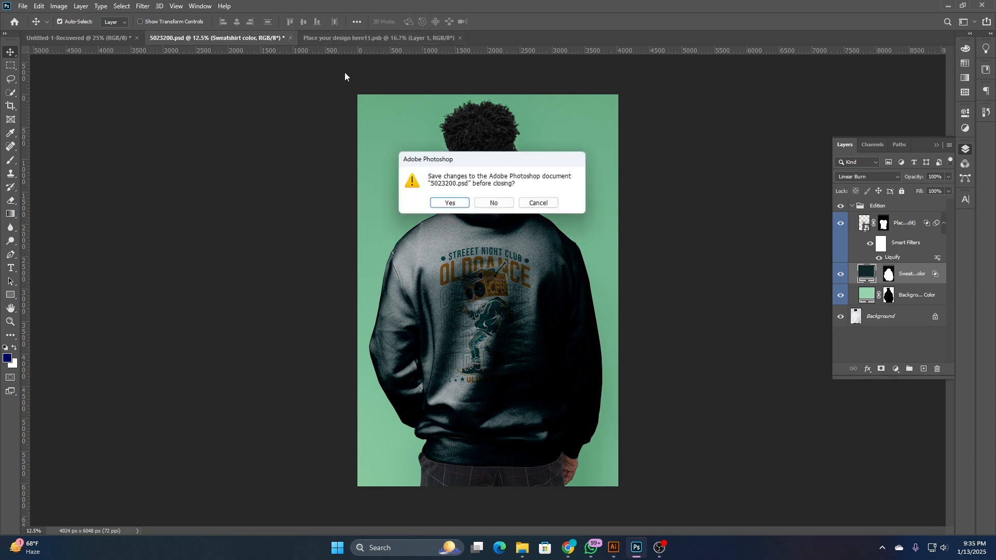
pyautogui.click(496, 203)
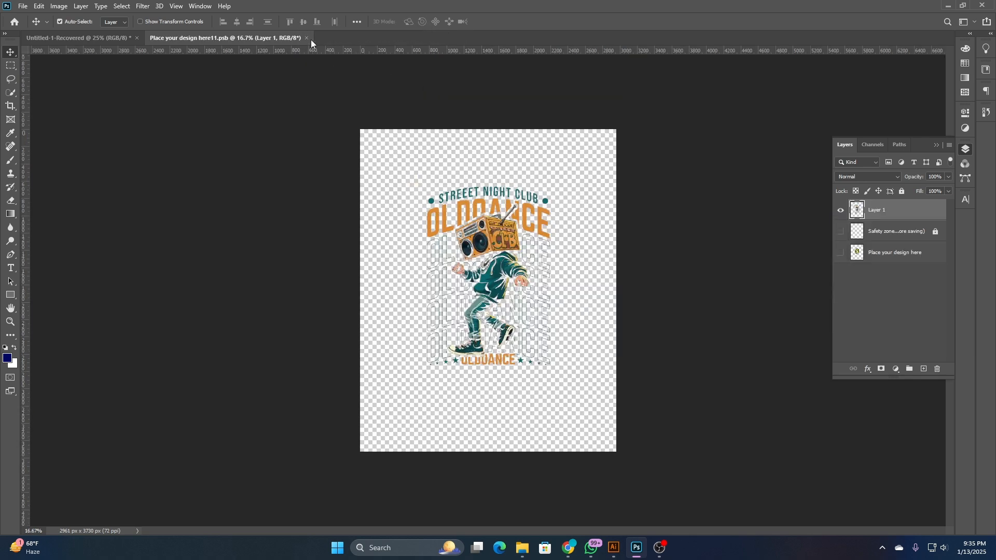
pyautogui.click(522, 548)
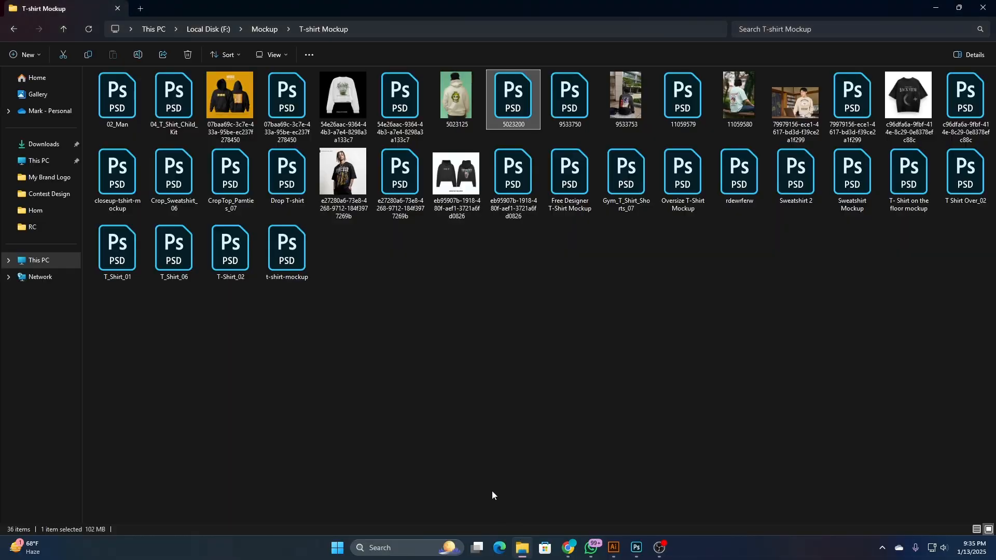
pyautogui.click(414, 332)
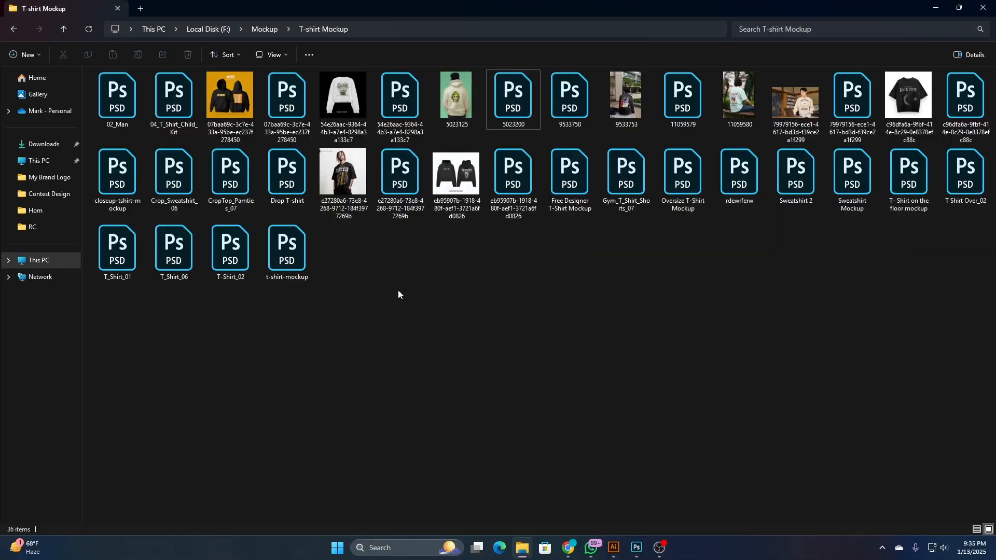
pyautogui.doubleClick(350, 173)
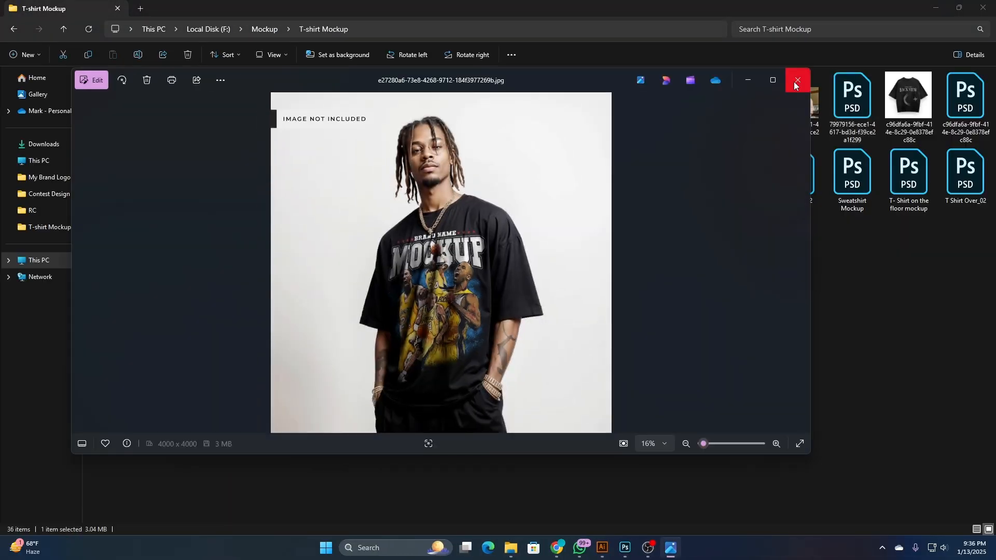
pyautogui.click(796, 82)
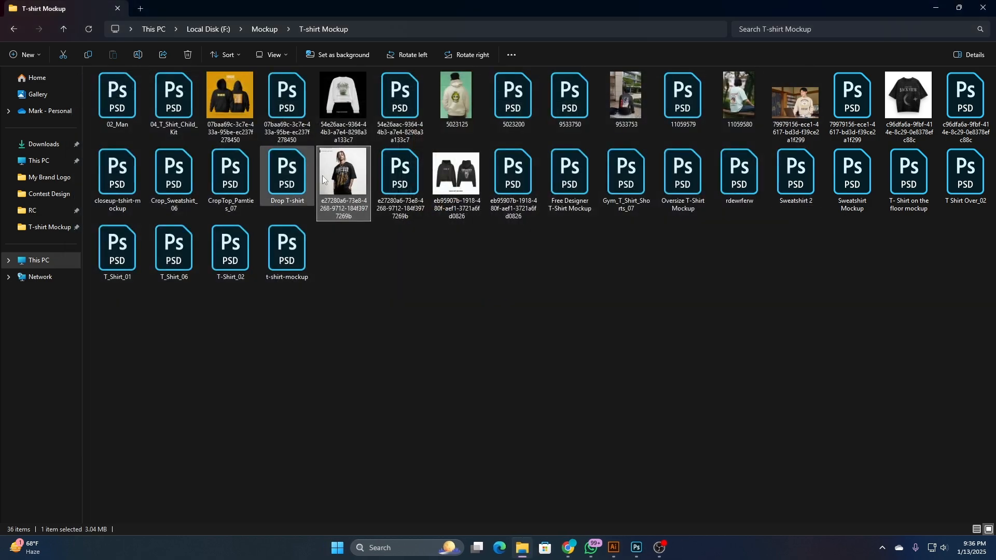
pyautogui.doubleClick(399, 173)
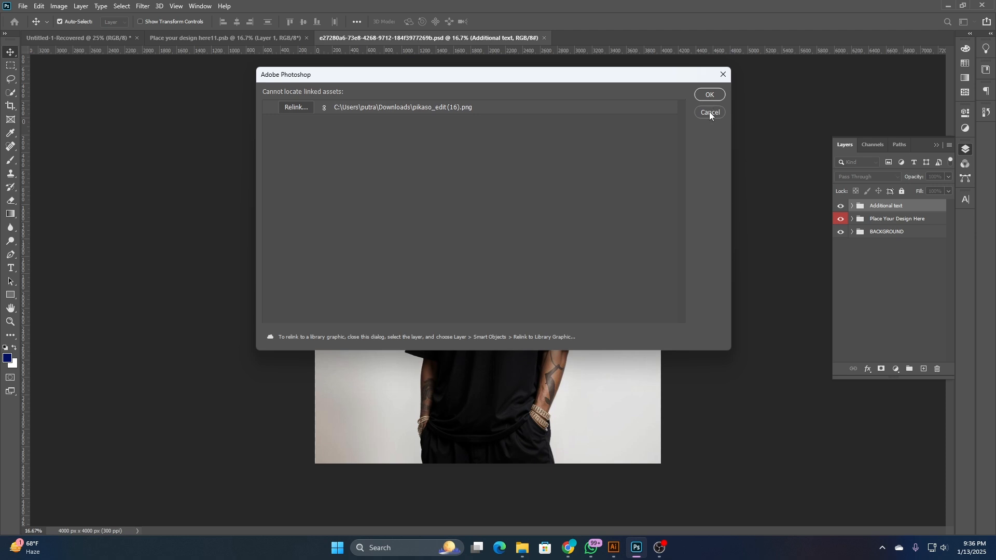
pyautogui.click(709, 112)
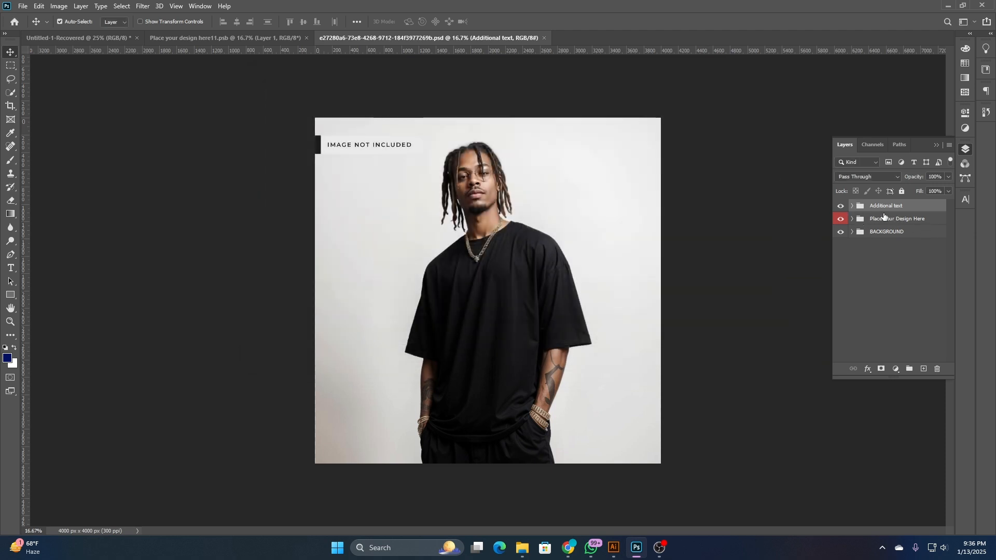
# - Open the Rectangle 1 smart object from the Place Your Design Here group and hide its black design layer
pyautogui.click(851, 219)
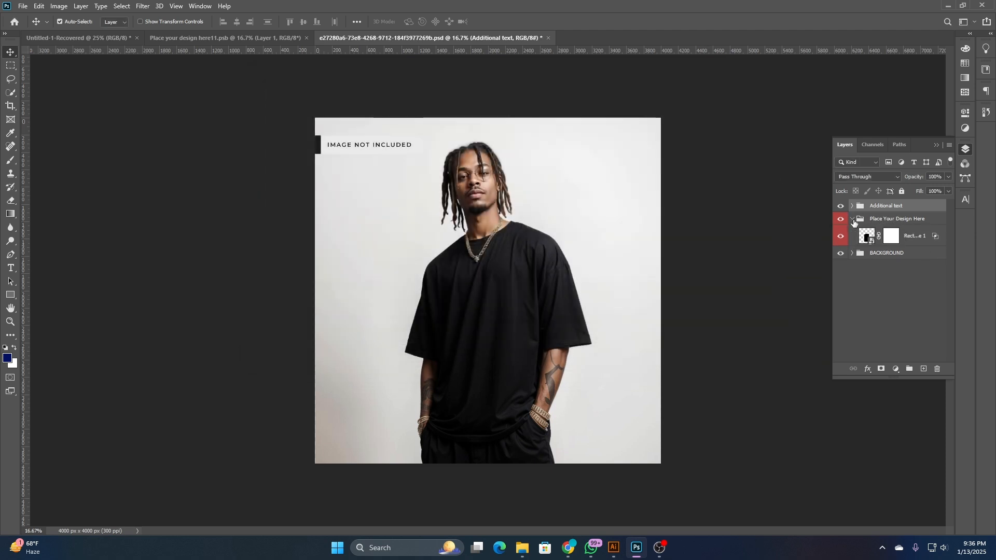
pyautogui.doubleClick(862, 238)
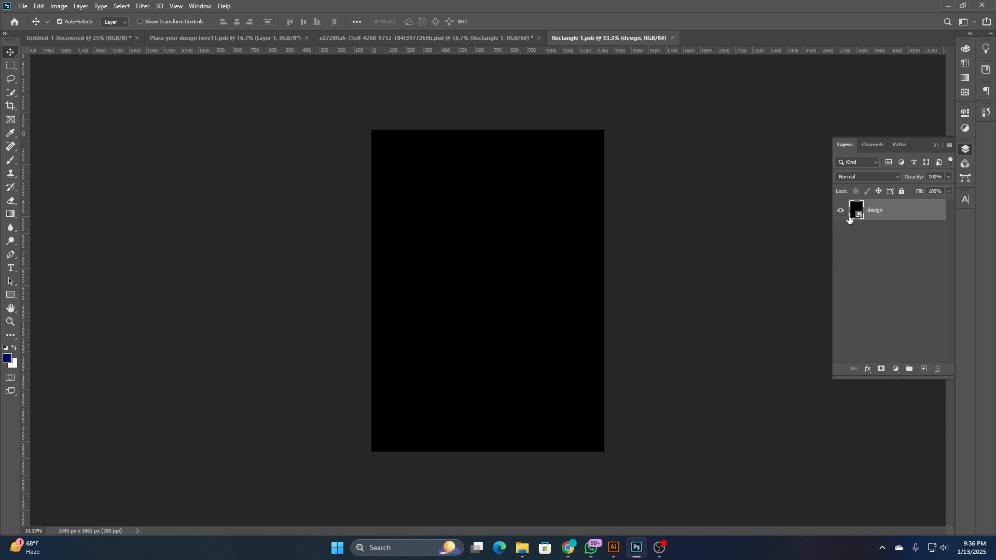
pyautogui.click(841, 211)
# - Copy the boombox artwork from Place your design here11.psb into the Rectangle 1.psb canvas
pyautogui.click(441, 37)
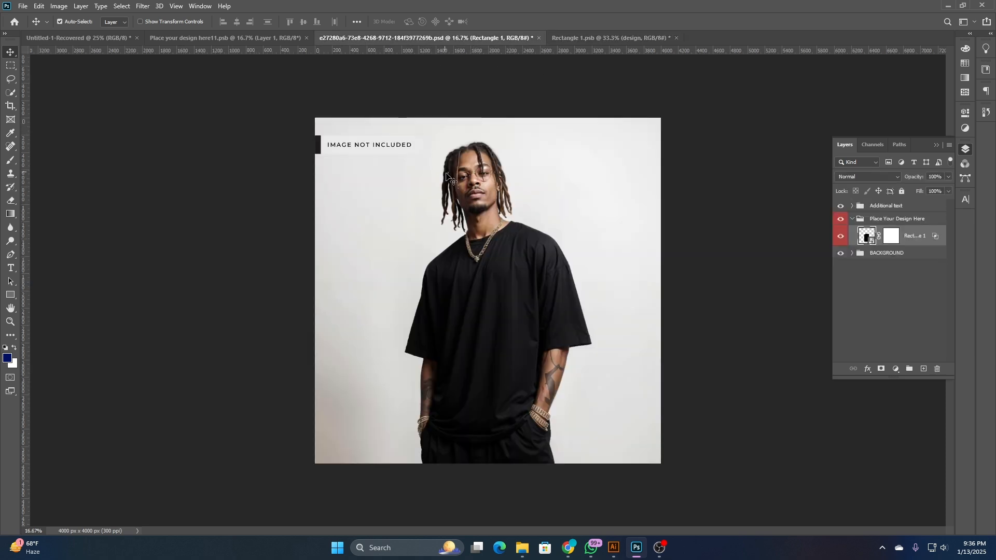
pyautogui.click(263, 35)
pyautogui.moveTo(487, 208); pyautogui.dragTo(564, 88)
pyautogui.moveTo(528, 205); pyautogui.dragTo(507, 249)
# - Scale the artwork to about 74%, centre it on the canvas, save the smart object and check it on the T-shirt mockup
pyautogui.hotkey('ctrl', 't')
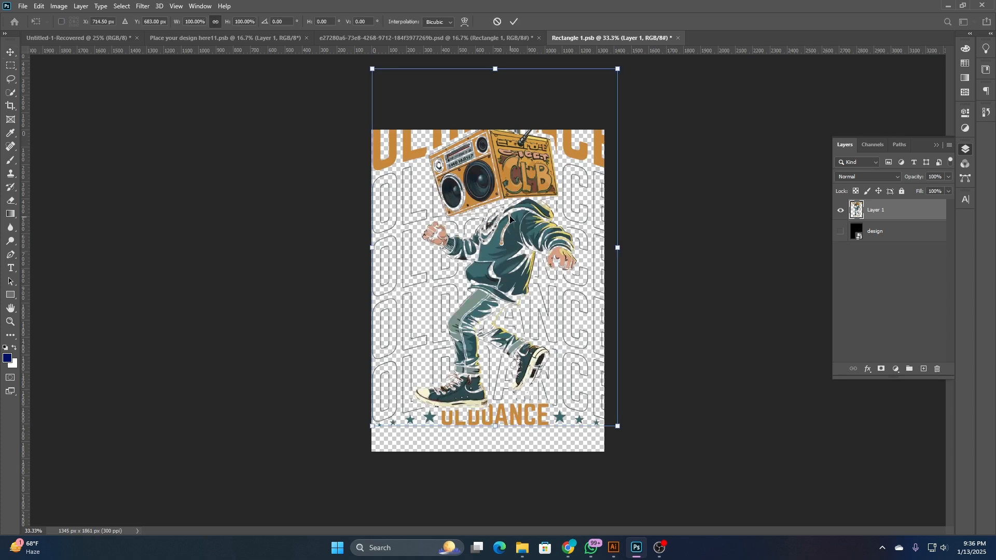
pyautogui.moveTo(497, 75); pyautogui.dragTo(494, 167)
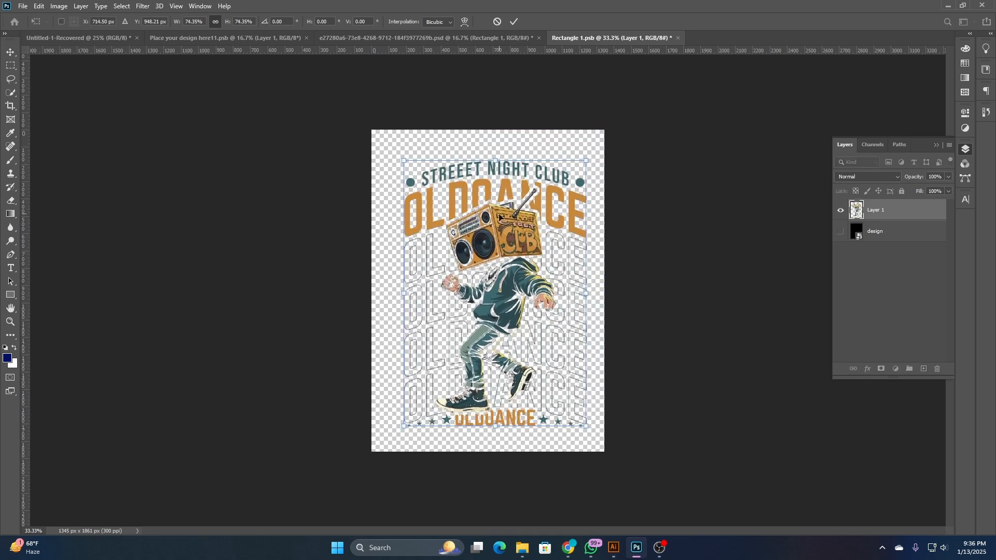
pyautogui.moveTo(497, 224); pyautogui.dragTo(492, 222)
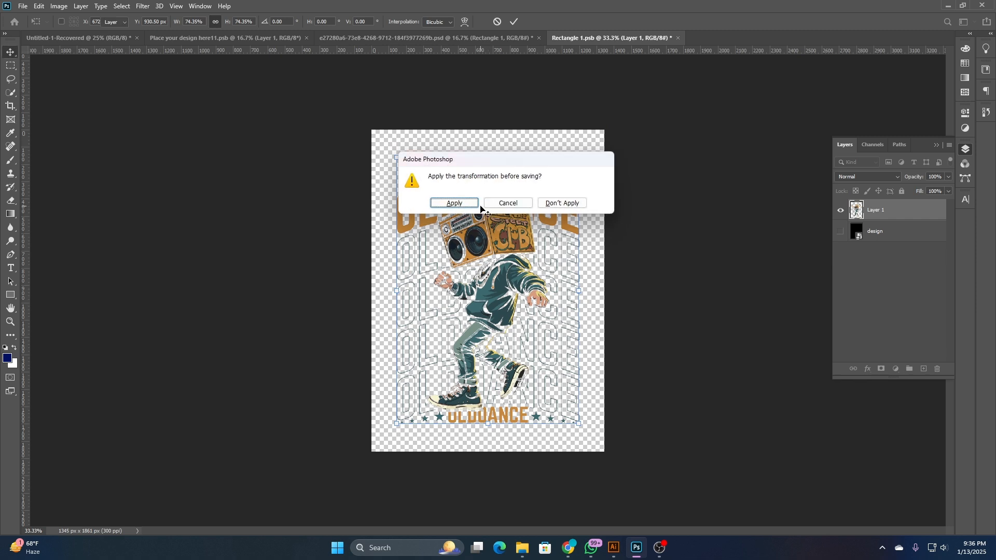
pyautogui.click(466, 201)
pyautogui.click(467, 38)
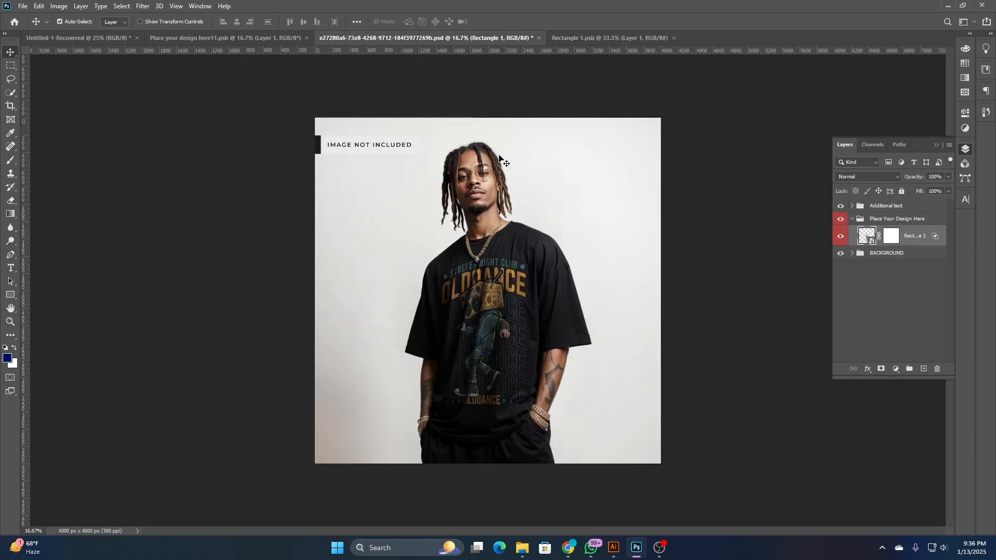
pyautogui.scroll(5, 493, 320)
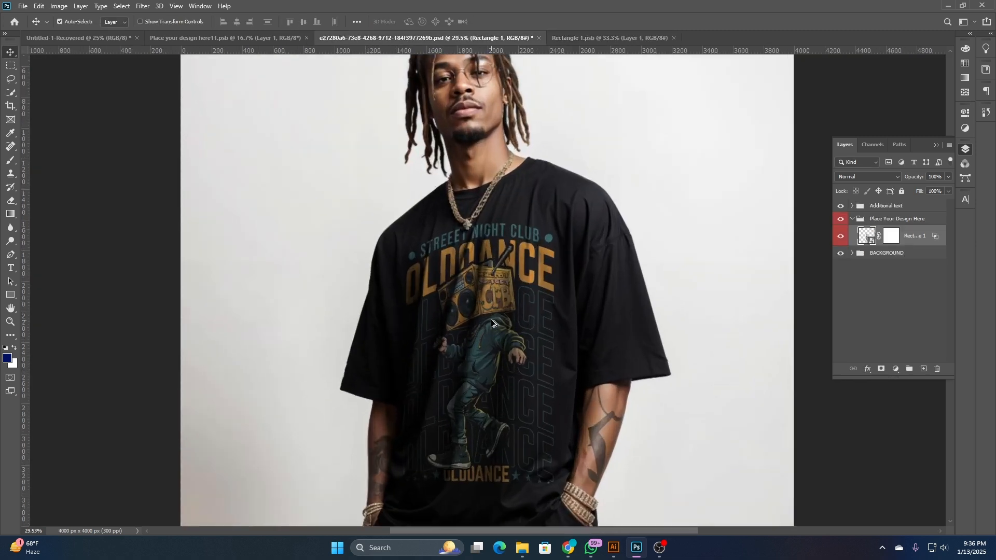
pyautogui.scroll(-4, 498, 311)
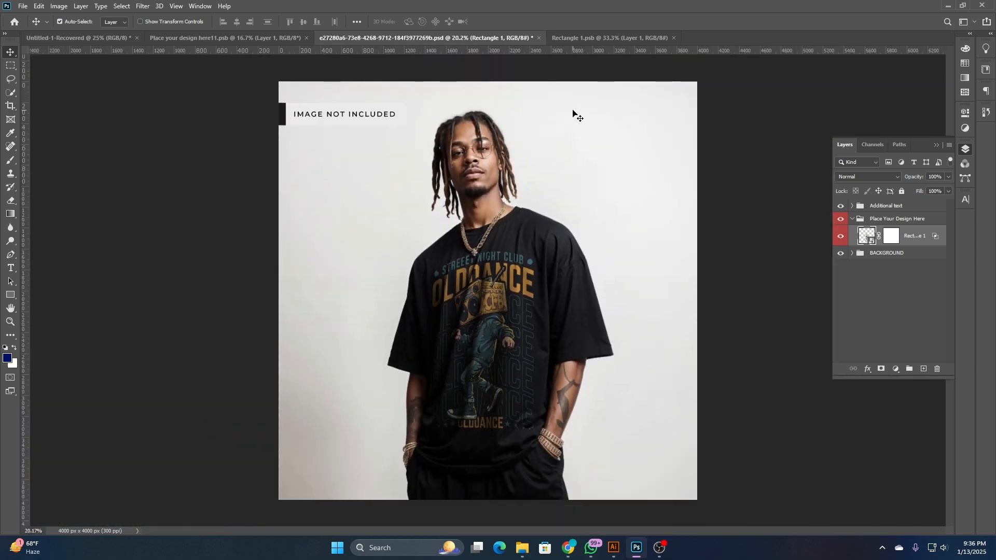
# - Nudge the artwork slightly downward in the Rectangle 1 smart object, save it and return to the T-shirt mockup
pyautogui.click(622, 40)
pyautogui.click(519, 245)
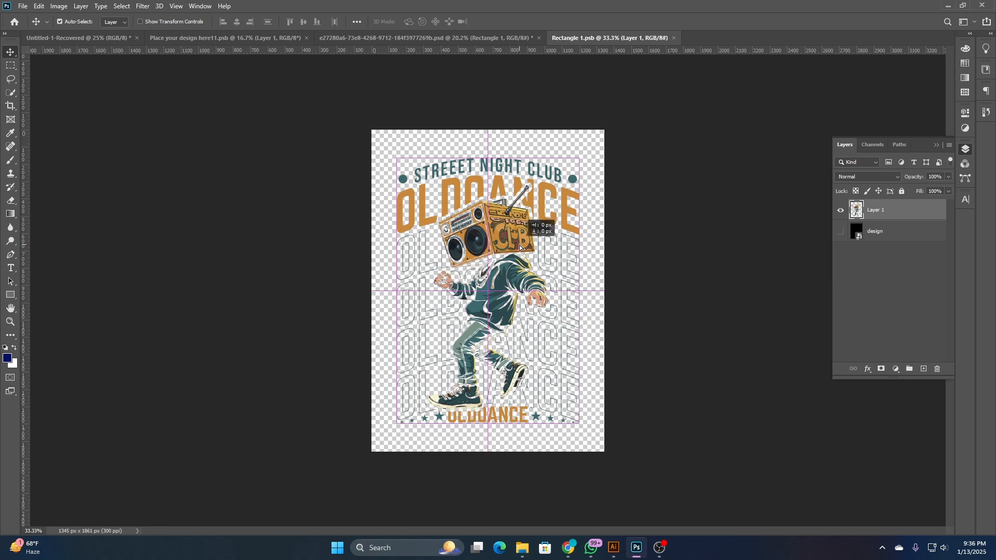
pyautogui.moveTo(519, 236); pyautogui.dragTo(523, 222)
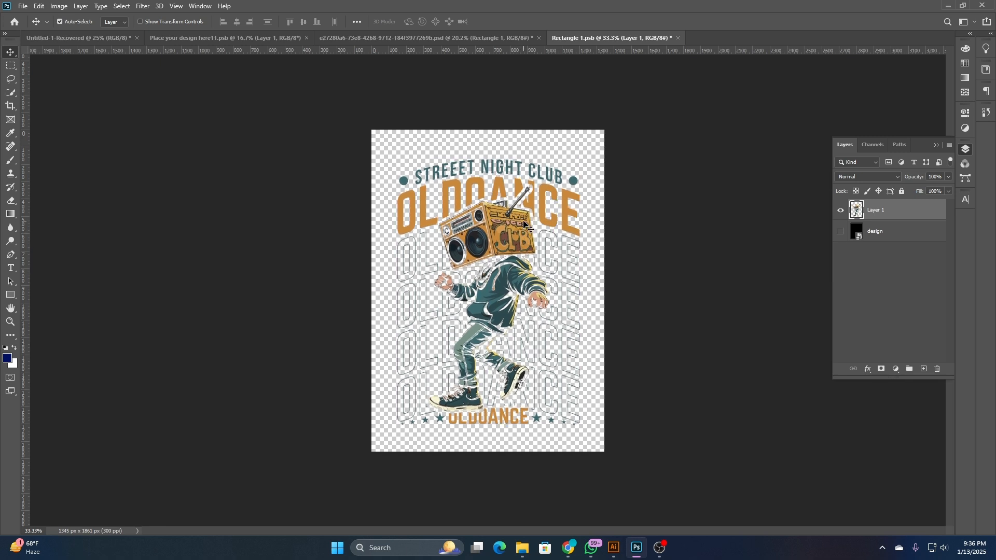
pyautogui.hotkey('ctrl', 's')
pyautogui.click(496, 39)
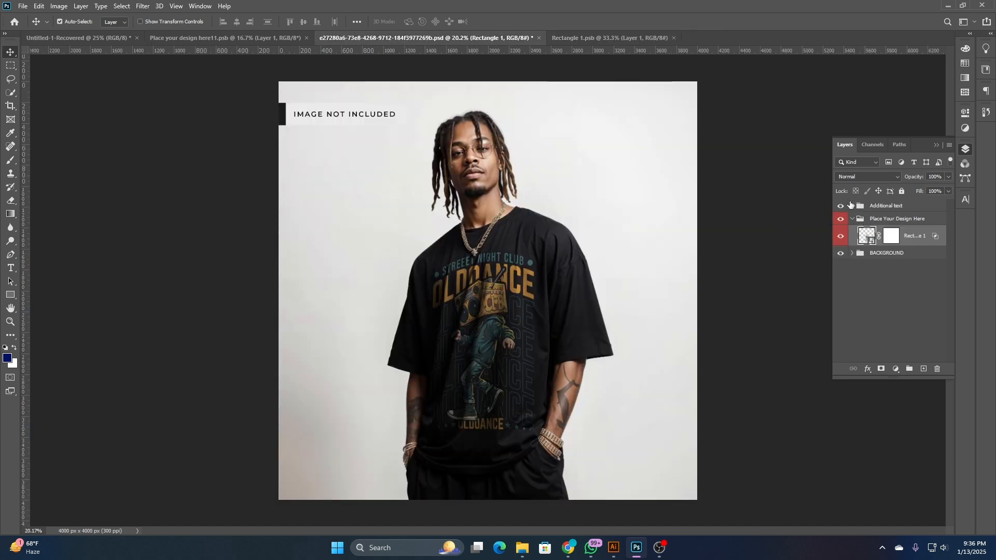
# - Hide the Additional text layer to remove the IMAGE NOT INCLUDED label from the T-shirt mockup
pyautogui.click(852, 219)
pyautogui.click(852, 207)
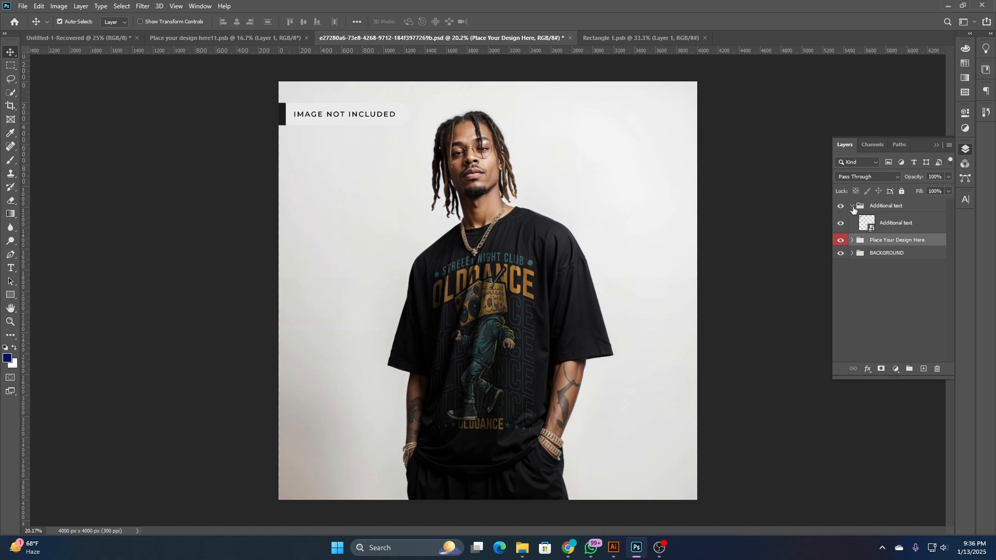
pyautogui.click(841, 223)
pyautogui.click(841, 224)
pyautogui.click(841, 223)
# - Examine the BACKGROUND group and its Object layer by switching their visibility off and on
pyautogui.click(852, 254)
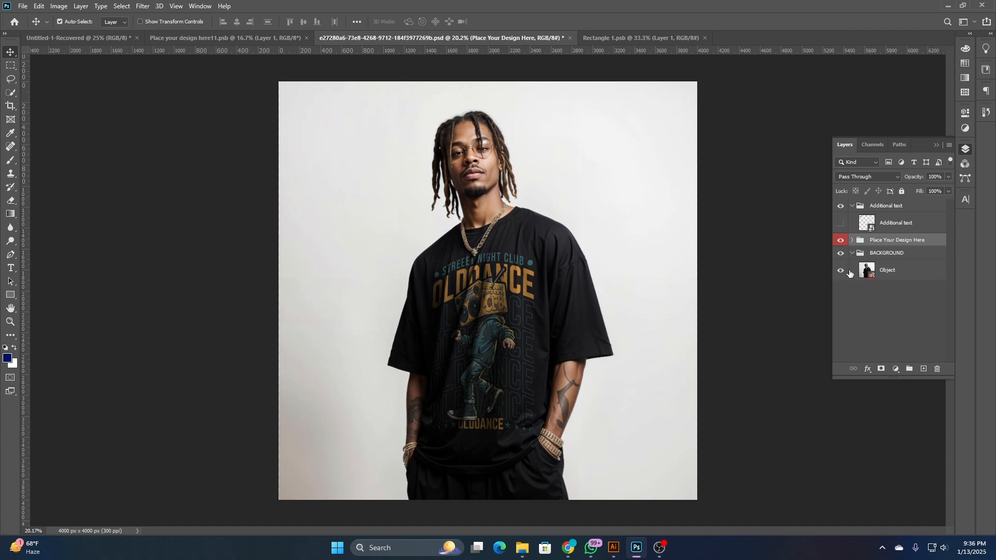
pyautogui.click(841, 270)
pyautogui.click(841, 270)
pyautogui.click(611, 319)
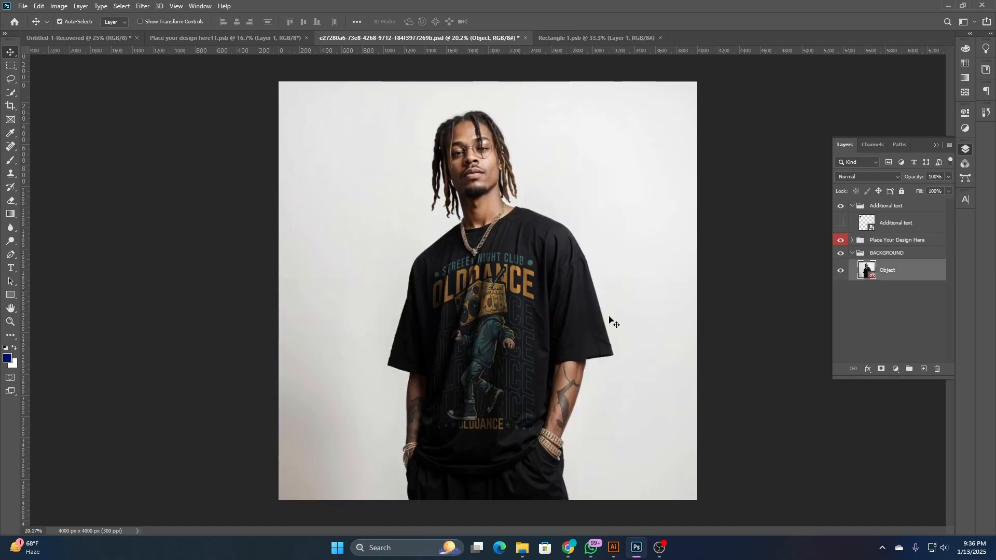
pyautogui.click(852, 240)
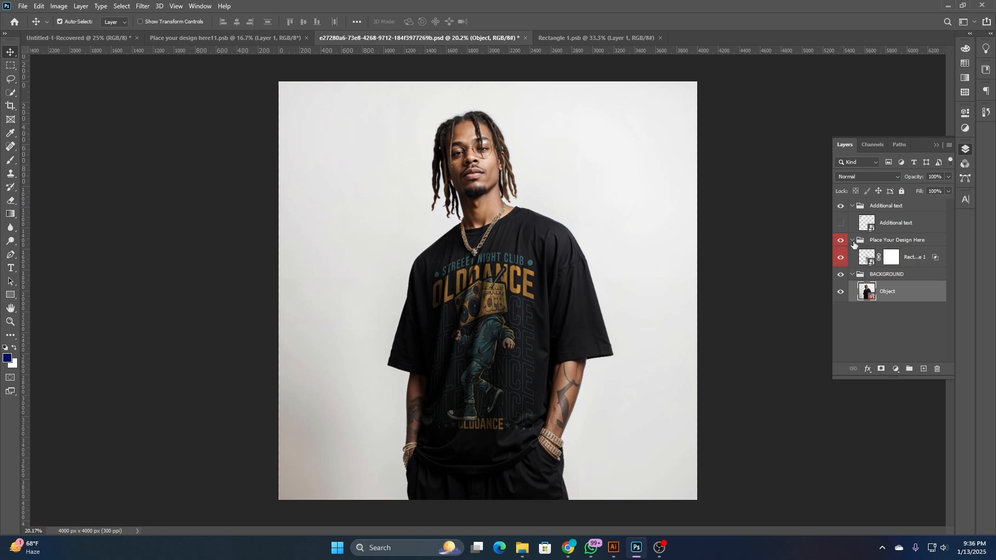
pyautogui.click(841, 274)
pyautogui.click(841, 274)
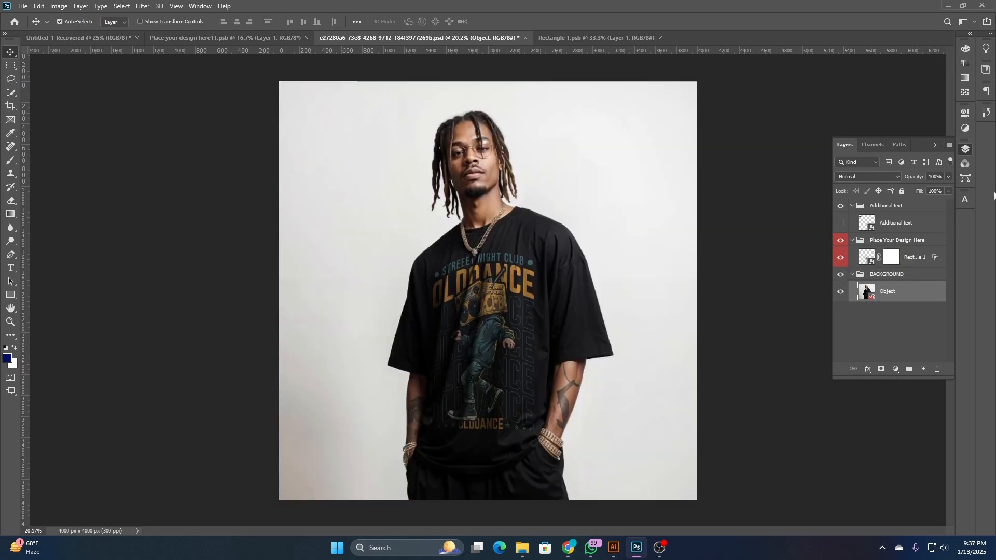
pyautogui.click(964, 149)
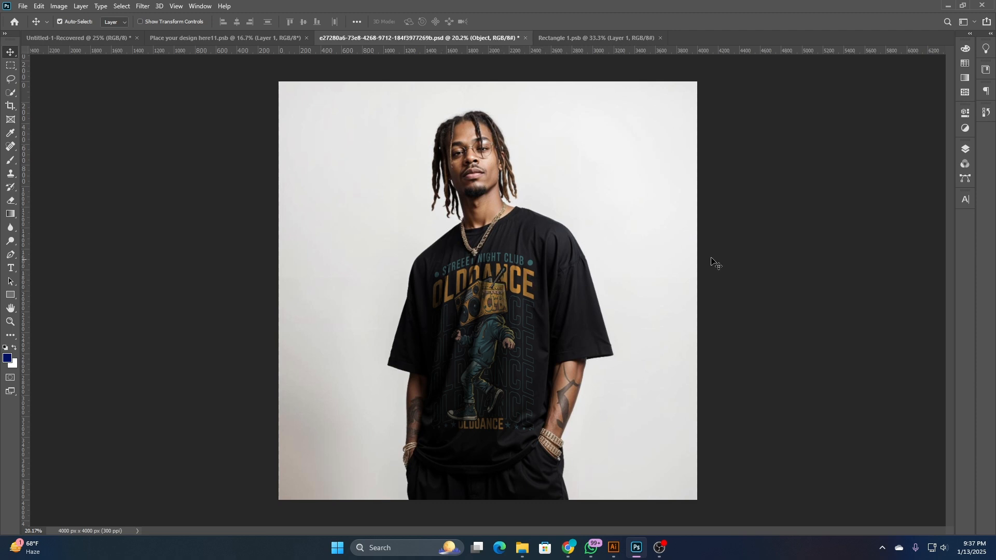
# - Preview the front-and-back hoodie image eb95907b in the T-shirt Mockup folder and open its matching PSD mockup
pyautogui.click(523, 547)
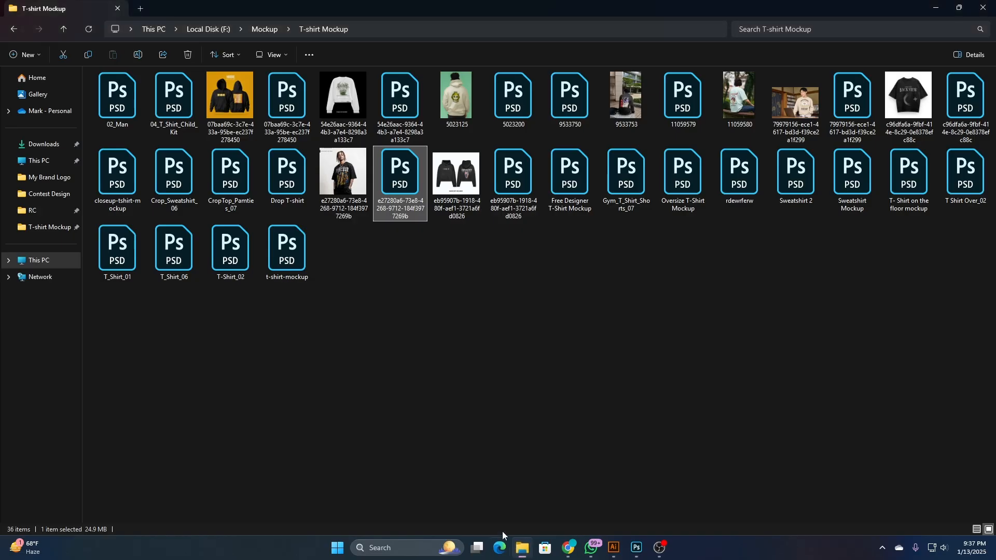
pyautogui.click(456, 179)
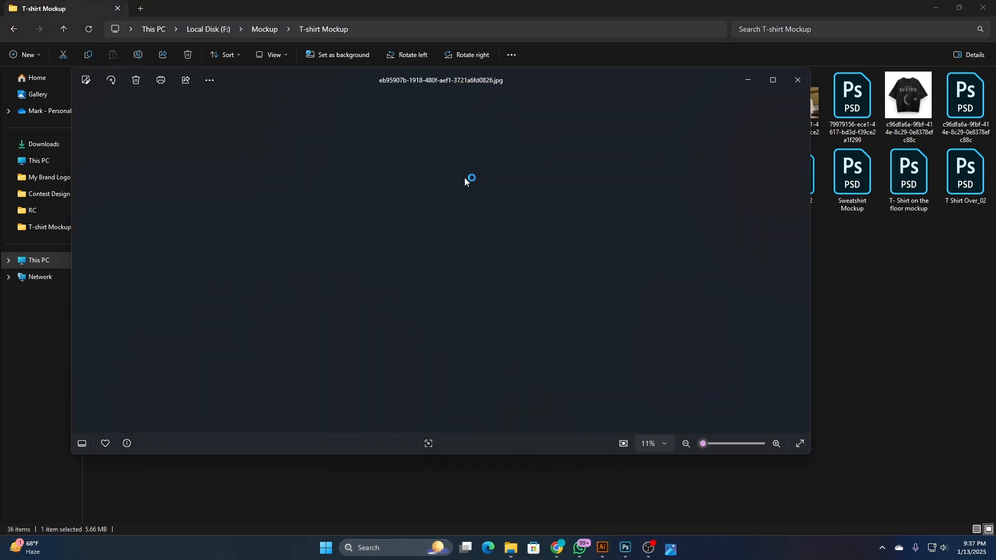
pyautogui.click(797, 80)
pyautogui.doubleClick(525, 188)
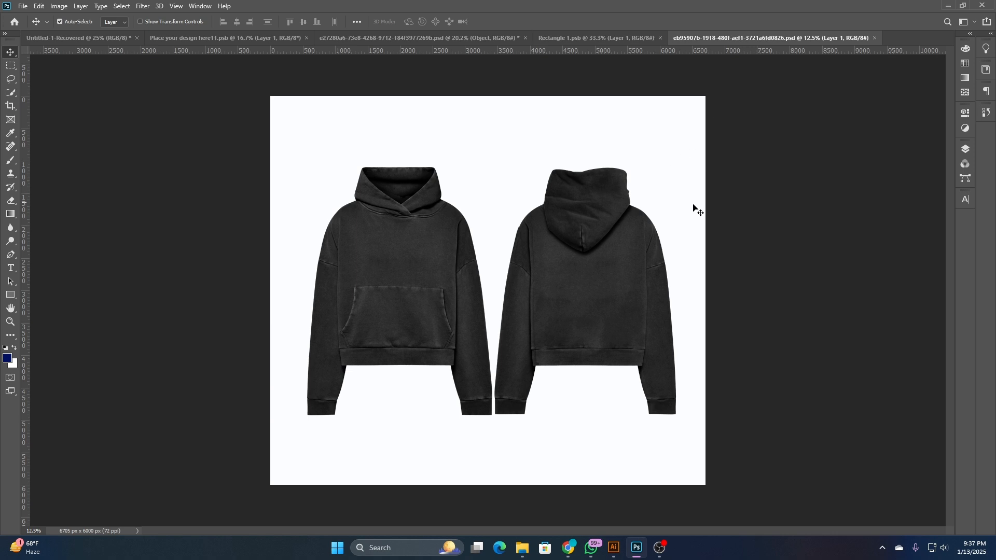
# - Inspect the REPLACE layer in the front hoodie's DESIGN HERE group and look through the hoodie mockup's other layers
pyautogui.click(966, 148)
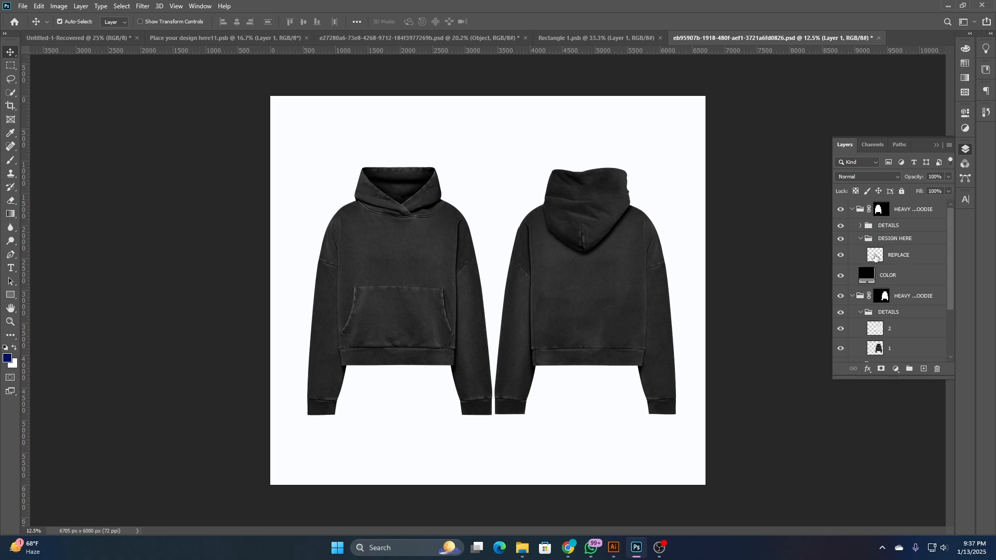
pyautogui.doubleClick(875, 256)
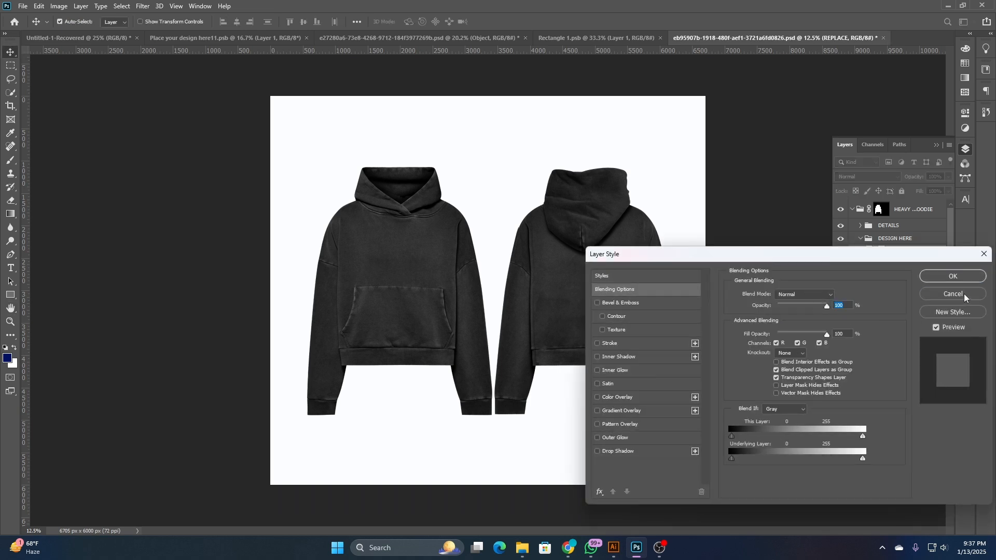
pyautogui.click(963, 294)
pyautogui.scroll(2, 914, 310)
pyautogui.scroll(-1, 913, 310)
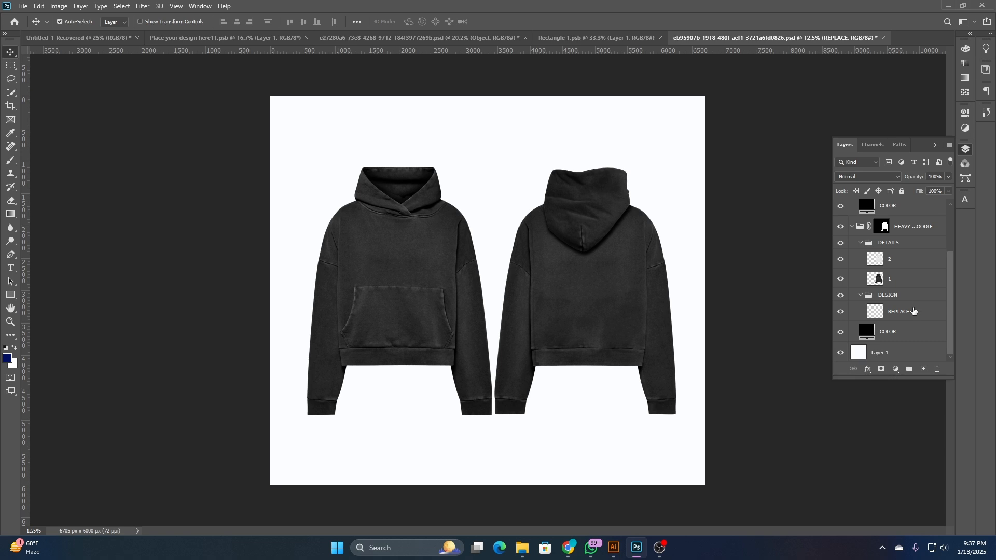
pyautogui.click(840, 259)
pyautogui.scroll(5, 862, 249)
pyautogui.click(872, 252)
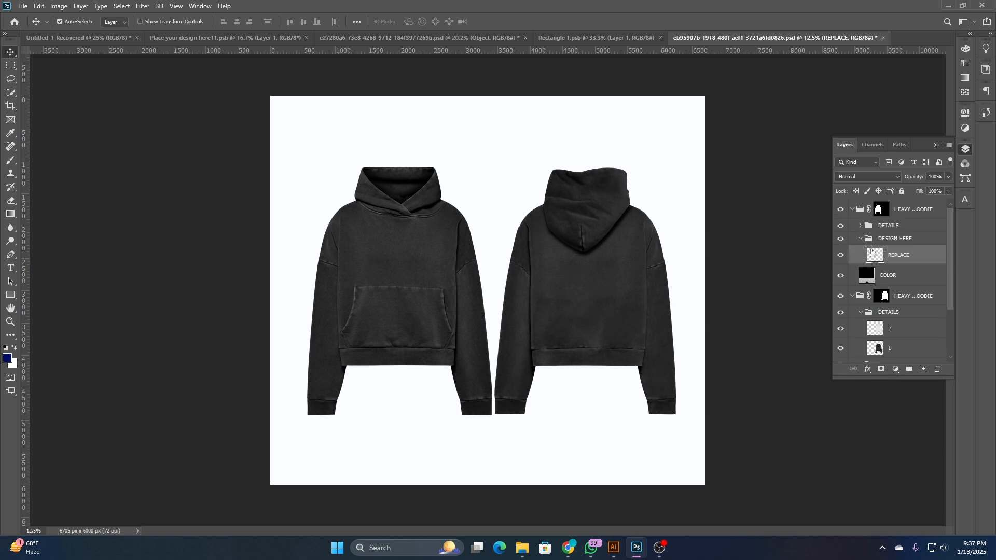
# - Compare the layer groups of the front and back hoodies to find where the design belongs
pyautogui.click(860, 239)
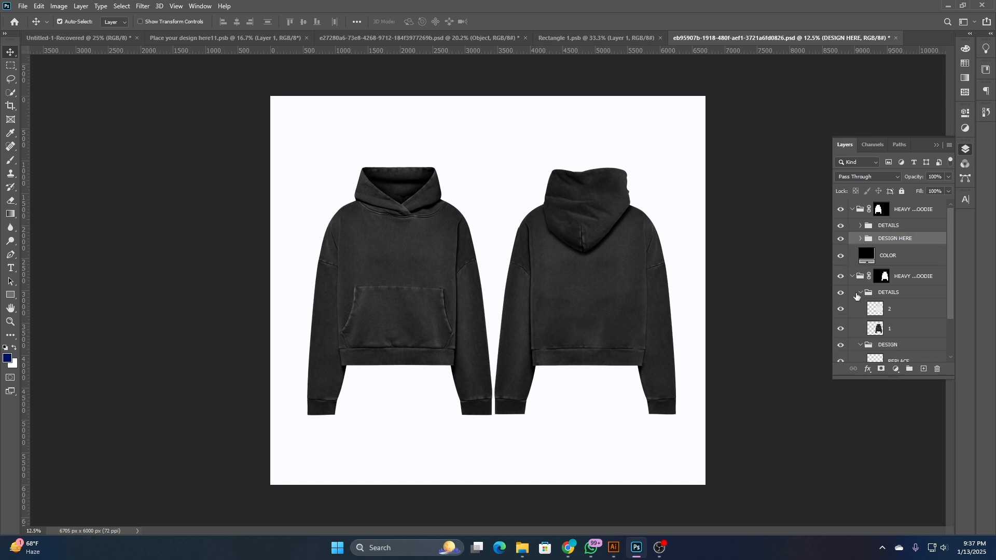
pyautogui.click(852, 276)
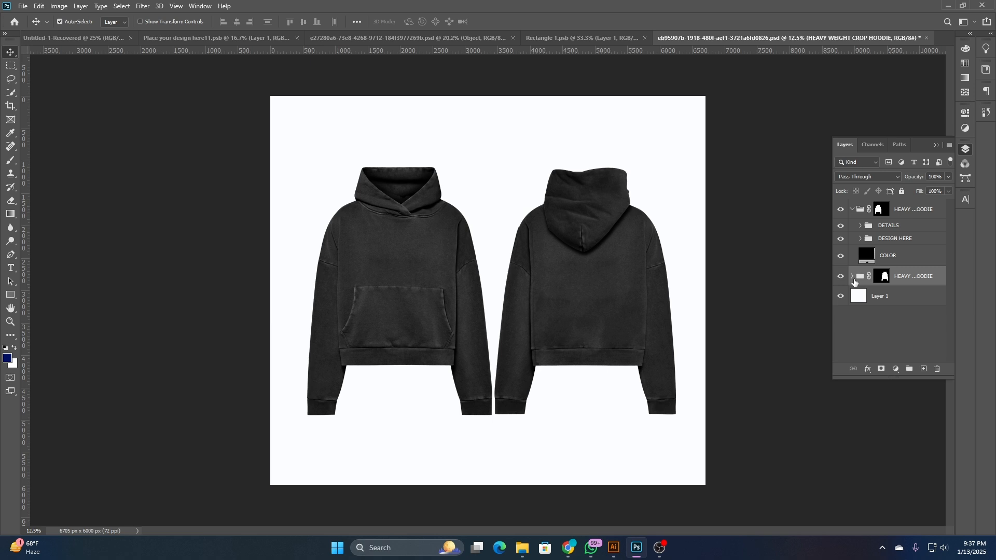
pyautogui.click(860, 239)
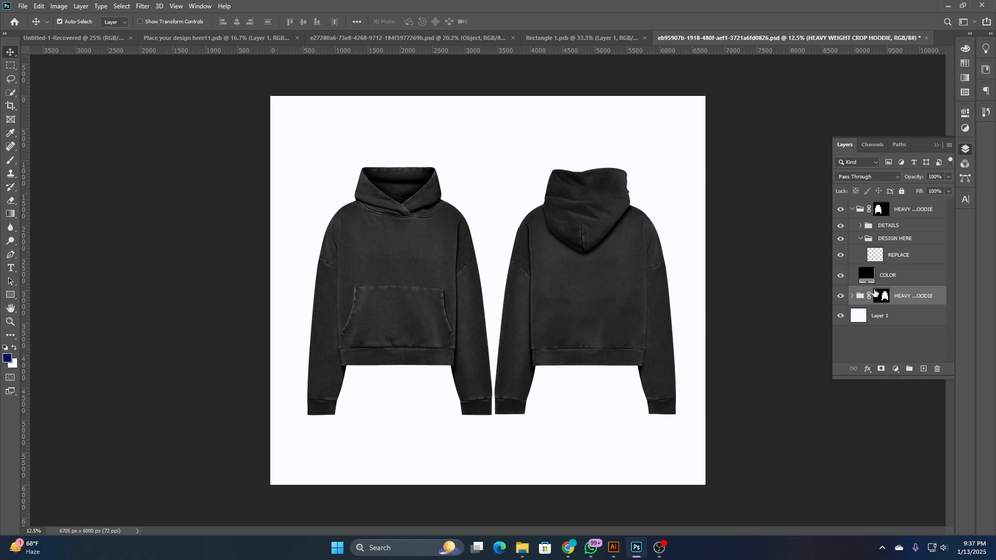
pyautogui.click(852, 297)
pyautogui.scroll(-2, 891, 306)
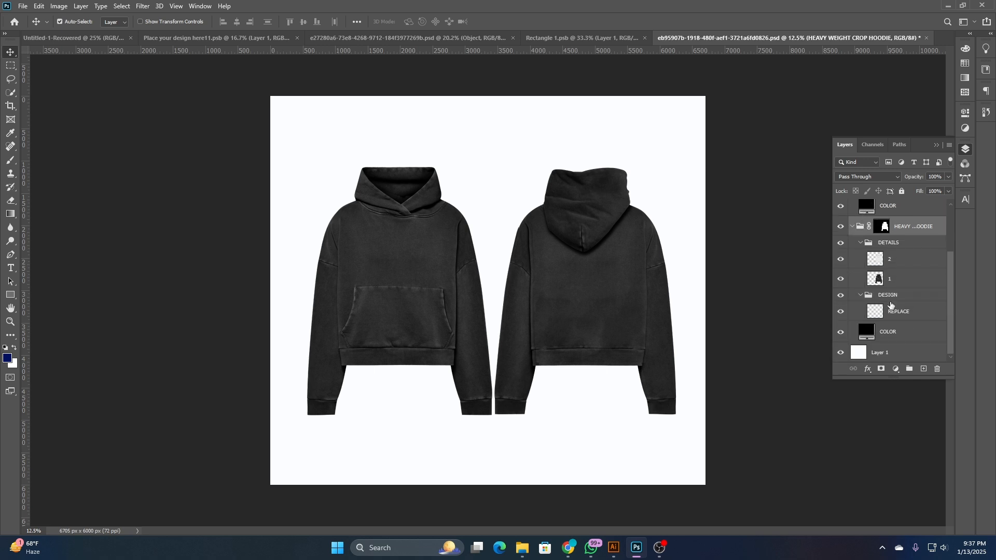
pyautogui.scroll(3, 890, 306)
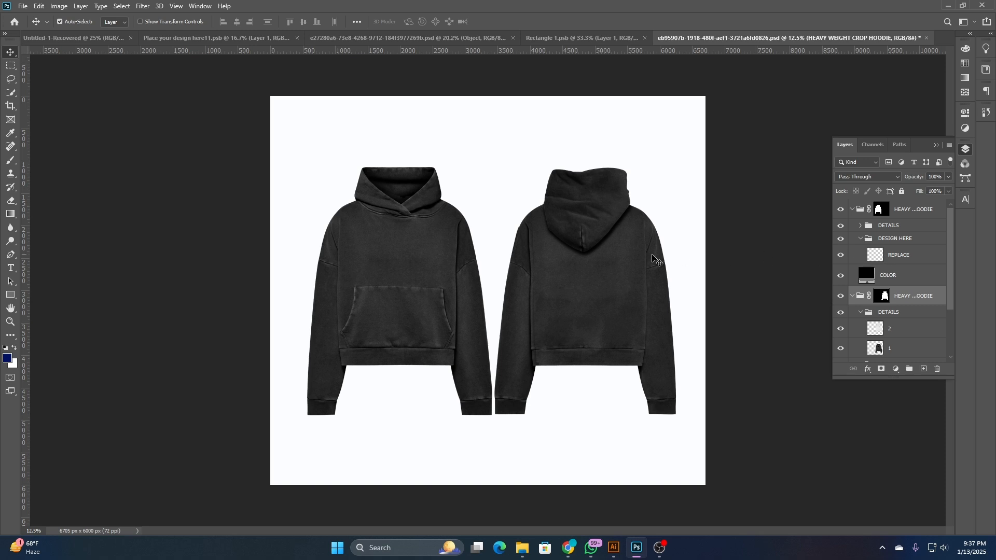
# - Bring the boombox artwork from Illustrator onto the back hoodie, scale it to about 197% and center it below the hood
pyautogui.click(608, 265)
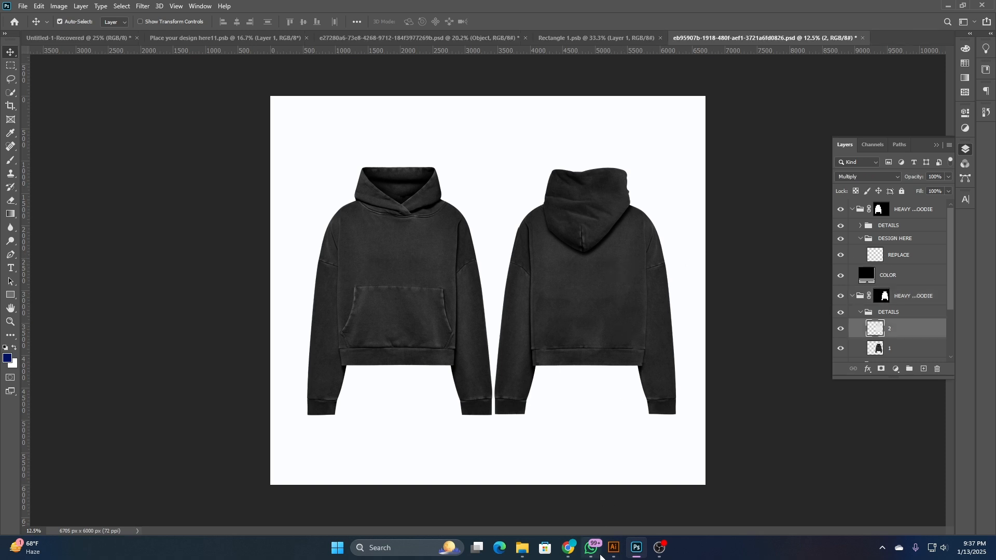
pyautogui.click(614, 547)
pyautogui.moveTo(535, 280); pyautogui.dragTo(591, 239)
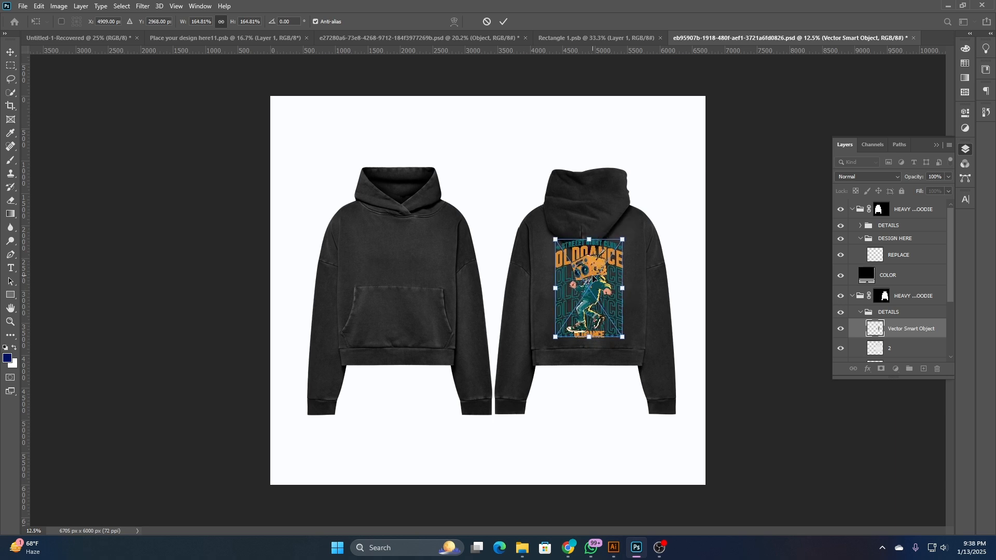
pyautogui.moveTo(592, 279); pyautogui.dragTo(589, 279)
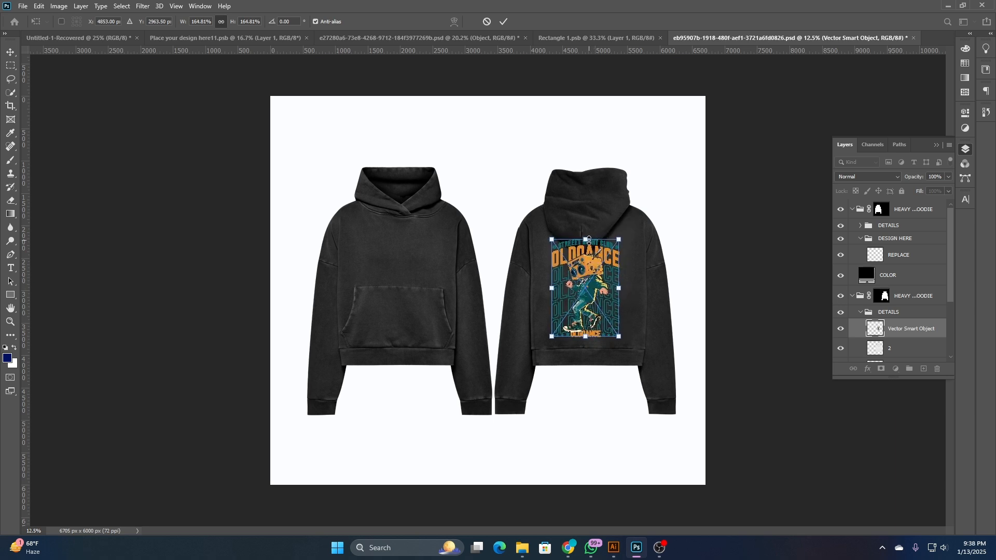
pyautogui.moveTo(589, 240); pyautogui.dragTo(590, 220)
pyautogui.moveTo(590, 280); pyautogui.dragTo(593, 284)
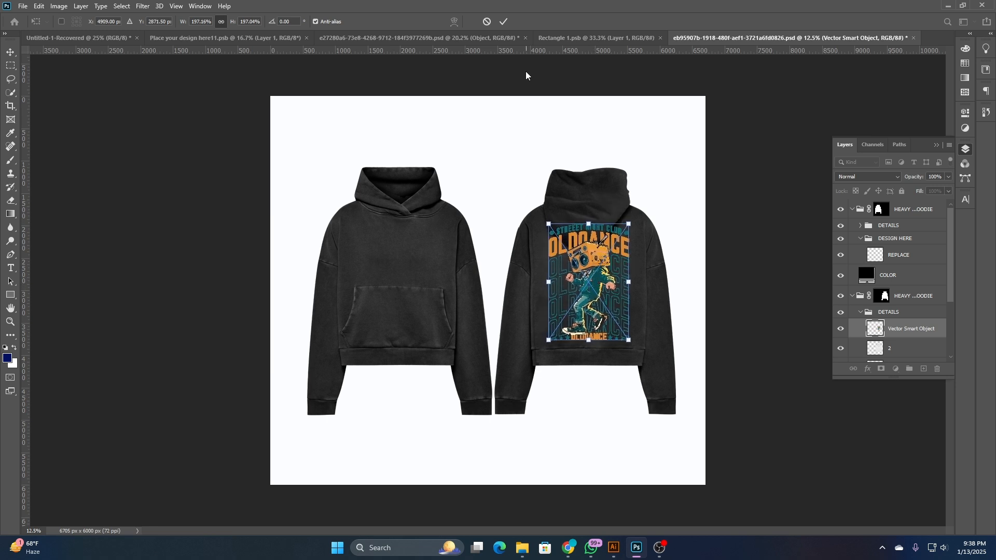
pyautogui.click(502, 21)
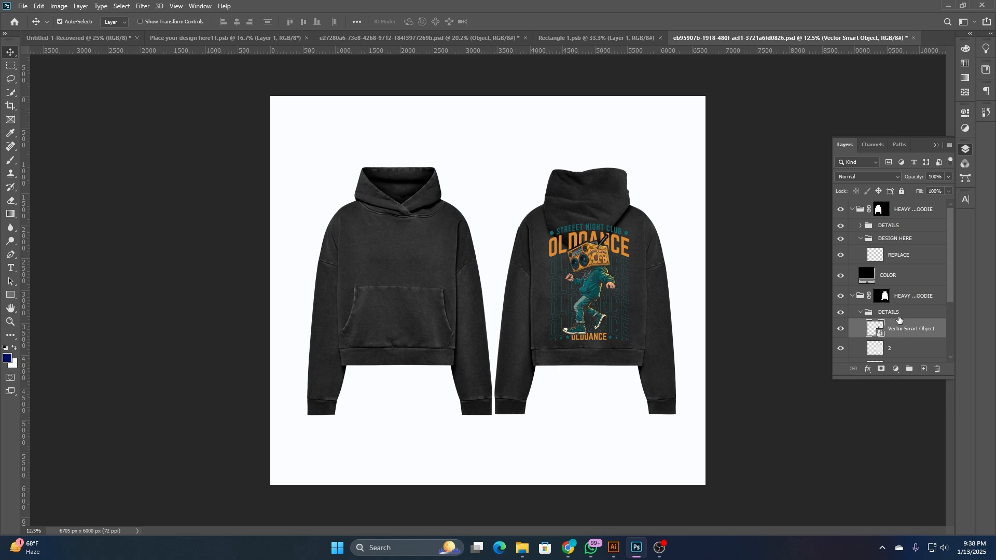
# - Hide the back hoodie's group and close the hoodie mockup without saving
pyautogui.click(849, 300)
pyautogui.click(843, 300)
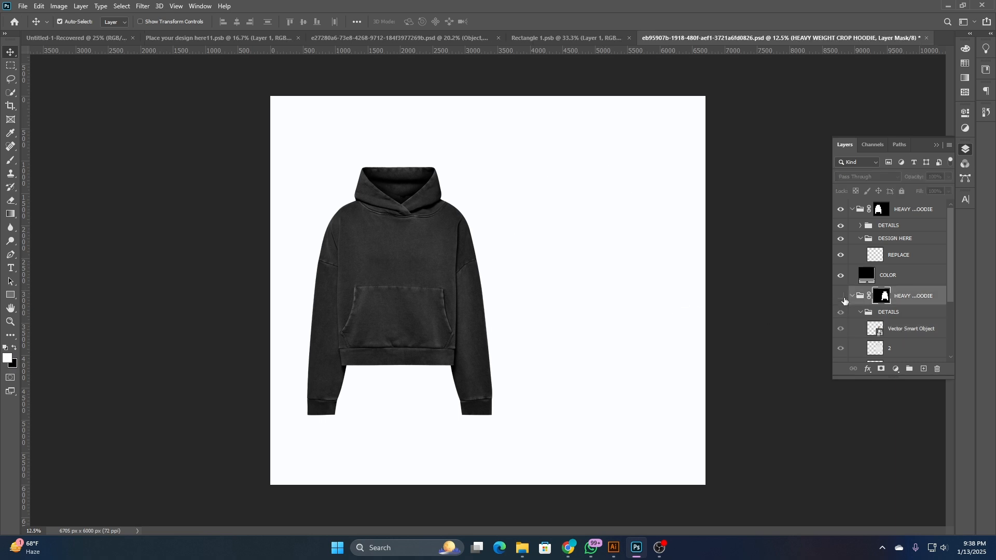
pyautogui.click(926, 38)
pyautogui.click(495, 203)
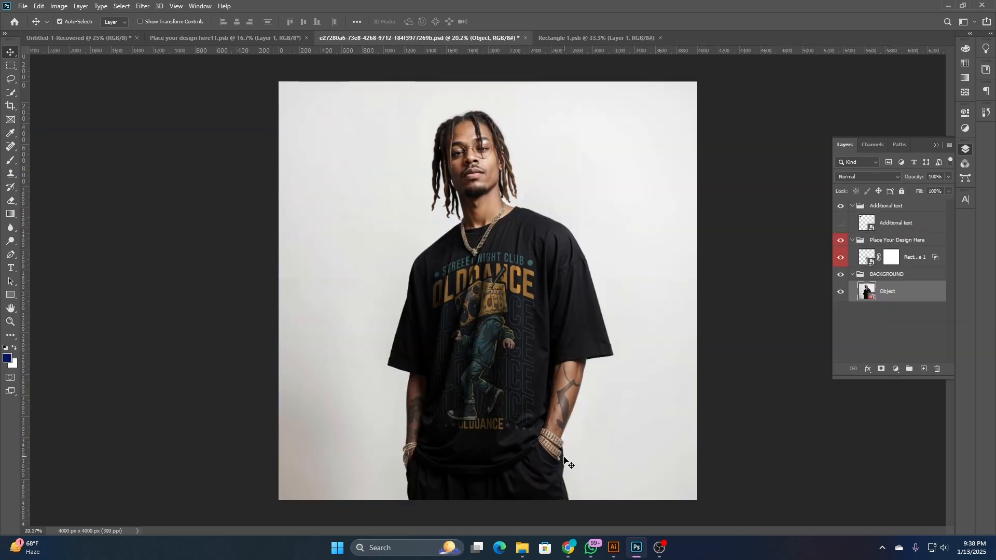
# - Preview the seated-man sweatshirt image 9533753 in the T-shirt Mockup folder
pyautogui.click(521, 545)
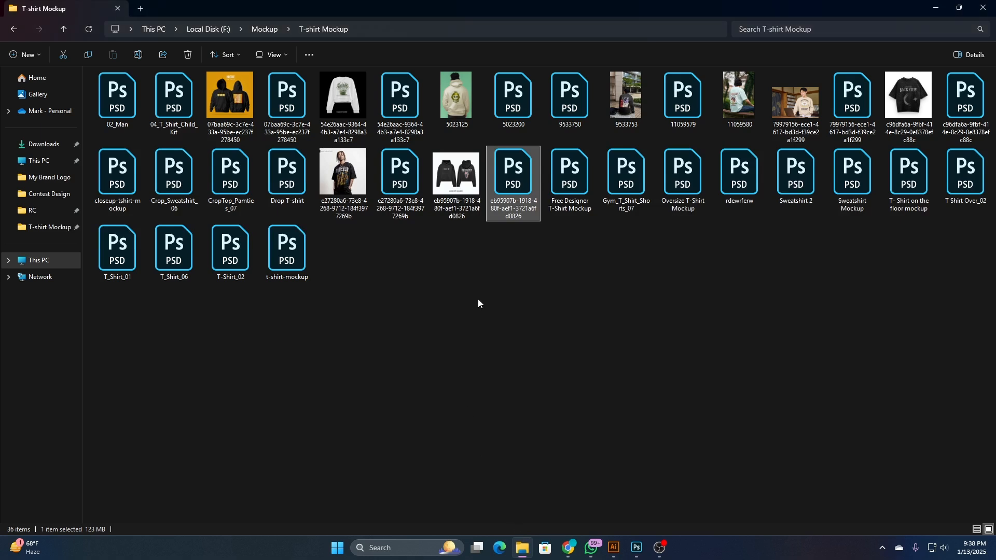
pyautogui.click(486, 276)
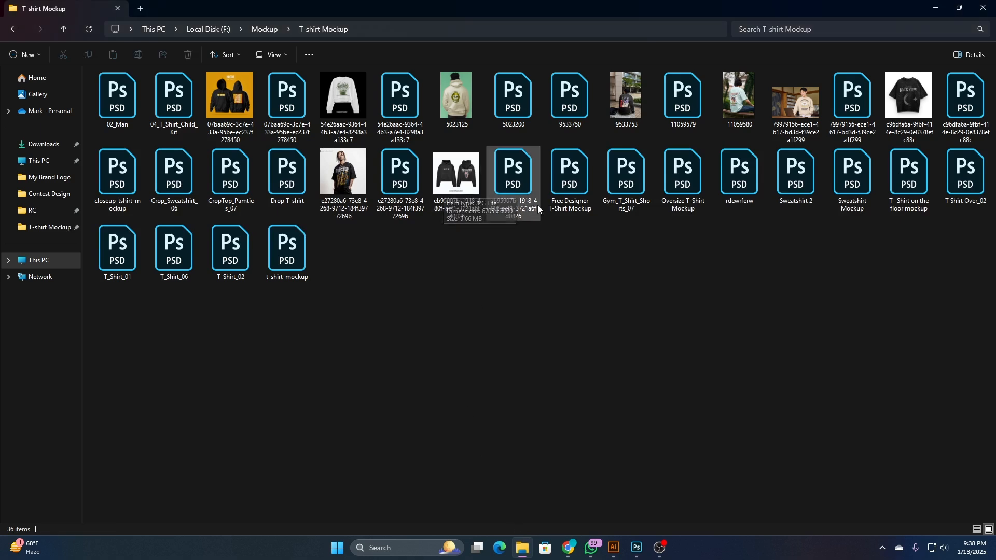
pyautogui.doubleClick(623, 94)
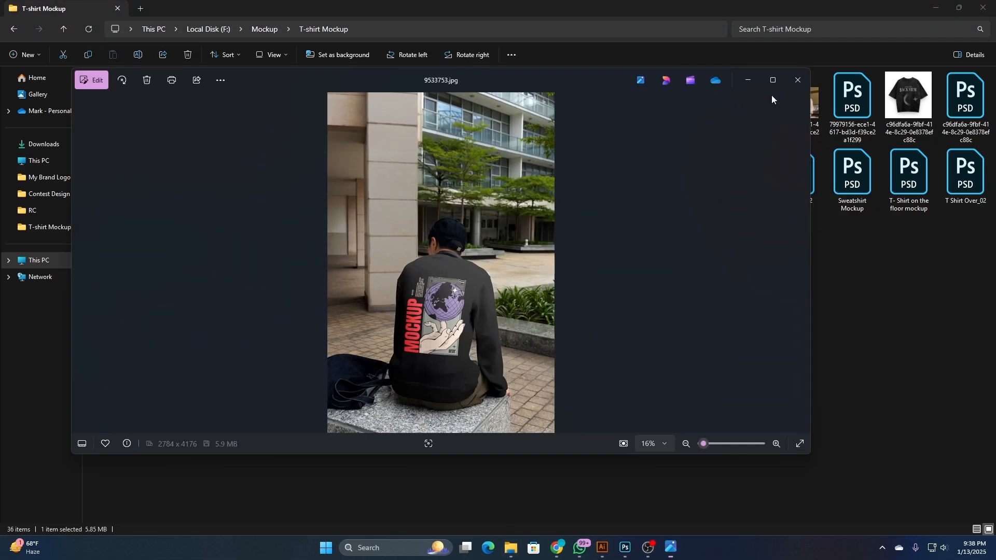
pyautogui.click(792, 83)
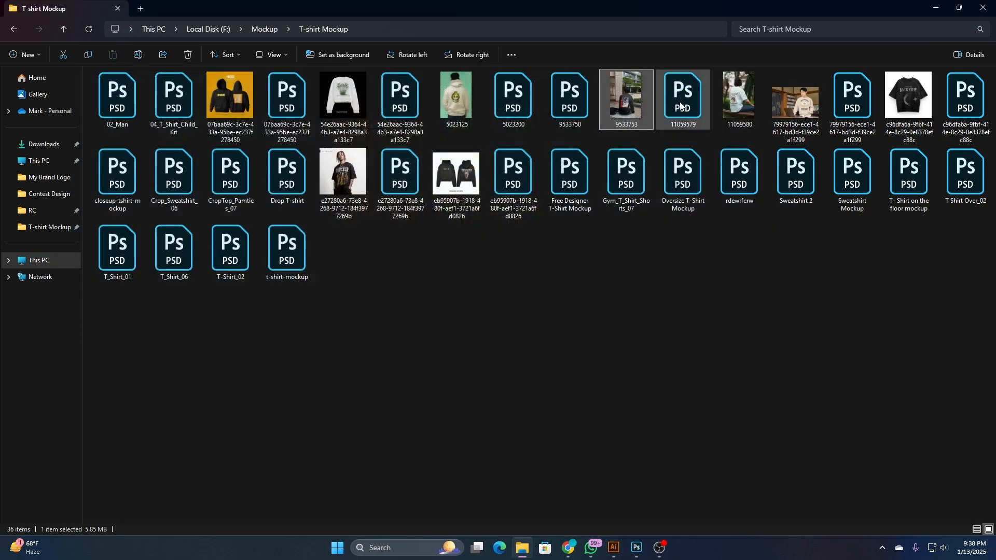
pyautogui.doubleClick(682, 104)
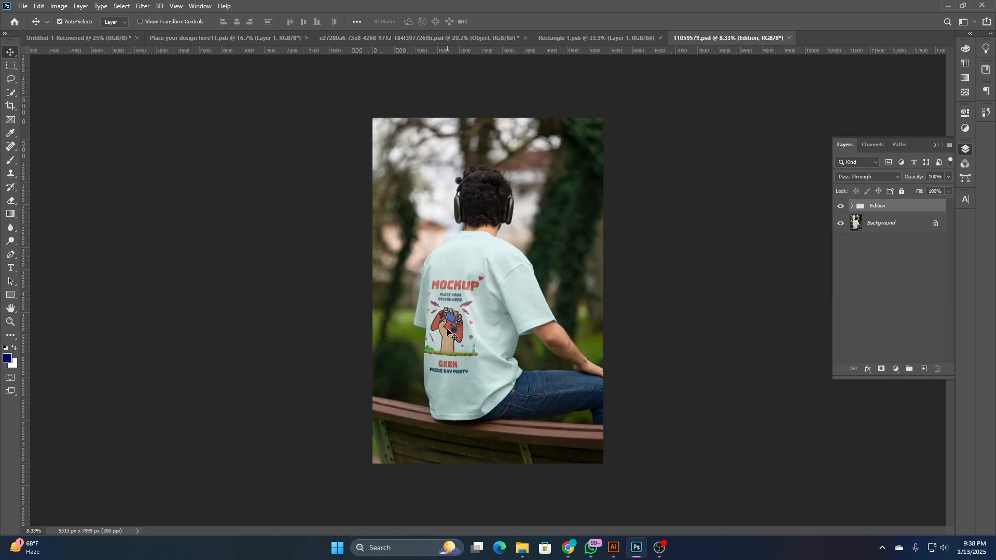
pyautogui.click(599, 36)
pyautogui.click(480, 39)
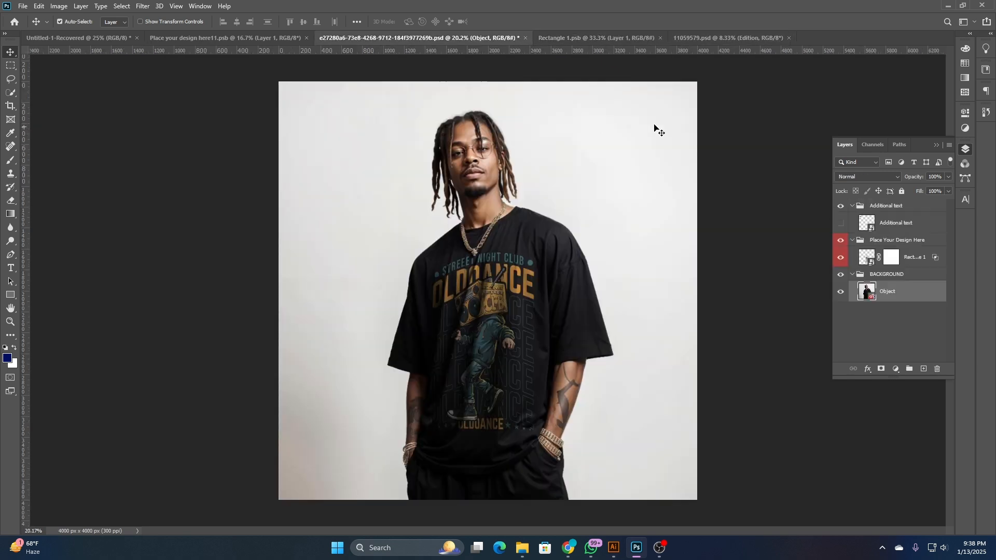
pyautogui.click(788, 38)
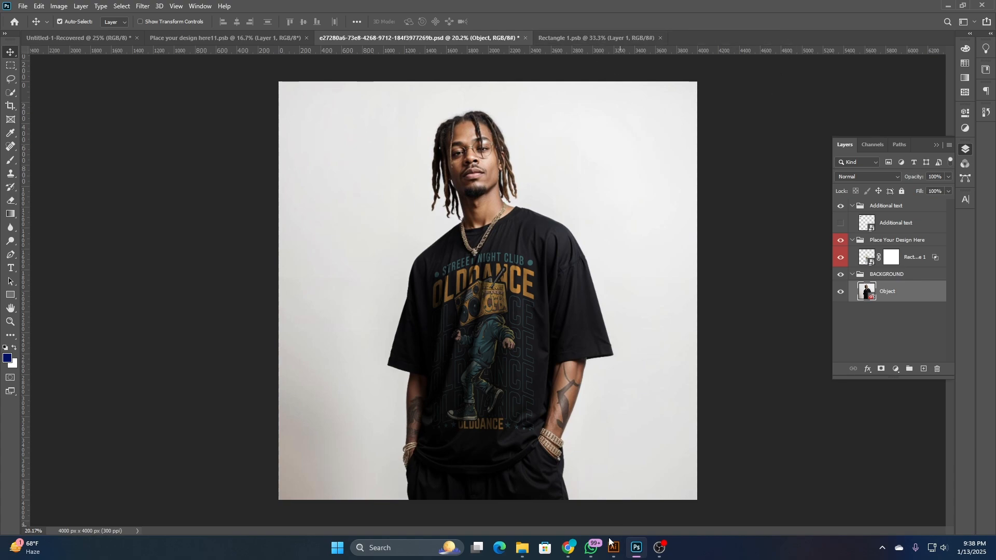
# - Open the 9533750 sweatshirt mockup, check its design layer's visibility and open that layer's smart object for editing
pyautogui.click(521, 548)
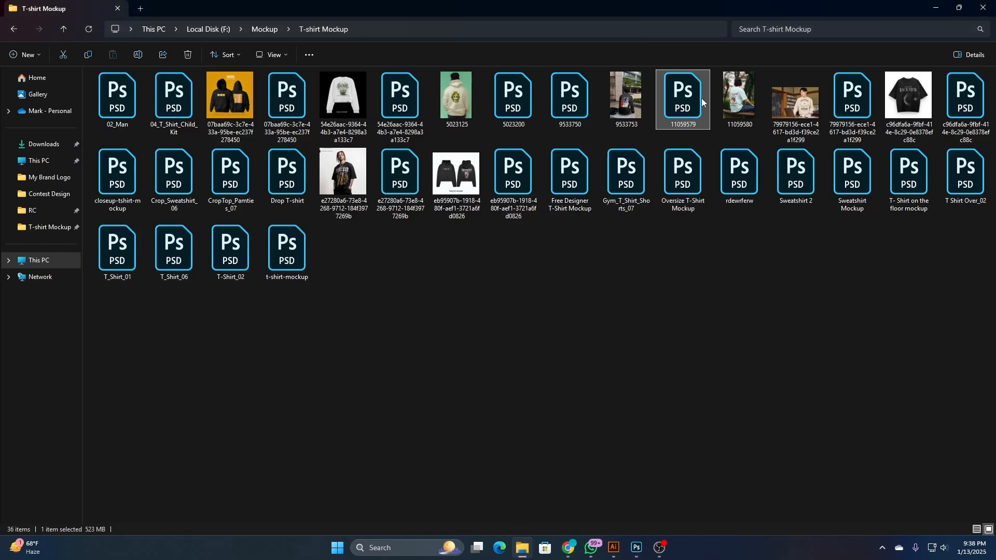
pyautogui.doubleClick(575, 103)
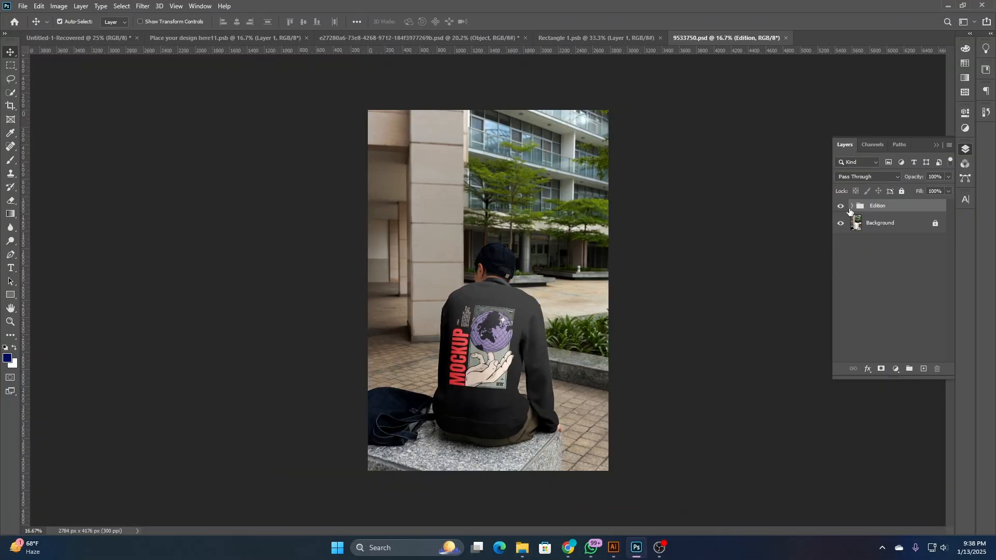
pyautogui.click(851, 206)
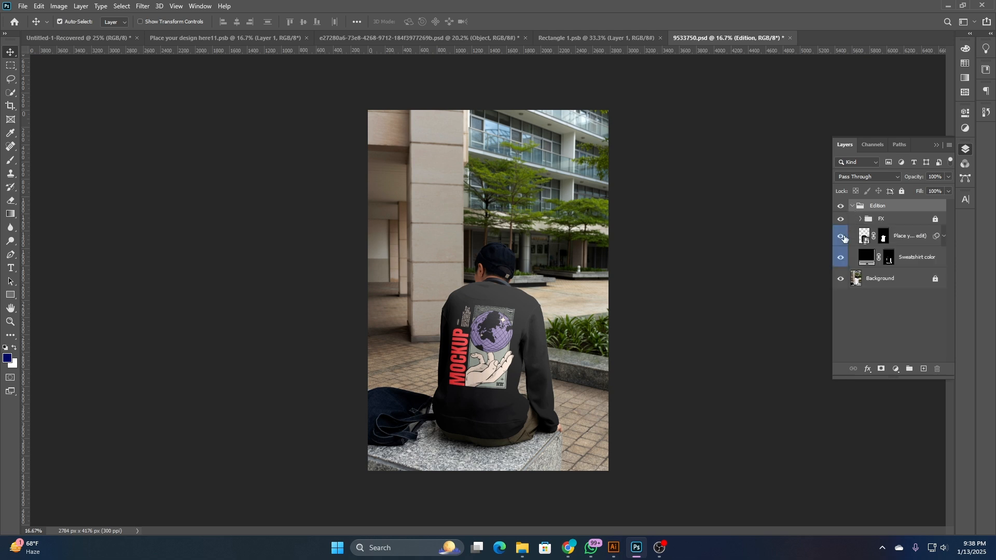
pyautogui.click(841, 237)
pyautogui.click(841, 237)
pyautogui.doubleClick(864, 236)
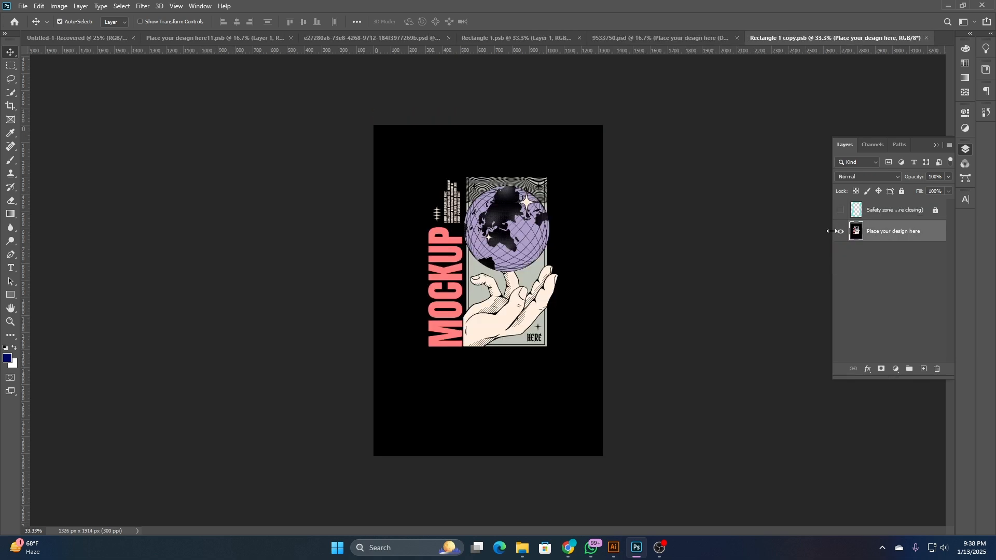
# - Hide the Place your design here layer in the smart object and add a new empty layer
pyautogui.click(841, 231)
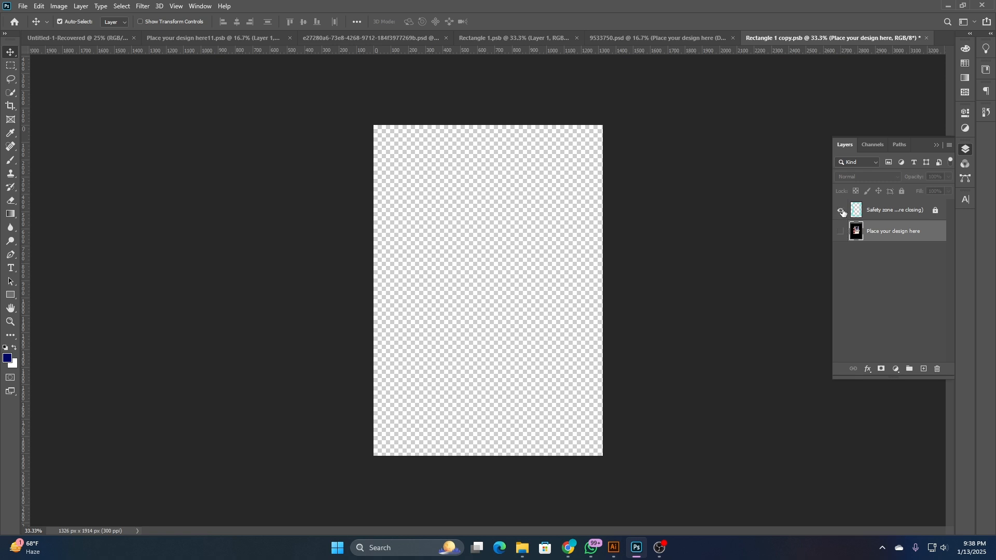
pyautogui.click(841, 211)
pyautogui.click(841, 210)
pyautogui.click(930, 365)
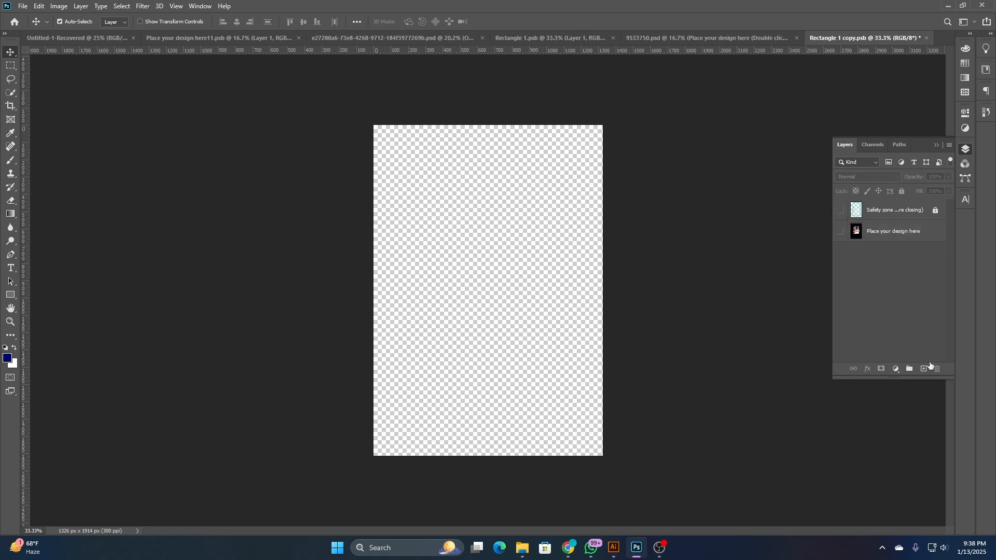
pyautogui.click(924, 369)
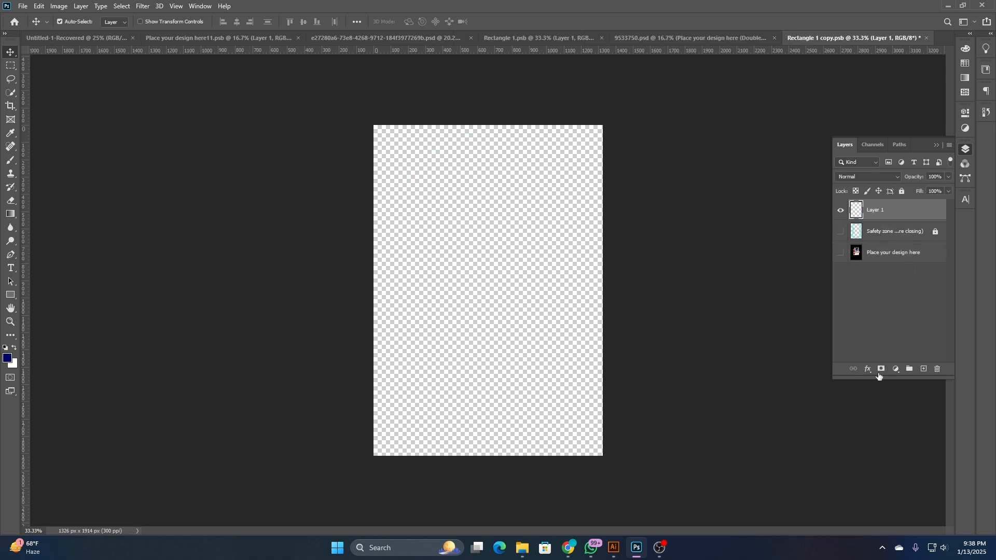
# - Copy the hex color 1F2D2D of the design's background rectangle in Illustrator and return to the Photoshop smart object
pyautogui.click(613, 547)
pyautogui.click(433, 206)
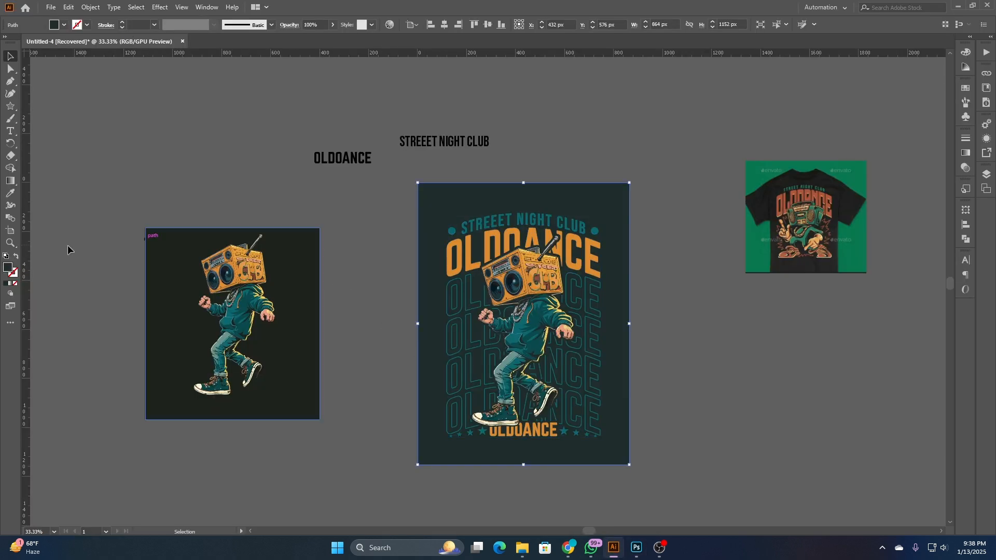
pyautogui.doubleClick(7, 267)
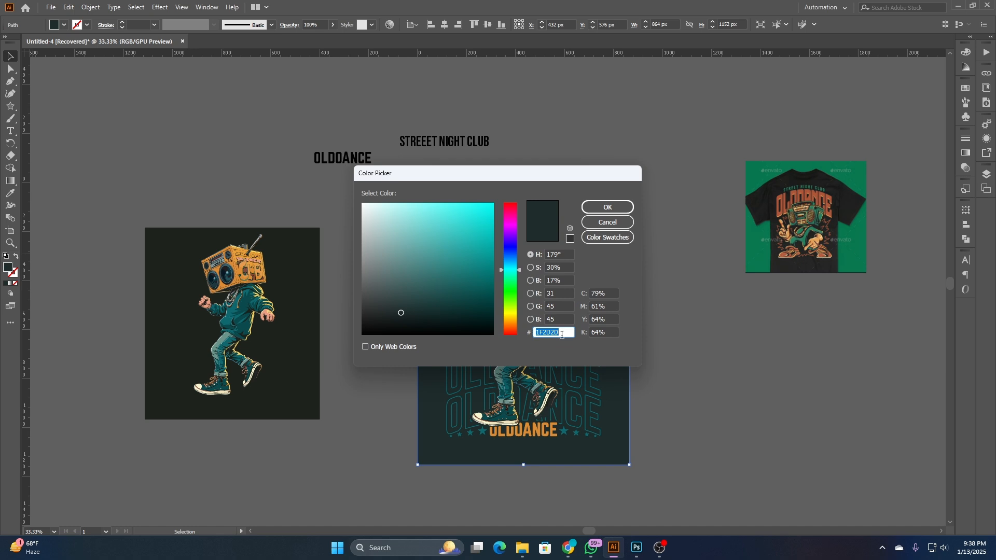
pyautogui.rightClick(562, 334)
pyautogui.click(580, 365)
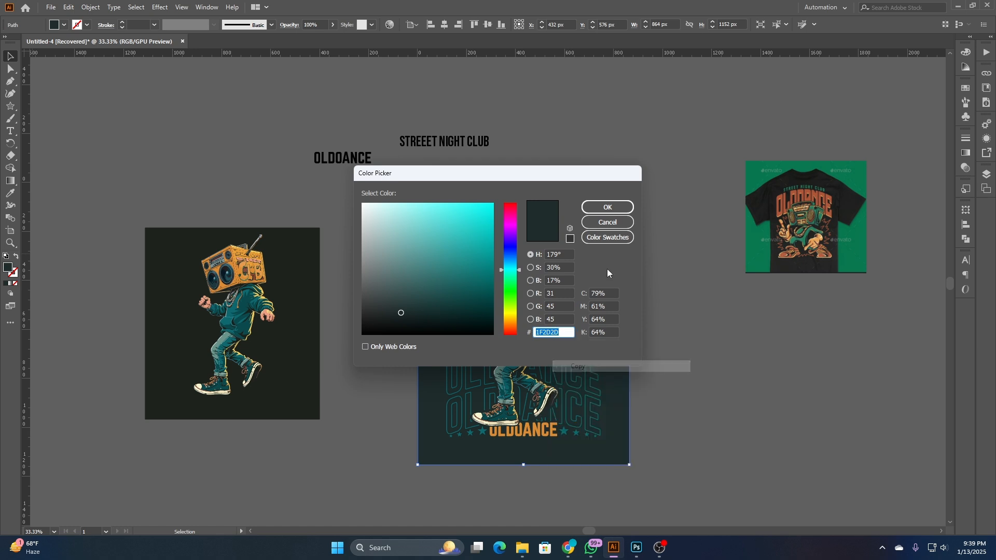
pyautogui.click(607, 222)
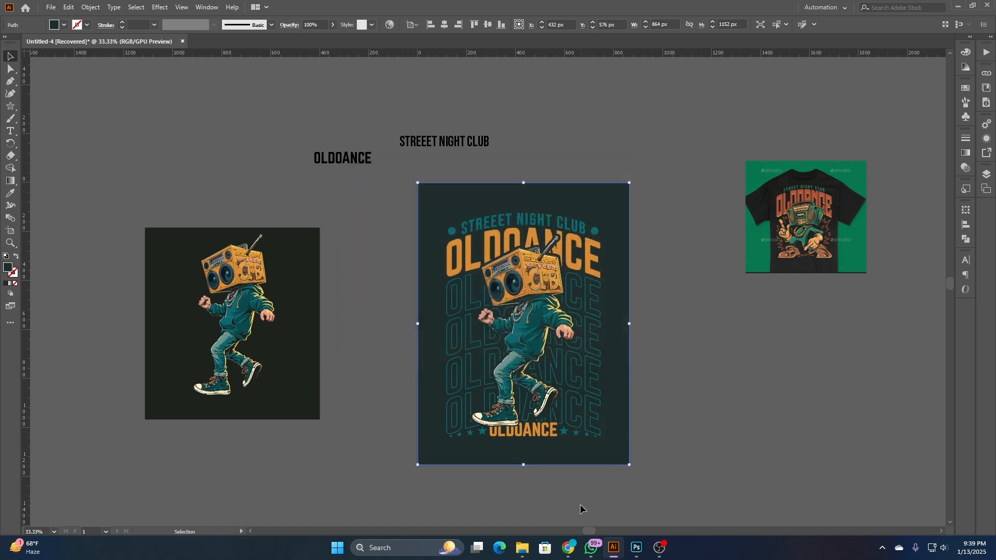
pyautogui.click(636, 547)
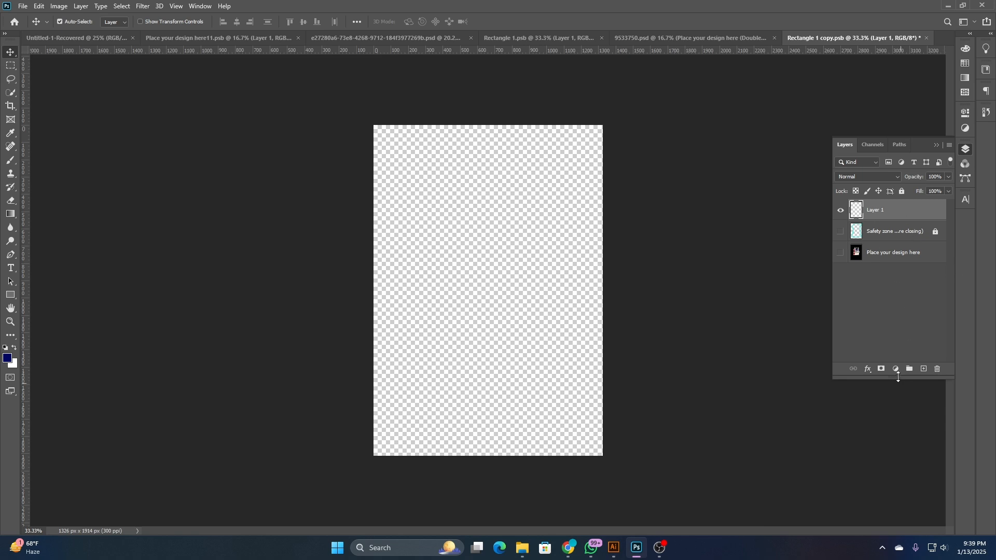
# - Add a solid color fill layer in the smart object using the copied hex color 1F2D2D
pyautogui.click(896, 369)
pyautogui.click(929, 187)
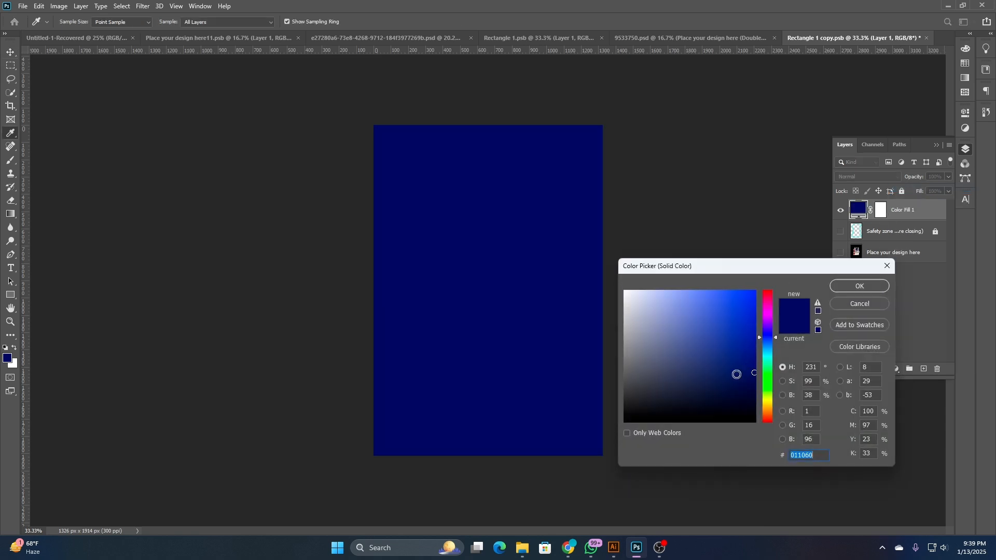
pyautogui.rightClick(808, 454)
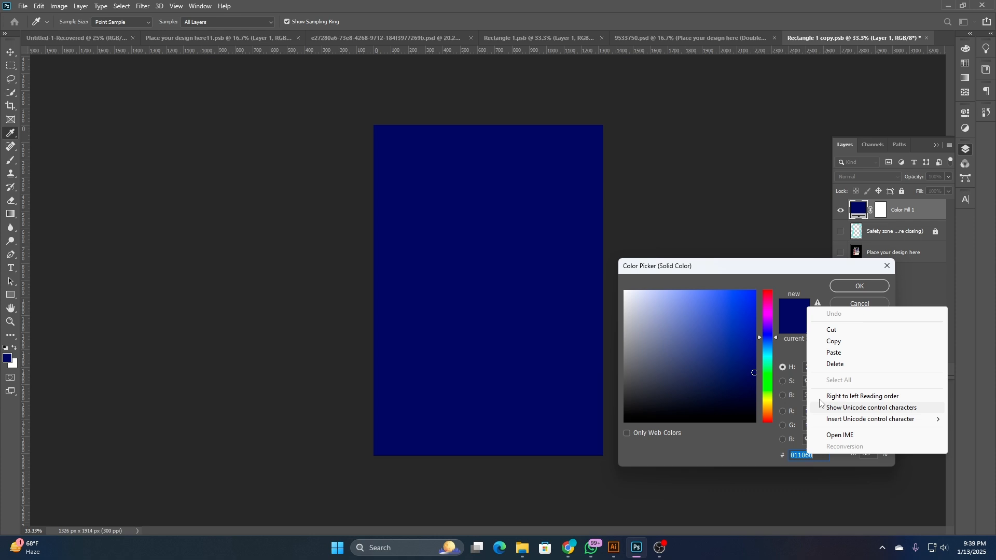
pyautogui.click(858, 352)
pyautogui.click(861, 287)
pyautogui.click(873, 272)
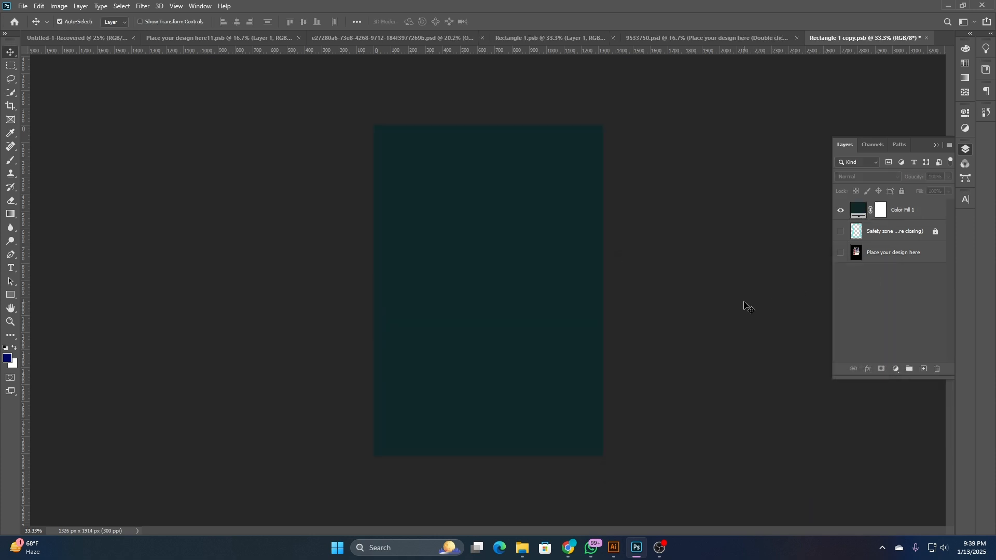
# - Bring the boombox design from Rectangle 1.psb onto the color fill, save the smart object and check the sweatshirt mockup
pyautogui.click(537, 42)
pyautogui.moveTo(504, 225)
pyautogui.mouseDown()
pyautogui.moveTo(610, 178)
pyautogui.moveTo(844, 35)
pyautogui.moveTo(587, 193)
pyautogui.moveTo(495, 285)
pyautogui.moveTo(502, 234)
pyautogui.mouseUp()
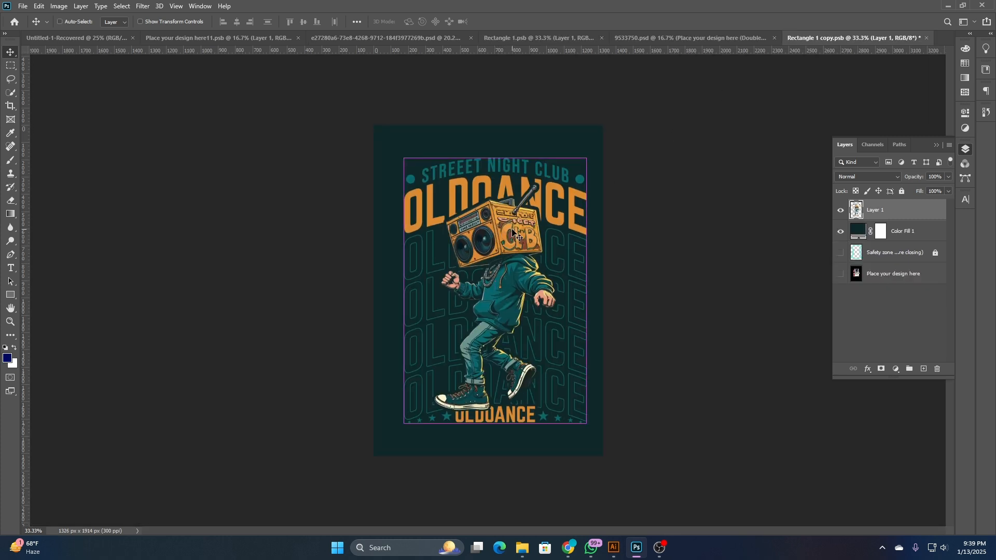
pyautogui.hotkey('ctrl', 's')
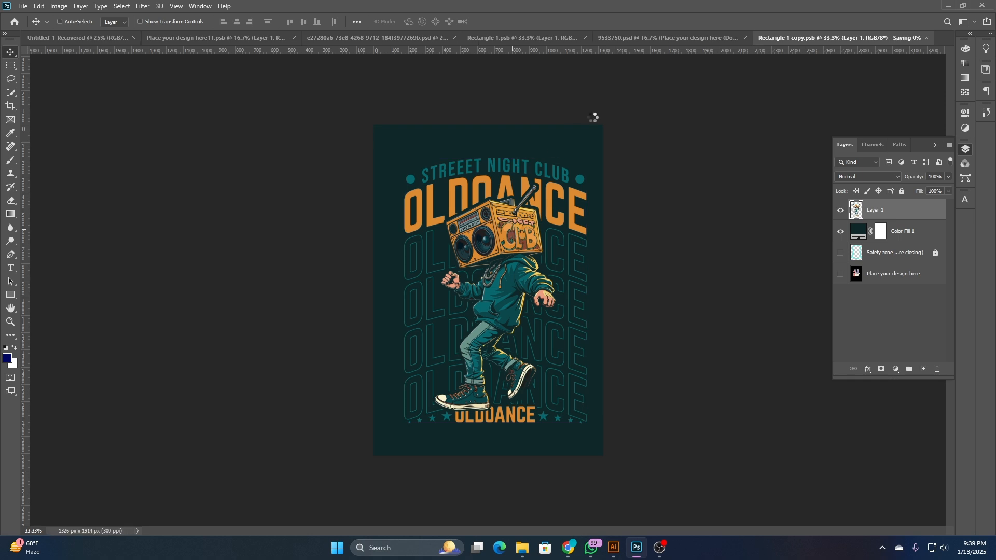
pyautogui.click(694, 42)
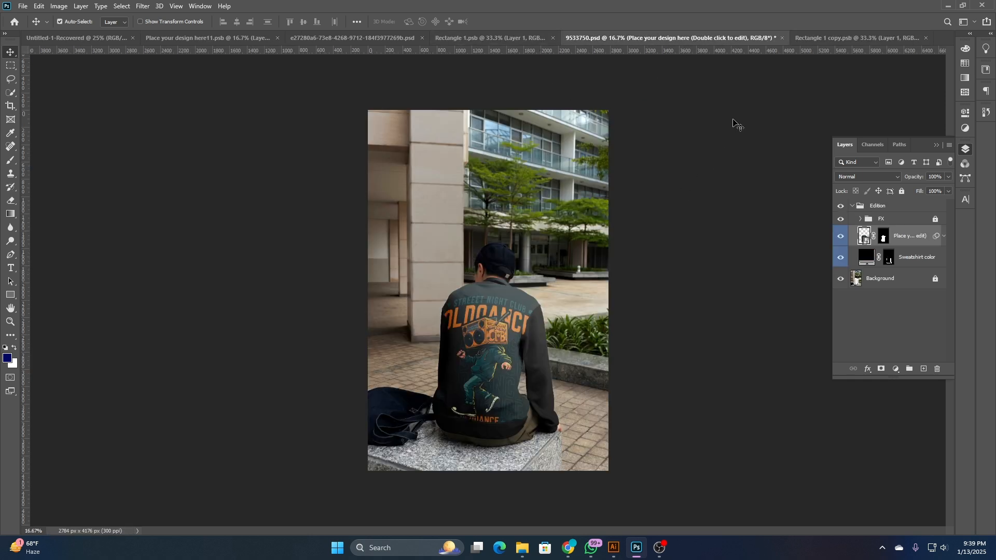
# - Scale the boombox design down, show the Place your design here layer and move Color Fill 1 beneath it
pyautogui.click(810, 37)
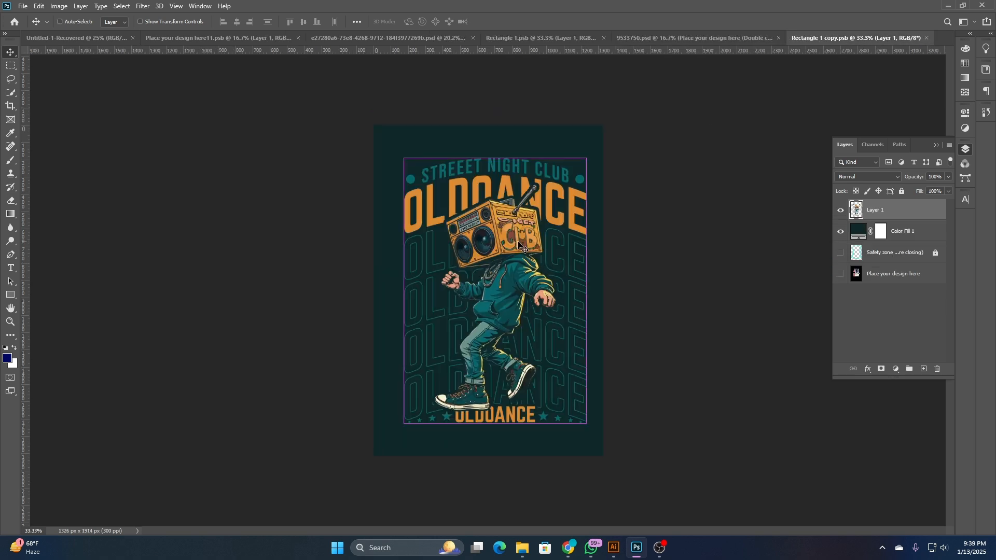
pyautogui.hotkey('ctrl', 't')
pyautogui.moveTo(585, 291); pyautogui.dragTo(557, 290)
pyautogui.click(840, 275)
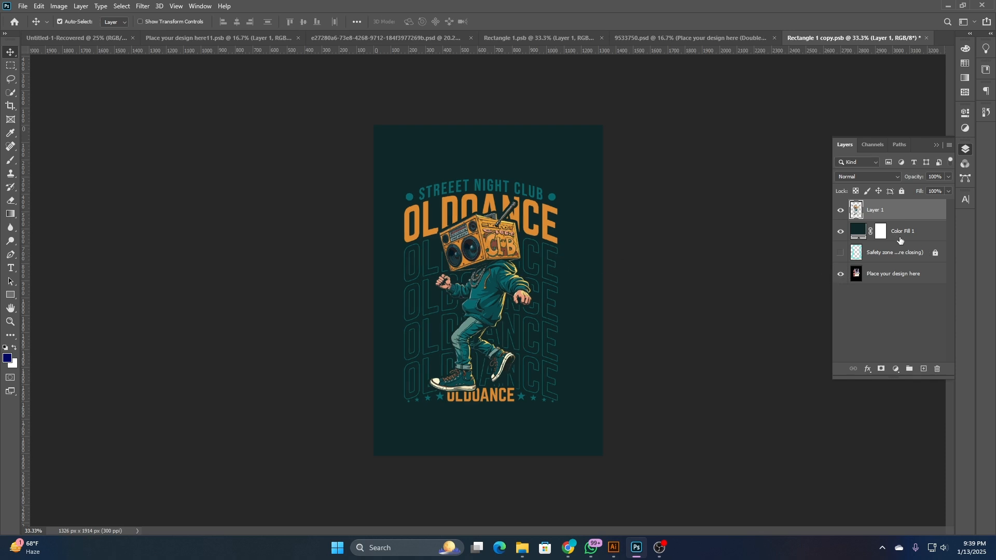
pyautogui.moveTo(900, 240); pyautogui.dragTo(905, 287)
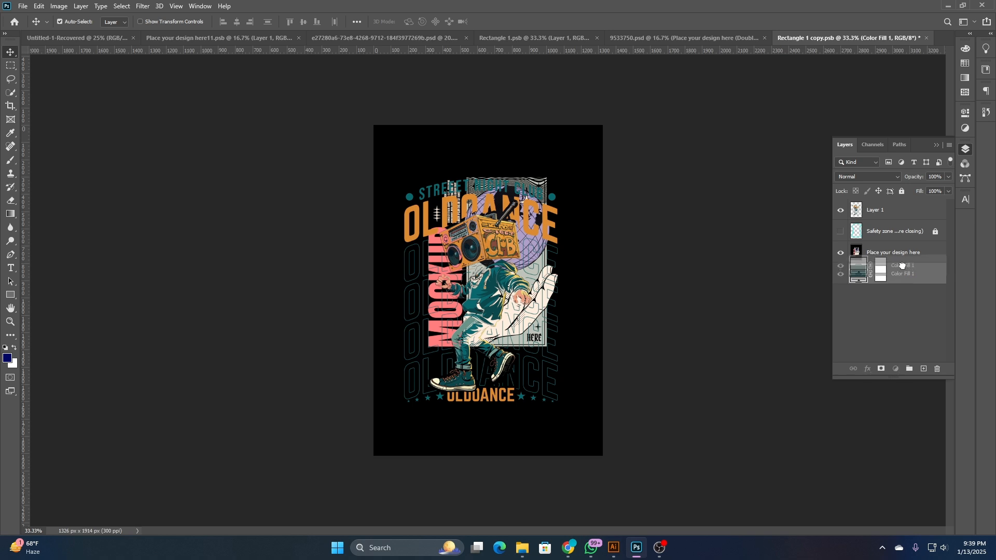
# - Scale the boombox design to about 84% so it lines up with the placeholder artwork
pyautogui.click(892, 216)
pyautogui.hotkey('ctrl', 't')
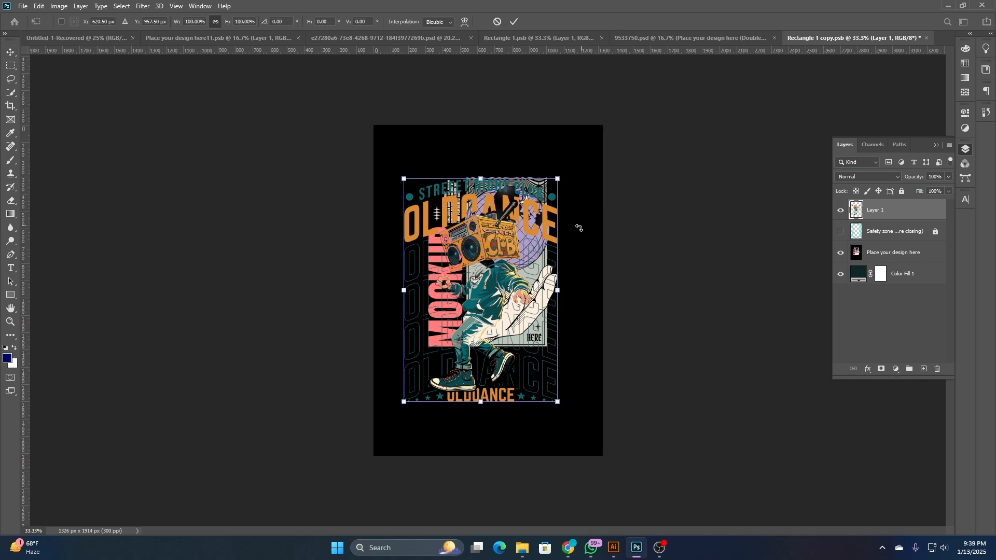
pyautogui.moveTo(482, 402); pyautogui.dragTo(499, 349)
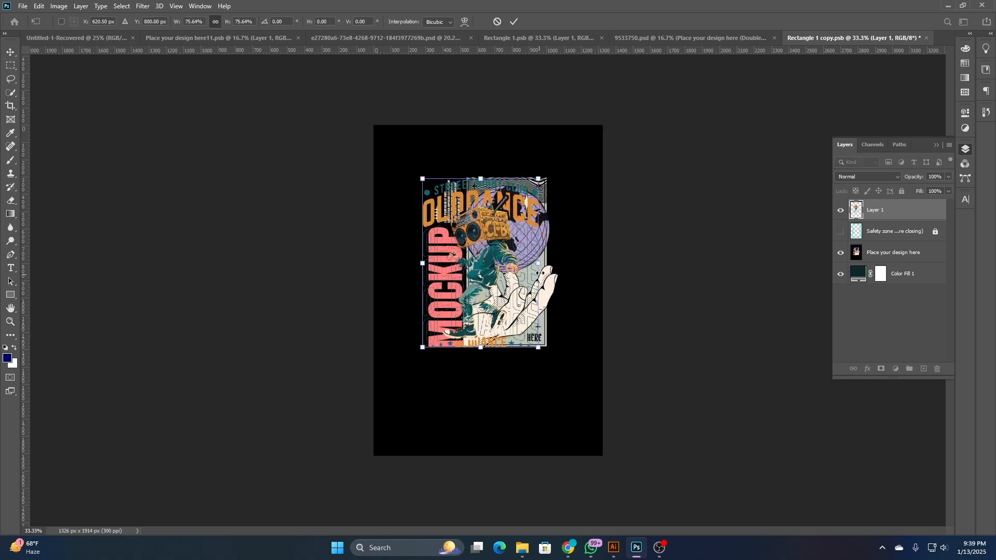
pyautogui.moveTo(541, 264)
pyautogui.mouseDown()
pyautogui.moveTo(556, 253)
pyautogui.moveTo(559, 272)
pyautogui.mouseUp()
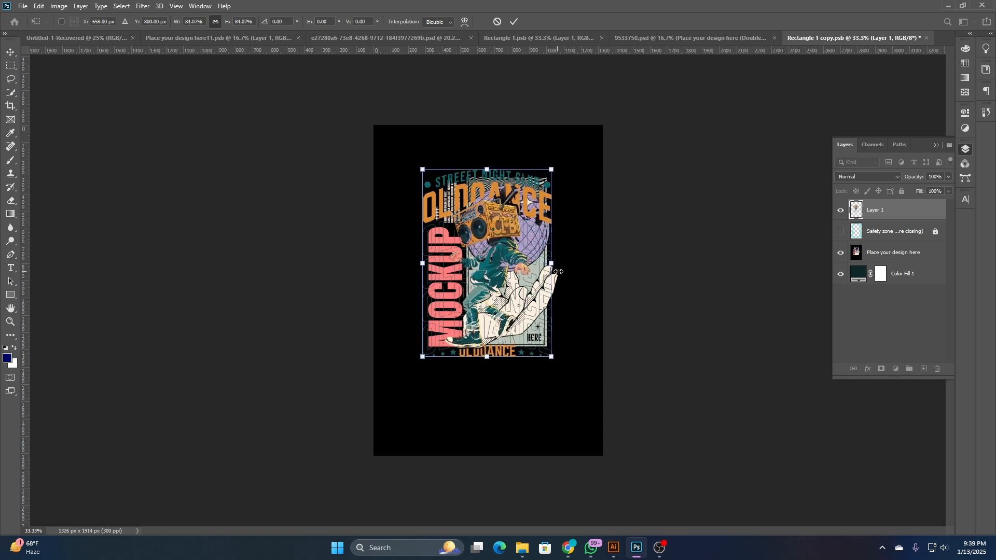
# - Hide the Place your design here layer, save the smart object and inspect the print on the sweatshirt up close
pyautogui.click(844, 253)
pyautogui.hotkey('ctrl', 's')
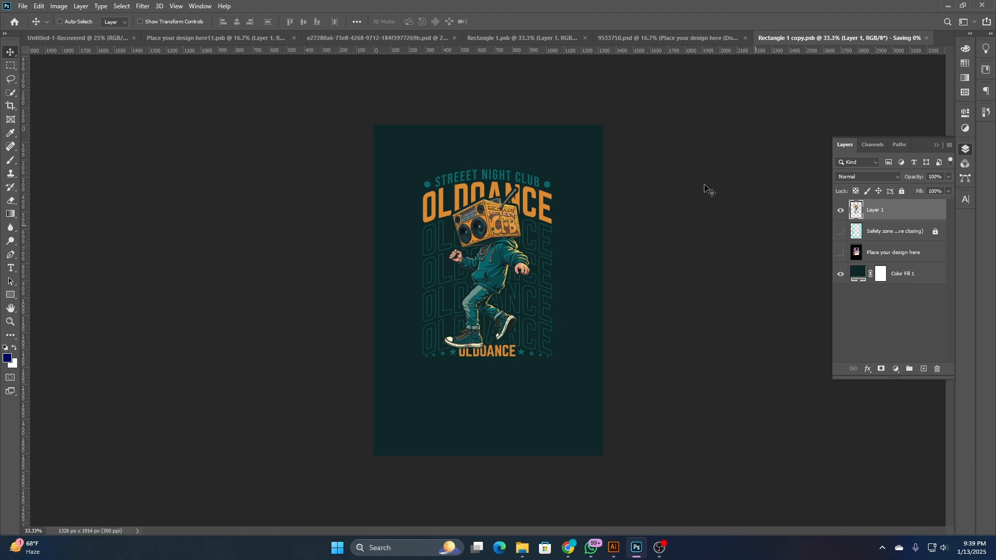
pyautogui.click(678, 39)
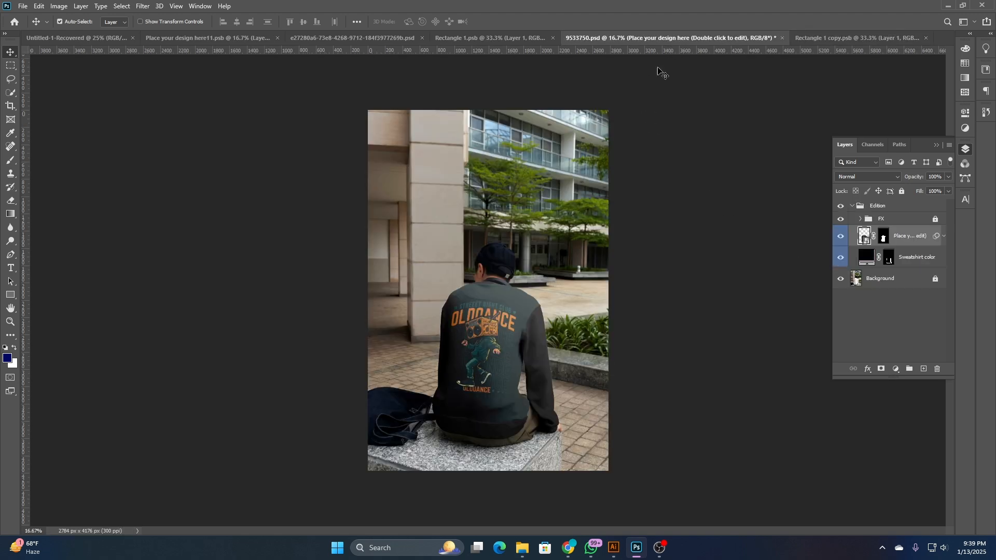
pyautogui.scroll(3, 495, 355)
pyautogui.scroll(3, 492, 347)
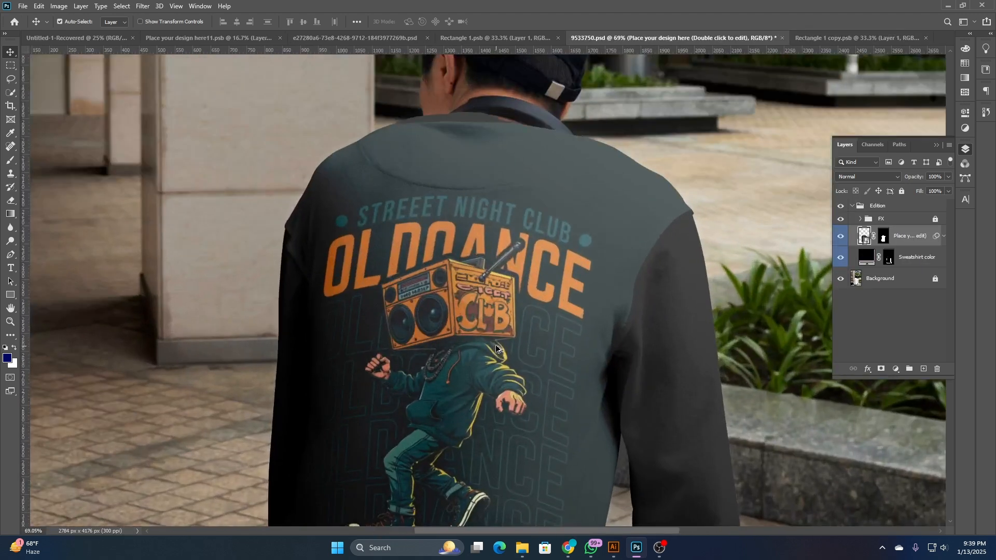
pyautogui.scroll(-3, 496, 344)
# - Change Color Fill 1 to near-black, save the smart object and check the recolored sweatshirt in the 9533750 mockup
pyautogui.click(838, 36)
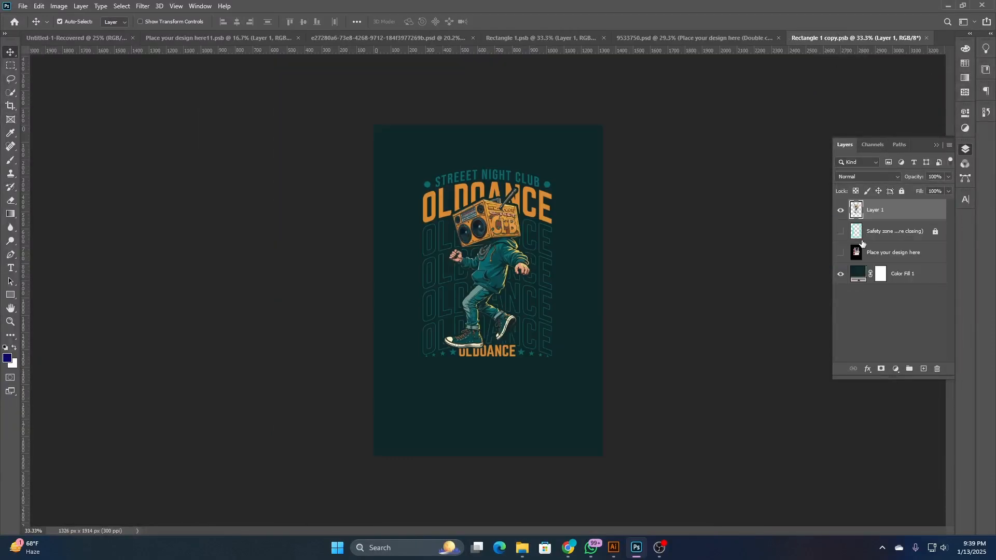
pyautogui.doubleClick(861, 275)
pyautogui.click(625, 409)
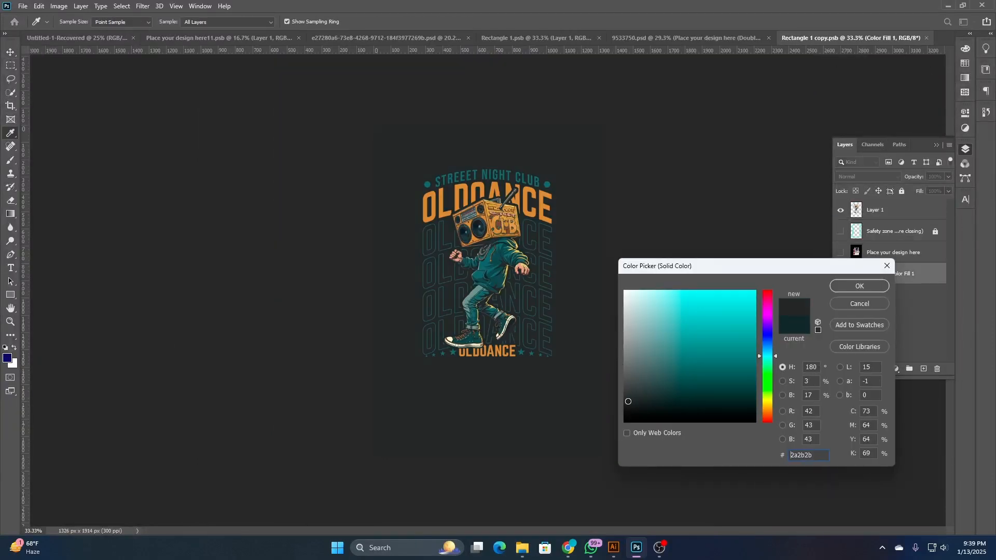
pyautogui.click(859, 286)
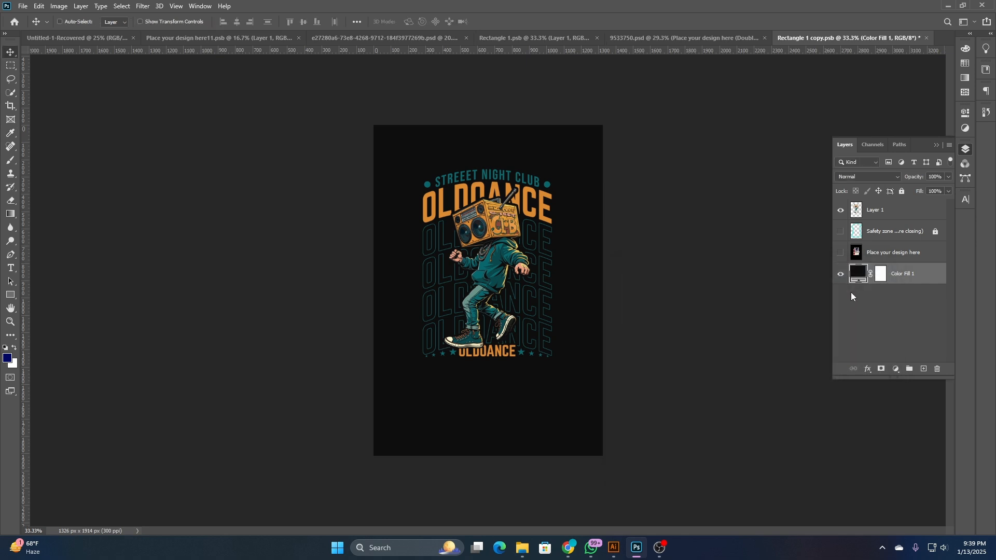
pyautogui.hotkey('ctrl', 's')
pyautogui.click(696, 36)
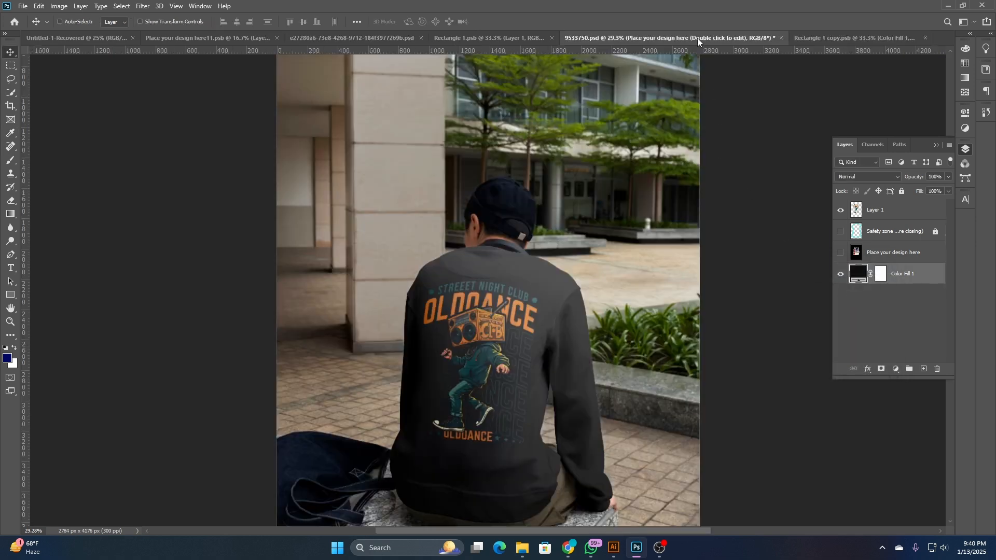
pyautogui.scroll(-3, 457, 300)
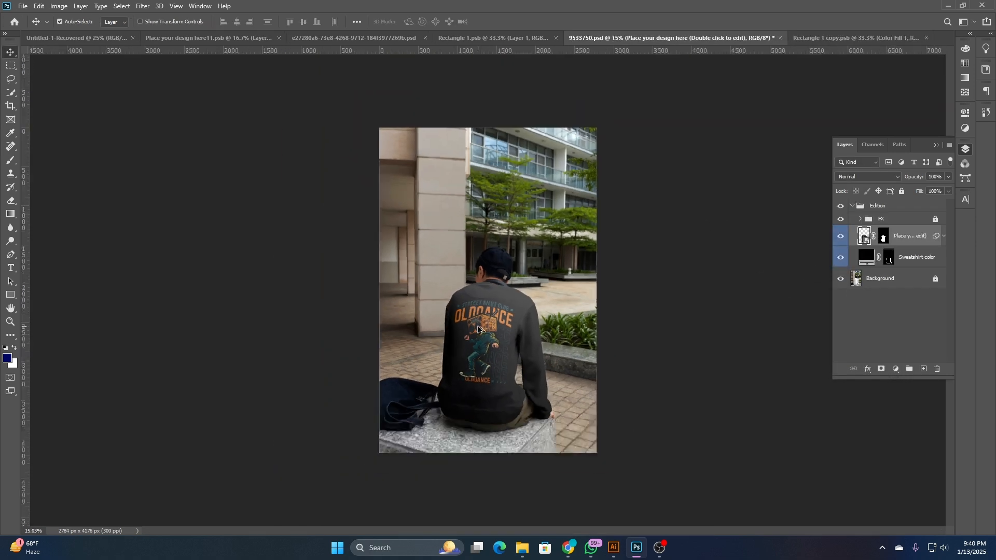
pyautogui.scroll(3, 480, 320)
pyautogui.scroll(-3, 481, 319)
pyautogui.click(522, 548)
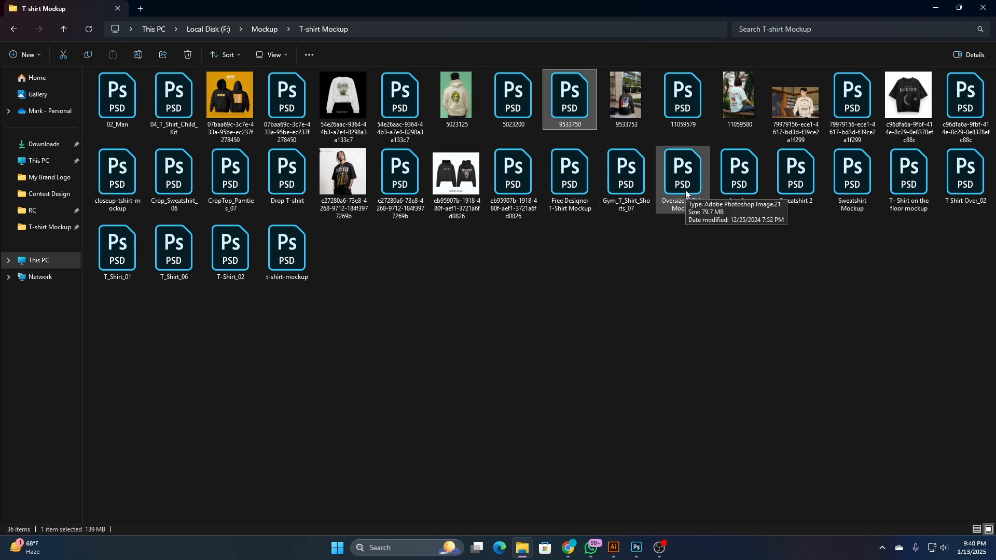
pyautogui.click(750, 269)
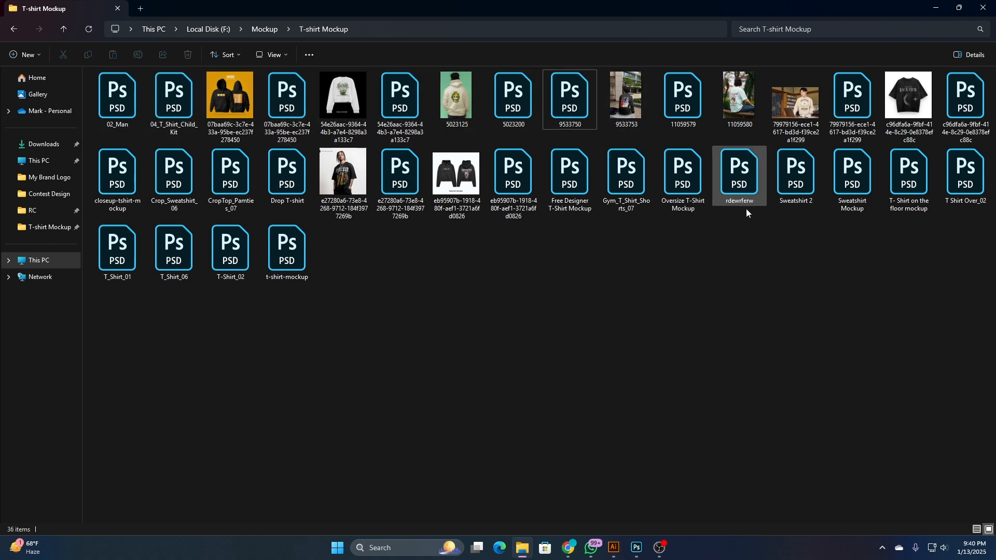
pyautogui.doubleClick(680, 182)
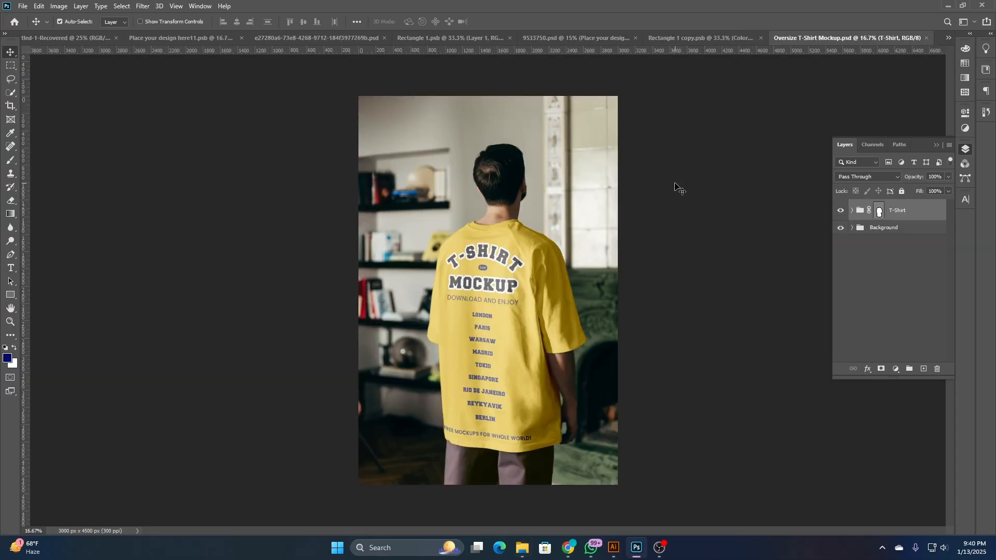
pyautogui.click(926, 39)
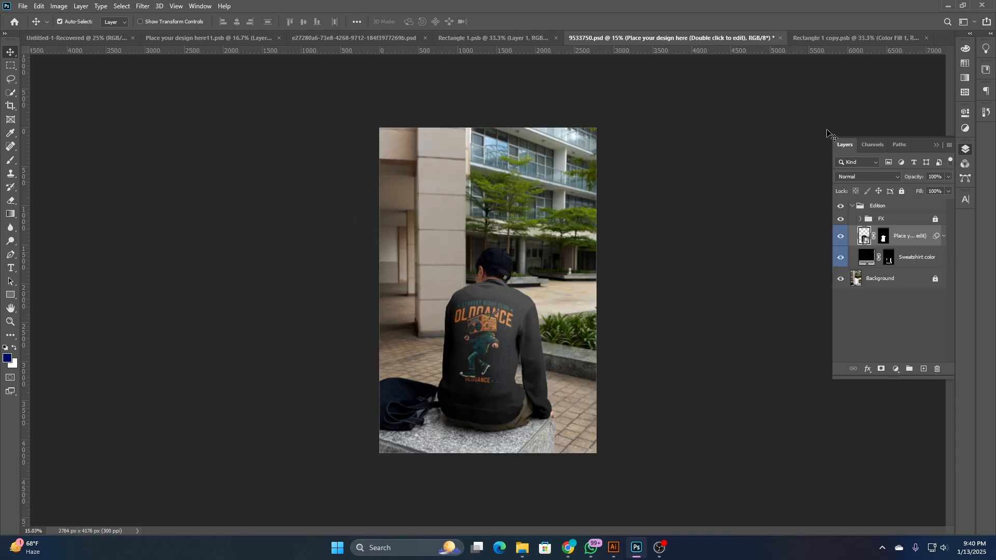
# - Open the Drop T-shirt mockup from the T-shirt Mockup folder and set the front shirt's color to 161616
pyautogui.click(522, 548)
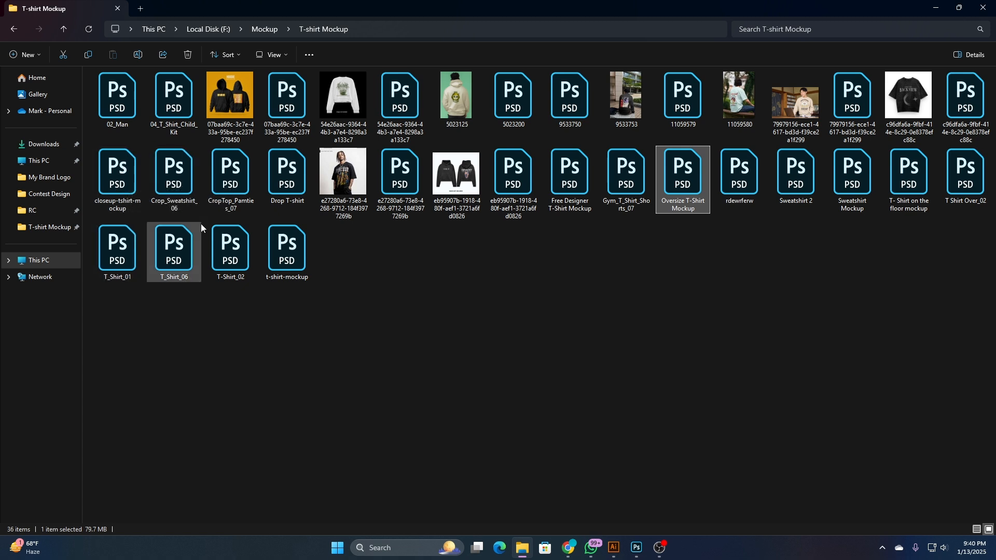
pyautogui.doubleClick(287, 173)
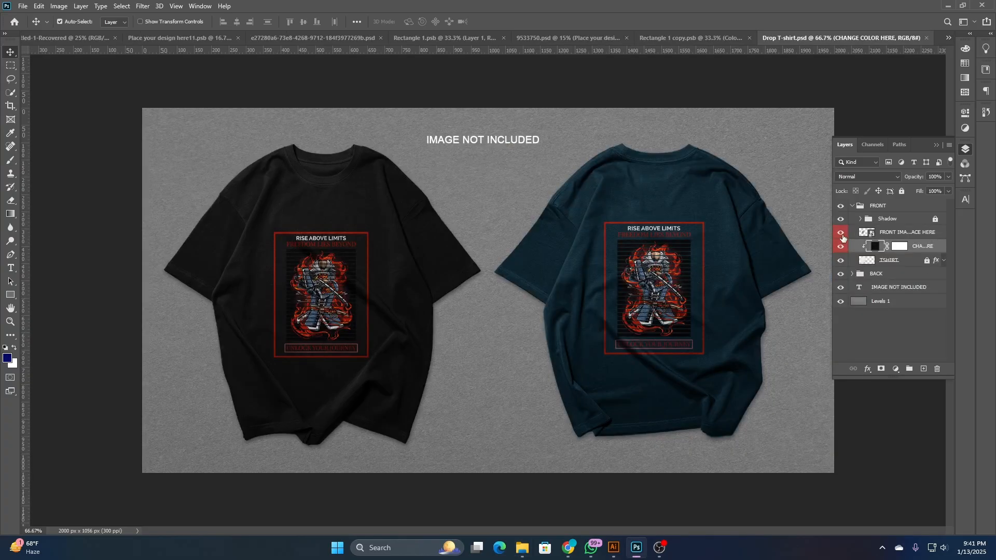
pyautogui.doubleClick(874, 247)
pyautogui.moveTo(659, 327); pyautogui.dragTo(609, 412)
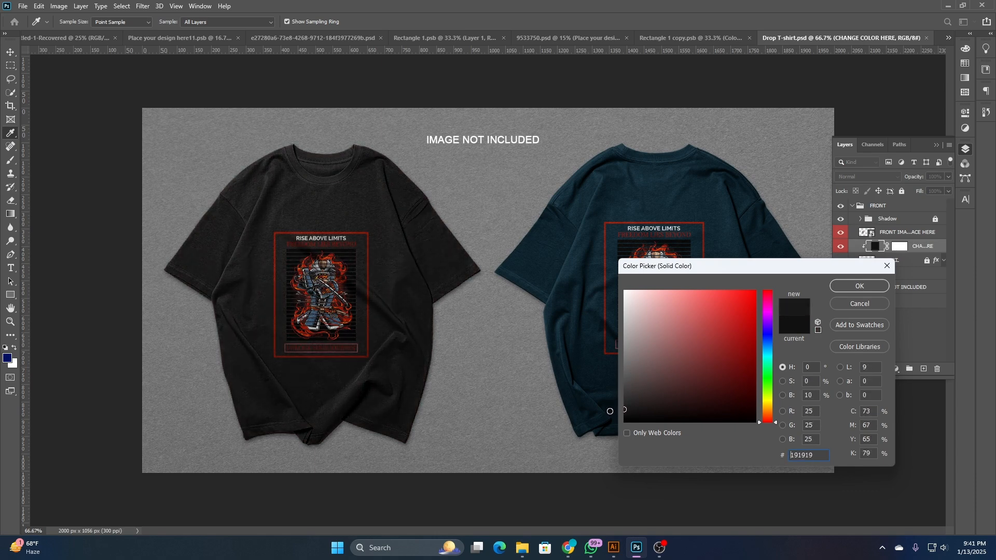
pyautogui.click(864, 287)
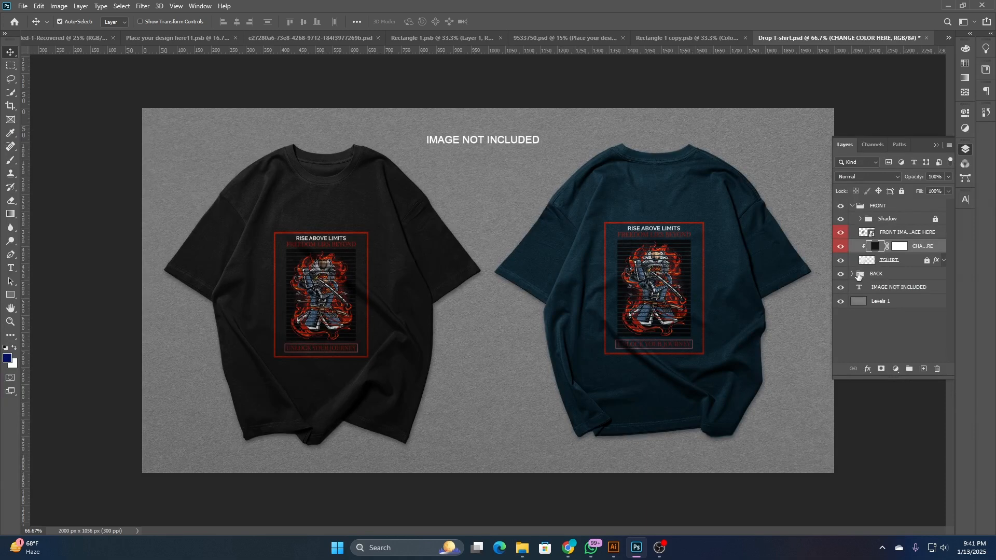
# - Expand the BACK group and set the back shirt's color to the copied hex value 1F2D2D
pyautogui.click(852, 274)
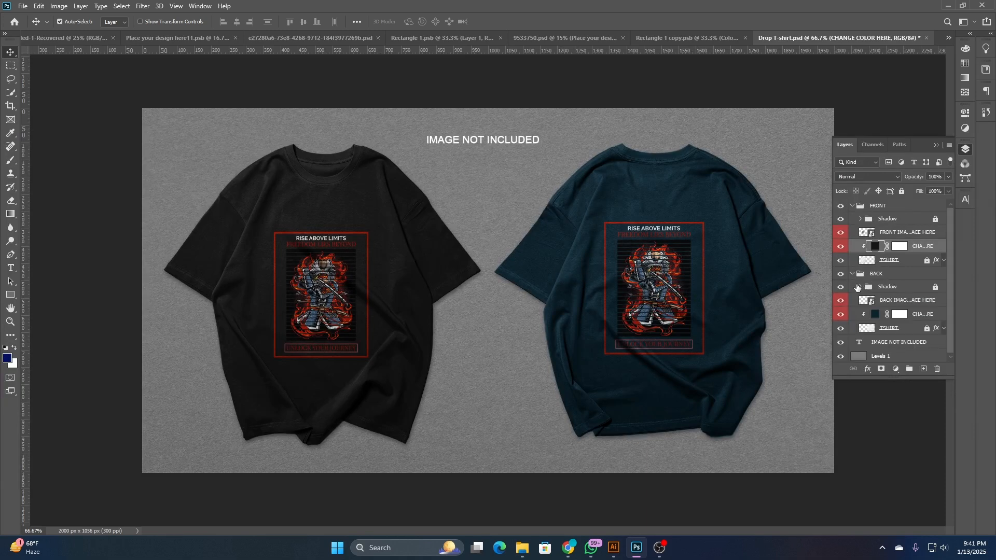
pyautogui.doubleClick(874, 314)
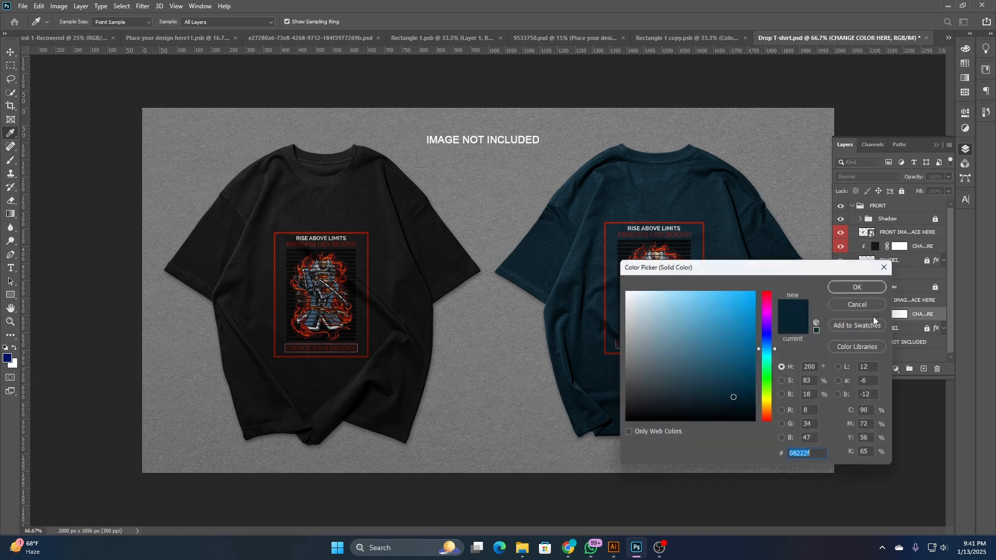
pyautogui.rightClick(798, 451)
pyautogui.click(832, 352)
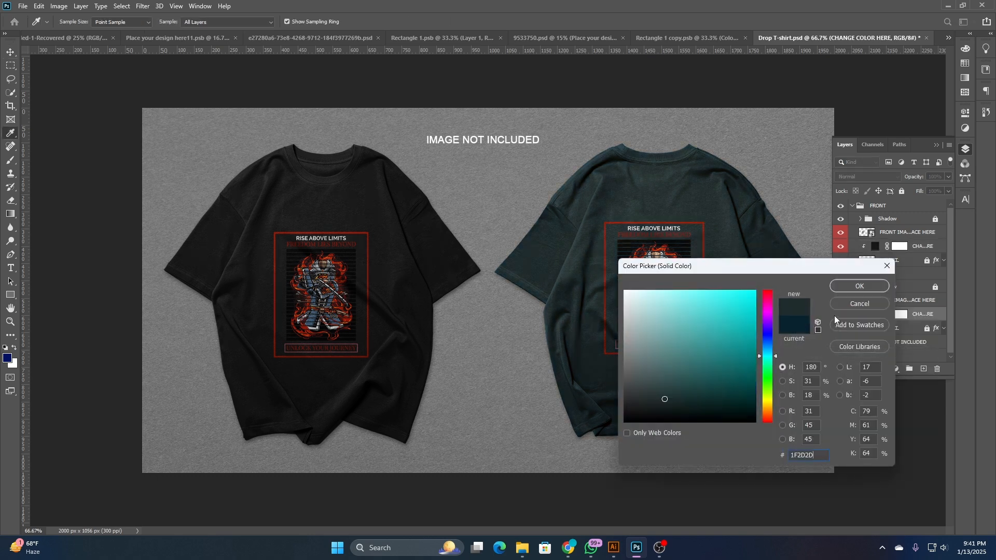
pyautogui.click(876, 286)
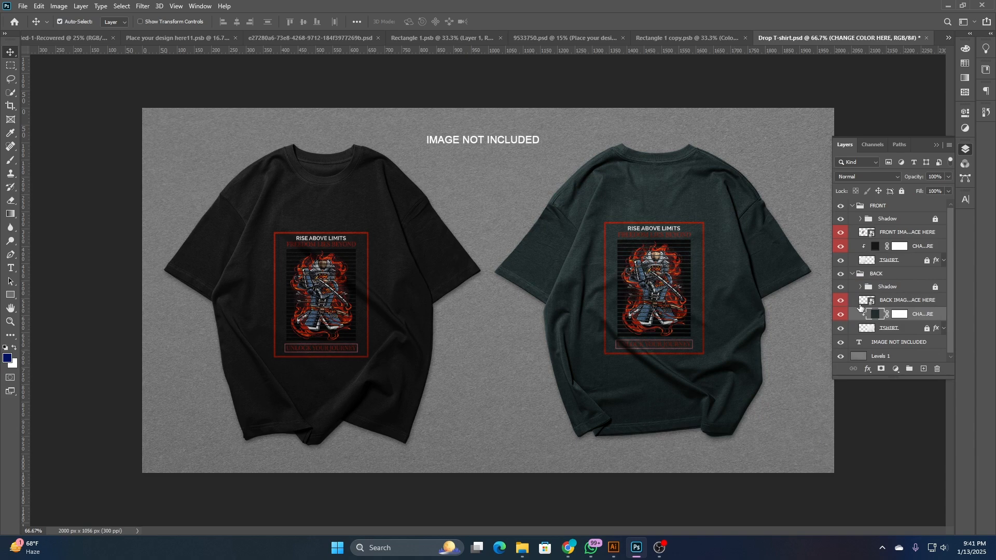
# - Open the back image smart object of the Drop T-shirt mockup and close the 9533750 sweatshirt mockup
pyautogui.doubleClick(863, 302)
pyautogui.click(503, 41)
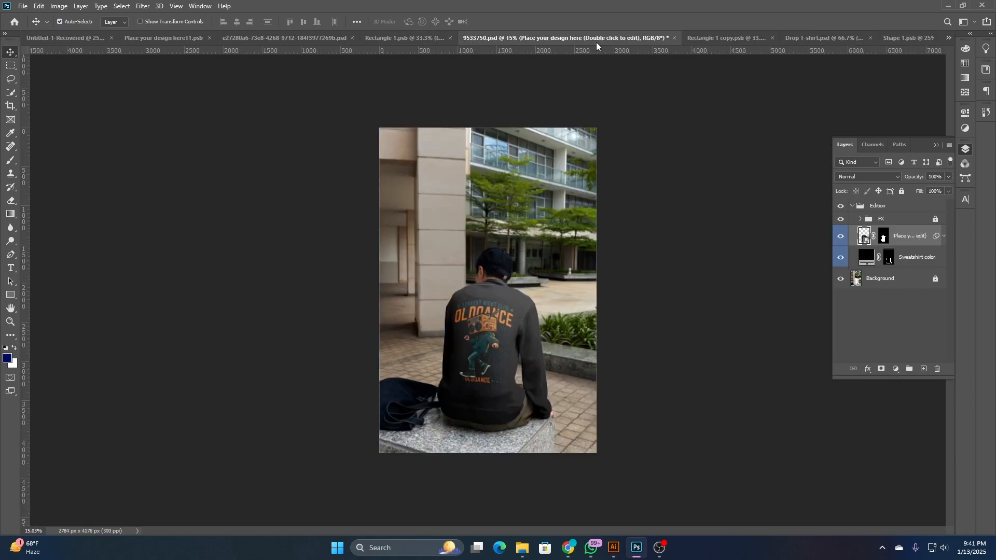
pyautogui.click(674, 37)
pyautogui.click(496, 204)
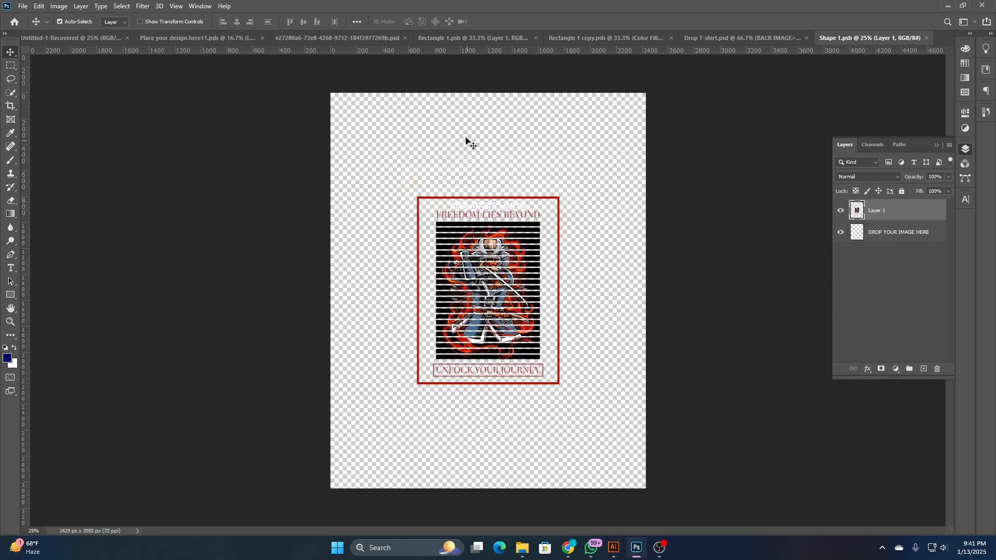
# - Copy the boombox design from Rectangle 1.psb into the Shape 1.psb smart object, hide the old artwork layers, save and return to the Drop T-shirt mockup
pyautogui.click(451, 40)
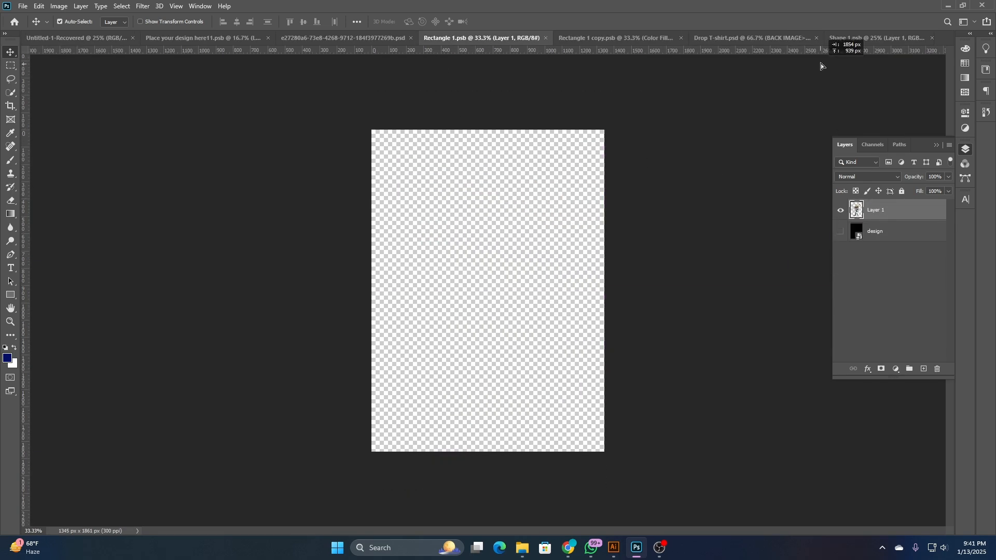
pyautogui.click(852, 39)
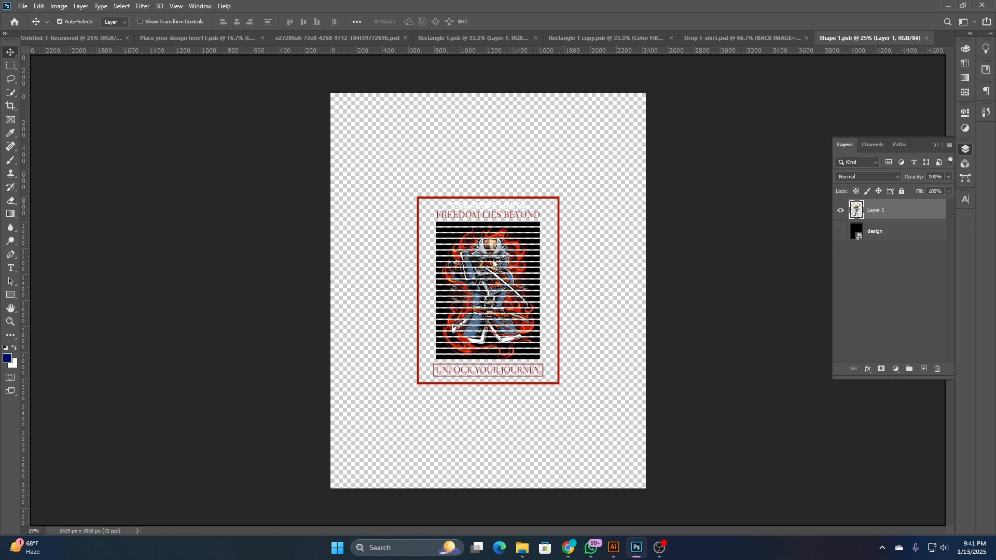
pyautogui.hotkey('ctrl', 'v')
pyautogui.moveTo(495, 210); pyautogui.dragTo(489, 237)
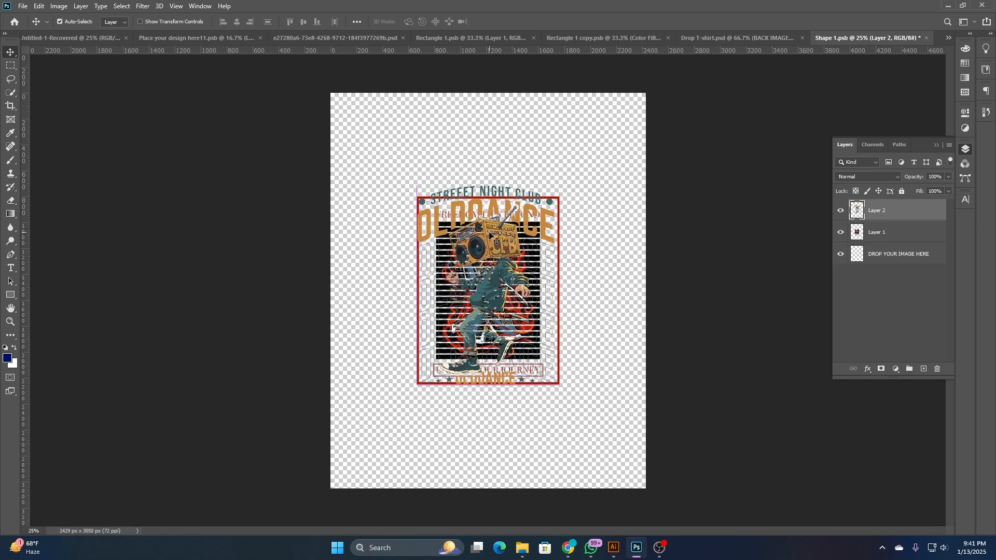
pyautogui.click(839, 233)
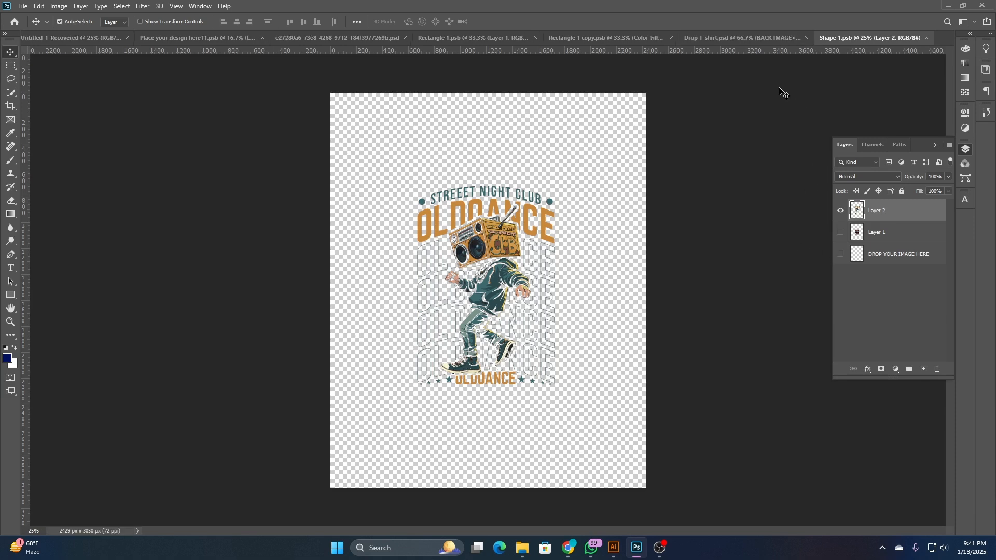
pyautogui.click(757, 39)
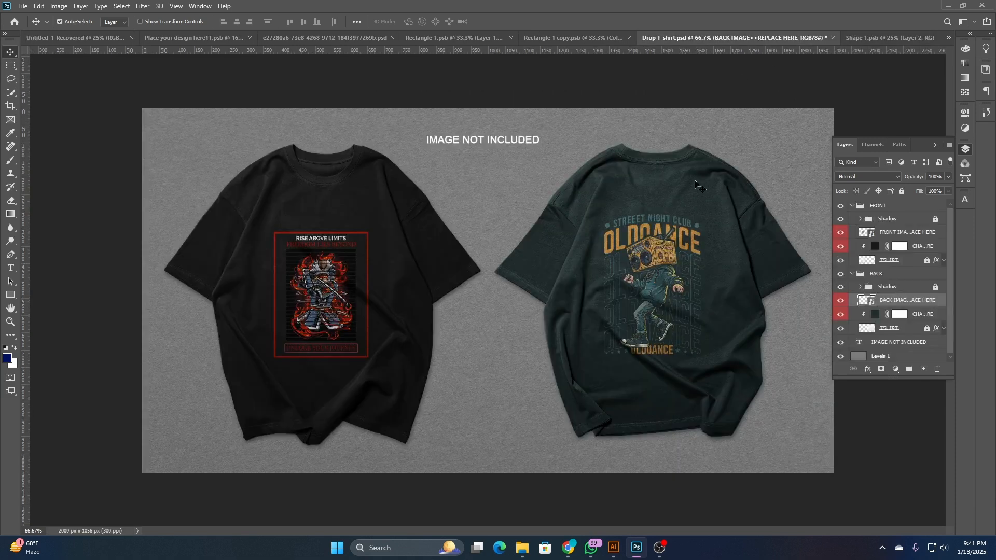
# - Enlarge the boombox artwork on the back shirt and center it across the shirt's back
pyautogui.hotkey('ctrl', 't')
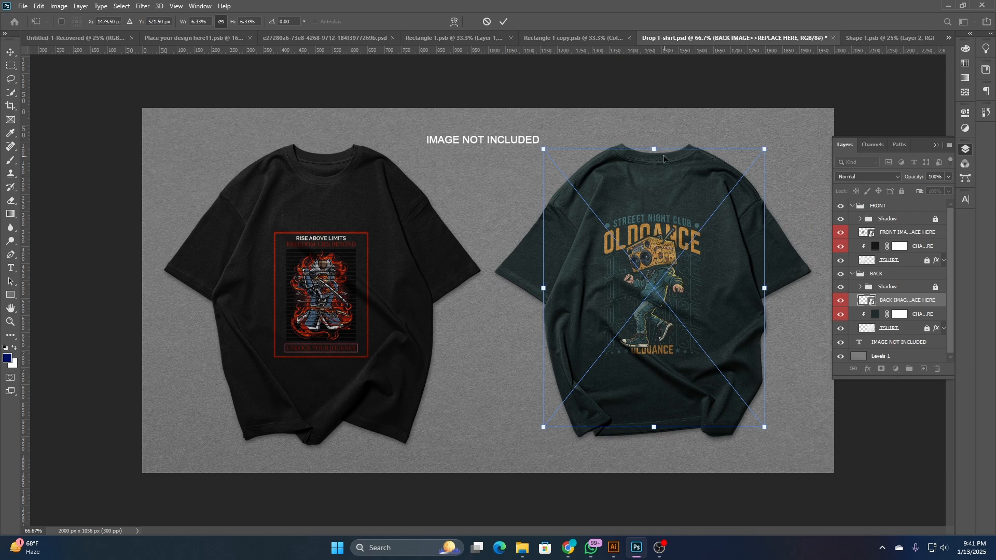
pyautogui.moveTo(663, 155); pyautogui.dragTo(670, 97)
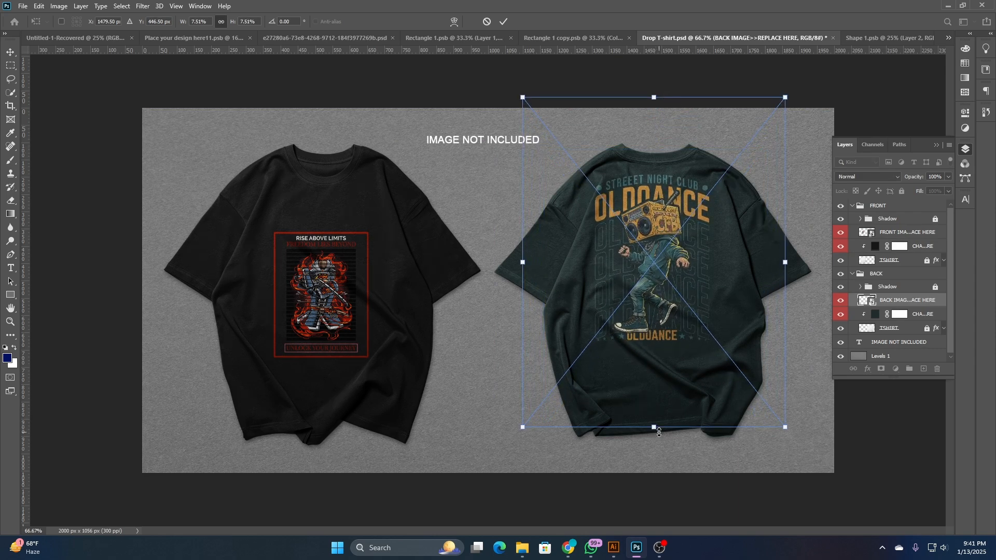
pyautogui.moveTo(658, 432); pyautogui.dragTo(657, 482)
pyautogui.moveTo(645, 289); pyautogui.dragTo(655, 292)
pyautogui.click(504, 22)
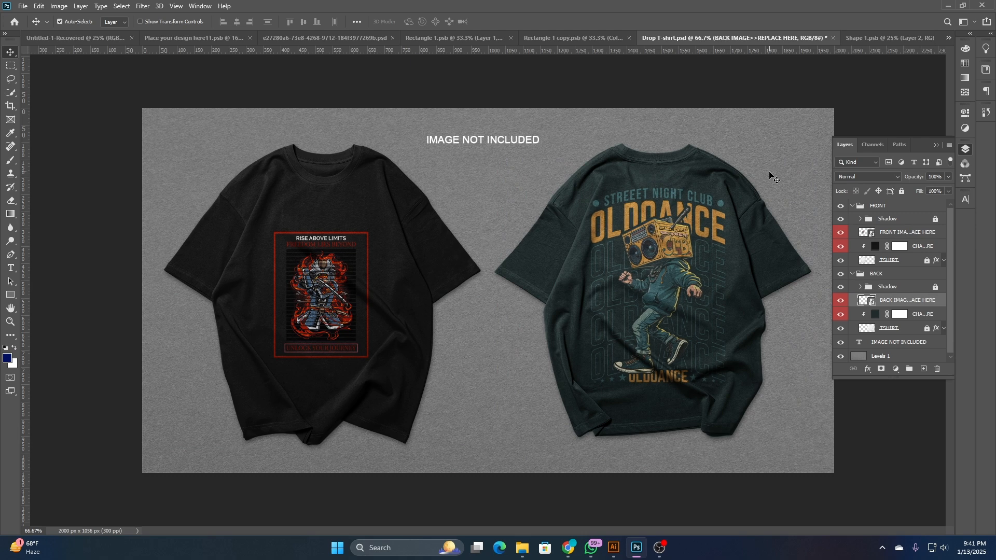
# - Set the back shirt's color to 171717 and collapse the layer list to show the whole mockup
pyautogui.doubleClick(874, 314)
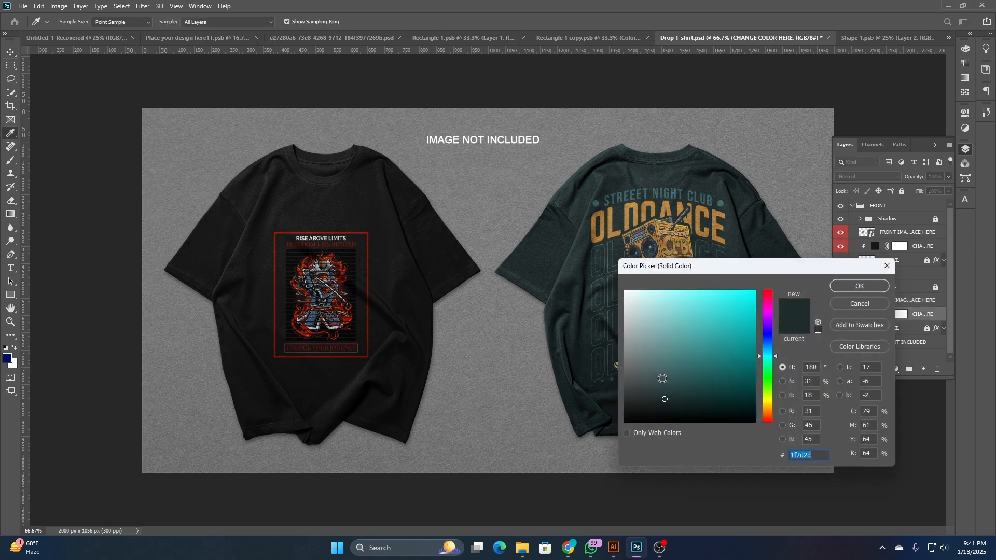
pyautogui.moveTo(661, 379); pyautogui.dragTo(608, 412)
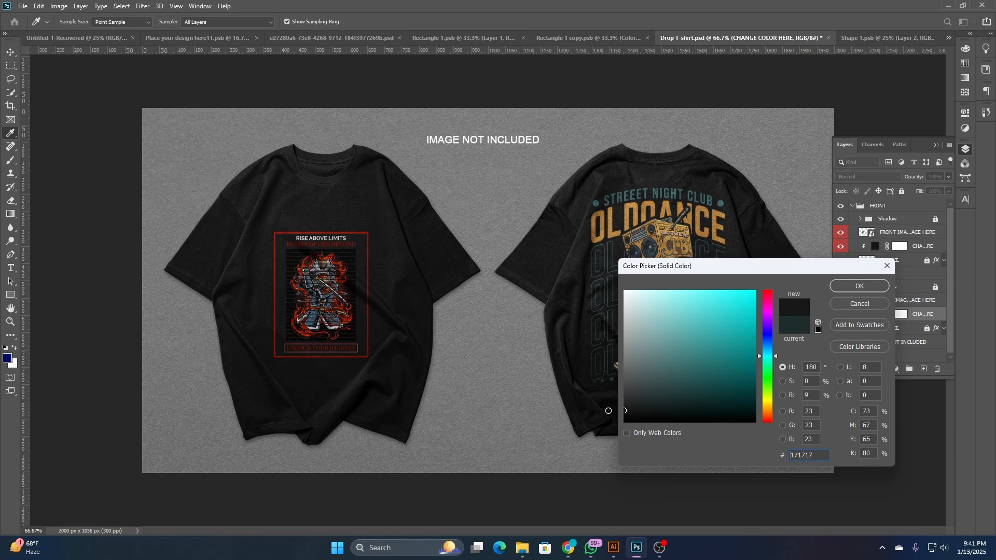
pyautogui.click(871, 284)
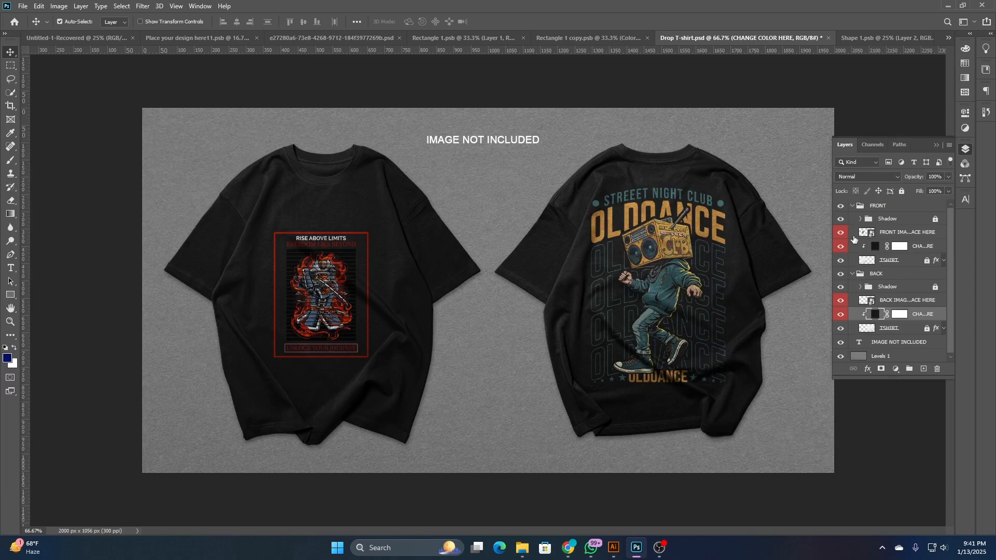
pyautogui.click(962, 152)
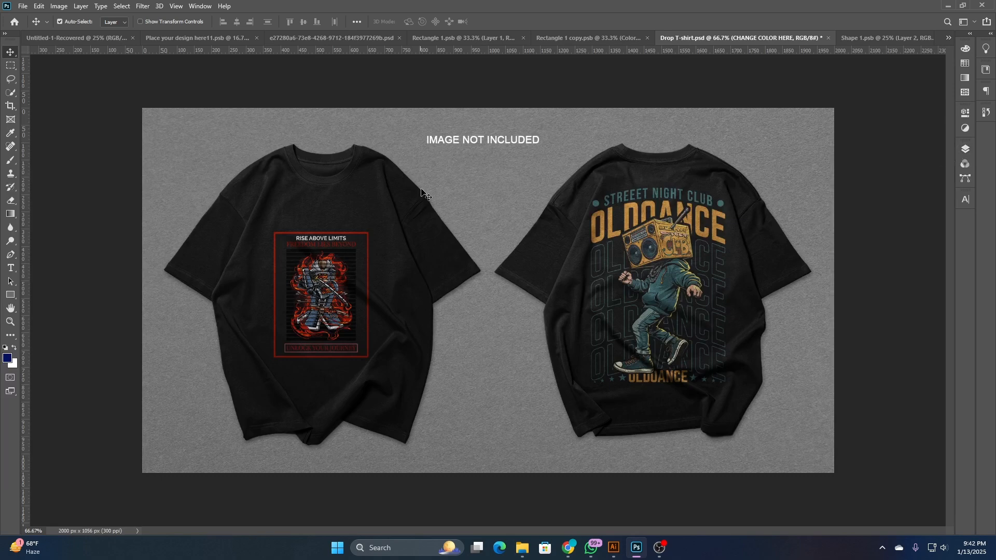
# - Switch to Illustrator and place a copy of the boombox design outside the artboard, below the green T-shirt reference image
pyautogui.click(613, 547)
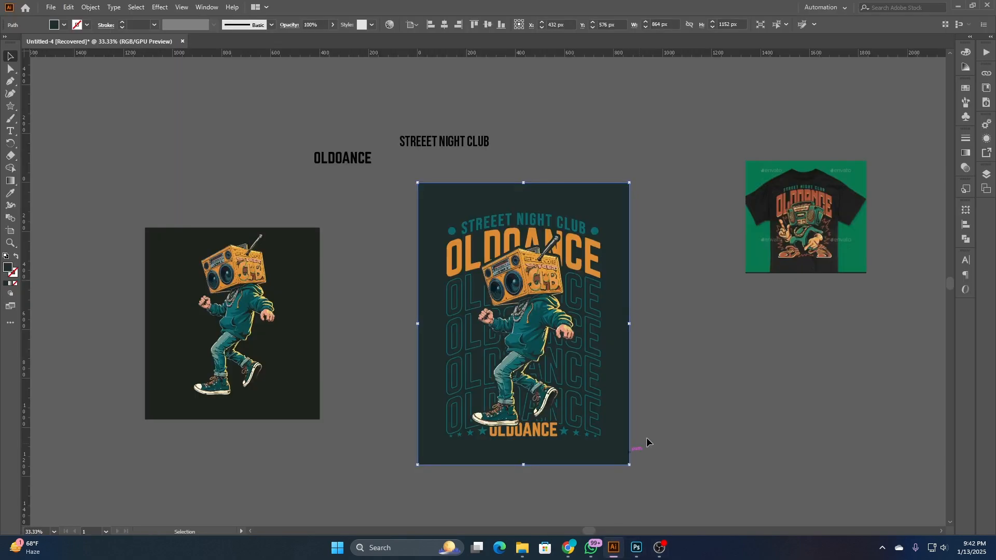
pyautogui.moveTo(652, 333); pyautogui.dragTo(464, 283)
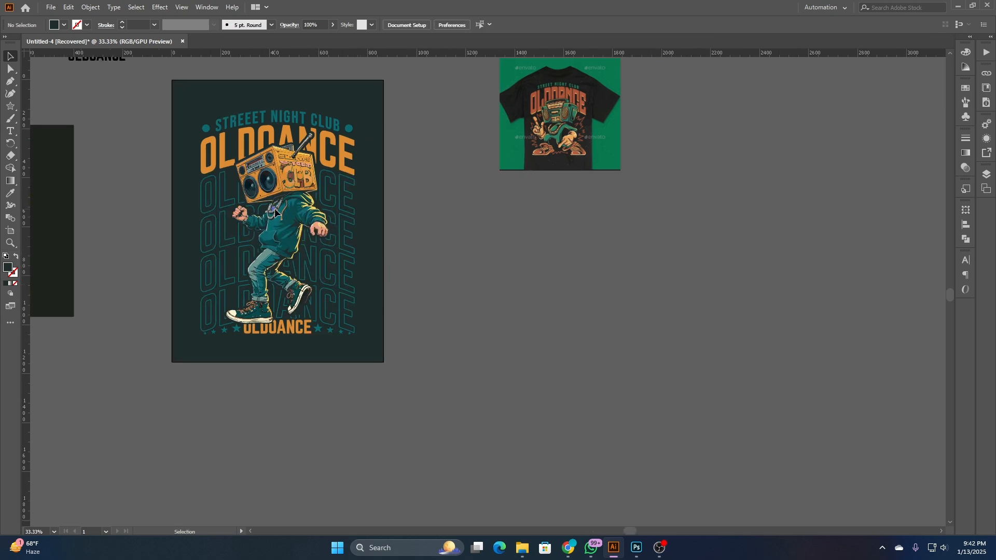
pyautogui.moveTo(275, 213); pyautogui.dragTo(613, 298)
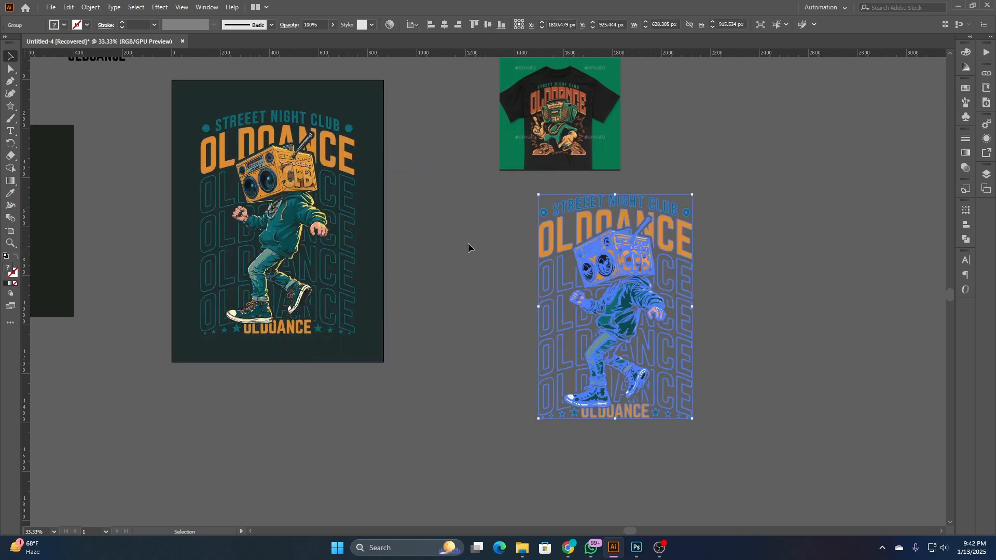
pyautogui.click(468, 242)
pyautogui.click(618, 249)
pyautogui.hotkey('ctrl', '-')
pyautogui.hotkey('ctrl', '-')
pyautogui.hotkey('ctrl', '-')
pyautogui.click(450, 192)
pyautogui.scroll(3, 362, 210)
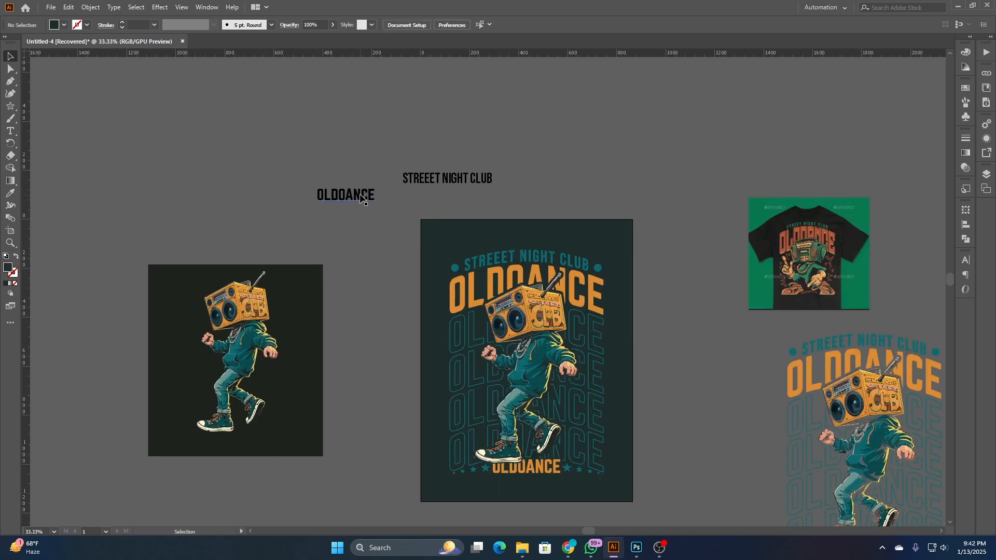
# - Place a copy of the black OLDOANCE text above the artboard and convert it to outlines
pyautogui.moveTo(372, 195); pyautogui.dragTo(669, 127)
pyautogui.rightClick(668, 127)
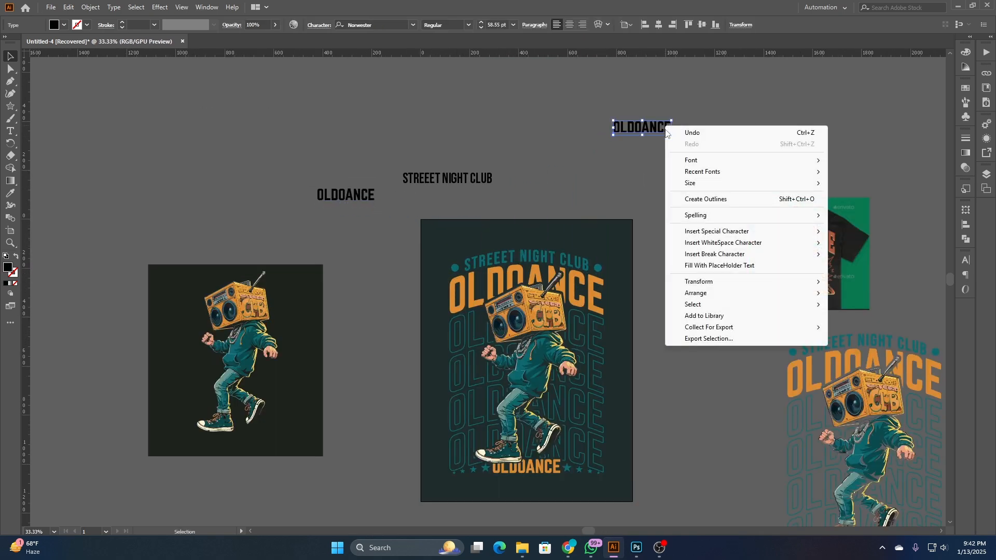
pyautogui.click(703, 200)
# - Apply an Arch warp with a 25% horizontal bend to the outlined OLDOANCE lettering
pyautogui.click(152, 6)
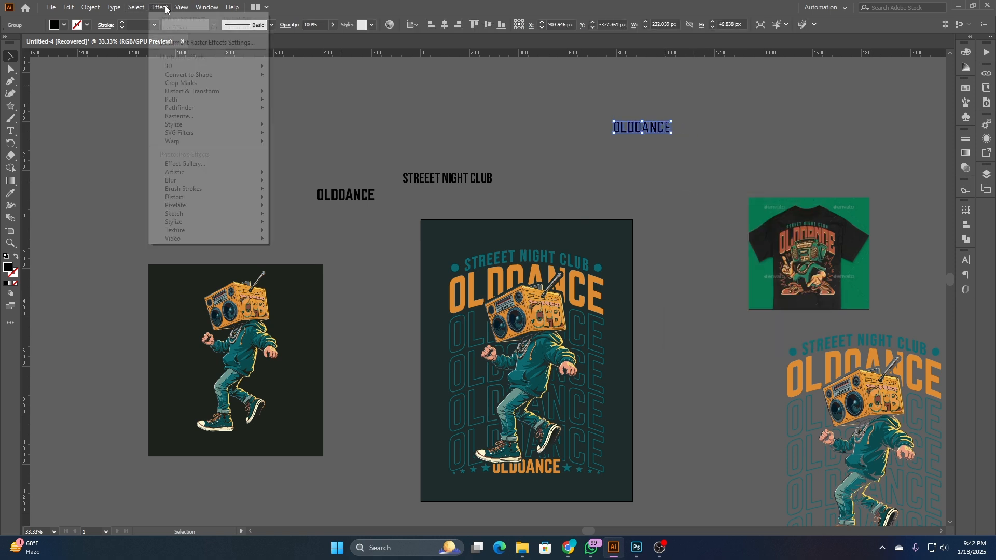
pyautogui.moveTo(206, 144)
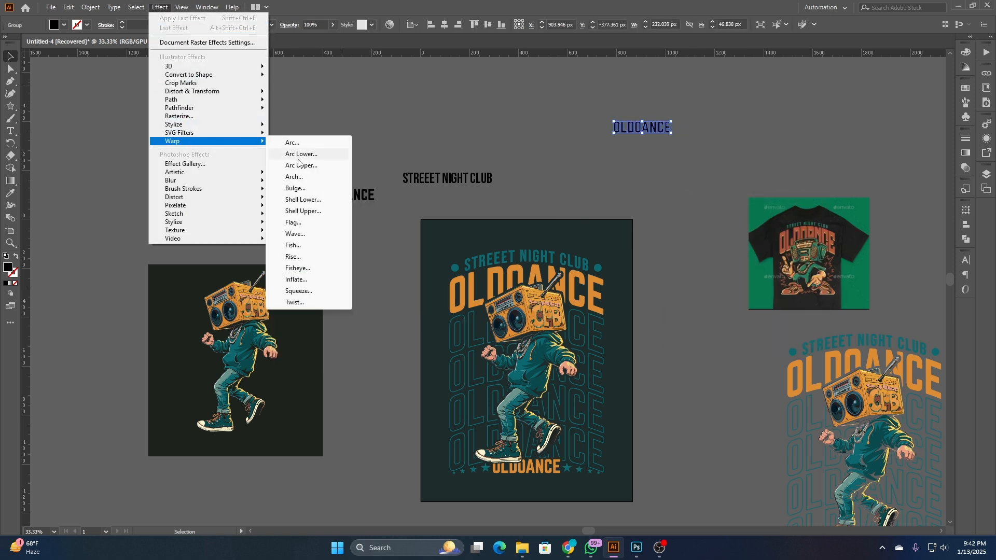
pyautogui.click(294, 177)
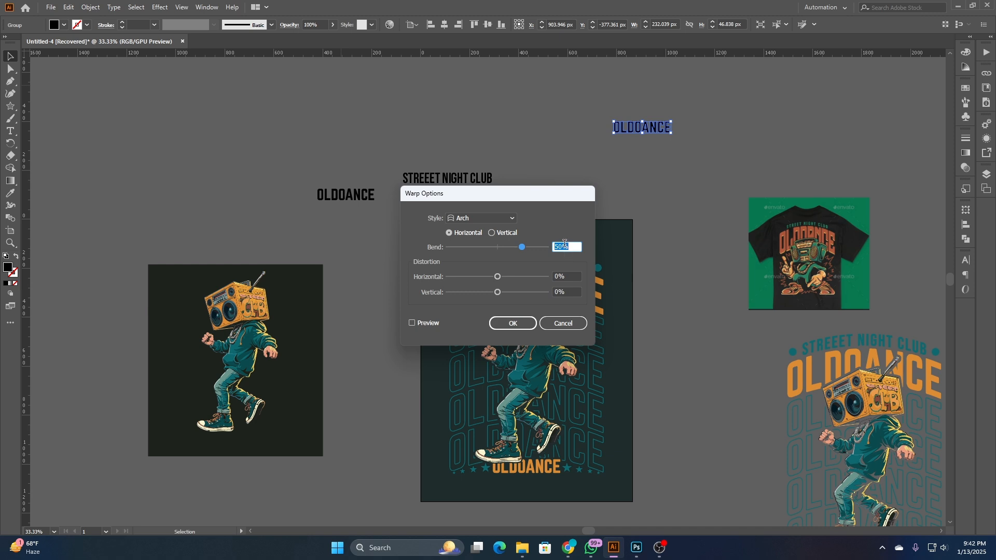
pyautogui.click(437, 322)
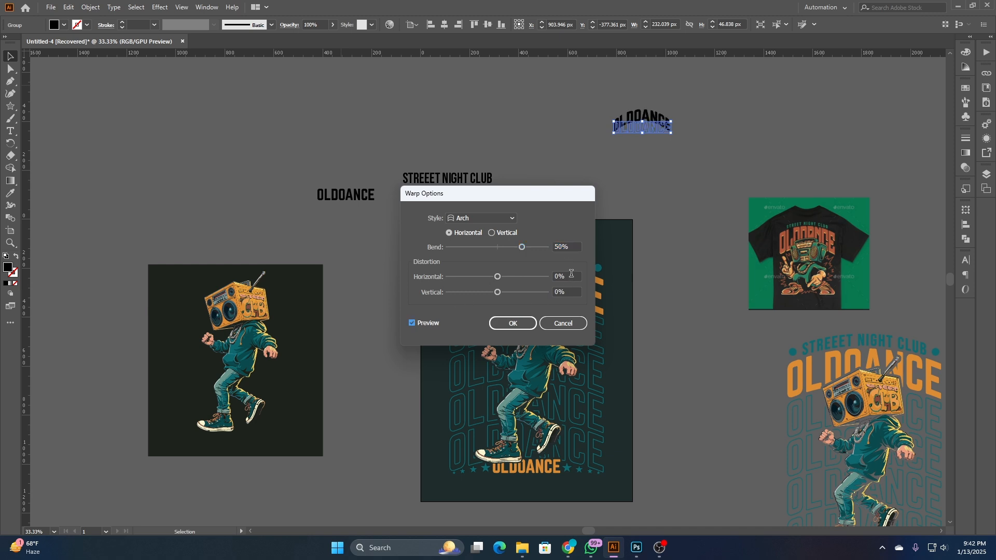
pyautogui.click(566, 248)
pyautogui.scroll(-15, 571, 247)
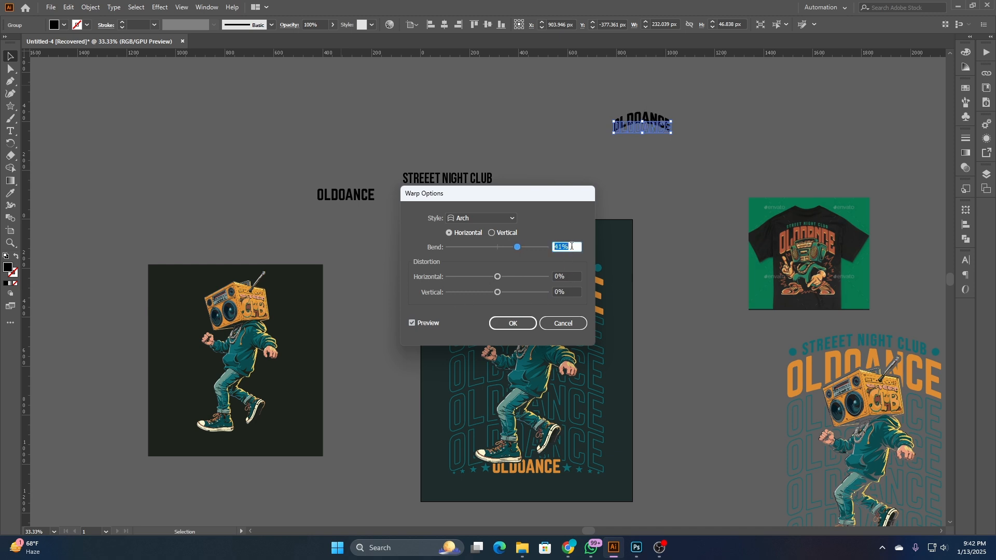
pyautogui.scroll(-3, 571, 247)
pyautogui.click(524, 323)
# - Enlarge the arched OLDOANCE lettering to about 657 px wide and expand its appearance
pyautogui.moveTo(674, 134); pyautogui.dragTo(726, 167)
pyautogui.click(687, 177)
pyautogui.moveTo(688, 108); pyautogui.dragTo(685, 145)
pyautogui.rightClick(685, 150)
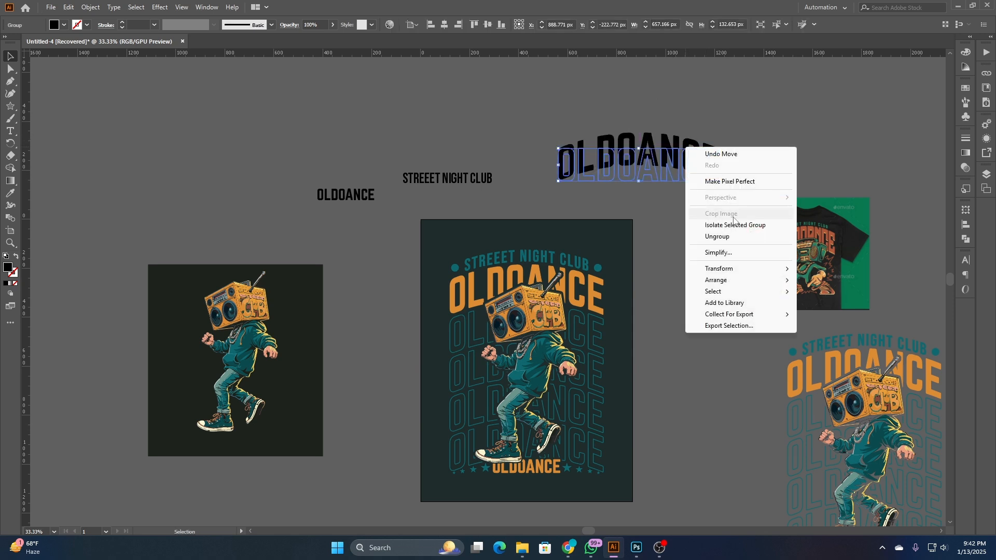
pyautogui.click(91, 8)
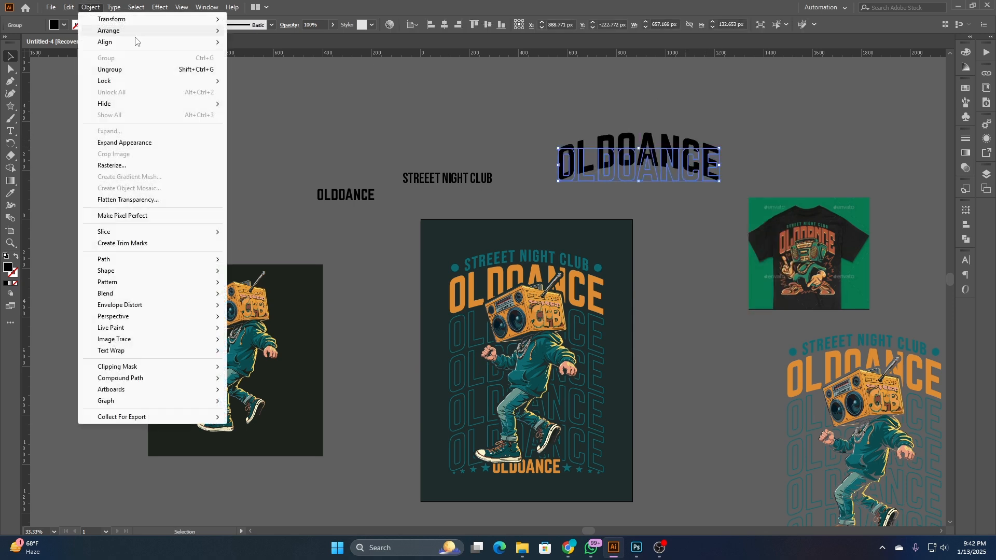
pyautogui.click(145, 143)
# - Place a copy of the STREEET NIGHT CLUB text above the arched OLDOANCE and convert it to outlines
pyautogui.click(464, 125)
pyautogui.moveTo(544, 126); pyautogui.dragTo(439, 147)
pyautogui.moveTo(328, 208); pyautogui.dragTo(520, 141)
pyautogui.rightClick(520, 141)
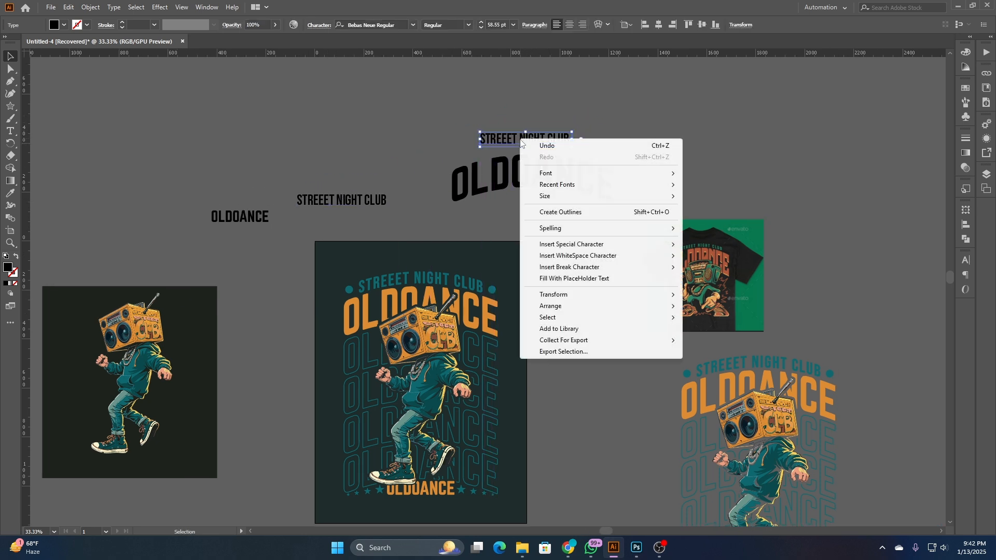
pyautogui.click(552, 211)
# - Apply an Arch warp with a 20% horizontal bend to the outlined STREEET NIGHT CLUB lettering
pyautogui.click(160, 7)
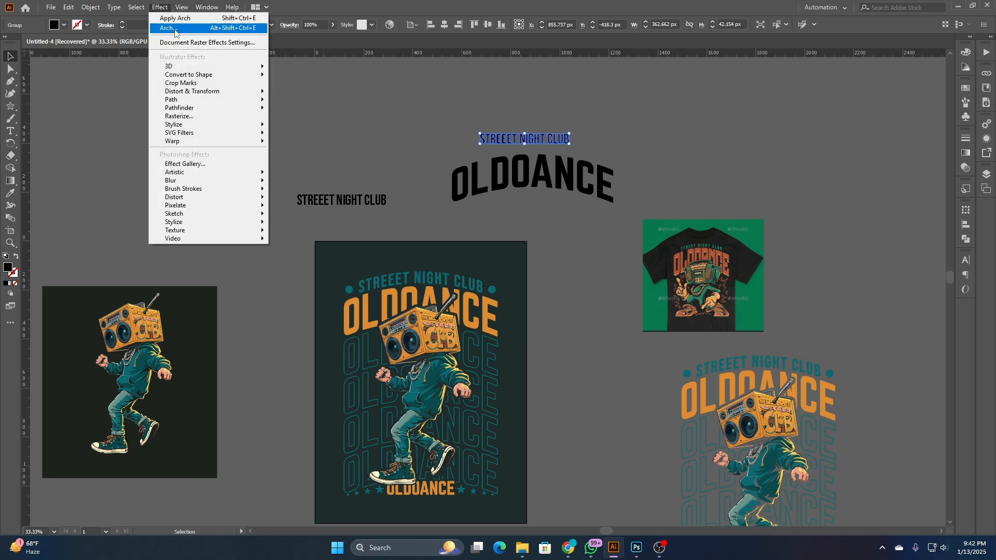
pyautogui.moveTo(229, 141)
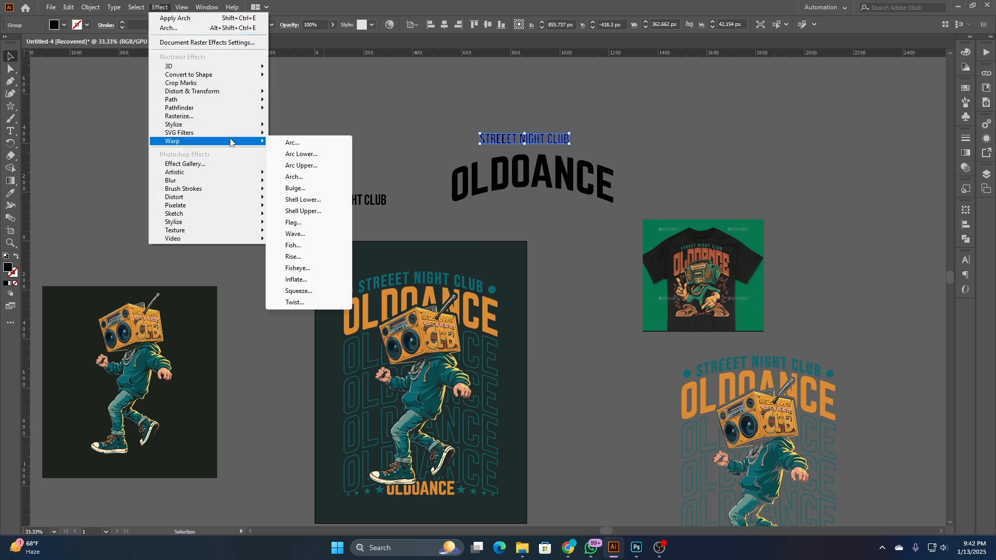
pyautogui.click(318, 176)
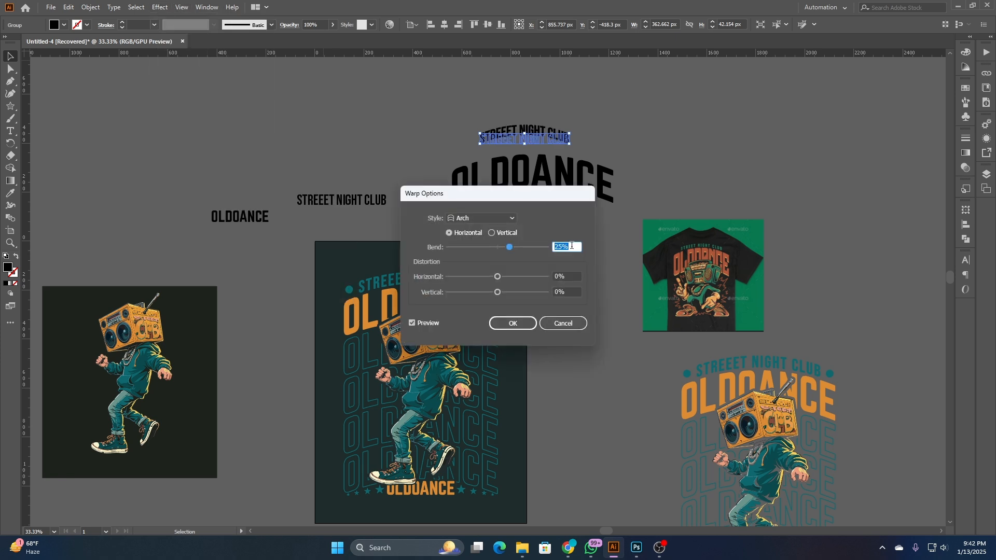
pyautogui.scroll(-4, 572, 246)
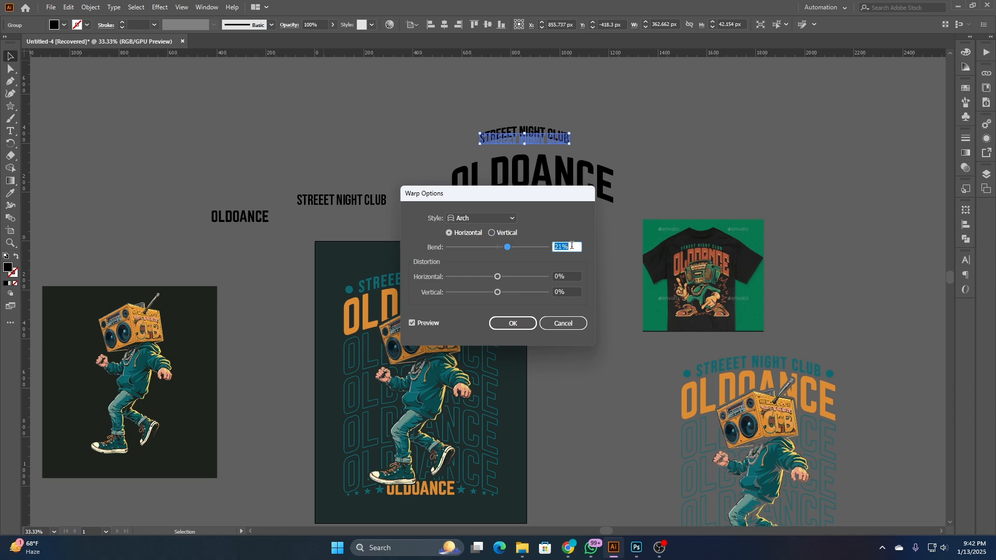
pyautogui.click(522, 322)
# - Move the arched STREEET NIGHT CLUB closer to OLDOANCE and enlarge it to about 487 px wide
pyautogui.moveTo(540, 132); pyautogui.dragTo(544, 142)
pyautogui.scroll(3, 549, 140)
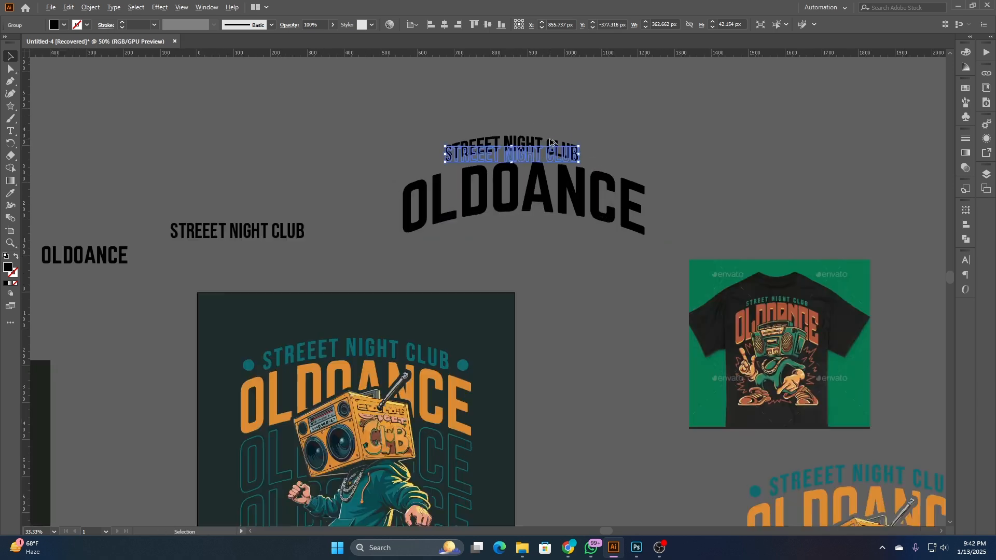
pyautogui.moveTo(610, 170); pyautogui.dragTo(655, 173)
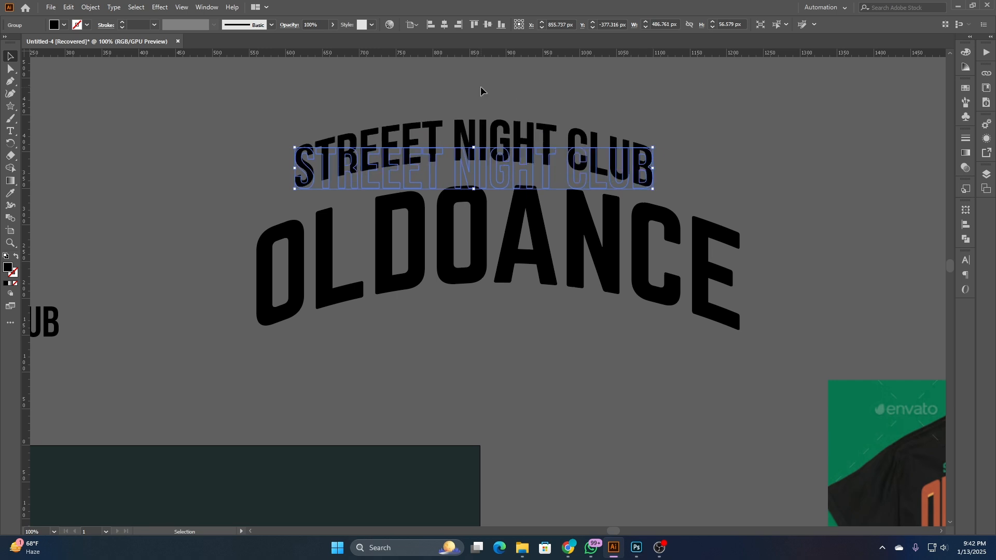
# - Center STREEET NIGHT CLUB and OLDOANCE horizontally, aligned to the selection, and move STREEET NIGHT CLUB slightly down toward OLDOANCE
pyautogui.keyDown('shift'); pyautogui.click(511, 260); pyautogui.keyUp('shift')
pyautogui.click(412, 24)
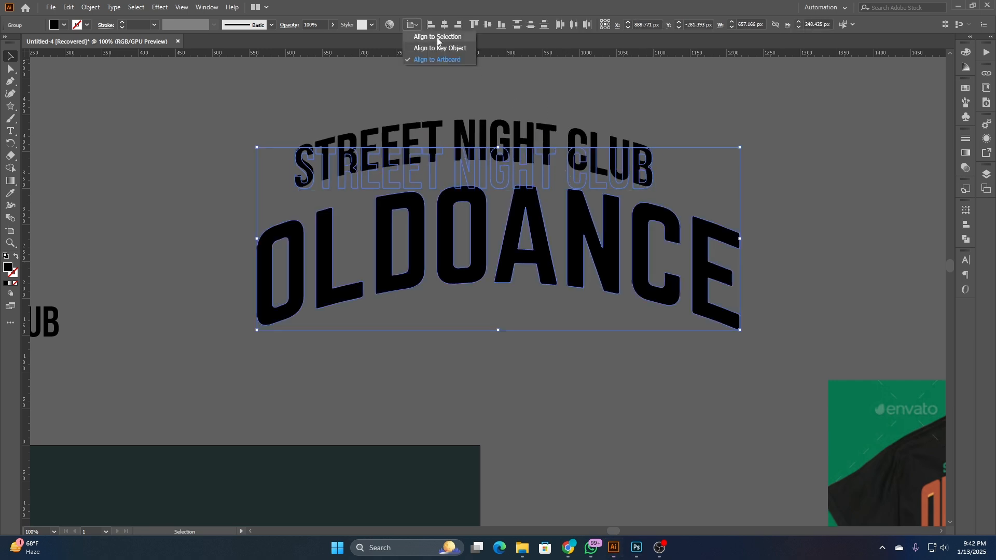
pyautogui.click(439, 38)
pyautogui.click(444, 24)
pyautogui.click(483, 116)
pyautogui.click(497, 139)
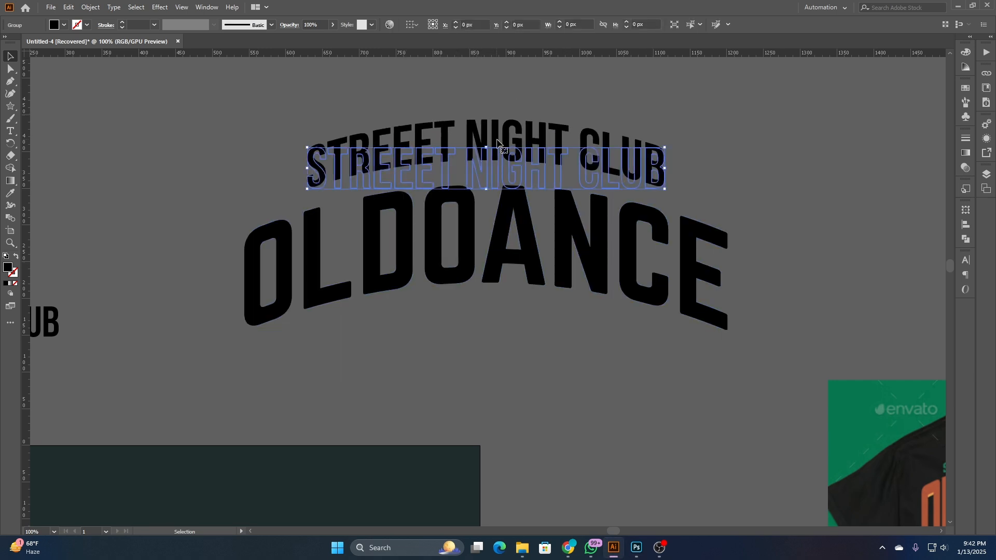
pyautogui.moveTo(498, 136); pyautogui.dragTo(499, 144)
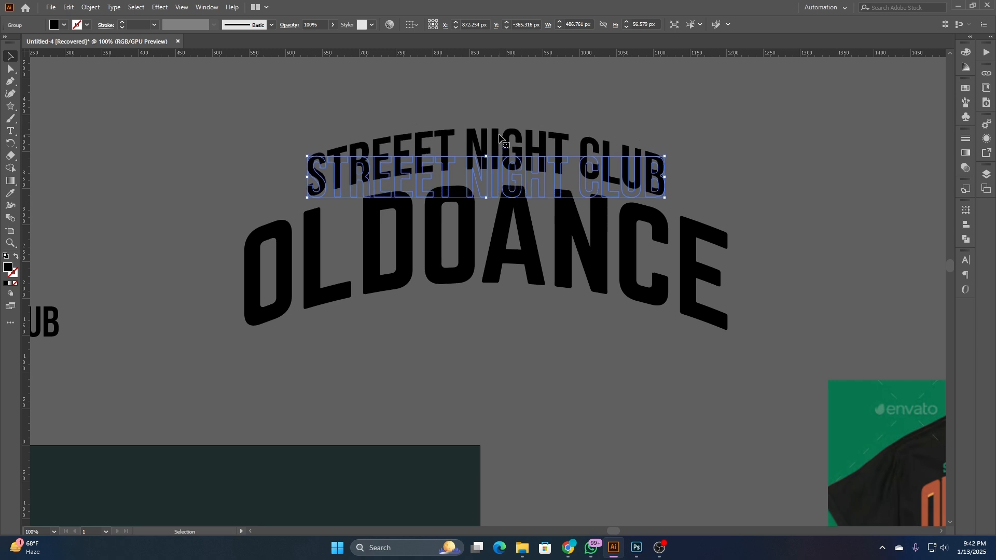
# - Nudge the arched STREEET NIGHT CLUB lettering down toward OLDOANCE and expand its appearance
pyautogui.click(673, 126)
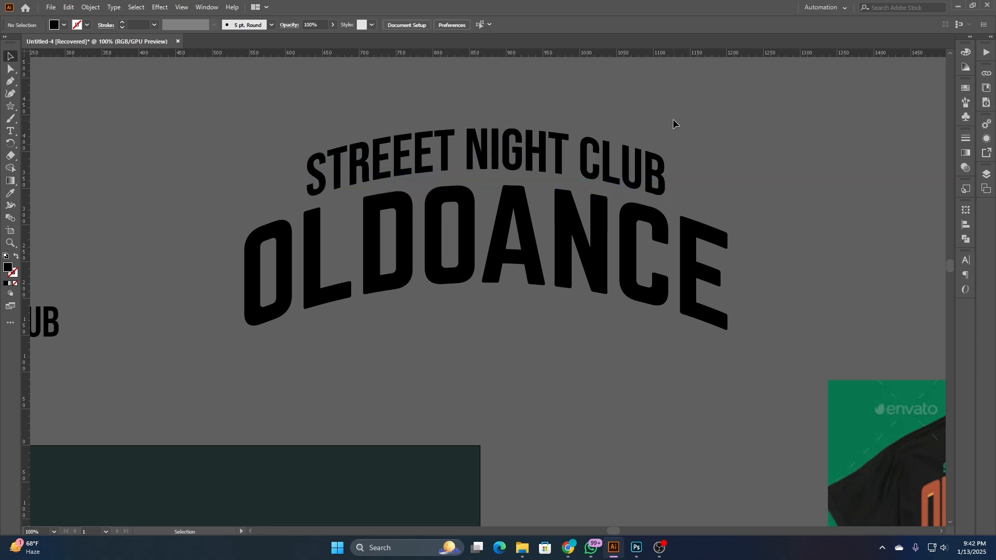
pyautogui.click(522, 147)
pyautogui.press('Down')
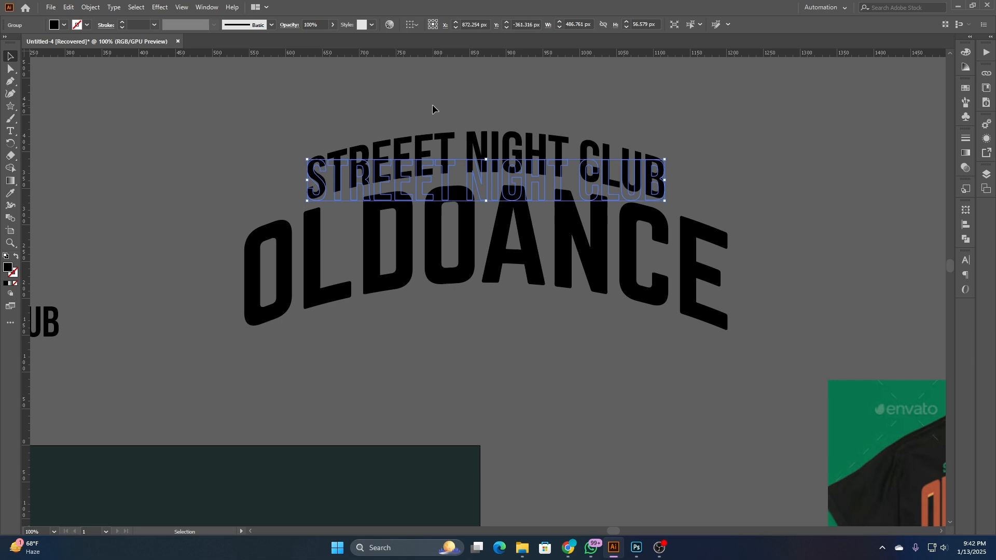
pyautogui.click(431, 104)
pyautogui.click(479, 149)
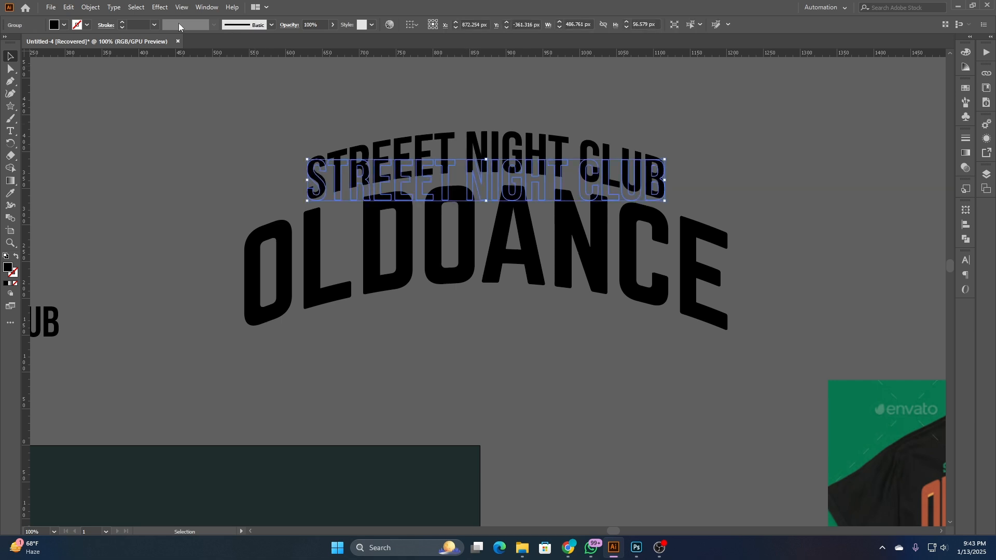
pyautogui.click(90, 7)
pyautogui.click(152, 143)
# - Duplicate the straight OLDOANCE text above the straight STREEET NIGHT CLUB and change the copy to title case
pyautogui.scroll(-1, 392, 291)
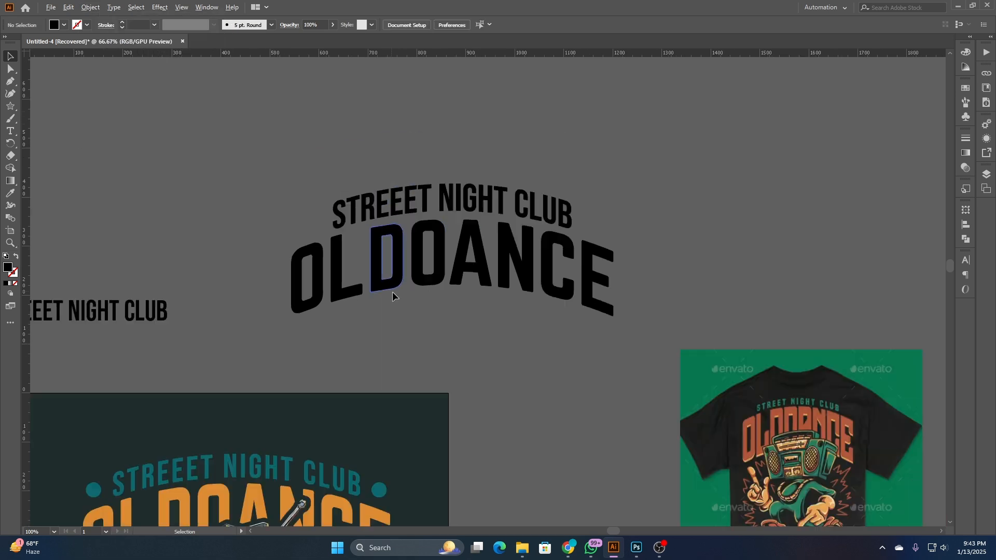
pyautogui.scroll(-1, 392, 291)
pyautogui.scroll(-3, 507, 188)
pyautogui.scroll(-2, 508, 190)
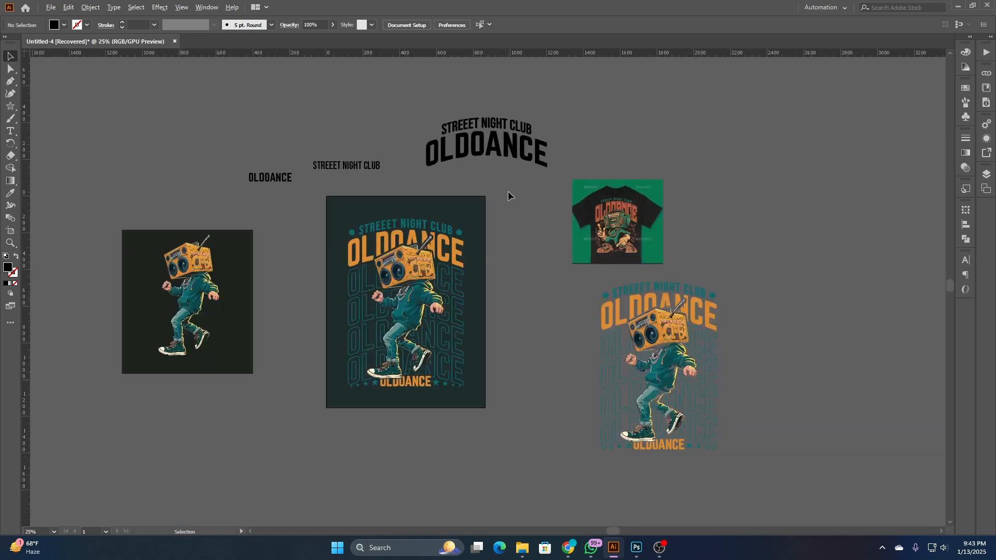
pyautogui.moveTo(290, 177); pyautogui.dragTo(360, 119)
pyautogui.scroll(4, 360, 119)
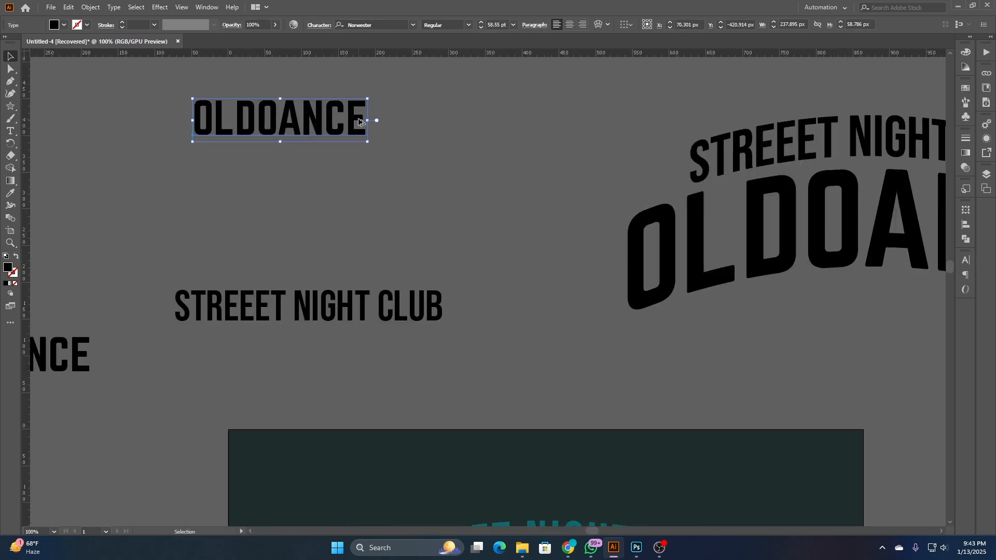
pyautogui.scroll(2, 449, 172)
pyautogui.moveTo(114, 7)
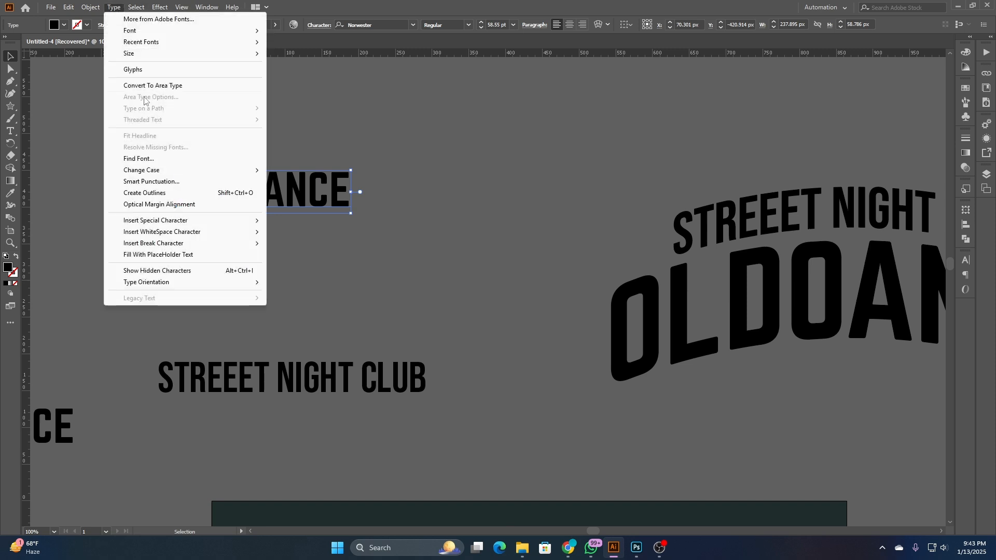
pyautogui.moveTo(195, 173)
pyautogui.click(305, 193)
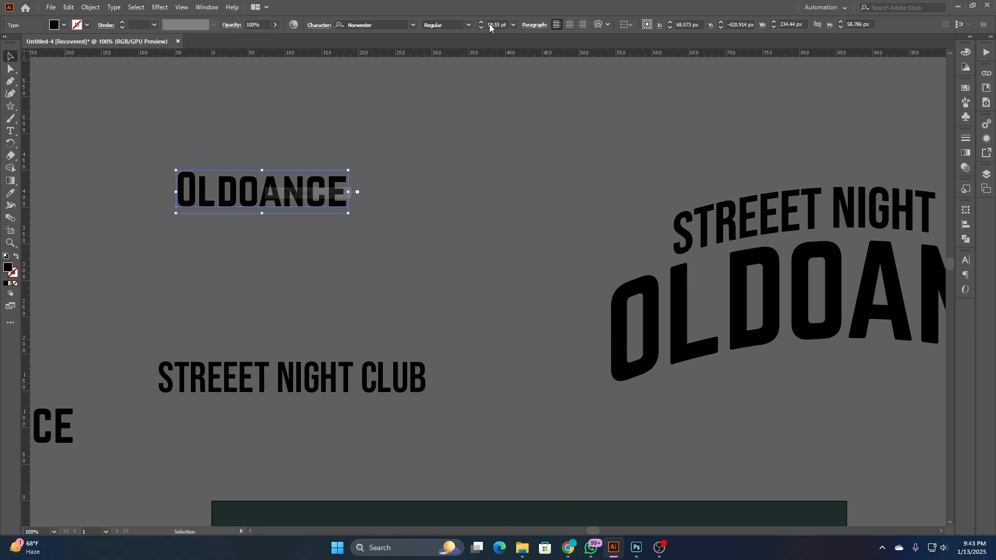
# - Set the font of the title-case Oldoance copy to Bastliga One
pyautogui.click(413, 25)
pyautogui.scroll(-5, 524, 117)
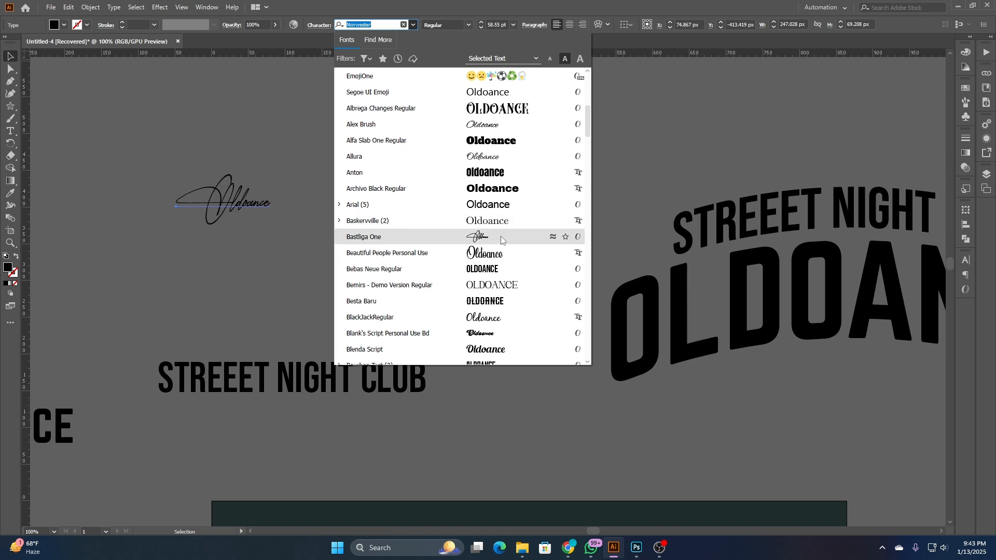
pyautogui.click(501, 239)
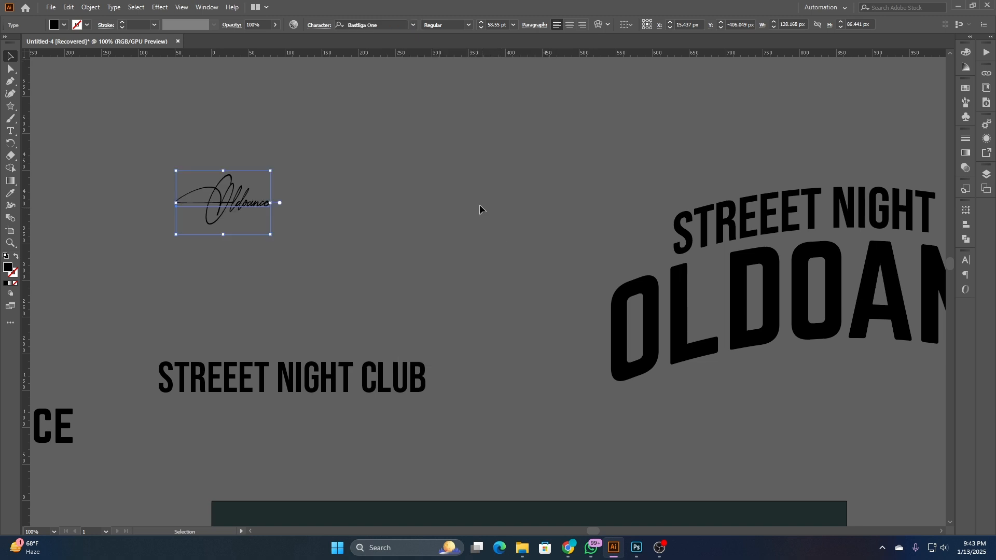
pyautogui.click(342, 204)
# - Move the script Oldoance above the arched lettering and enlarge it to about 506 px wide
pyautogui.scroll(-3, 341, 204)
pyautogui.moveTo(387, 216); pyautogui.dragTo(282, 203)
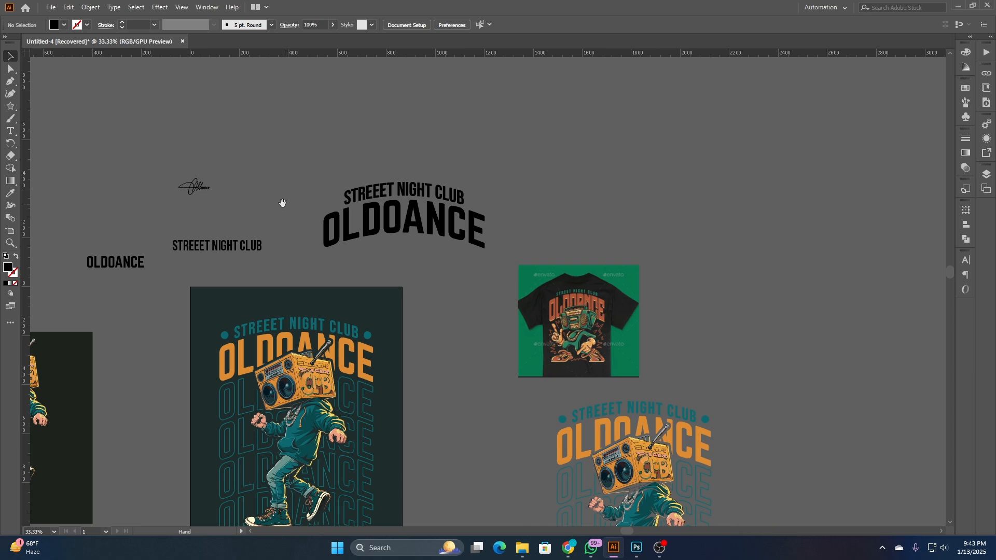
pyautogui.click(210, 187)
pyautogui.moveTo(210, 187)
pyautogui.mouseDown()
pyautogui.moveTo(313, 186)
pyautogui.moveTo(291, 193)
pyautogui.moveTo(467, 220)
pyautogui.moveTo(453, 217)
pyautogui.moveTo(560, 139)
pyautogui.mouseUp()
pyautogui.click(307, 166)
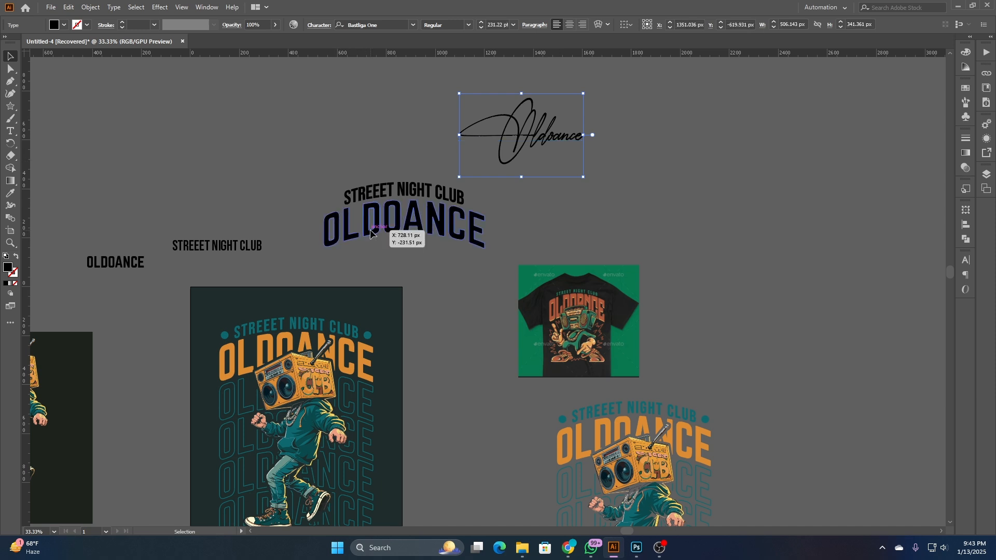
# - Recolor the arched OLDOANCE lettering with the orange sampled from the finished boombox design
pyautogui.click(388, 229)
pyautogui.click(10, 193)
pyautogui.scroll(1, 271, 338)
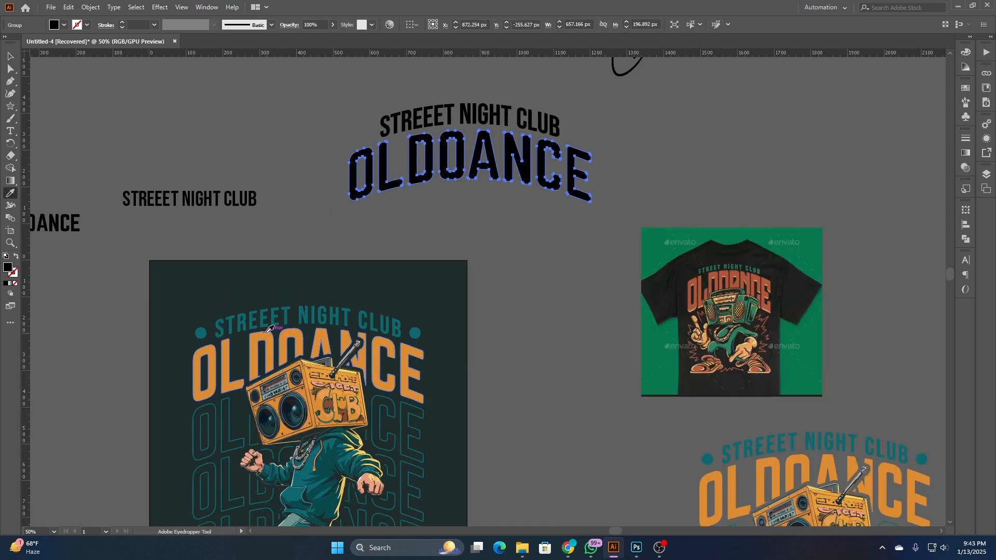
pyautogui.click(269, 337)
pyautogui.click(11, 56)
pyautogui.click(305, 104)
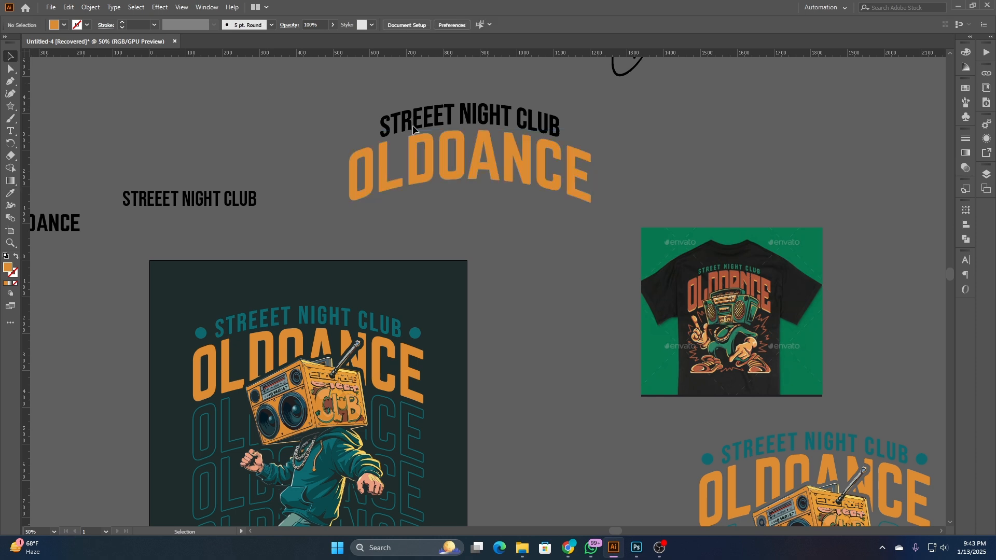
# - Recolor the arched STREEET NIGHT CLUB lettering with the teal sampled from the finished design
pyautogui.click(427, 121)
pyautogui.click(11, 193)
pyautogui.click(255, 317)
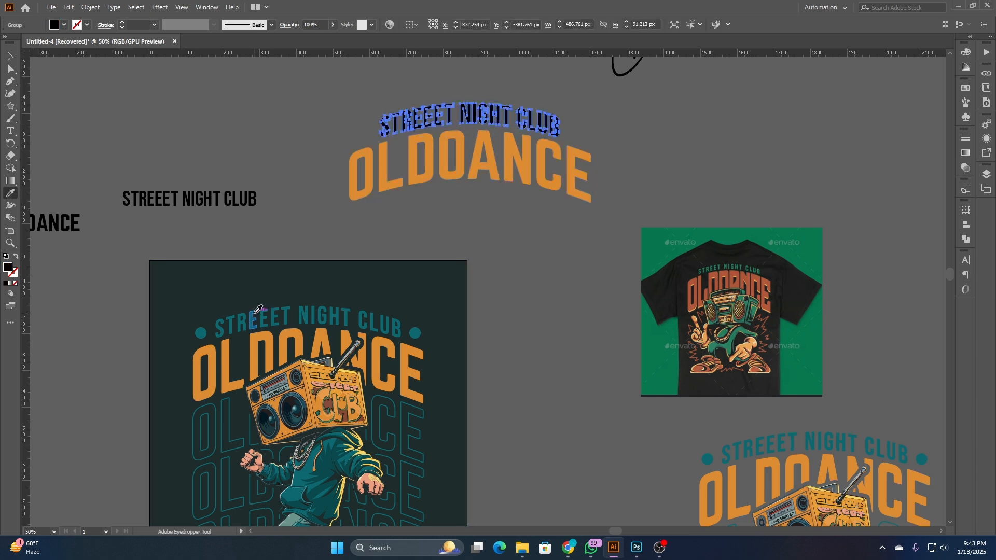
pyautogui.click(11, 57)
pyautogui.click(366, 111)
# - Convert the script Oldoance to outlines and place it over the arched OLDOANCE lettering
pyautogui.moveTo(615, 80); pyautogui.dragTo(634, 131)
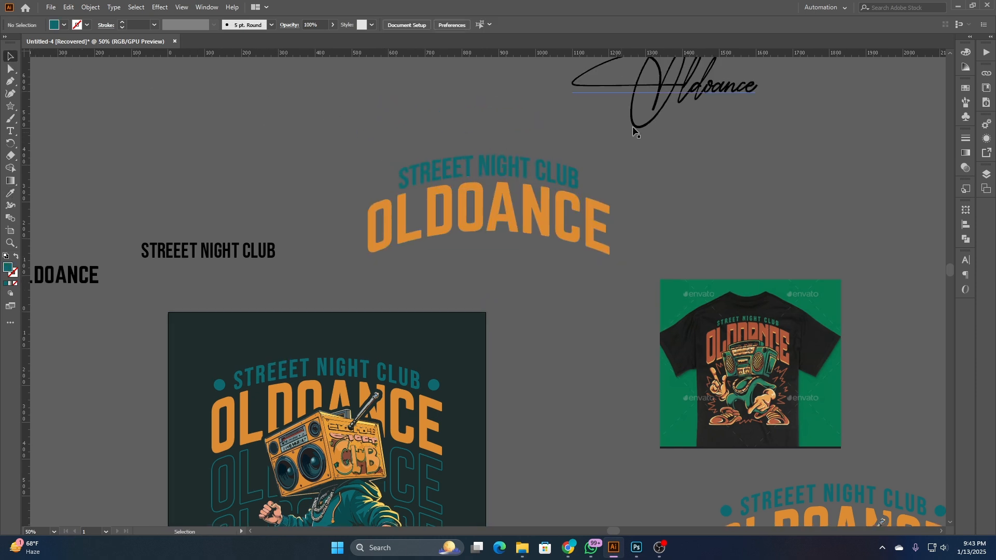
pyautogui.click(654, 119)
pyautogui.rightClick(652, 115)
pyautogui.click(674, 190)
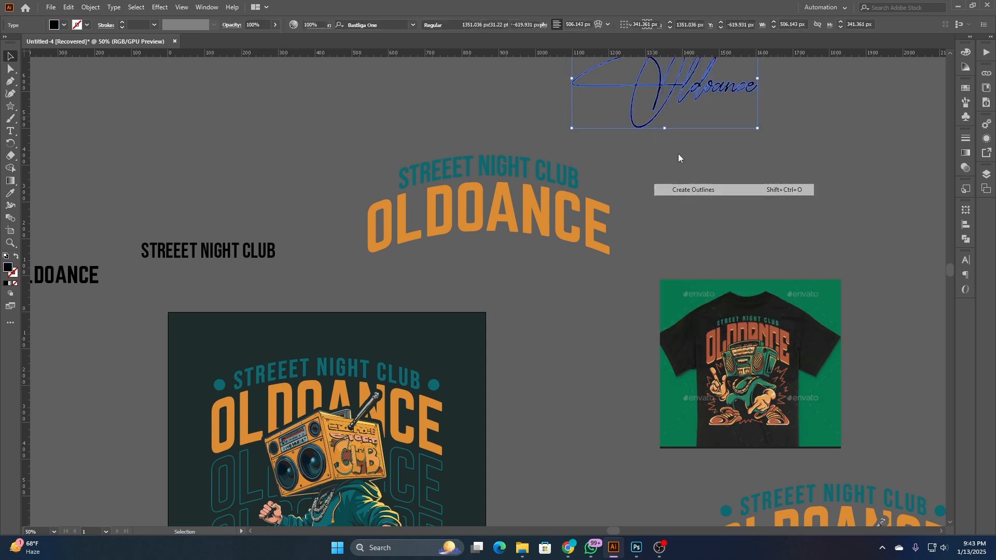
pyautogui.moveTo(692, 92); pyautogui.dragTo(512, 161)
pyautogui.click(449, 120)
# - Bring the outlined script Oldoance to the front of the arched lettering
pyautogui.scroll(4, 497, 132)
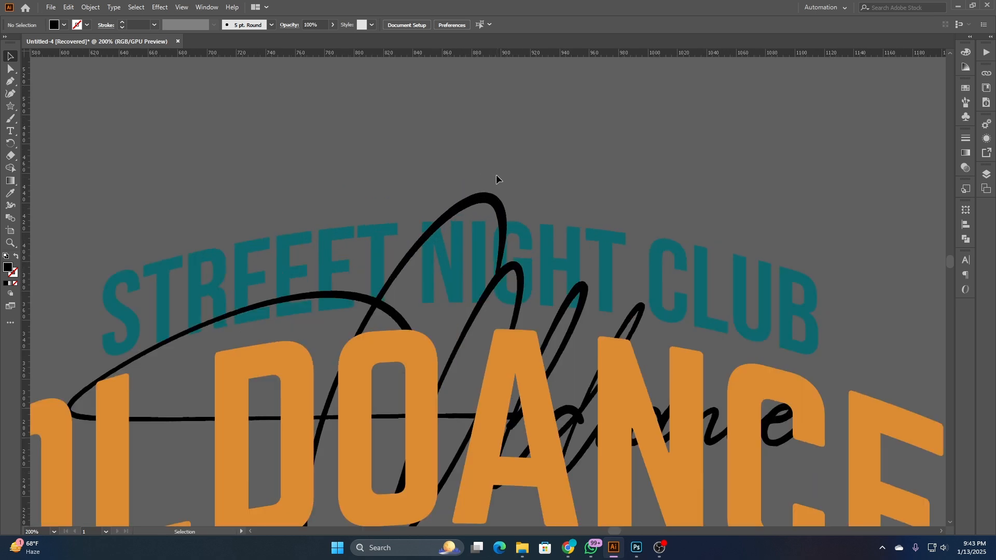
pyautogui.click(491, 198)
pyautogui.rightClick(526, 140)
pyautogui.moveTo(573, 273)
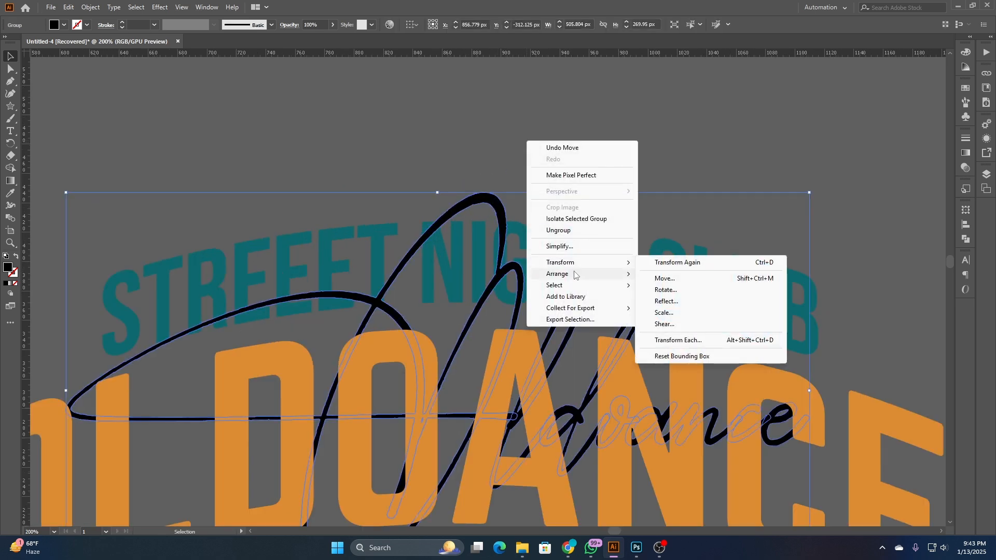
pyautogui.click(673, 274)
pyautogui.click(595, 132)
pyautogui.scroll(-3, 587, 133)
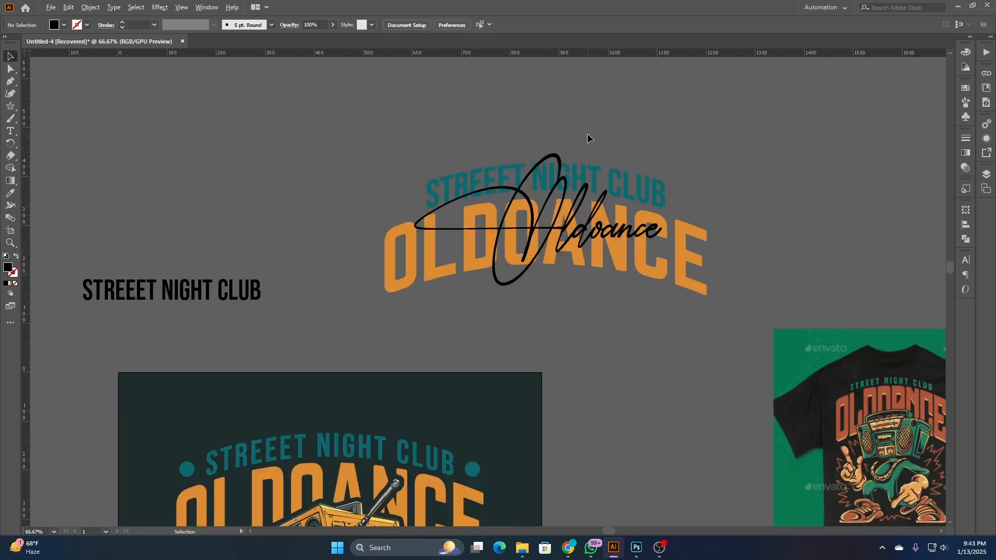
# - Enlarge the script Oldoance proportionally to about 560 px wide and fill it with white
pyautogui.click(549, 154)
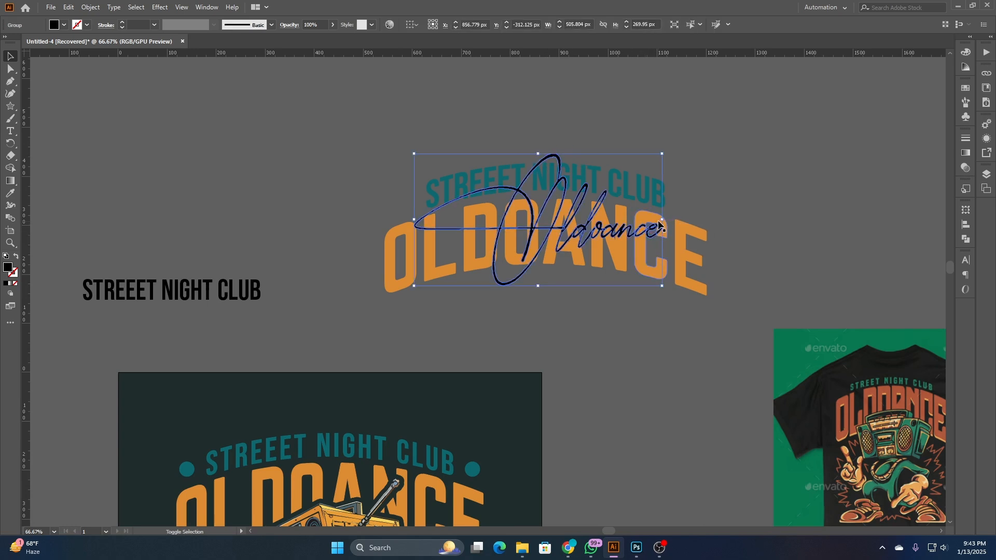
pyautogui.moveTo(663, 221); pyautogui.dragTo(676, 221)
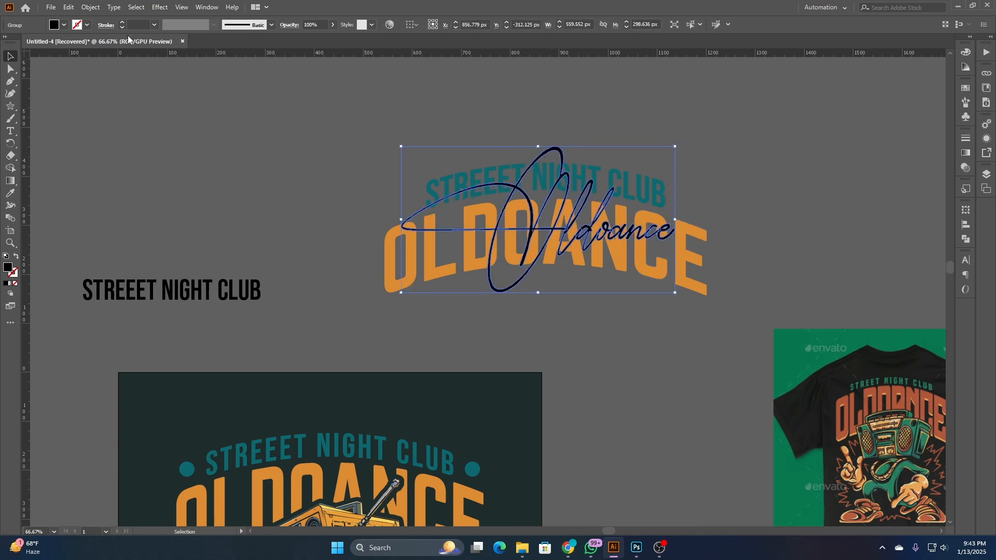
pyautogui.click(59, 29)
pyautogui.click(21, 43)
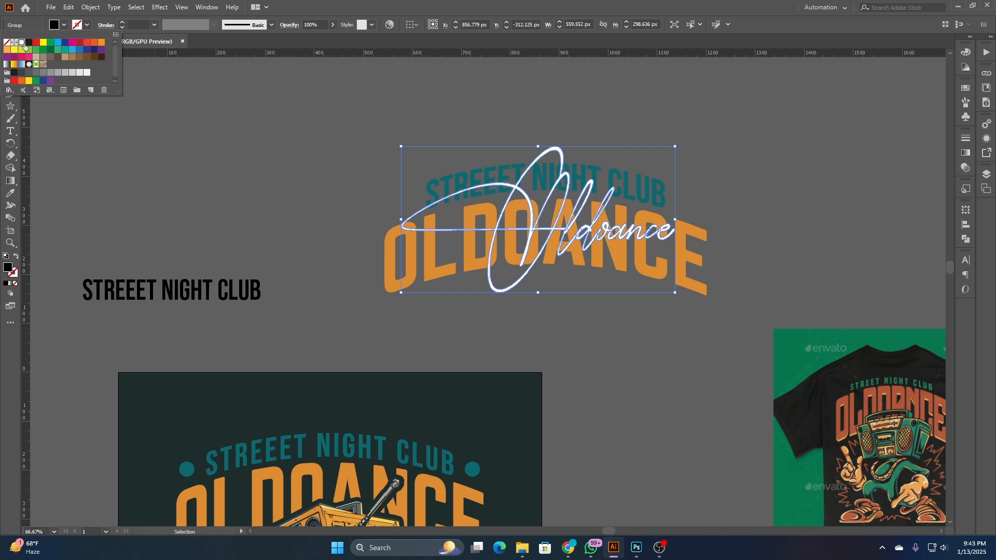
pyautogui.click(376, 109)
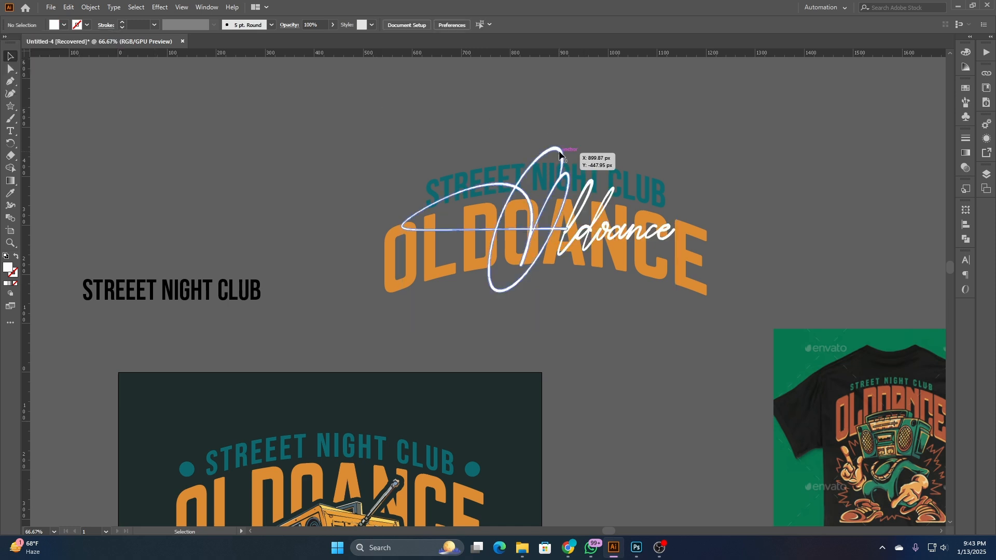
# - Preview the white script and arched lettering on the dark background rectangle, and move the rectangle back down off the lettering
pyautogui.scroll(-1, 415, 233)
pyautogui.moveTo(474, 394); pyautogui.dragTo(700, 125)
pyautogui.moveTo(673, 320); pyautogui.dragTo(653, 303)
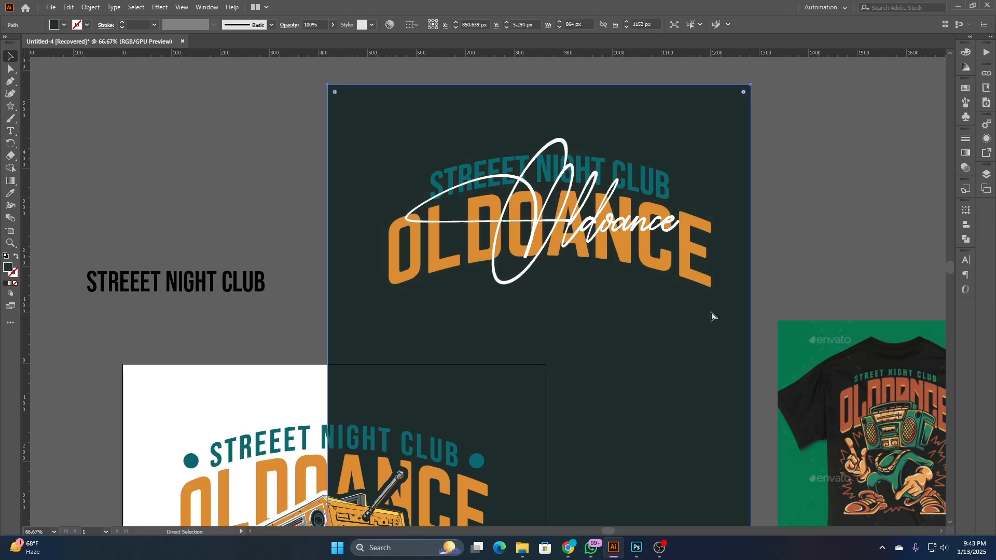
pyautogui.moveTo(711, 315); pyautogui.dragTo(412, 465)
pyautogui.click(585, 317)
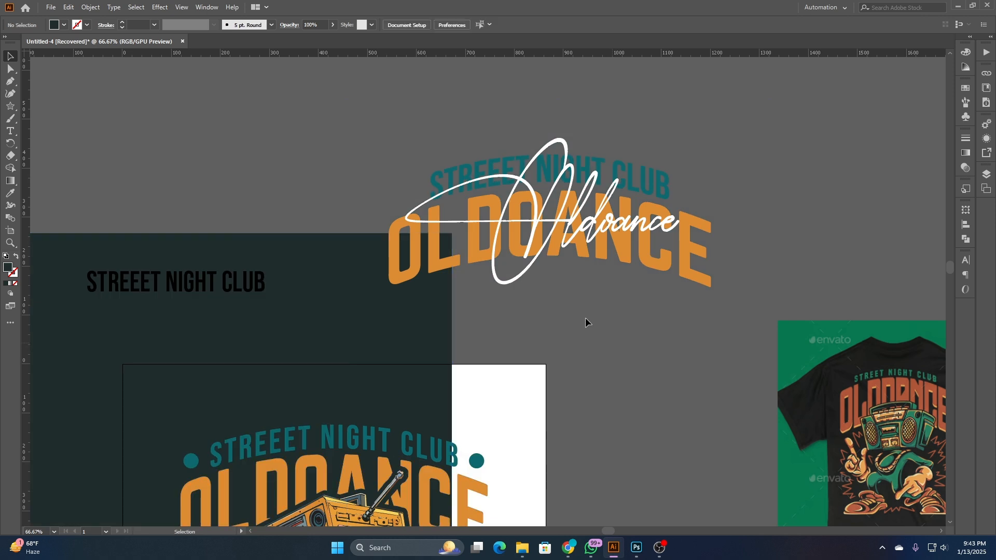
pyautogui.moveTo(395, 327); pyautogui.dragTo(301, 390)
pyautogui.click(745, 287)
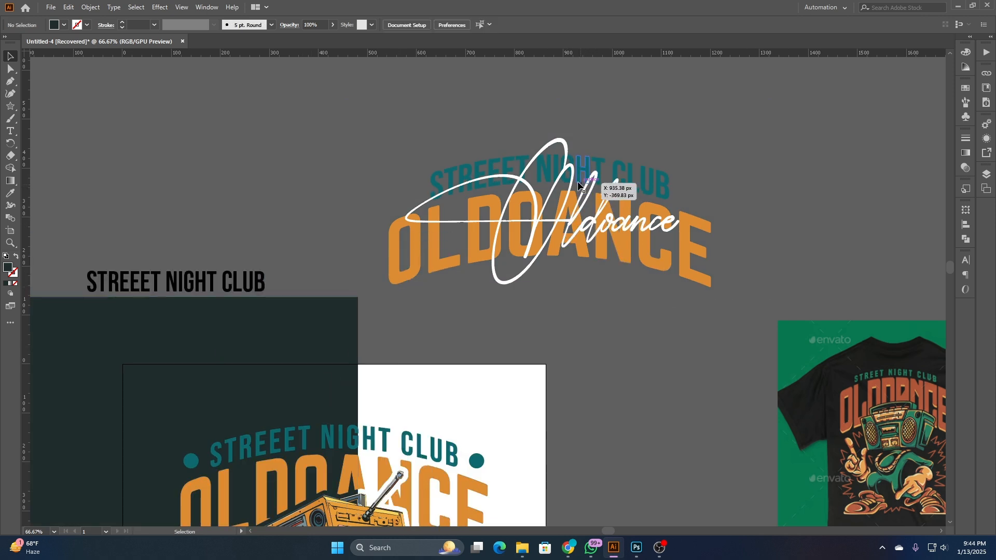
# - Recolor the script Oldoance with the teal sampled from the arched STREEET NIGHT CLUB
pyautogui.click(596, 228)
pyautogui.click(10, 193)
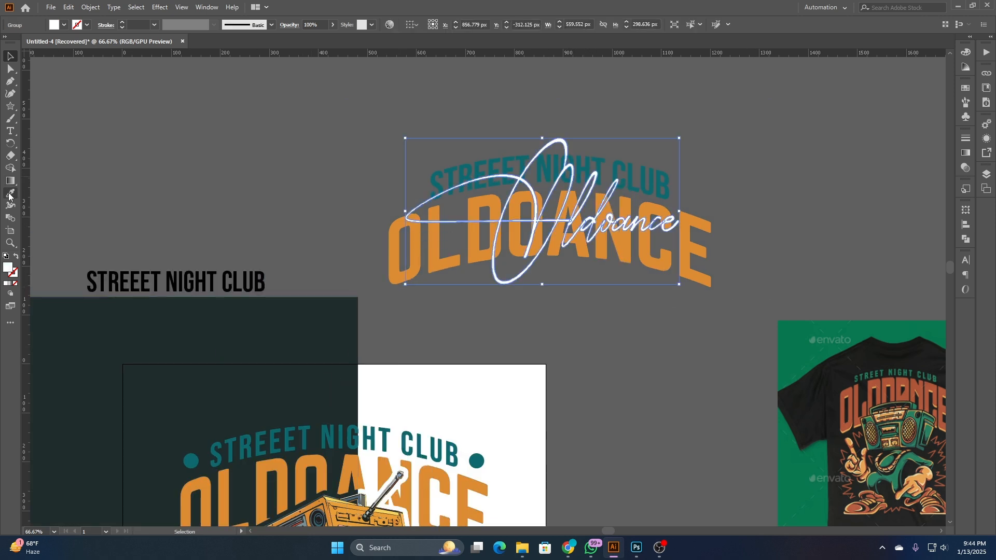
pyautogui.moveTo(505, 451)
pyautogui.mouseDown()
pyautogui.moveTo(516, 259)
pyautogui.moveTo(512, 379)
pyautogui.moveTo(496, 437)
pyautogui.mouseUp()
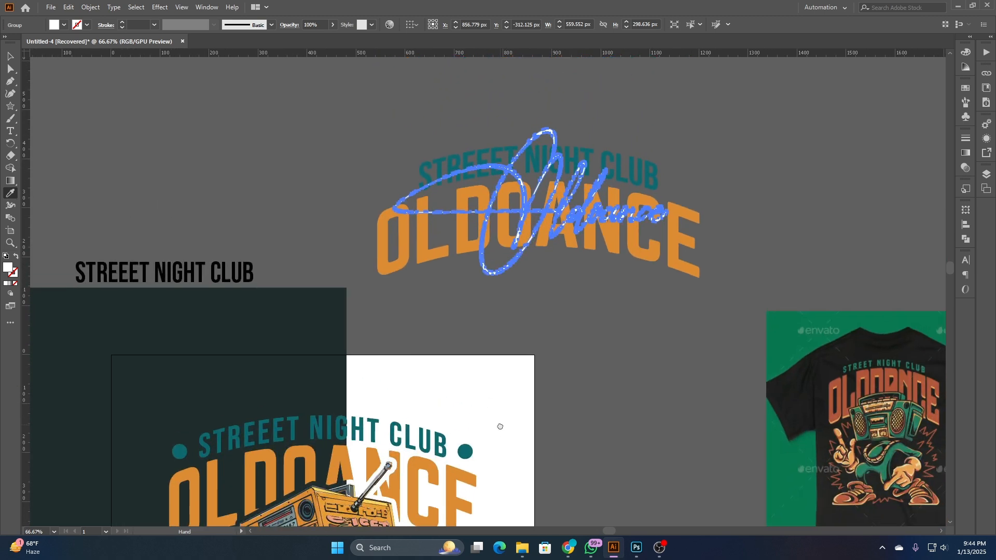
pyautogui.click(637, 178)
pyautogui.click(11, 57)
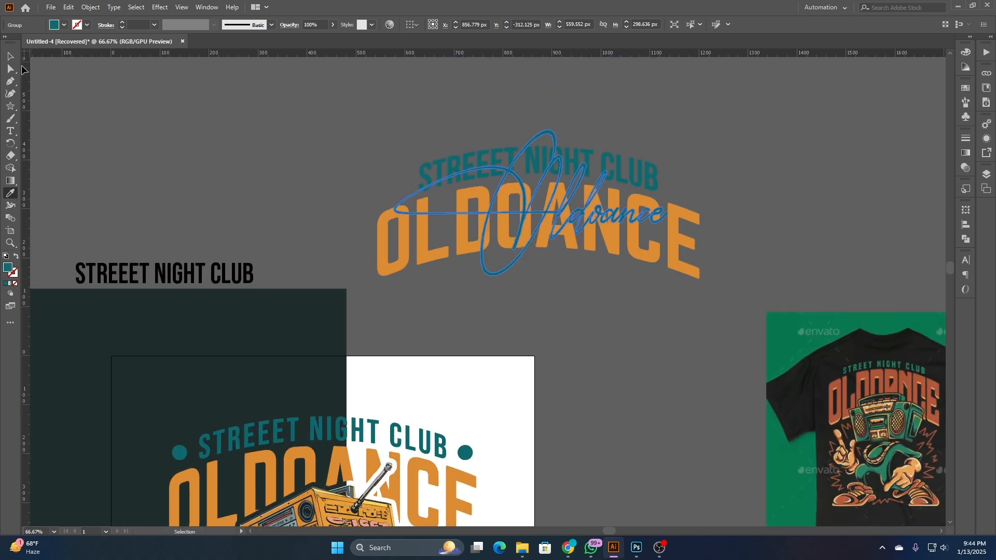
pyautogui.click(51, 75)
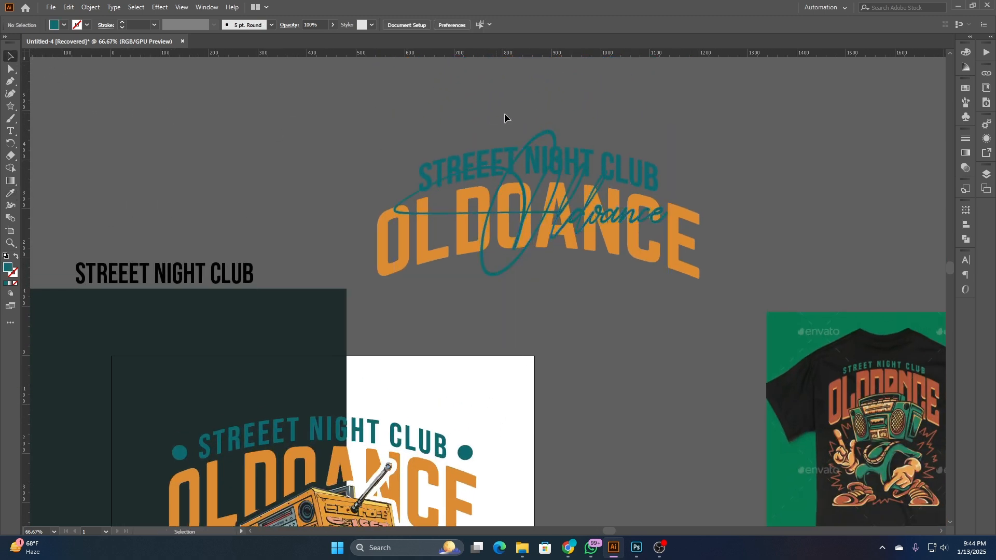
# - Recolor the arched STREEET NIGHT CLUB with the dark green sampled from the background rectangle
pyautogui.click(605, 151)
pyautogui.click(10, 195)
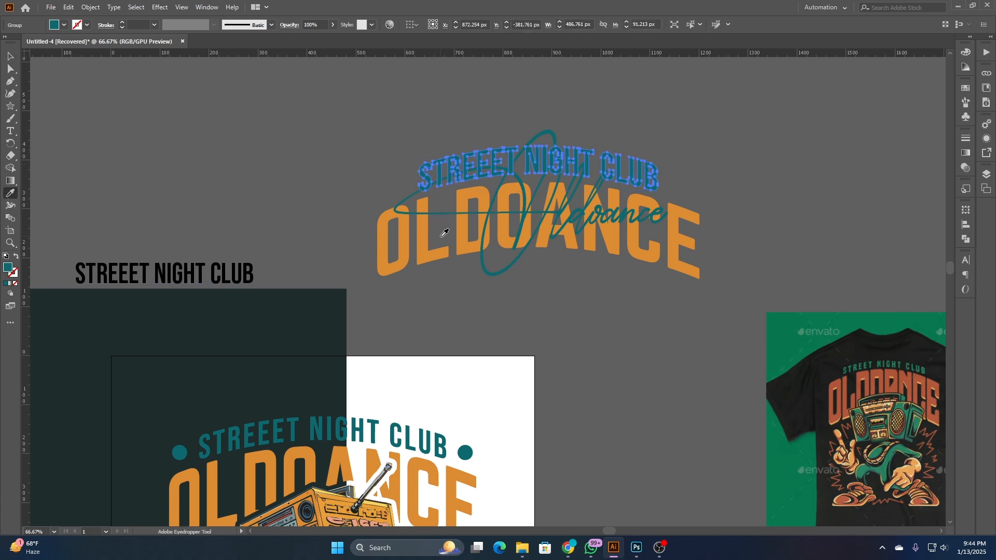
pyautogui.click(279, 310)
pyautogui.click(10, 55)
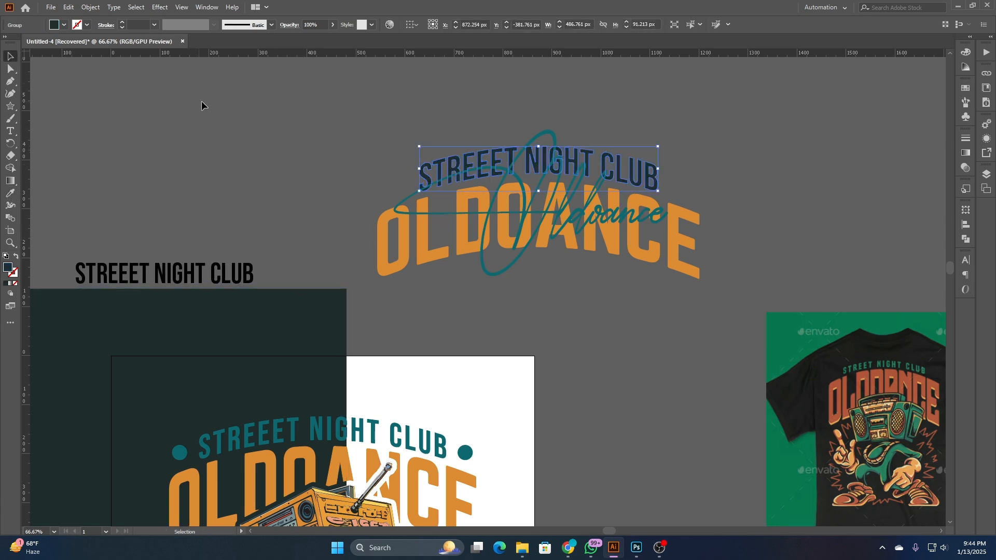
pyautogui.click(279, 130)
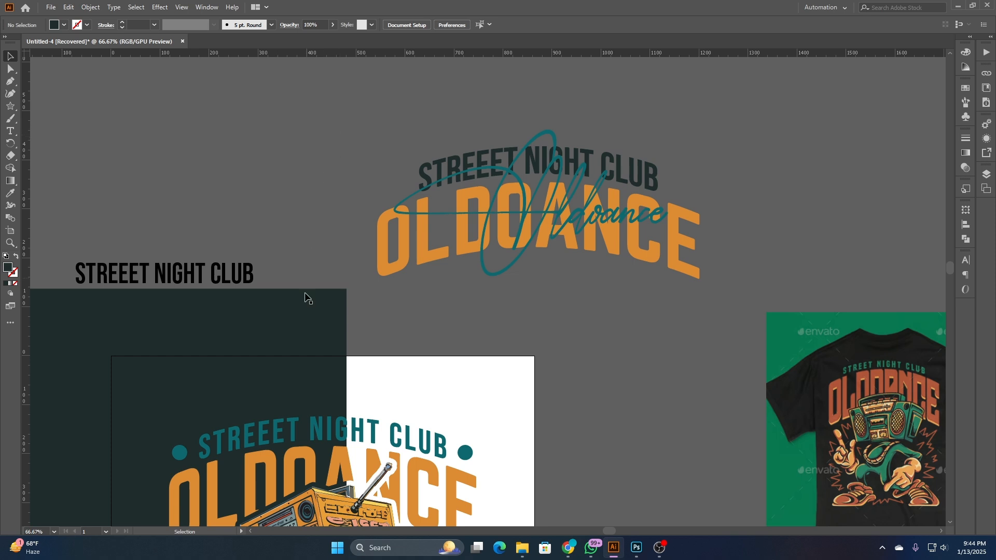
# - Check the recolored lettering against the dark background rectangle and shift the rectangle away beside it
pyautogui.moveTo(307, 296); pyautogui.dragTo(712, 144)
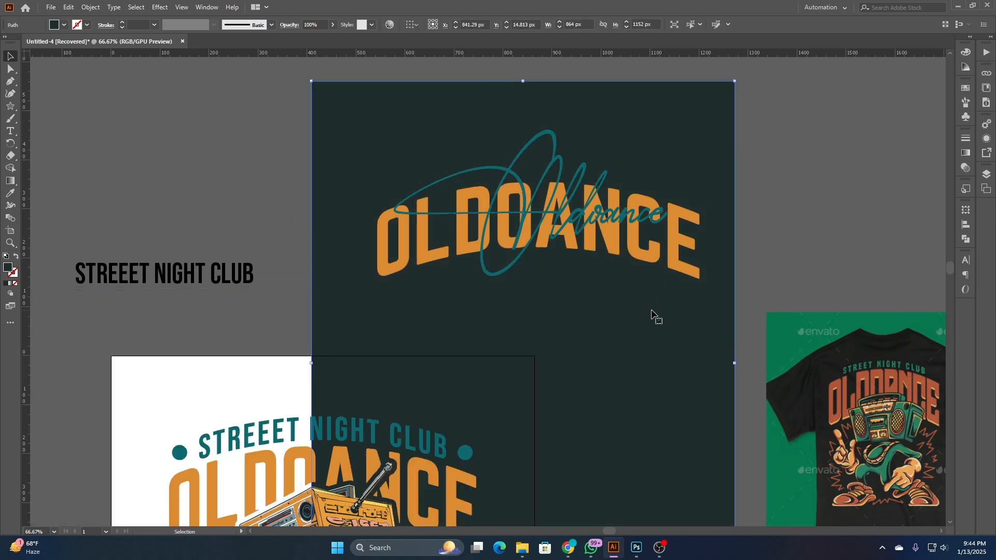
pyautogui.moveTo(654, 318); pyautogui.dragTo(143, 374)
pyautogui.click(434, 167)
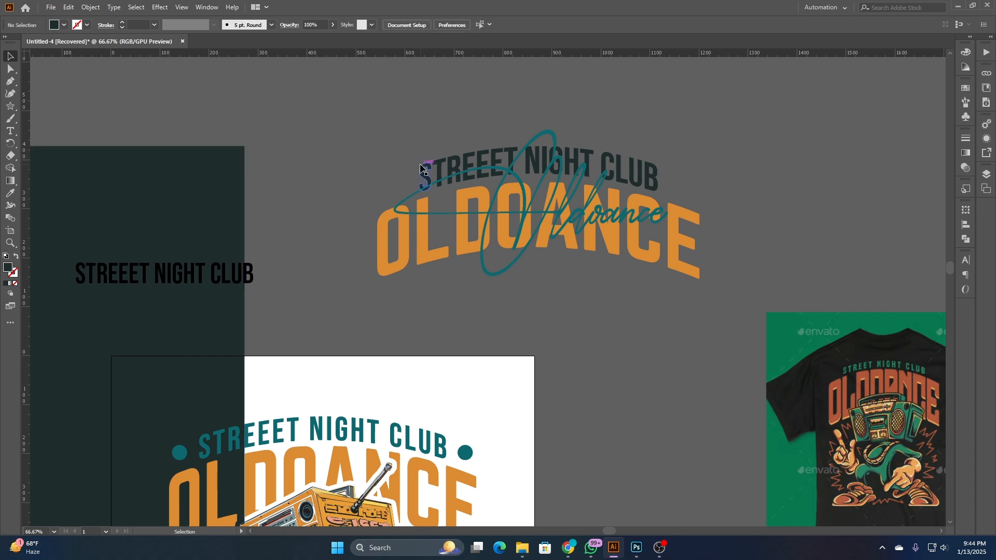
# - Undo the last rectangle move and the recoloring of the script Oldoance and the arched STREEET NIGHT CLUB
pyautogui.hotkey('ctrl', 'z')
pyautogui.hotkey('ctrl', 'z')
pyautogui.hotkey('ctrl', 'z')
pyautogui.hotkey('ctrl', 'z')
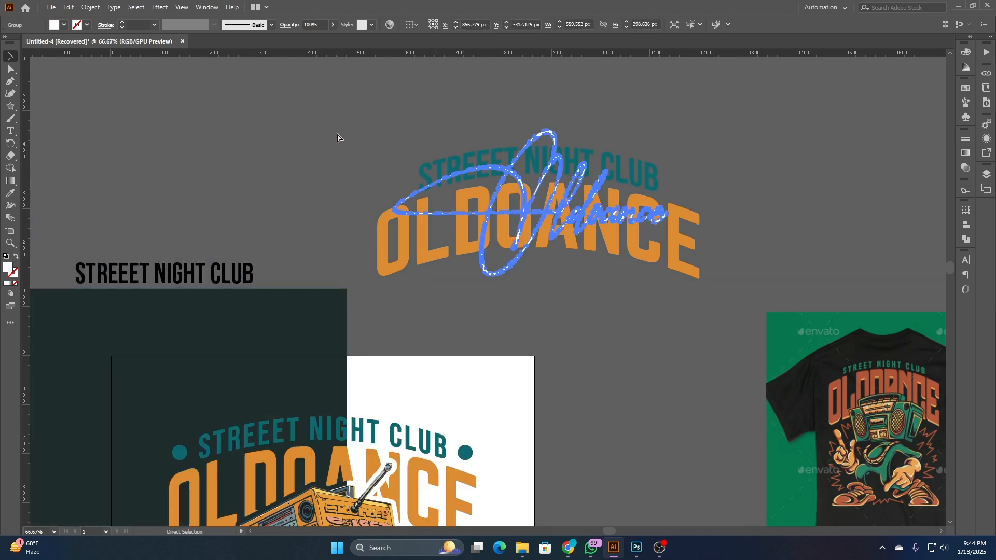
# - Copy the arched STREEET NIGHT CLUB, OLDOANCE and white script Oldoance together, and switch to the Photoshop T-shirt mockup
pyautogui.click(338, 134)
pyautogui.moveTo(447, 130); pyautogui.dragTo(589, 283)
pyautogui.press('v')
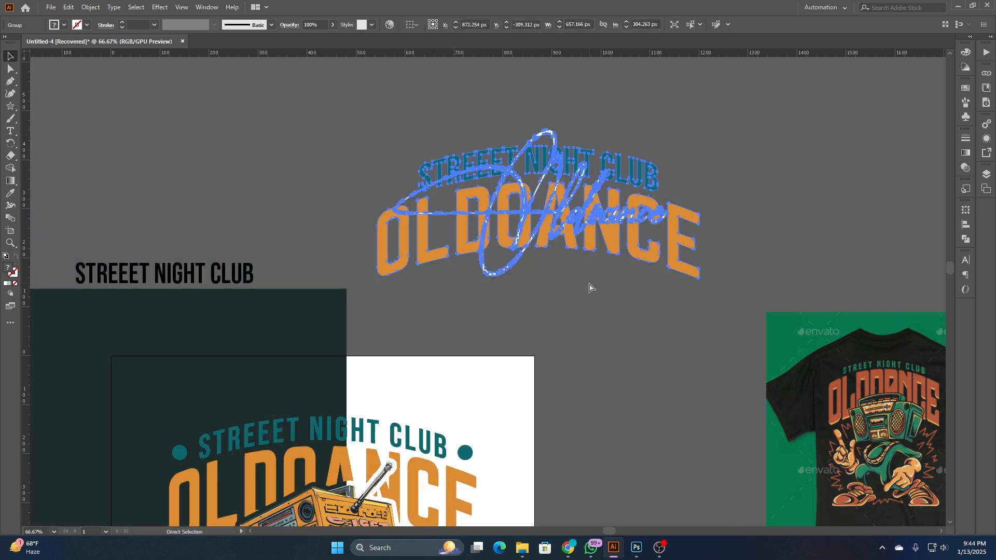
pyautogui.click(637, 545)
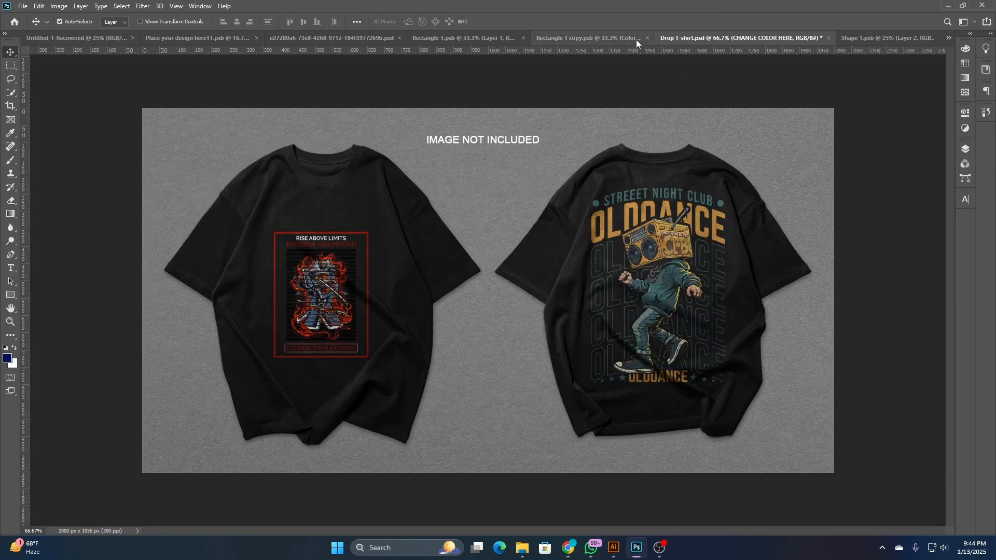
# - Identify the front image layer of Drop T-shirt.psd by toggling its visibility, and open its smart object, updating it from disk
pyautogui.click(965, 149)
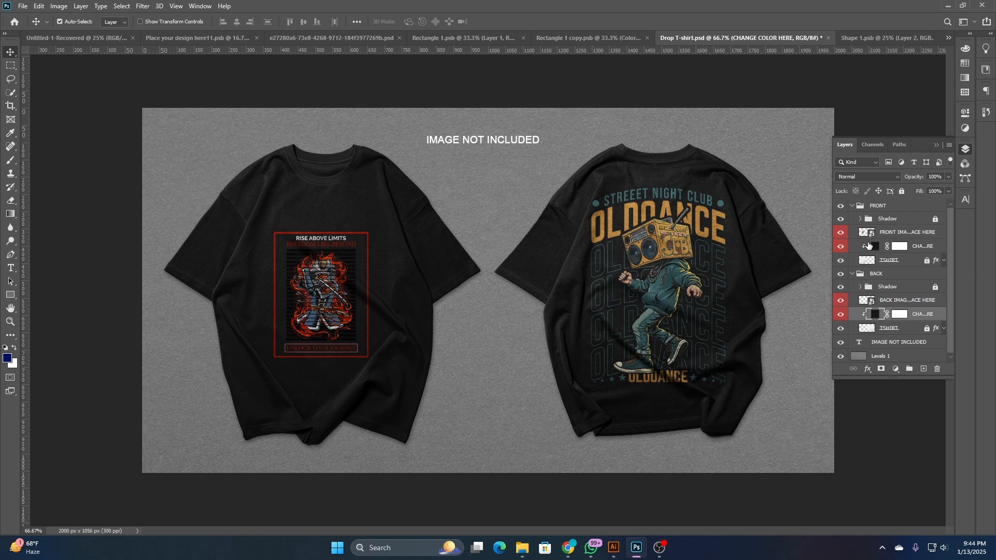
pyautogui.click(840, 232)
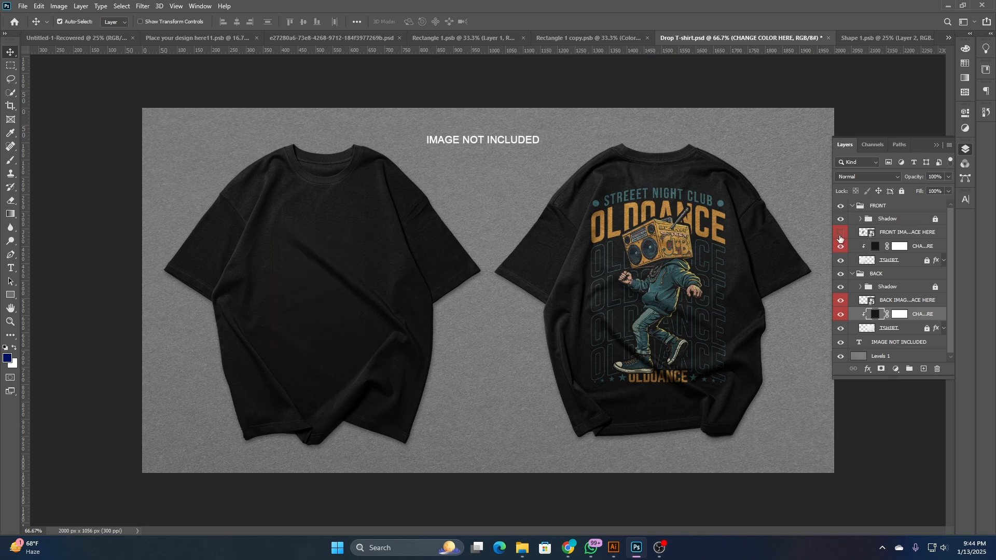
pyautogui.click(841, 232)
pyautogui.doubleClick(866, 232)
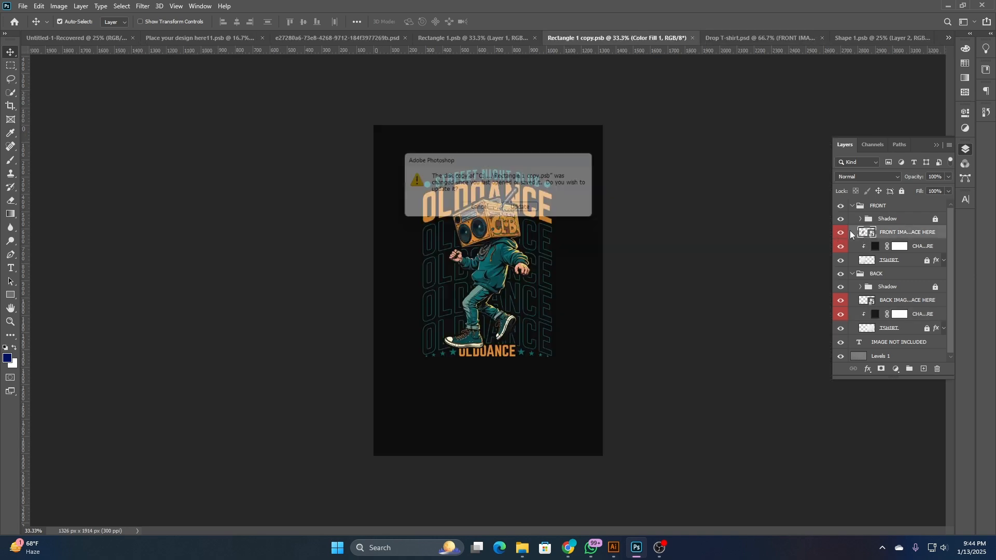
pyautogui.click(525, 210)
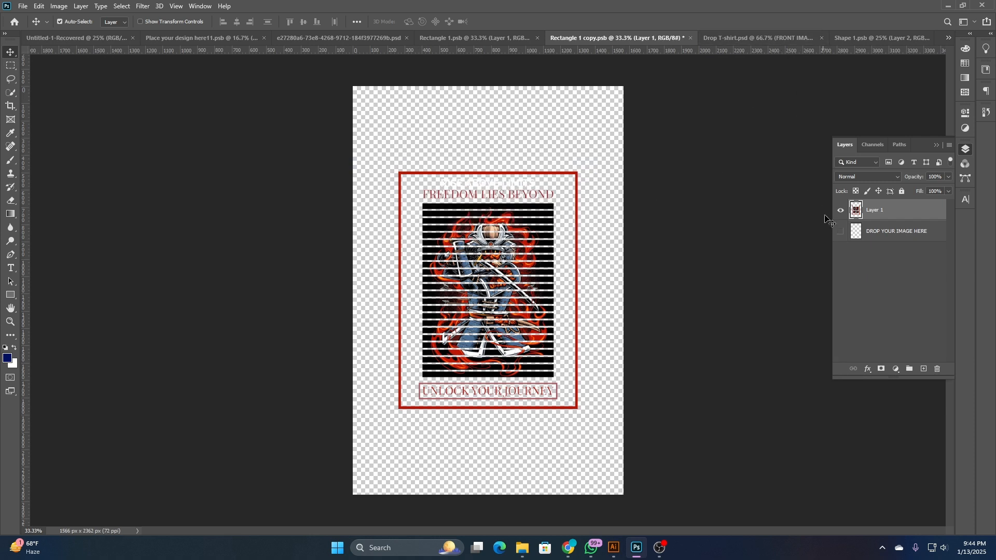
pyautogui.click(514, 40)
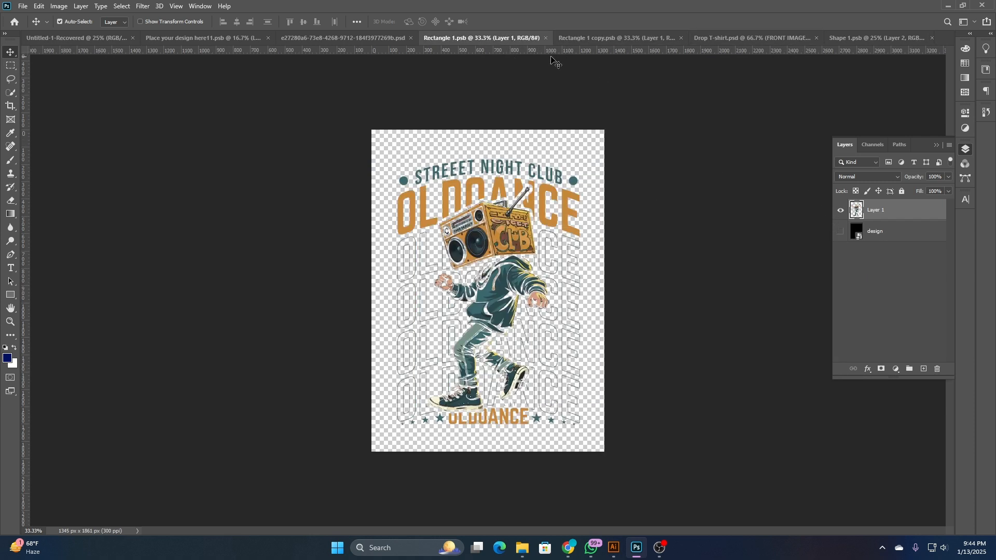
pyautogui.click(739, 38)
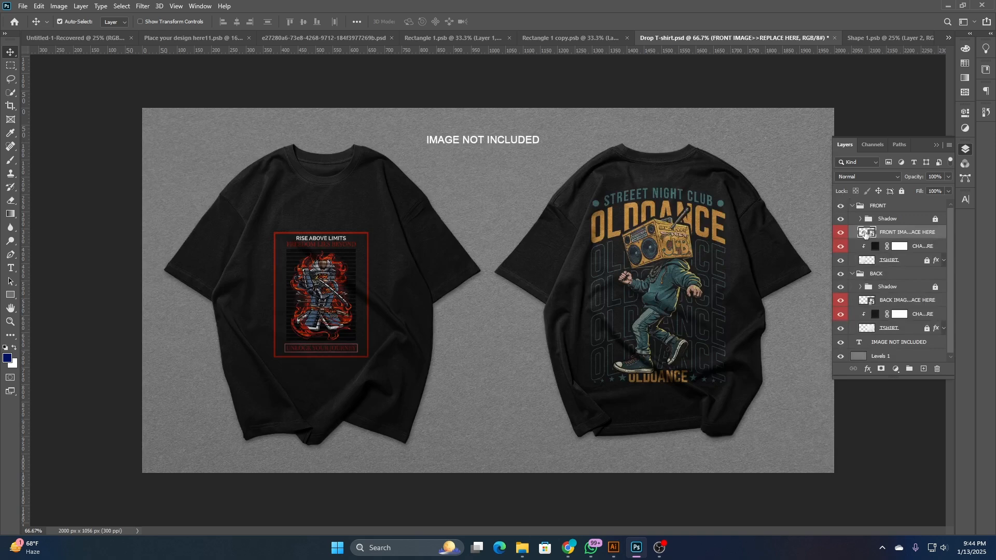
pyautogui.doubleClick(864, 235)
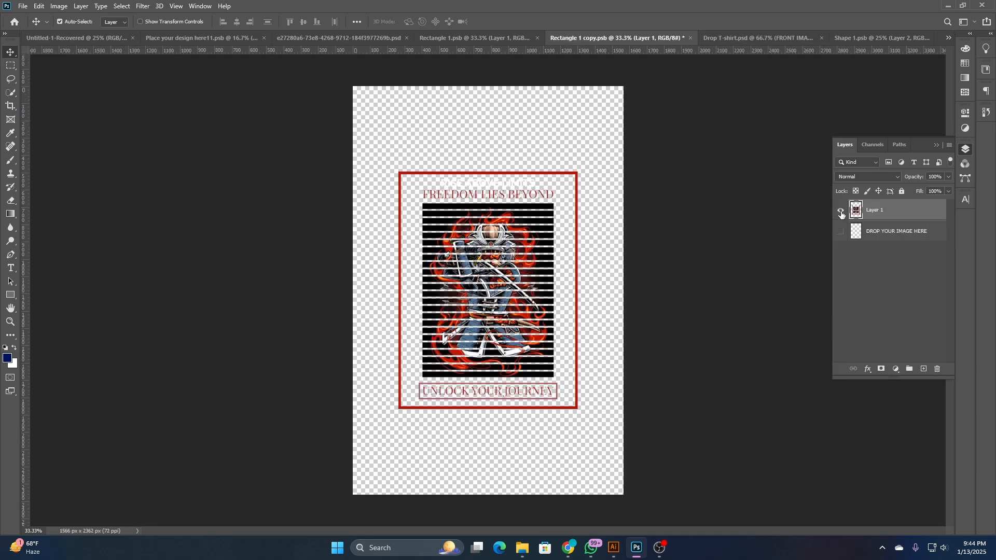
# - Hide the old artwork in Layer 1, paste the lettering enlarged in the upper part of the canvas, and save the smart object
pyautogui.click(840, 211)
pyautogui.hotkey('ctrl', 'v')
pyautogui.click(540, 157)
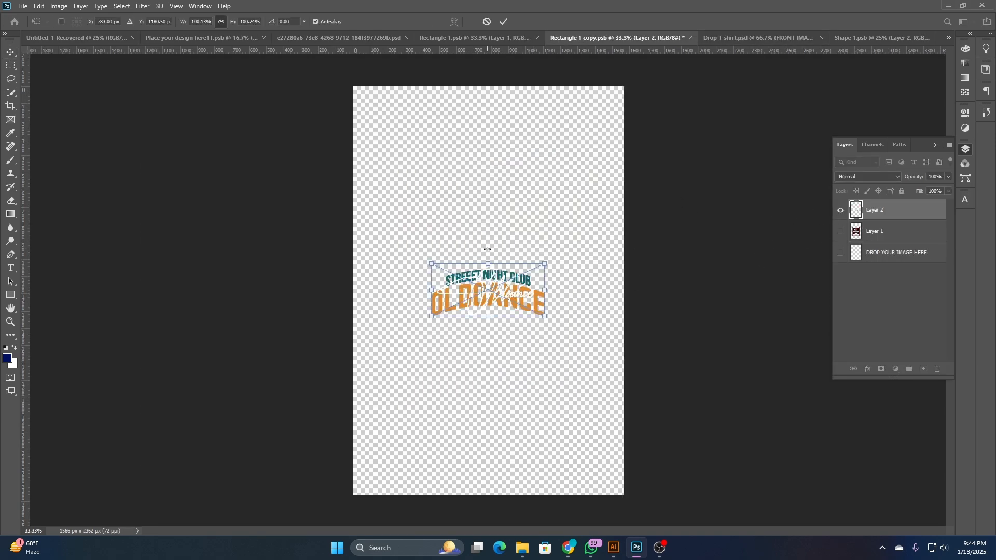
pyautogui.moveTo(493, 264); pyautogui.dragTo(497, 198)
pyautogui.hotkey('ctrl', 's')
pyautogui.press('Return')
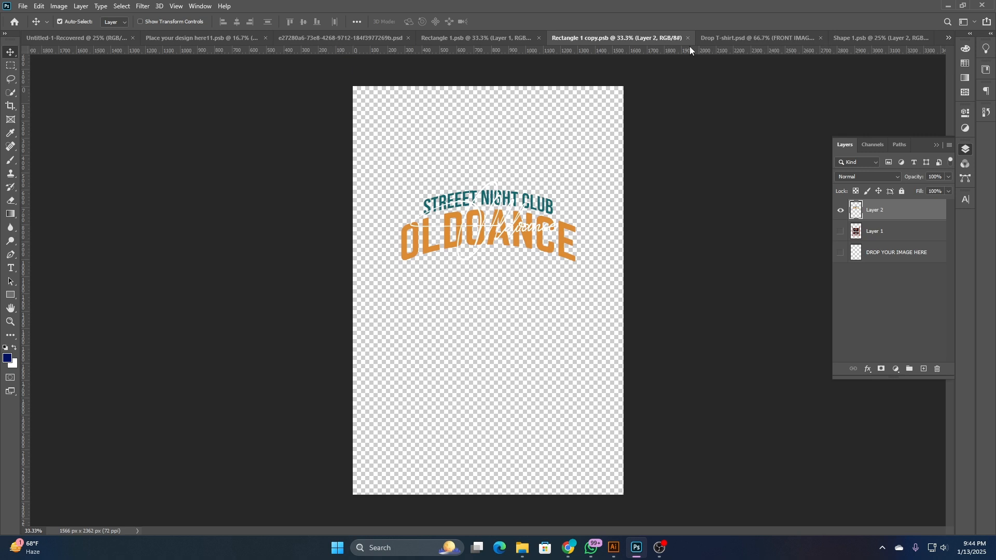
# - In Drop T-shirt.psd, scale the front image up to 9.38% and center the lettering on the front shirt's chest
pyautogui.click(505, 38)
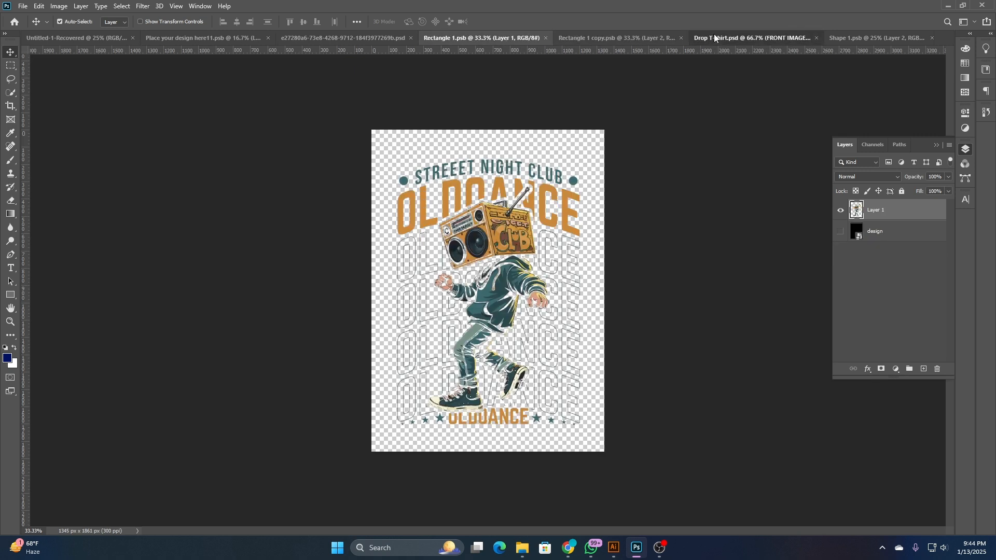
pyautogui.click(713, 36)
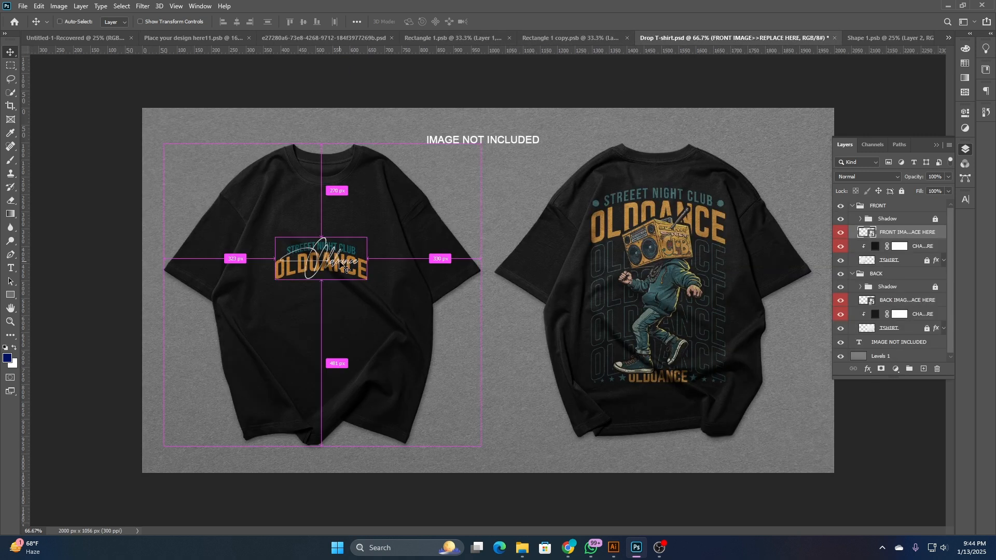
pyautogui.hotkey('ctrl', 't')
pyautogui.moveTo(393, 292); pyautogui.dragTo(427, 285)
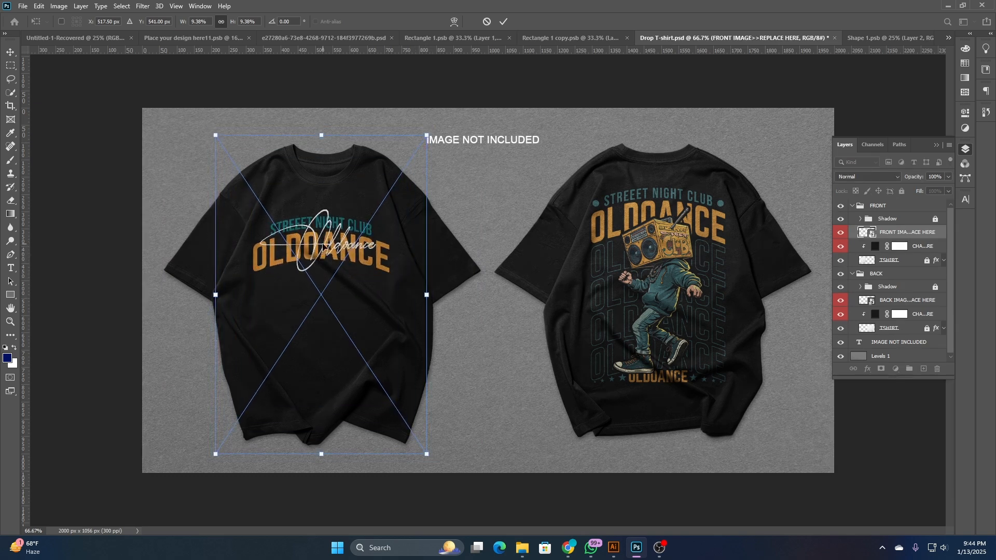
pyautogui.moveTo(323, 245); pyautogui.dragTo(322, 245)
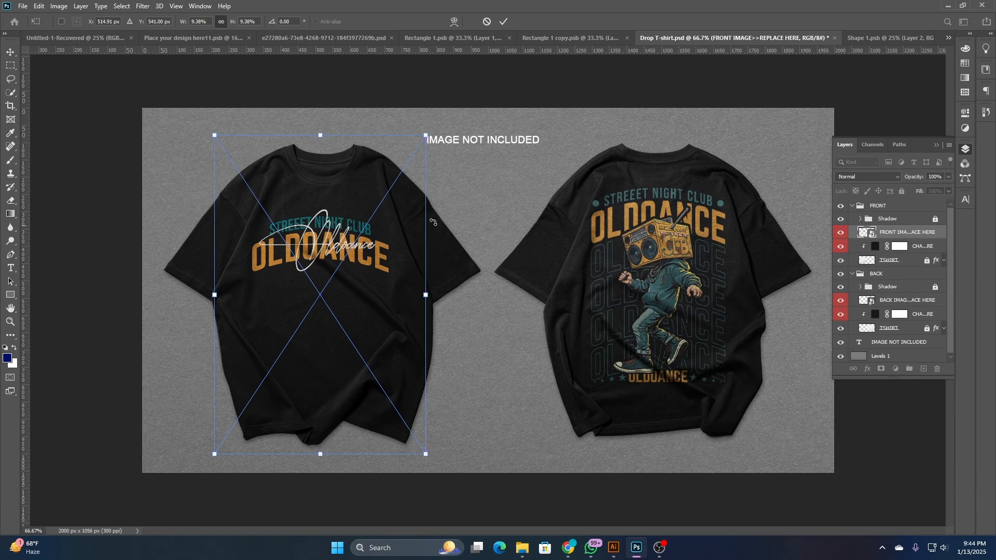
pyautogui.click(503, 21)
pyautogui.scroll(3, 372, 229)
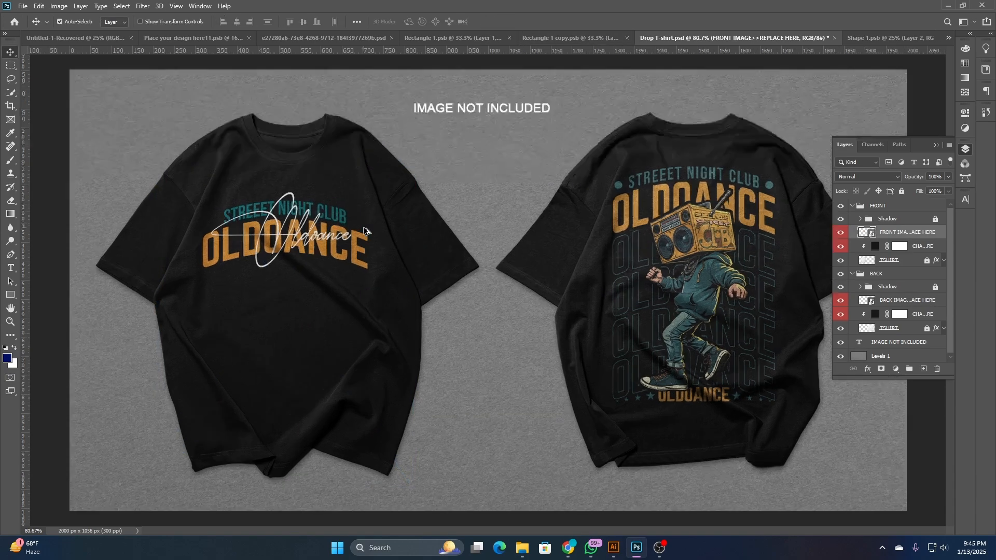
pyautogui.scroll(-3, 340, 223)
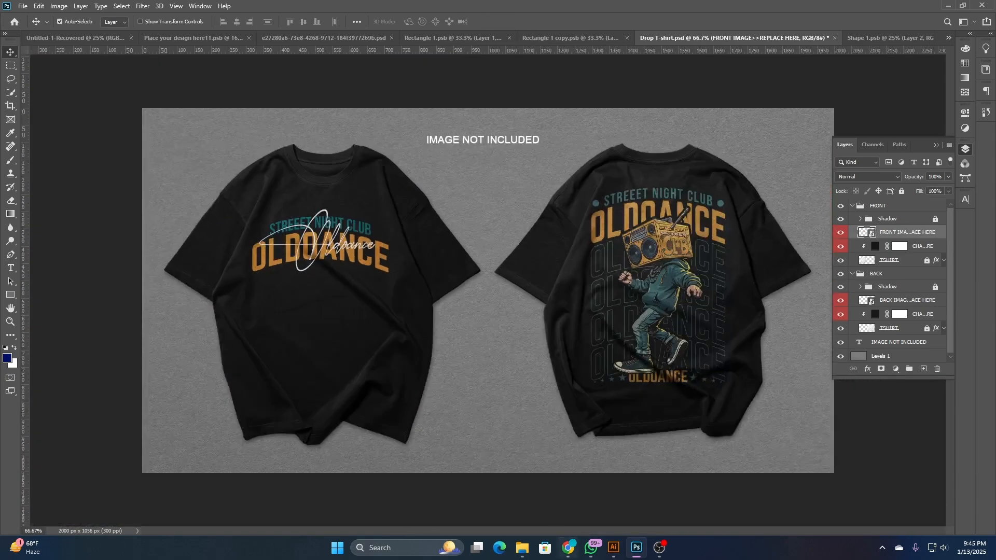
# - Switch to Illustrator and deselect the copied lettering
pyautogui.click(613, 547)
pyautogui.click(540, 340)
pyautogui.scroll(-3, 519, 343)
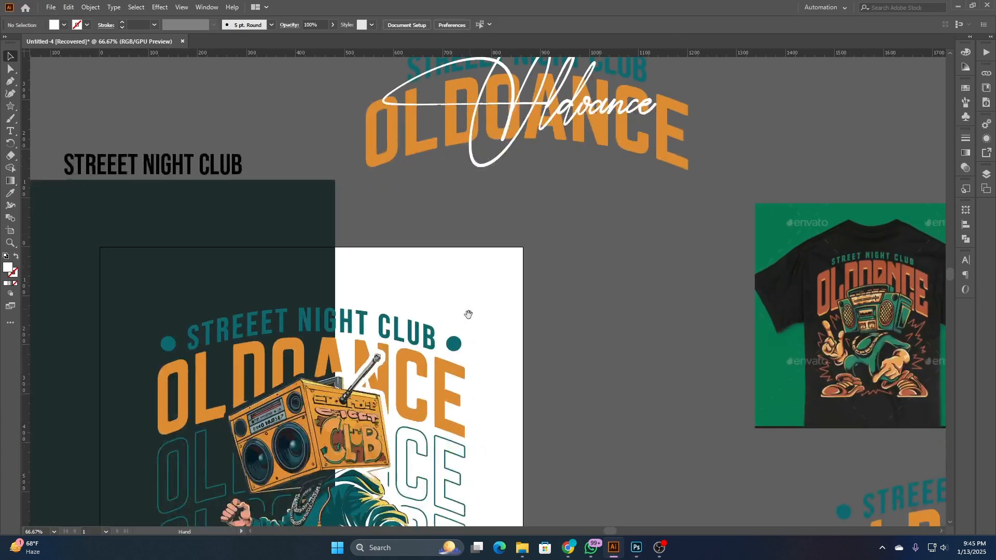
pyautogui.click(456, 348)
pyautogui.rightClick(458, 343)
pyautogui.click(459, 332)
pyautogui.rightClick(455, 346)
pyautogui.press('Escape')
# - Draw a white circle about 34 px in diameter beside the left end of the new arched lettering
pyautogui.moveTo(10, 105); pyautogui.dragTo(31, 116)
pyautogui.click(37, 118)
pyautogui.scroll(1, 316, 127)
pyautogui.moveTo(361, 146); pyautogui.dragTo(374, 155)
pyautogui.scroll(1, 368, 152)
pyautogui.press('v')
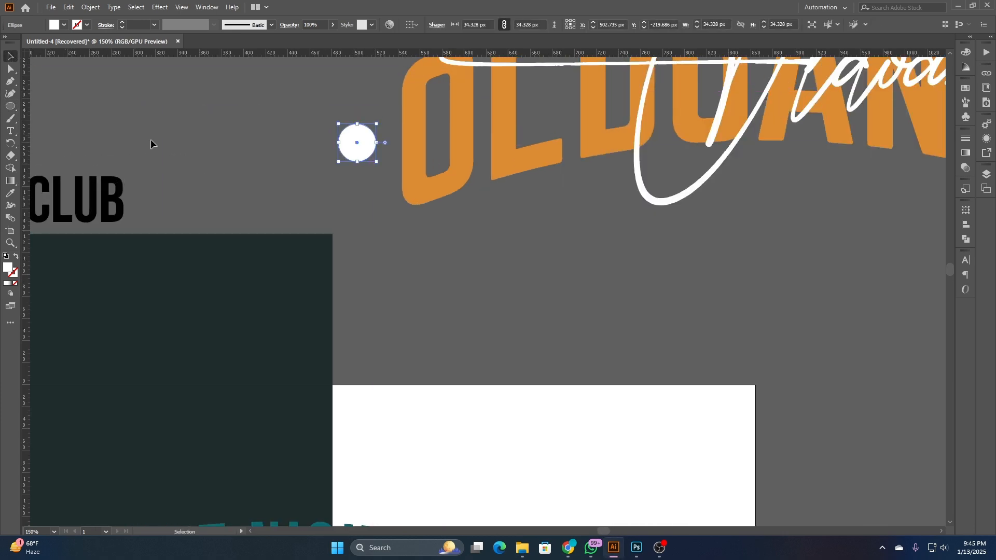
pyautogui.click(151, 145)
# - Place the circle at the left end of STREEET NIGHT CLUB with a duplicate level with it at the right end
pyautogui.scroll(-2, 365, 266)
pyautogui.moveTo(385, 255); pyautogui.dragTo(620, 195)
pyautogui.scroll(3, 401, 204)
pyautogui.click(311, 182)
pyautogui.scroll(-2, 310, 182)
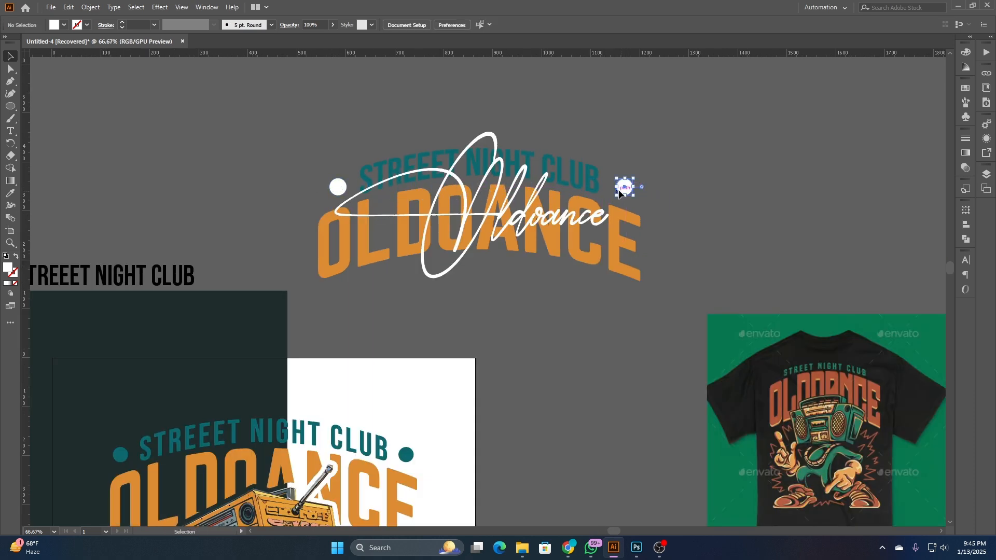
# - Recolor both circles with the teal sampled from the arched STREEET NIGHT CLUB
pyautogui.keyDown('shift'); pyautogui.click(337, 189); pyautogui.keyUp('shift')
pyautogui.click(9, 195)
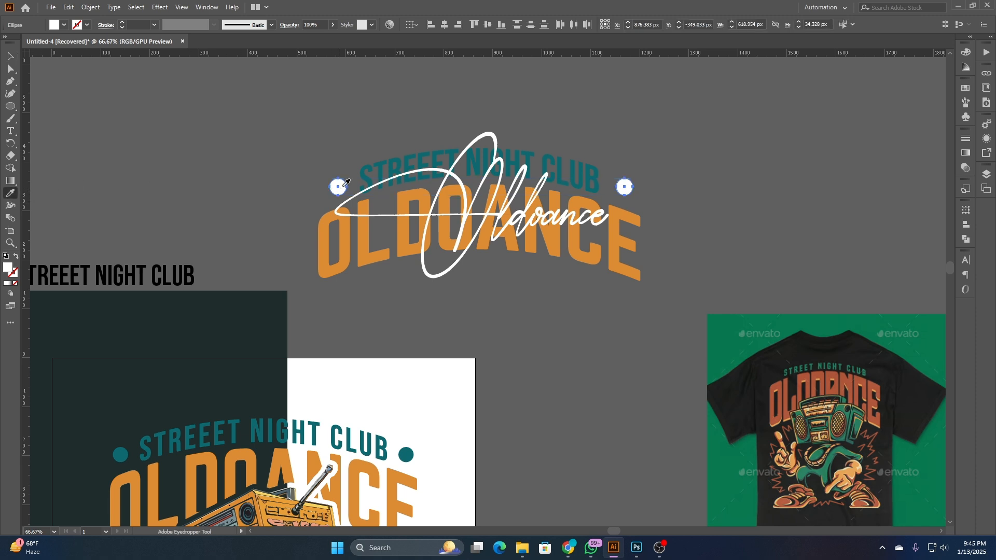
pyautogui.click(363, 171)
pyautogui.click(12, 58)
# - Copy the lettering together with both teal dots, and switch to the front design file Rectangle 1 copy.psb in Photoshop
pyautogui.moveTo(262, 116); pyautogui.dragTo(709, 291)
pyautogui.press('a')
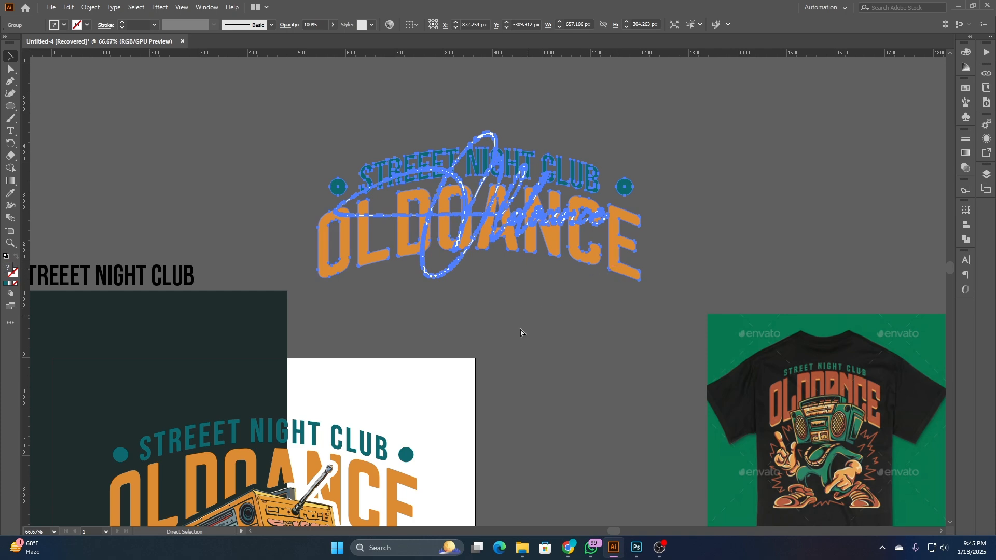
pyautogui.press('v')
pyautogui.click(636, 547)
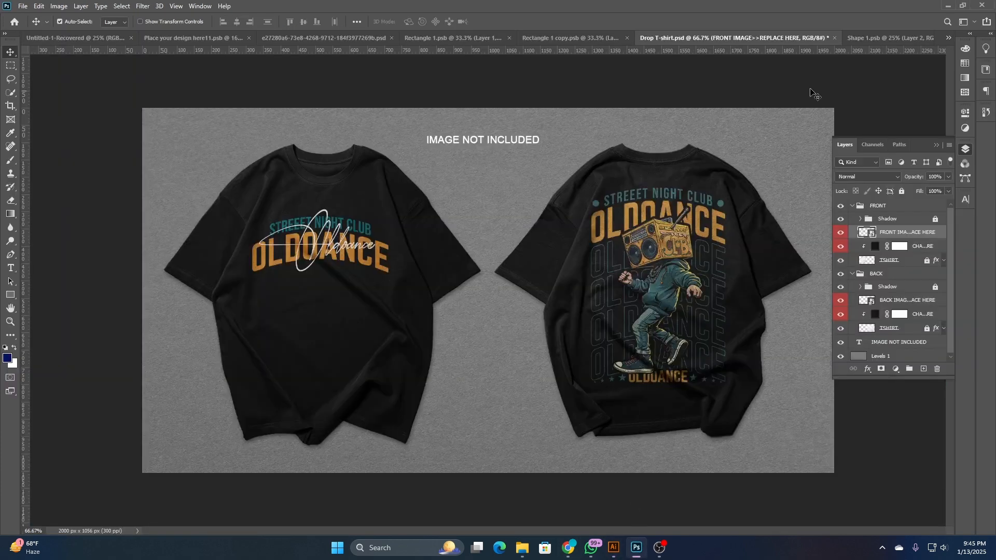
pyautogui.click(872, 37)
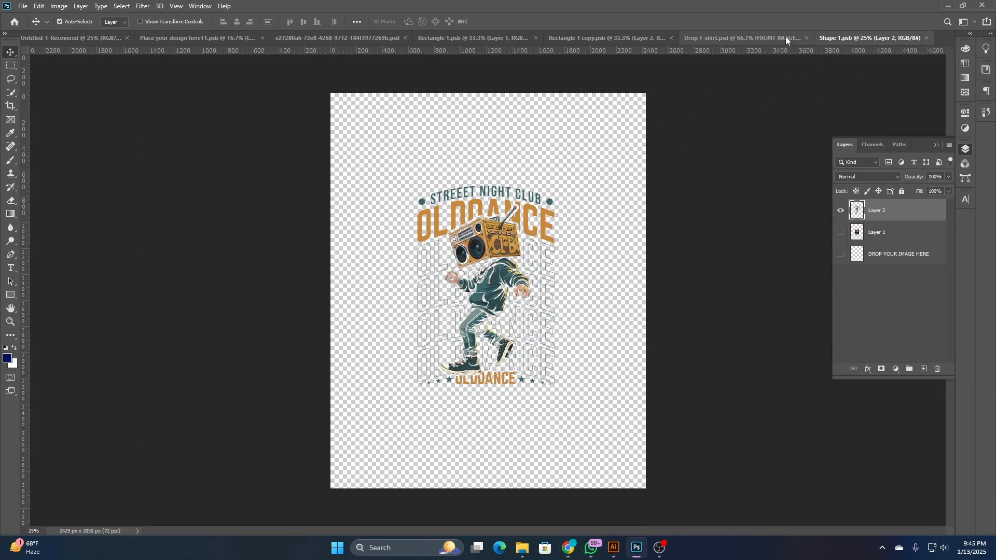
pyautogui.click(758, 36)
pyautogui.click(596, 36)
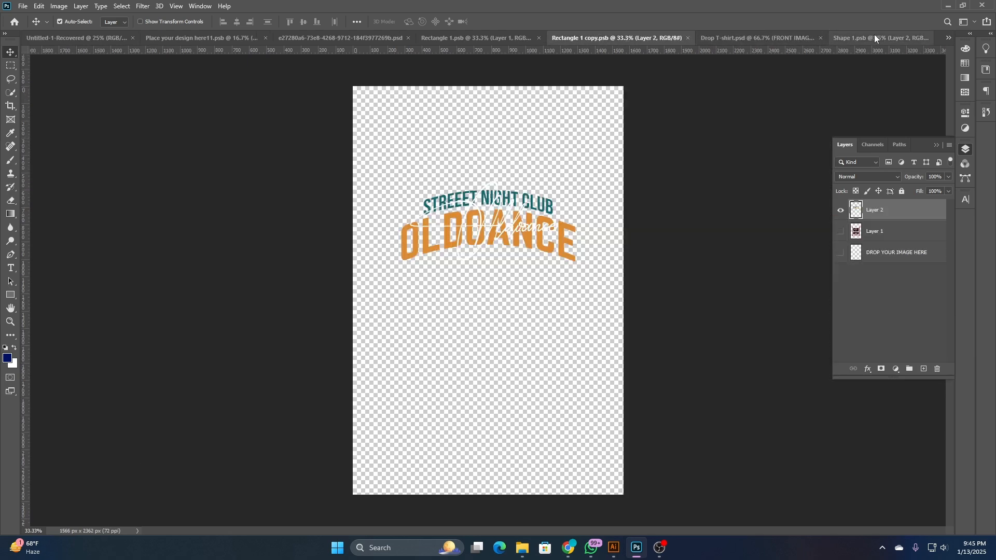
# - Paste the dotted lettering as pixels, scale it to about 153% over the earlier version, hide Layer 2, and save
pyautogui.hotkey('ctrl', 'v')
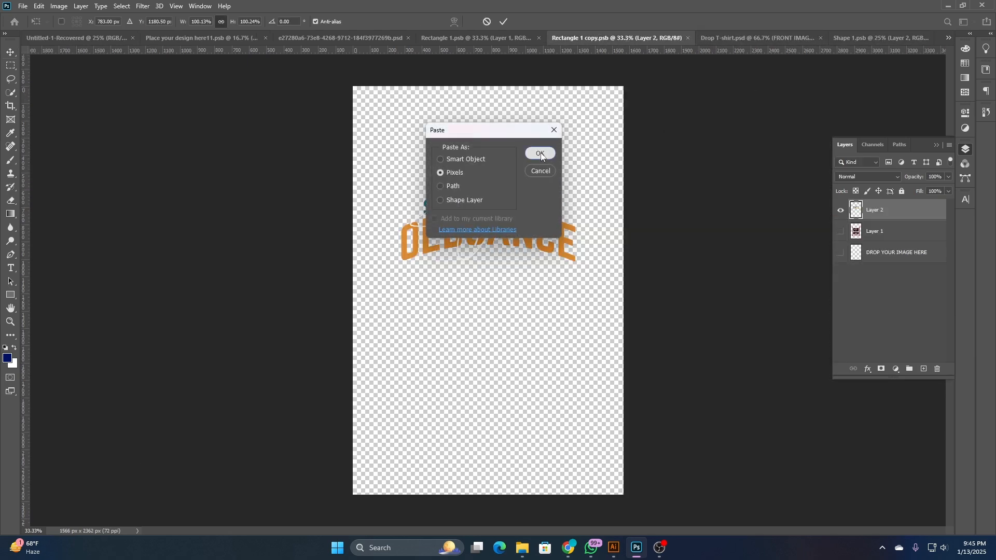
pyautogui.click(538, 153)
pyautogui.moveTo(494, 280); pyautogui.dragTo(495, 209)
pyautogui.moveTo(550, 222); pyautogui.dragTo(576, 221)
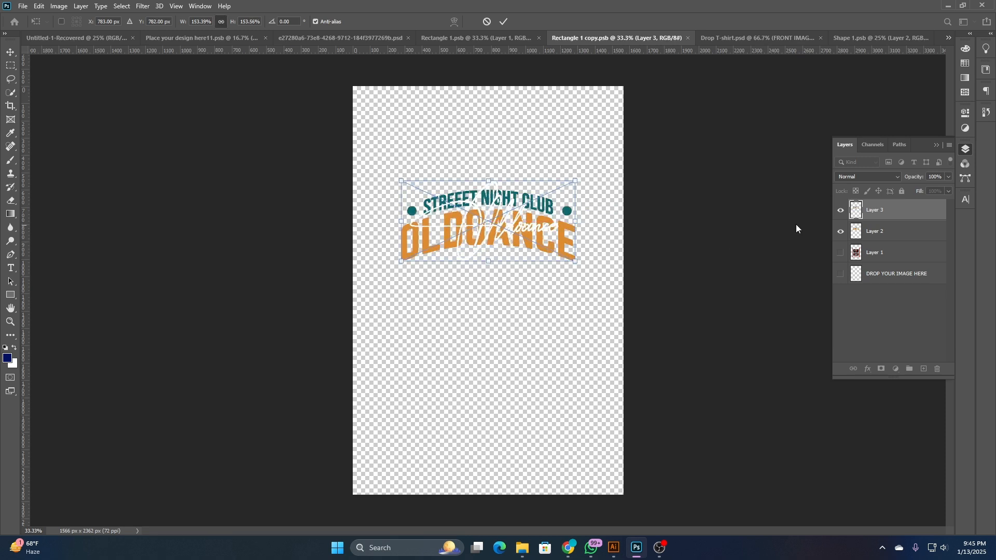
pyautogui.press('Return')
pyautogui.click(840, 232)
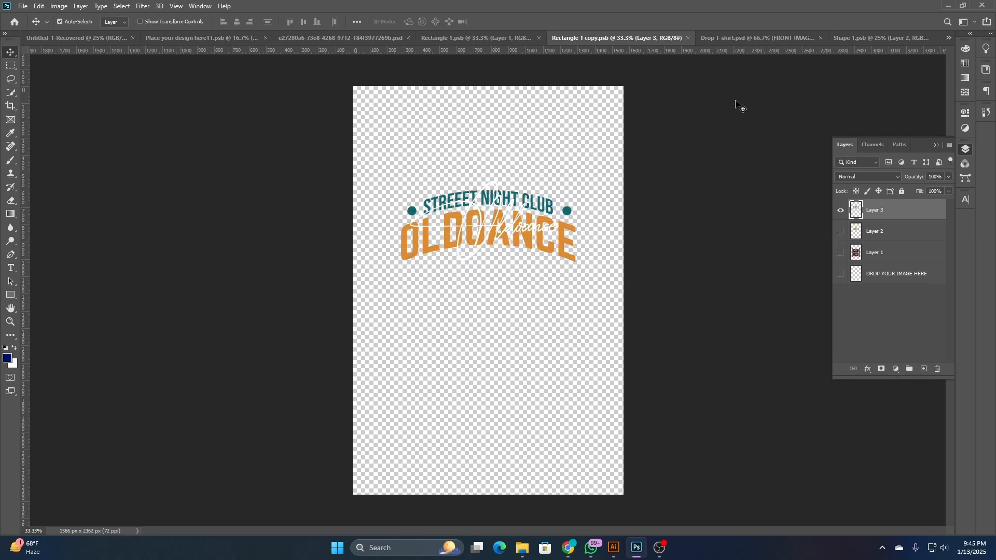
# - In Drop T-shirt.psd, scale the front image down to 8.78% and move it slightly higher on the chest
pyautogui.click(743, 34)
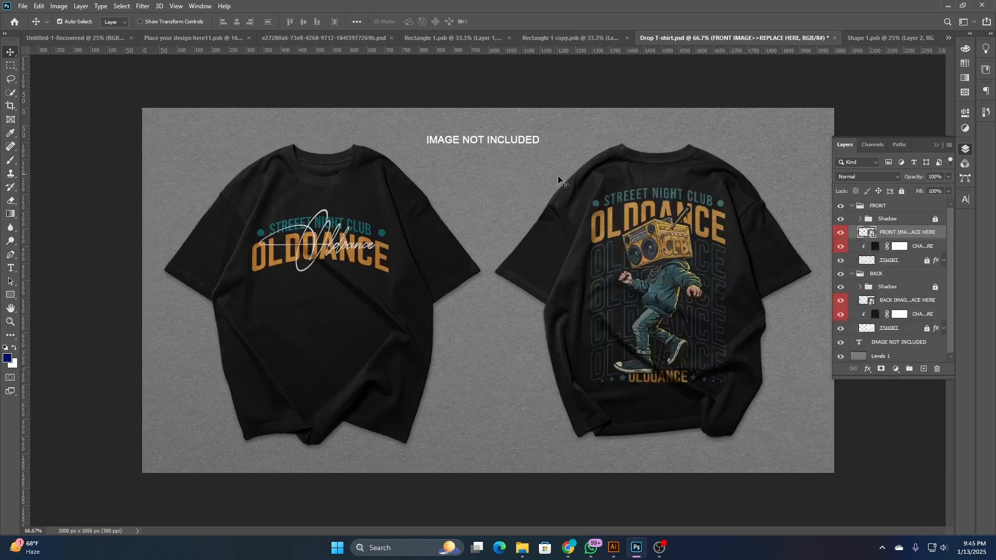
pyautogui.hotkey('ctrl', 't')
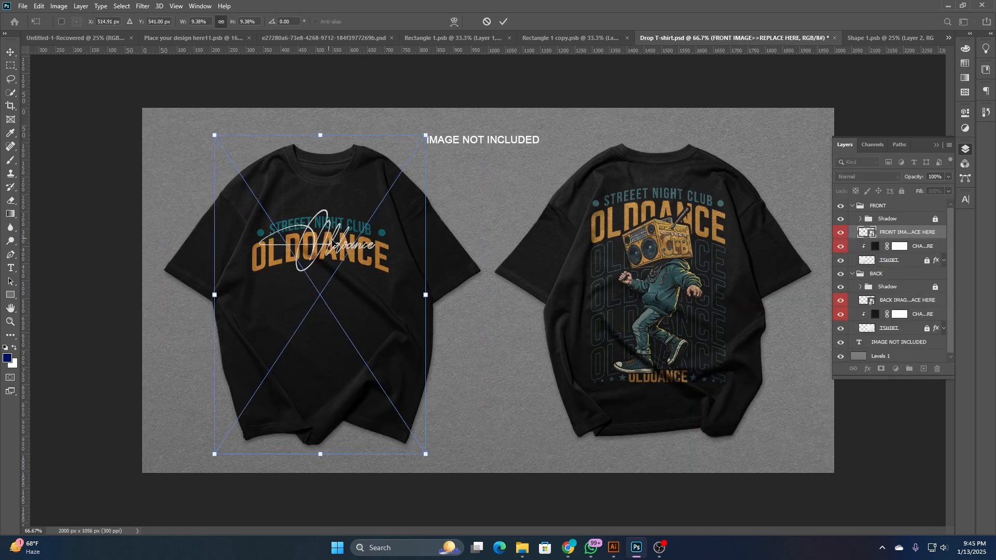
pyautogui.moveTo(421, 297); pyautogui.dragTo(418, 295)
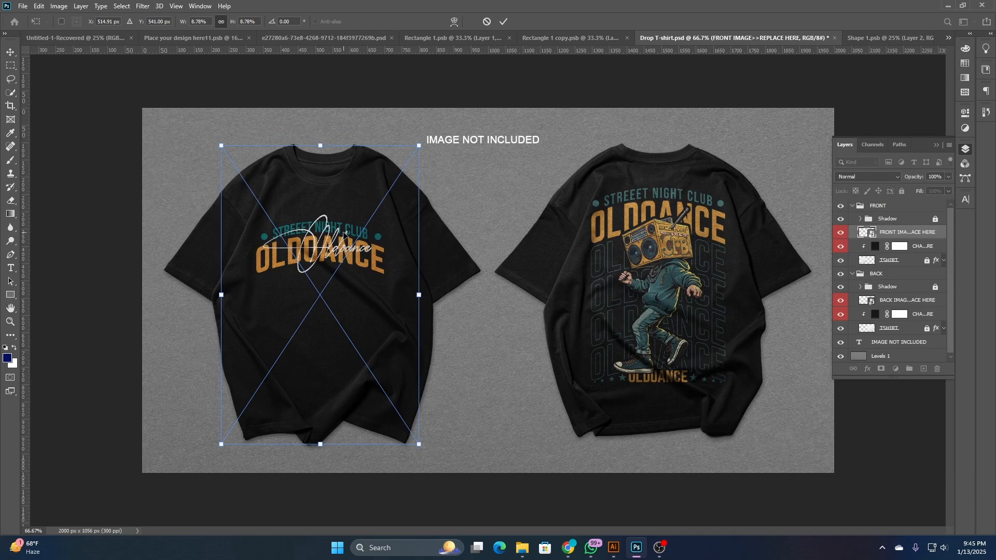
pyautogui.moveTo(345, 235); pyautogui.dragTo(346, 225)
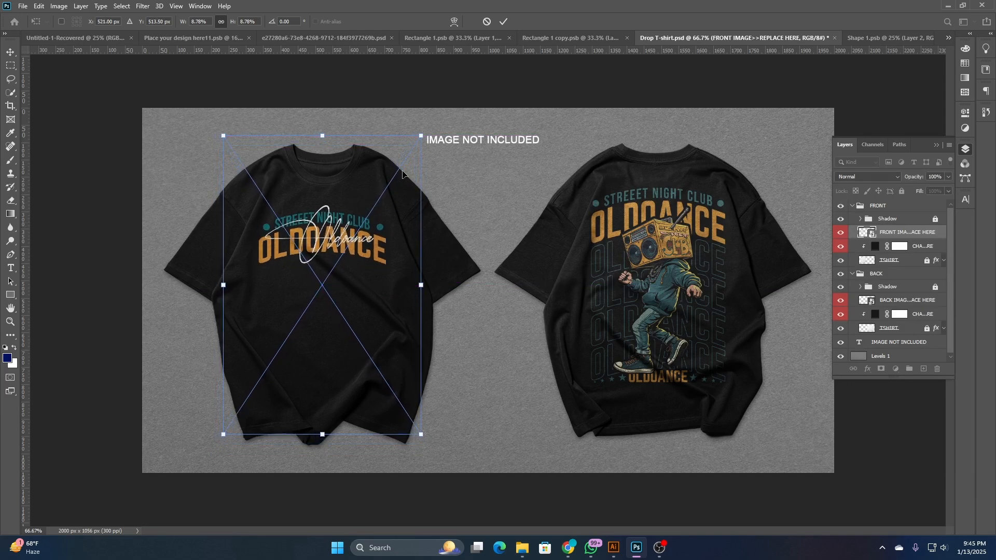
pyautogui.click(504, 22)
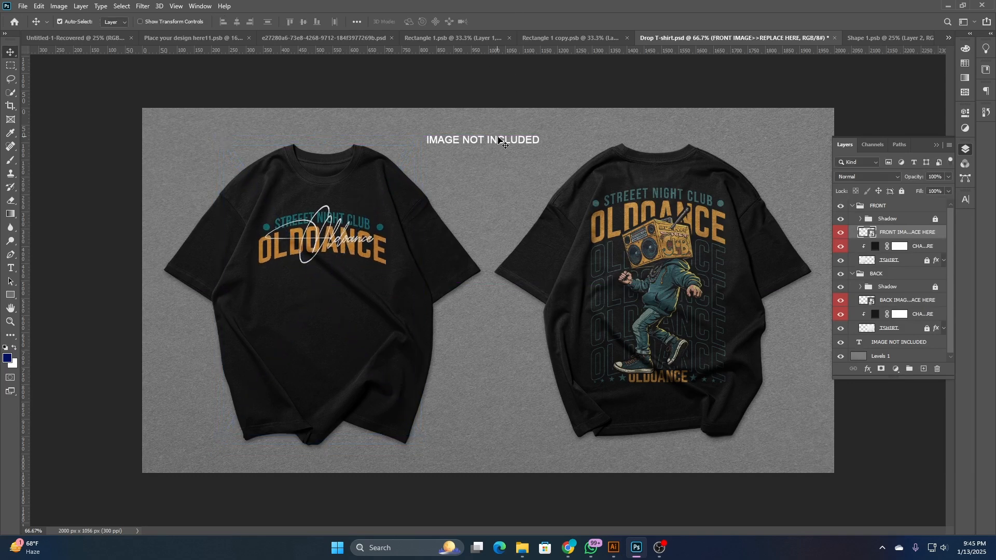
# - Delete the IMAGE NOT INCLUDED text from the mockup
pyautogui.click(501, 142)
pyautogui.press('Delete')
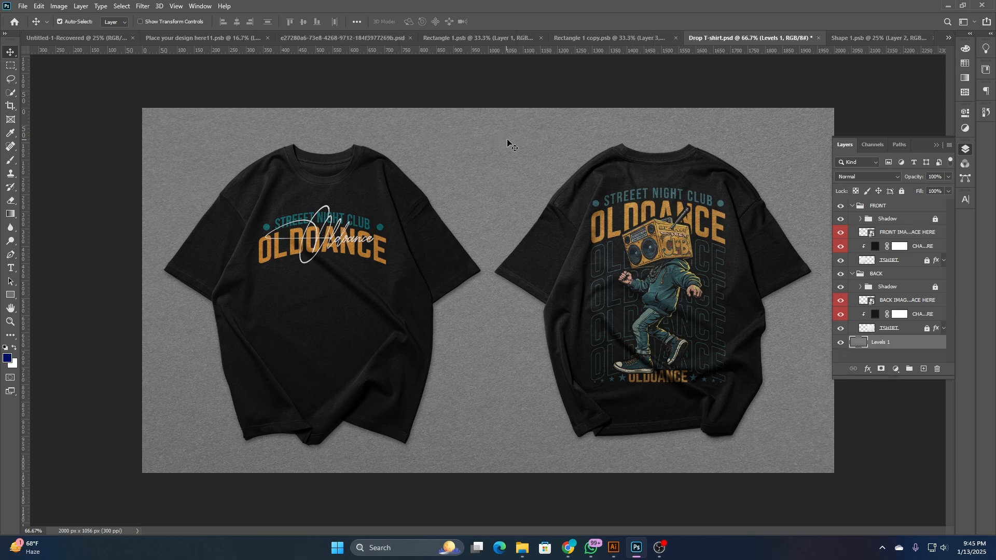
# - Delete the grey textured Levels 1 background and add a new empty layer beneath the FRONT and BACK groups
pyautogui.press('Delete')
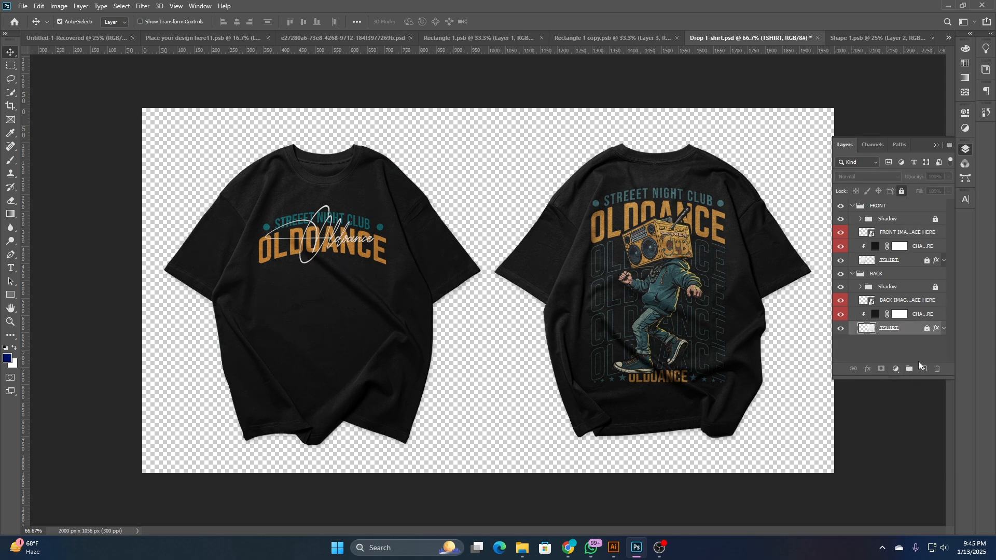
pyautogui.click(921, 358)
pyautogui.click(923, 369)
pyautogui.moveTo(901, 228); pyautogui.dragTo(908, 362)
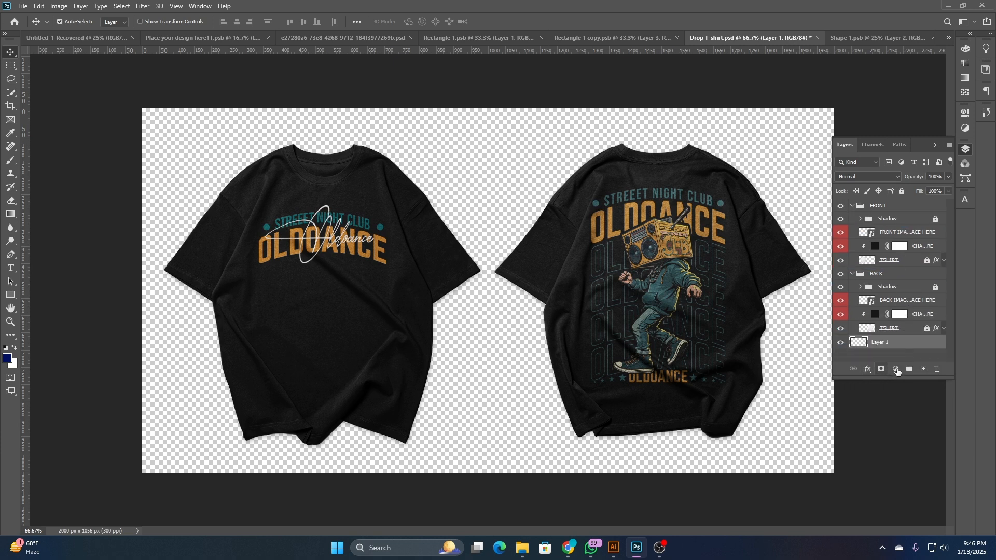
# - Add a Solid Color fill behind both shirts in teal #105358, sampled from the front design's dot, and collapse the layer list
pyautogui.click(895, 369)
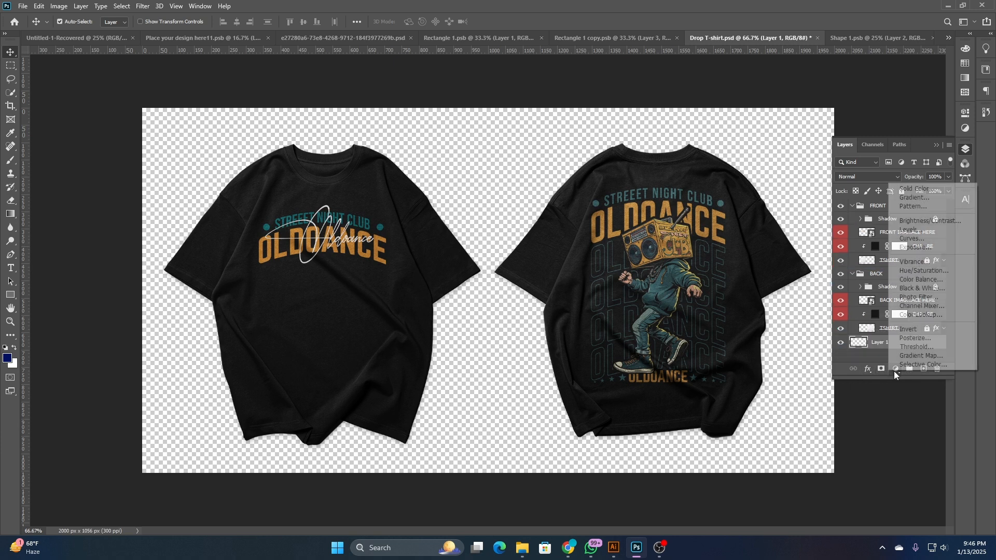
pyautogui.click(917, 189)
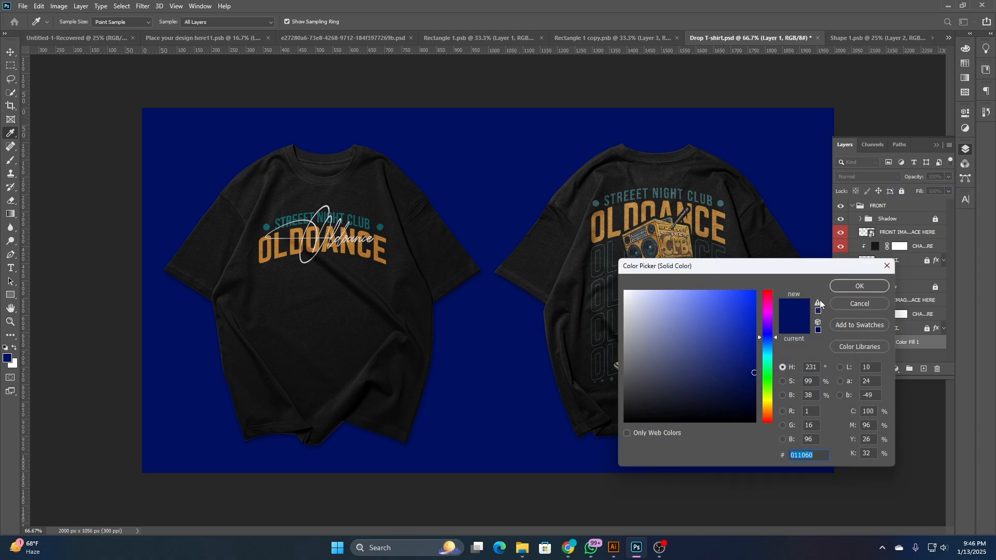
pyautogui.click(380, 227)
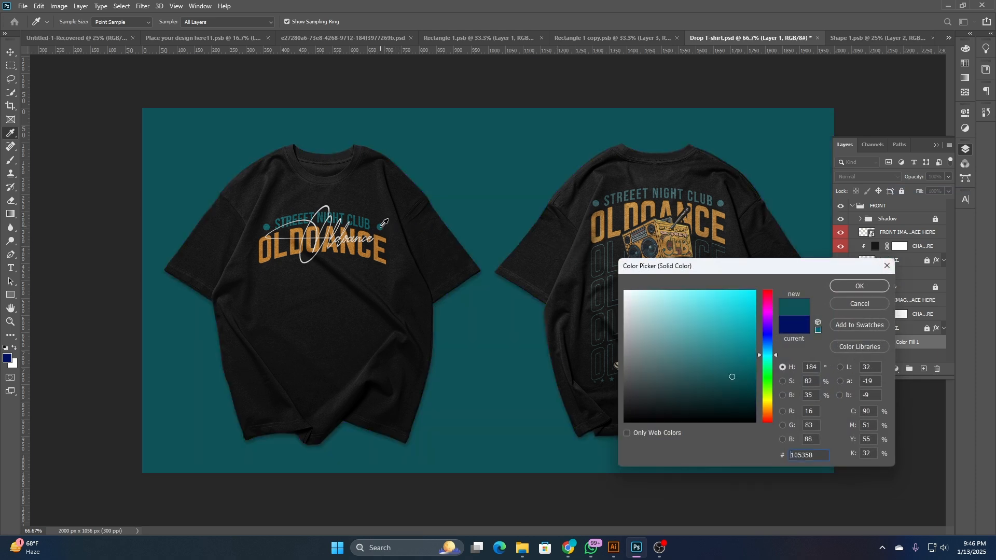
pyautogui.click(855, 286)
pyautogui.click(965, 149)
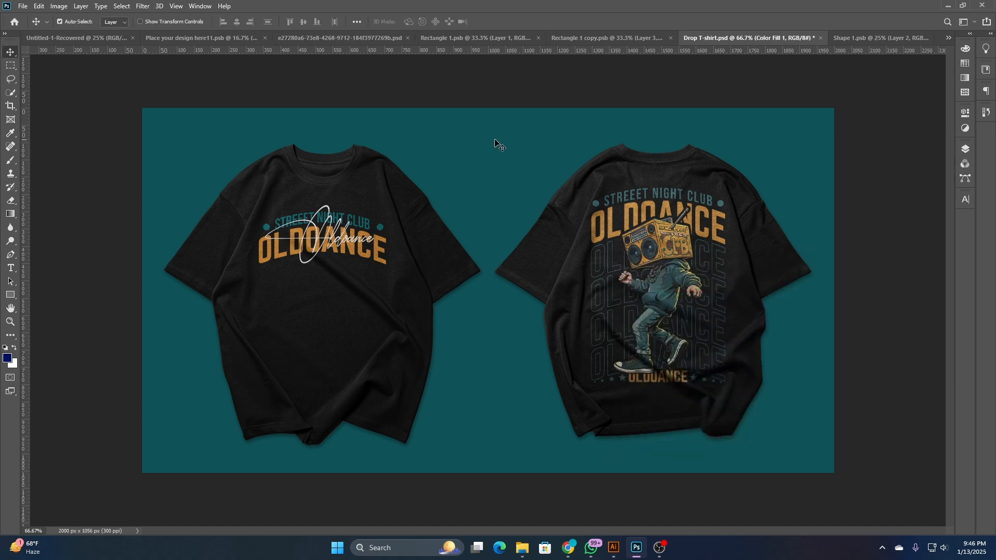